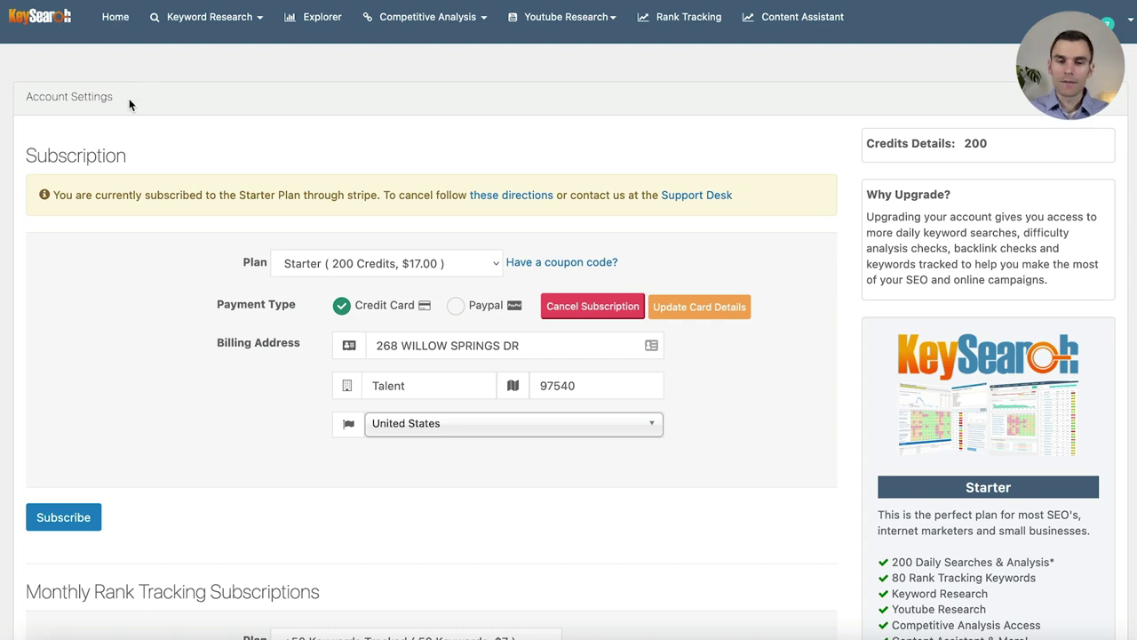
{"action": "scroll", "coordinate": [856, 279], "scroll_direction": "down", "scroll_amount": 4}
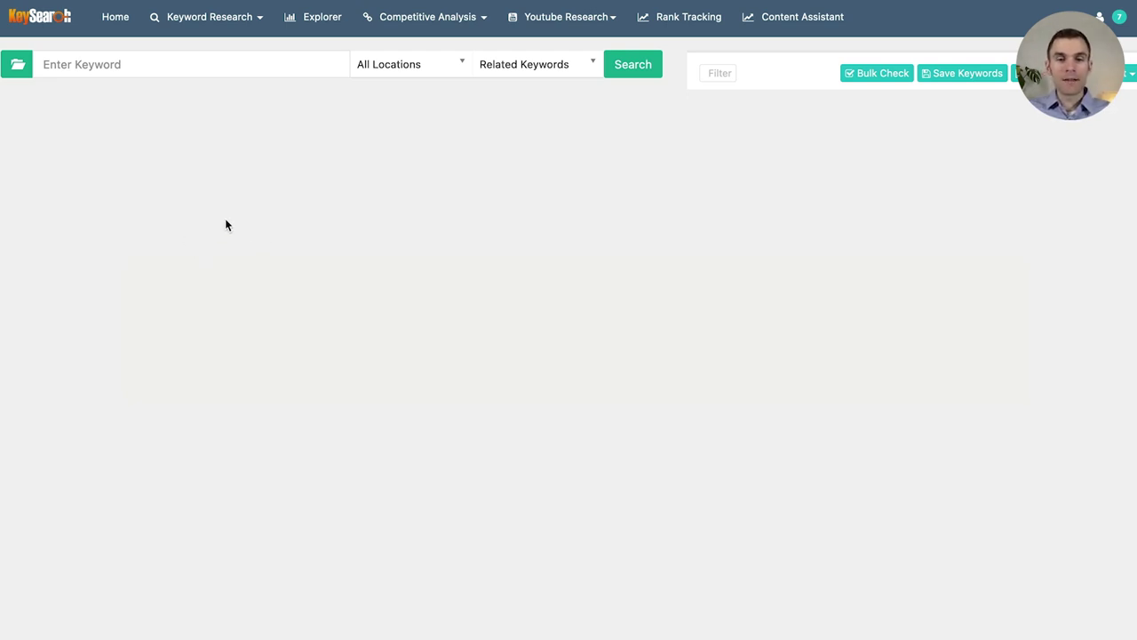
Run a keyword search for "cycling" across All Locations, using Related Keywords as the keyword source.
{"action": "left_click", "coordinate": [210, 64]}
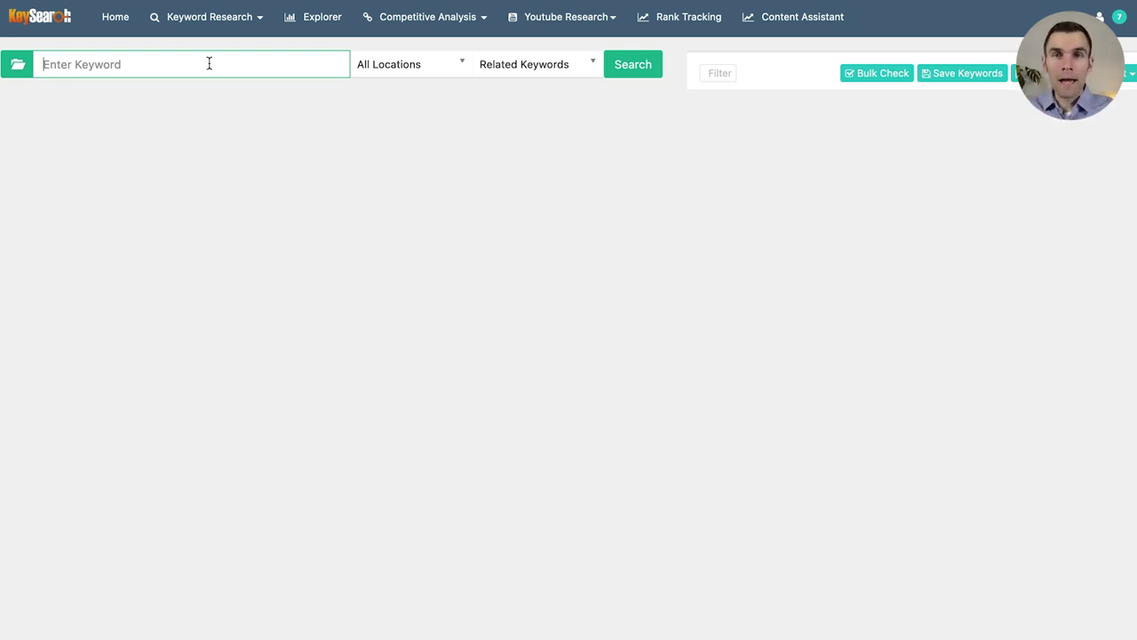
{"action": "type", "text": "cycling"}
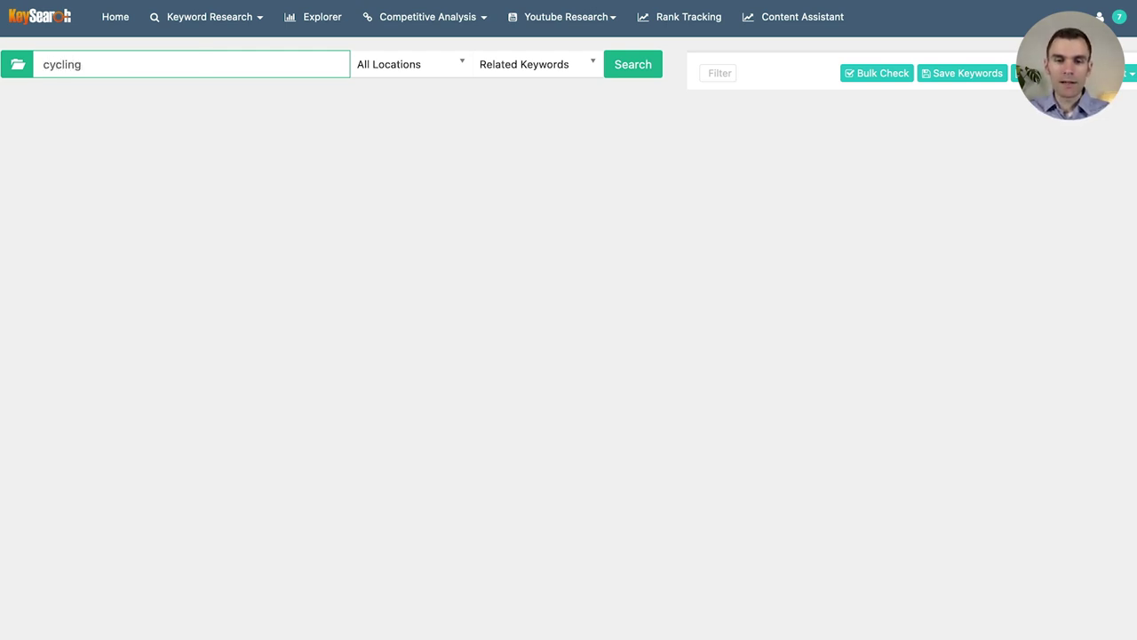
{"action": "left_click", "coordinate": [441, 59]}
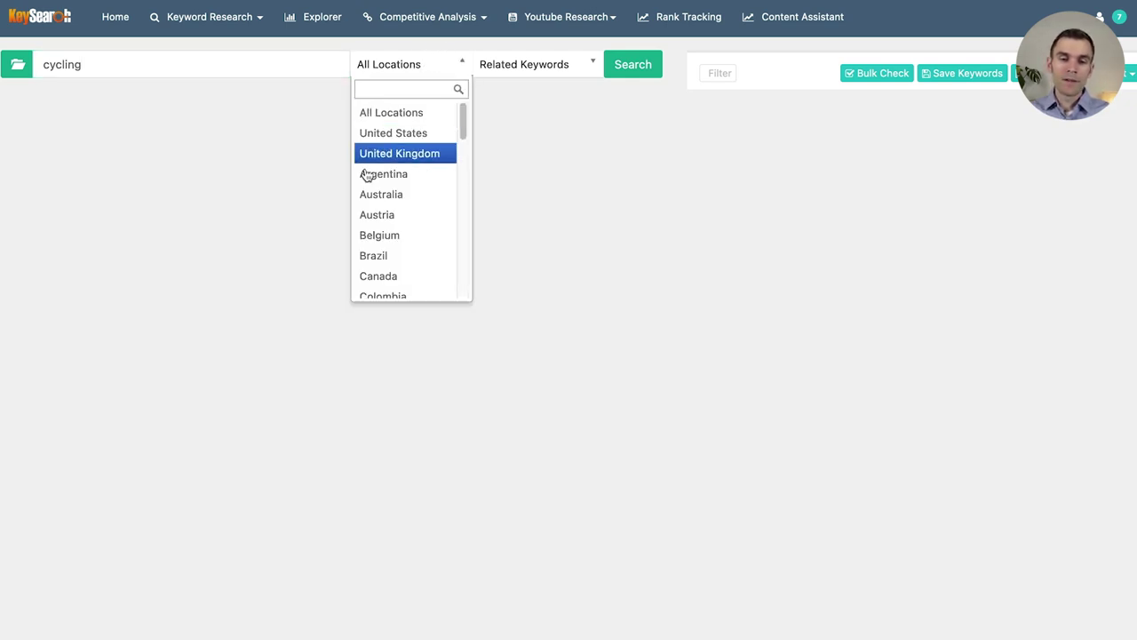
{"action": "scroll", "coordinate": [388, 231], "scroll_direction": "down", "scroll_amount": 1}
{"action": "scroll", "coordinate": [390, 207], "scroll_direction": "down", "scroll_amount": 1}
{"action": "scroll", "coordinate": [390, 207], "scroll_direction": "up", "scroll_amount": 3}
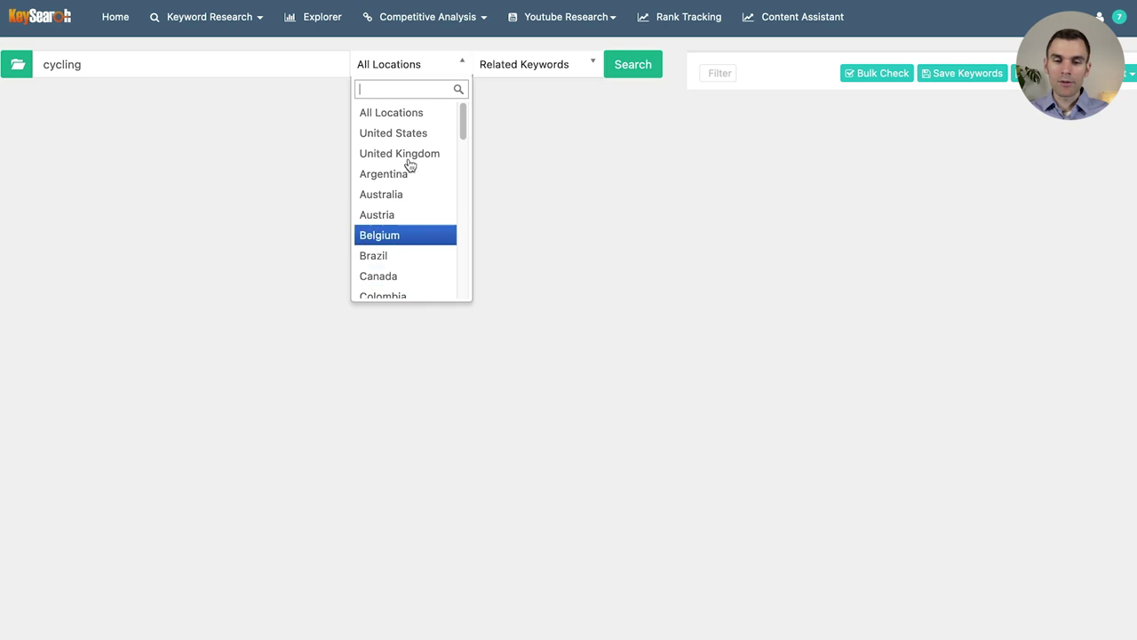
{"action": "left_click", "coordinate": [418, 70]}
{"action": "left_click", "coordinate": [523, 62]}
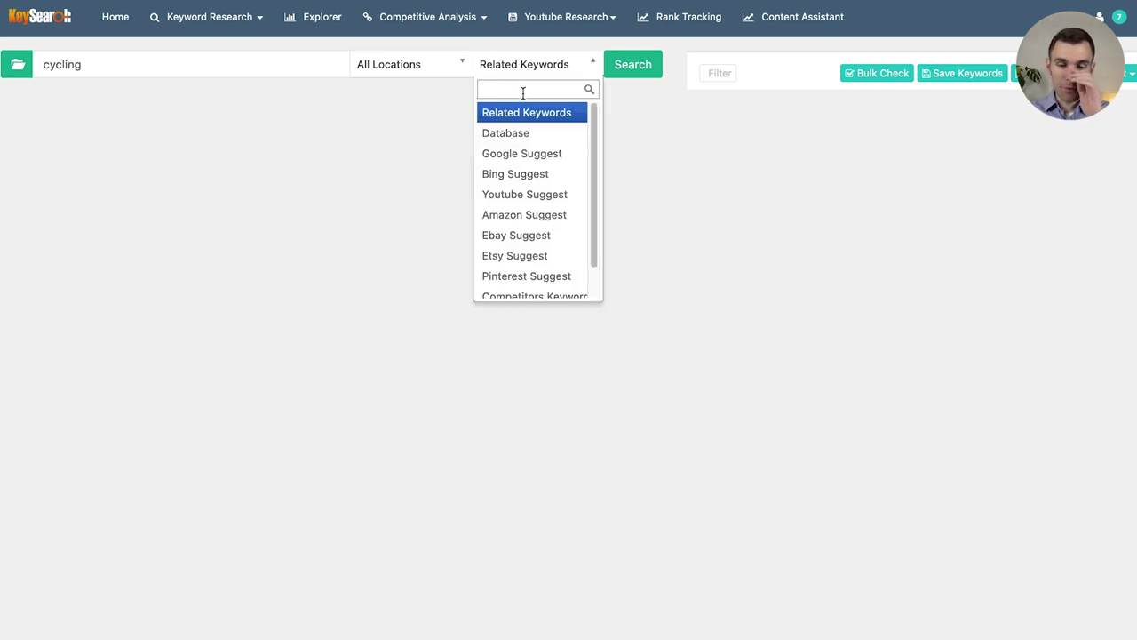
{"action": "scroll", "coordinate": [524, 178], "scroll_direction": "down", "scroll_amount": 1}
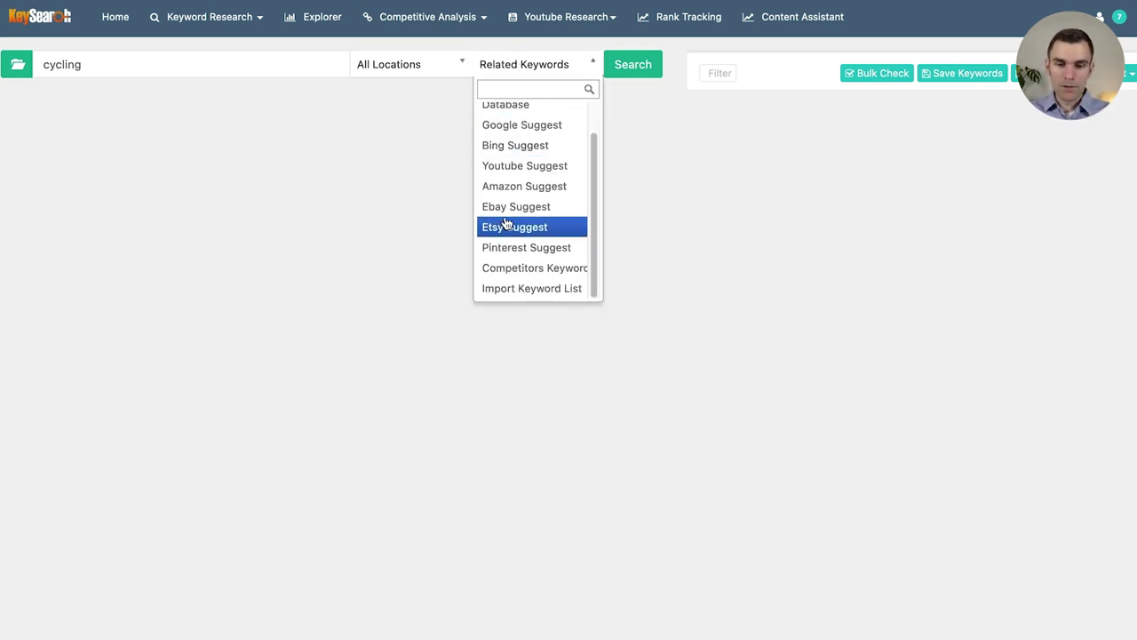
{"action": "scroll", "coordinate": [553, 200], "scroll_direction": "up", "scroll_amount": 1}
{"action": "left_click", "coordinate": [626, 67]}
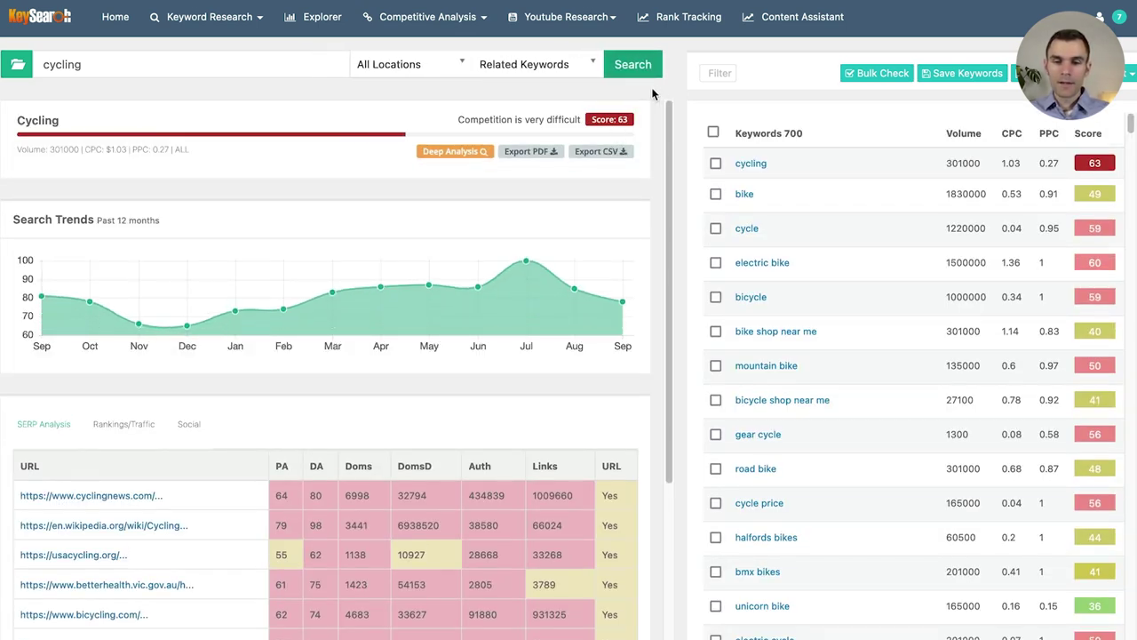
Examine the cycling keyword's competition score and its volume, CPC and PPC figures in the overview.
{"action": "left_click_drag", "start_coordinate": [627, 120], "coordinate": [602, 117]}
{"action": "left_click", "coordinate": [613, 119]}
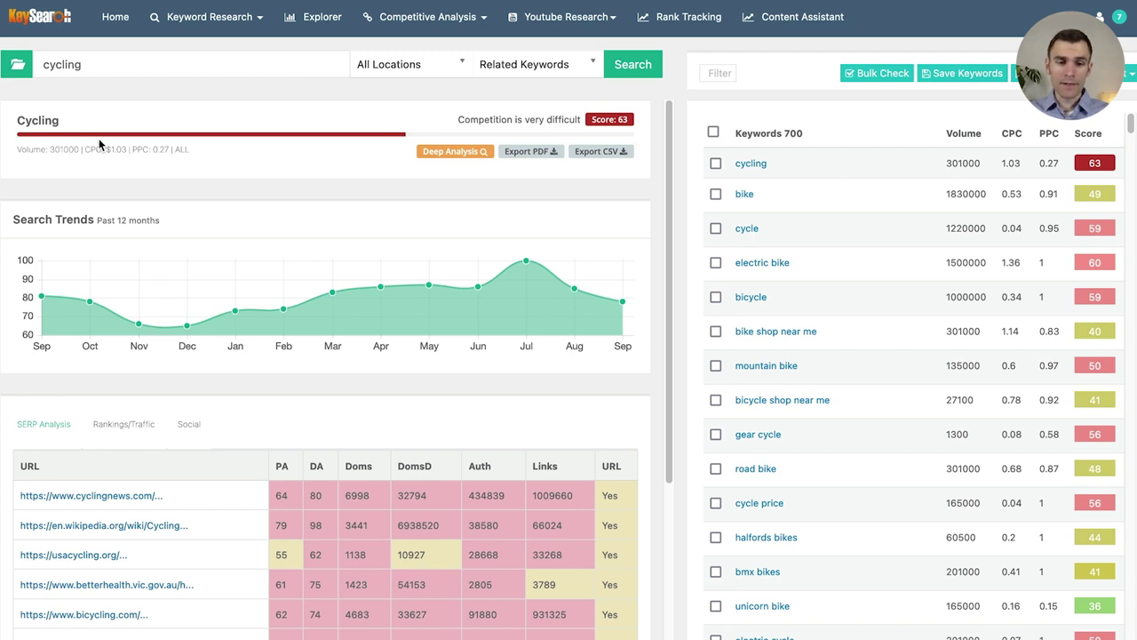
{"action": "left_click_drag", "start_coordinate": [54, 153], "coordinate": [116, 151]}
{"action": "left_click", "coordinate": [124, 152]}
{"action": "mouse_move", "coordinate": [524, 265]}
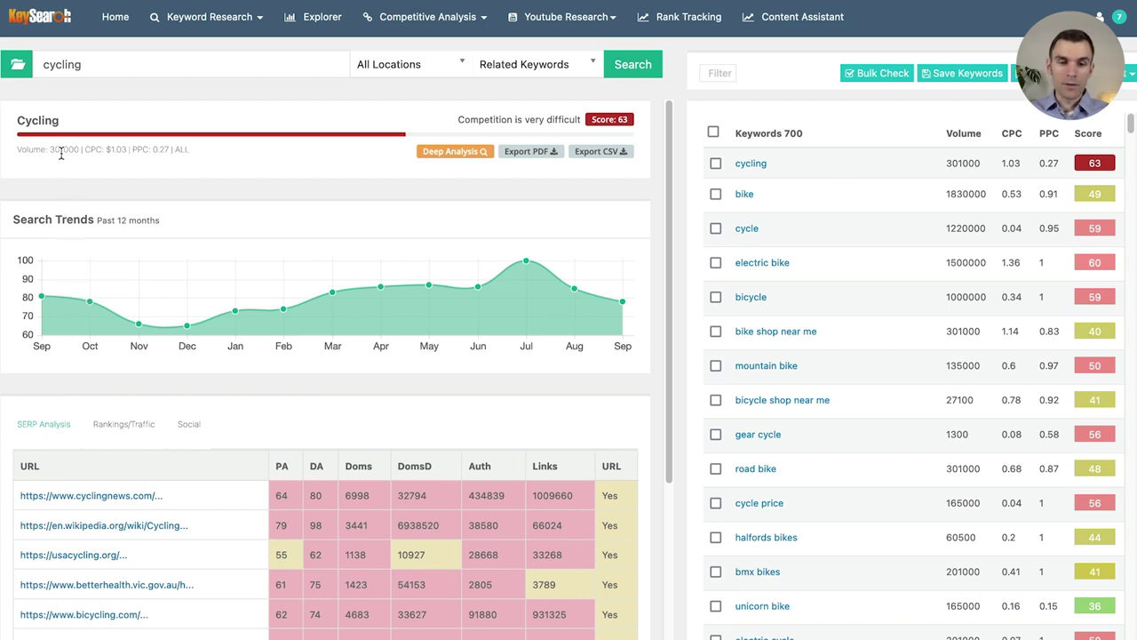
{"action": "left_click_drag", "start_coordinate": [50, 151], "coordinate": [69, 152]}
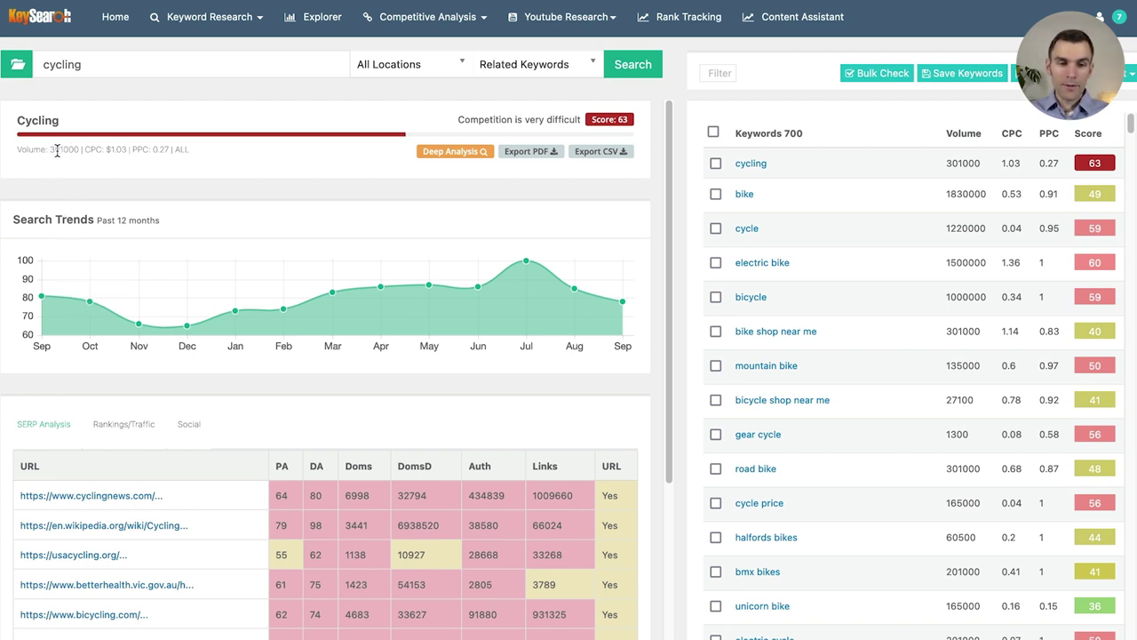
{"action": "triple_click", "coordinate": [56, 151]}
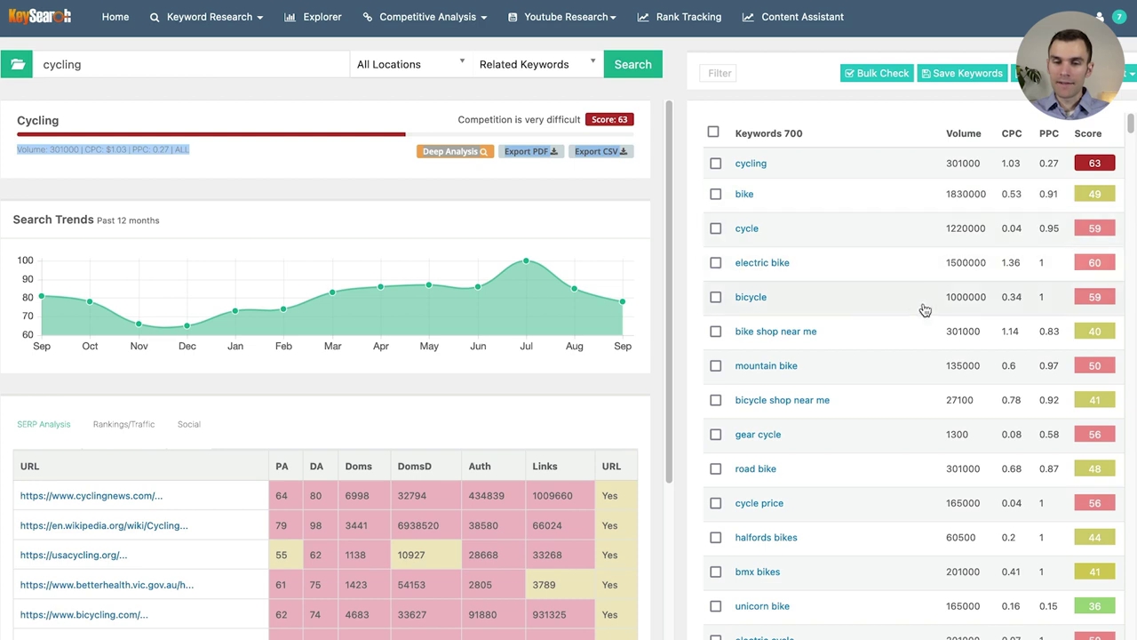
{"action": "left_click", "coordinate": [679, 115]}
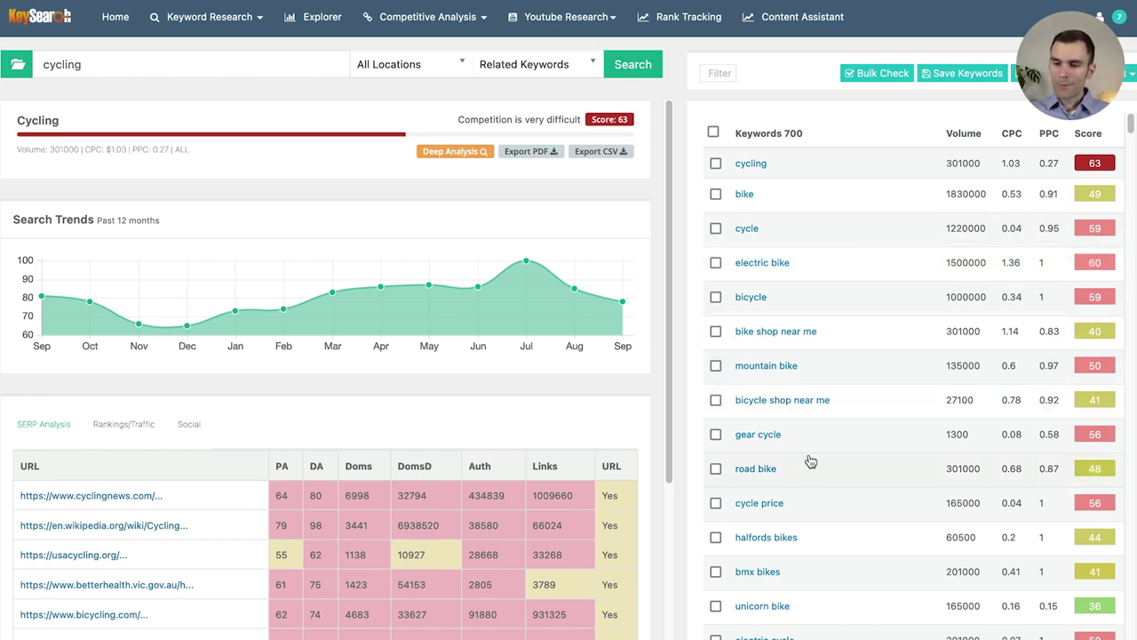
Look through the related keywords for cycling, comparing their search volumes and difficulty scores for easier topics.
{"action": "scroll", "coordinate": [822, 454], "scroll_direction": "down", "scroll_amount": 1}
{"action": "scroll", "coordinate": [824, 454], "scroll_direction": "down", "scroll_amount": 4}
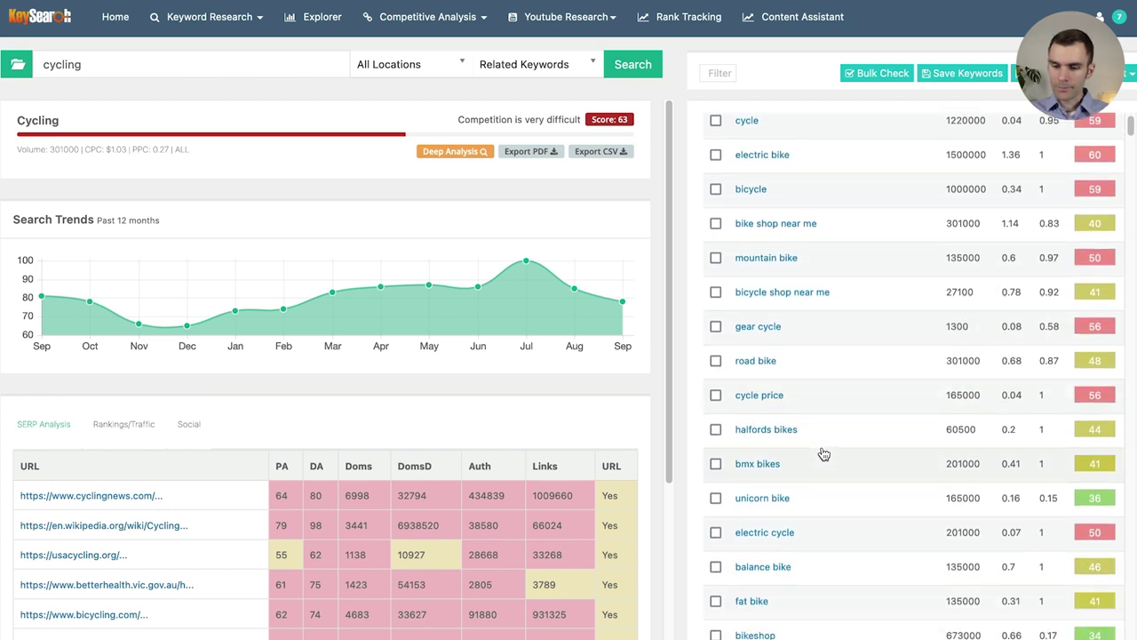
{"action": "scroll", "coordinate": [829, 444], "scroll_direction": "down", "scroll_amount": 4}
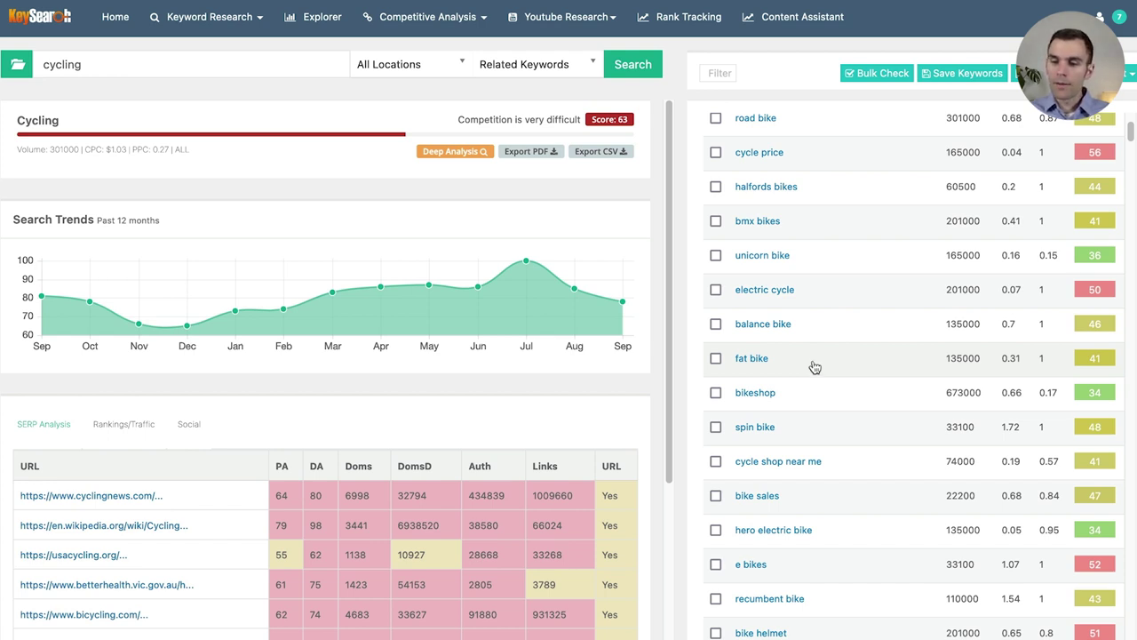
{"action": "scroll", "coordinate": [814, 369], "scroll_direction": "down", "scroll_amount": 1}
{"action": "scroll", "coordinate": [821, 372], "scroll_direction": "down", "scroll_amount": 2}
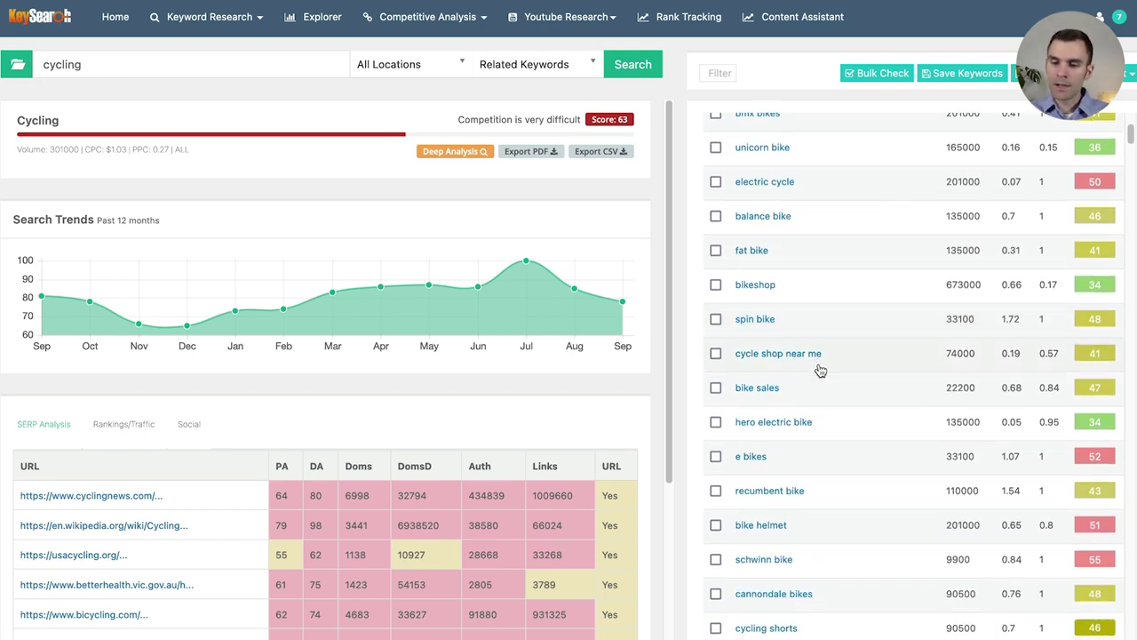
{"action": "scroll", "coordinate": [911, 399], "scroll_direction": "down", "scroll_amount": 1}
{"action": "scroll", "coordinate": [911, 398], "scroll_direction": "down", "scroll_amount": 4}
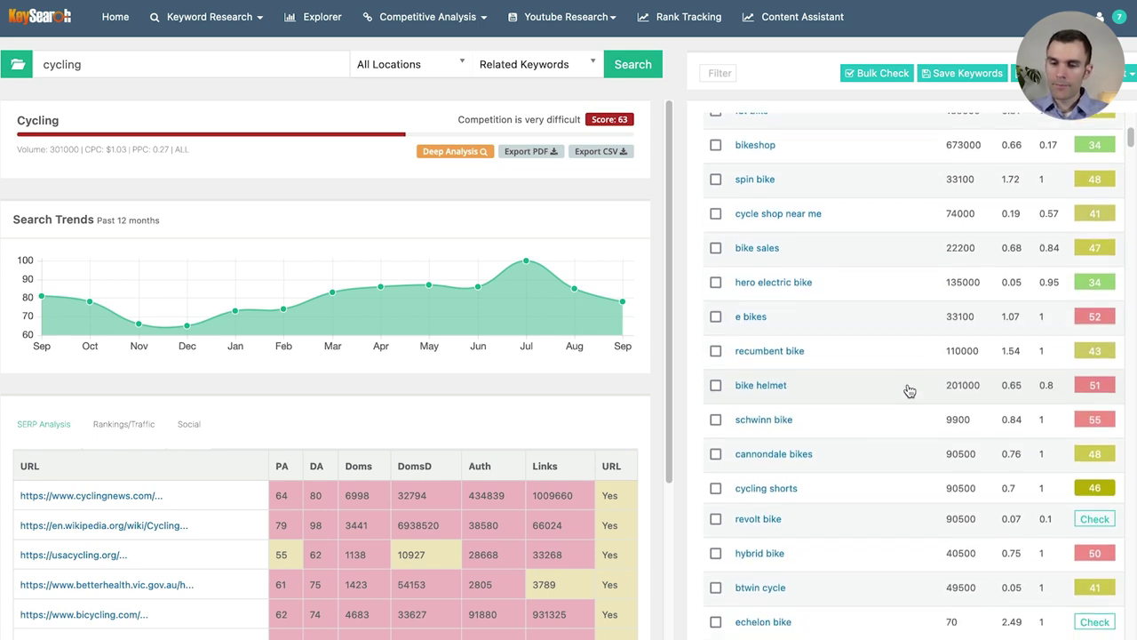
{"action": "scroll", "coordinate": [869, 355], "scroll_direction": "down", "scroll_amount": 3}
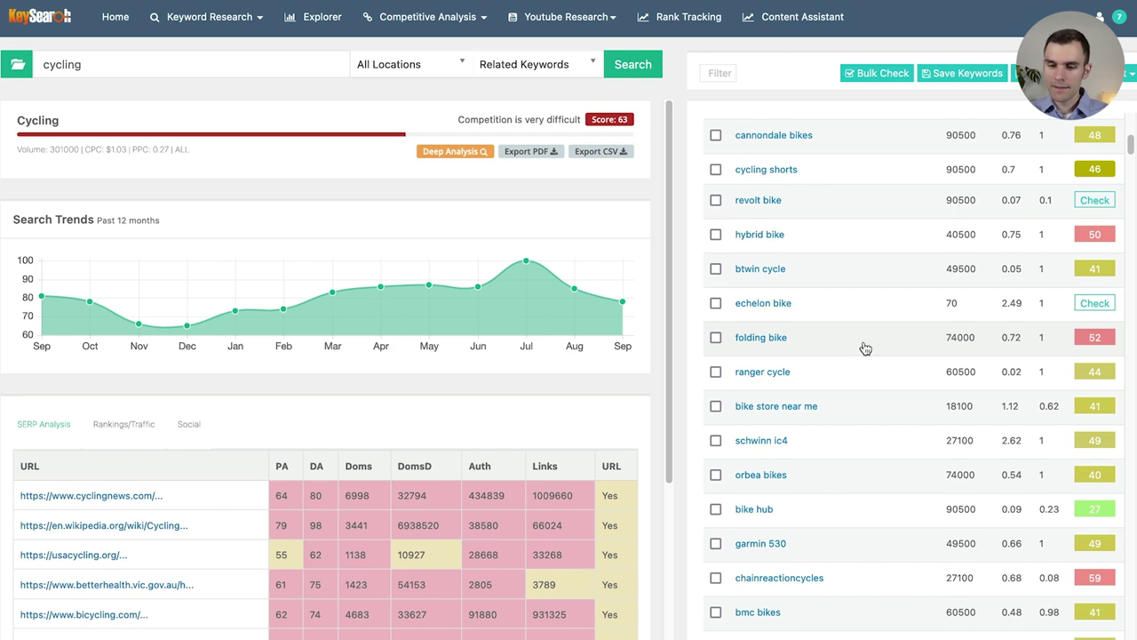
{"action": "scroll", "coordinate": [871, 353], "scroll_direction": "down", "scroll_amount": 5}
{"action": "scroll", "coordinate": [877, 353], "scroll_direction": "down", "scroll_amount": 7}
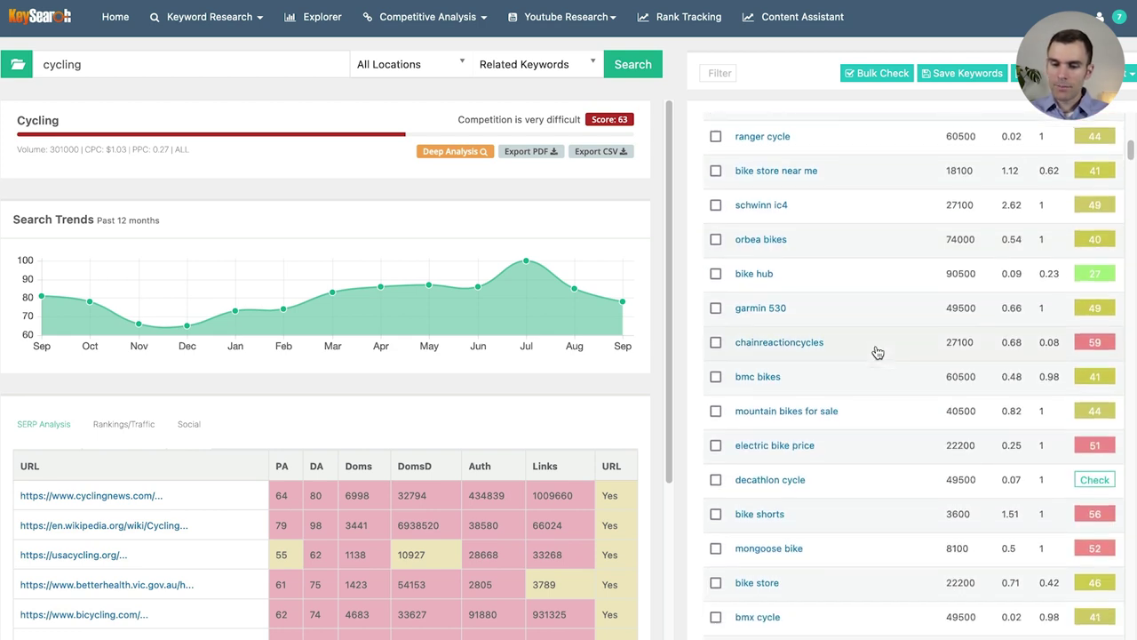
{"action": "scroll", "coordinate": [877, 353], "scroll_direction": "down", "scroll_amount": 2}
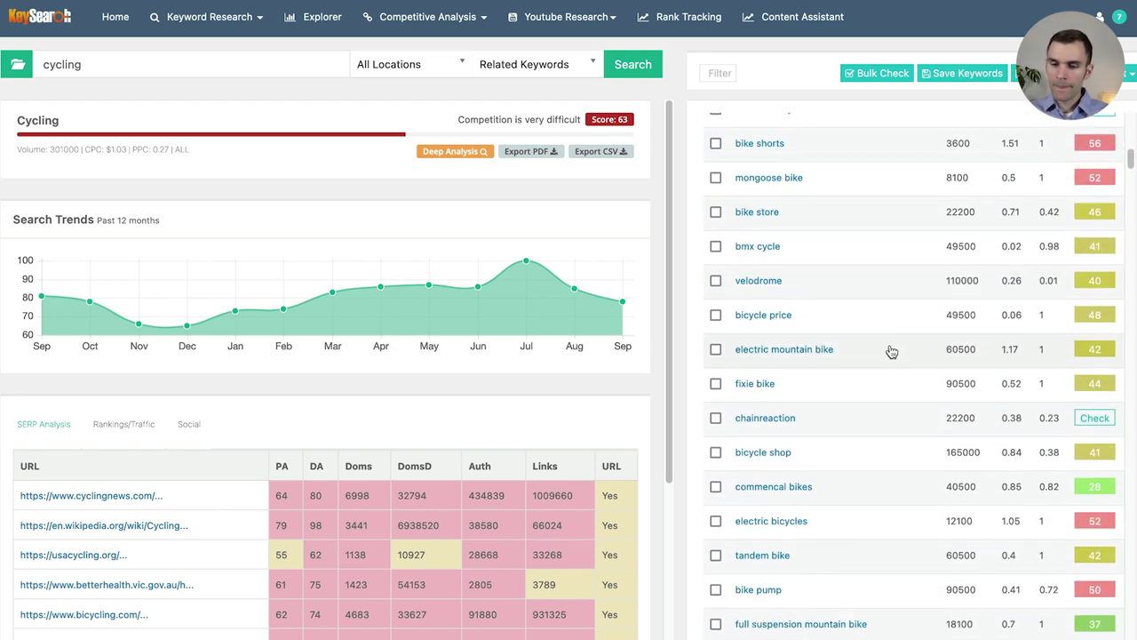
{"action": "scroll", "coordinate": [977, 335], "scroll_direction": "down", "scroll_amount": 4}
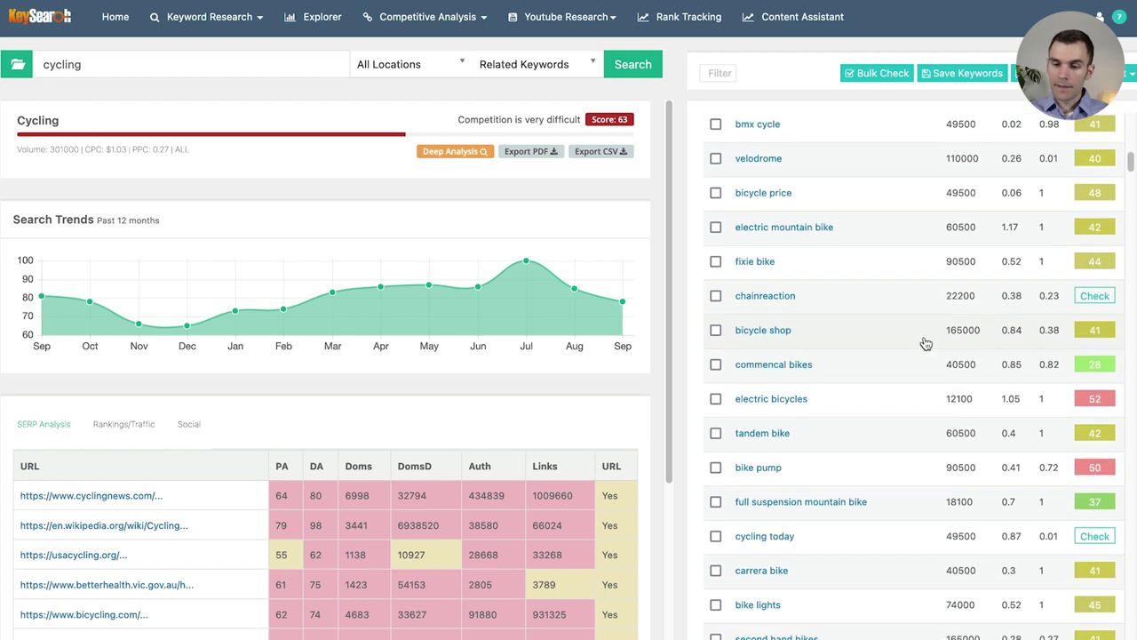
{"action": "scroll", "coordinate": [916, 346], "scroll_direction": "down", "scroll_amount": 2}
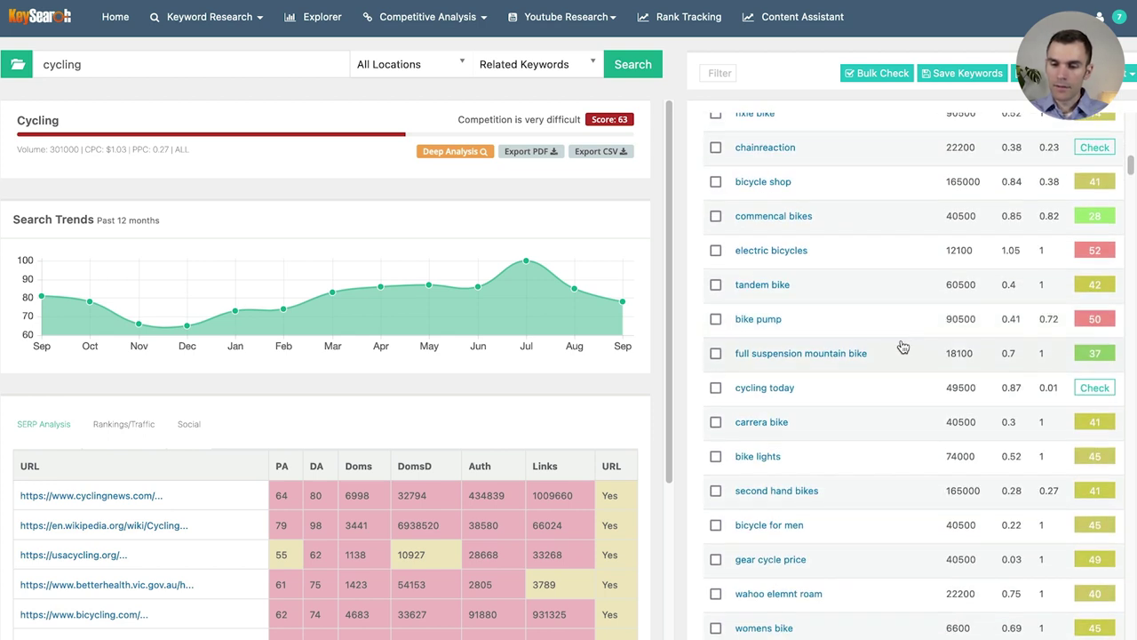
{"action": "scroll", "coordinate": [880, 319], "scroll_direction": "down", "scroll_amount": 10}
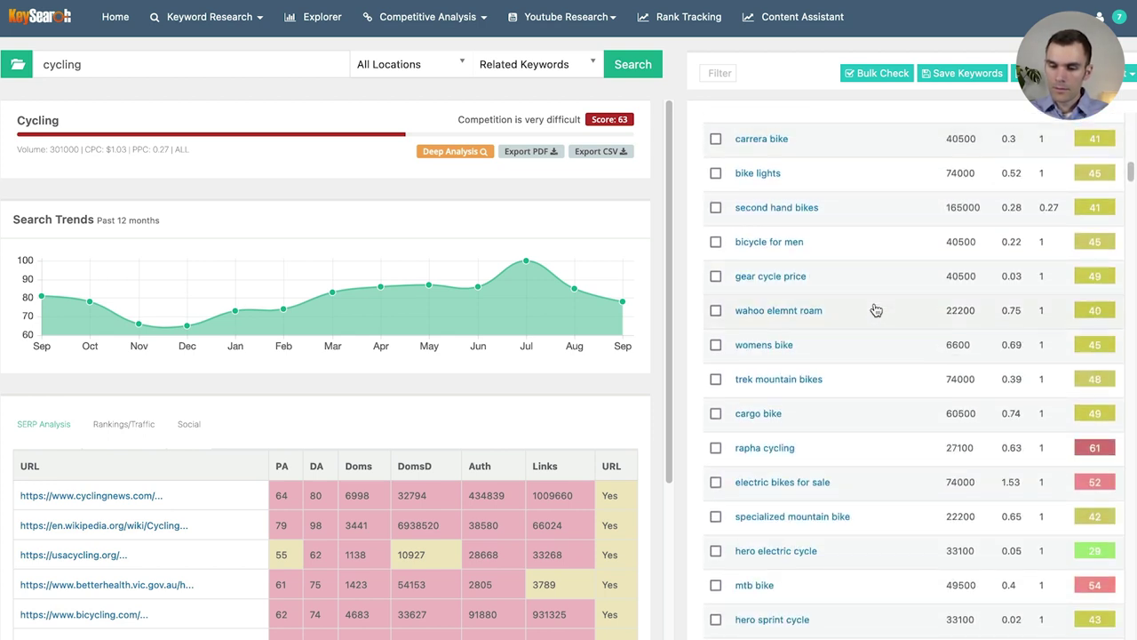
{"action": "scroll", "coordinate": [854, 296], "scroll_direction": "down", "scroll_amount": 9}
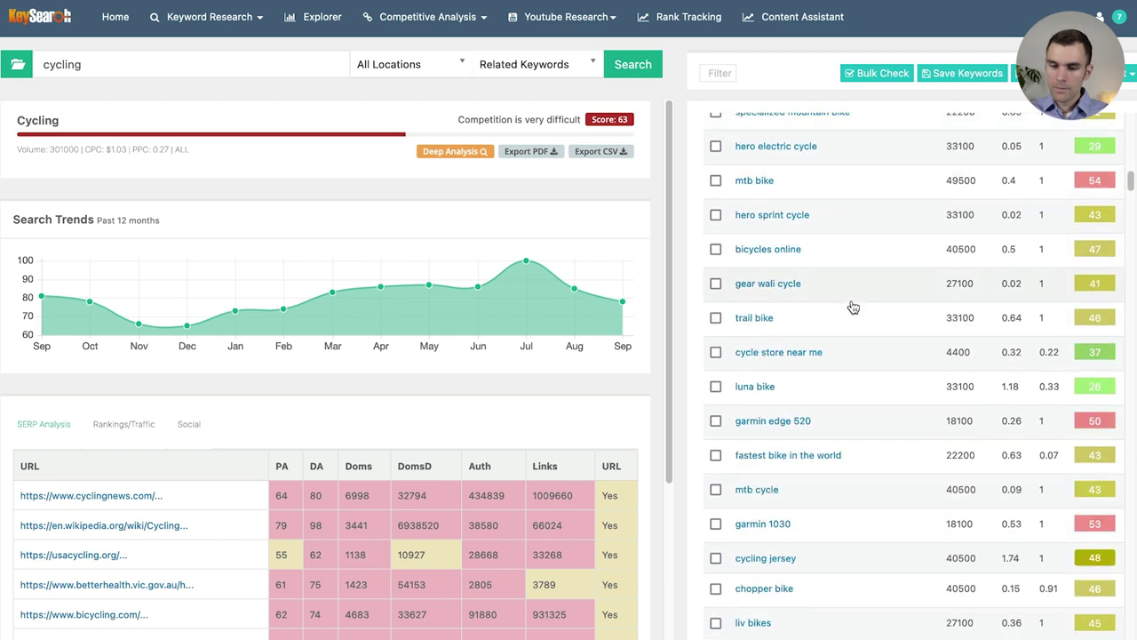
{"action": "scroll", "coordinate": [836, 383], "scroll_direction": "down", "scroll_amount": 3}
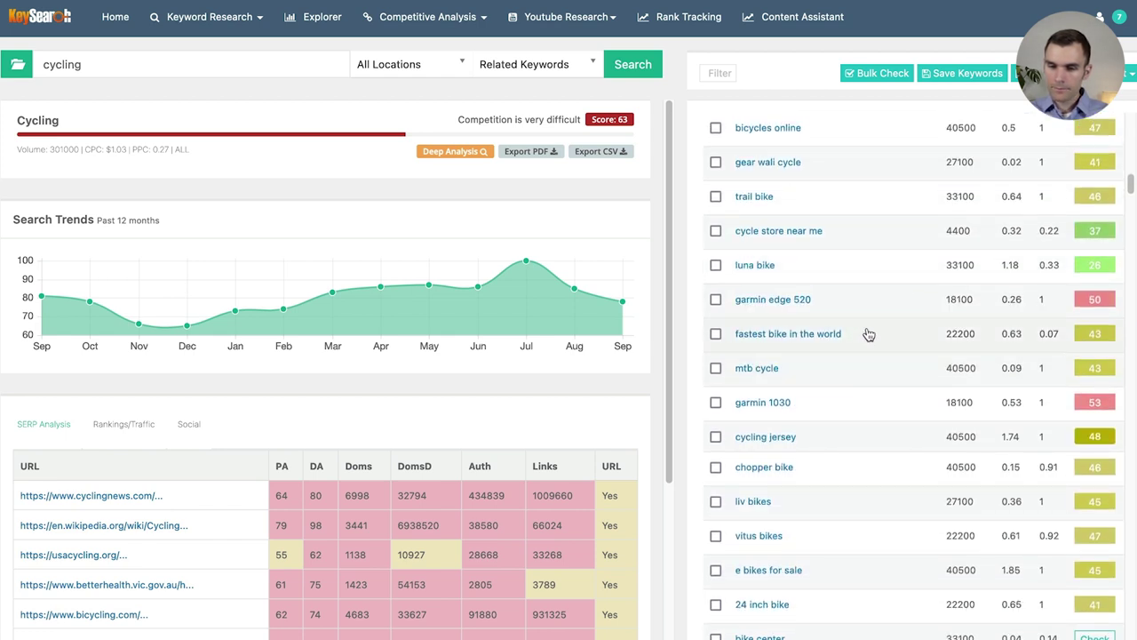
{"action": "scroll", "coordinate": [873, 346], "scroll_direction": "down", "scroll_amount": 5}
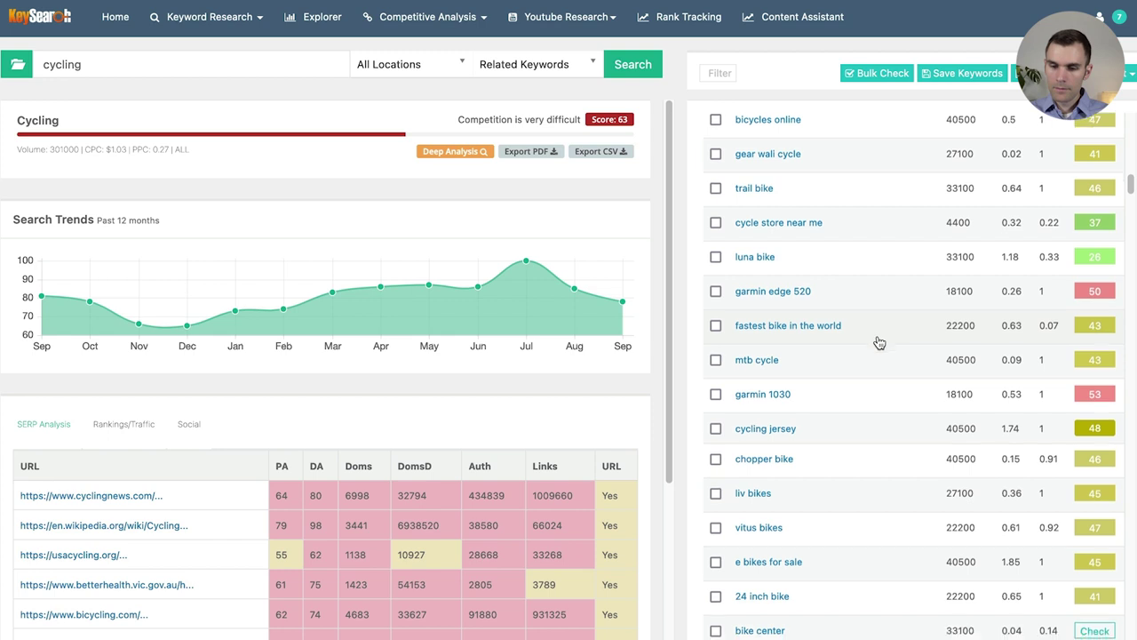
{"action": "scroll", "coordinate": [869, 325], "scroll_direction": "down", "scroll_amount": 9}
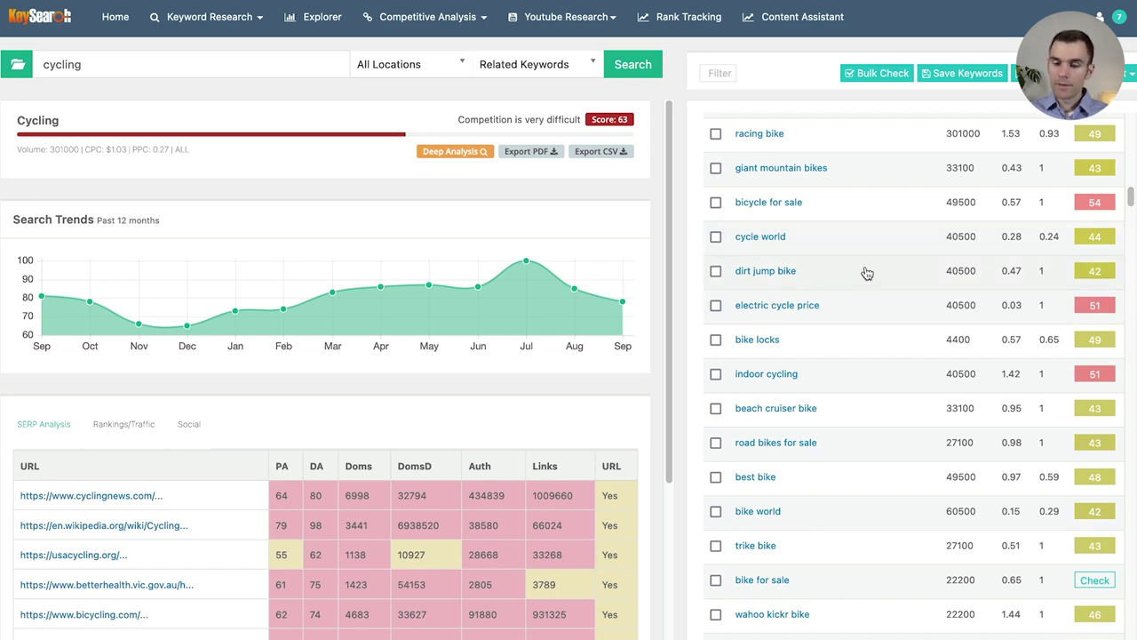
{"action": "scroll", "coordinate": [863, 272], "scroll_direction": "down", "scroll_amount": 2}
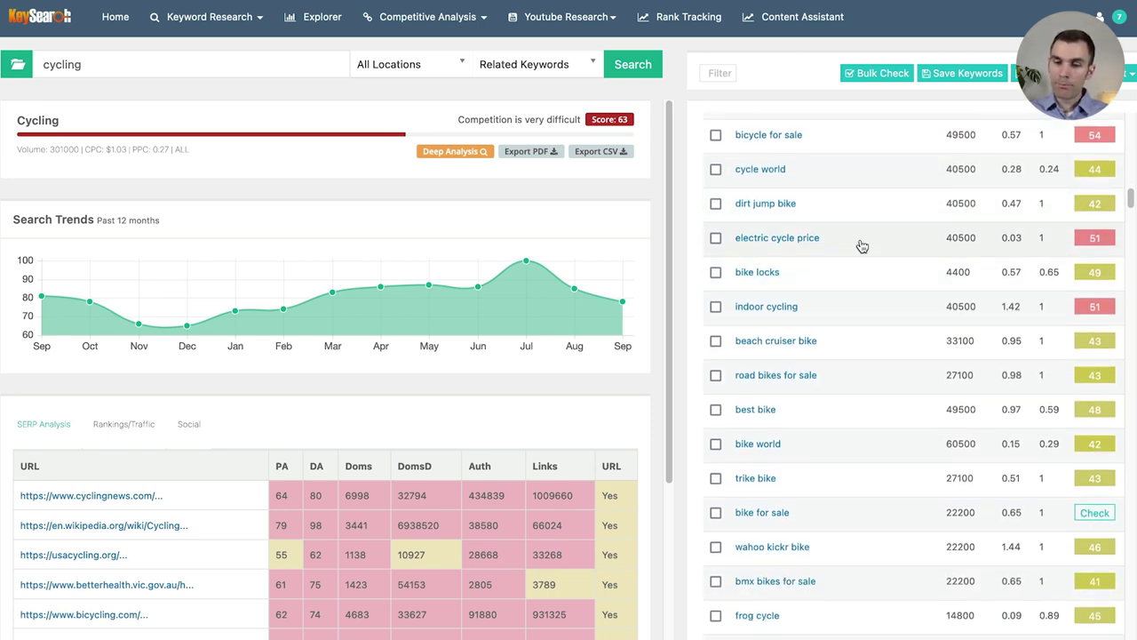
{"action": "scroll", "coordinate": [869, 327], "scroll_direction": "down", "scroll_amount": 5}
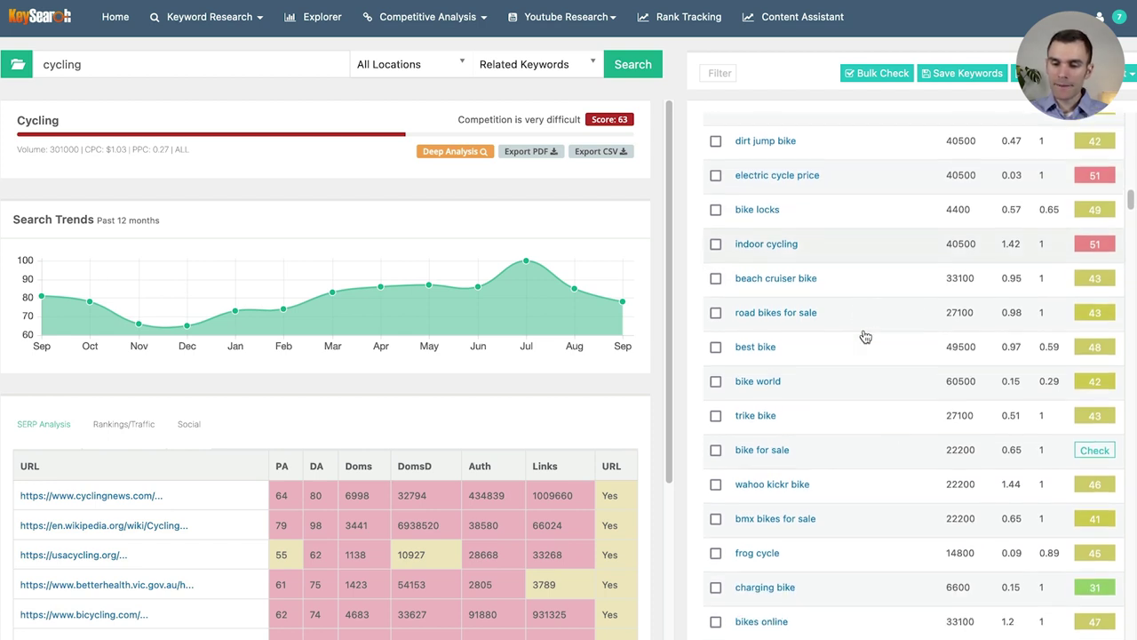
{"action": "scroll", "coordinate": [853, 387], "scroll_direction": "down", "scroll_amount": 1}
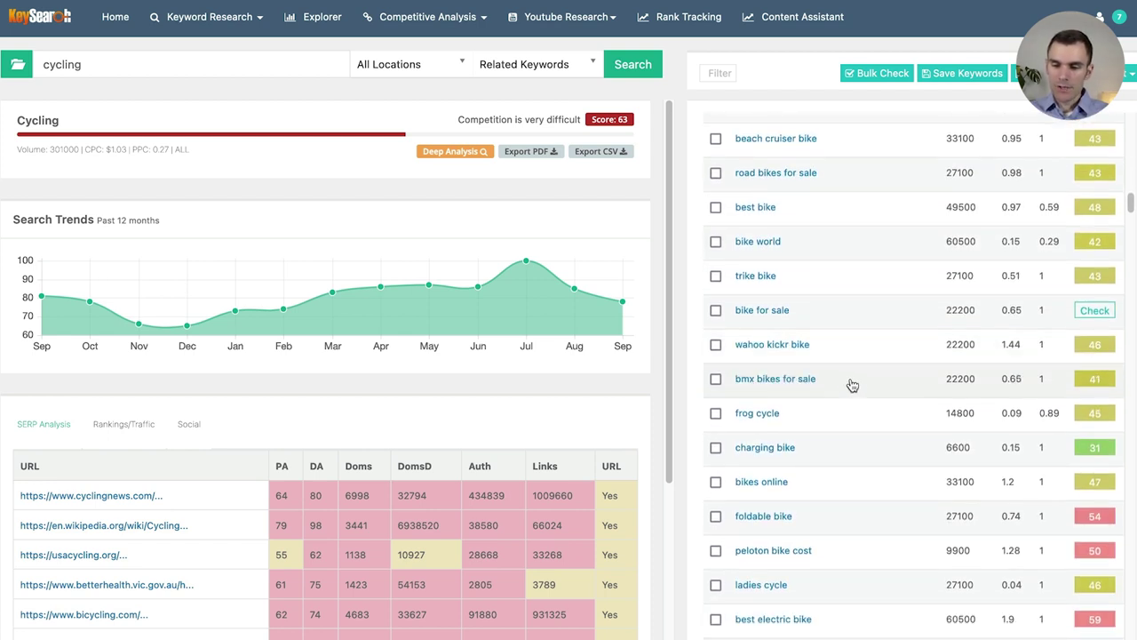
{"action": "scroll", "coordinate": [858, 406], "scroll_direction": "down", "scroll_amount": 2}
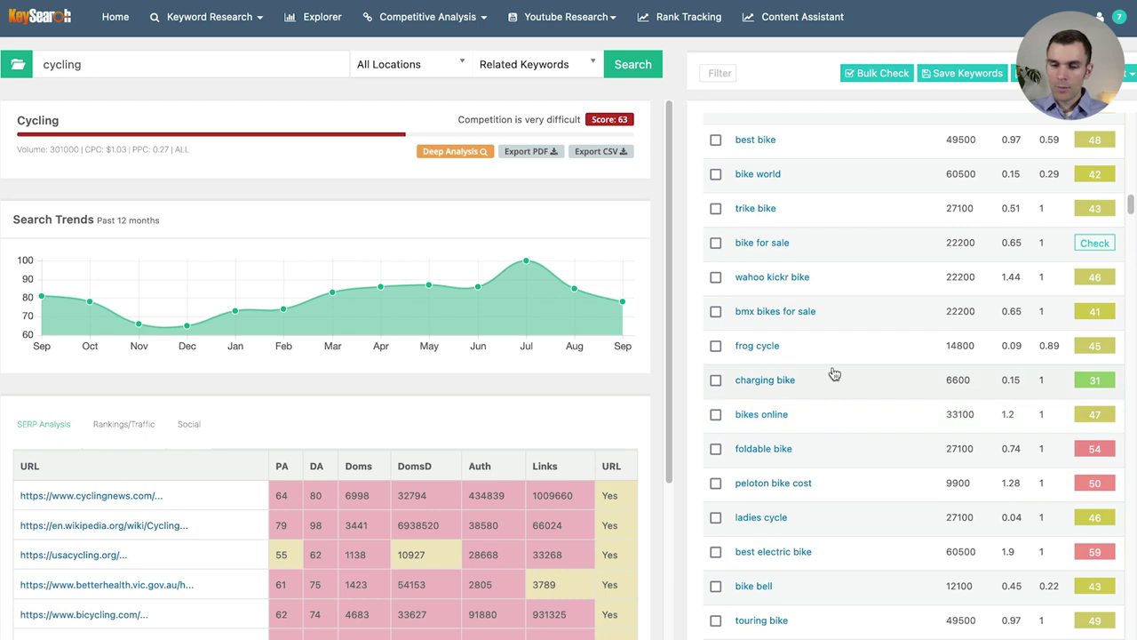
{"action": "scroll", "coordinate": [883, 369], "scroll_direction": "down", "scroll_amount": 4}
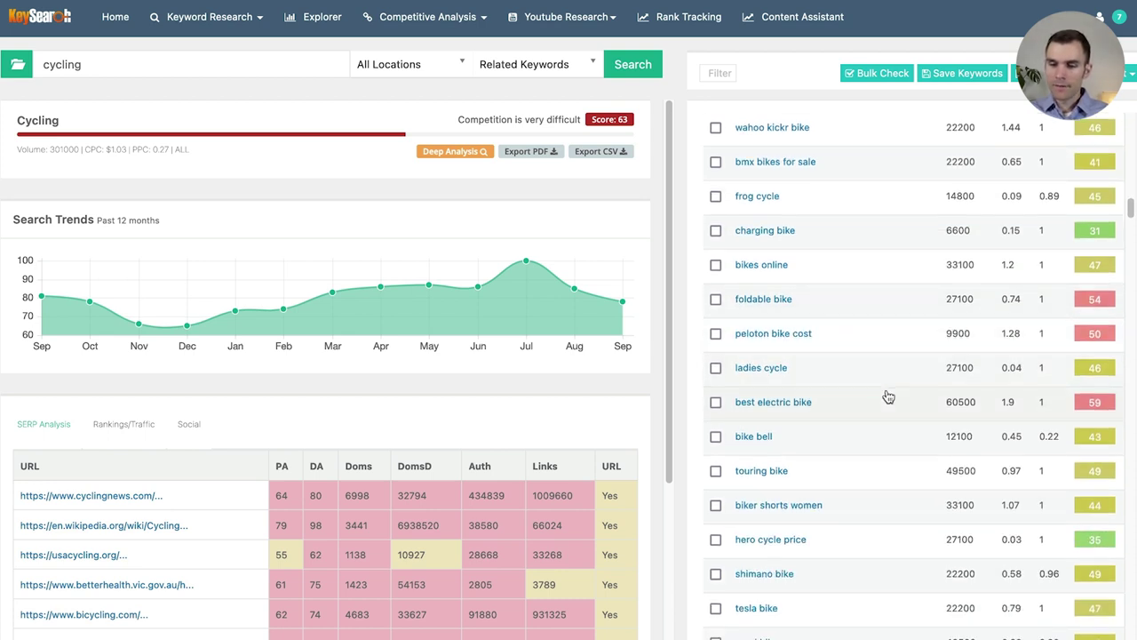
{"action": "scroll", "coordinate": [880, 365], "scroll_direction": "down", "scroll_amount": 5}
{"action": "scroll", "coordinate": [888, 396], "scroll_direction": "down", "scroll_amount": 1}
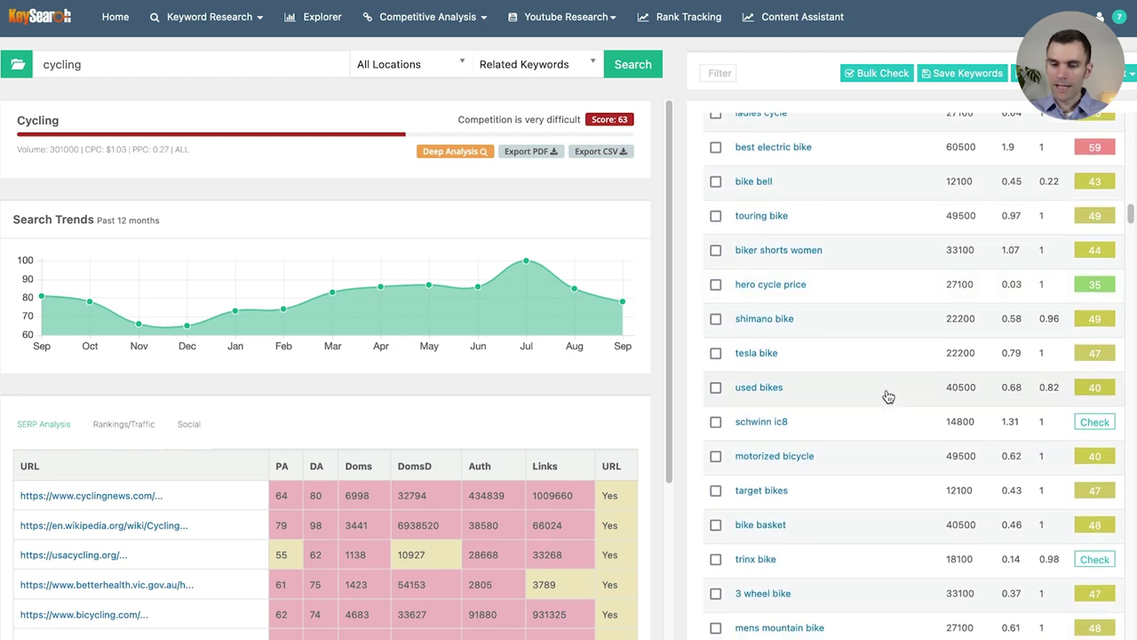
{"action": "scroll", "coordinate": [888, 396], "scroll_direction": "down", "scroll_amount": 1}
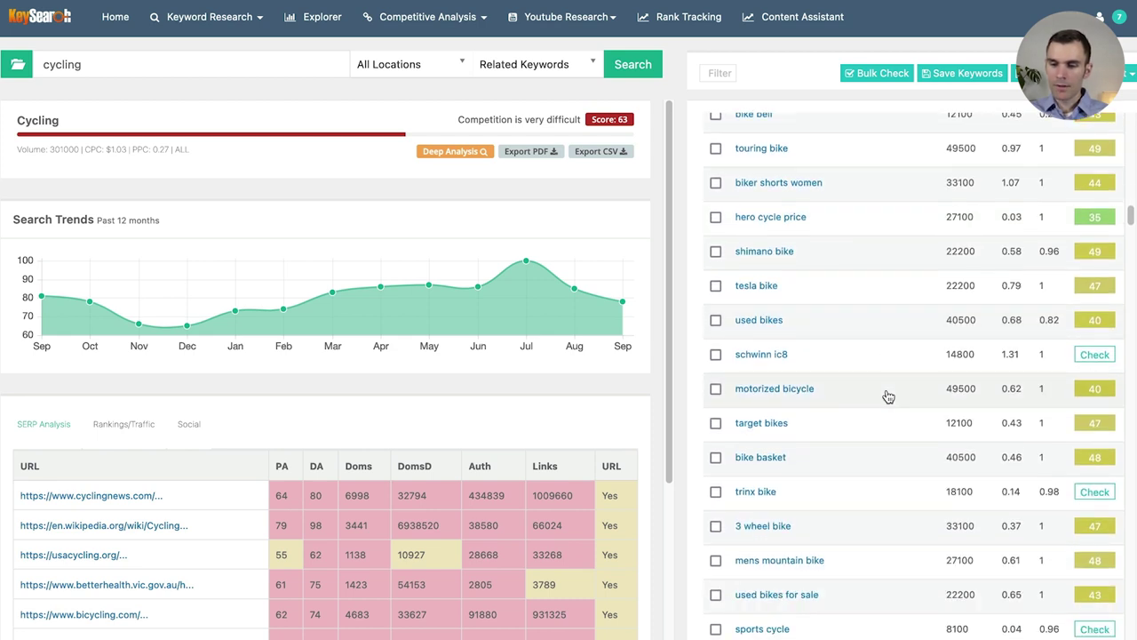
{"action": "scroll", "coordinate": [887, 396], "scroll_direction": "down", "scroll_amount": 2}
{"action": "scroll", "coordinate": [888, 397], "scroll_direction": "down", "scroll_amount": 2}
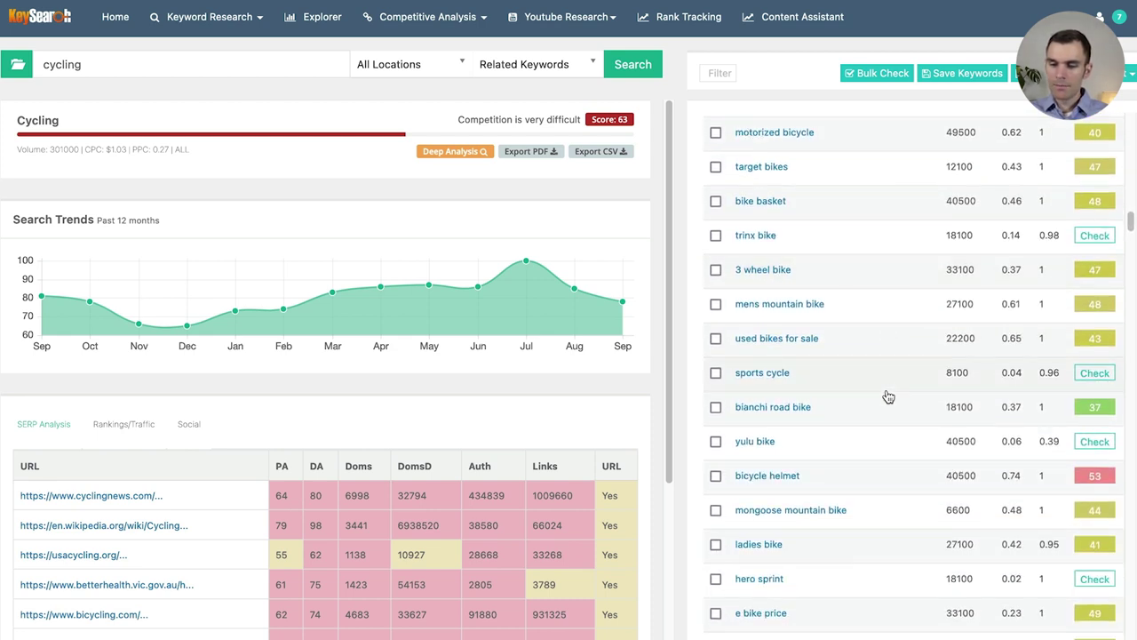
Scan further down the related keywords for cycling, comparing volume and difficulty to find more specific, easier topics.
{"action": "scroll", "coordinate": [888, 394], "scroll_direction": "down", "scroll_amount": 1}
{"action": "scroll", "coordinate": [888, 394], "scroll_direction": "down", "scroll_amount": 1}
{"action": "scroll", "coordinate": [906, 391], "scroll_direction": "down", "scroll_amount": 4}
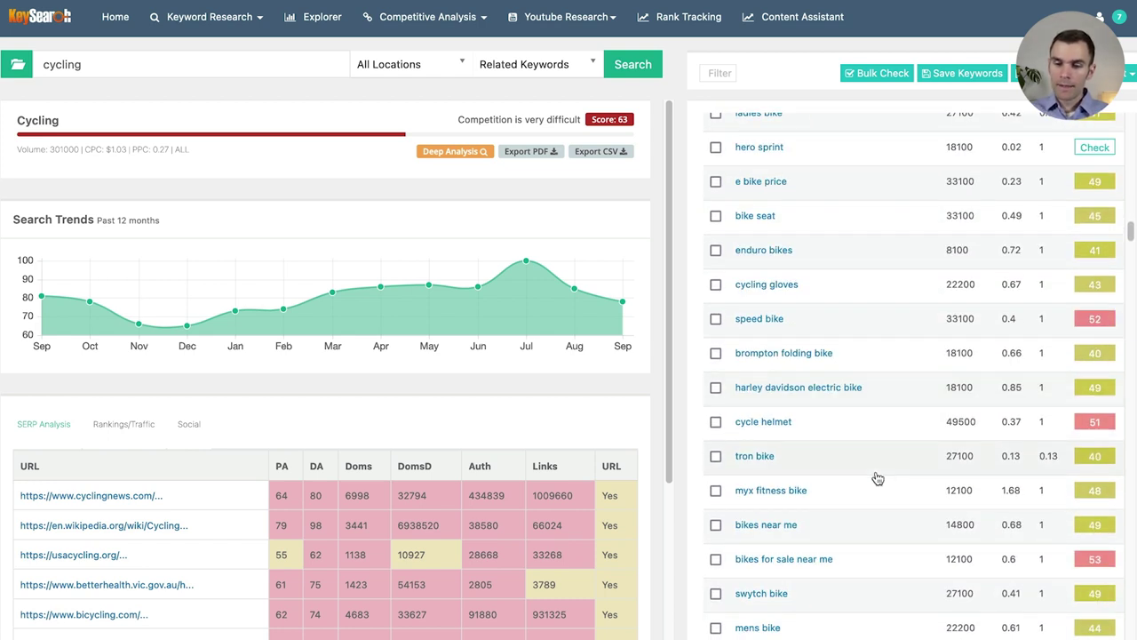
{"action": "scroll", "coordinate": [891, 436], "scroll_direction": "down", "scroll_amount": 1}
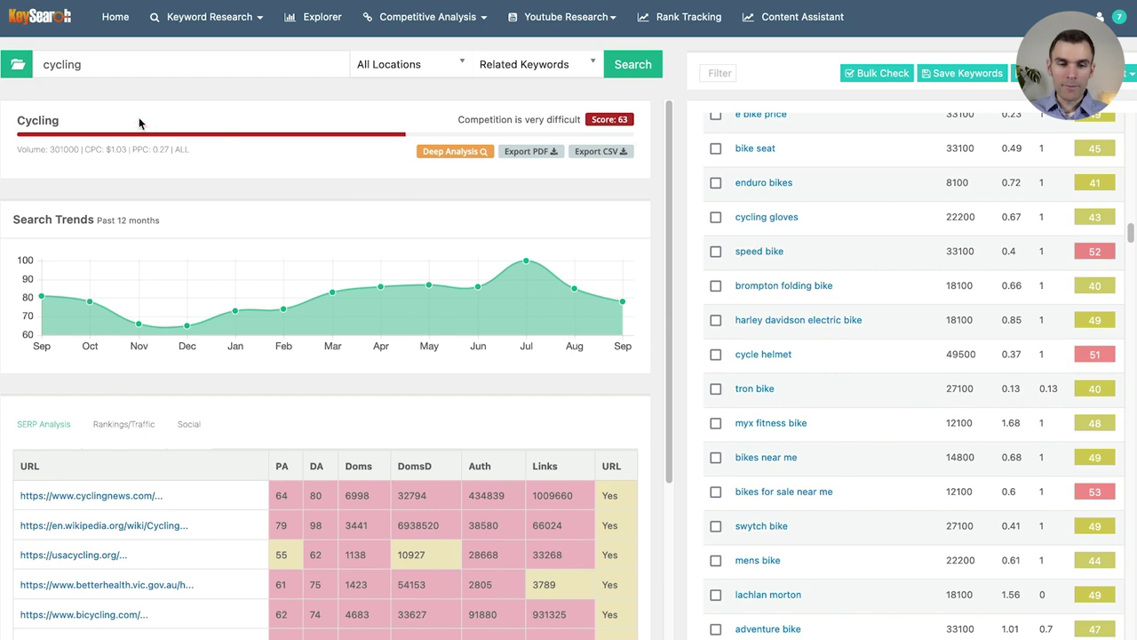
Run a keyword search for "bike packing" in place of cycling, keeping All Locations and Related Keywords.
{"action": "left_click", "coordinate": [110, 64]}
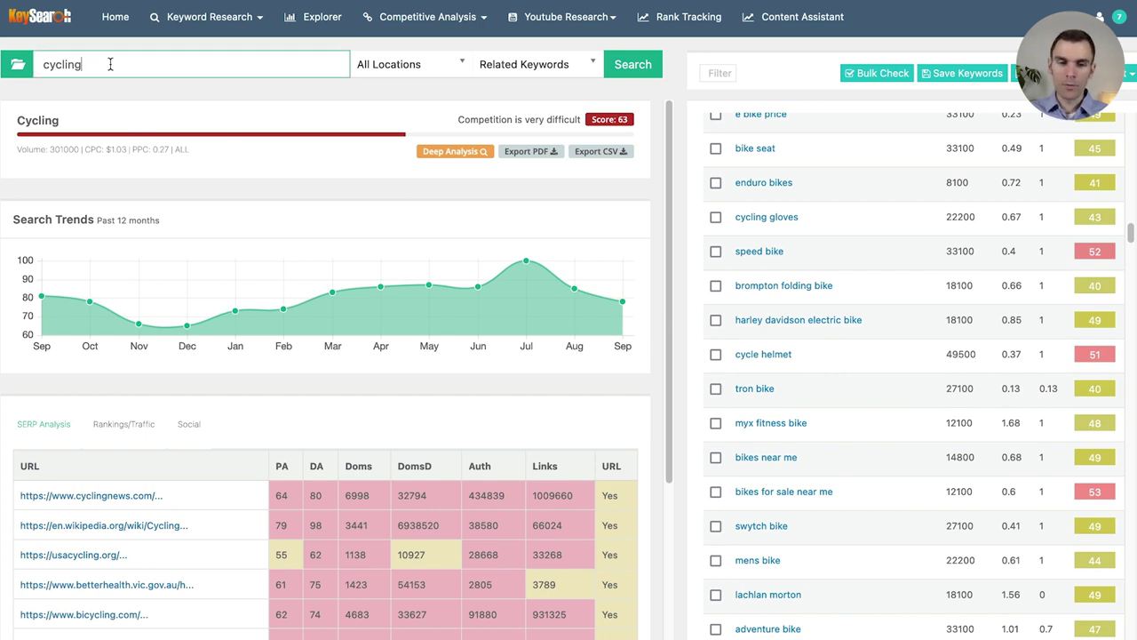
{"action": "key", "text": "BackSpace"}
{"action": "key", "text": "BackSpace"}
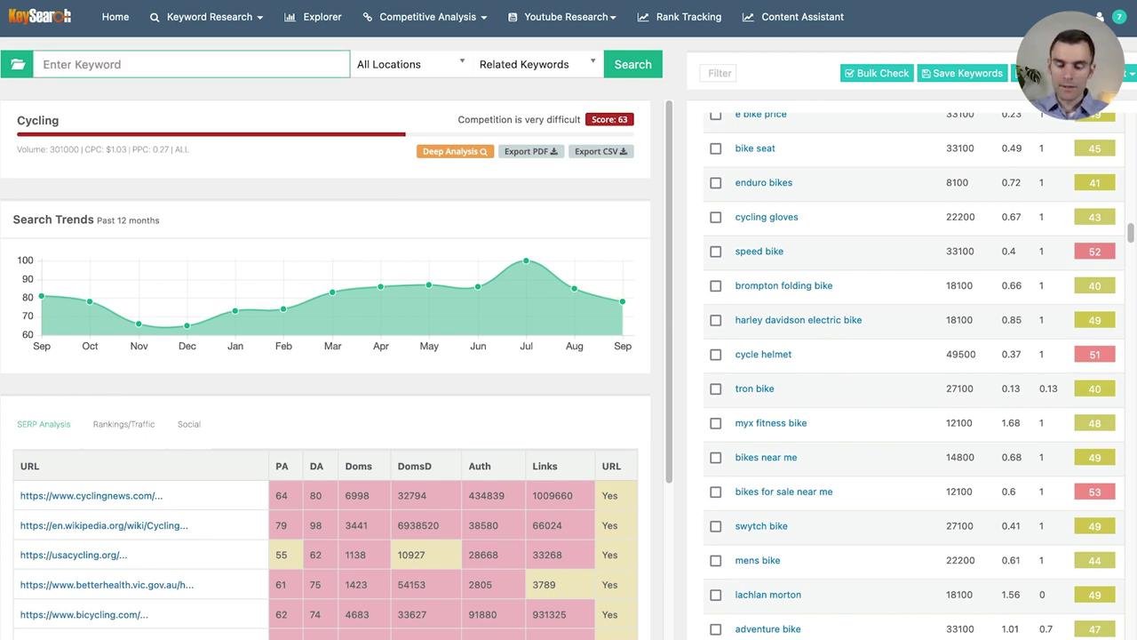
{"action": "type", "text": "bike packing"}
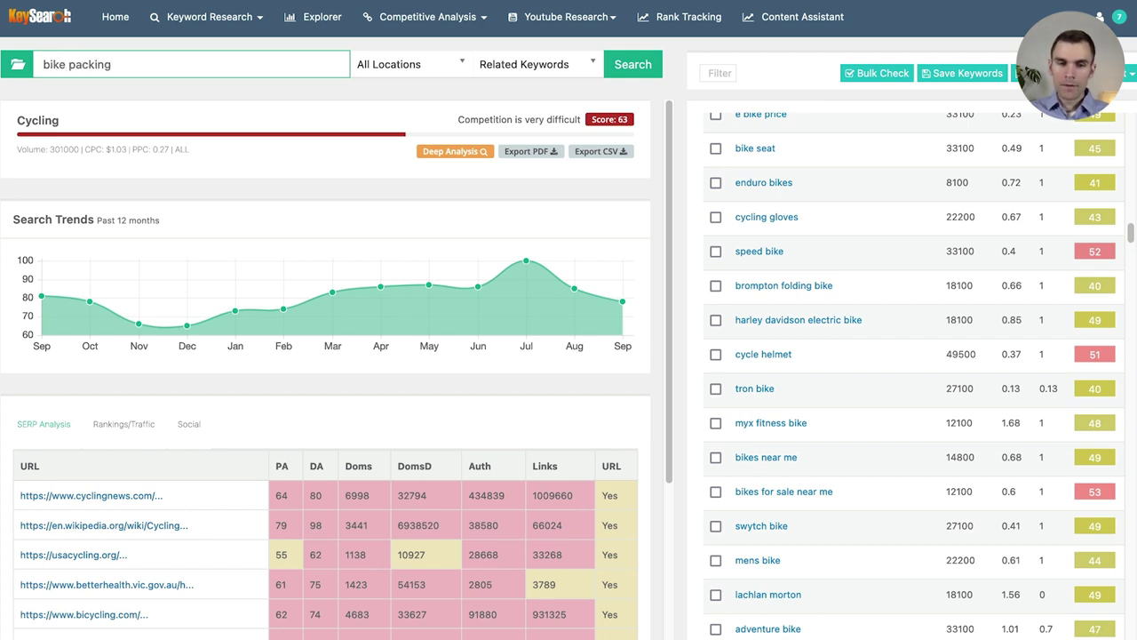
{"action": "key", "text": "Return"}
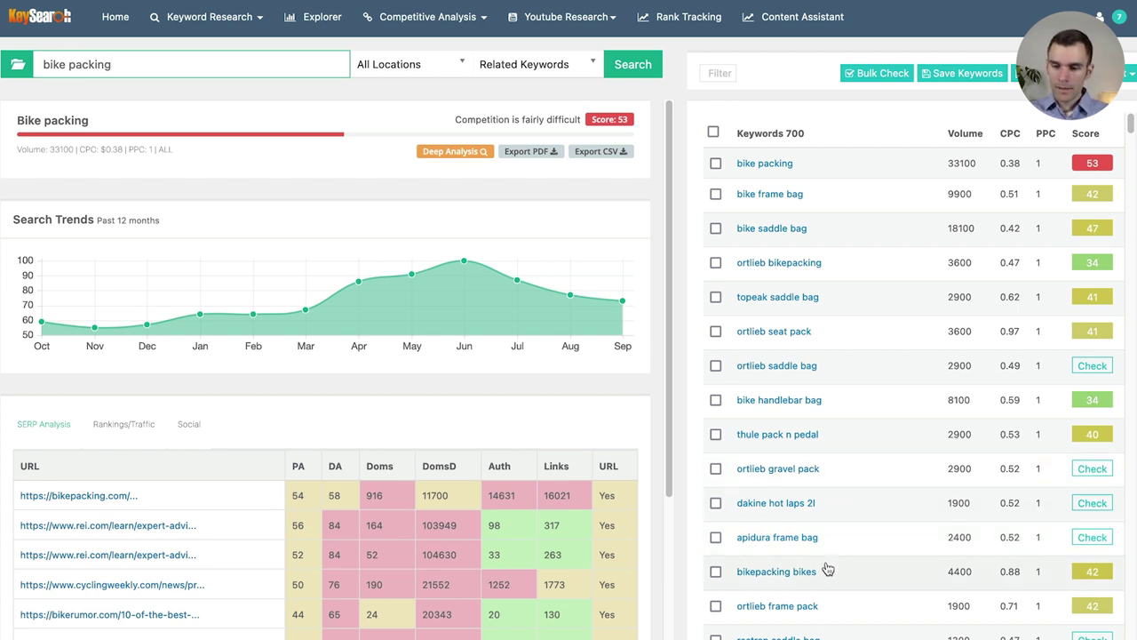
Look through the related keywords for bike packing, comparing search volumes with difficulty scores.
{"action": "scroll", "coordinate": [850, 386], "scroll_direction": "down", "scroll_amount": 5}
{"action": "scroll", "coordinate": [851, 385], "scroll_direction": "down", "scroll_amount": 1}
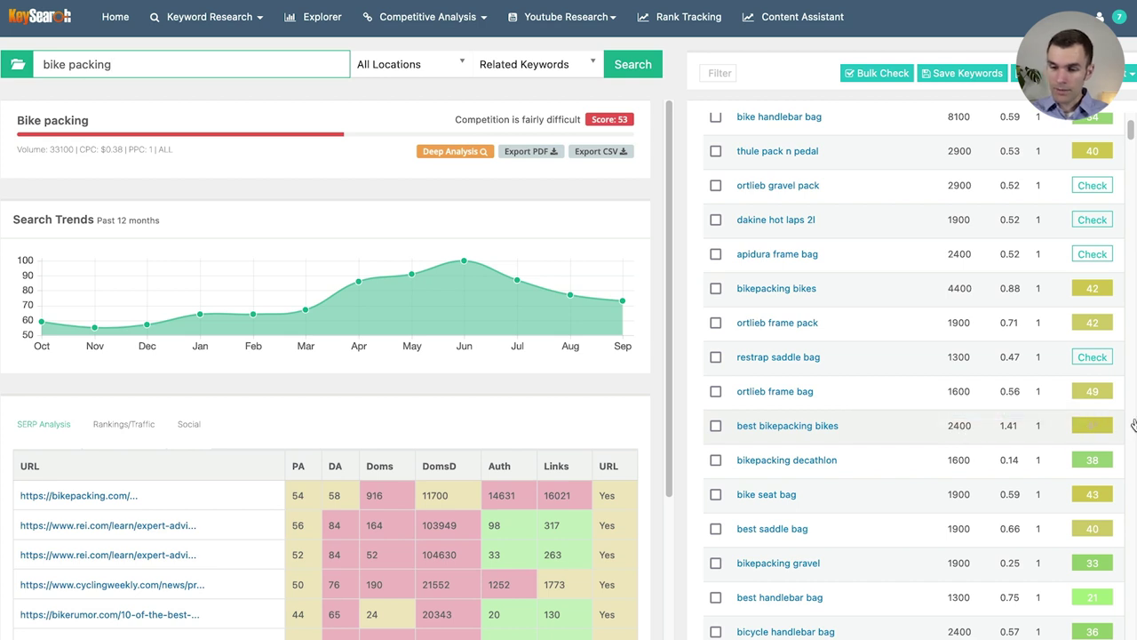
{"action": "scroll", "coordinate": [884, 420], "scroll_direction": "down", "scroll_amount": 3}
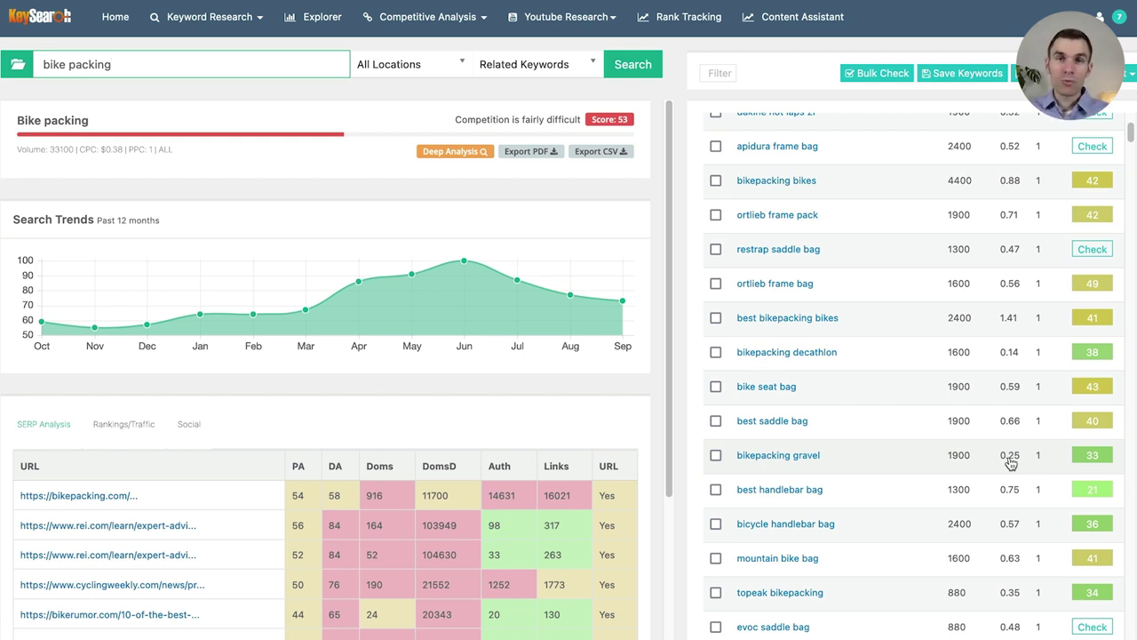
{"action": "scroll", "coordinate": [1007, 458], "scroll_direction": "up", "scroll_amount": 5}
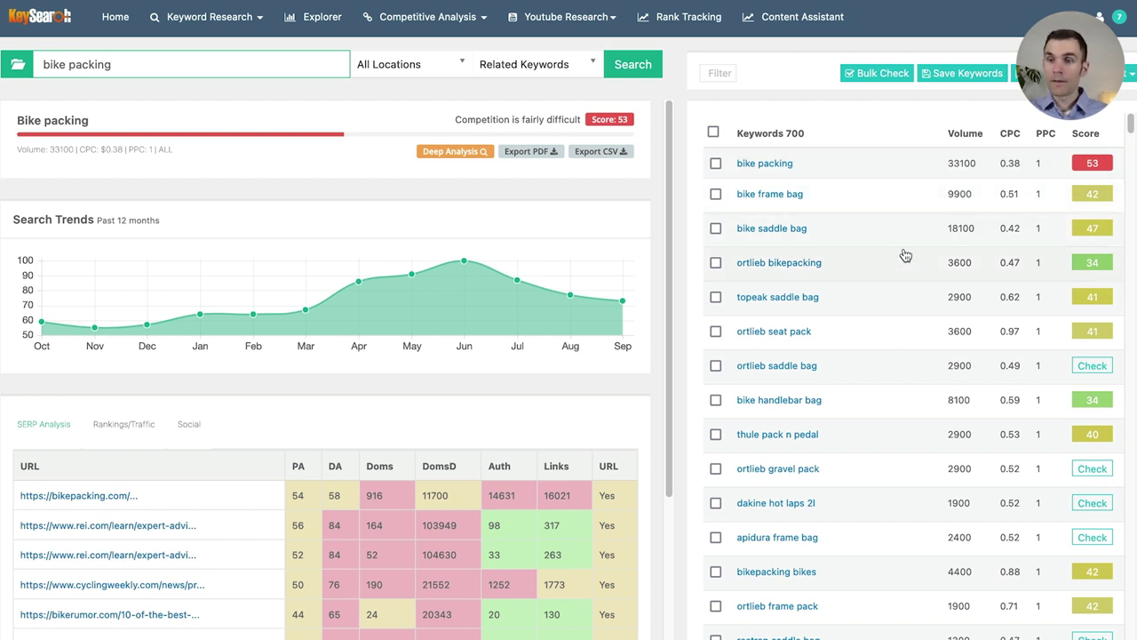
{"action": "scroll", "coordinate": [905, 255], "scroll_direction": "down", "scroll_amount": 8}
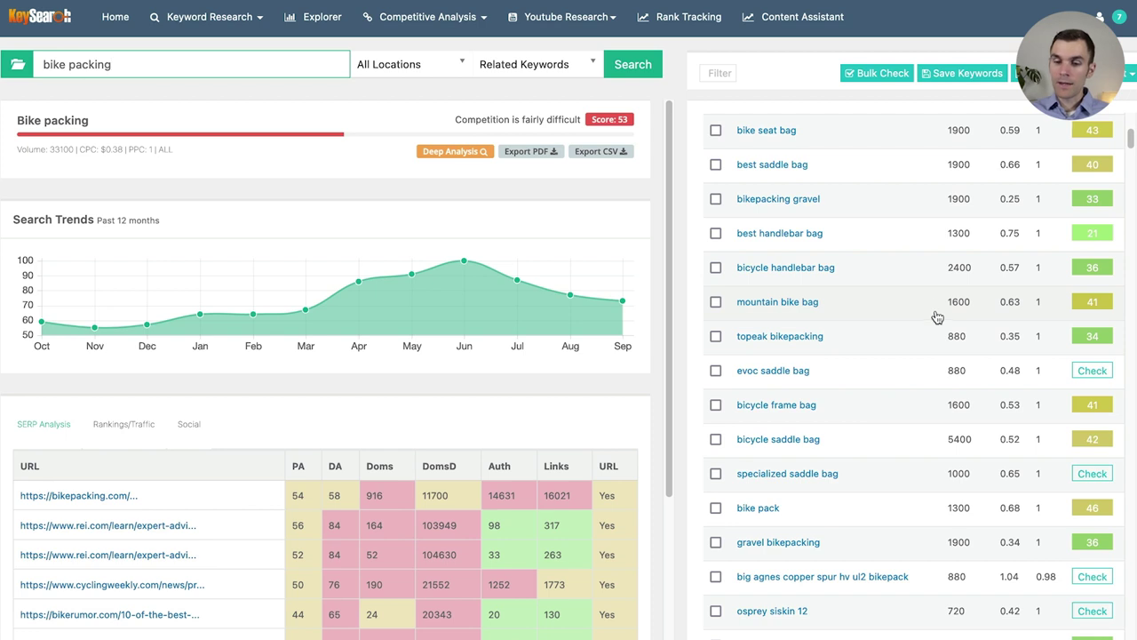
{"action": "scroll", "coordinate": [940, 321], "scroll_direction": "down", "scroll_amount": 2}
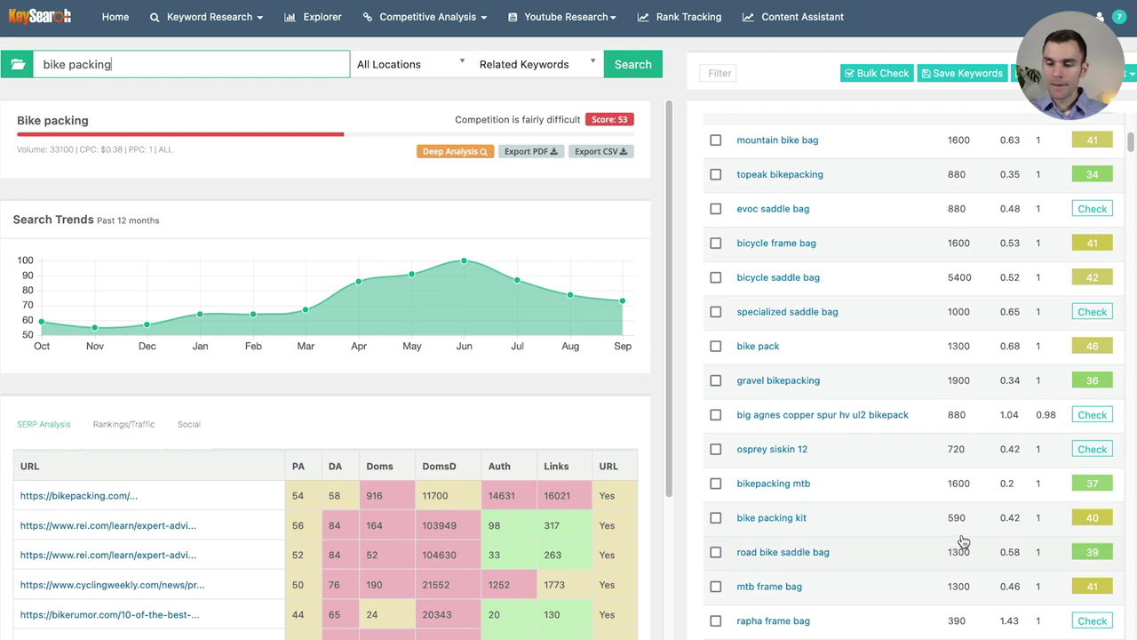
{"action": "scroll", "coordinate": [925, 544], "scroll_direction": "down", "scroll_amount": 1}
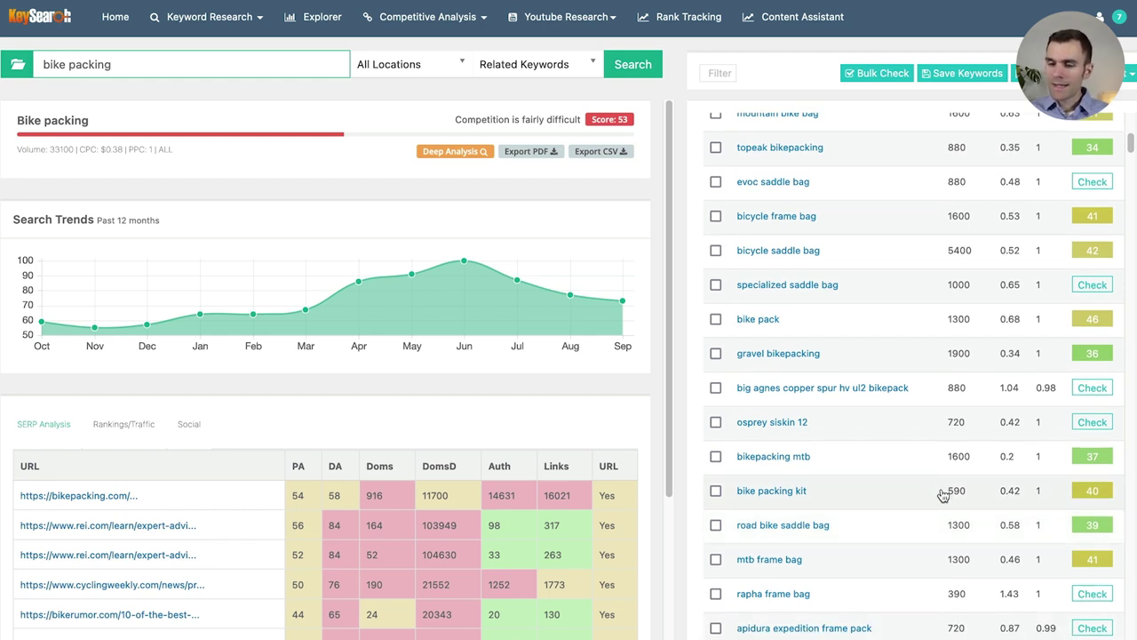
Analyse the related keyword "bike packing kit", reviewing its competition score, 12-month search trend and SERP analysis.
{"action": "left_click", "coordinate": [943, 495]}
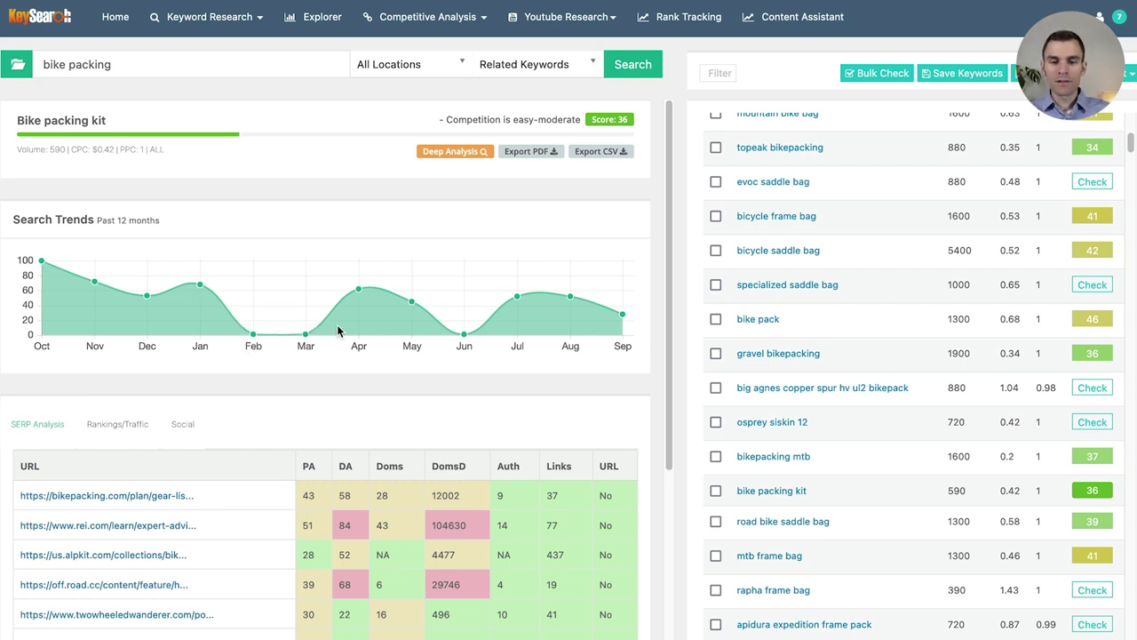
{"action": "mouse_move", "coordinate": [461, 338]}
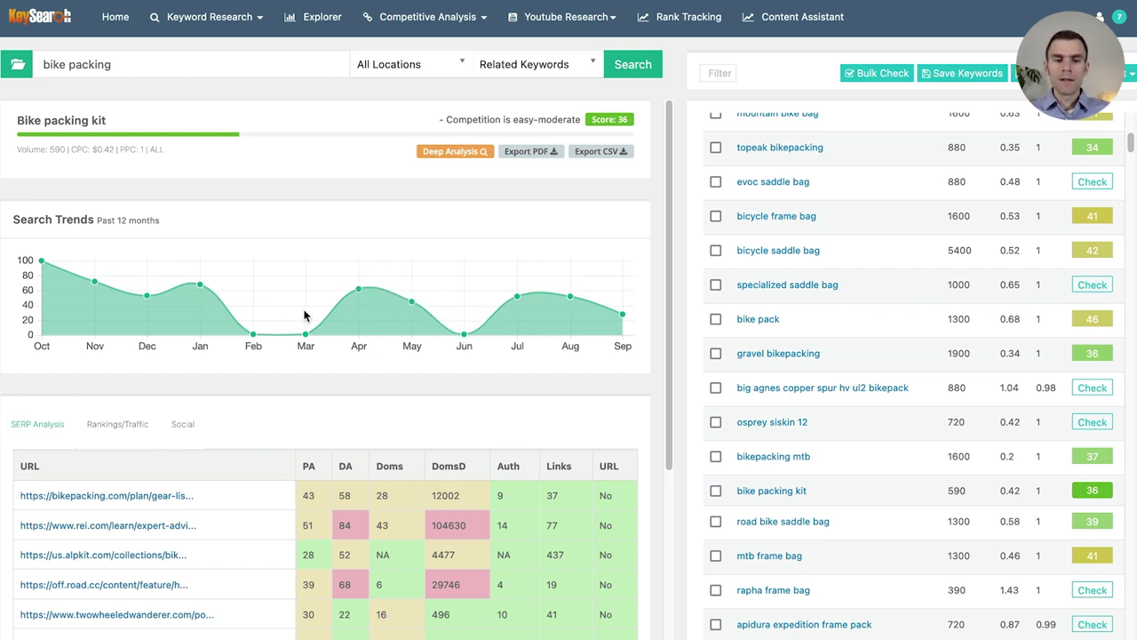
{"action": "mouse_move", "coordinate": [147, 300]}
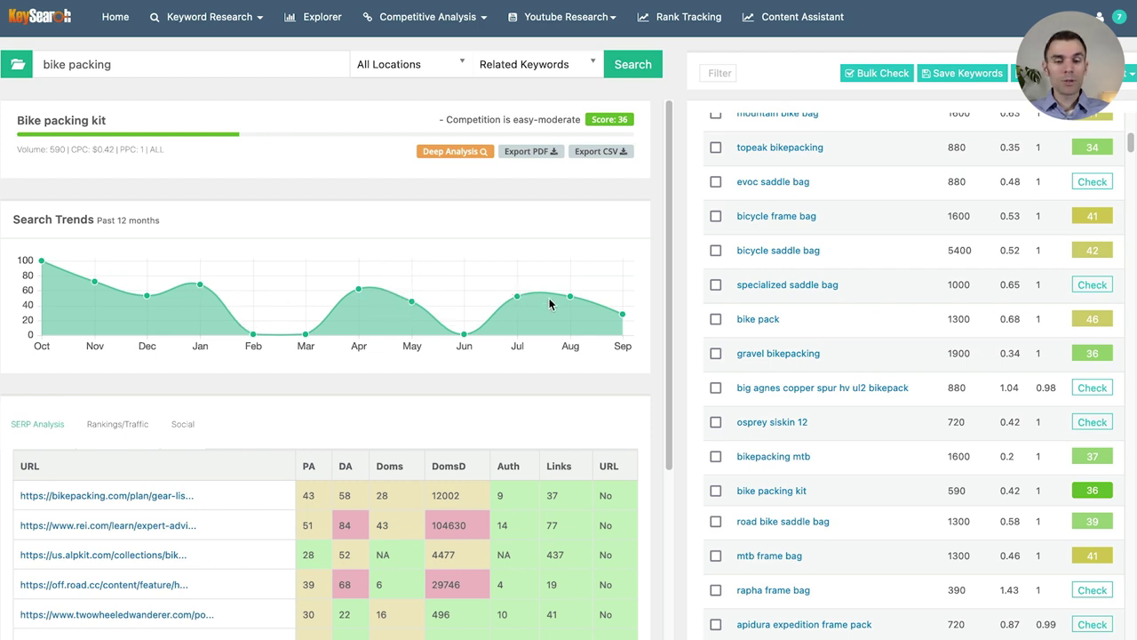
{"action": "mouse_move", "coordinate": [478, 296]}
{"action": "scroll", "coordinate": [462, 284], "scroll_direction": "down", "scroll_amount": 2}
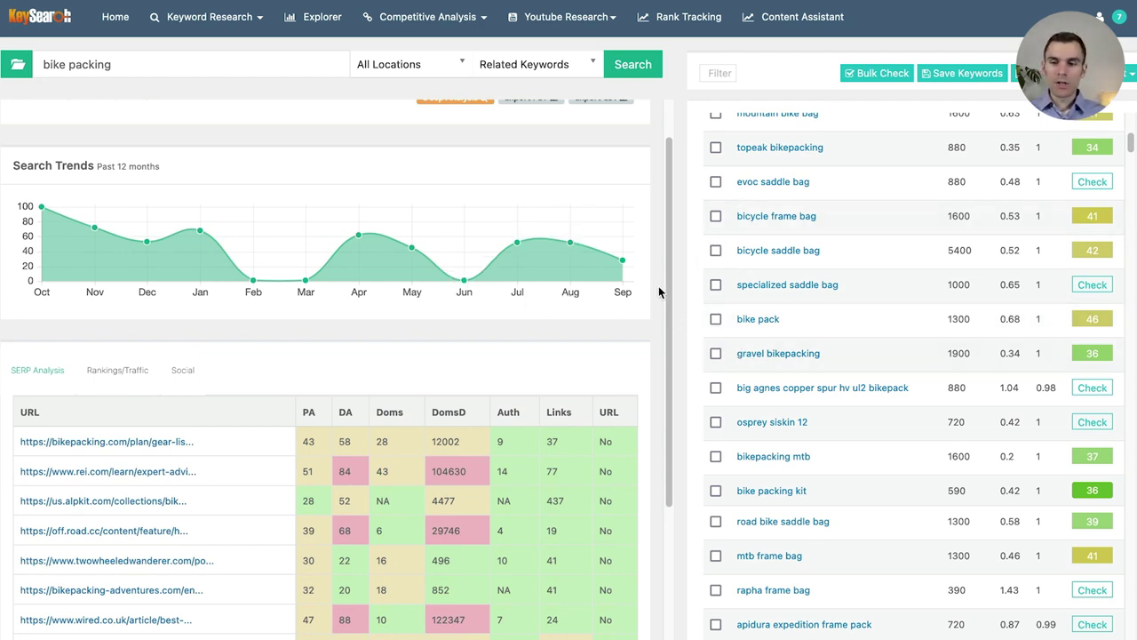
{"action": "left_click_drag", "start_coordinate": [669, 294], "coordinate": [674, 242]}
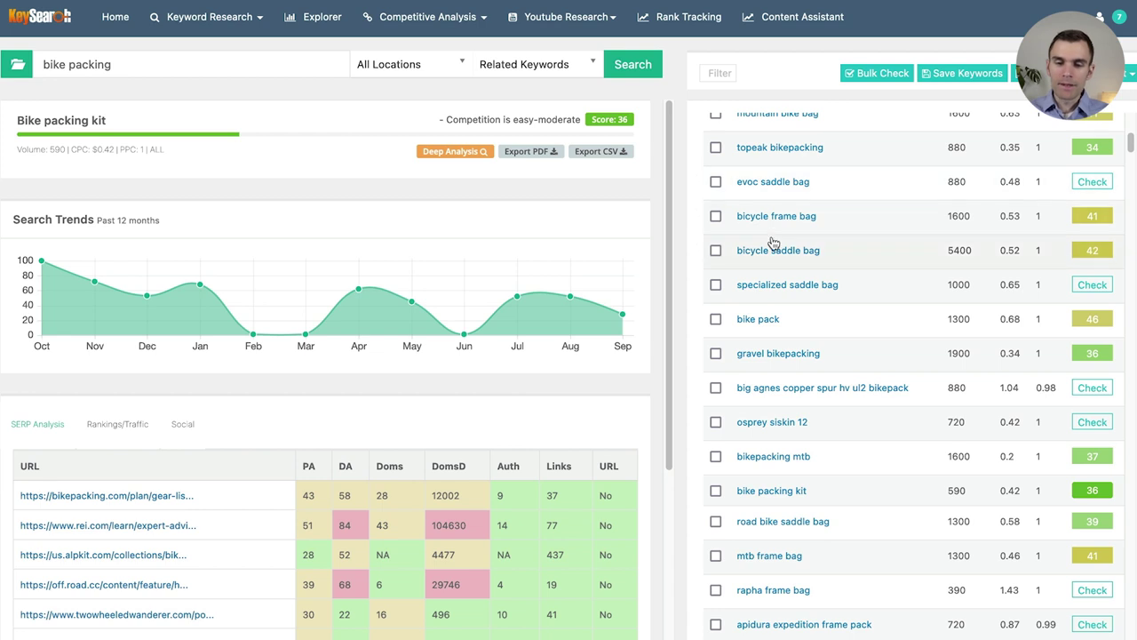
Analyse the related keywords "gravel bikepacking" and "frame bag bikepacking", reviewing each one's search trend and the metrics of its ranking pages.
{"action": "left_click", "coordinate": [885, 364]}
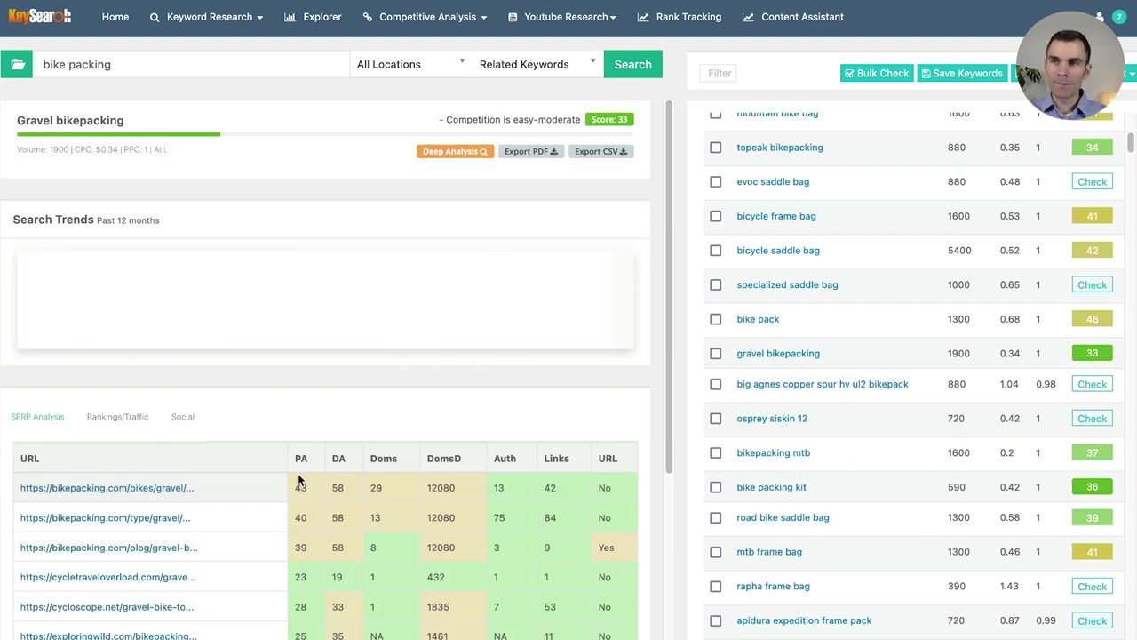
{"action": "scroll", "coordinate": [293, 470], "scroll_direction": "down", "scroll_amount": 1}
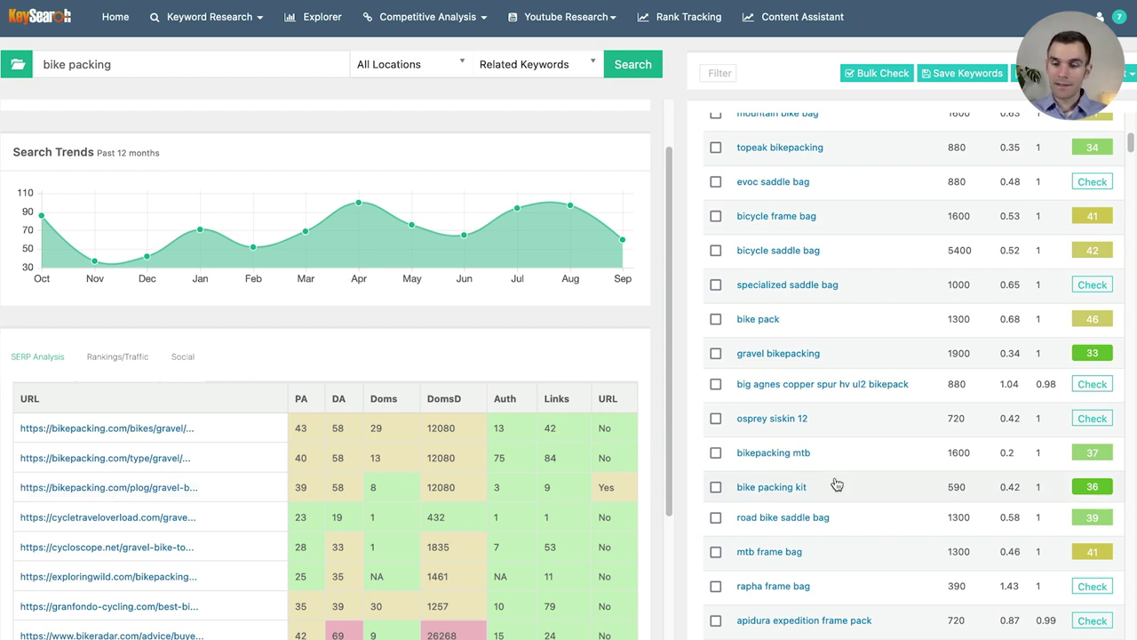
{"action": "scroll", "coordinate": [955, 425], "scroll_direction": "down", "scroll_amount": 2}
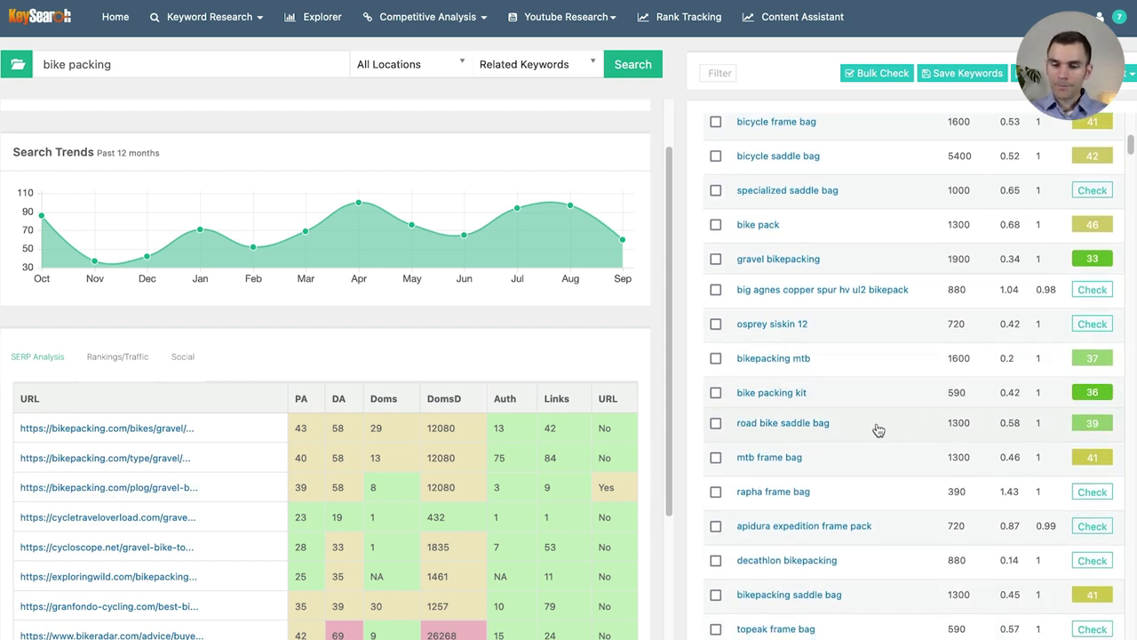
{"action": "scroll", "coordinate": [908, 419], "scroll_direction": "down", "scroll_amount": 2}
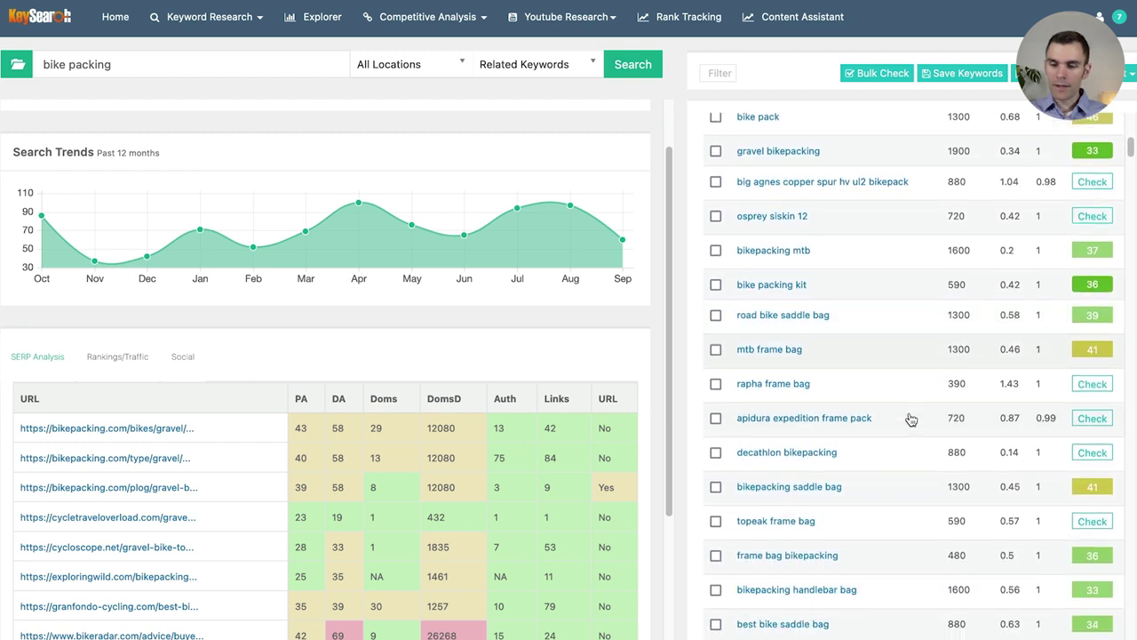
{"action": "scroll", "coordinate": [909, 419], "scroll_direction": "down", "scroll_amount": 1}
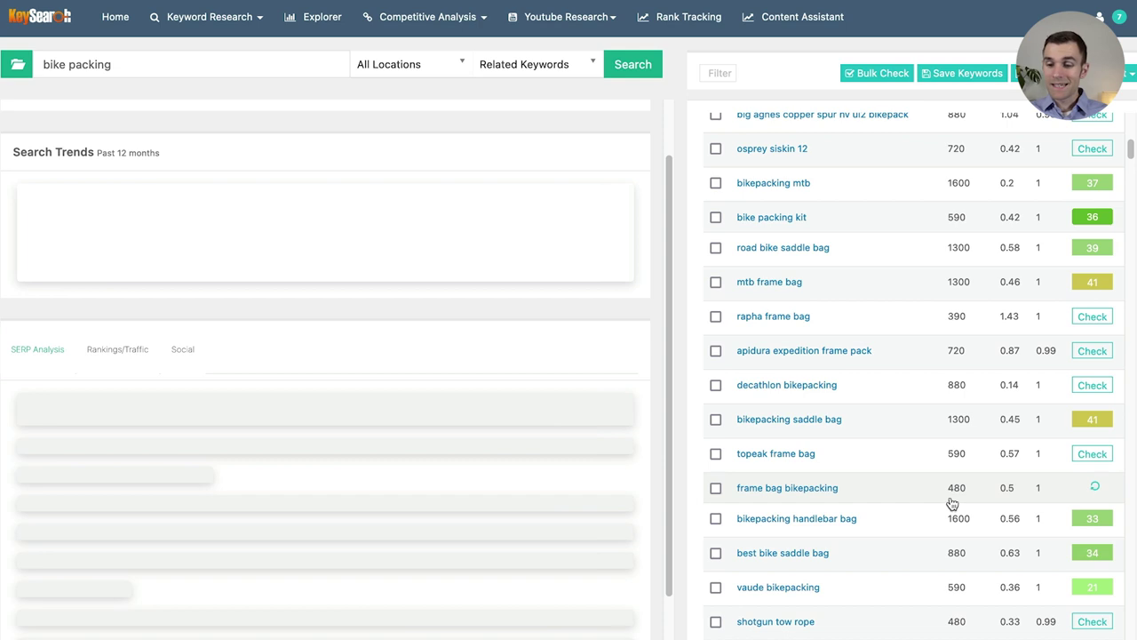
{"action": "double_click", "coordinate": [958, 492]}
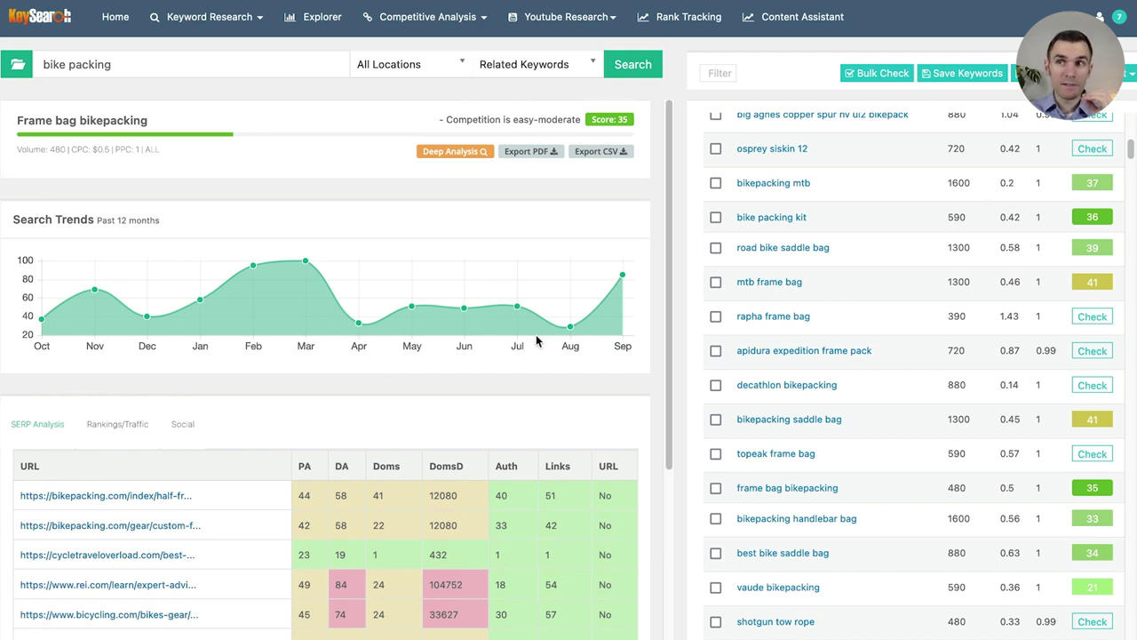
{"action": "mouse_move", "coordinate": [535, 341]}
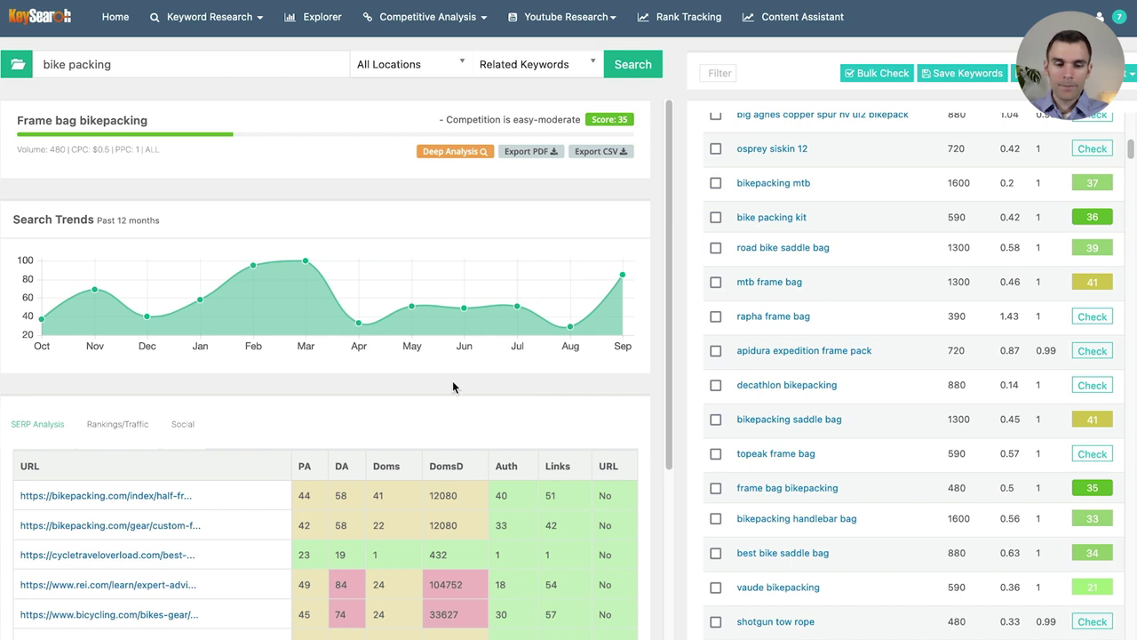
{"action": "scroll", "coordinate": [144, 391], "scroll_direction": "down", "scroll_amount": 3}
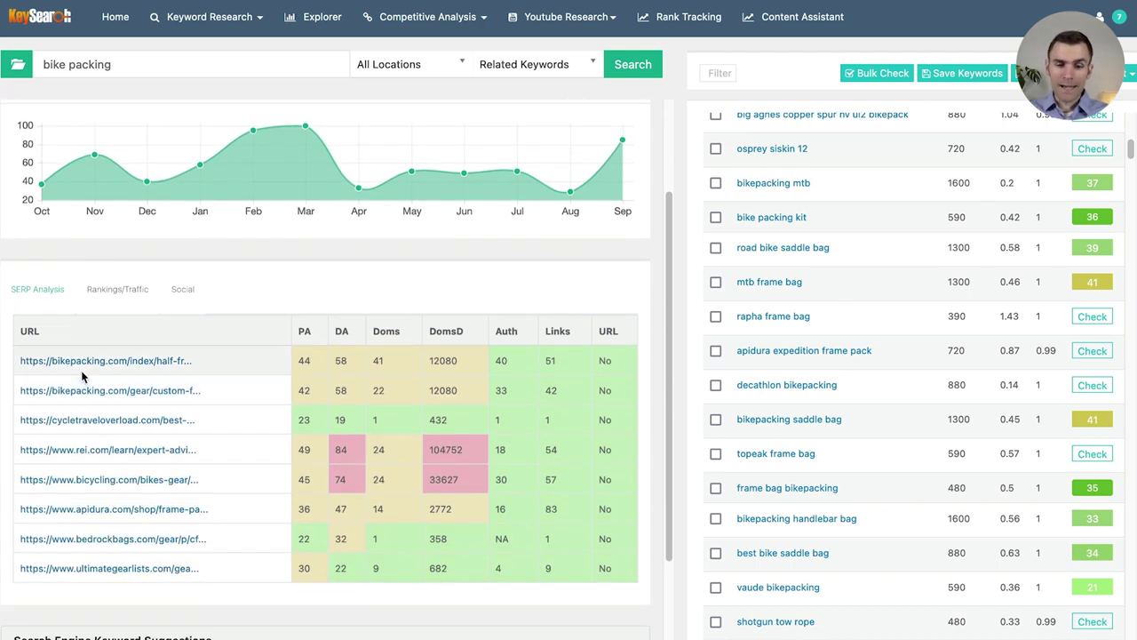
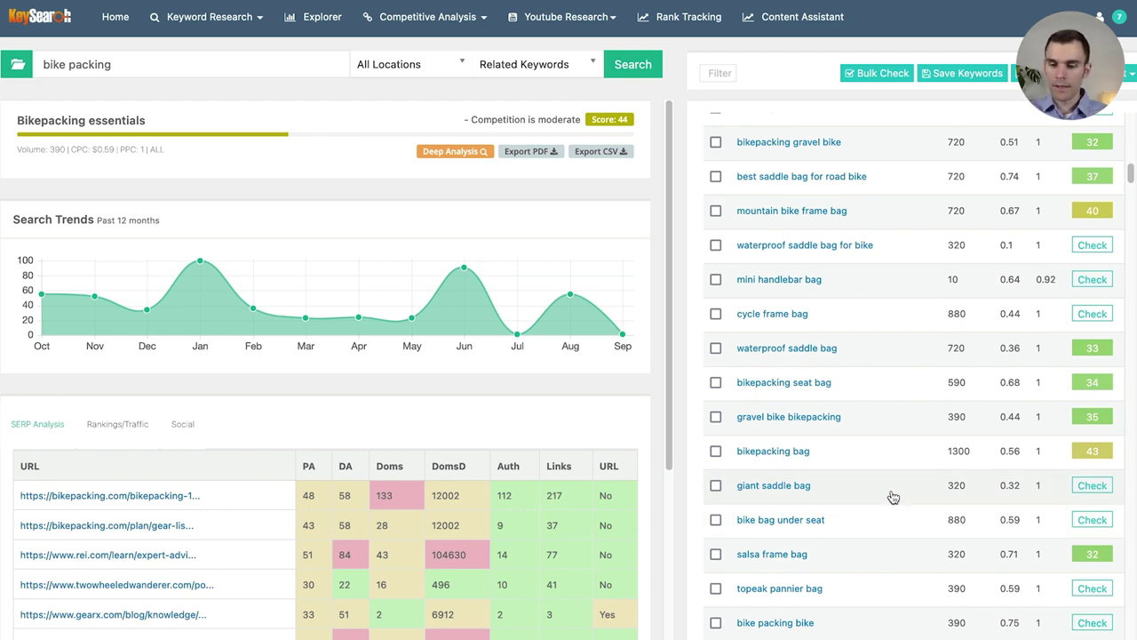
Examine the lower-volume related keywords further down the bike packing list for specific topics with low difficulty scores.
{"action": "scroll", "coordinate": [893, 496], "scroll_direction": "down", "scroll_amount": 3}
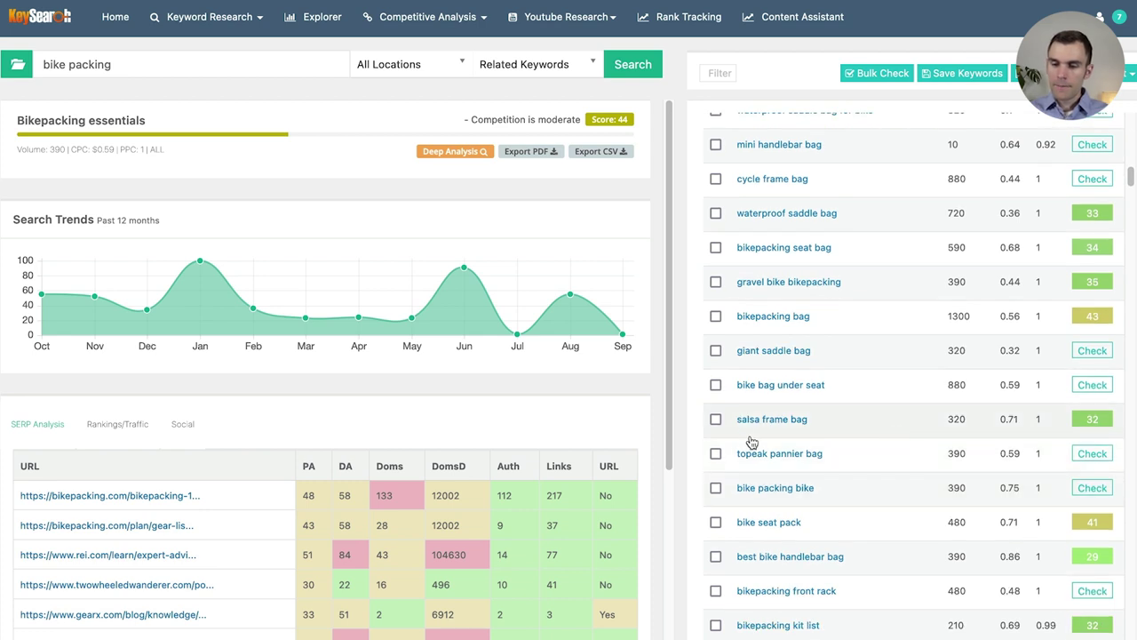
{"action": "scroll", "coordinate": [824, 440], "scroll_direction": "down", "scroll_amount": 2}
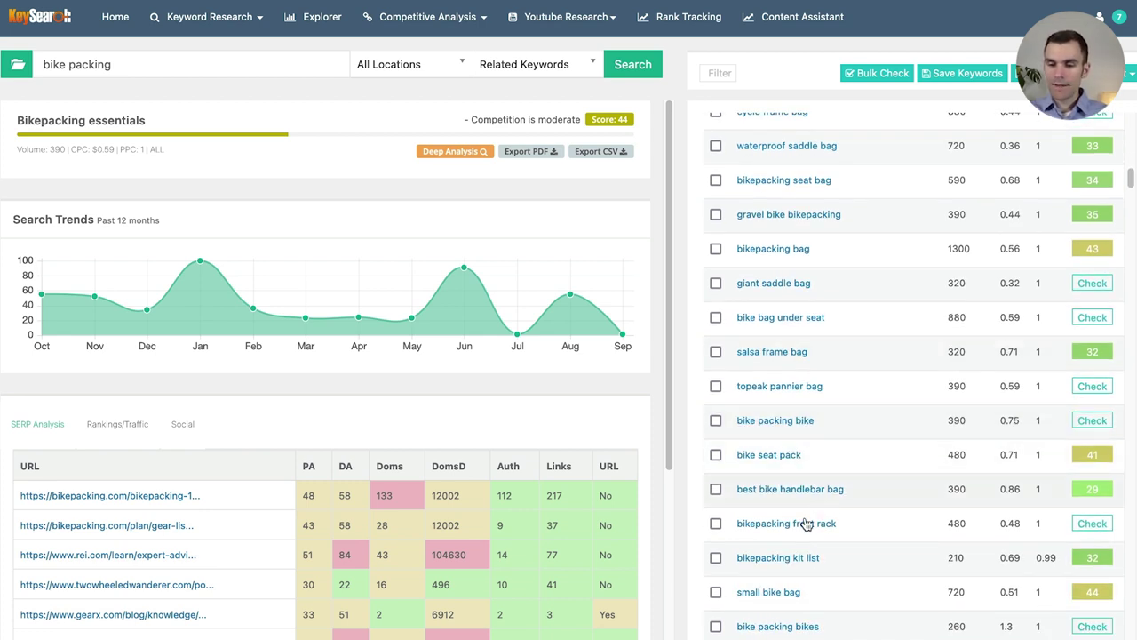
{"action": "scroll", "coordinate": [910, 513], "scroll_direction": "down", "scroll_amount": 3}
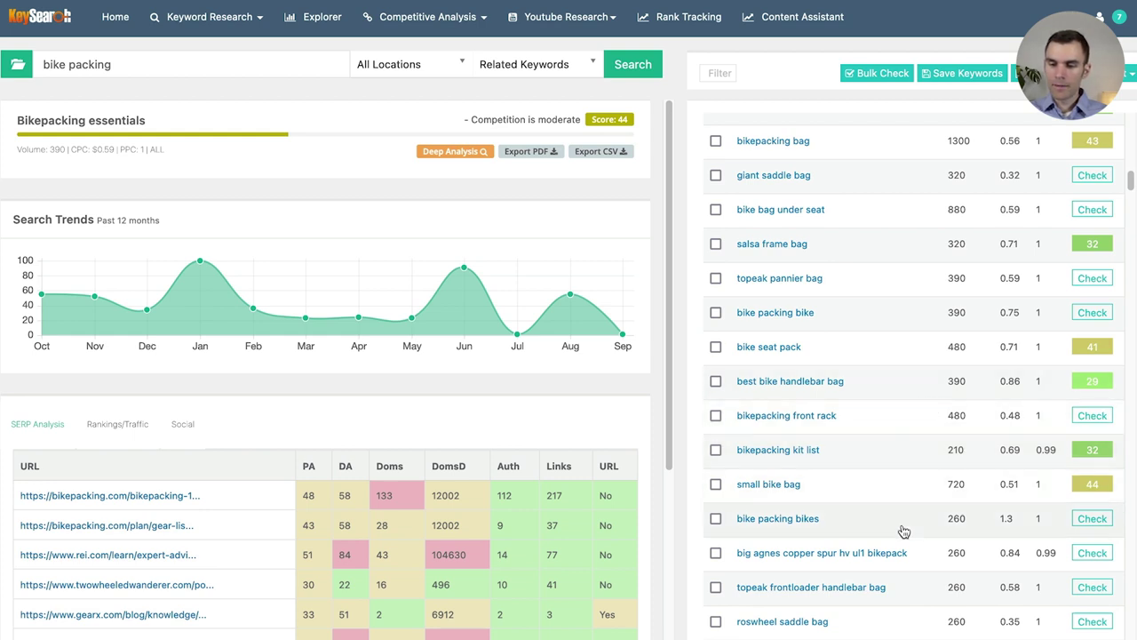
{"action": "scroll", "coordinate": [872, 393], "scroll_direction": "down", "scroll_amount": 2}
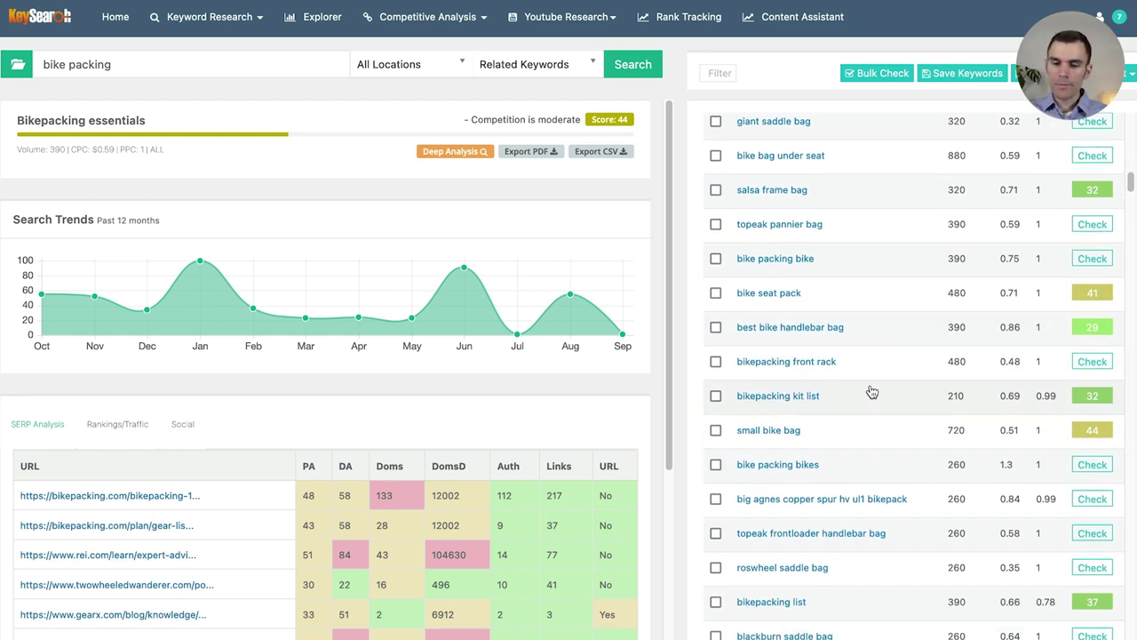
{"action": "scroll", "coordinate": [873, 393], "scroll_direction": "down", "scroll_amount": 2}
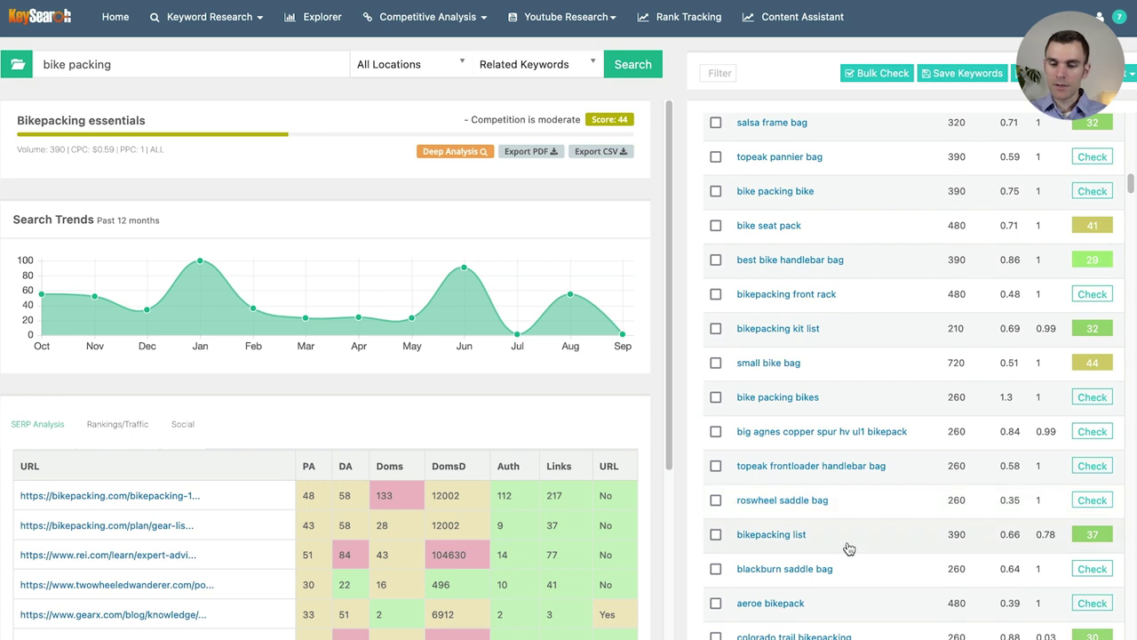
{"action": "scroll", "coordinate": [851, 500], "scroll_direction": "down", "scroll_amount": 2}
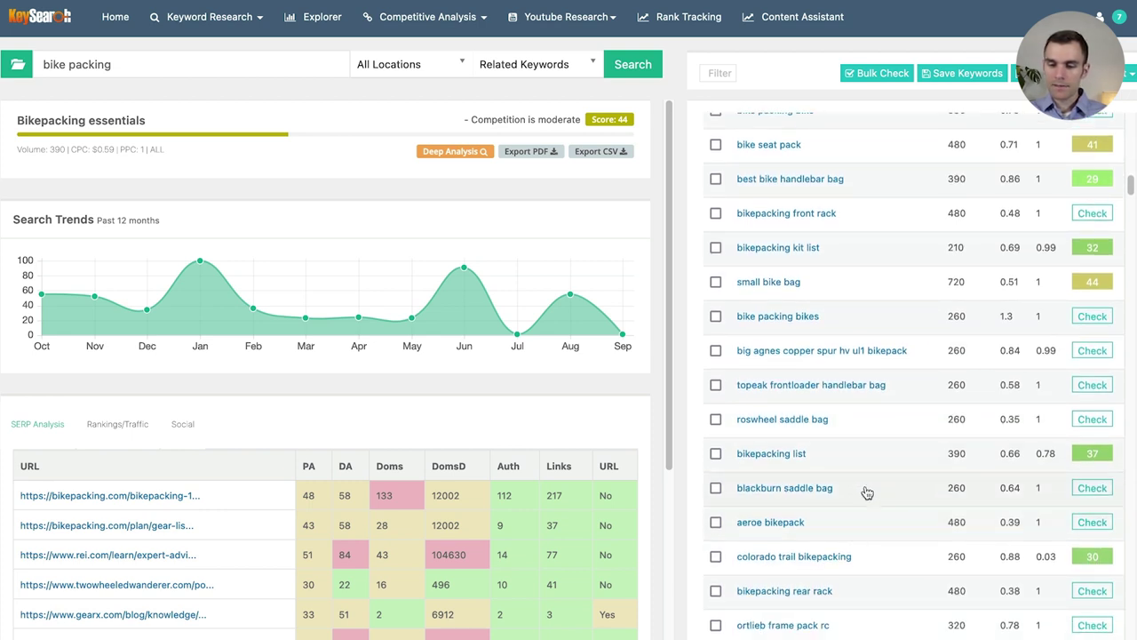
{"action": "scroll", "coordinate": [866, 492], "scroll_direction": "down", "scroll_amount": 8}
{"action": "scroll", "coordinate": [899, 471], "scroll_direction": "down", "scroll_amount": 2}
{"action": "scroll", "coordinate": [881, 464], "scroll_direction": "down", "scroll_amount": 2}
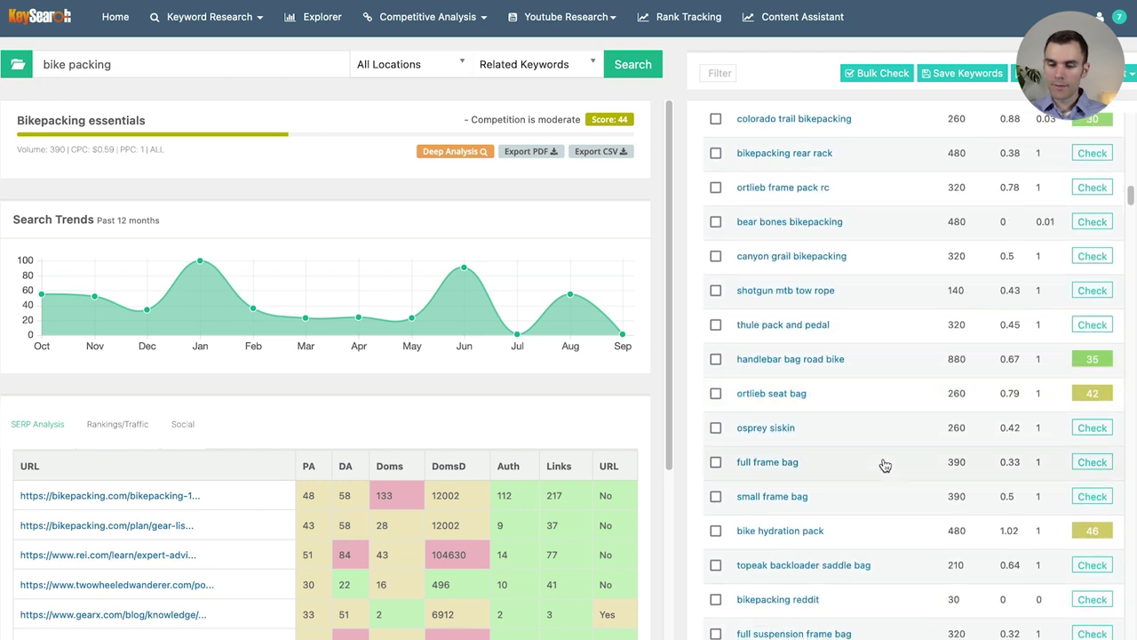
{"action": "scroll", "coordinate": [880, 465], "scroll_direction": "down", "scroll_amount": 2}
{"action": "scroll", "coordinate": [884, 462], "scroll_direction": "down", "scroll_amount": 3}
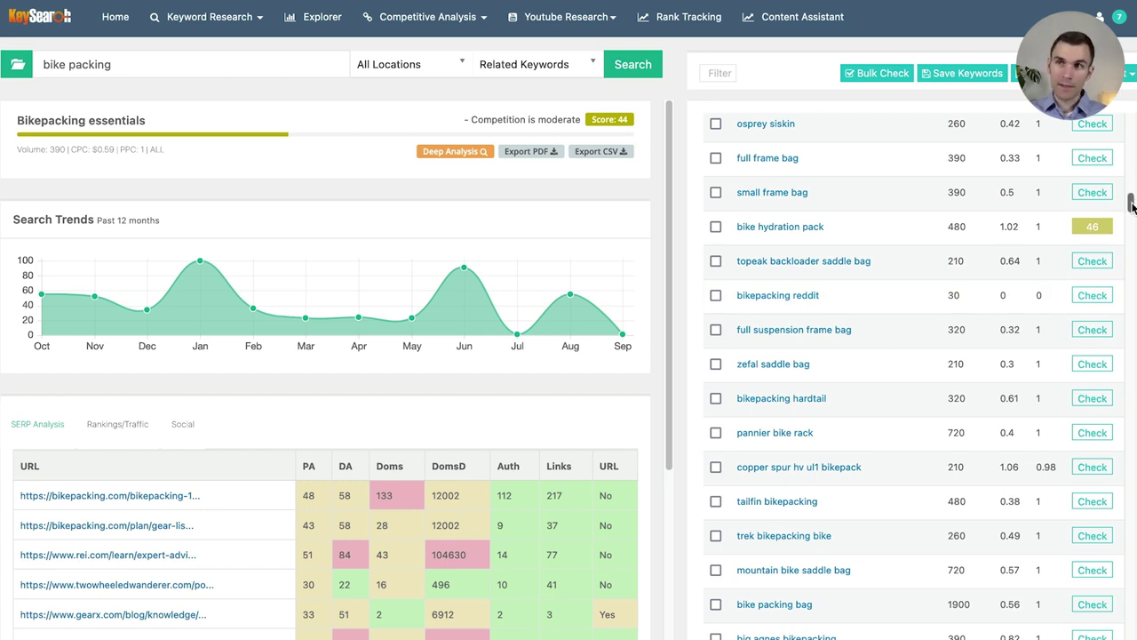
{"action": "scroll", "coordinate": [934, 311], "scroll_direction": "down", "scroll_amount": 2}
{"action": "scroll", "coordinate": [915, 355], "scroll_direction": "down", "scroll_amount": 2}
{"action": "scroll", "coordinate": [886, 526], "scroll_direction": "down", "scroll_amount": 1}
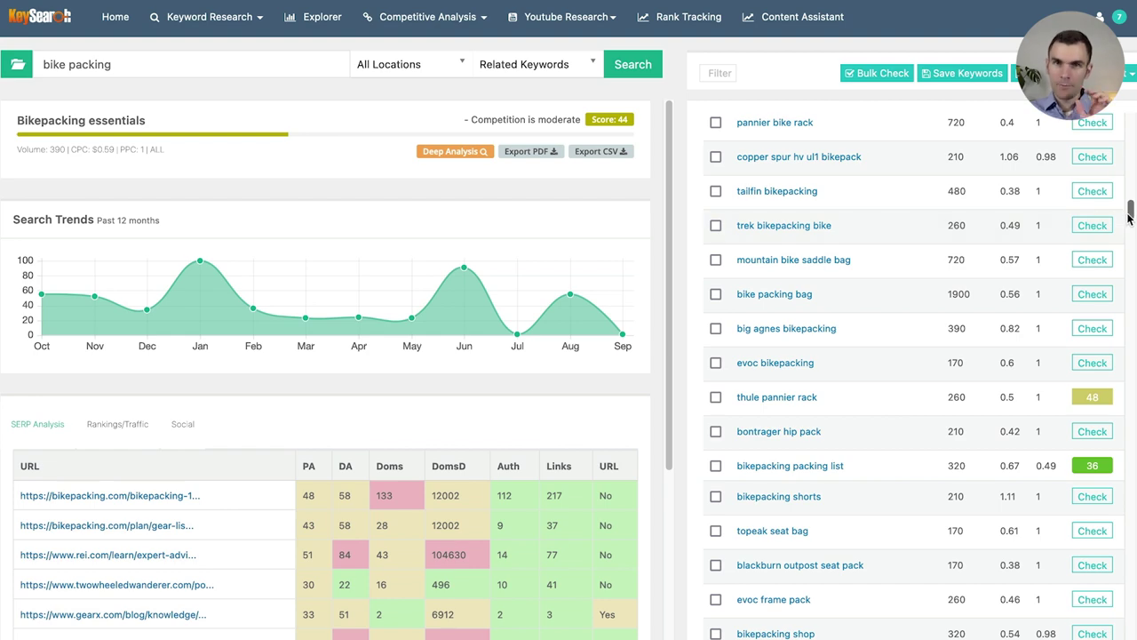
Examine the related keywords deeper in the bike packing list, comparing low search volumes with difficulty scores.
{"action": "left_click_drag", "start_coordinate": [1131, 218], "coordinate": [1132, 253]}
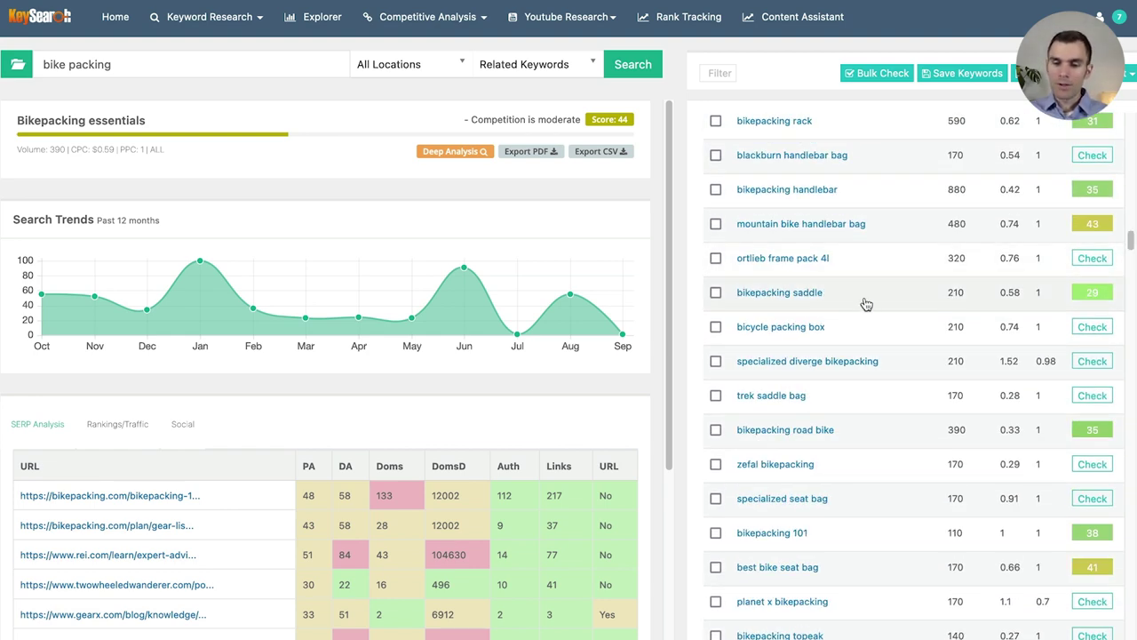
{"action": "scroll", "coordinate": [847, 375], "scroll_direction": "down", "scroll_amount": 3}
{"action": "scroll", "coordinate": [851, 369], "scroll_direction": "down", "scroll_amount": 2}
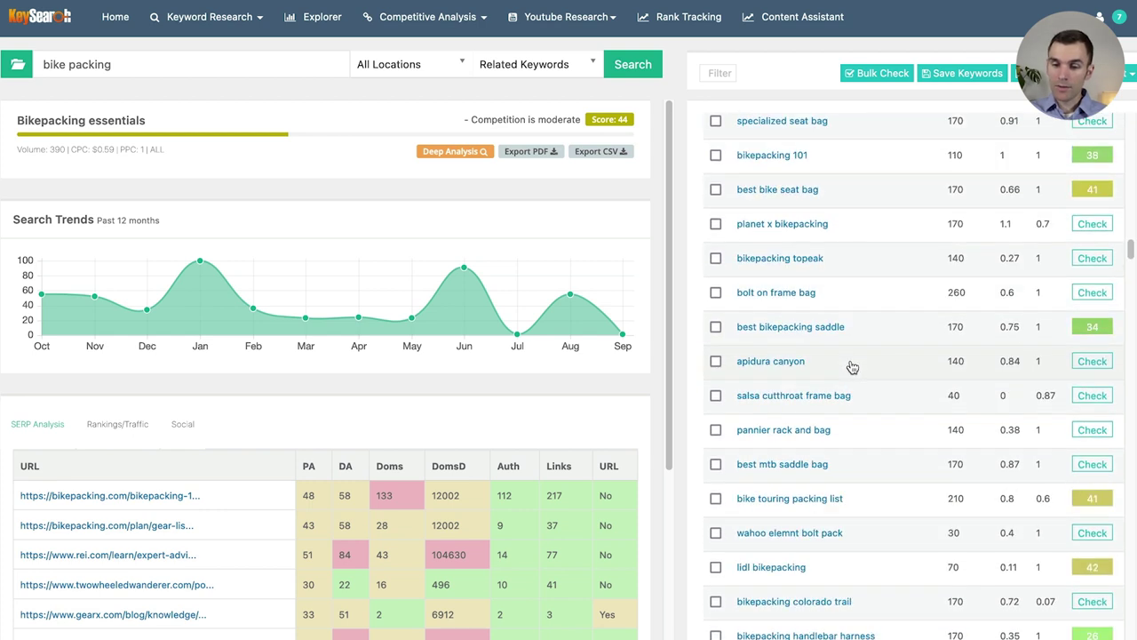
{"action": "scroll", "coordinate": [851, 367], "scroll_direction": "down", "scroll_amount": 1}
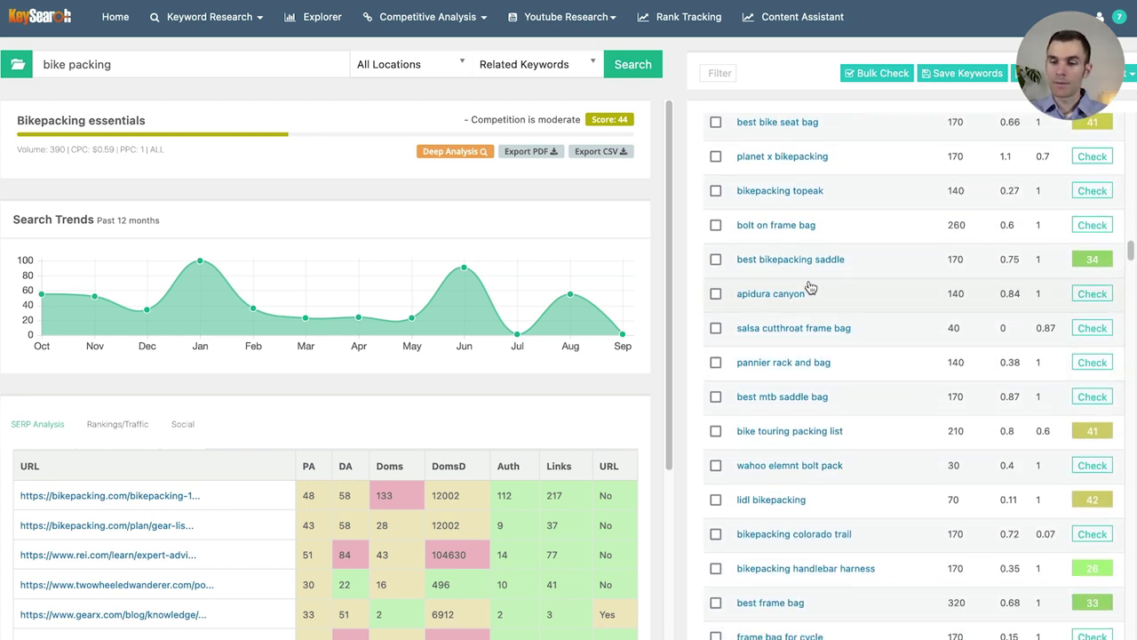
{"action": "scroll", "coordinate": [888, 298], "scroll_direction": "down", "scroll_amount": 2}
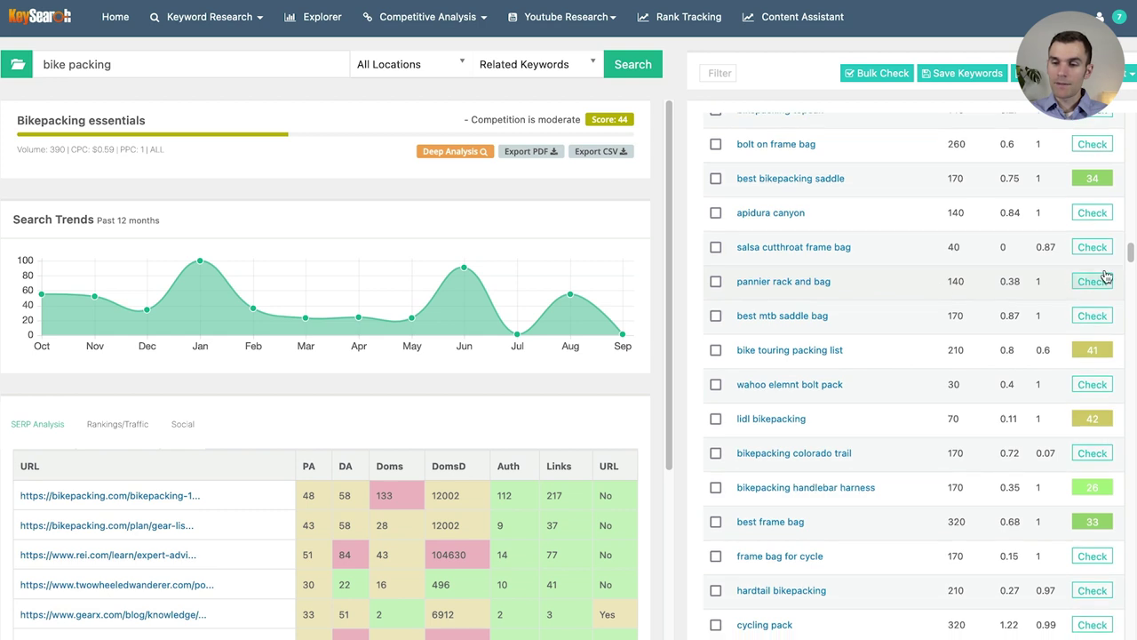
{"action": "scroll", "coordinate": [830, 373], "scroll_direction": "down", "scroll_amount": 7}
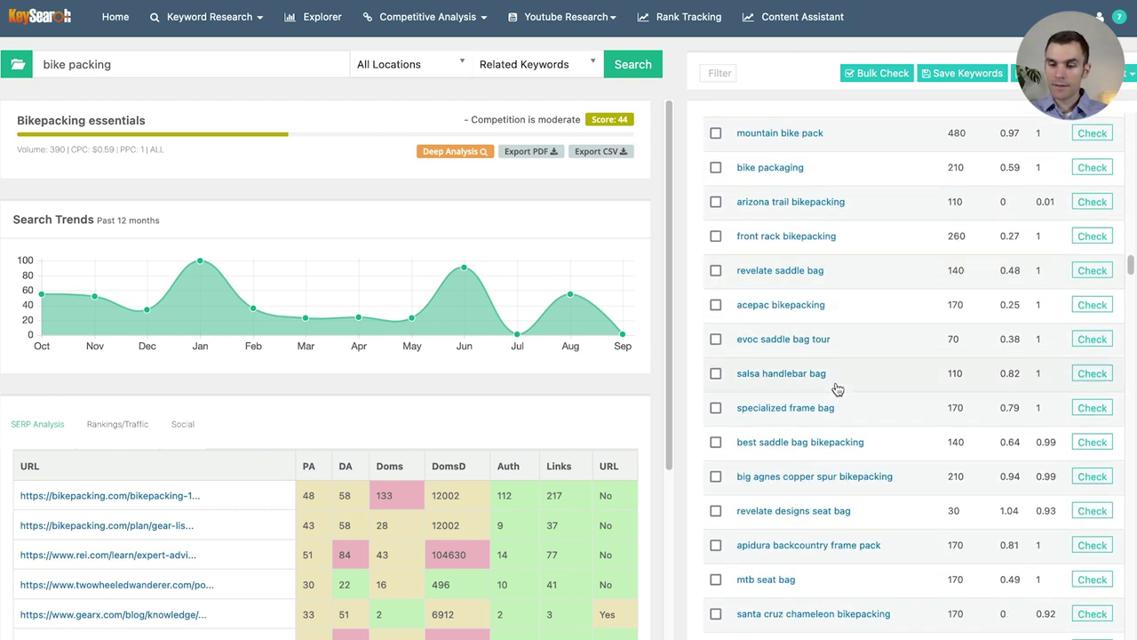
{"action": "scroll", "coordinate": [866, 381], "scroll_direction": "up", "scroll_amount": 3}
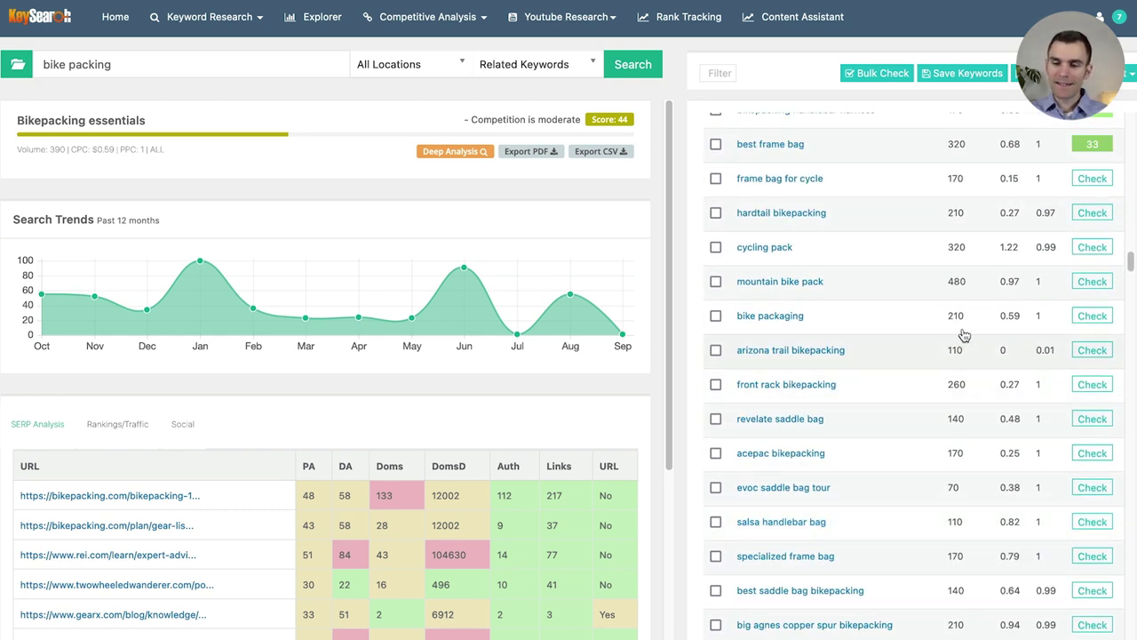
{"action": "scroll", "coordinate": [954, 386], "scroll_direction": "down", "scroll_amount": 4}
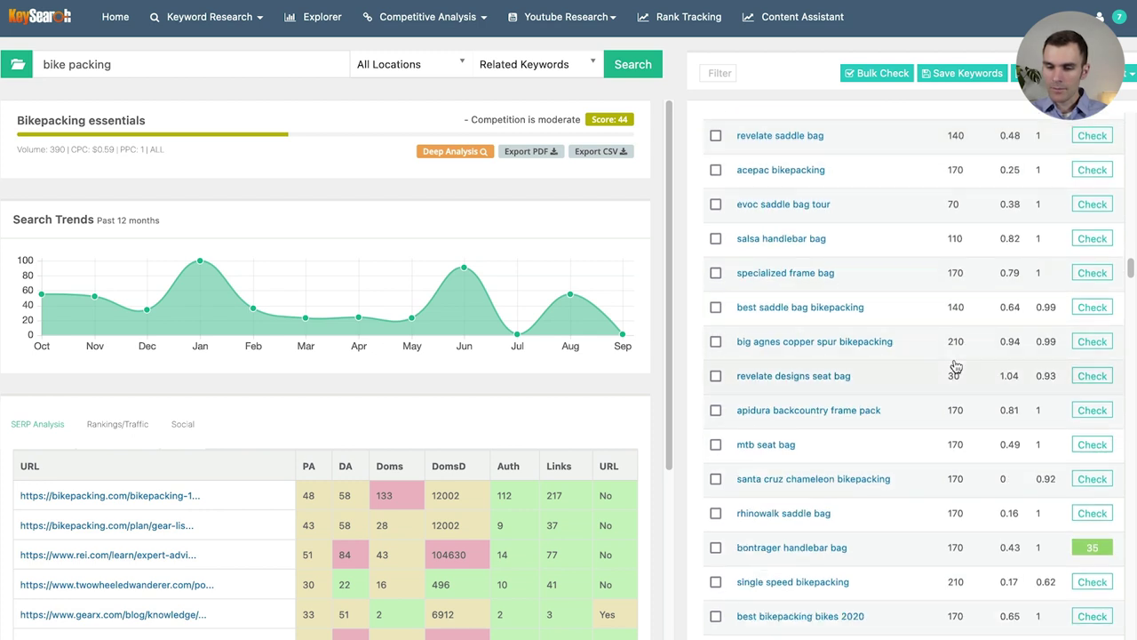
{"action": "scroll", "coordinate": [959, 417], "scroll_direction": "down", "scroll_amount": 1}
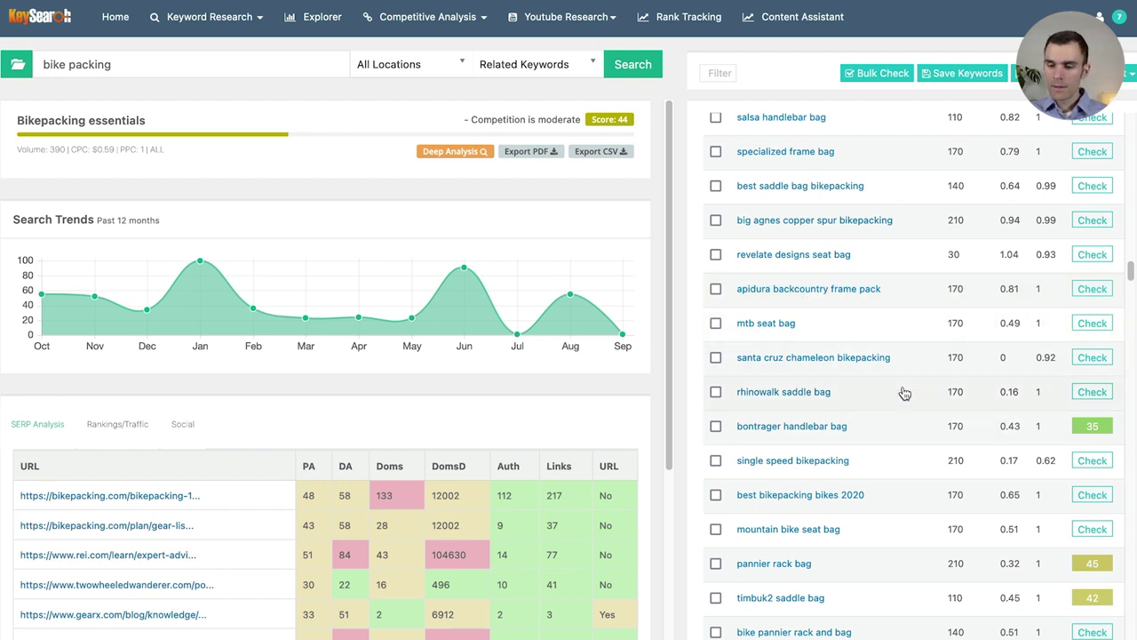
{"action": "scroll", "coordinate": [902, 396], "scroll_direction": "down", "scroll_amount": 3}
{"action": "scroll", "coordinate": [915, 436], "scroll_direction": "down", "scroll_amount": 7}
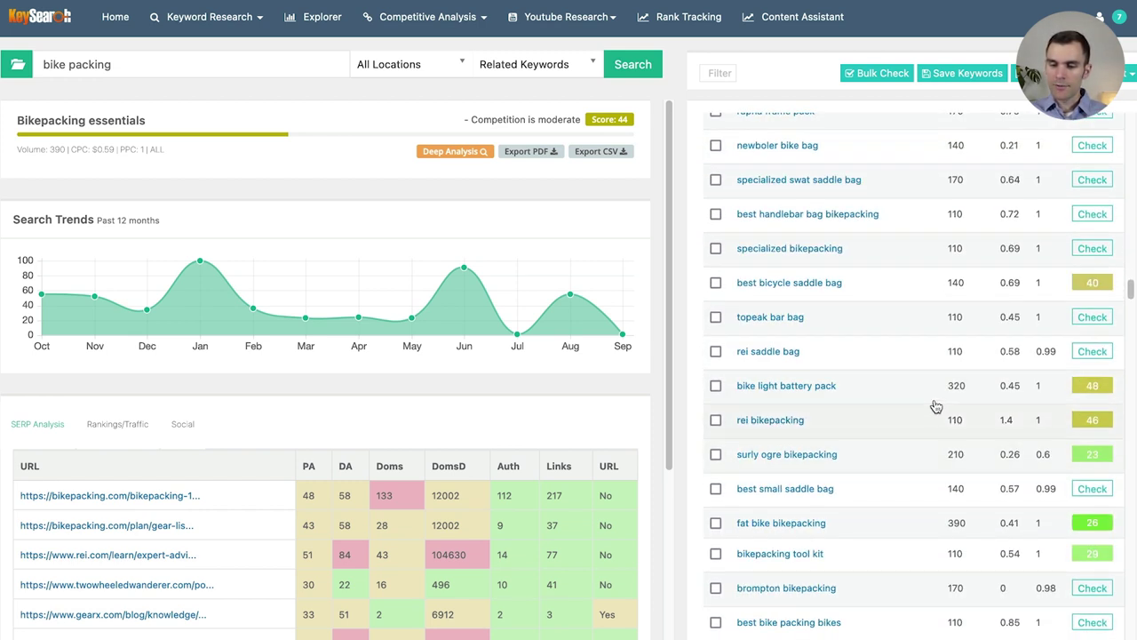
Analyse the related keyword "fat bike bikepacking", reviewing its search trend and the authority and link metrics of its ranking pages.
{"action": "left_click", "coordinate": [846, 533]}
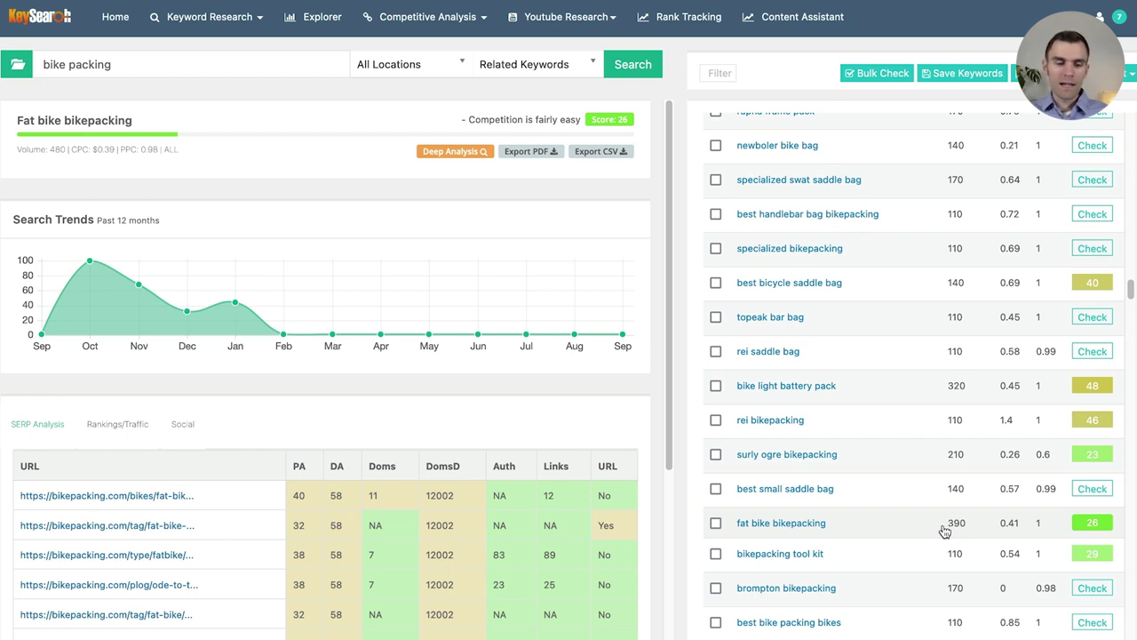
{"action": "scroll", "coordinate": [196, 484], "scroll_direction": "down", "scroll_amount": 2}
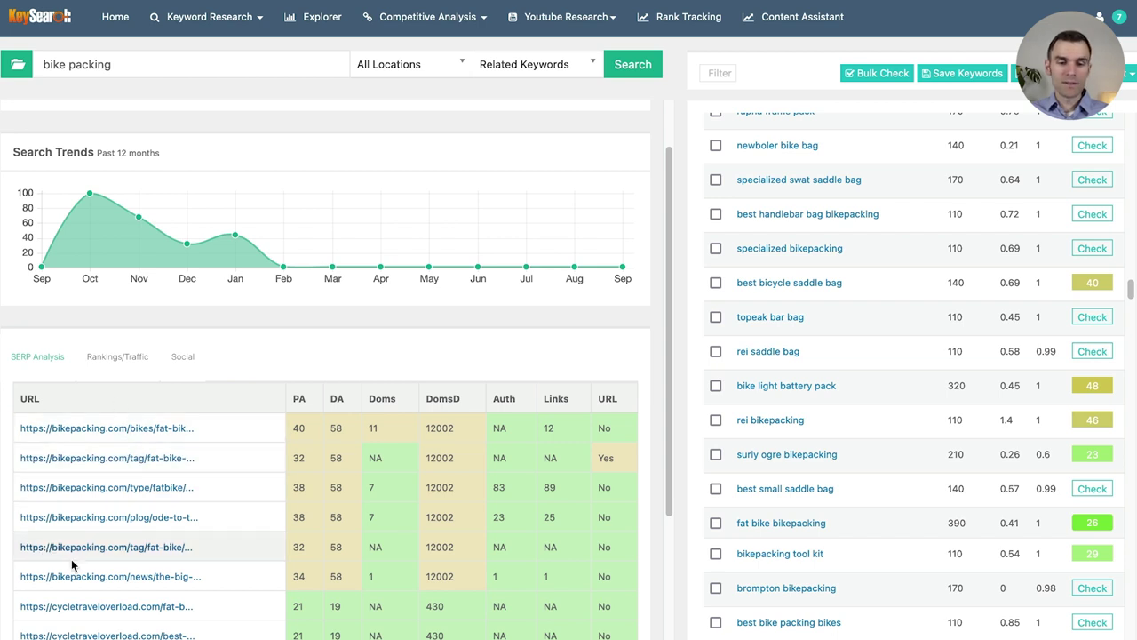
{"action": "scroll", "coordinate": [126, 533], "scroll_direction": "down", "scroll_amount": 2}
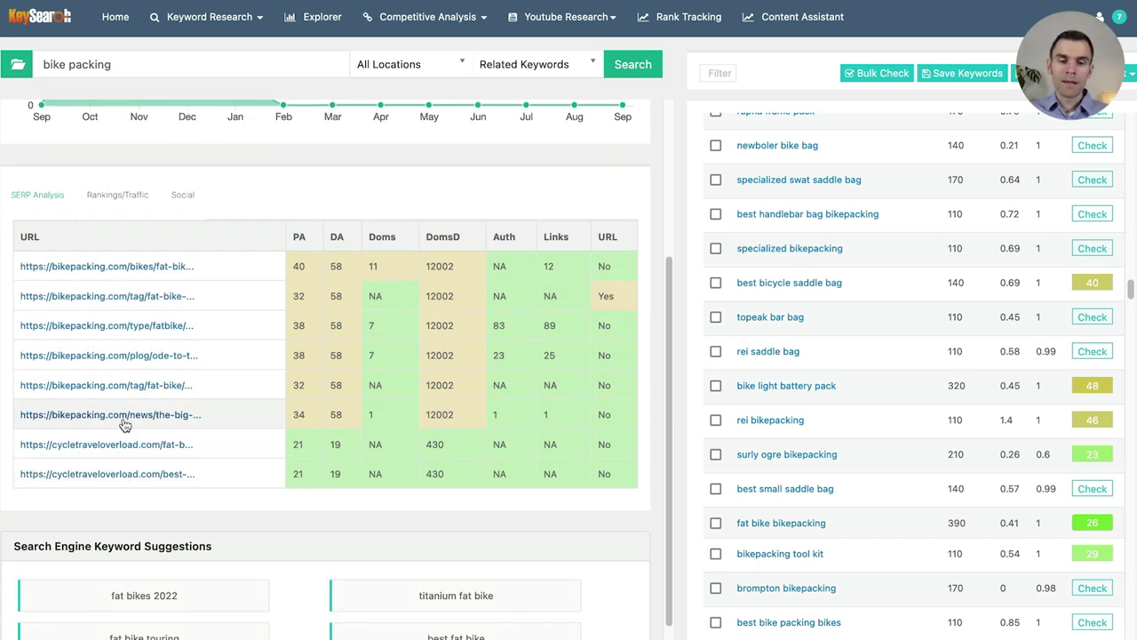
{"action": "scroll", "coordinate": [123, 427], "scroll_direction": "up", "scroll_amount": 1}
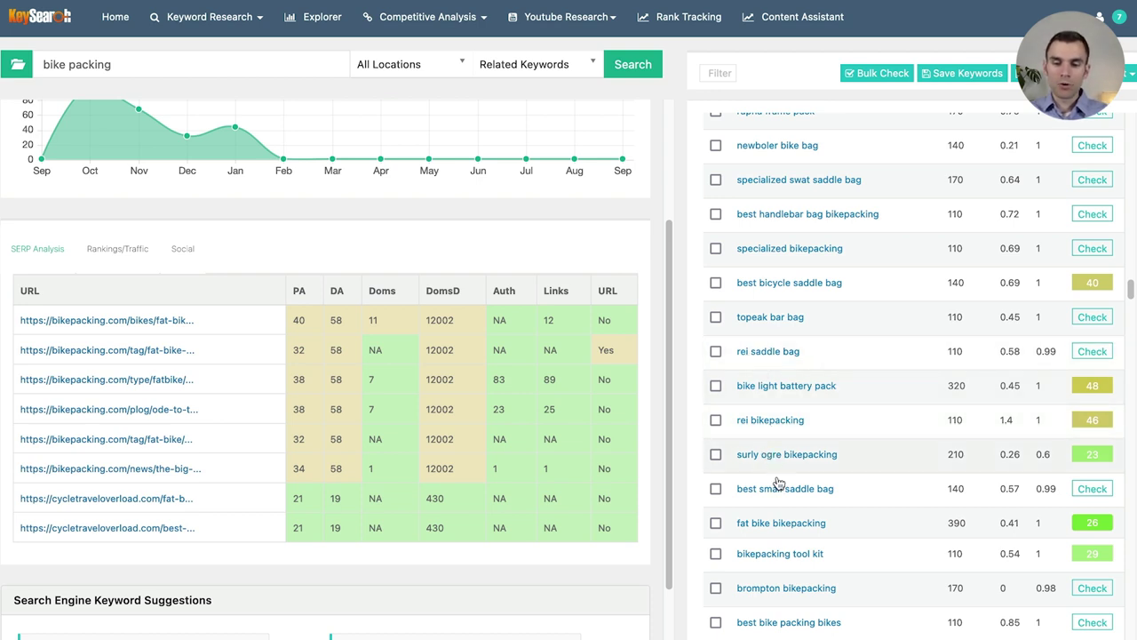
Check the remaining low-volume bike packing keywords beyond "fat bike bikepacking" and return to the start of the list.
{"action": "scroll", "coordinate": [800, 506], "scroll_direction": "down", "scroll_amount": 1}
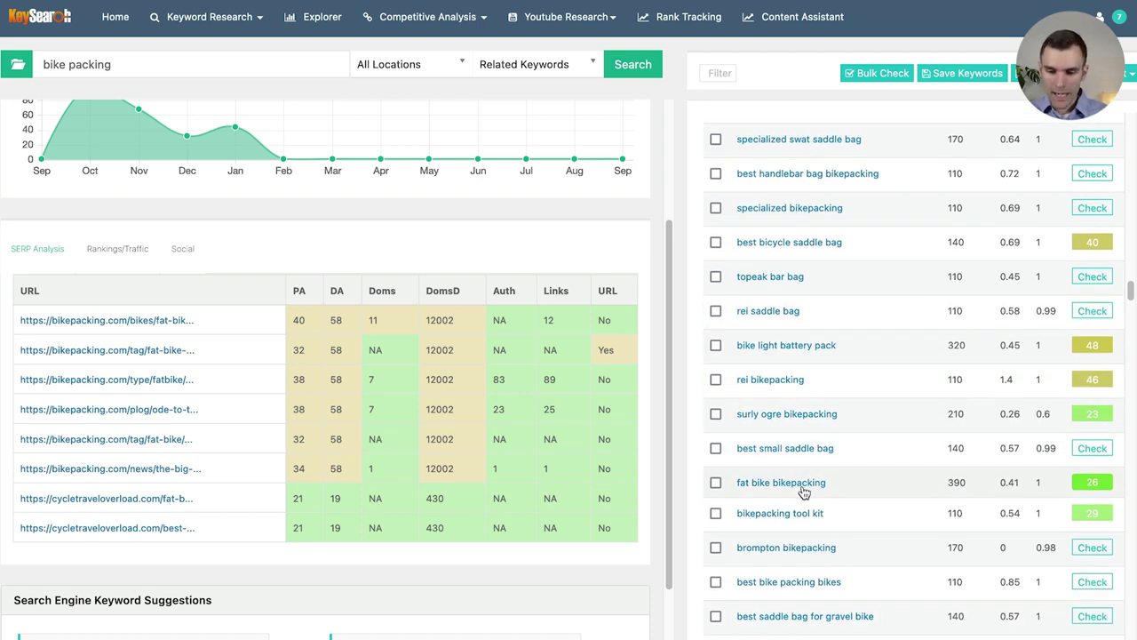
{"action": "scroll", "coordinate": [795, 516], "scroll_direction": "down", "scroll_amount": 3}
{"action": "scroll", "coordinate": [808, 508], "scroll_direction": "down", "scroll_amount": 3}
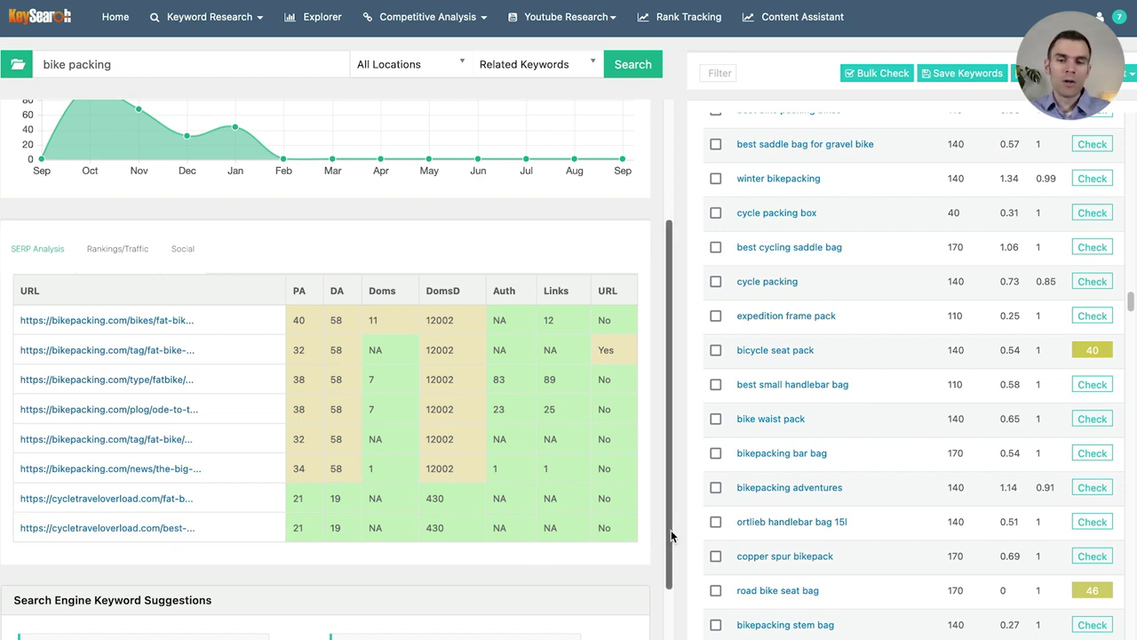
{"action": "scroll", "coordinate": [825, 514], "scroll_direction": "down", "scroll_amount": 2}
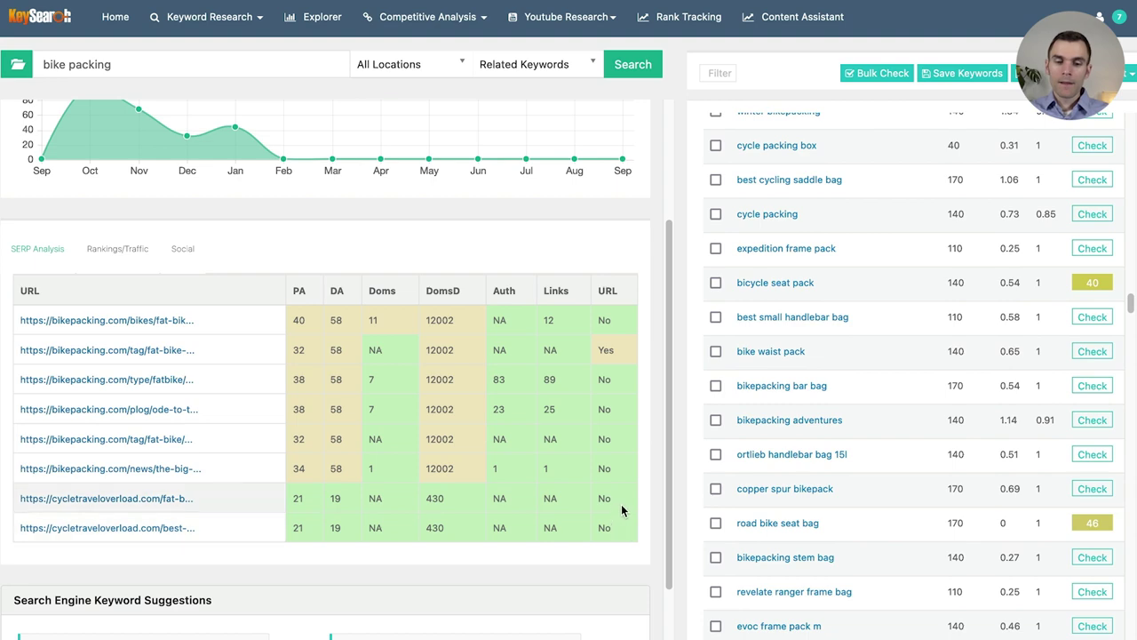
{"action": "scroll", "coordinate": [622, 427], "scroll_direction": "up", "scroll_amount": 3}
{"action": "scroll", "coordinate": [909, 376], "scroll_direction": "down", "scroll_amount": 5}
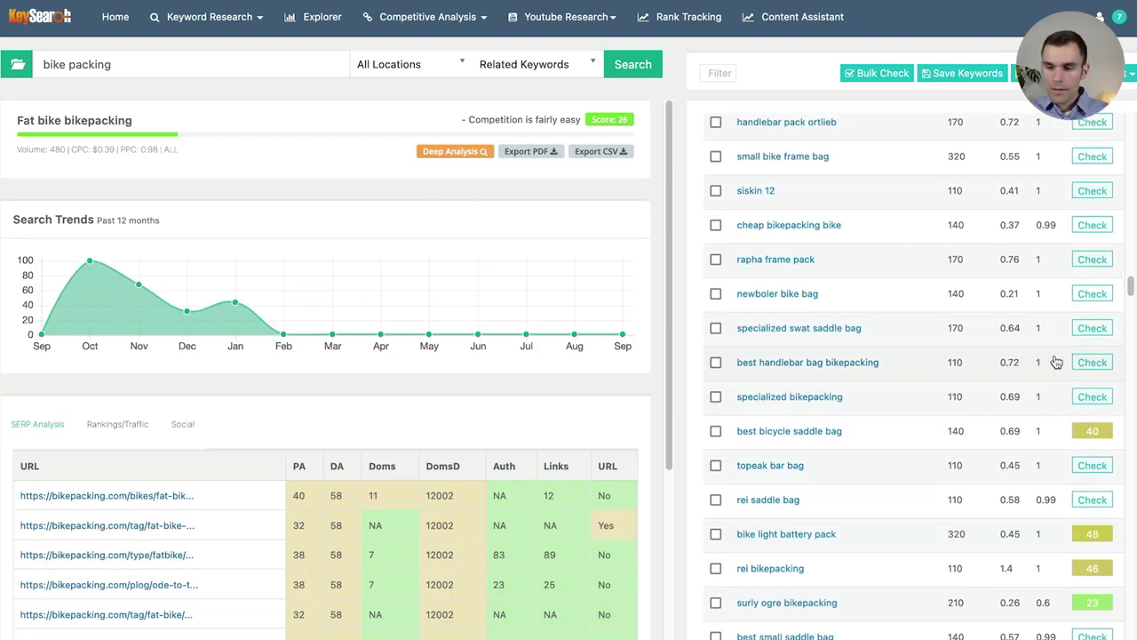
{"action": "scroll", "coordinate": [915, 373], "scroll_direction": "up", "scroll_amount": 10}
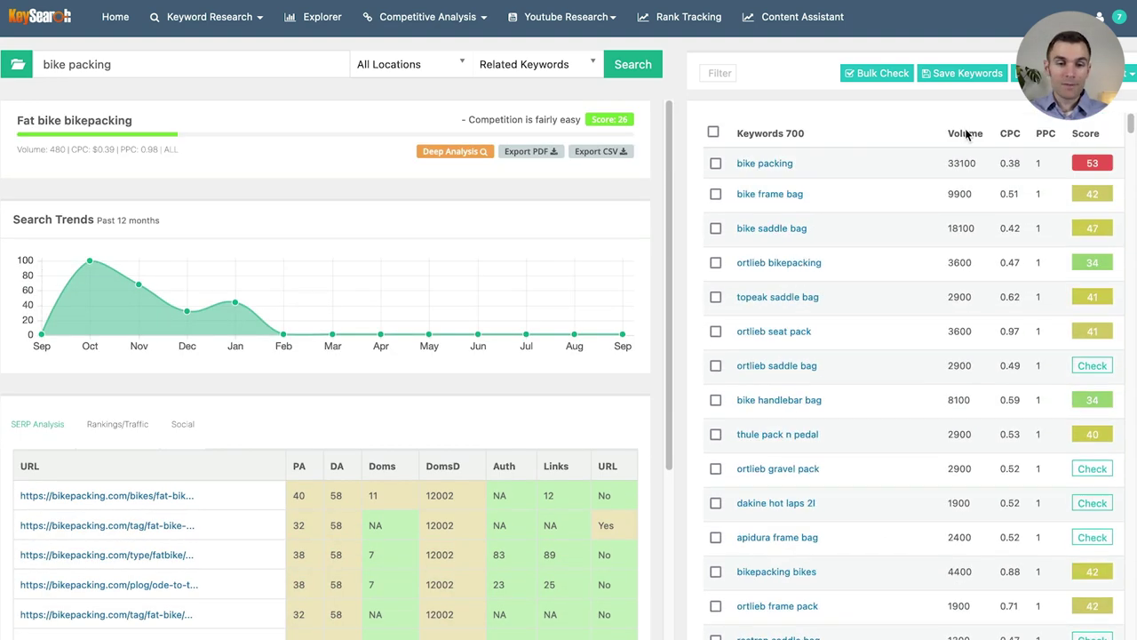
Search for the keyword "dual sport motorcycles" with related keywords in all locations and check its competition score.
{"action": "triple_click", "coordinate": [262, 70]}
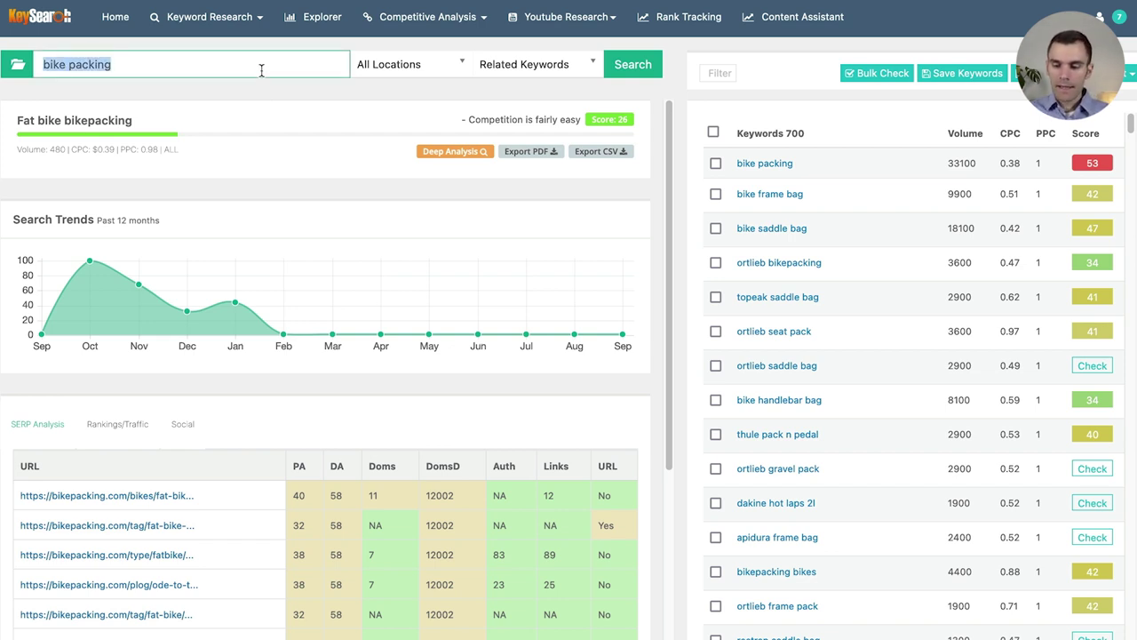
{"action": "key", "text": "BackSpace"}
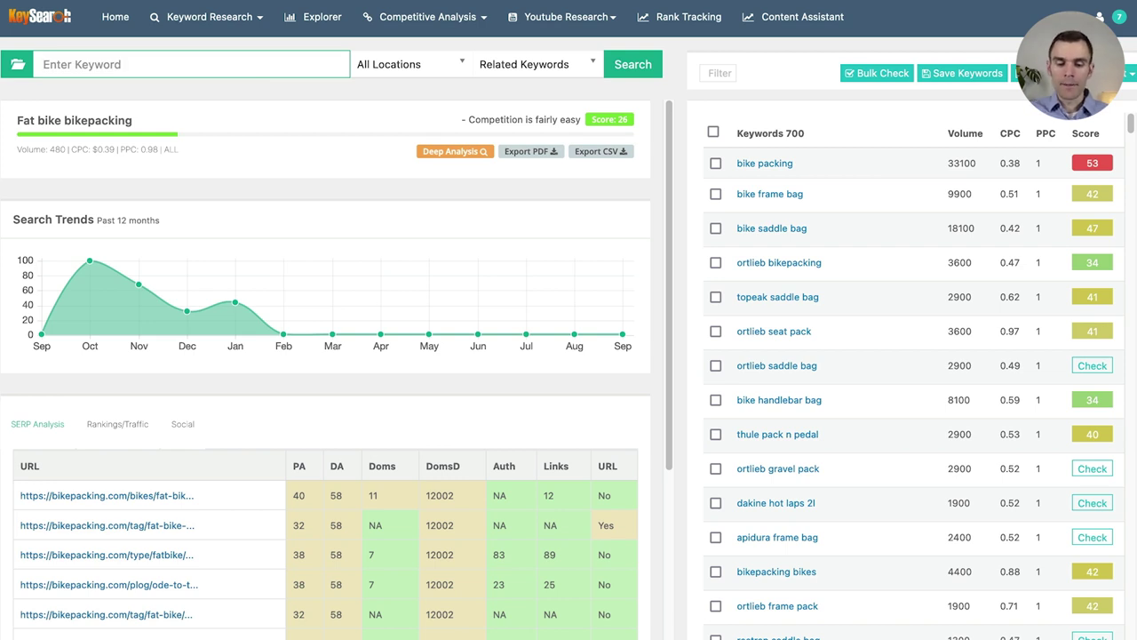
{"action": "type", "text": "dual sport"}
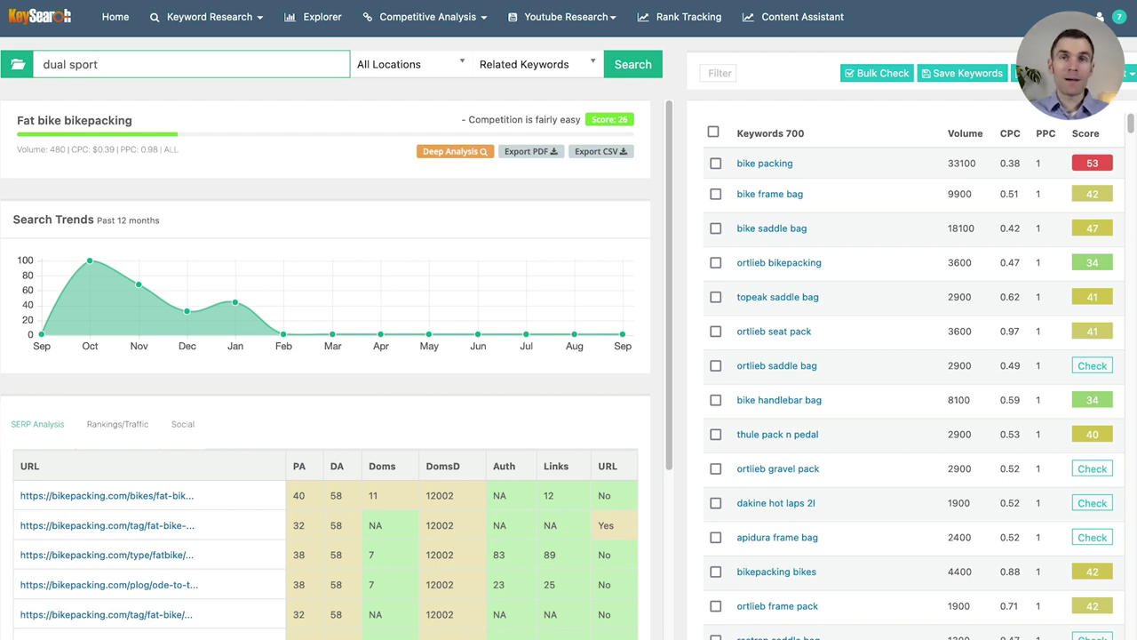
{"action": "type", "text": " motorcycles"}
{"action": "key", "text": "Return"}
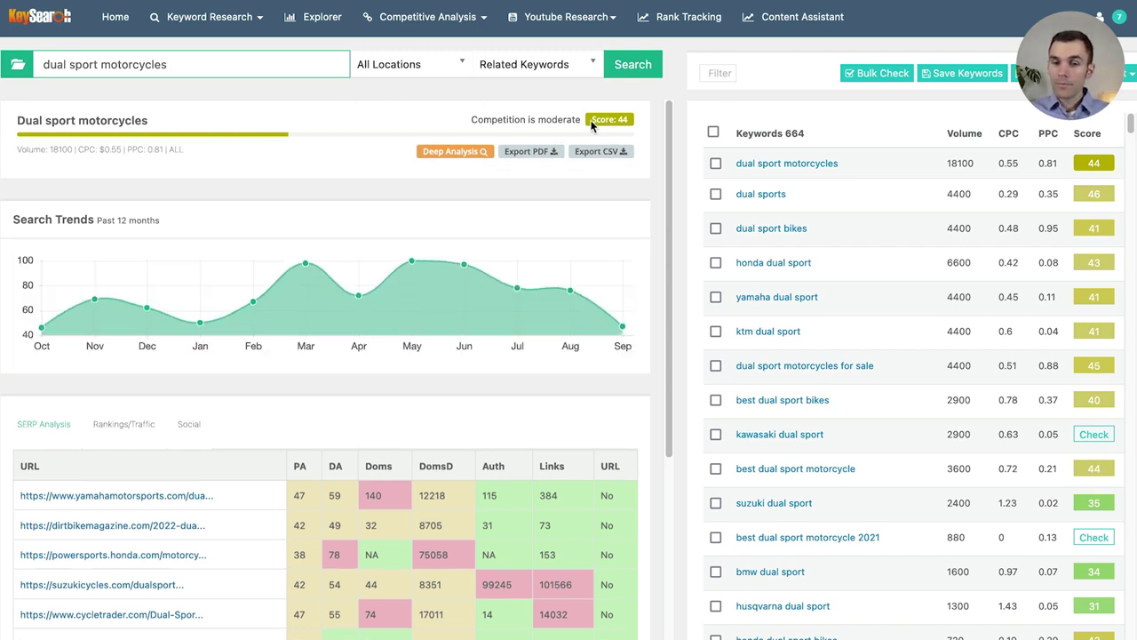
{"action": "left_click", "coordinate": [607, 118]}
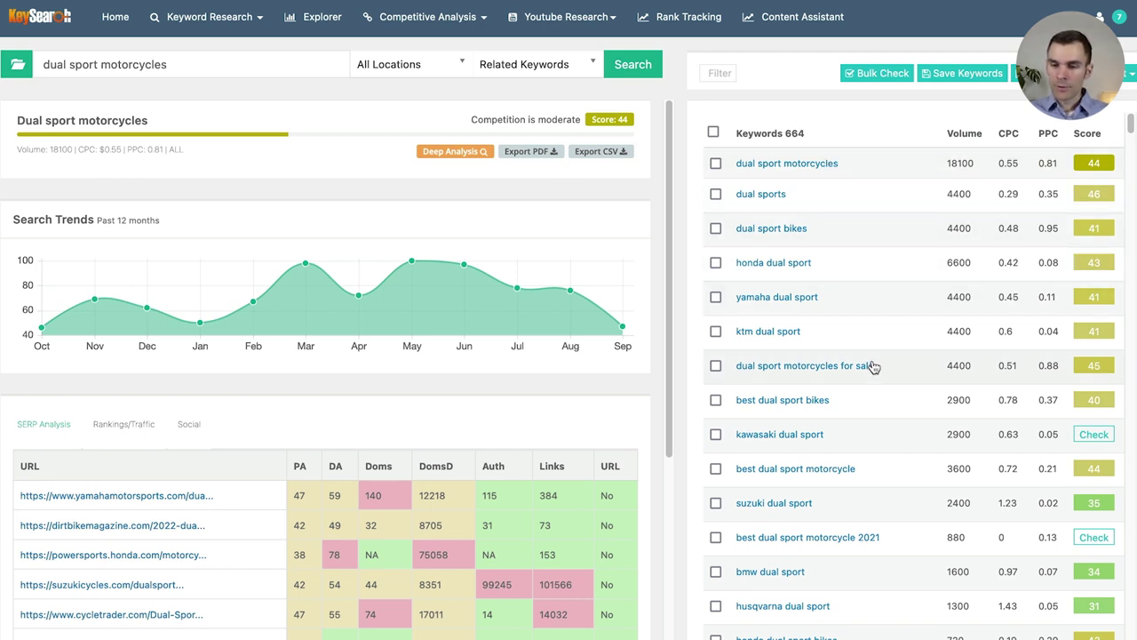
Look through the related keywords for dual sport motorcycles, comparing brand, model and used-bike terms by volume and difficulty score.
{"action": "scroll", "coordinate": [880, 360], "scroll_direction": "down", "scroll_amount": 3}
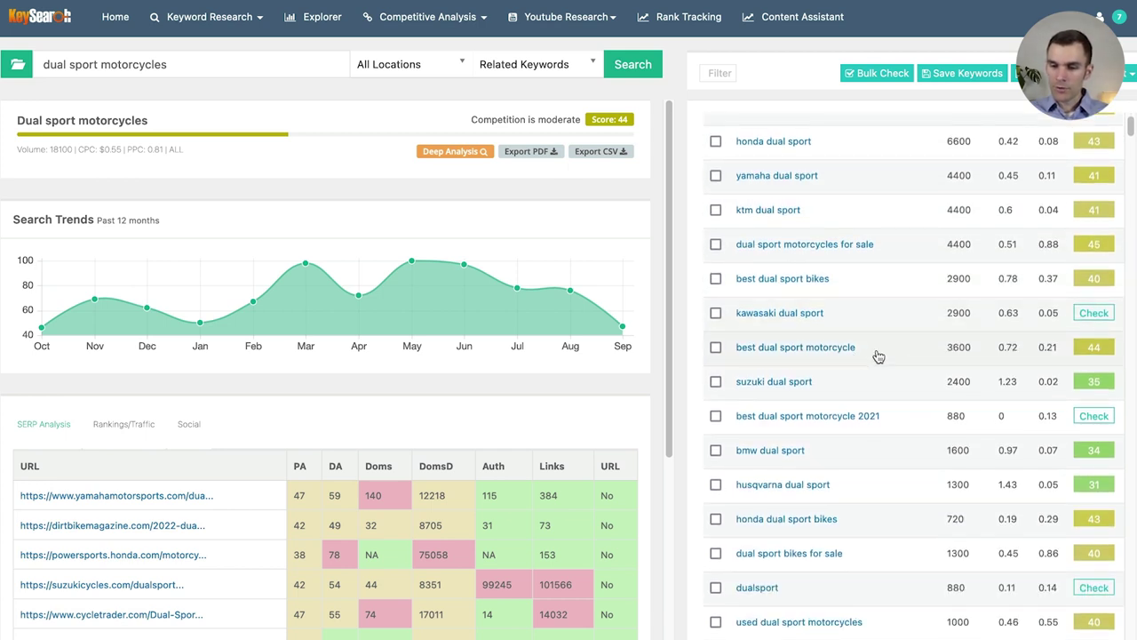
{"action": "scroll", "coordinate": [878, 355], "scroll_direction": "down", "scroll_amount": 3}
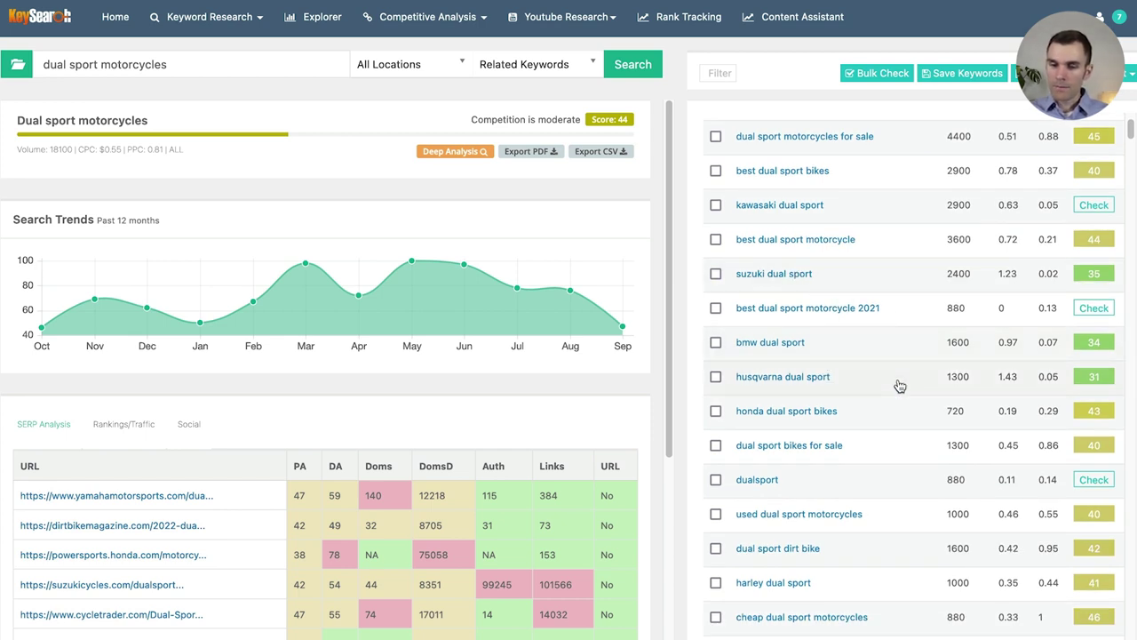
{"action": "scroll", "coordinate": [898, 380], "scroll_direction": "down", "scroll_amount": 1}
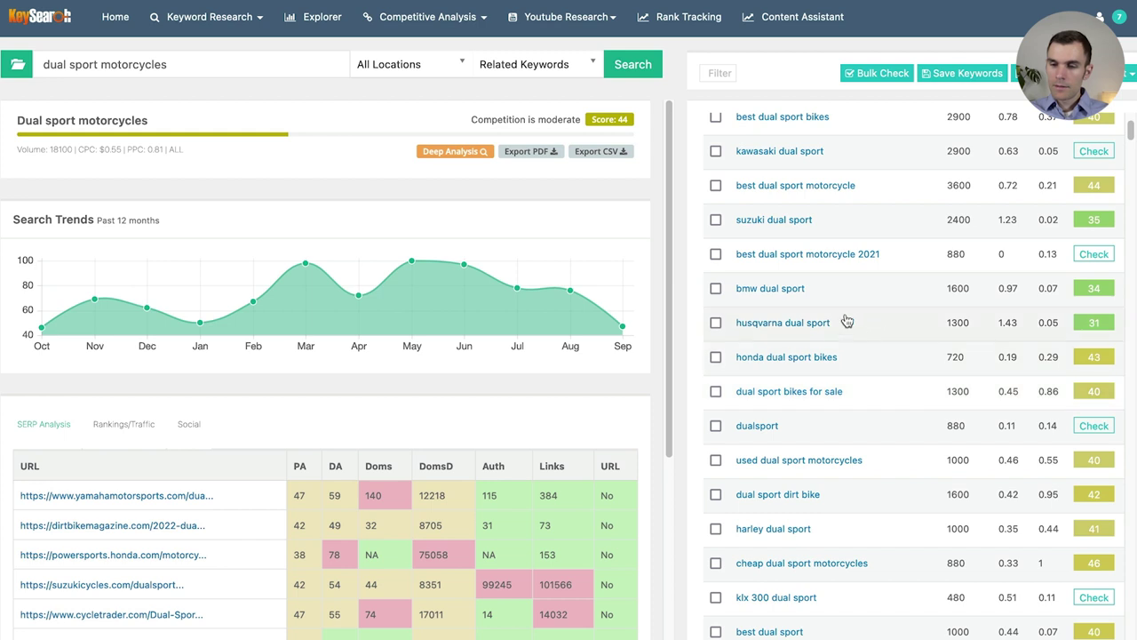
{"action": "scroll", "coordinate": [851, 322], "scroll_direction": "down", "scroll_amount": 4}
{"action": "scroll", "coordinate": [858, 406], "scroll_direction": "down", "scroll_amount": 6}
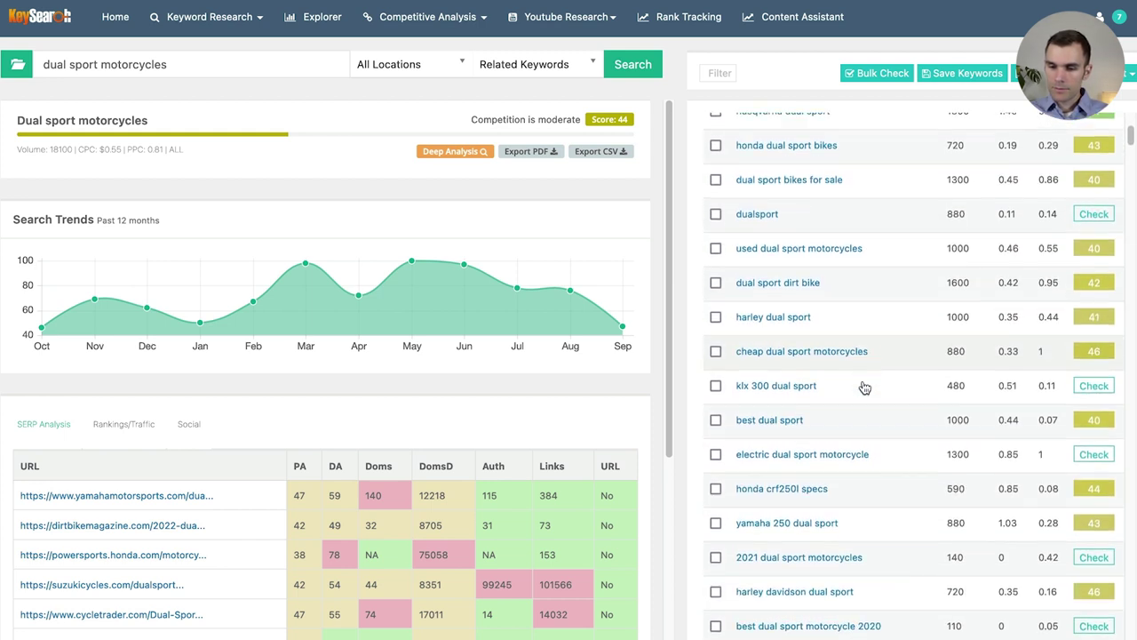
{"action": "scroll", "coordinate": [892, 342], "scroll_direction": "down", "scroll_amount": 7}
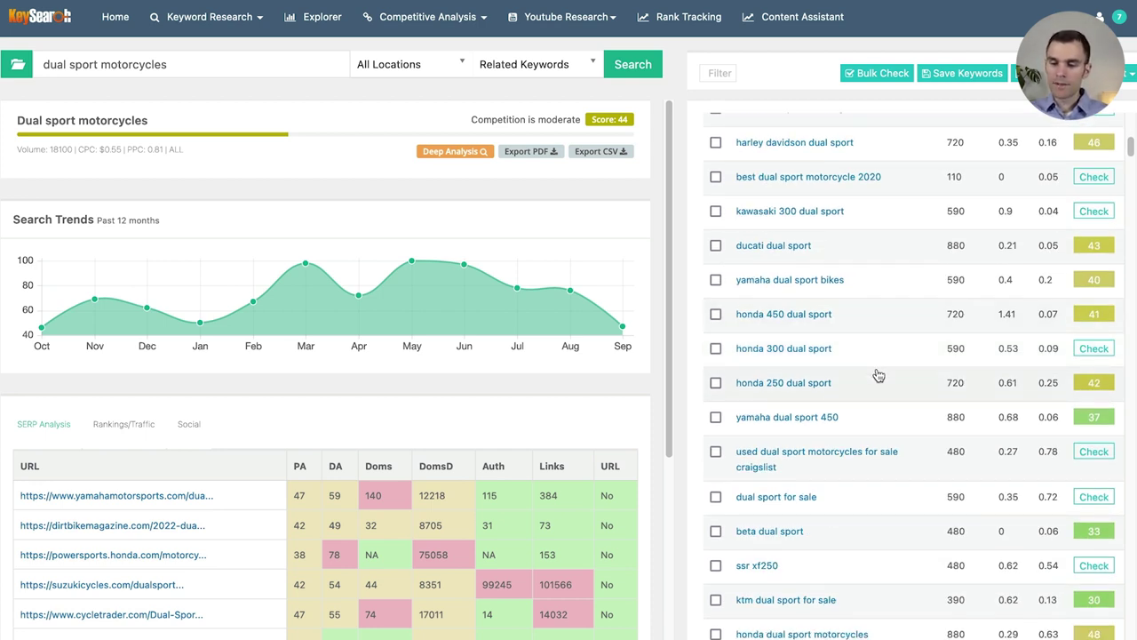
{"action": "scroll", "coordinate": [874, 373], "scroll_direction": "down", "scroll_amount": 9}
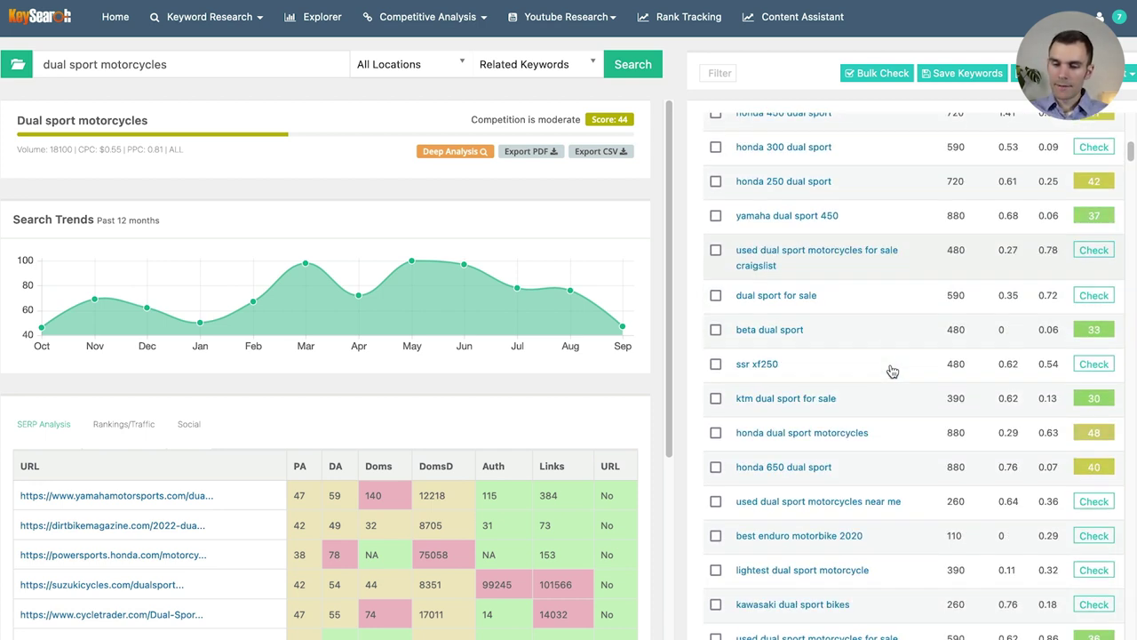
{"action": "scroll", "coordinate": [875, 369], "scroll_direction": "down", "scroll_amount": 2}
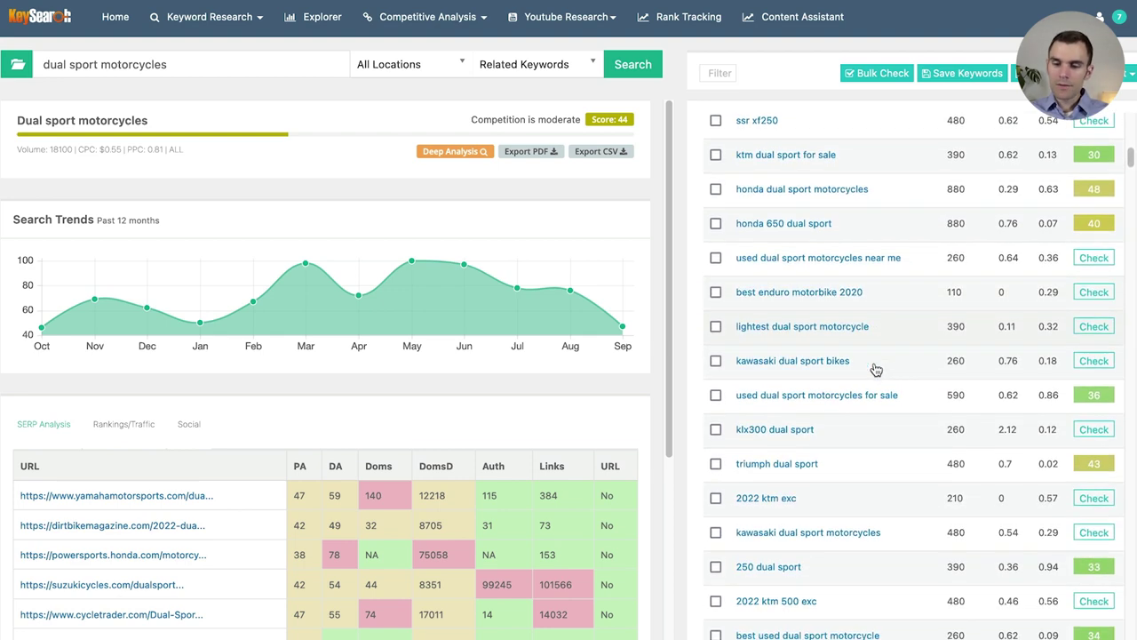
{"action": "scroll", "coordinate": [826, 423], "scroll_direction": "down", "scroll_amount": 7}
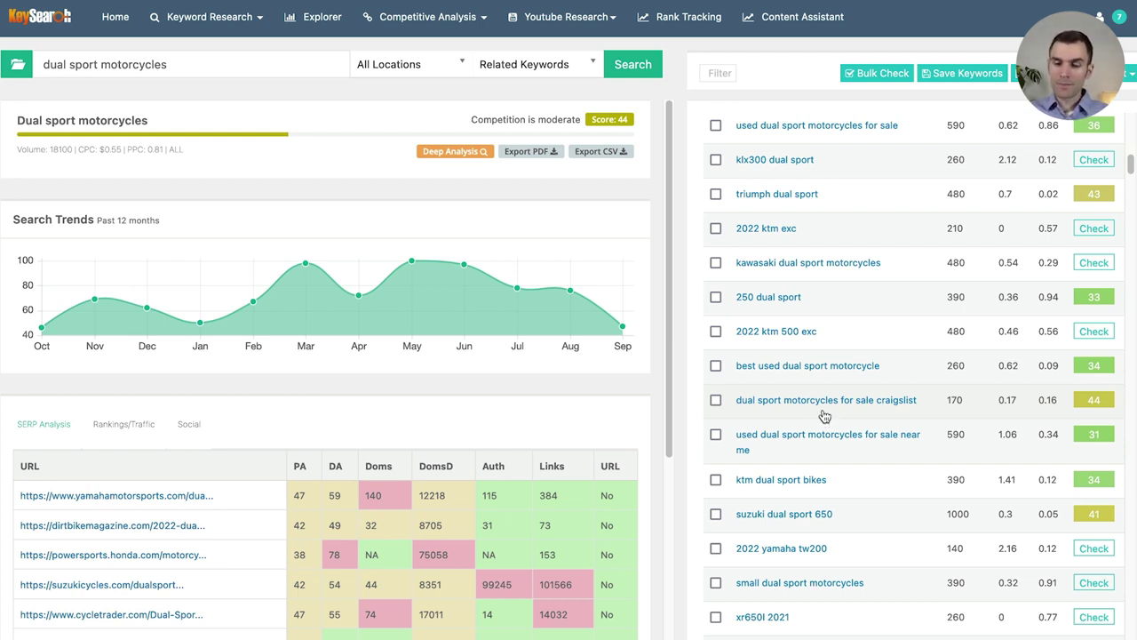
{"action": "scroll", "coordinate": [825, 417], "scroll_direction": "up", "scroll_amount": 1}
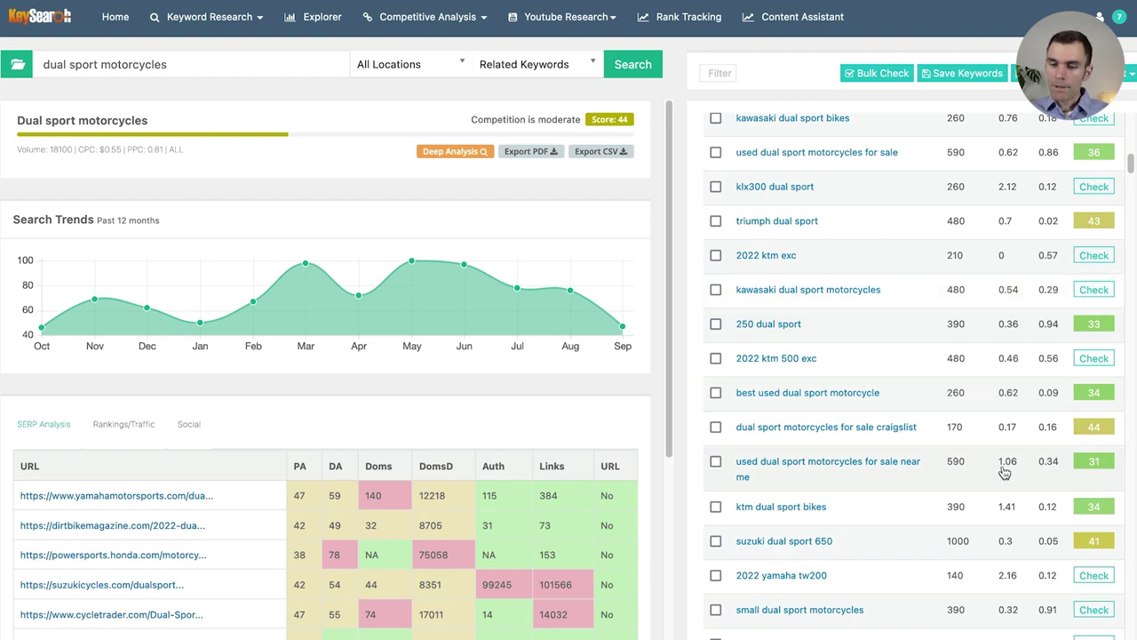
Analyse the high-volume related keyword "suzuki dual sport", reviewing its competition score, search trend and ranking pages.
{"action": "scroll", "coordinate": [949, 388], "scroll_direction": "up", "scroll_amount": 10}
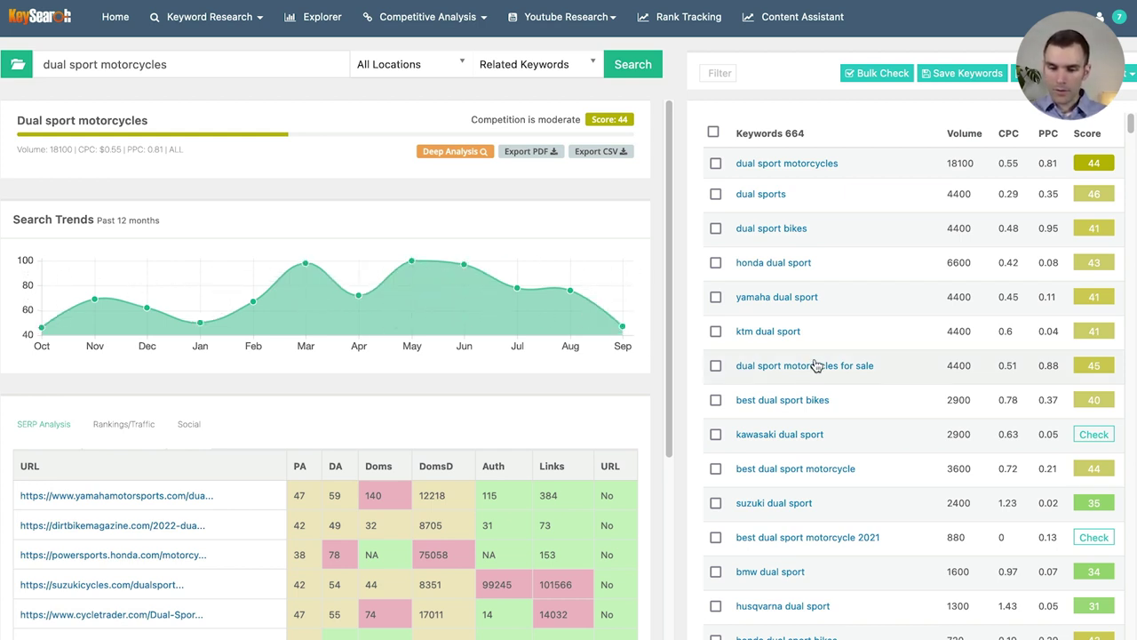
{"action": "left_click", "coordinate": [773, 503]}
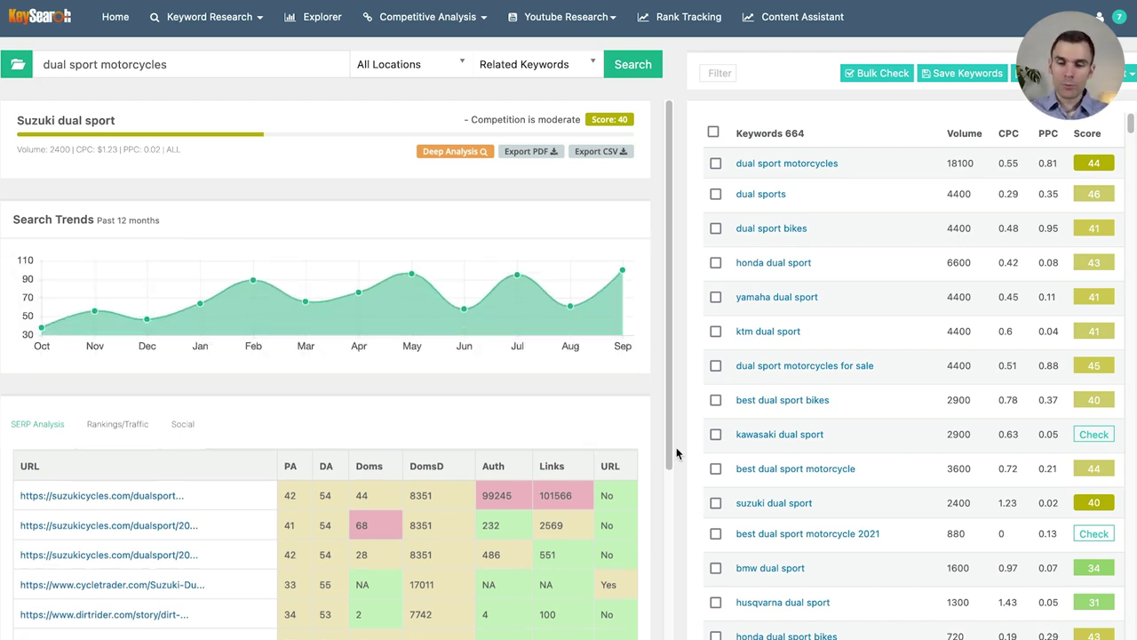
Search for the keyword "drz 400" with related keywords in all locations.
{"action": "triple_click", "coordinate": [112, 56]}
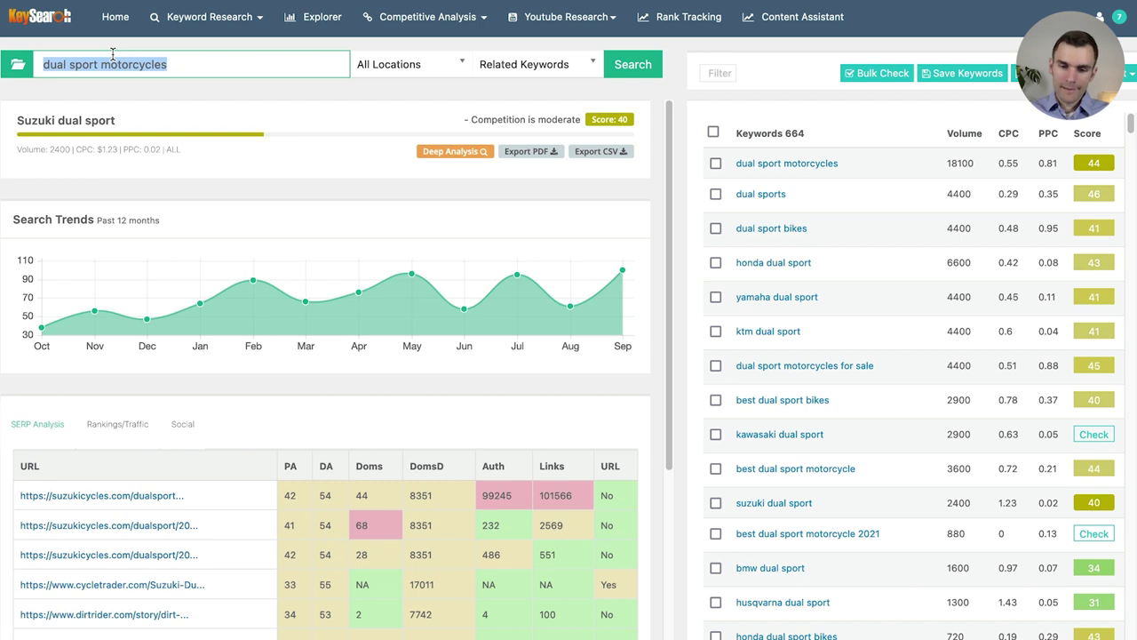
{"action": "type", "text": "d"}
{"action": "key", "text": "BackSpace"}
{"action": "type", "text": "dr"}
{"action": "key", "text": "BackSpace"}
{"action": "key", "text": "BackSpace"}
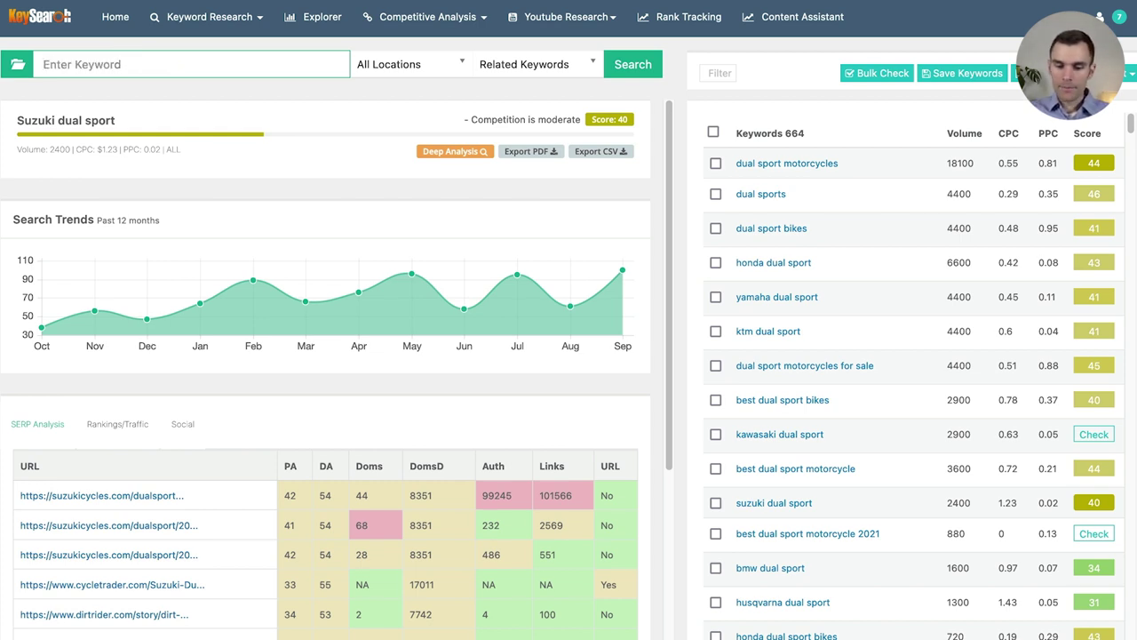
{"action": "type", "text": "drz 4"}
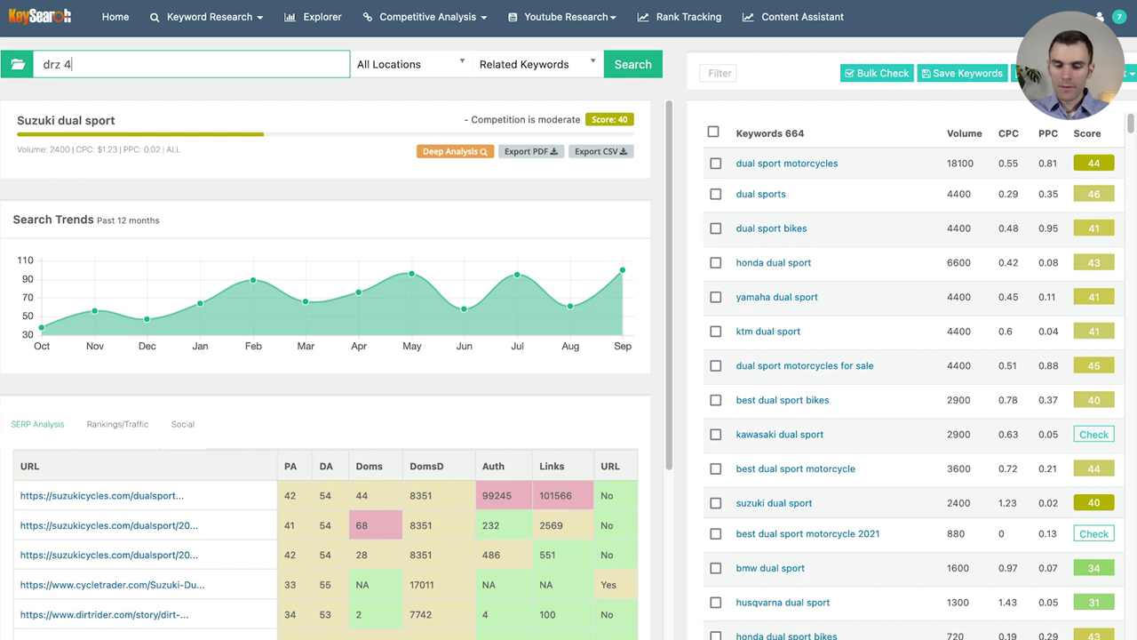
{"action": "key", "text": "Return"}
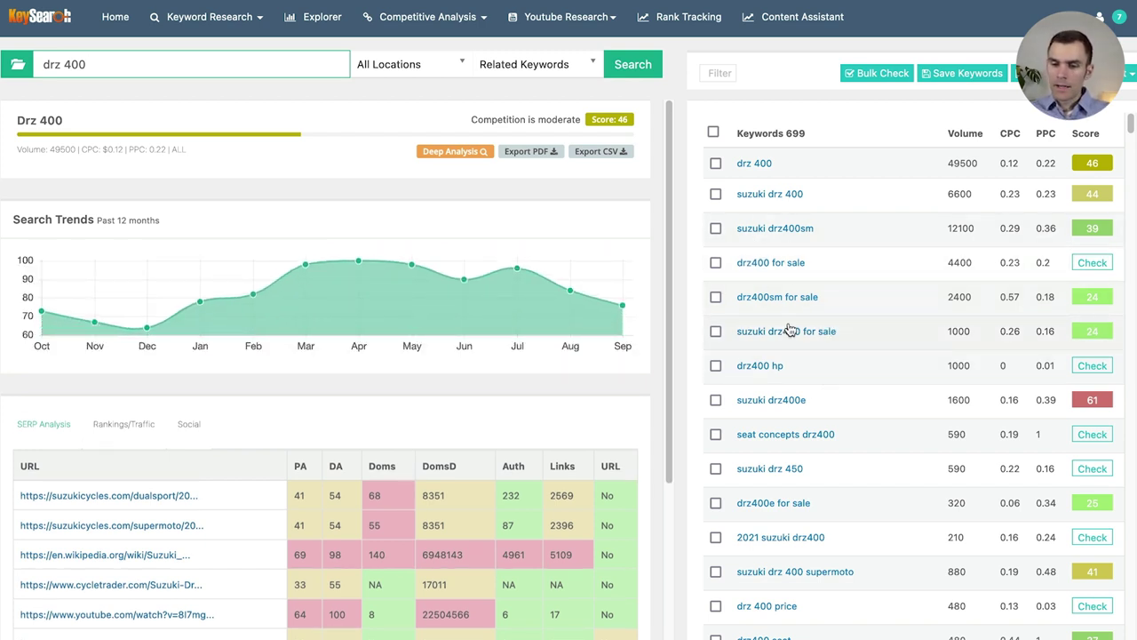
Look through the top related keywords for drz 400, comparing volume and score of sale, seat, price and carburetor terms, and return to the start.
{"action": "scroll", "coordinate": [794, 338], "scroll_direction": "down", "scroll_amount": 3}
{"action": "scroll", "coordinate": [818, 387], "scroll_direction": "down", "scroll_amount": 2}
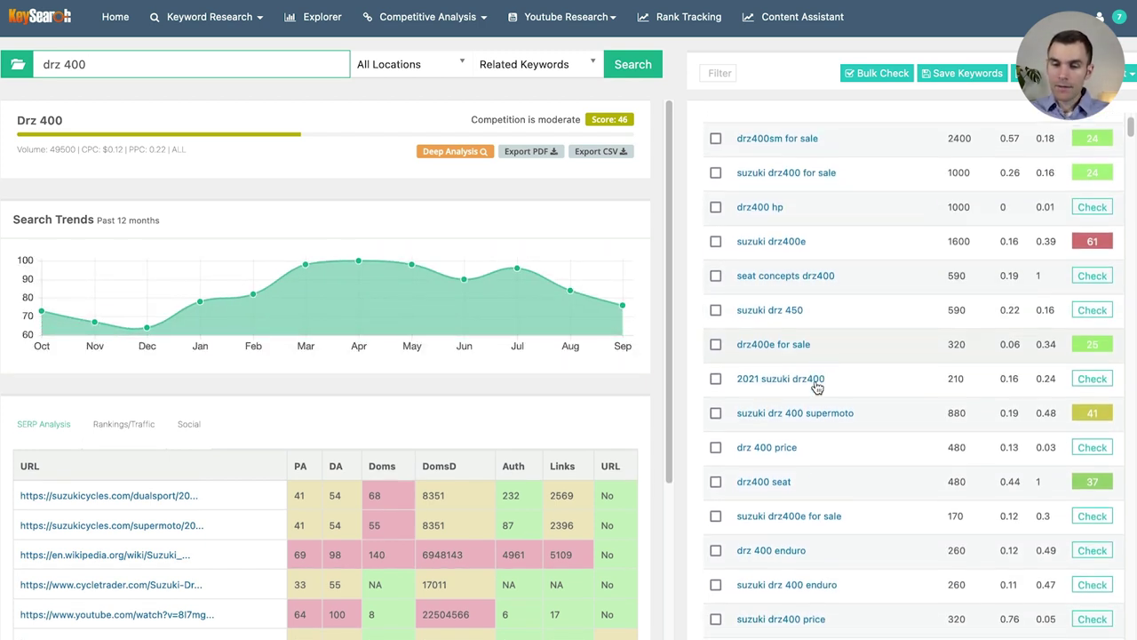
{"action": "scroll", "coordinate": [792, 407], "scroll_direction": "down", "scroll_amount": 1}
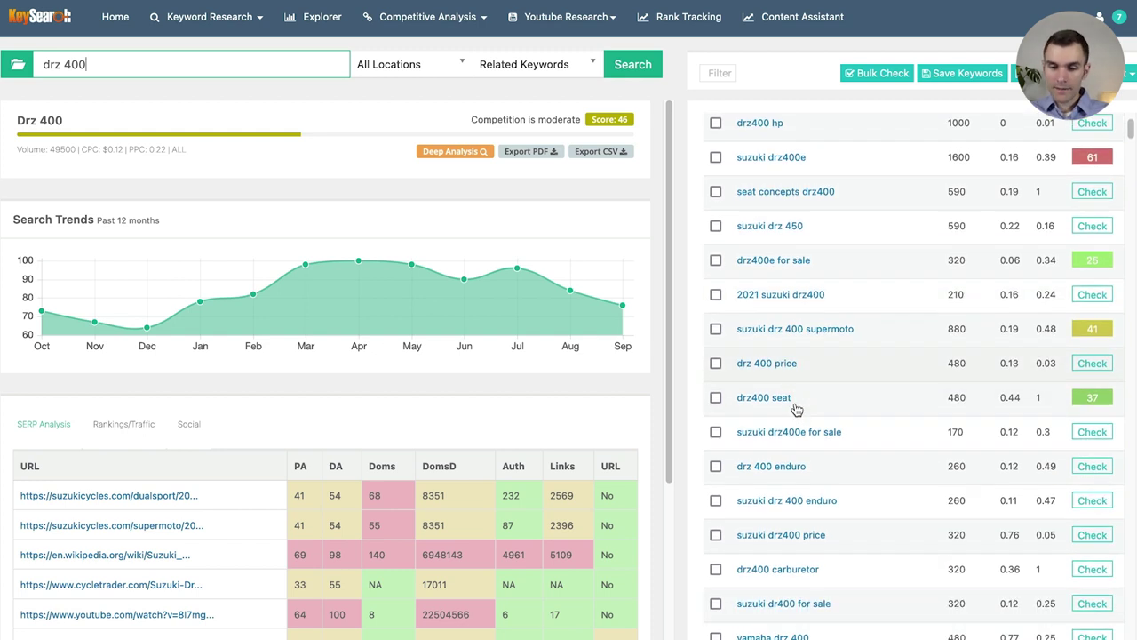
{"action": "scroll", "coordinate": [840, 444], "scroll_direction": "down", "scroll_amount": 2}
{"action": "scroll", "coordinate": [838, 416], "scroll_direction": "down", "scroll_amount": 2}
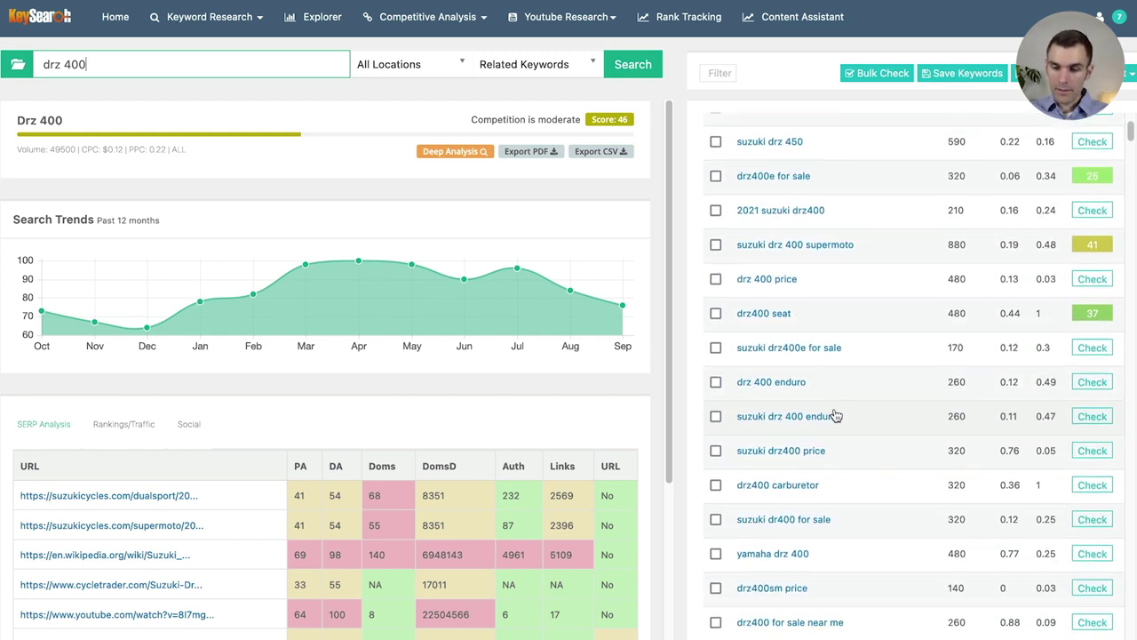
{"action": "scroll", "coordinate": [831, 428], "scroll_direction": "down", "scroll_amount": 2}
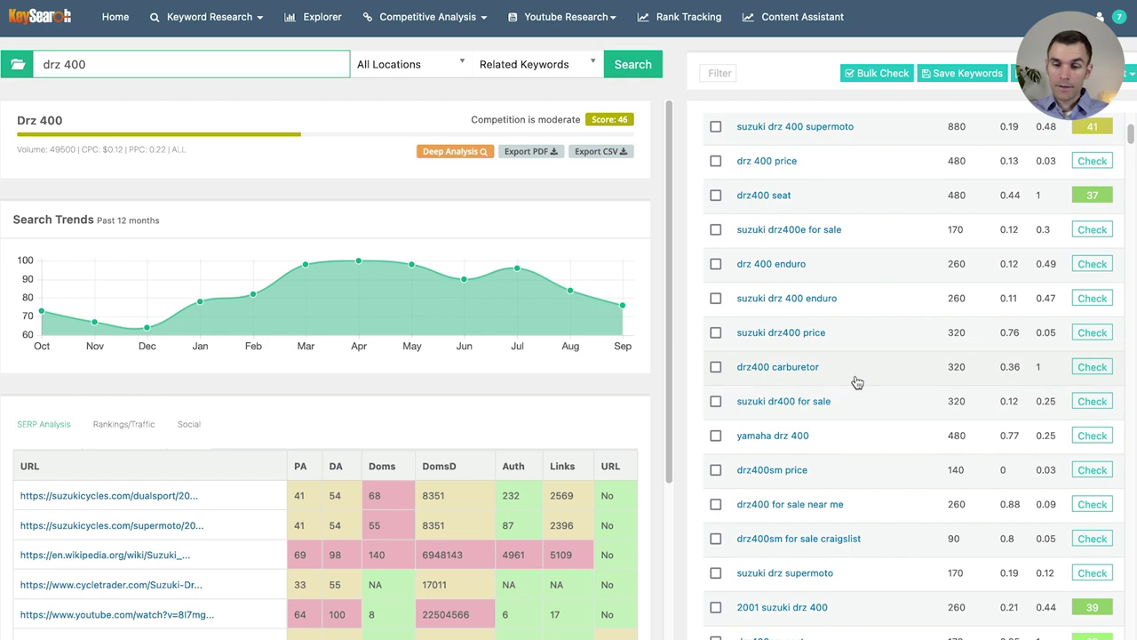
{"action": "scroll", "coordinate": [858, 378], "scroll_direction": "down", "scroll_amount": 4}
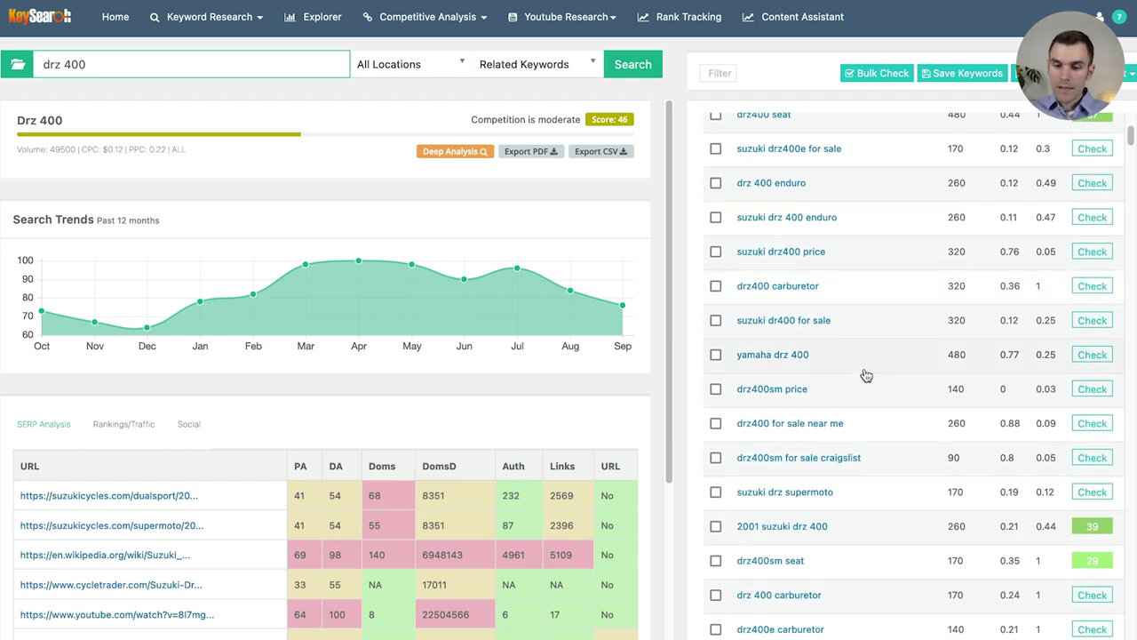
{"action": "scroll", "coordinate": [879, 347], "scroll_direction": "up", "scroll_amount": 15}
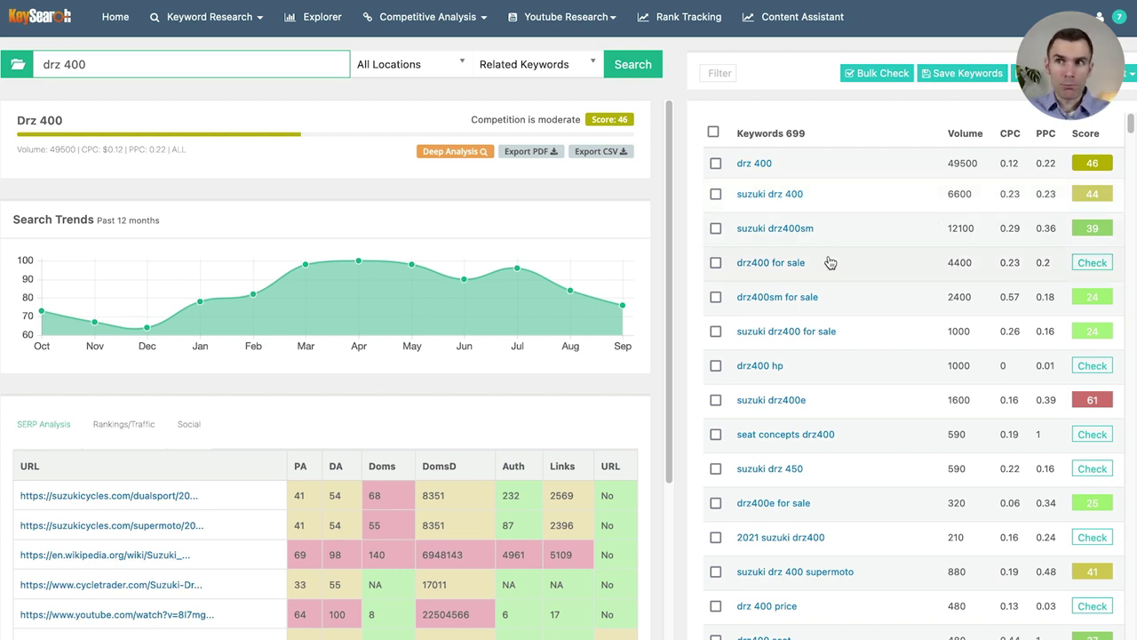
Examine the drz 400 related keywords further down the list, comparing volumes and scores for model-year, fuel injection, exhaust and lowering terms.
{"action": "scroll", "coordinate": [893, 293], "scroll_direction": "down", "scroll_amount": 10}
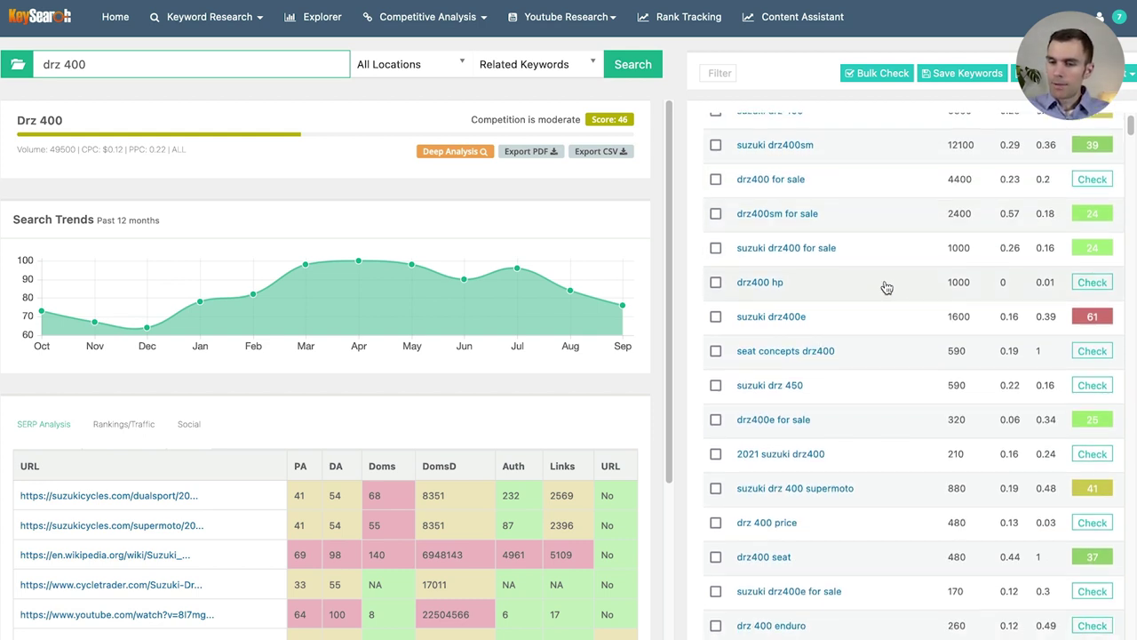
{"action": "scroll", "coordinate": [874, 318], "scroll_direction": "down", "scroll_amount": 3}
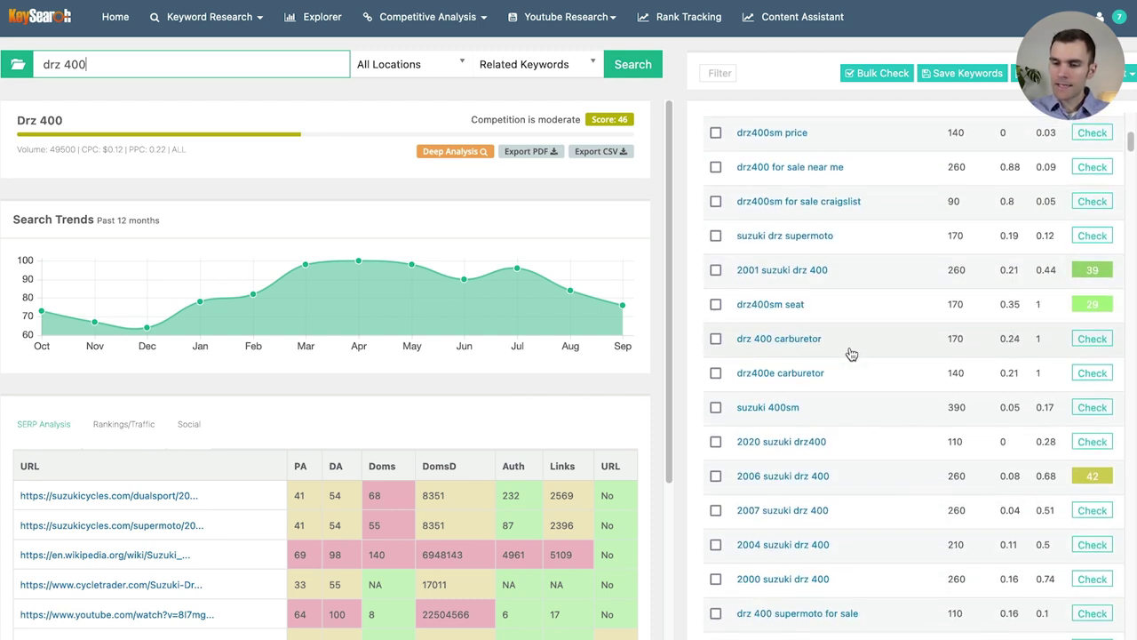
{"action": "scroll", "coordinate": [853, 353], "scroll_direction": "down", "scroll_amount": 3}
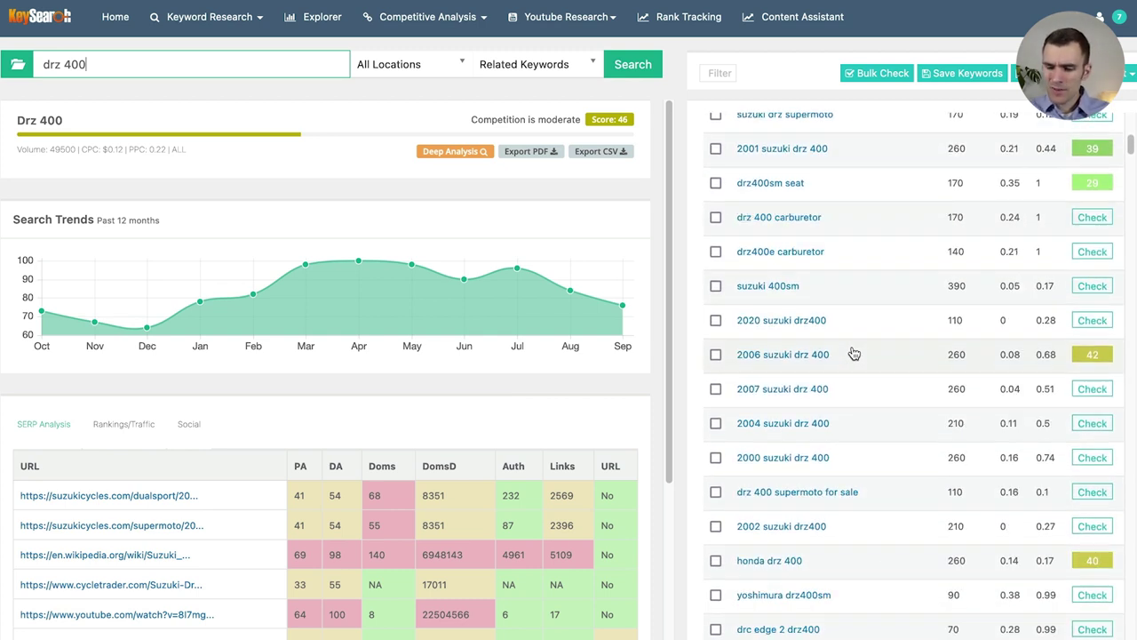
{"action": "scroll", "coordinate": [853, 354], "scroll_direction": "down", "scroll_amount": 2}
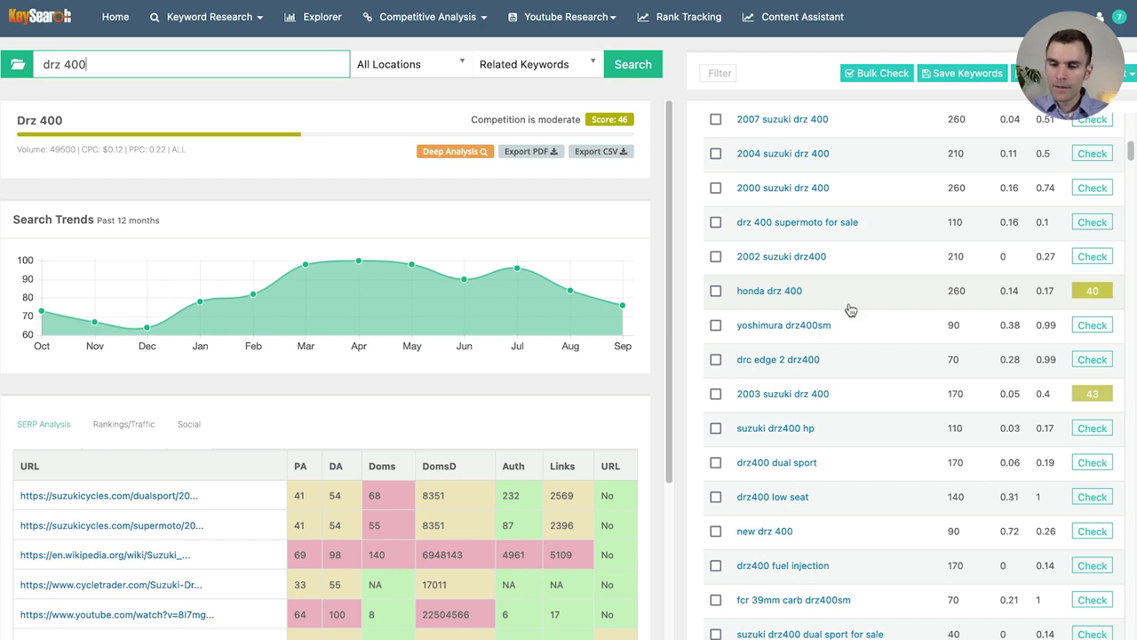
{"action": "scroll", "coordinate": [868, 285], "scroll_direction": "down", "scroll_amount": 2}
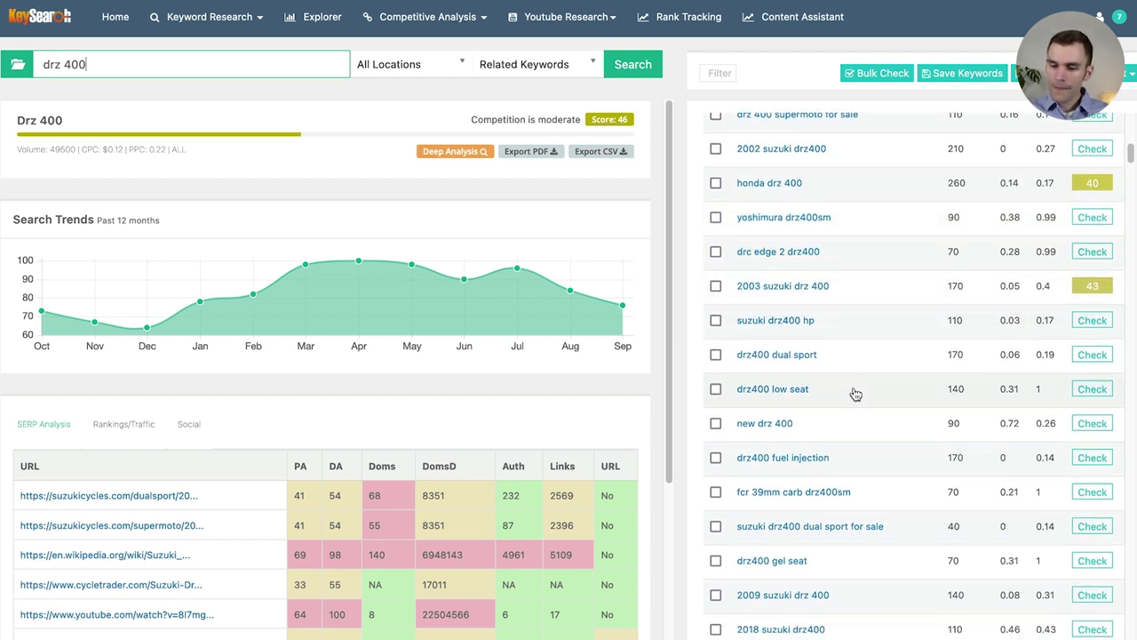
{"action": "scroll", "coordinate": [855, 394], "scroll_direction": "down", "scroll_amount": 5}
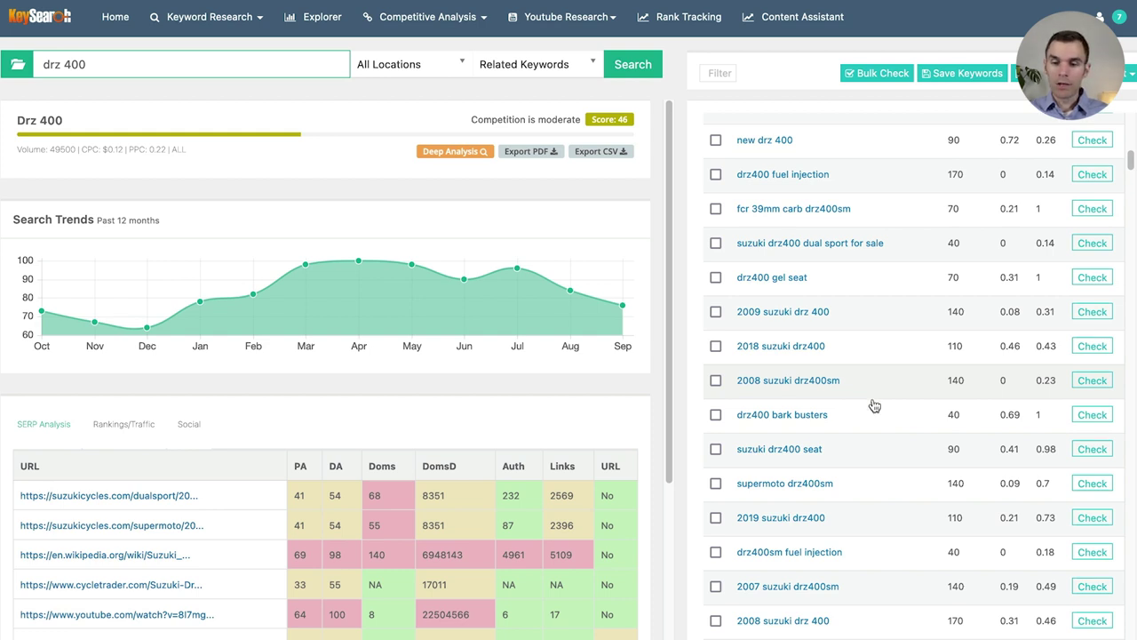
{"action": "scroll", "coordinate": [891, 418], "scroll_direction": "down", "scroll_amount": 8}
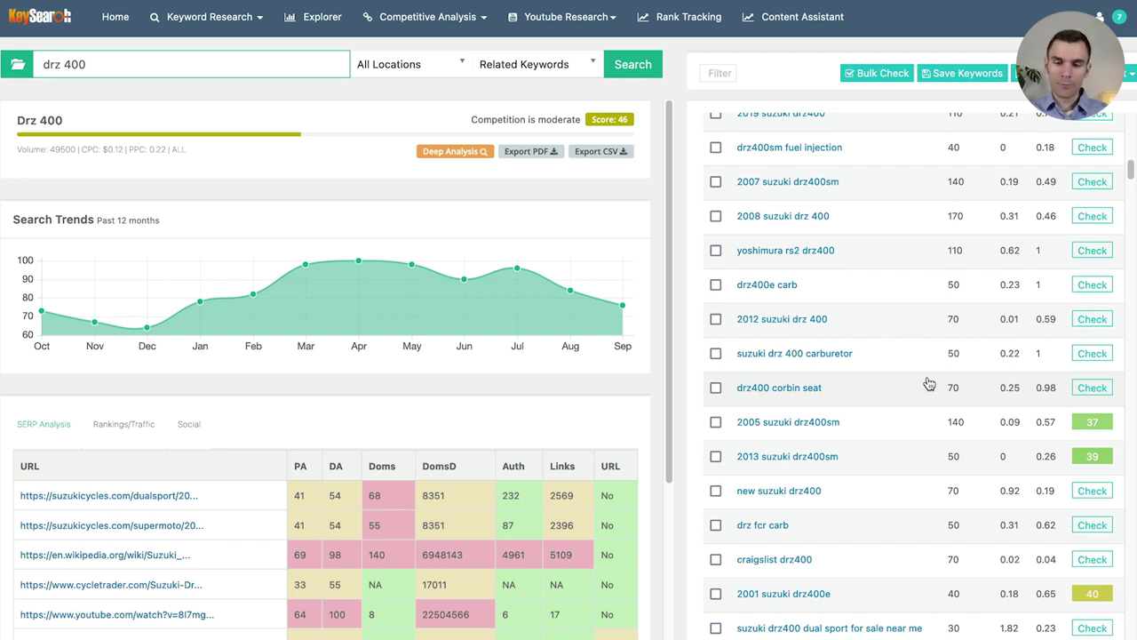
{"action": "scroll", "coordinate": [922, 388], "scroll_direction": "down", "scroll_amount": 3}
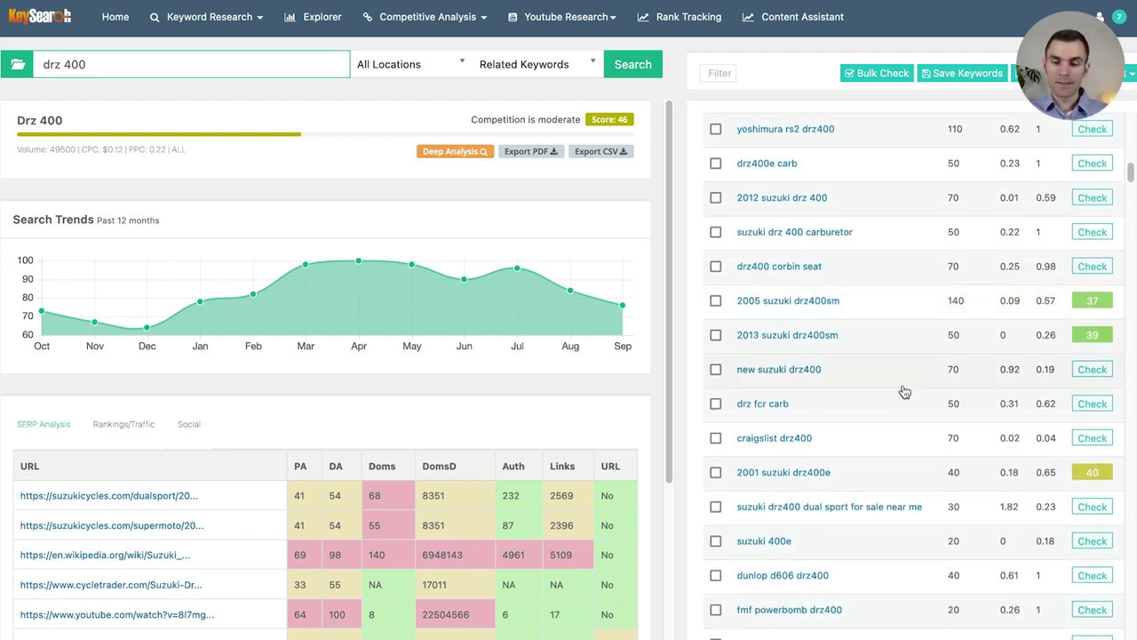
{"action": "scroll", "coordinate": [904, 391], "scroll_direction": "down", "scroll_amount": 2}
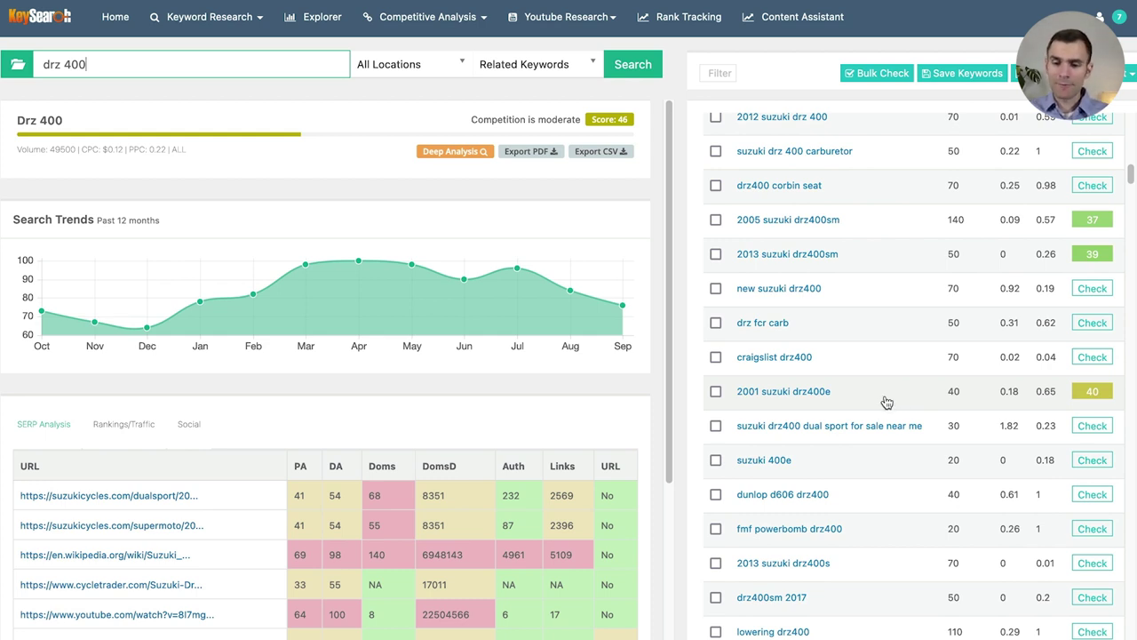
{"action": "scroll", "coordinate": [885, 403], "scroll_direction": "down", "scroll_amount": 5}
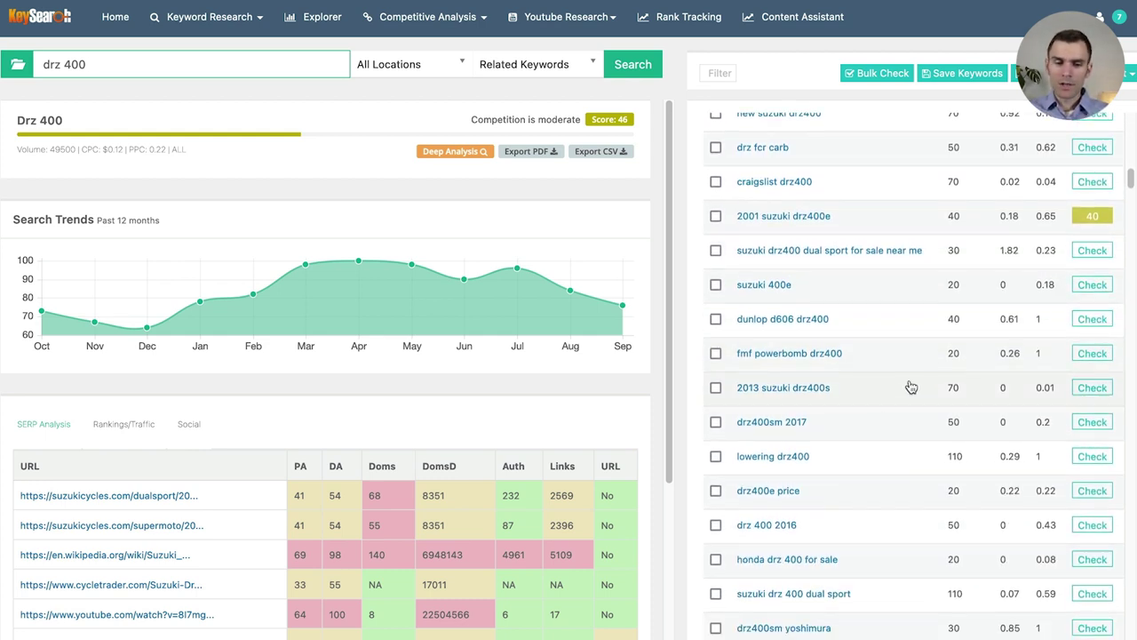
{"action": "scroll", "coordinate": [888, 376], "scroll_direction": "down", "scroll_amount": 2}
Open the Etsy drz400 market page from the ranking pages for drz 400, skim its product listings and return to the first ones.
{"action": "scroll", "coordinate": [254, 399], "scroll_direction": "down", "scroll_amount": 6}
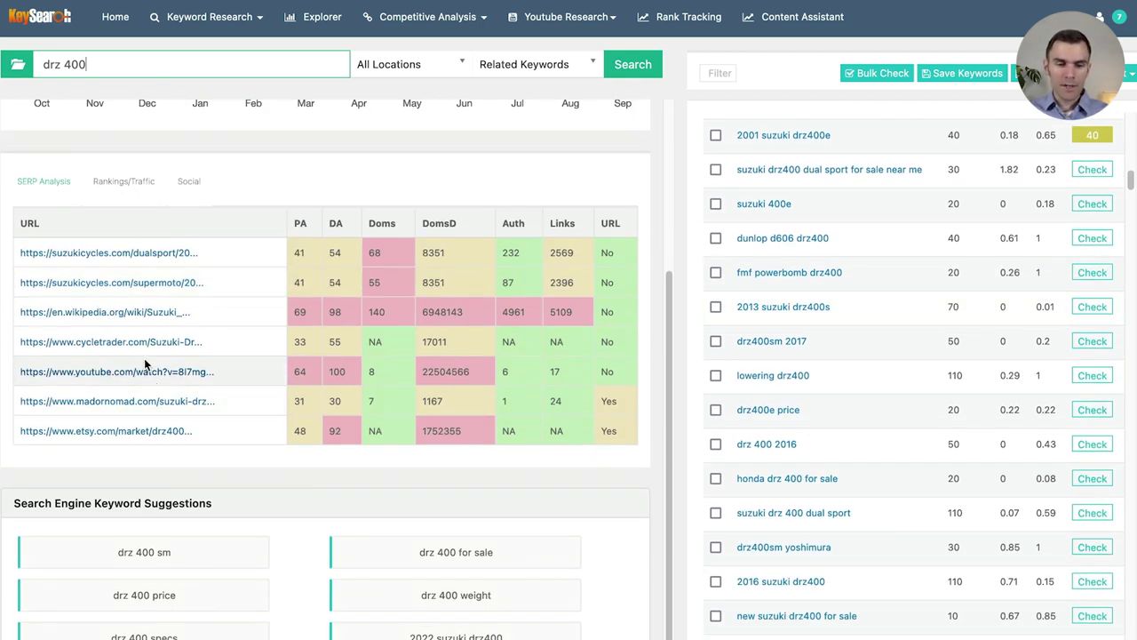
{"action": "left_click", "coordinate": [131, 432]}
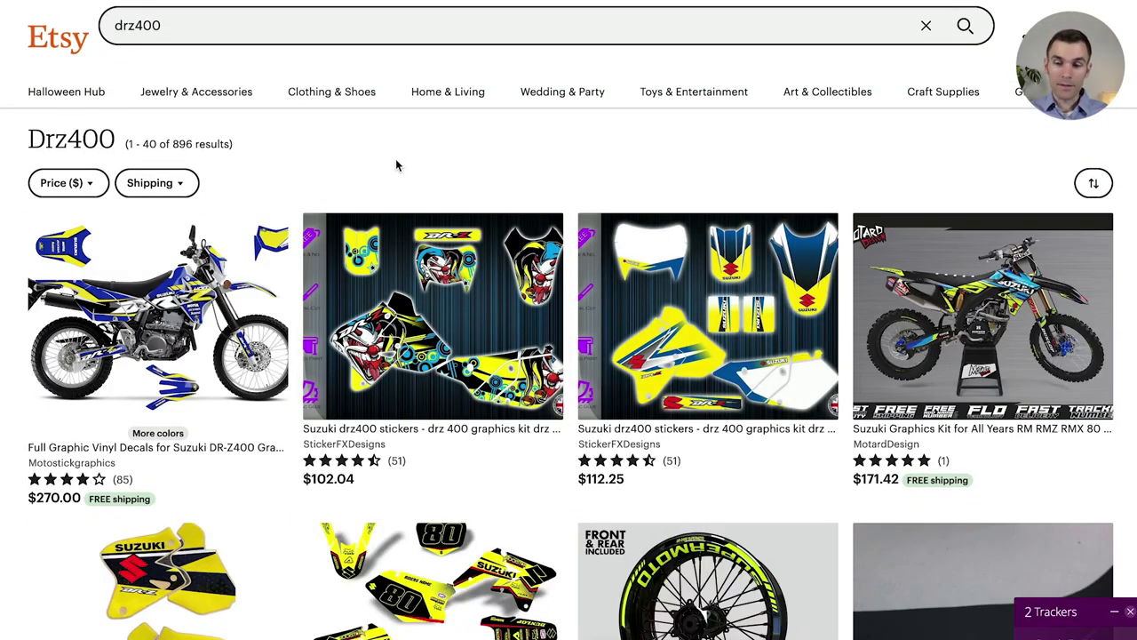
{"action": "scroll", "coordinate": [284, 160], "scroll_direction": "down", "scroll_amount": 5}
{"action": "scroll", "coordinate": [506, 167], "scroll_direction": "down", "scroll_amount": 6}
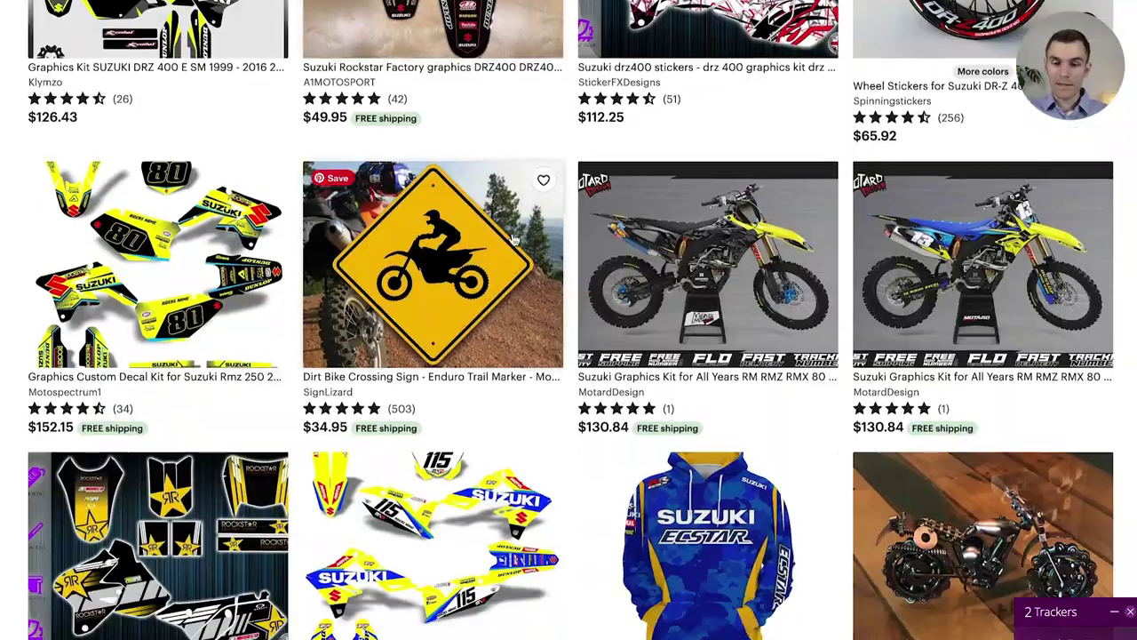
{"action": "scroll", "coordinate": [538, 206], "scroll_direction": "down", "scroll_amount": 4}
{"action": "scroll", "coordinate": [537, 207], "scroll_direction": "down", "scroll_amount": 3}
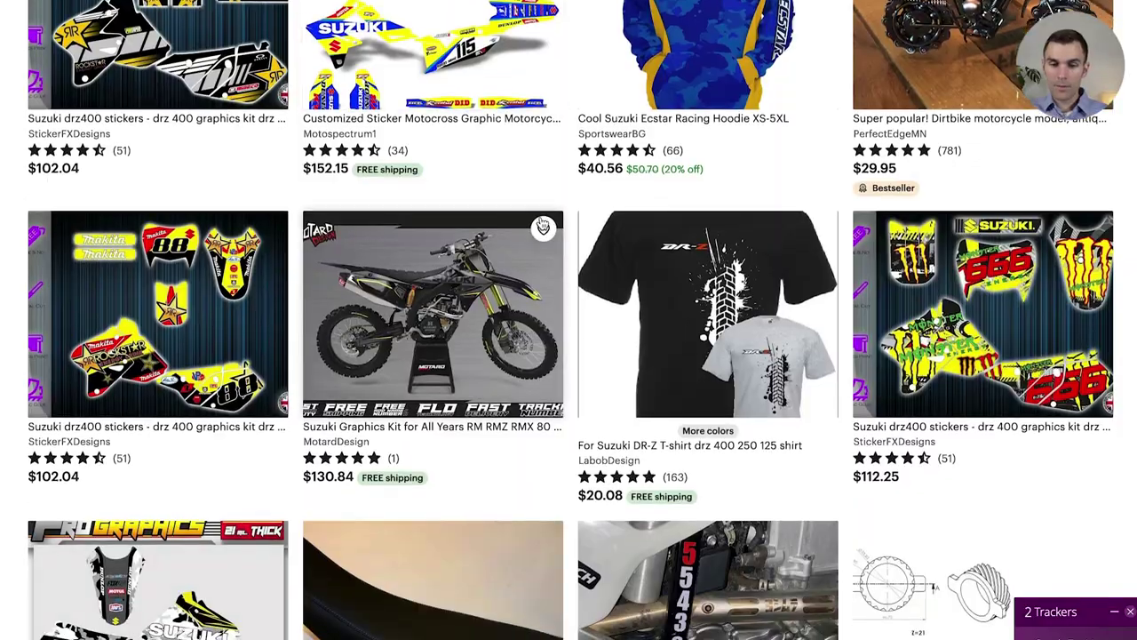
{"action": "scroll", "coordinate": [538, 217], "scroll_direction": "down", "scroll_amount": 5}
{"action": "scroll", "coordinate": [538, 222], "scroll_direction": "down", "scroll_amount": 3}
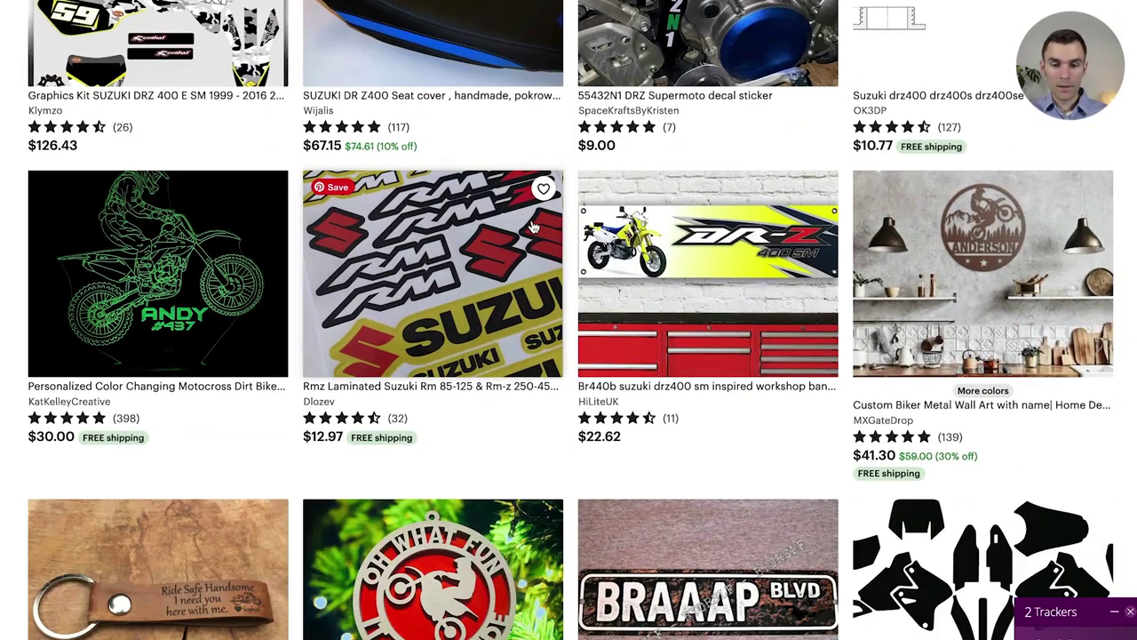
{"action": "scroll", "coordinate": [453, 284], "scroll_direction": "down", "scroll_amount": 3}
{"action": "scroll", "coordinate": [502, 239], "scroll_direction": "down", "scroll_amount": 10}
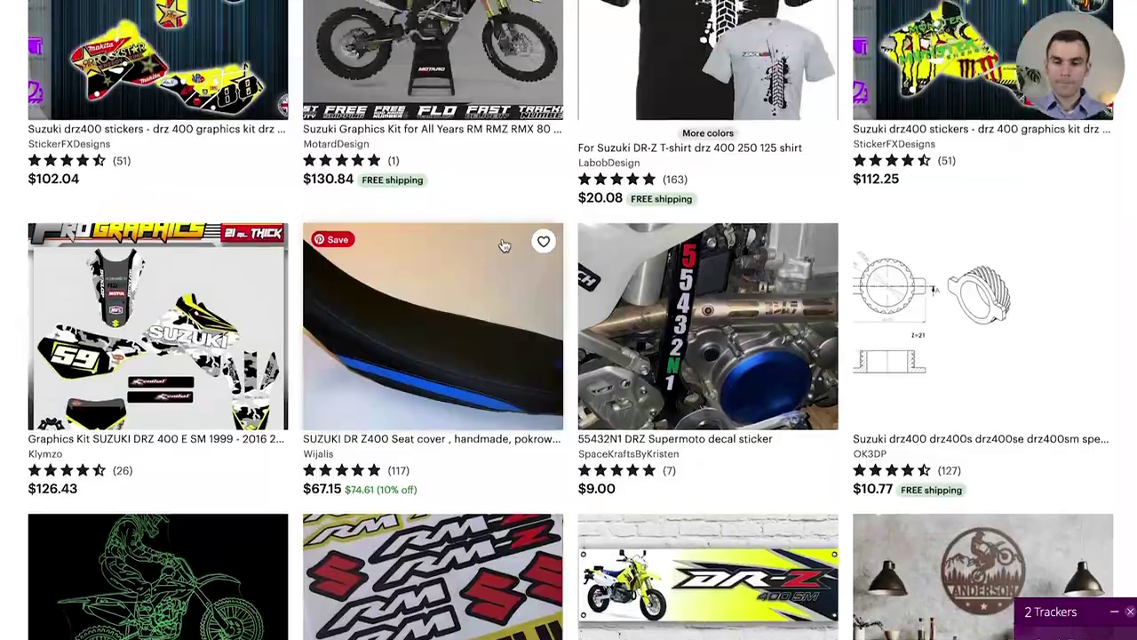
{"action": "scroll", "coordinate": [507, 247], "scroll_direction": "up", "scroll_amount": 3}
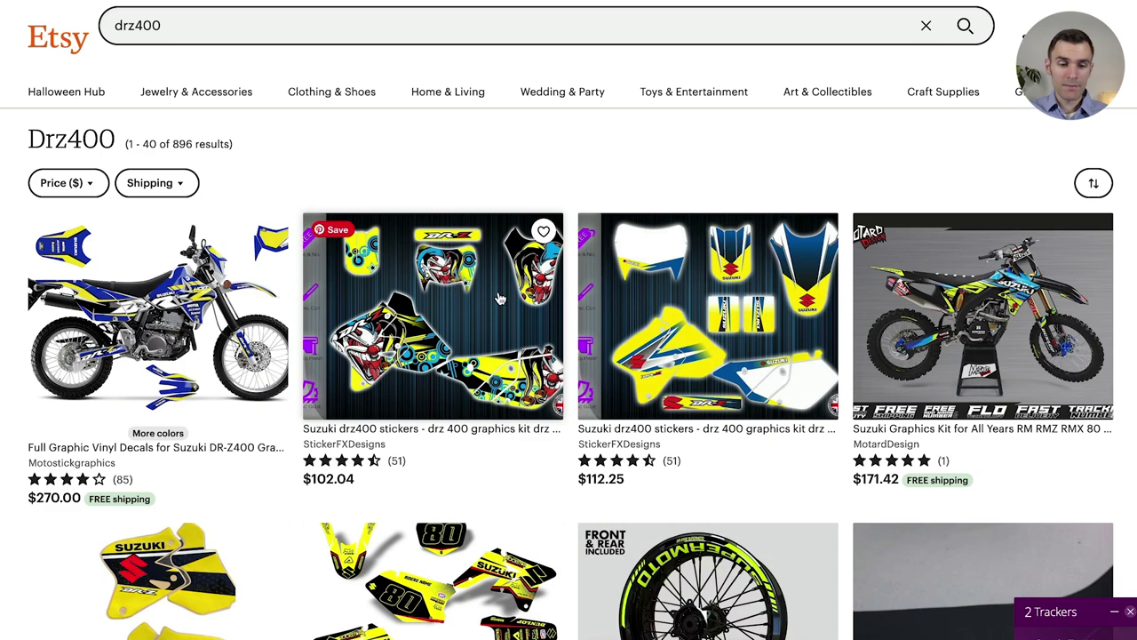
Examine the Etsy drz400 listings more closely, comparing the types, prices and review counts of graphics kits, wheel stickers, seat covers and decals.
{"action": "scroll", "coordinate": [693, 294], "scroll_direction": "down", "scroll_amount": 3}
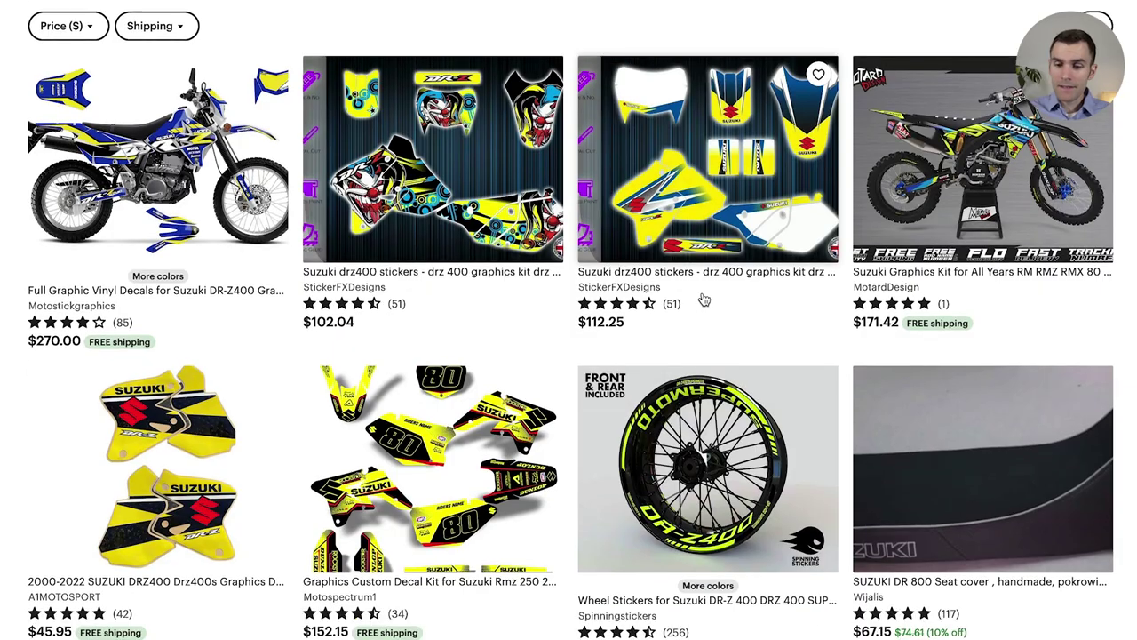
{"action": "scroll", "coordinate": [691, 300], "scroll_direction": "down", "scroll_amount": 1}
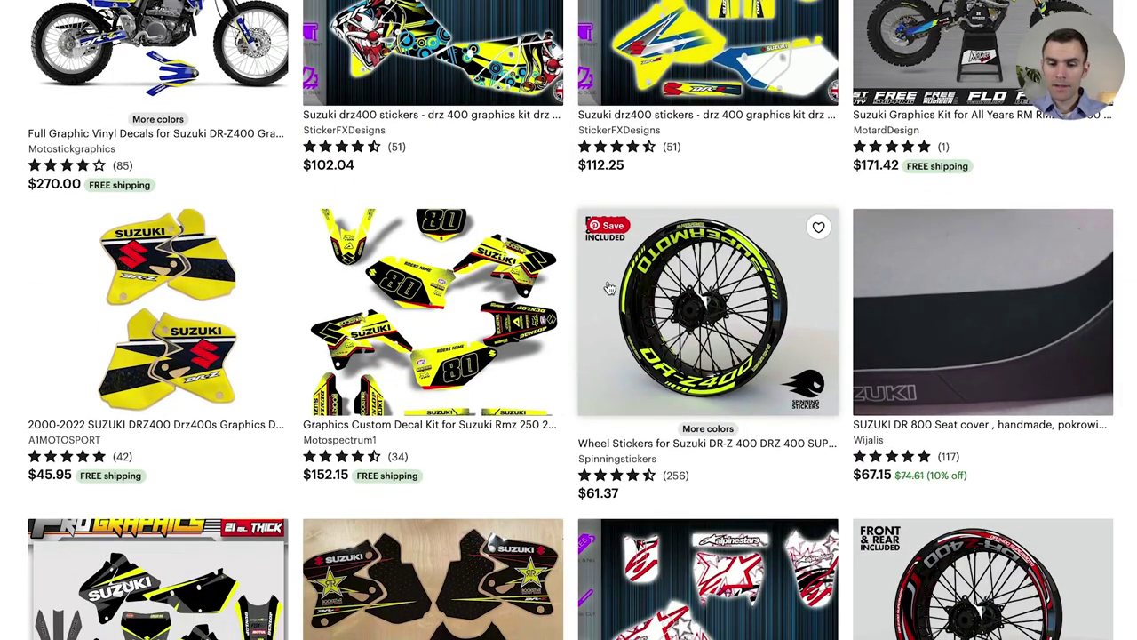
{"action": "scroll", "coordinate": [551, 283], "scroll_direction": "down", "scroll_amount": 2}
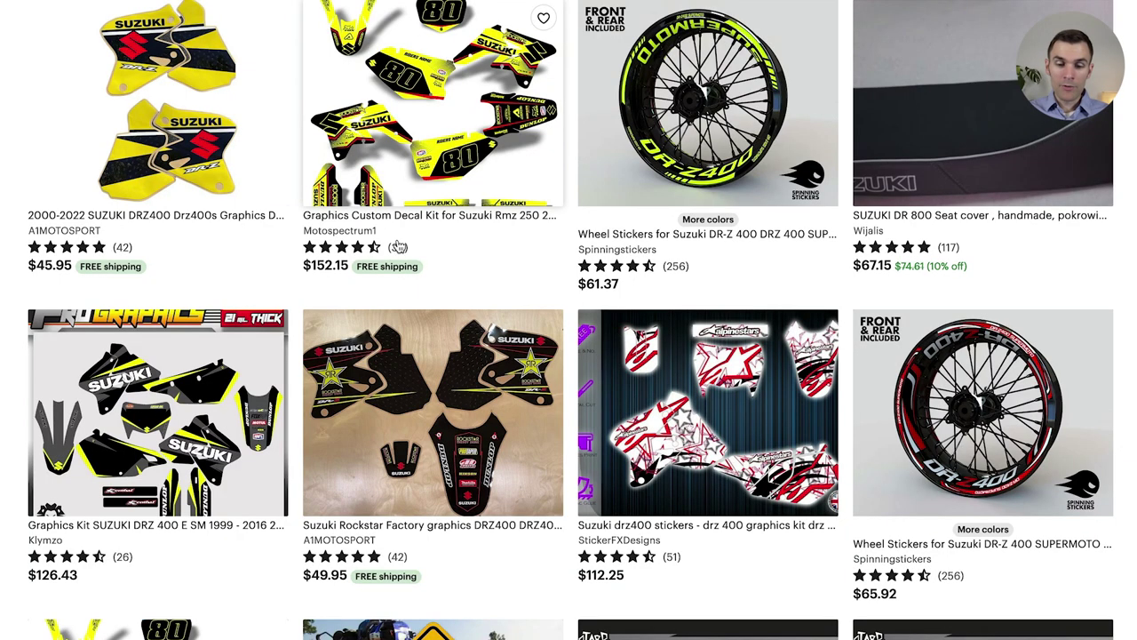
{"action": "scroll", "coordinate": [435, 249], "scroll_direction": "down", "scroll_amount": 3}
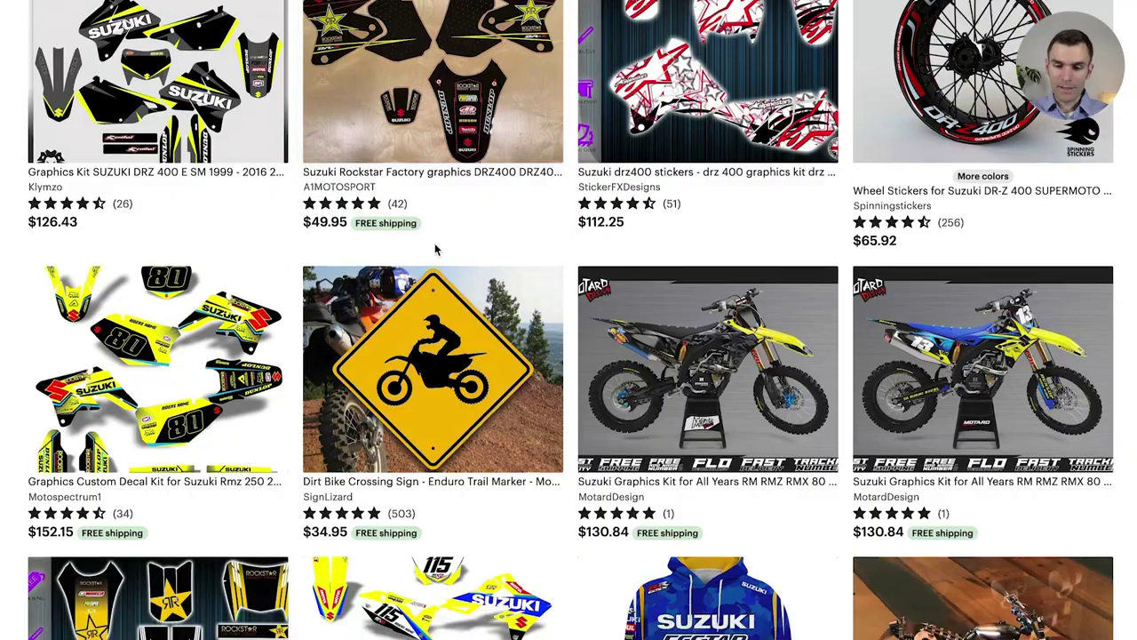
{"action": "scroll", "coordinate": [435, 249], "scroll_direction": "down", "scroll_amount": 2}
{"action": "scroll", "coordinate": [439, 251], "scroll_direction": "down", "scroll_amount": 2}
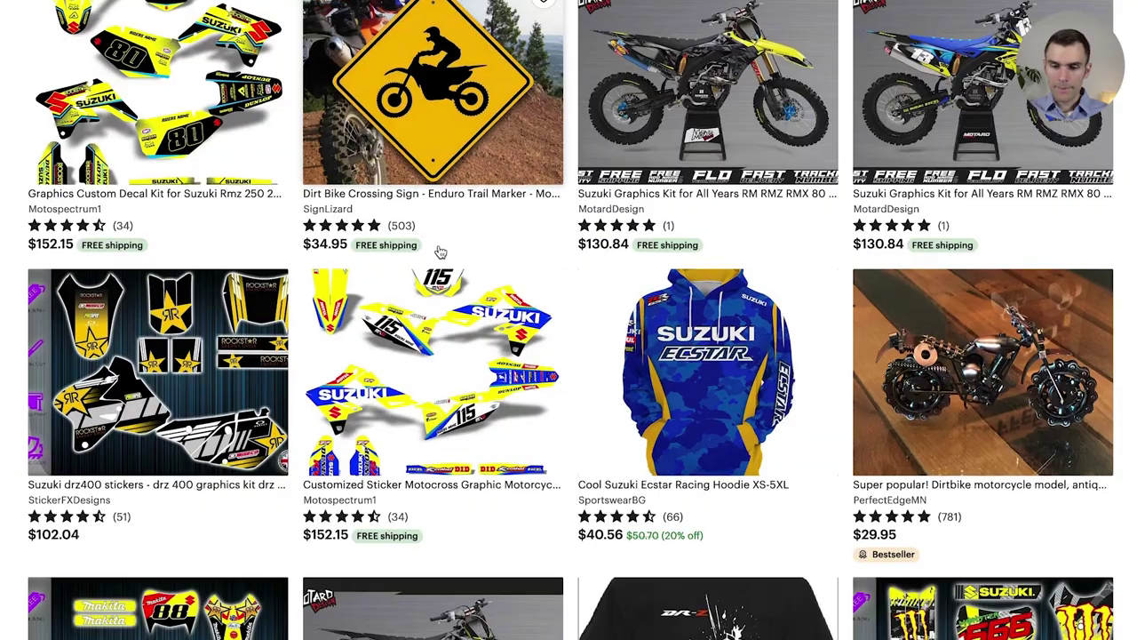
{"action": "scroll", "coordinate": [471, 328], "scroll_direction": "down", "scroll_amount": 3}
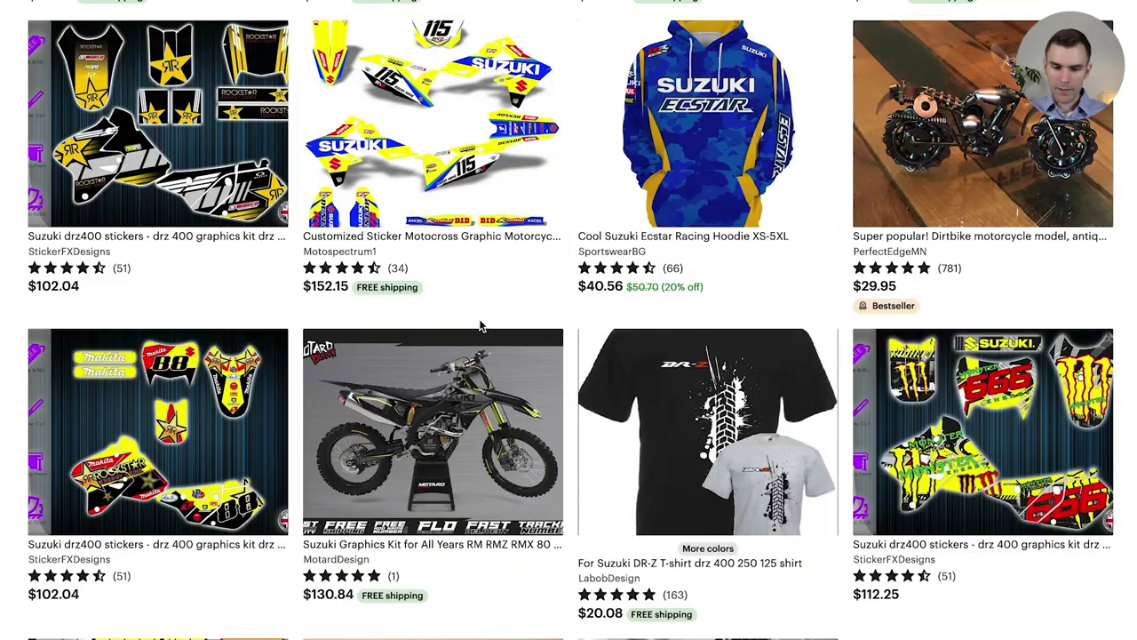
{"action": "scroll", "coordinate": [480, 326], "scroll_direction": "down", "scroll_amount": 1}
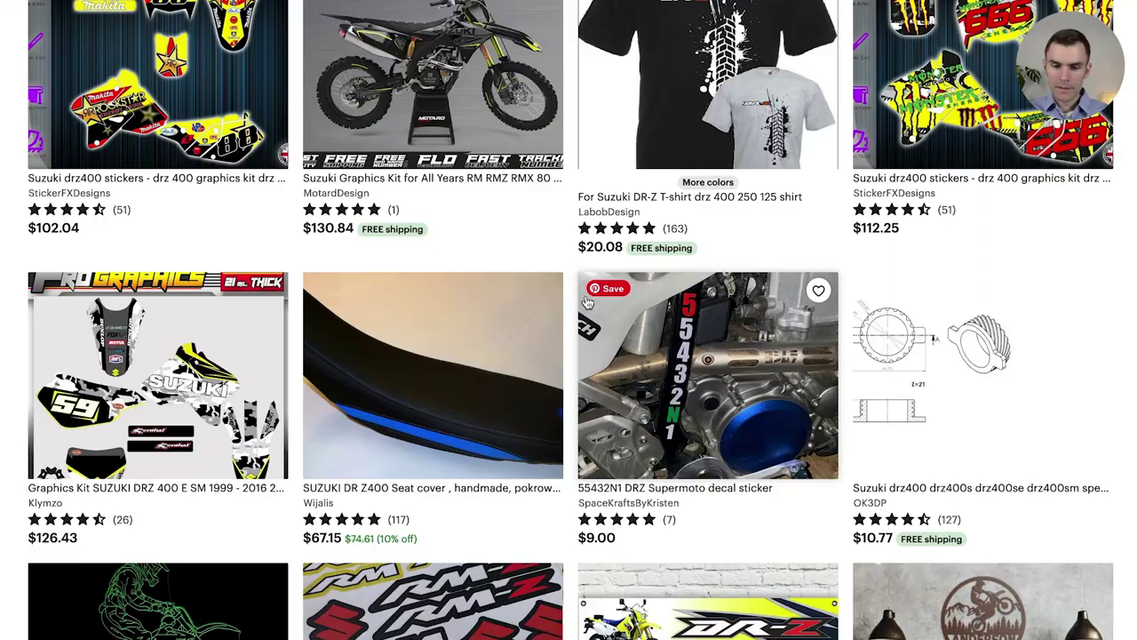
{"action": "scroll", "coordinate": [474, 295], "scroll_direction": "down", "scroll_amount": 3}
{"action": "scroll", "coordinate": [473, 289], "scroll_direction": "up", "scroll_amount": 1}
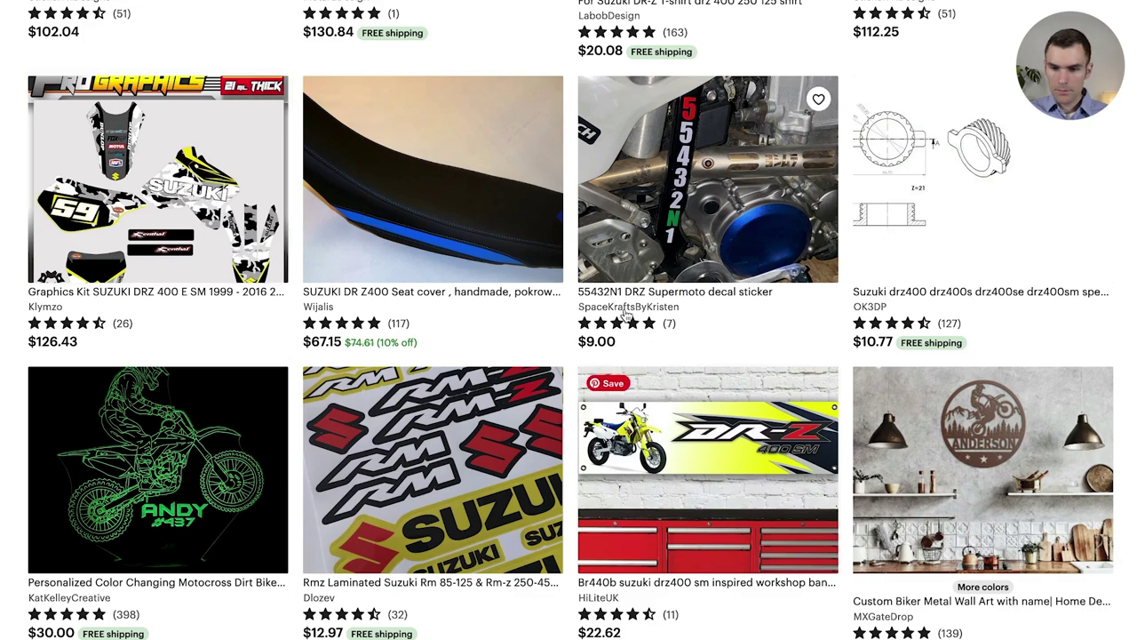
Look further down the Etsy drz400 listings and open HiLiteUK's drz400 sm inspired workshop banner sign.
{"action": "scroll", "coordinate": [639, 355], "scroll_direction": "down", "scroll_amount": 2}
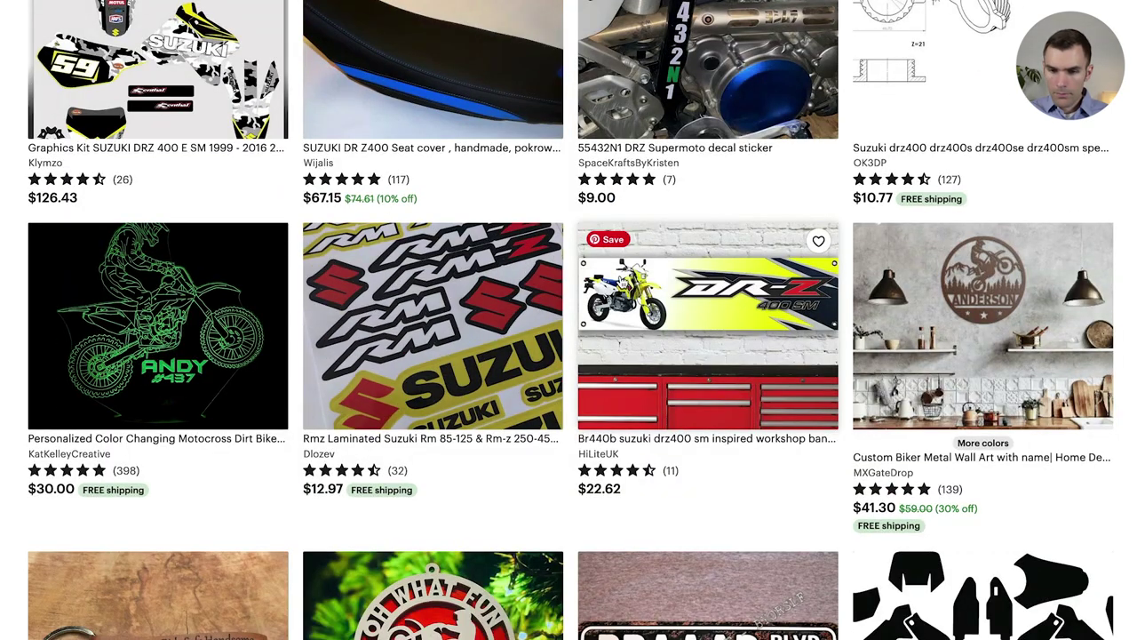
{"action": "scroll", "coordinate": [551, 267], "scroll_direction": "down", "scroll_amount": 3}
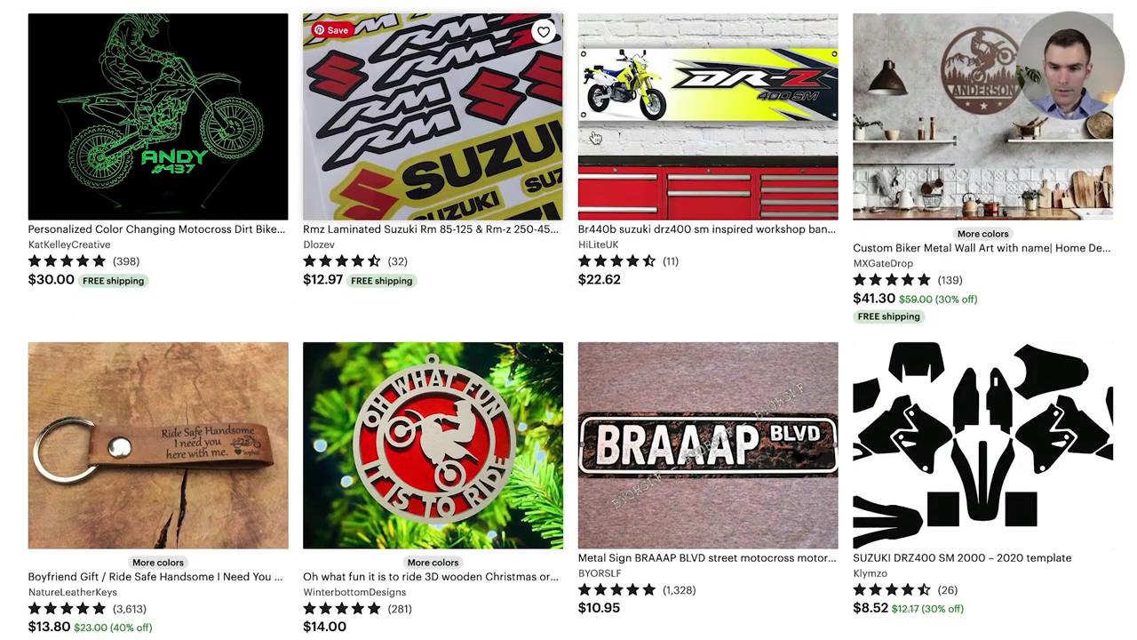
{"action": "left_click", "coordinate": [700, 150]}
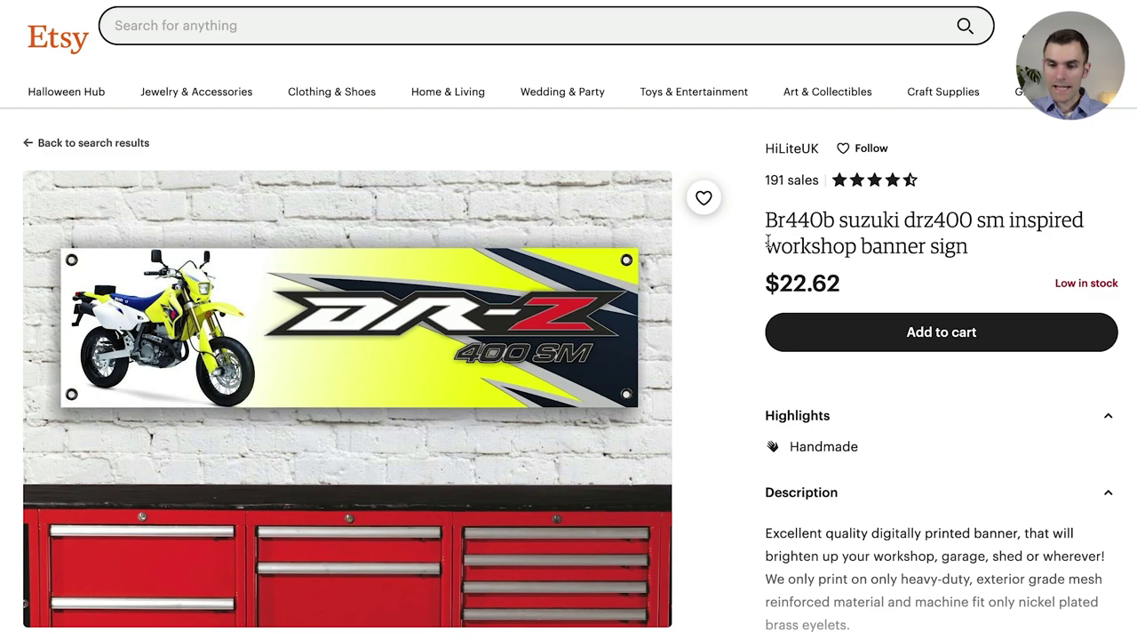
Examine the workshop banner listing's shop reviews, shipping details, other shop items and similar products, and return to the seller information.
{"action": "scroll", "coordinate": [768, 241], "scroll_direction": "down", "scroll_amount": 5}
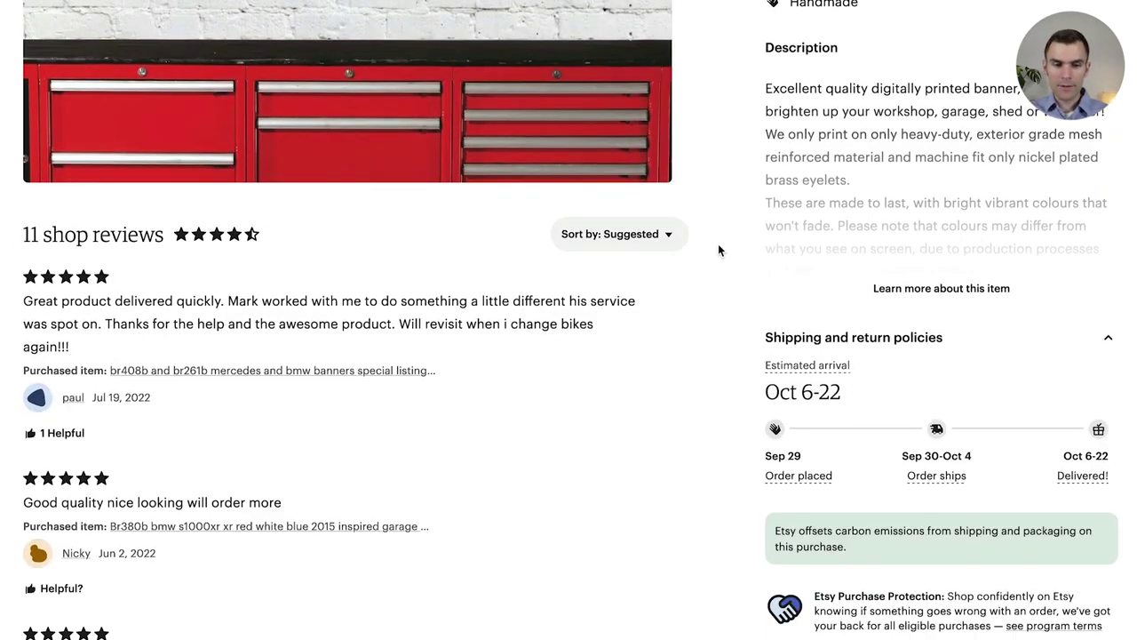
{"action": "scroll", "coordinate": [734, 272], "scroll_direction": "down", "scroll_amount": 4}
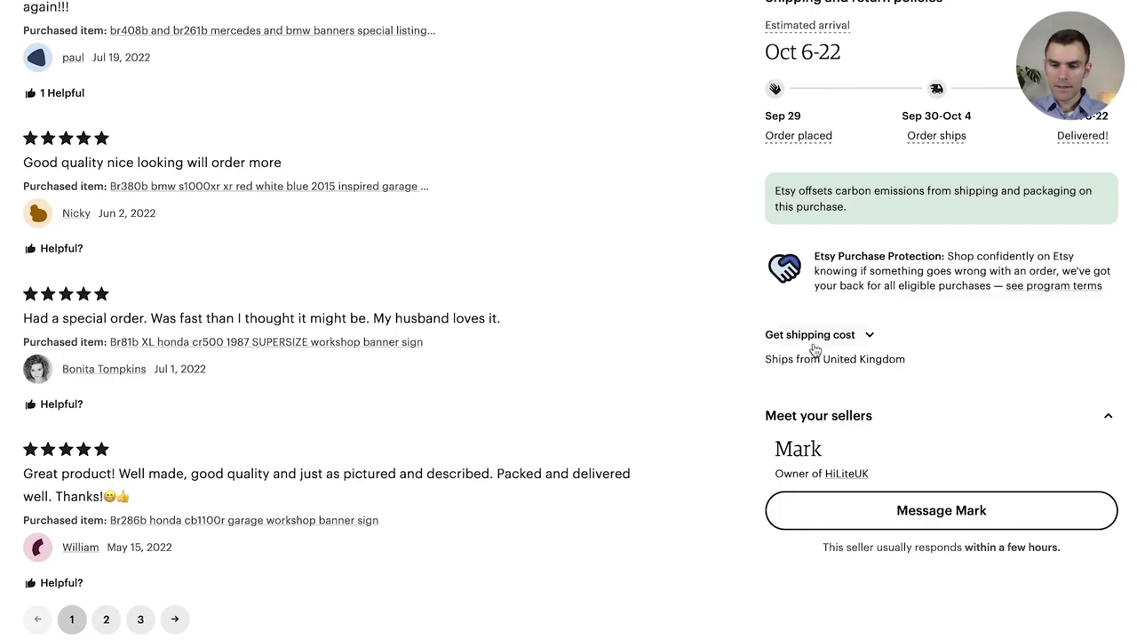
{"action": "scroll", "coordinate": [834, 391], "scroll_direction": "down", "scroll_amount": 9}
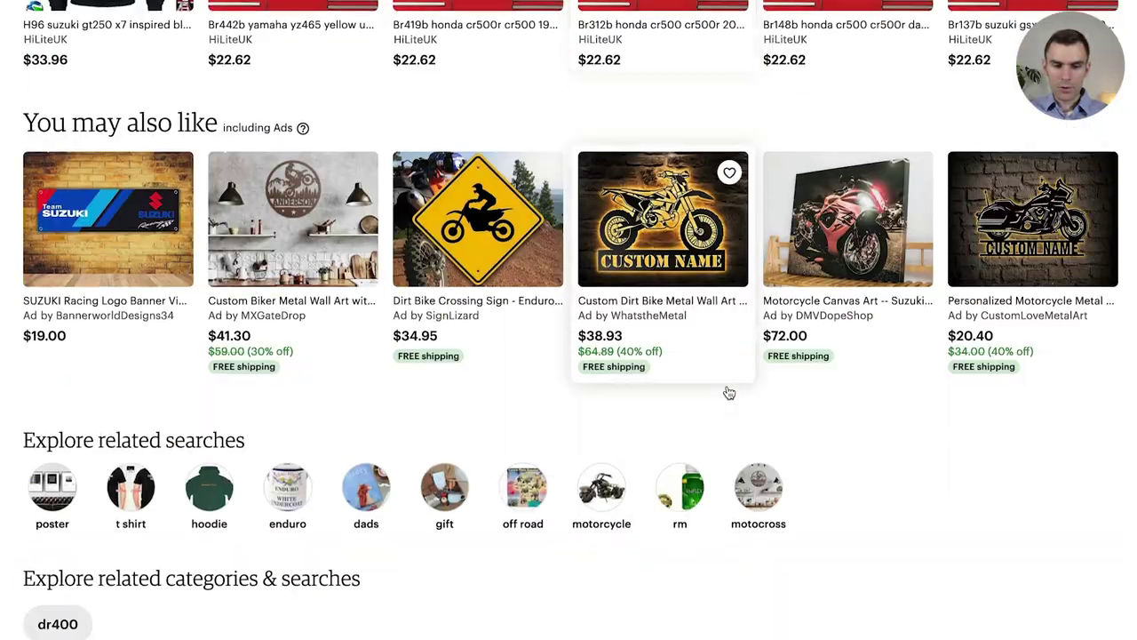
{"action": "scroll", "coordinate": [728, 391], "scroll_direction": "up", "scroll_amount": 2}
{"action": "scroll", "coordinate": [727, 391], "scroll_direction": "down", "scroll_amount": 6}
{"action": "scroll", "coordinate": [726, 391], "scroll_direction": "up", "scroll_amount": 10}
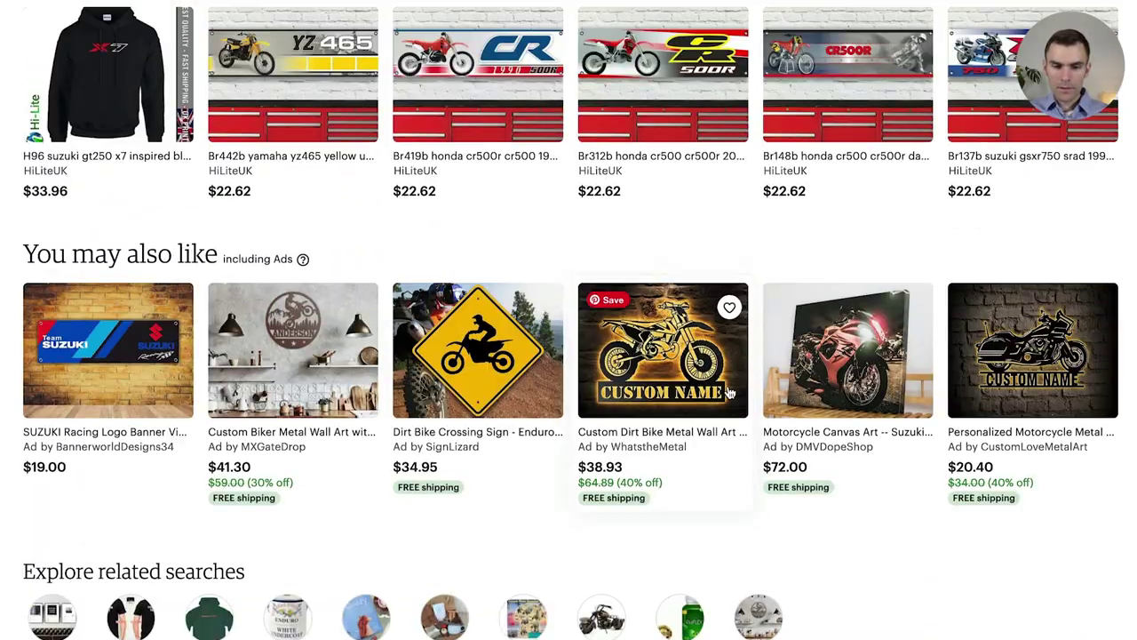
{"action": "scroll", "coordinate": [728, 392], "scroll_direction": "up", "scroll_amount": 5}
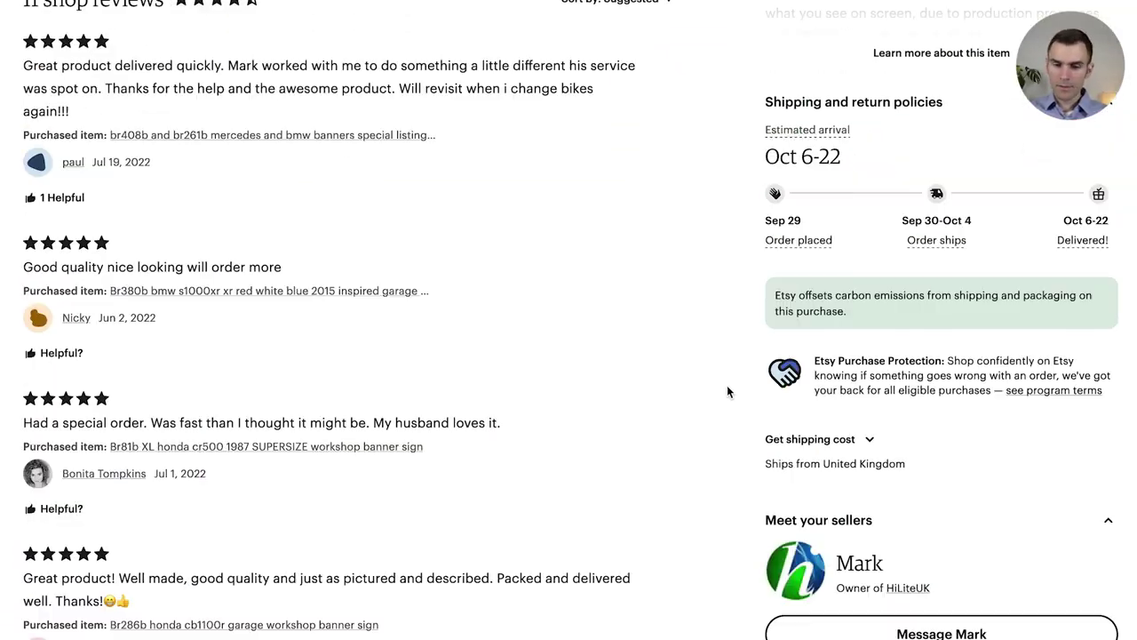
Open the HiLiteUK shop and bring up the list of items it has sold.
{"action": "left_click", "coordinate": [897, 588]}
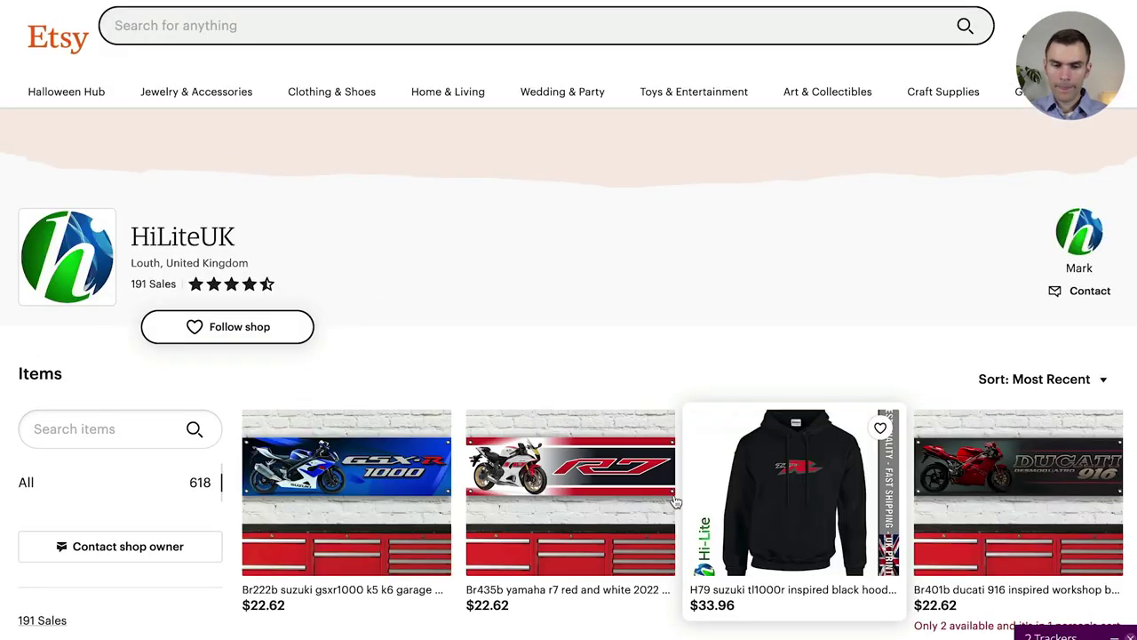
{"action": "scroll", "coordinate": [53, 462], "scroll_direction": "down", "scroll_amount": 3}
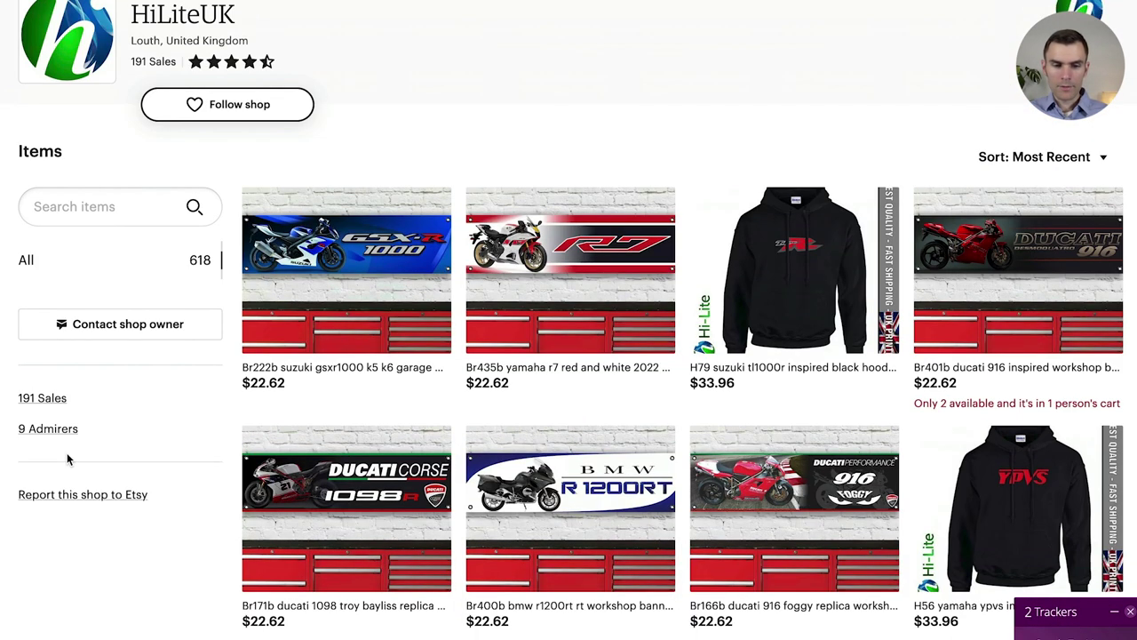
{"action": "left_click", "coordinate": [44, 399]}
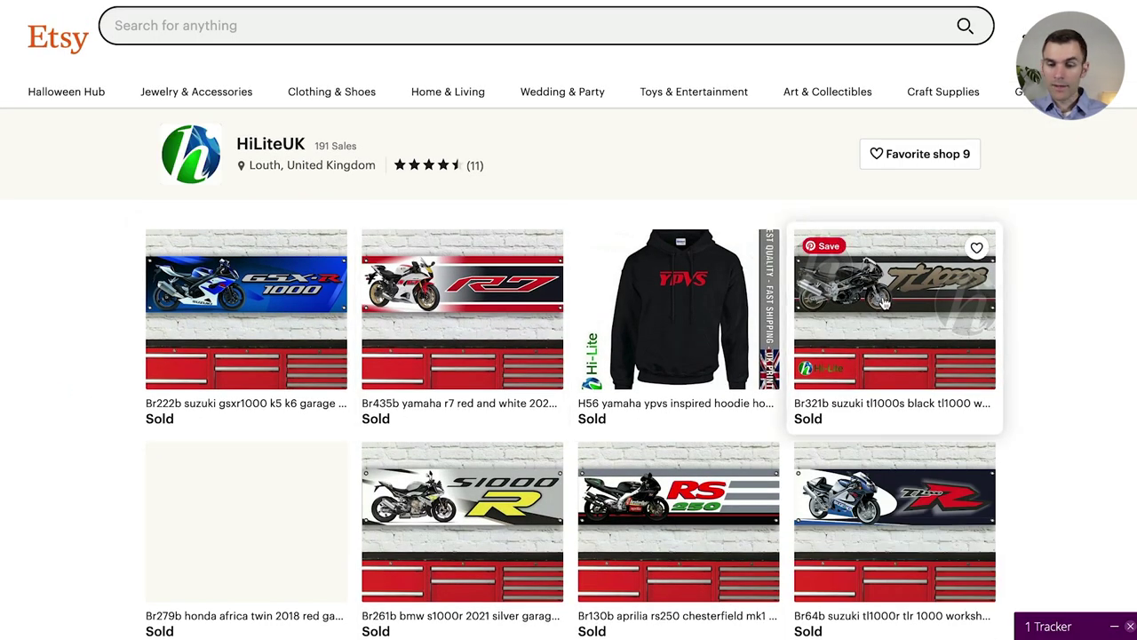
Look through HiLiteUK's sold motorcycle banners on the first page and on page 4 to see which models sell.
{"action": "scroll", "coordinate": [1048, 310], "scroll_direction": "down", "scroll_amount": 5}
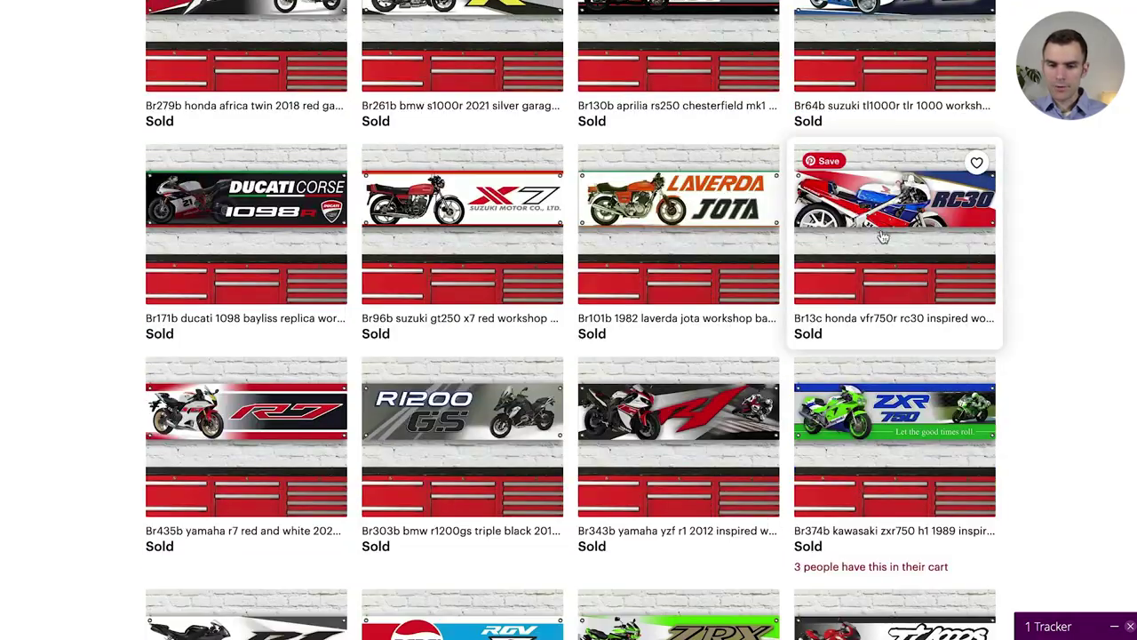
{"action": "scroll", "coordinate": [391, 294], "scroll_direction": "down", "scroll_amount": 6}
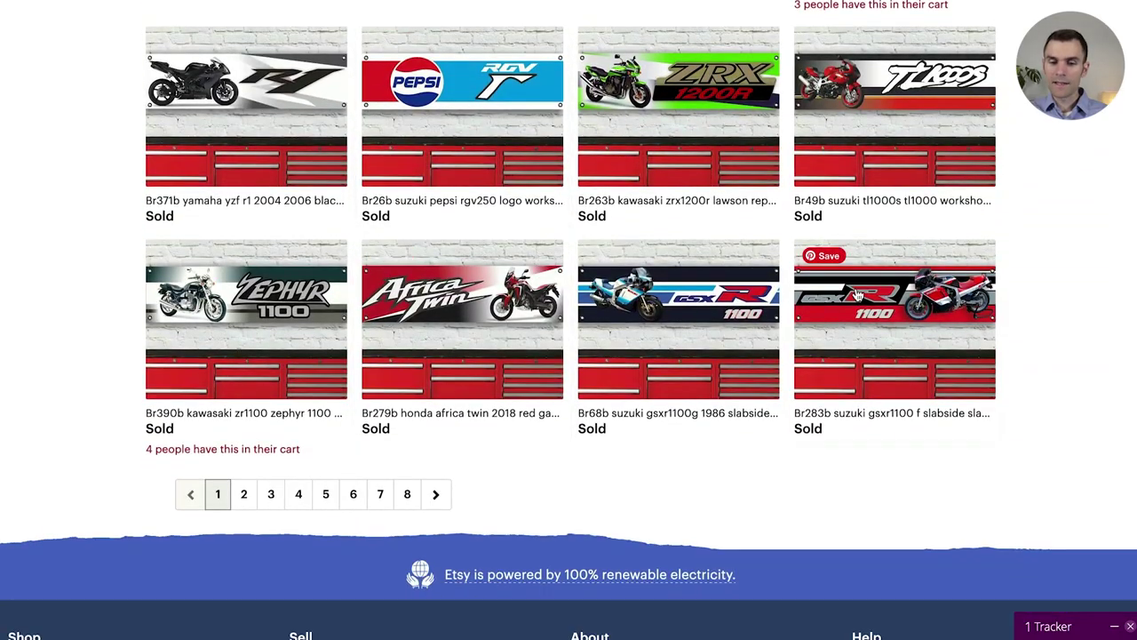
{"action": "left_click", "coordinate": [298, 493]}
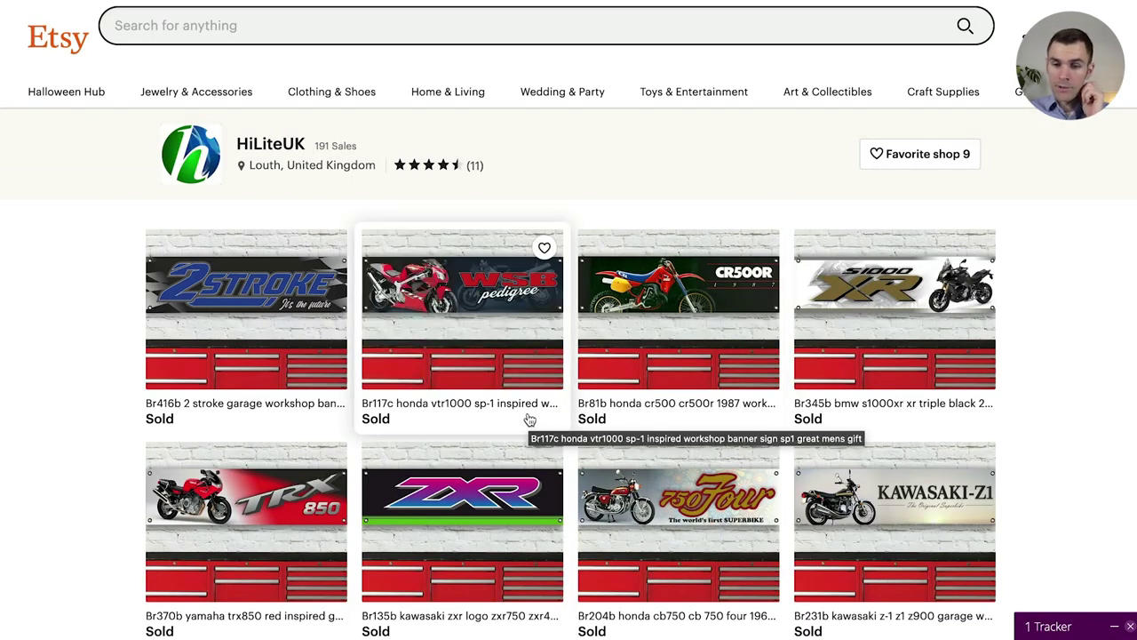
{"action": "scroll", "coordinate": [639, 431], "scroll_direction": "down", "scroll_amount": 2}
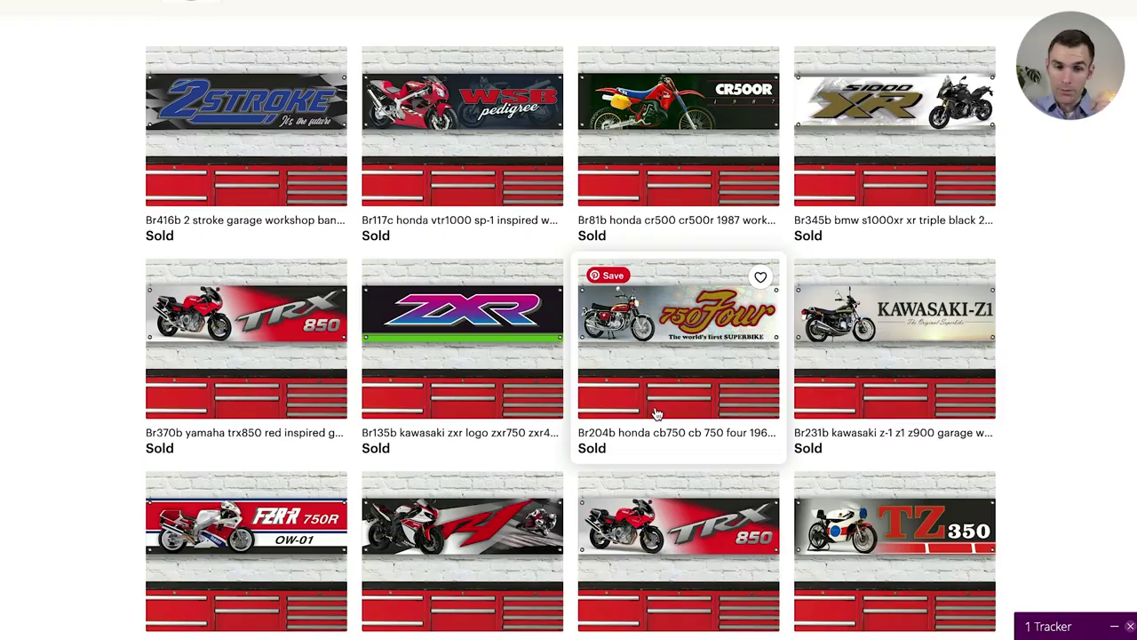
{"action": "scroll", "coordinate": [653, 426], "scroll_direction": "down", "scroll_amount": 12}
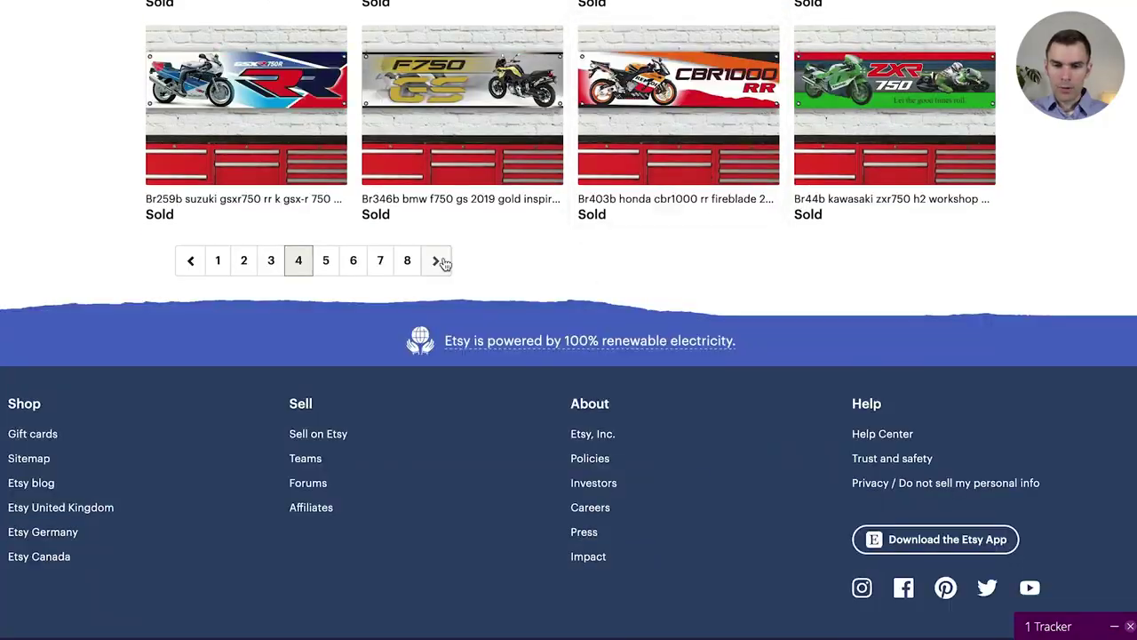
Switch back to KeySearch and look further through the drz 400 related keywords, comparing volumes and scores for model-year, parts, review and upgrade terms.
{"action": "key", "text": "ctrl+Tab"}
{"action": "key", "text": "ctrl+Tab"}
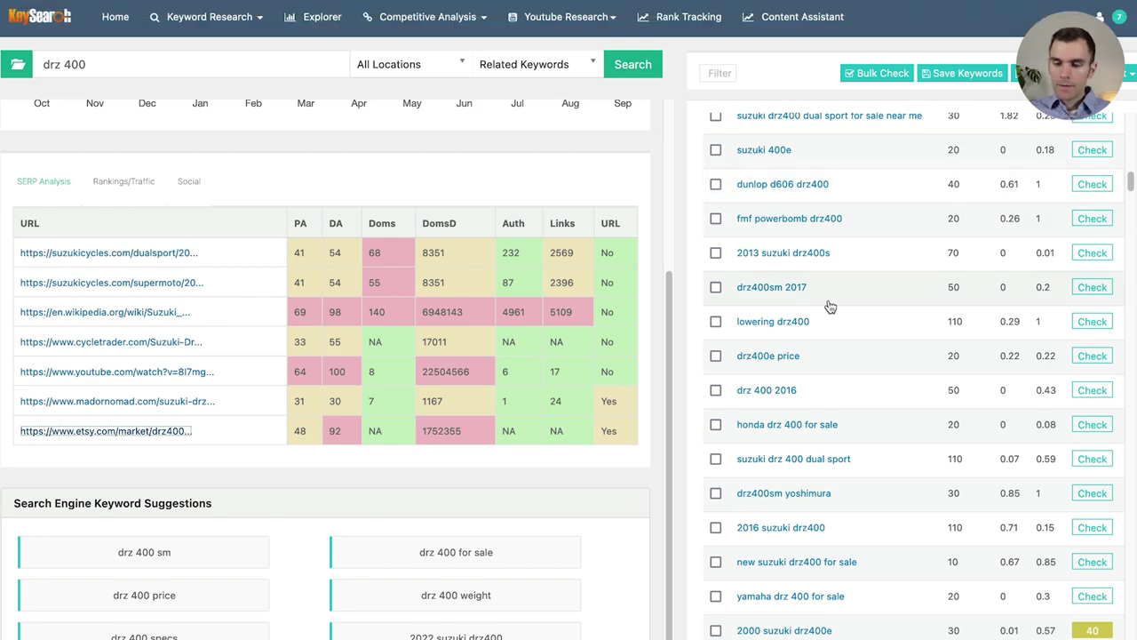
{"action": "scroll", "coordinate": [880, 419], "scroll_direction": "down", "scroll_amount": 2}
{"action": "scroll", "coordinate": [880, 418], "scroll_direction": "down", "scroll_amount": 7}
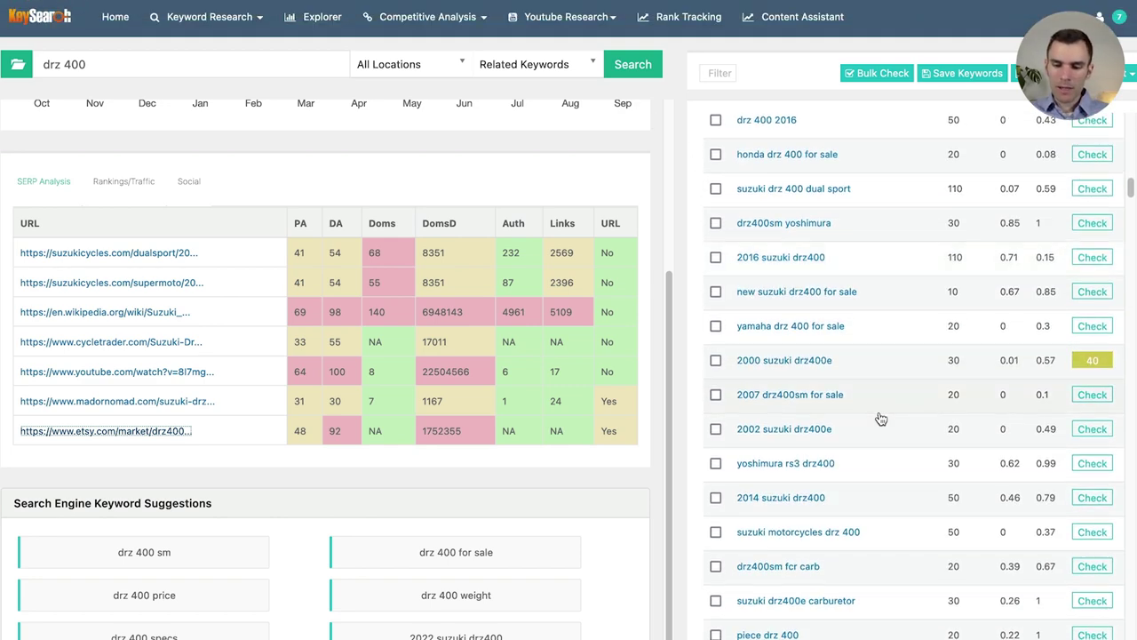
{"action": "scroll", "coordinate": [886, 390], "scroll_direction": "down", "scroll_amount": 5}
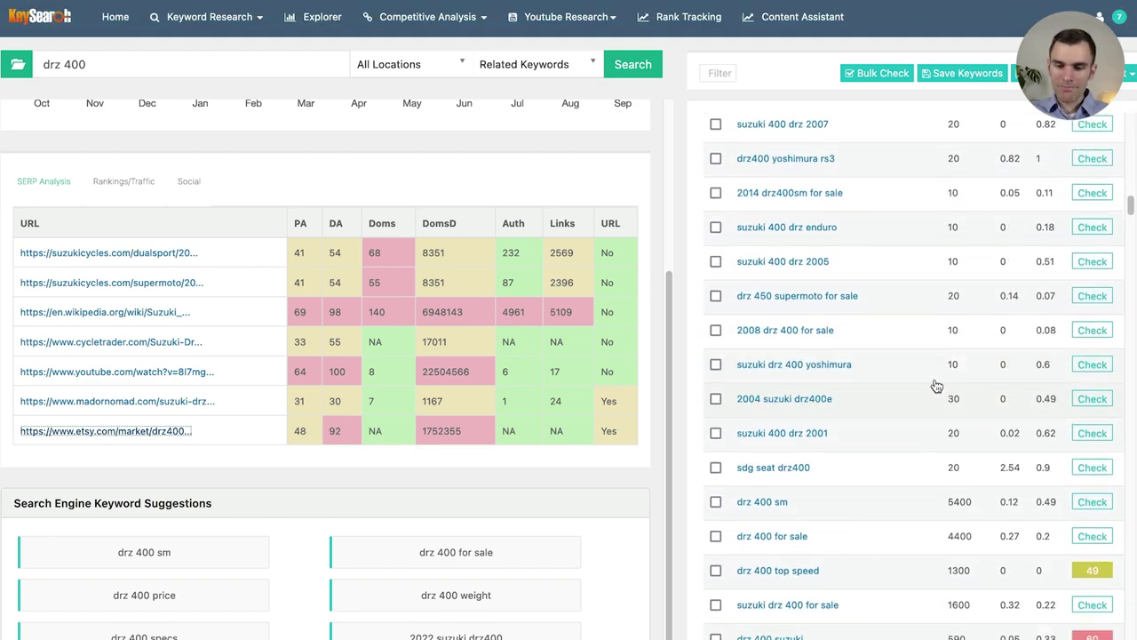
{"action": "scroll", "coordinate": [885, 393], "scroll_direction": "down", "scroll_amount": 4}
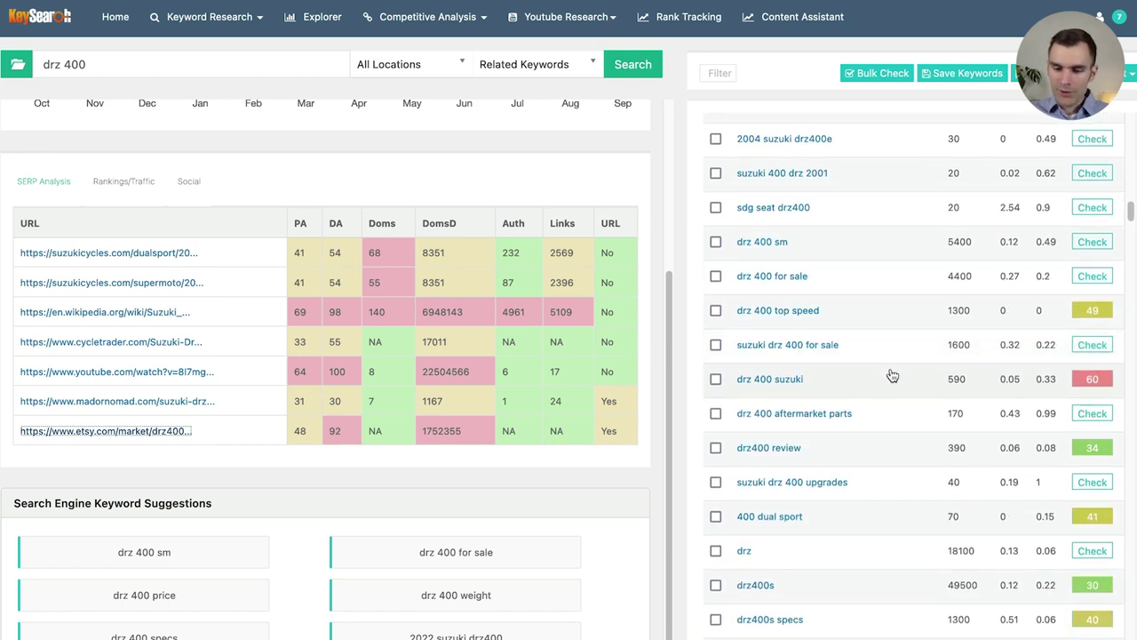
{"action": "scroll", "coordinate": [831, 505], "scroll_direction": "down", "scroll_amount": 2}
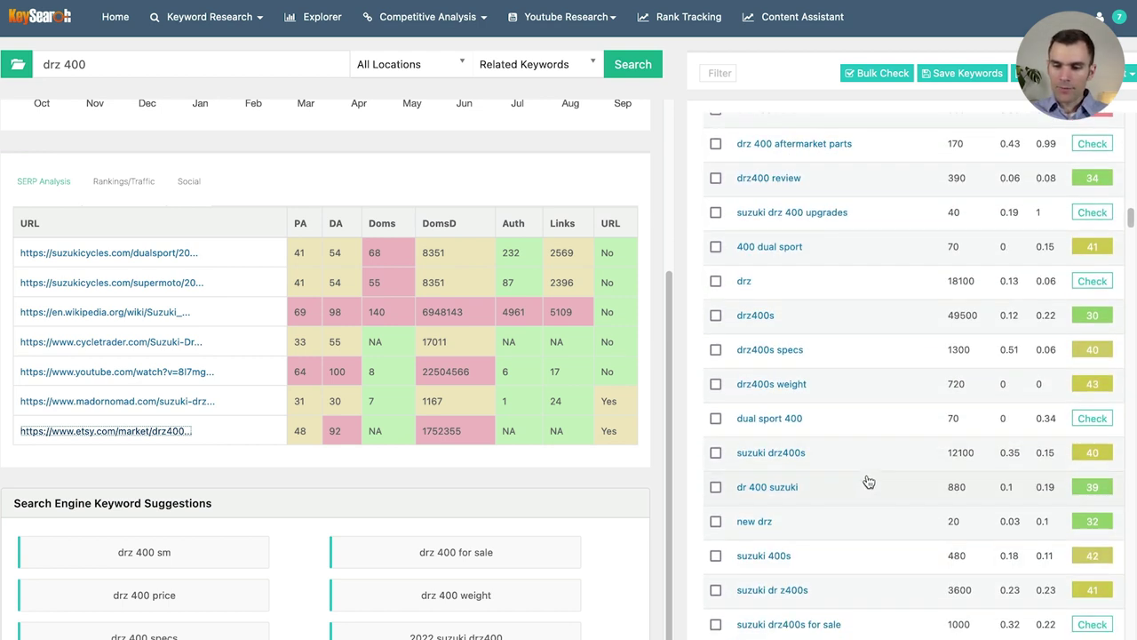
Search KeySearch for related keywords to drz 400 mods and examine its competition score and ranking pages.
{"action": "left_click", "coordinate": [220, 68]}
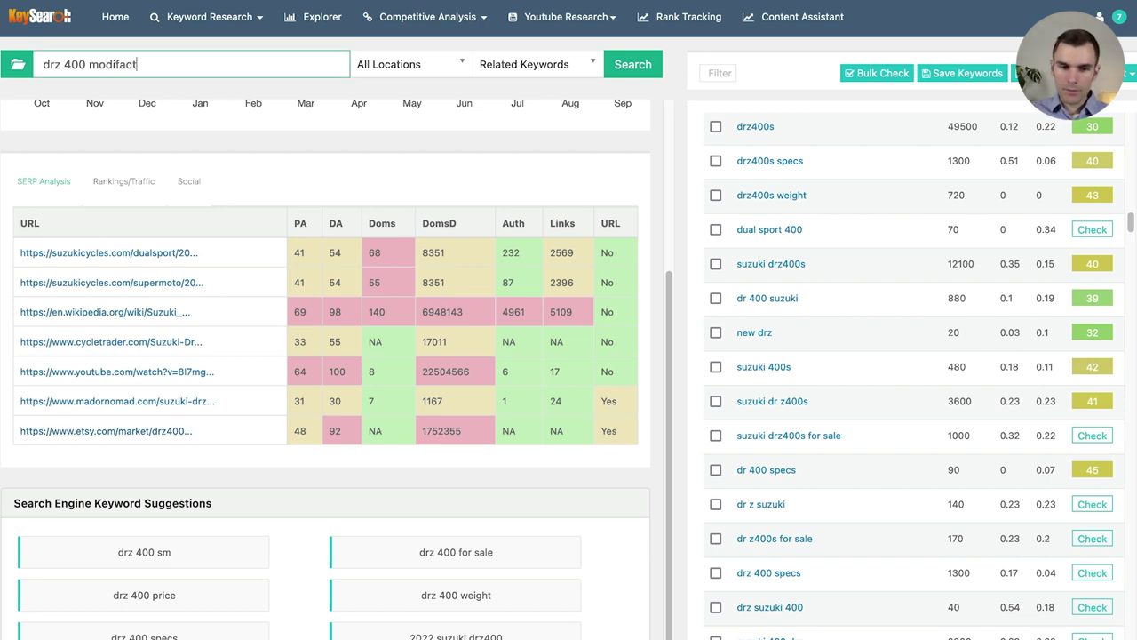
{"action": "type", "text": "modi"}
{"action": "key", "text": "BackSpace"}
{"action": "type", "text": "s"}
{"action": "key", "text": "Return"}
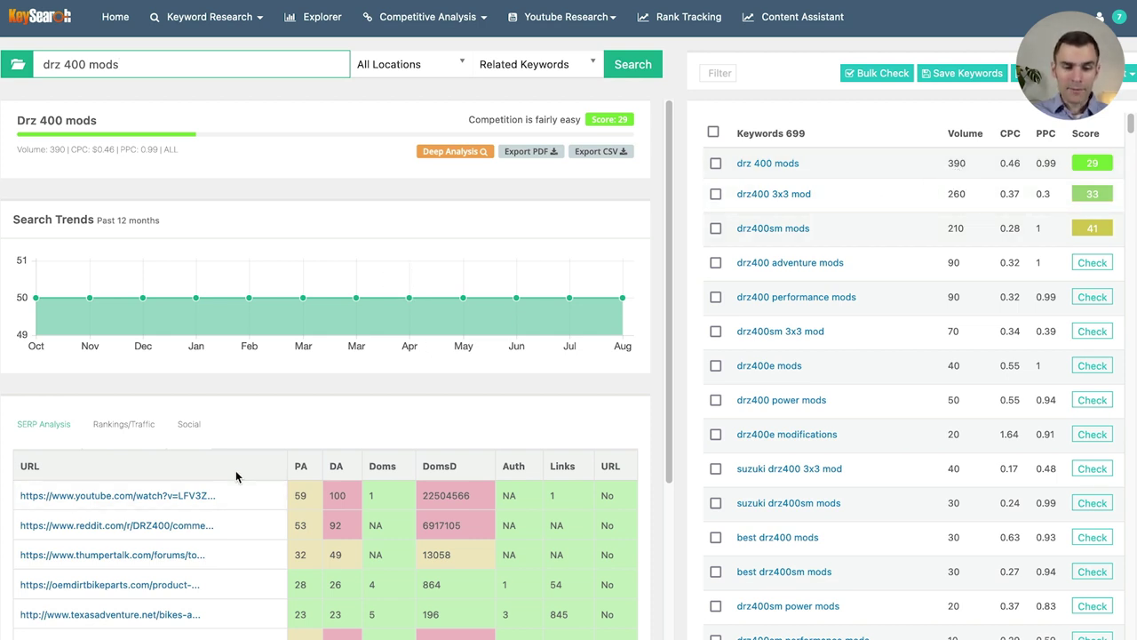
{"action": "scroll", "coordinate": [227, 480], "scroll_direction": "down", "scroll_amount": 1}
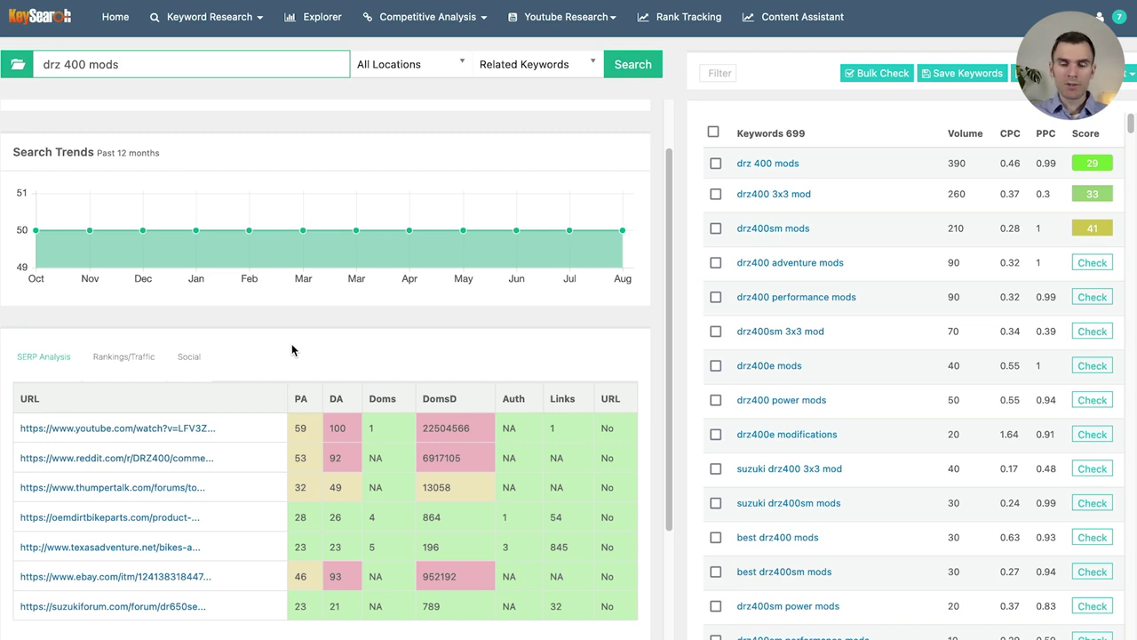
{"action": "scroll", "coordinate": [391, 297], "scroll_direction": "up", "scroll_amount": 2}
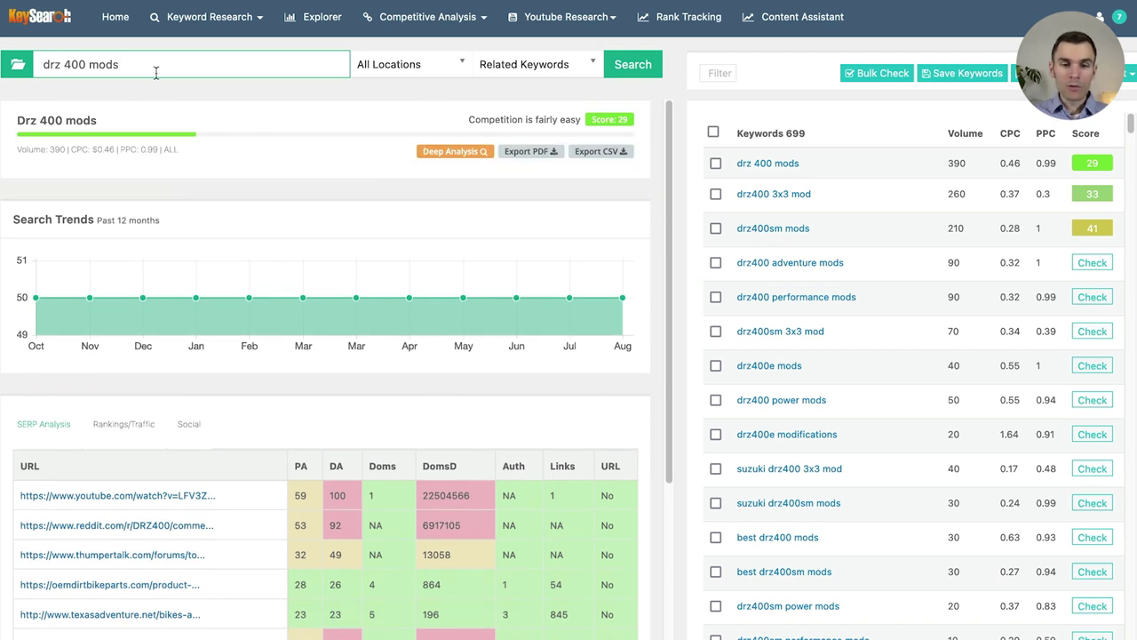
Search KeySearch for related keywords to dual sport.
{"action": "triple_click", "coordinate": [156, 73]}
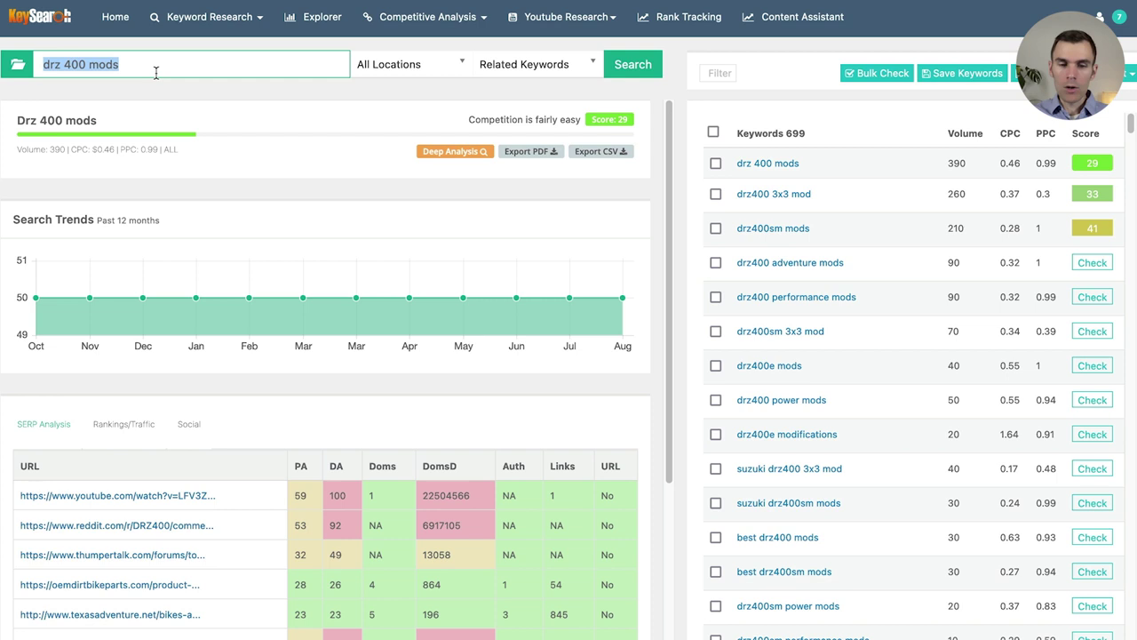
{"action": "type", "text": "dual"}
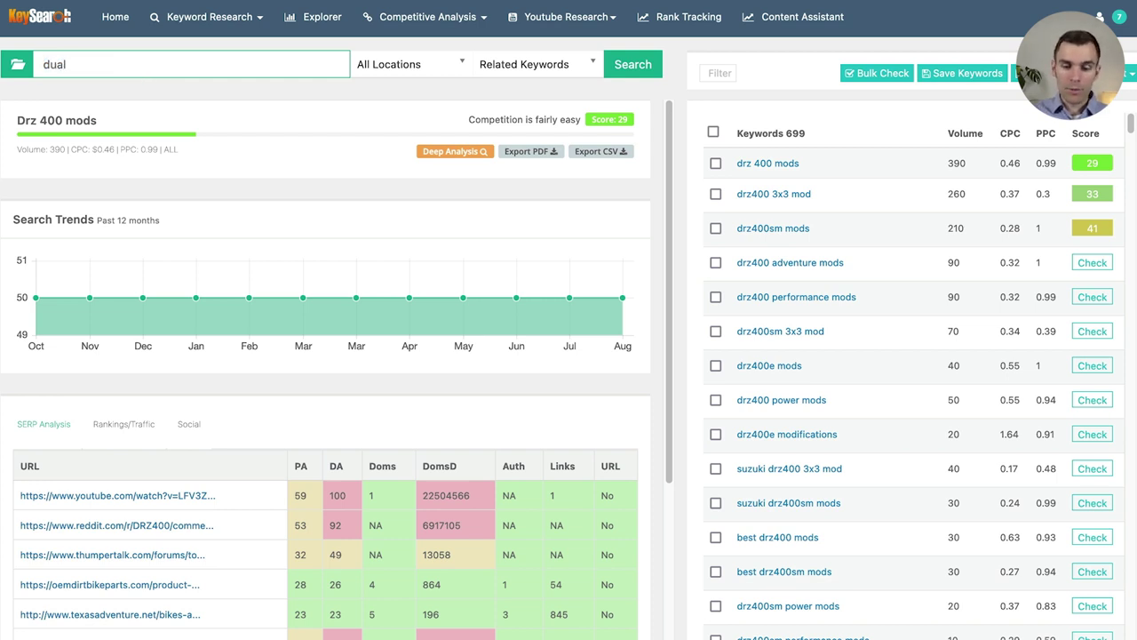
{"action": "type", "text": " sport"}
{"action": "key", "text": "Return"}
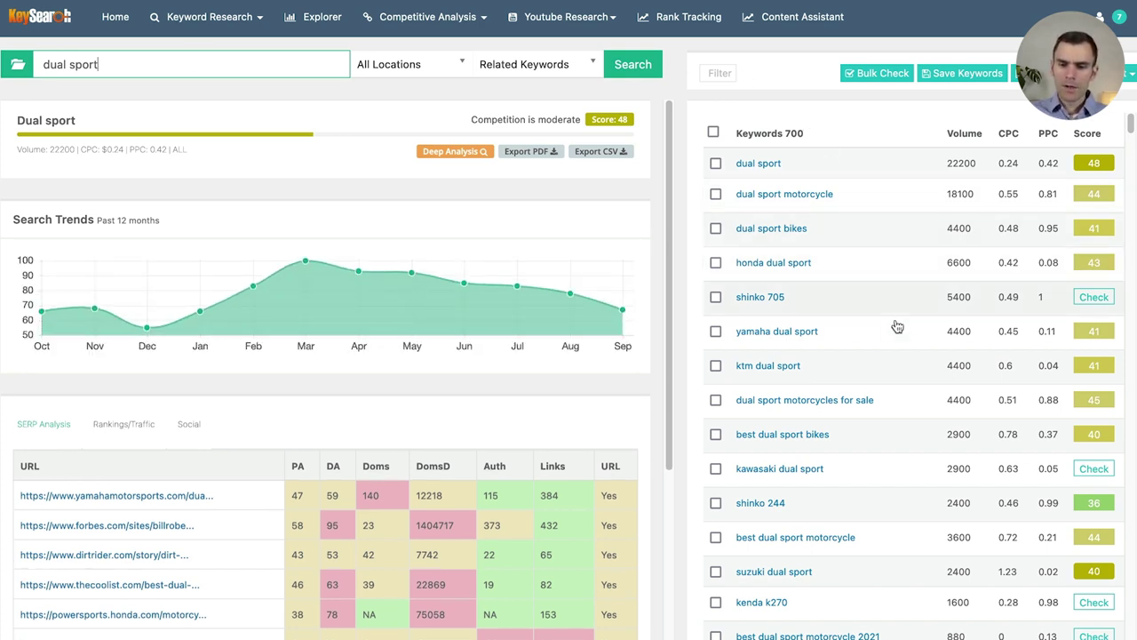
Look through the dual sport related keywords, comparing volumes and scores for brand, engine size, for sale and beginner terms.
{"action": "scroll", "coordinate": [894, 418], "scroll_direction": "down", "scroll_amount": 10}
{"action": "scroll", "coordinate": [898, 400], "scroll_direction": "down", "scroll_amount": 20}
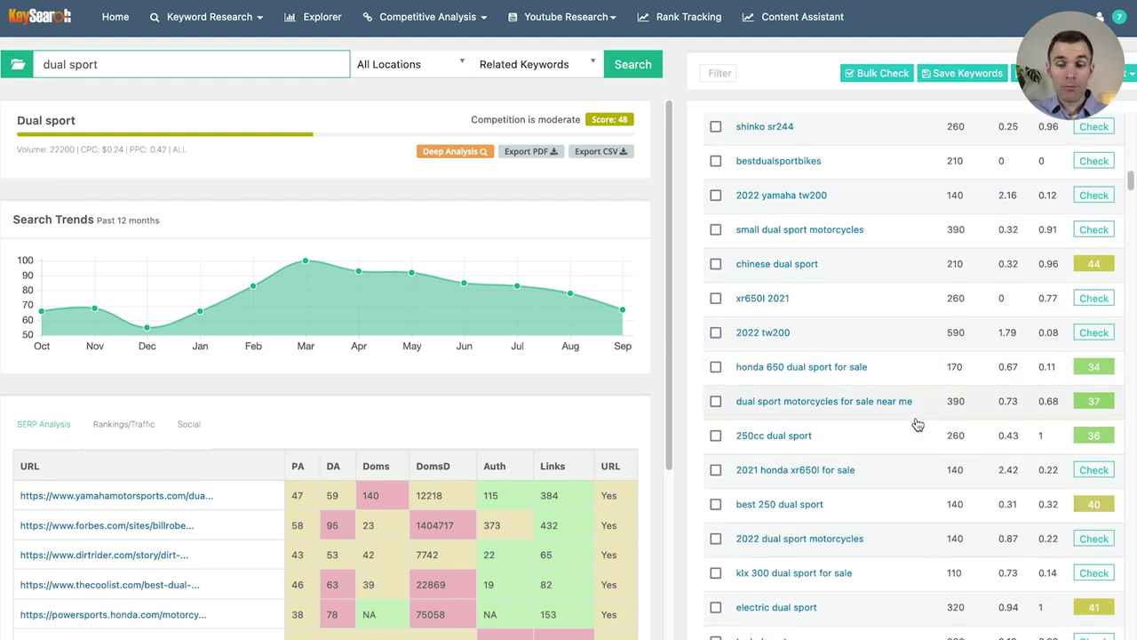
{"action": "scroll", "coordinate": [918, 425], "scroll_direction": "down", "scroll_amount": 10}
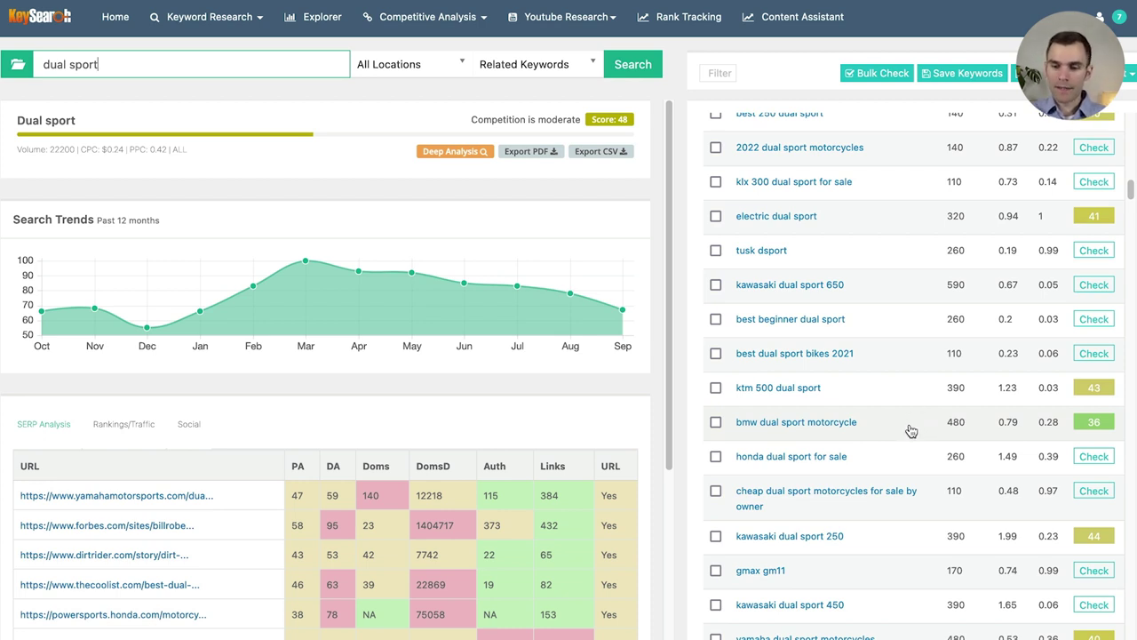
{"action": "scroll", "coordinate": [915, 424], "scroll_direction": "down", "scroll_amount": 15}
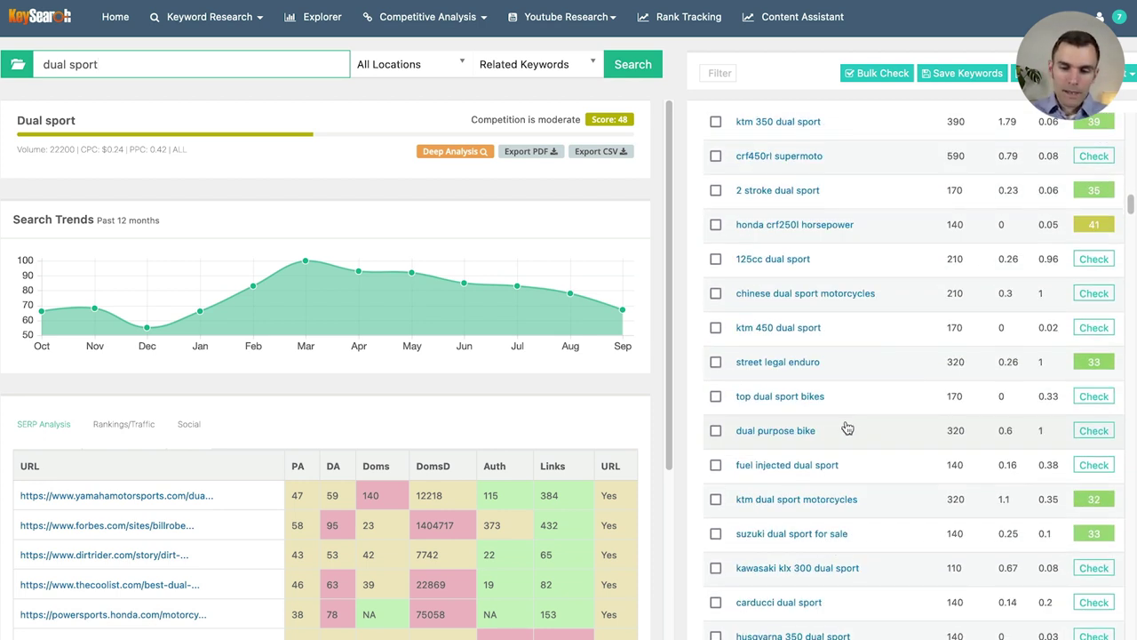
{"action": "scroll", "coordinate": [924, 382], "scroll_direction": "down", "scroll_amount": 4}
{"action": "scroll", "coordinate": [881, 410], "scroll_direction": "down", "scroll_amount": 20}
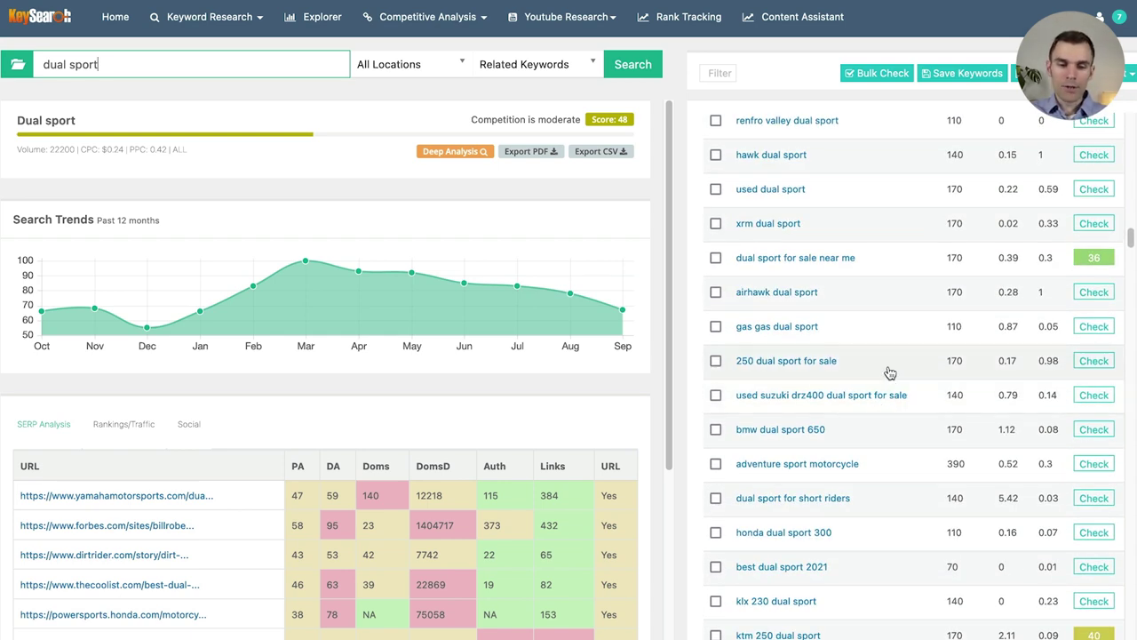
Examine the ranking pages for dual sport, and look further down its related keywords for brand and model terms.
{"action": "scroll", "coordinate": [213, 373], "scroll_direction": "down", "scroll_amount": 3}
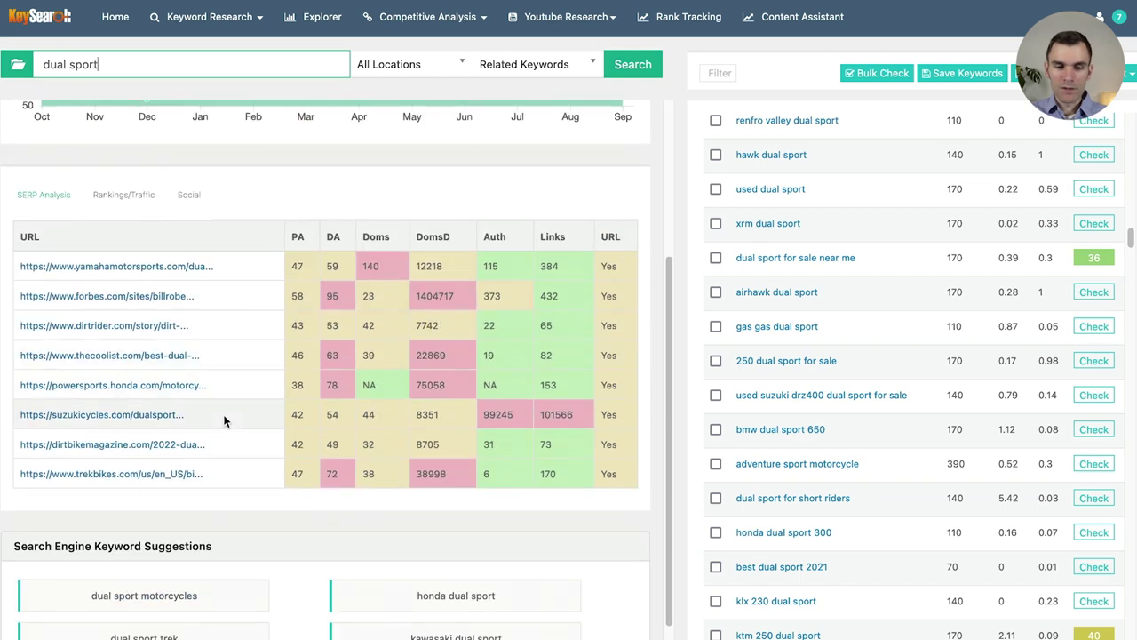
{"action": "type", "text": "w"}
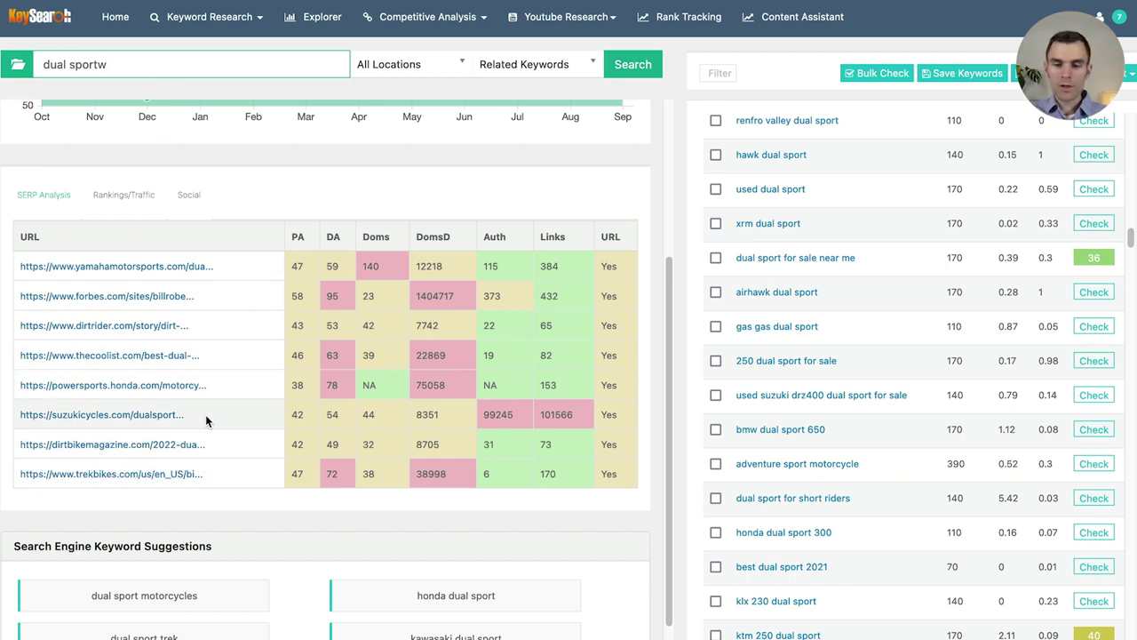
{"action": "scroll", "coordinate": [944, 475], "scroll_direction": "down", "scroll_amount": 7}
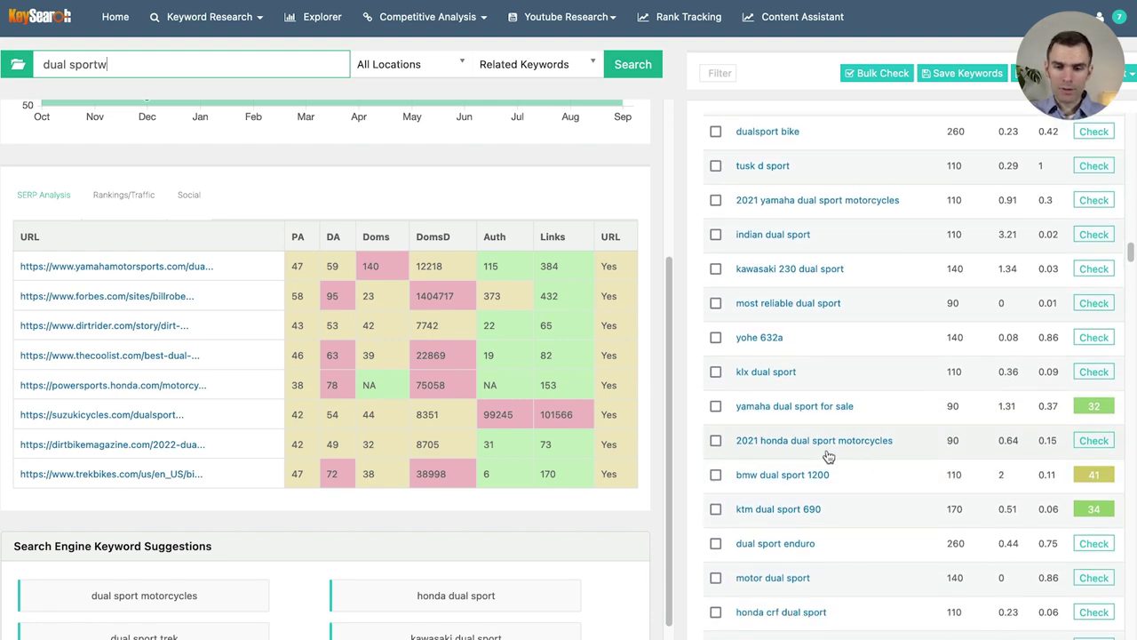
Search KeySearch for related keywords to dual sport travel guide.
{"action": "scroll", "coordinate": [645, 421], "scroll_direction": "up", "scroll_amount": 3}
{"action": "scroll", "coordinate": [791, 451], "scroll_direction": "down", "scroll_amount": 5}
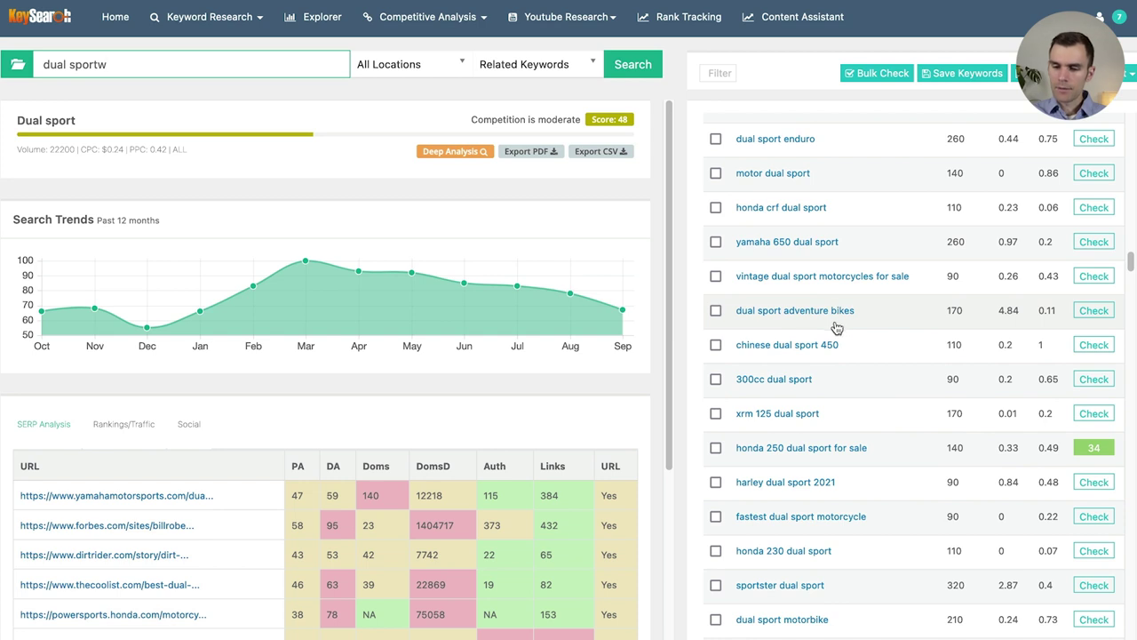
{"action": "scroll", "coordinate": [889, 330], "scroll_direction": "down", "scroll_amount": 8}
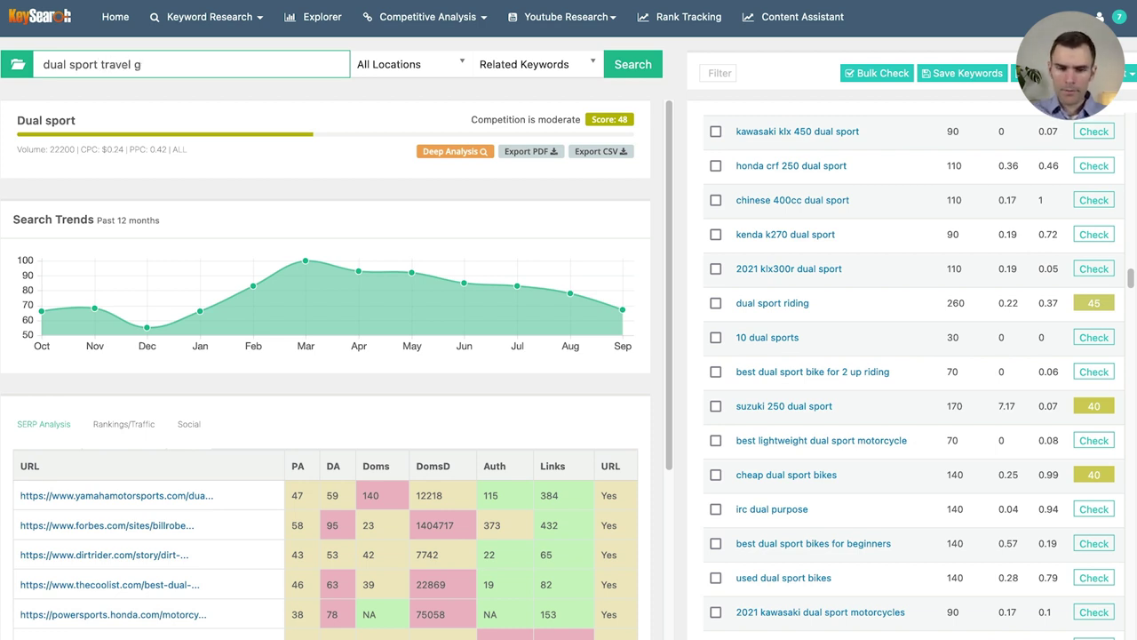
{"action": "key", "text": "Return"}
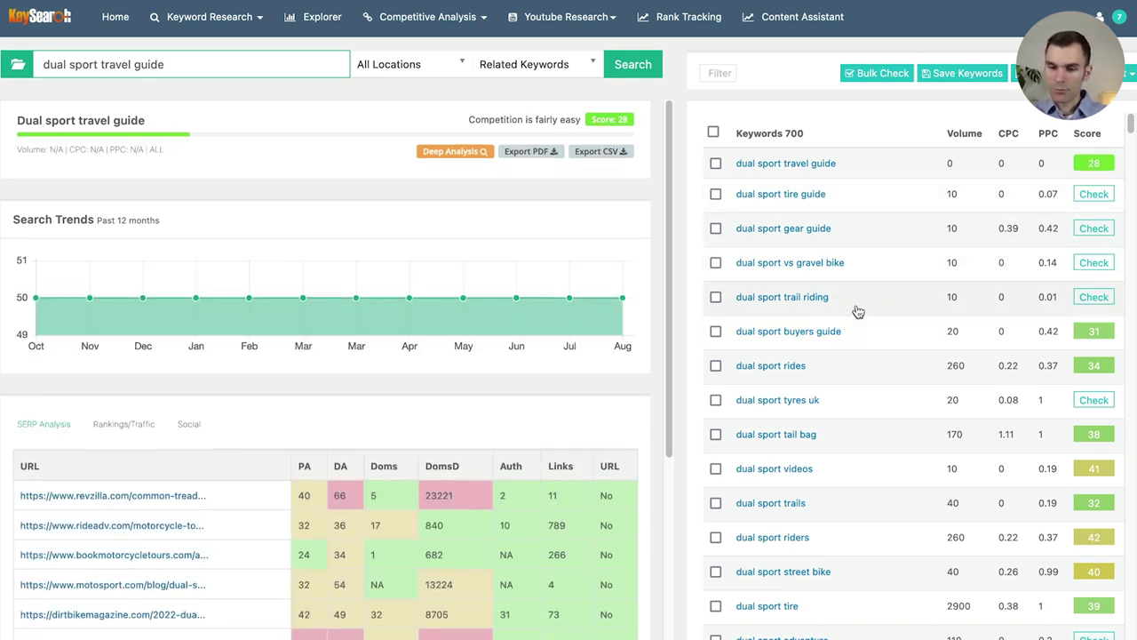
Look through the dual sport travel guide related keywords, comparing volumes and scores for rides, trails, trips and adventure terms.
{"action": "scroll", "coordinate": [876, 314], "scroll_direction": "down", "scroll_amount": 3}
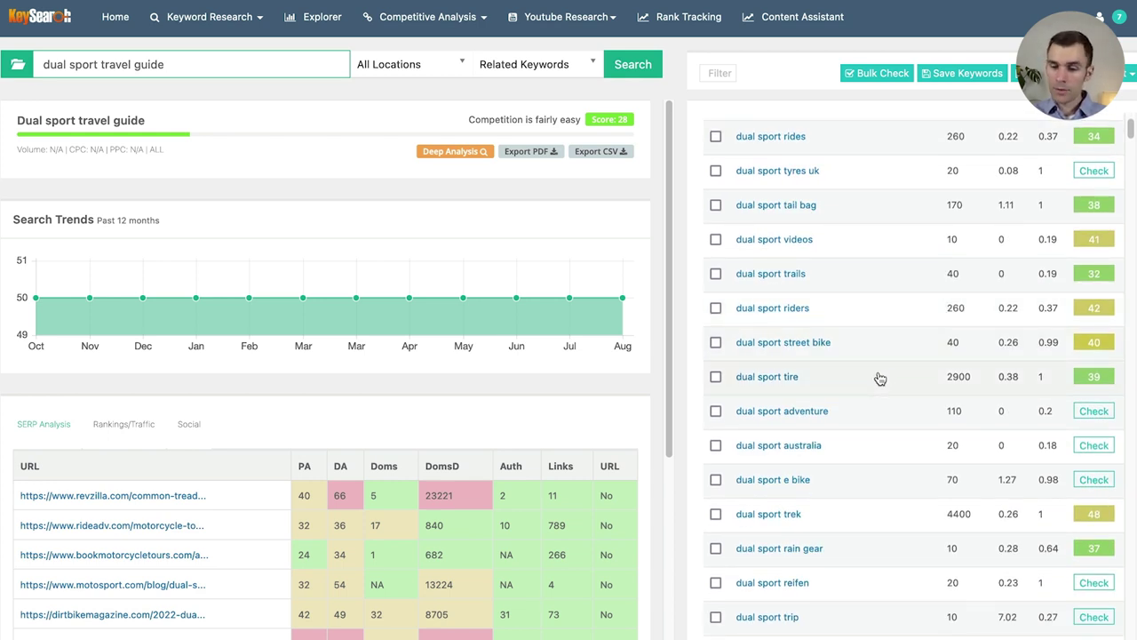
{"action": "scroll", "coordinate": [866, 366], "scroll_direction": "down", "scroll_amount": 3}
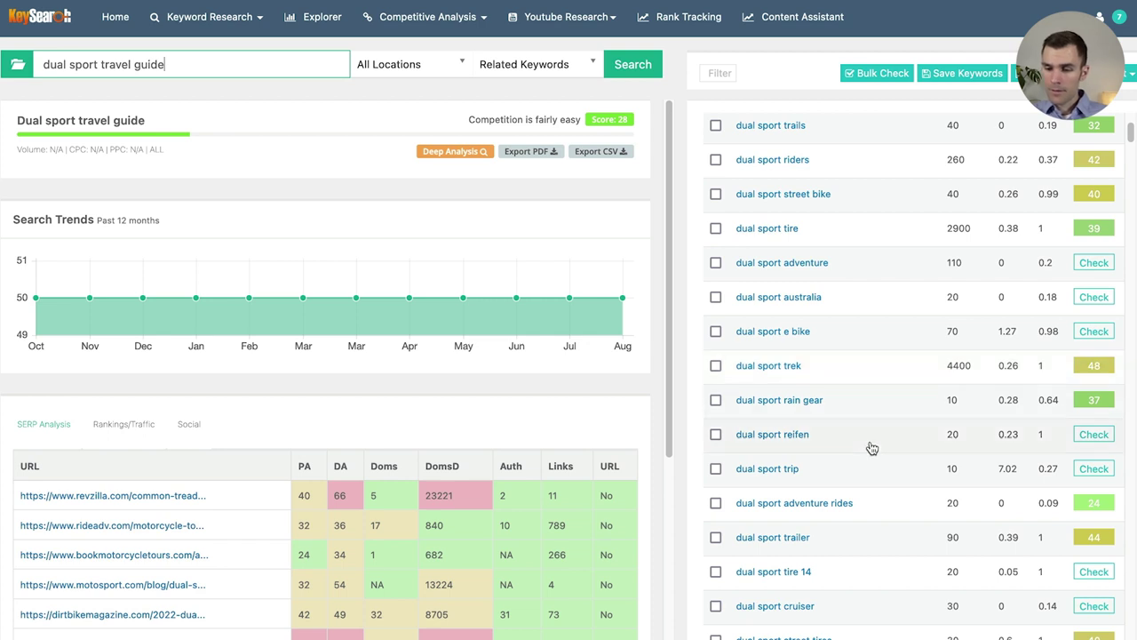
{"action": "scroll", "coordinate": [872, 444], "scroll_direction": "down", "scroll_amount": 1}
{"action": "scroll", "coordinate": [867, 436], "scroll_direction": "down", "scroll_amount": 1}
{"action": "scroll", "coordinate": [826, 424], "scroll_direction": "down", "scroll_amount": 2}
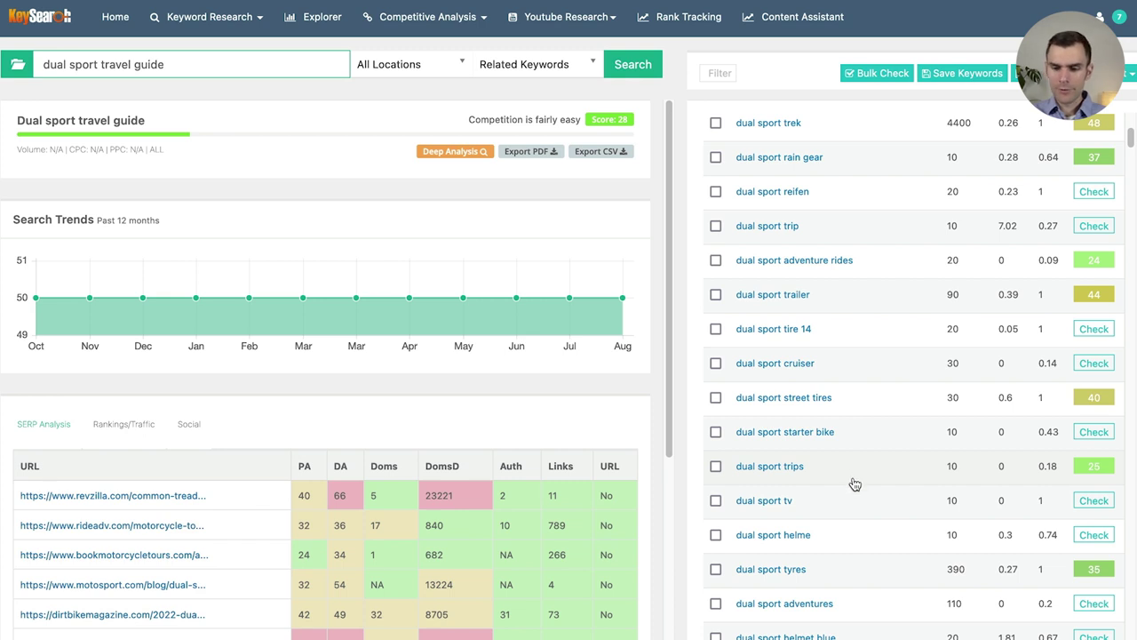
{"action": "scroll", "coordinate": [850, 476], "scroll_direction": "down", "scroll_amount": 2}
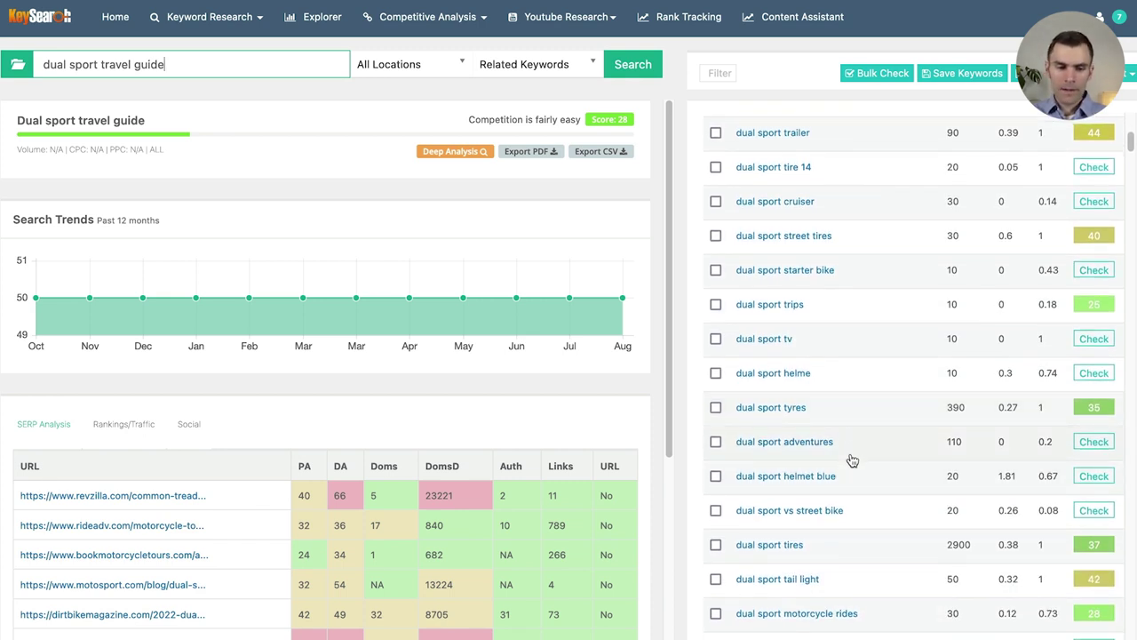
{"action": "scroll", "coordinate": [851, 459], "scroll_direction": "down", "scroll_amount": 1}
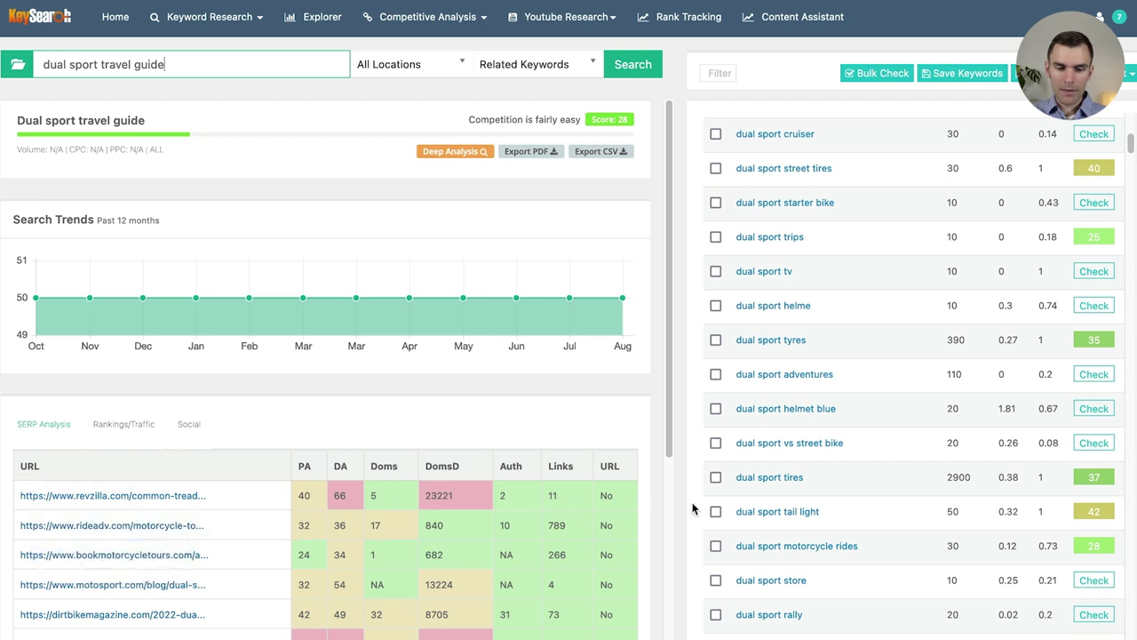
{"action": "scroll", "coordinate": [924, 480], "scroll_direction": "down", "scroll_amount": 5}
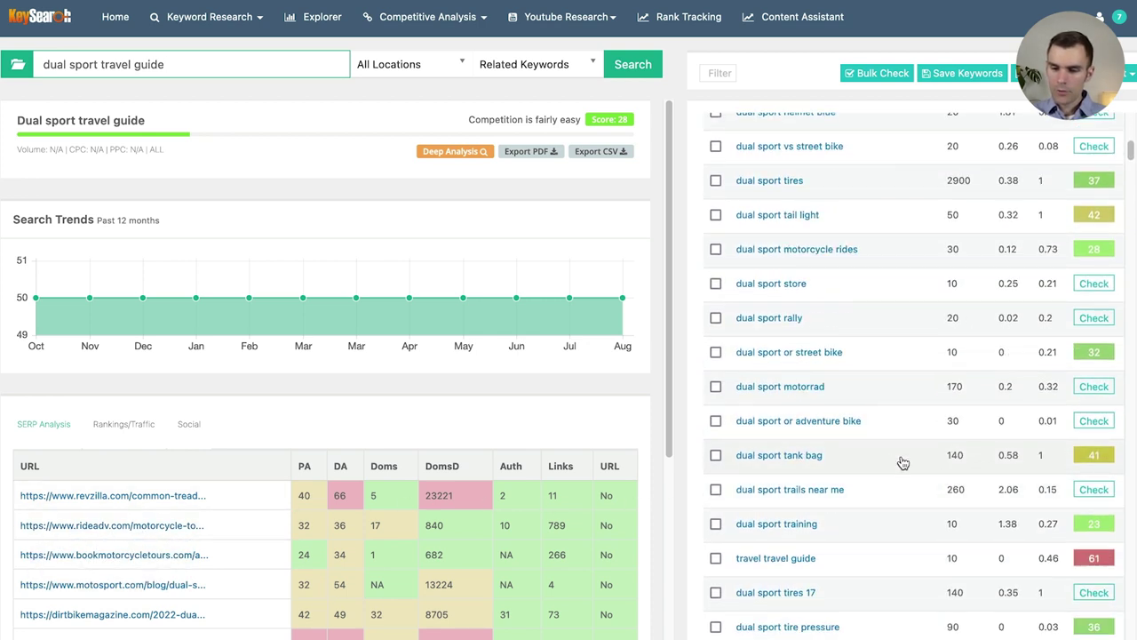
{"action": "scroll", "coordinate": [889, 461], "scroll_direction": "down", "scroll_amount": 1}
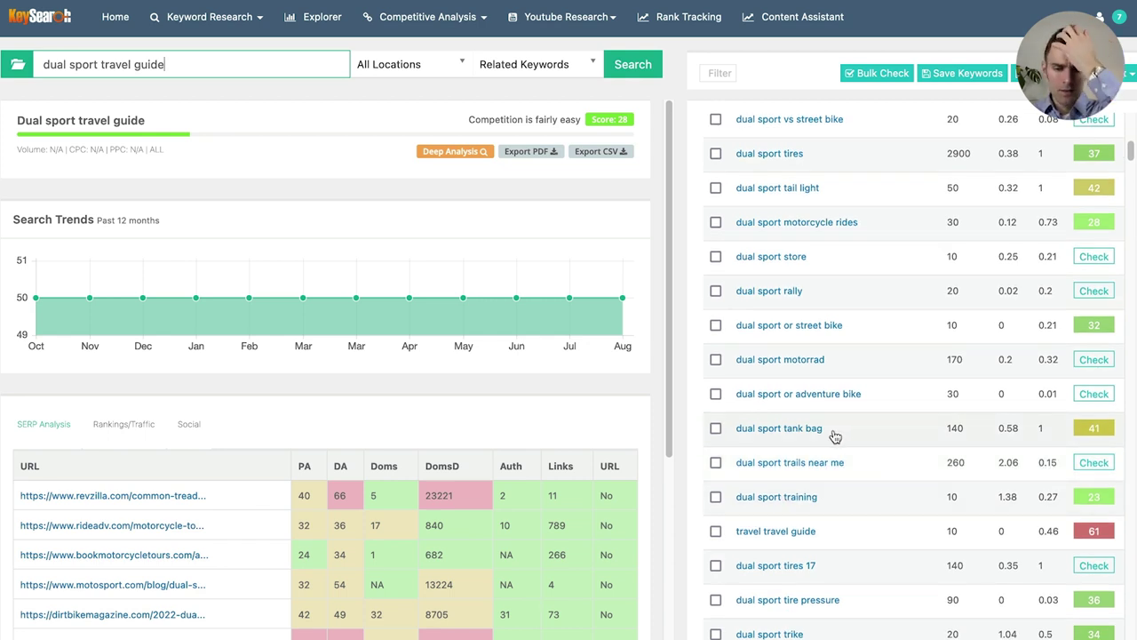
Compare volumes and scores of the gear, helmet, tire and touring terms further down the list, and return to its start.
{"action": "scroll", "coordinate": [871, 444], "scroll_direction": "down", "scroll_amount": 10}
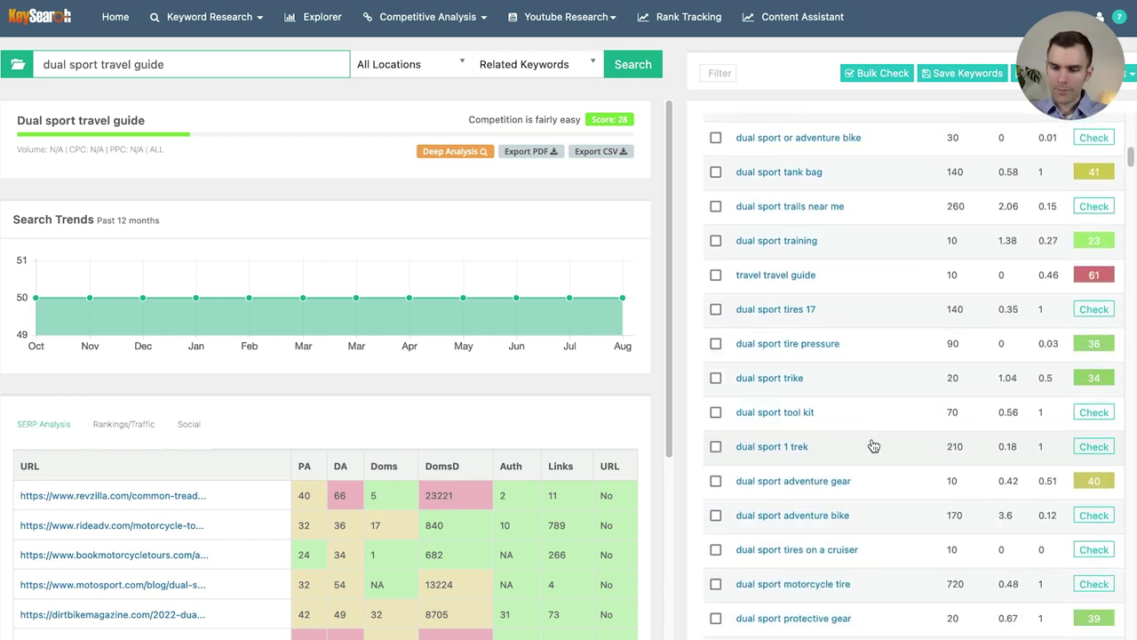
{"action": "scroll", "coordinate": [873, 445], "scroll_direction": "down", "scroll_amount": 3}
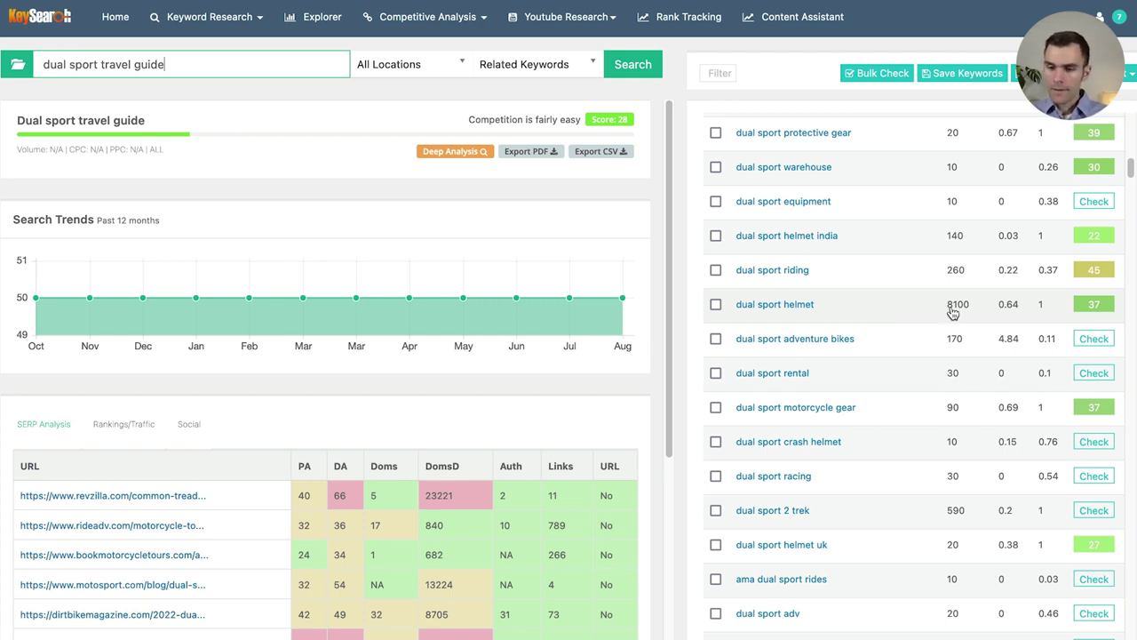
{"action": "scroll", "coordinate": [920, 320], "scroll_direction": "down", "scroll_amount": 5}
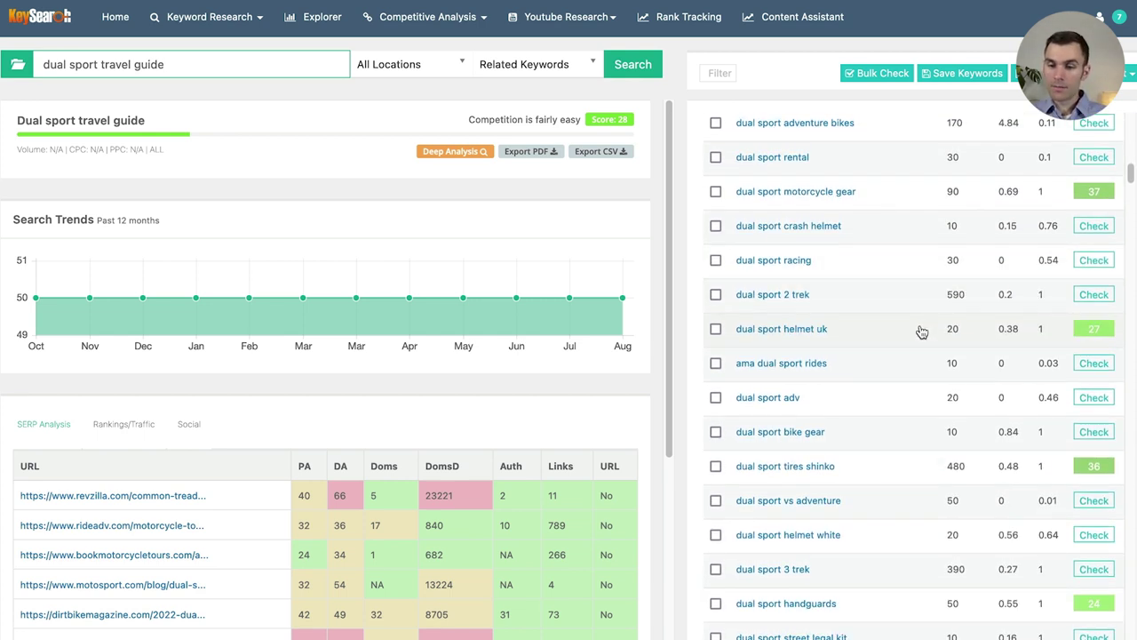
{"action": "scroll", "coordinate": [915, 330], "scroll_direction": "down", "scroll_amount": 2}
{"action": "scroll", "coordinate": [896, 368], "scroll_direction": "down", "scroll_amount": 4}
{"action": "scroll", "coordinate": [896, 366], "scroll_direction": "down", "scroll_amount": 3}
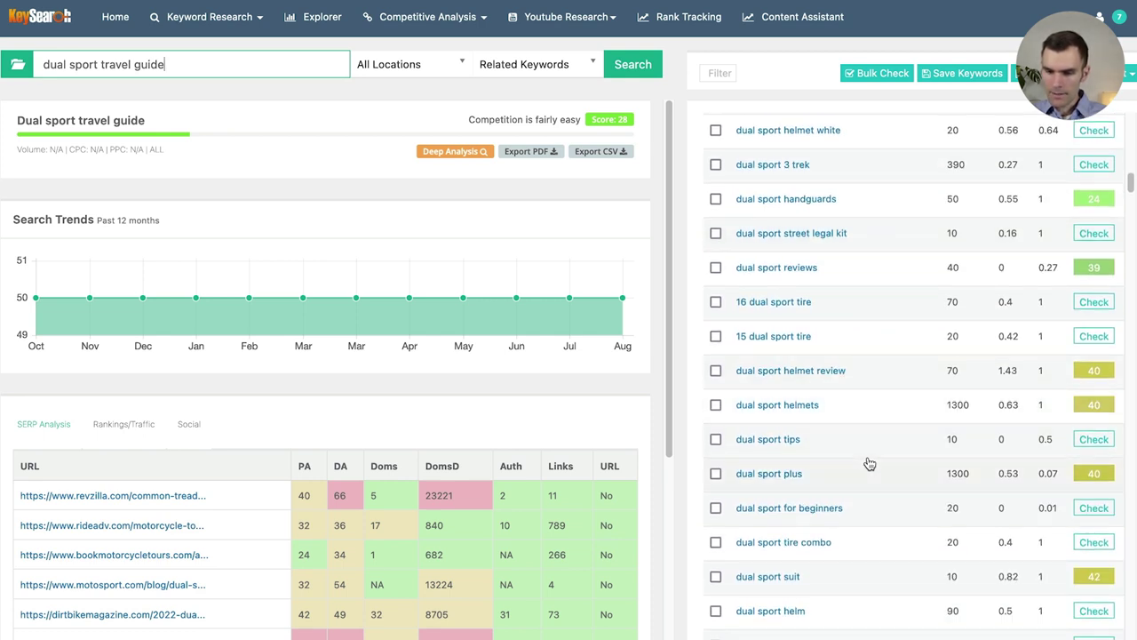
{"action": "scroll", "coordinate": [866, 458], "scroll_direction": "down", "scroll_amount": 2}
{"action": "scroll", "coordinate": [866, 457], "scroll_direction": "down", "scroll_amount": 4}
{"action": "scroll", "coordinate": [880, 475], "scroll_direction": "down", "scroll_amount": 4}
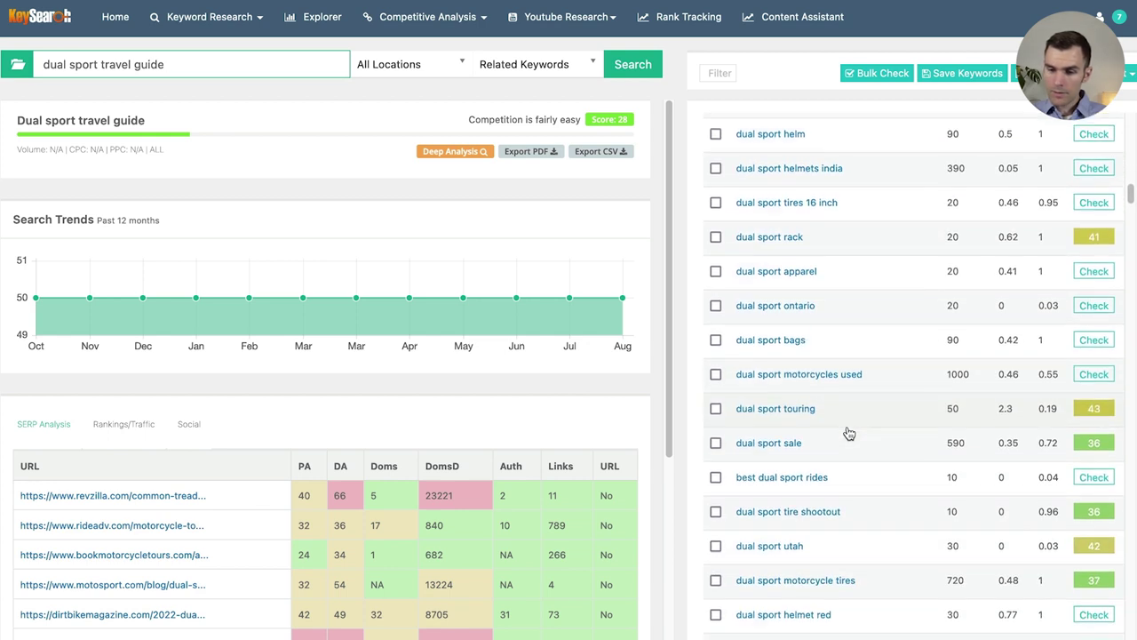
{"action": "scroll", "coordinate": [848, 434], "scroll_direction": "down", "scroll_amount": 9}
{"action": "scroll", "coordinate": [851, 429], "scroll_direction": "down", "scroll_amount": 10}
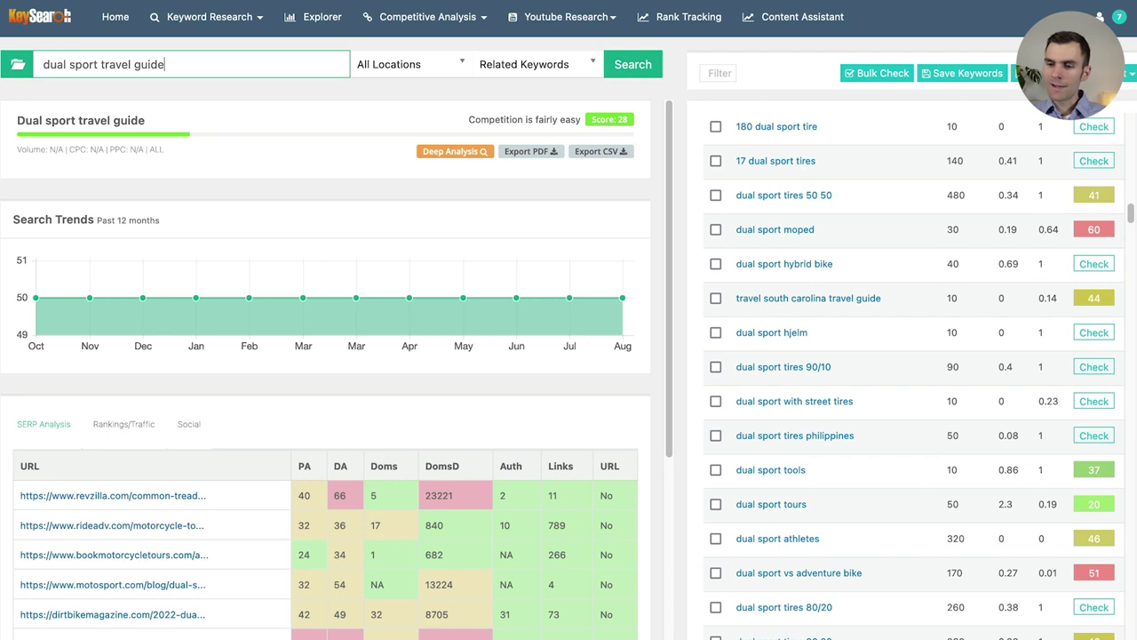
{"action": "left_click_drag", "start_coordinate": [1133, 217], "coordinate": [1130, 123]}
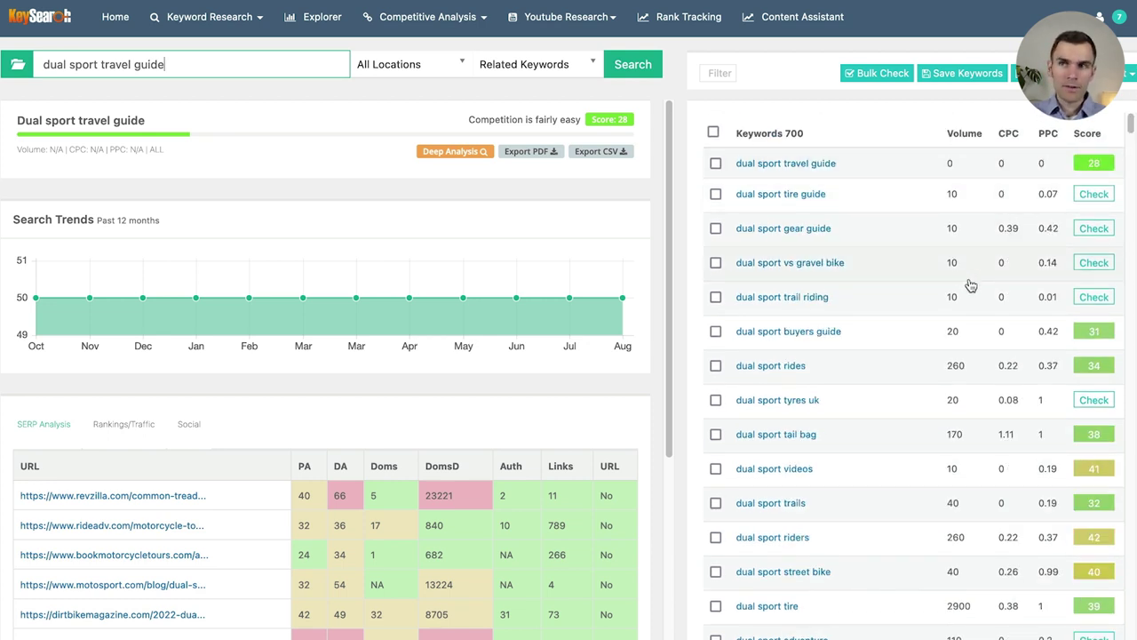
Replace the dual sport travel guide query with rc cars and search for its related keywords.
{"action": "key", "text": "ctrl+shift+Left"}
{"action": "key", "text": "ctrl+shift+Left"}
{"action": "key", "text": "ctrl+shift+Left"}
{"action": "key", "text": "ctrl+shift+Left"}
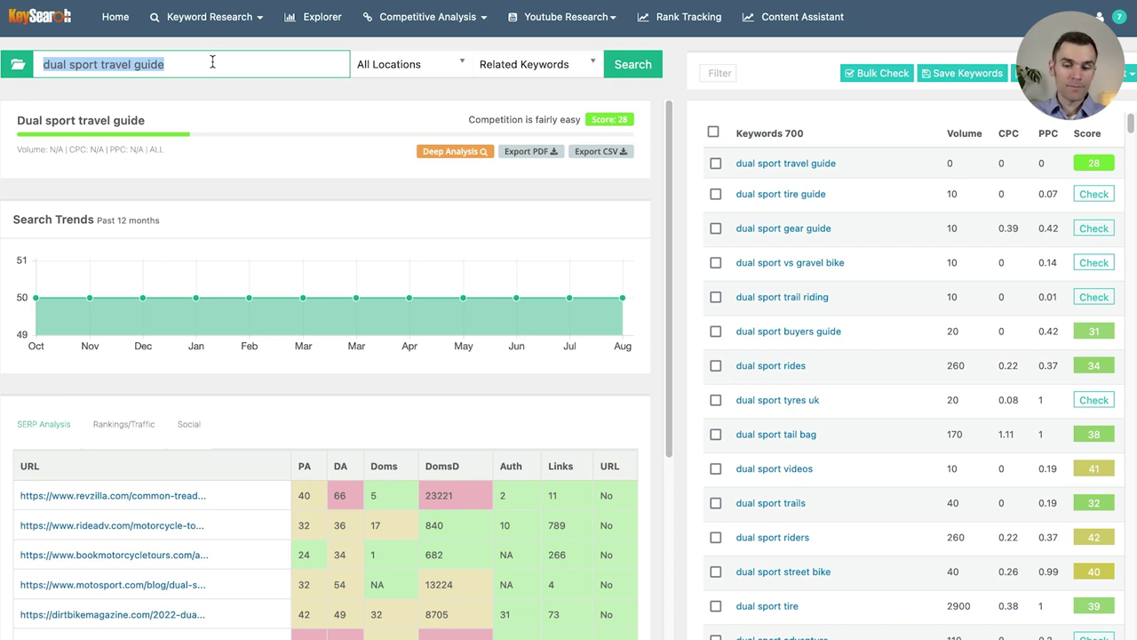
{"action": "key", "text": "BackSpace"}
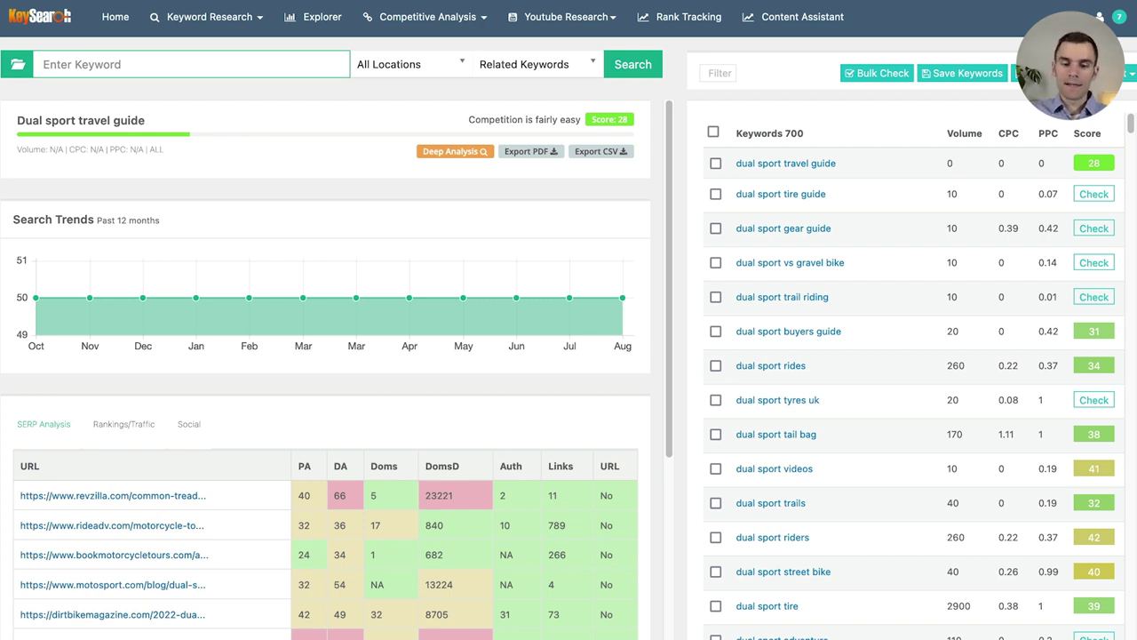
{"action": "type", "text": "rc"}
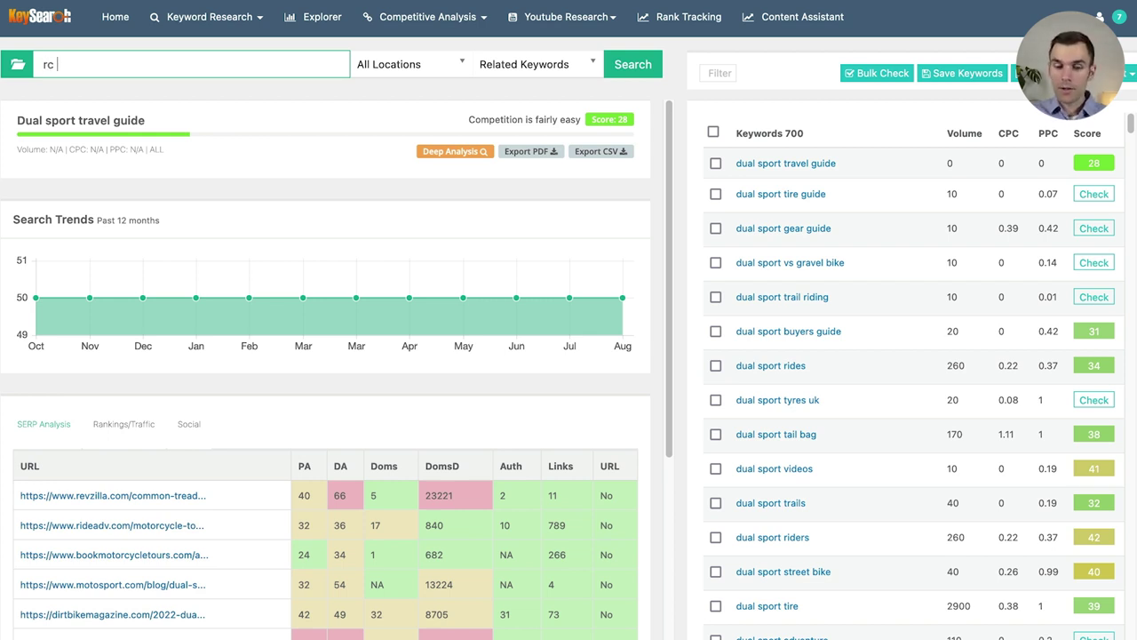
{"action": "key", "text": "Return"}
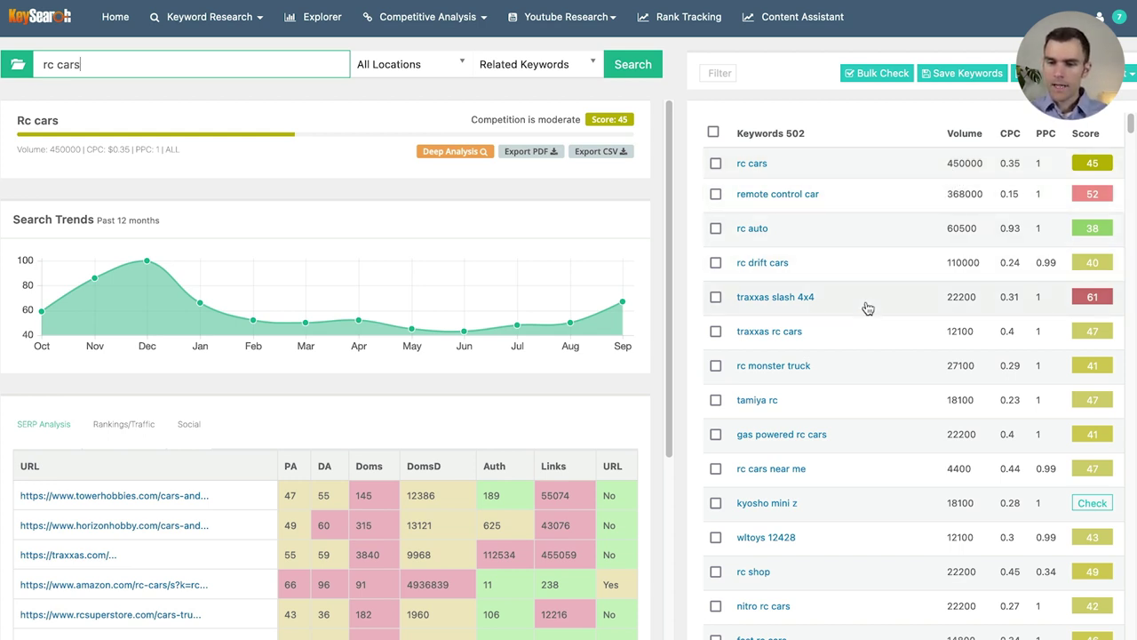
Look through the rc cars related keywords, comparing volumes and scores for brand, model, price and vehicle type terms.
{"action": "scroll", "coordinate": [863, 302], "scroll_direction": "down", "scroll_amount": 3}
{"action": "scroll", "coordinate": [737, 229], "scroll_direction": "up", "scroll_amount": 1}
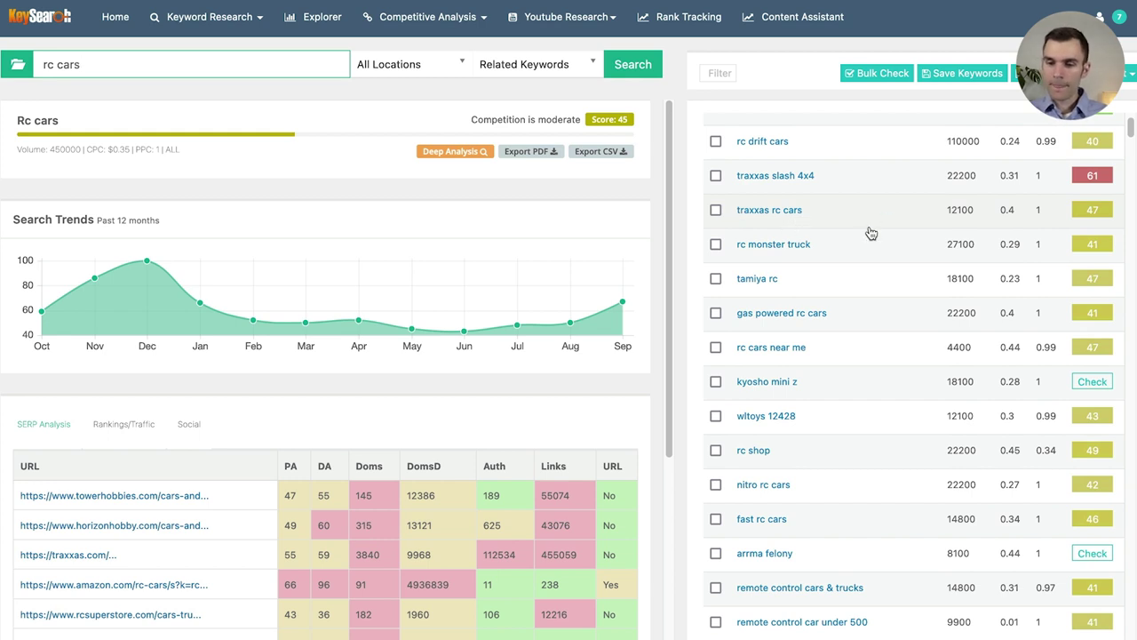
{"action": "scroll", "coordinate": [868, 234], "scroll_direction": "down", "scroll_amount": 2}
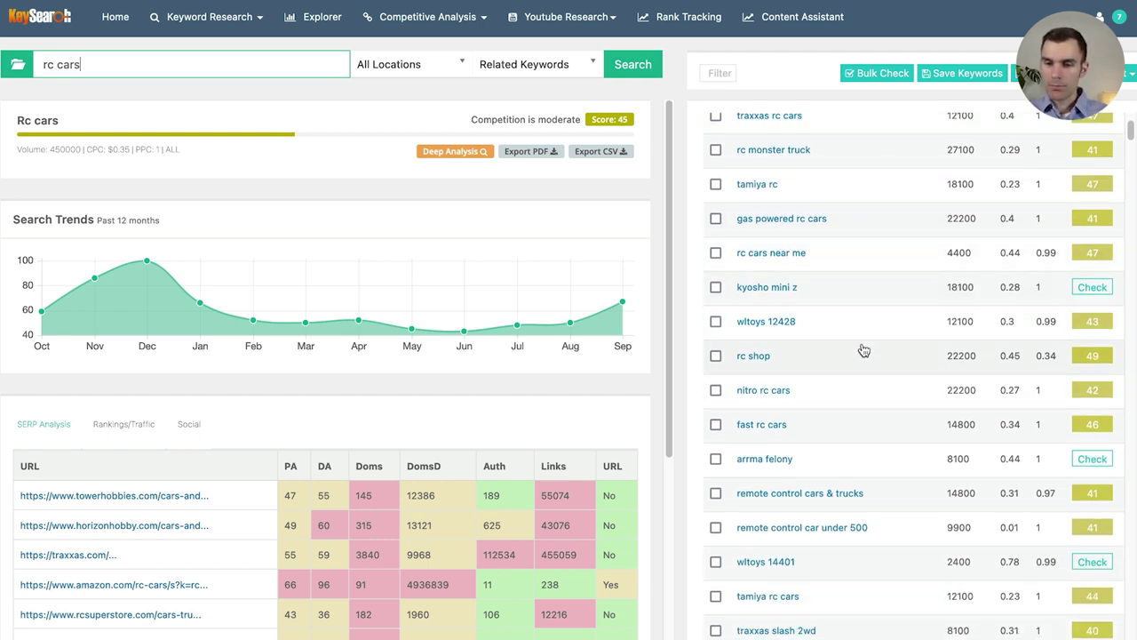
{"action": "scroll", "coordinate": [786, 306], "scroll_direction": "down", "scroll_amount": 3}
{"action": "scroll", "coordinate": [787, 321], "scroll_direction": "down", "scroll_amount": 2}
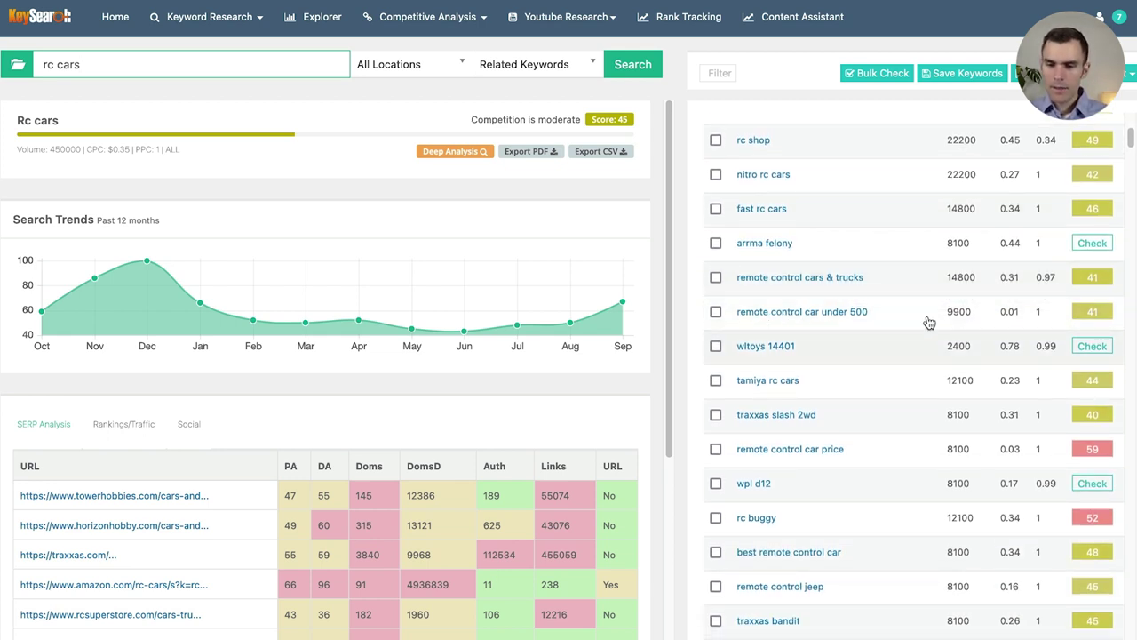
{"action": "scroll", "coordinate": [863, 325], "scroll_direction": "down", "scroll_amount": 4}
{"action": "scroll", "coordinate": [866, 324], "scroll_direction": "down", "scroll_amount": 2}
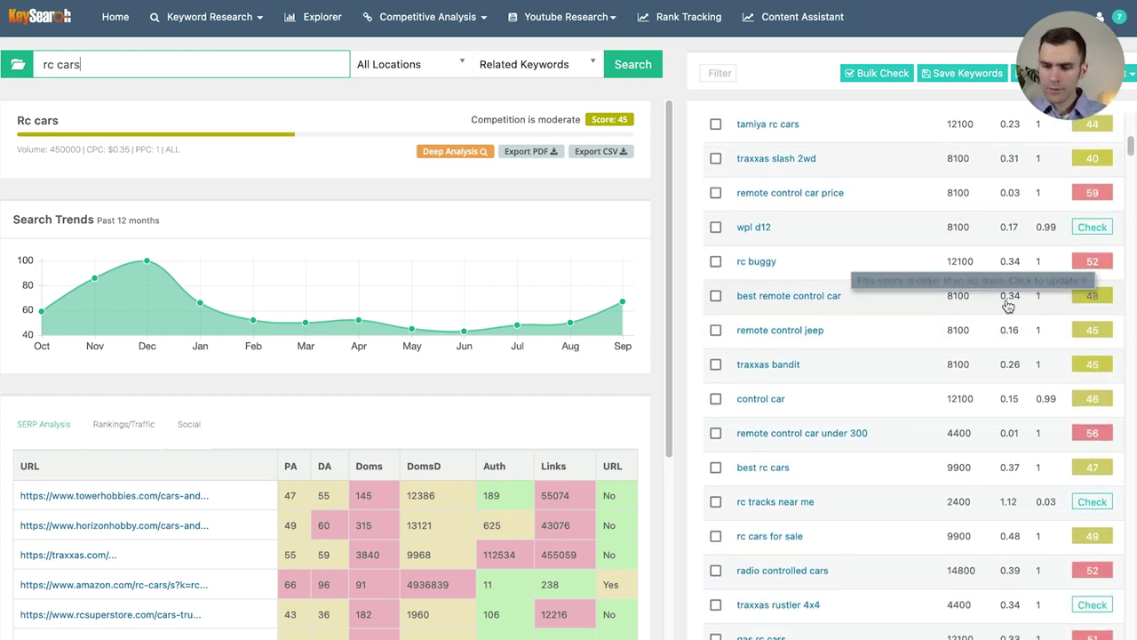
{"action": "scroll", "coordinate": [942, 321], "scroll_direction": "down", "scroll_amount": 9}
{"action": "scroll", "coordinate": [946, 325], "scroll_direction": "down", "scroll_amount": 11}
{"action": "scroll", "coordinate": [1022, 308], "scroll_direction": "down", "scroll_amount": 8}
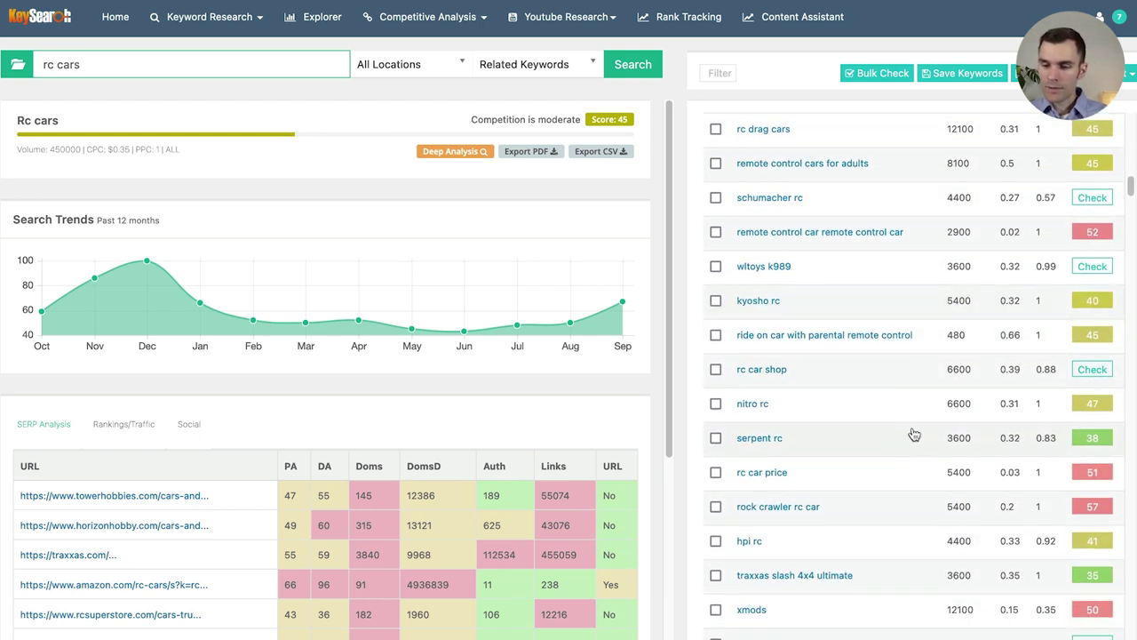
{"action": "scroll", "coordinate": [993, 400], "scroll_direction": "down", "scroll_amount": 4}
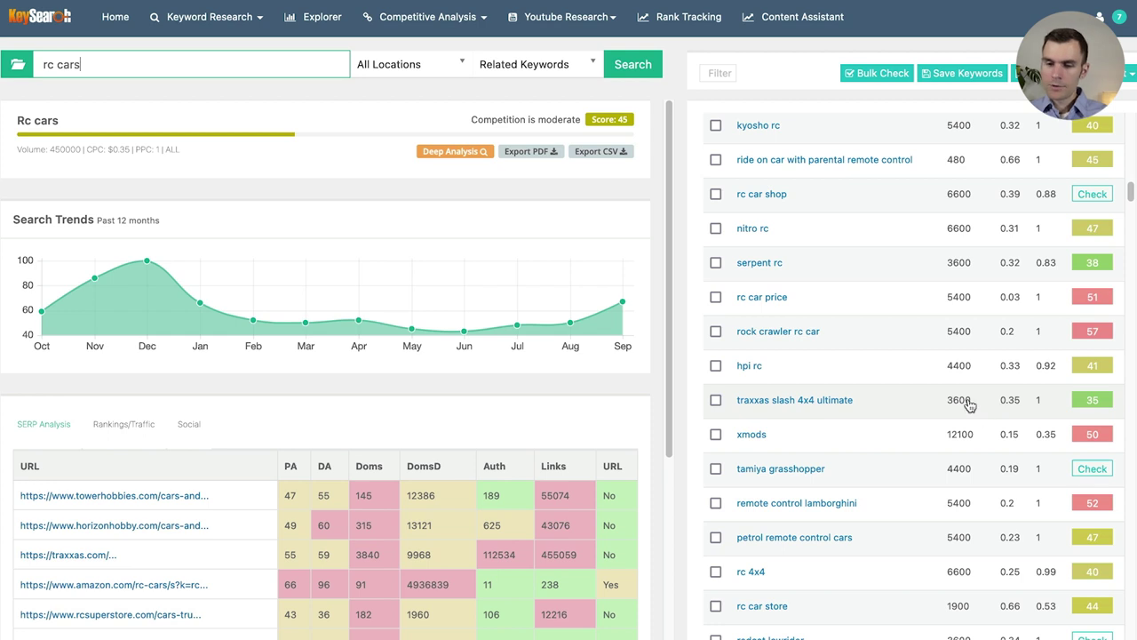
{"action": "scroll", "coordinate": [978, 406], "scroll_direction": "down", "scroll_amount": 7}
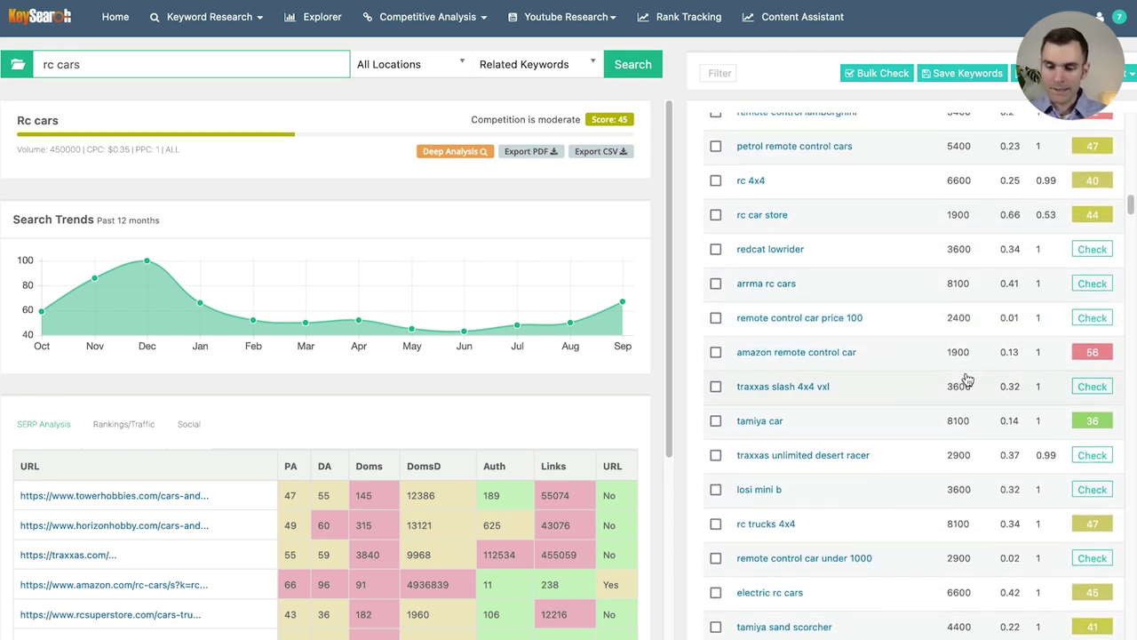
{"action": "scroll", "coordinate": [977, 378], "scroll_direction": "down", "scroll_amount": 5}
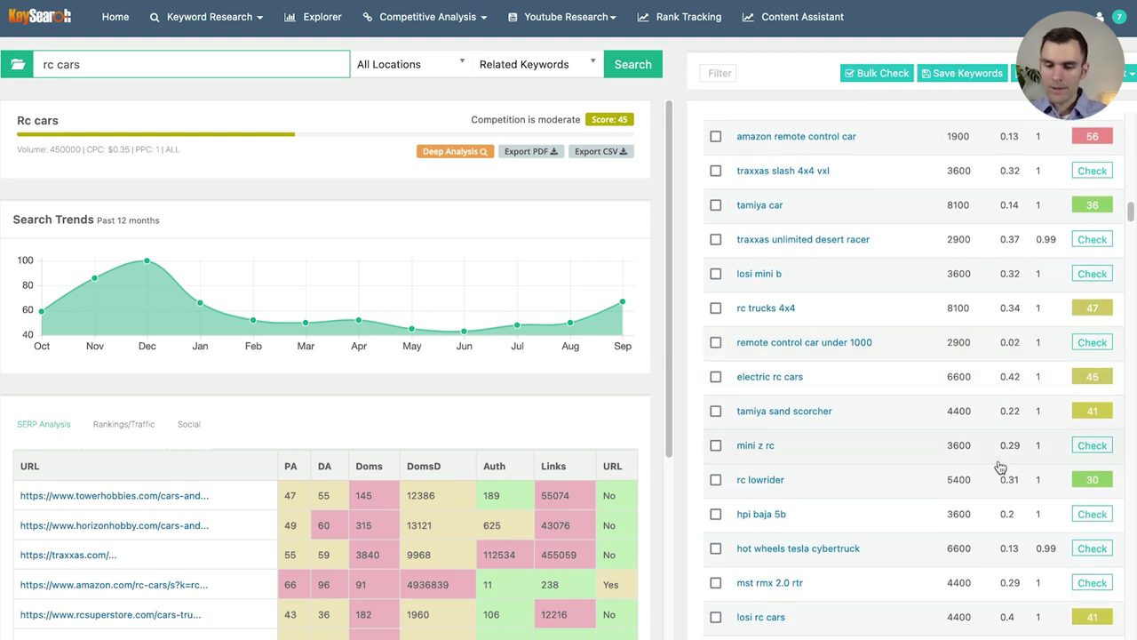
{"action": "scroll", "coordinate": [986, 453], "scroll_direction": "down", "scroll_amount": 7}
{"action": "scroll", "coordinate": [978, 500], "scroll_direction": "down", "scroll_amount": 6}
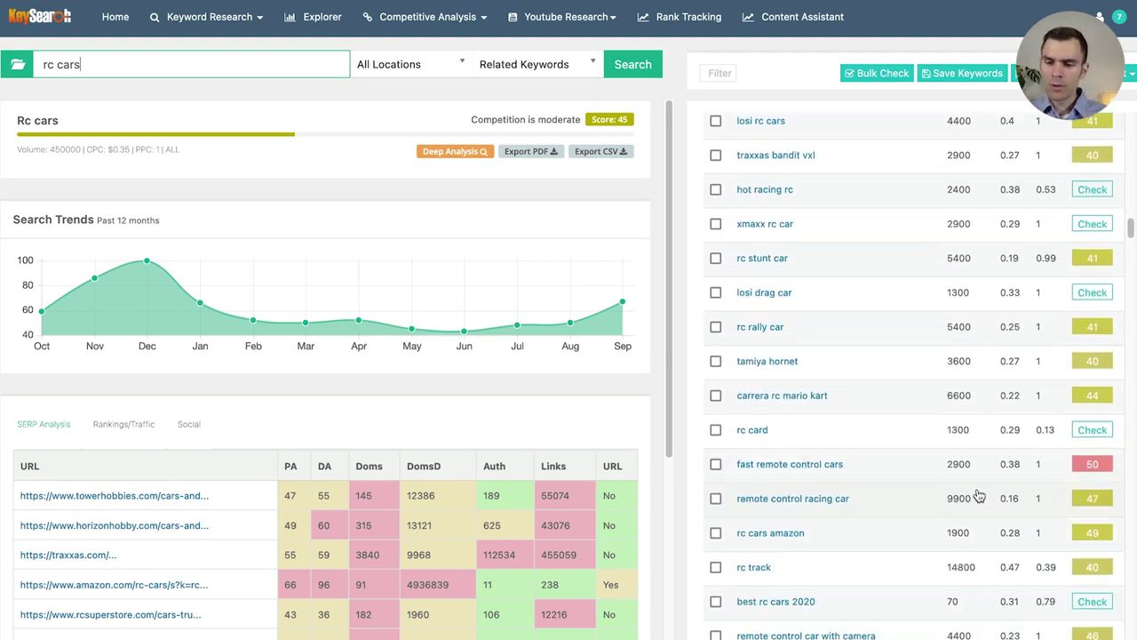
Look further down the rc cars related keywords and check the competition score and ranking pages for best rc drift cars.
{"action": "scroll", "coordinate": [972, 489], "scroll_direction": "down", "scroll_amount": 20}
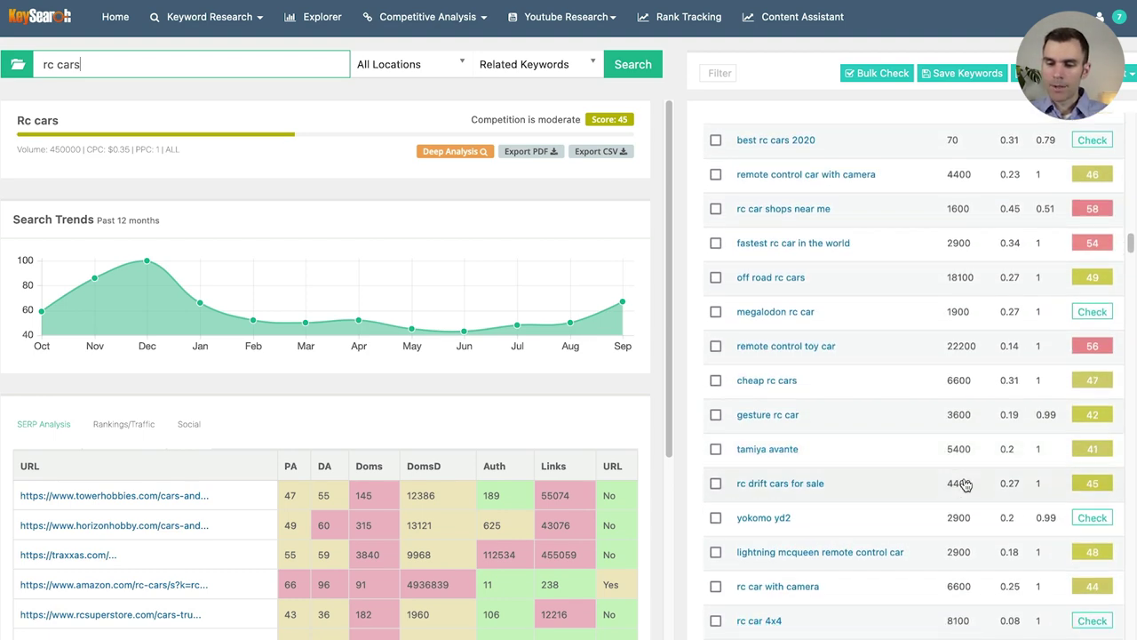
{"action": "scroll", "coordinate": [863, 432], "scroll_direction": "down", "scroll_amount": 2}
{"action": "scroll", "coordinate": [863, 432], "scroll_direction": "down", "scroll_amount": 4}
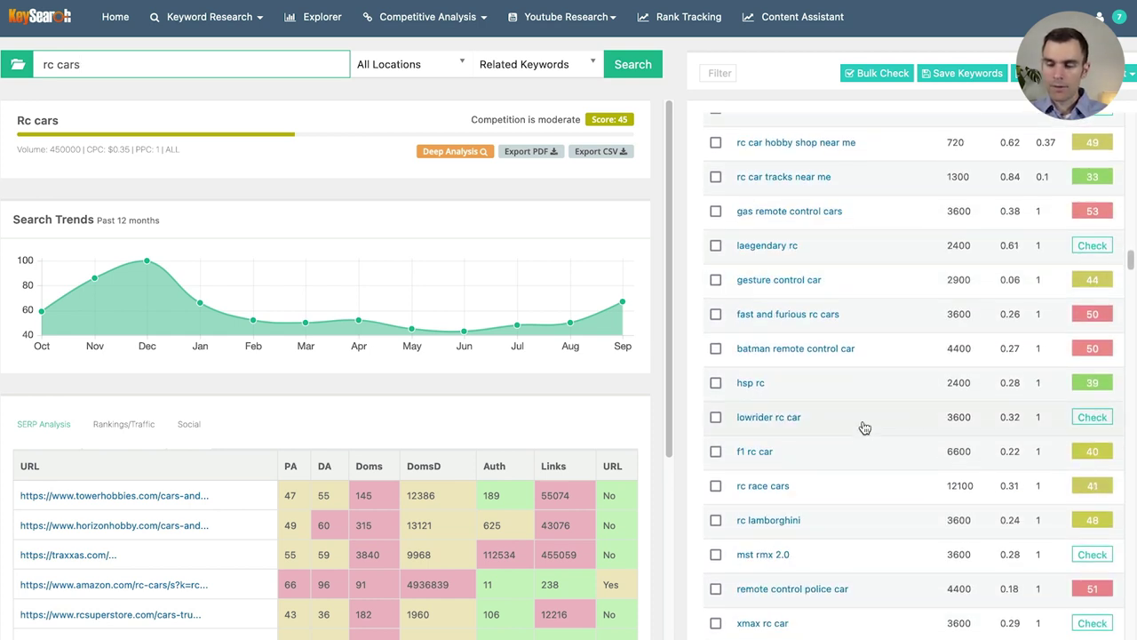
{"action": "scroll", "coordinate": [883, 378], "scroll_direction": "down", "scroll_amount": 12}
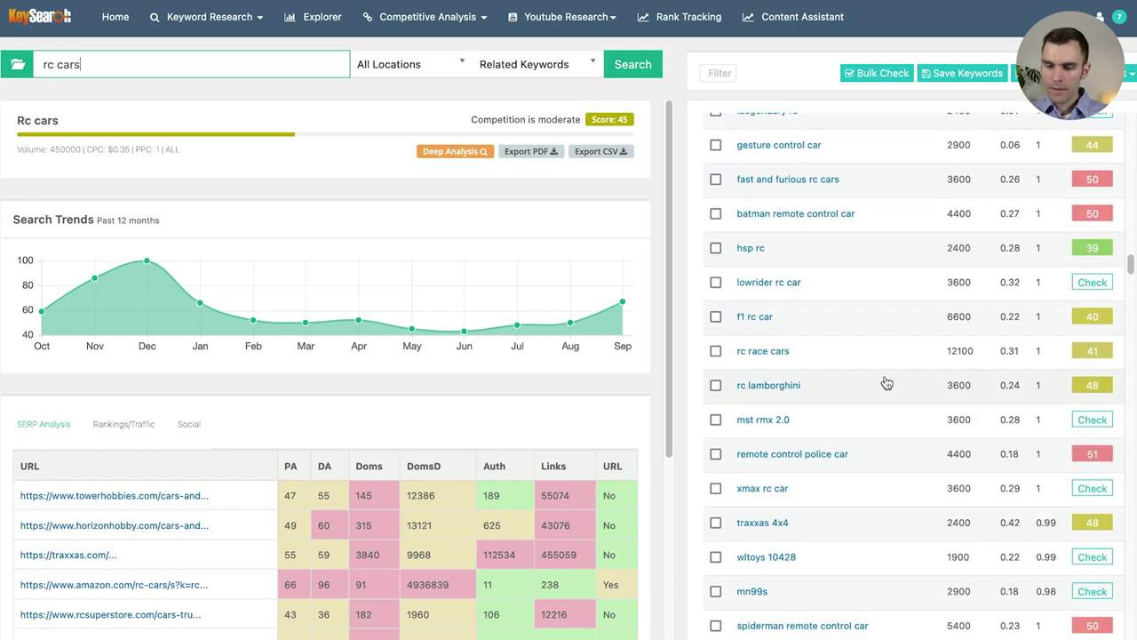
{"action": "scroll", "coordinate": [856, 477], "scroll_direction": "down", "scroll_amount": 6}
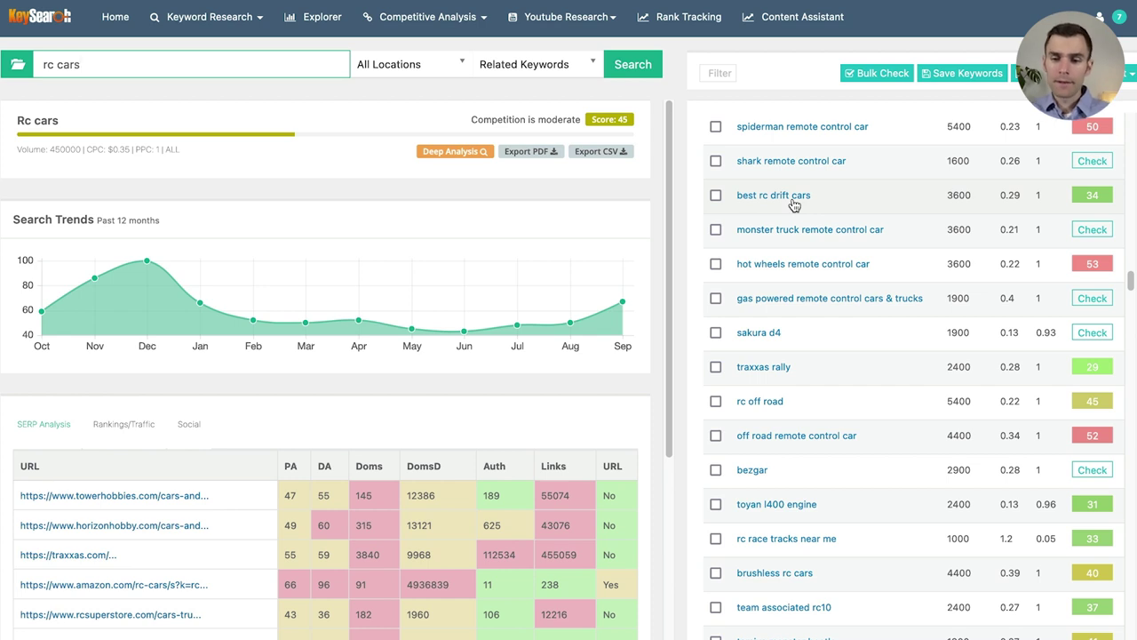
{"action": "left_click", "coordinate": [792, 199]}
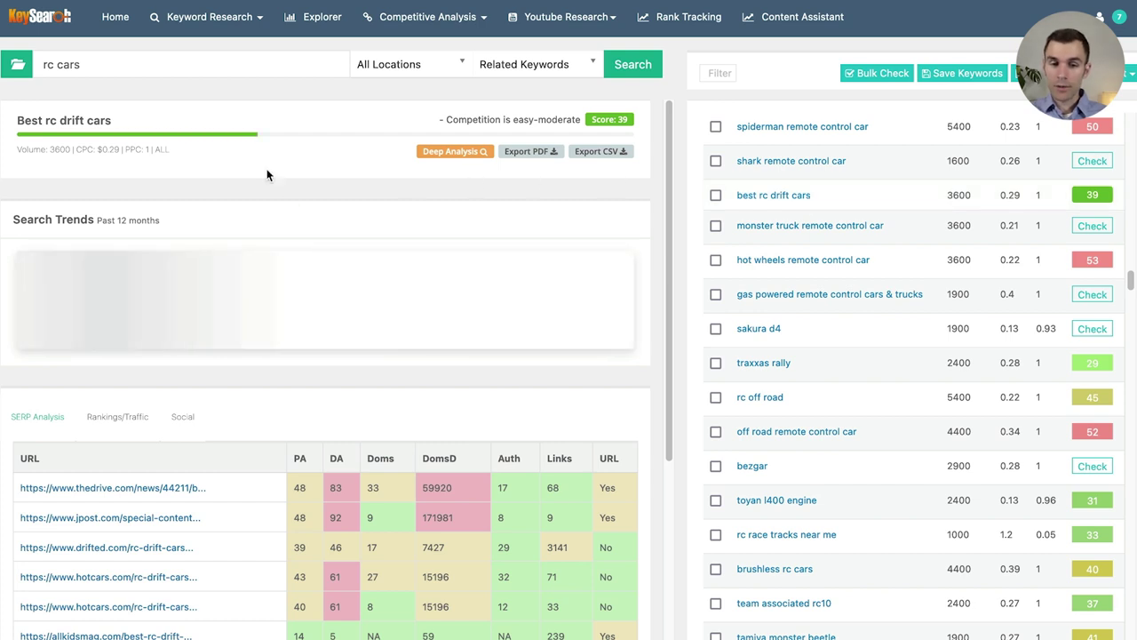
Replace the rc cars query with rc drift cars and search for its related keywords.
{"action": "left_click_drag", "start_coordinate": [112, 119], "coordinate": [42, 121]}
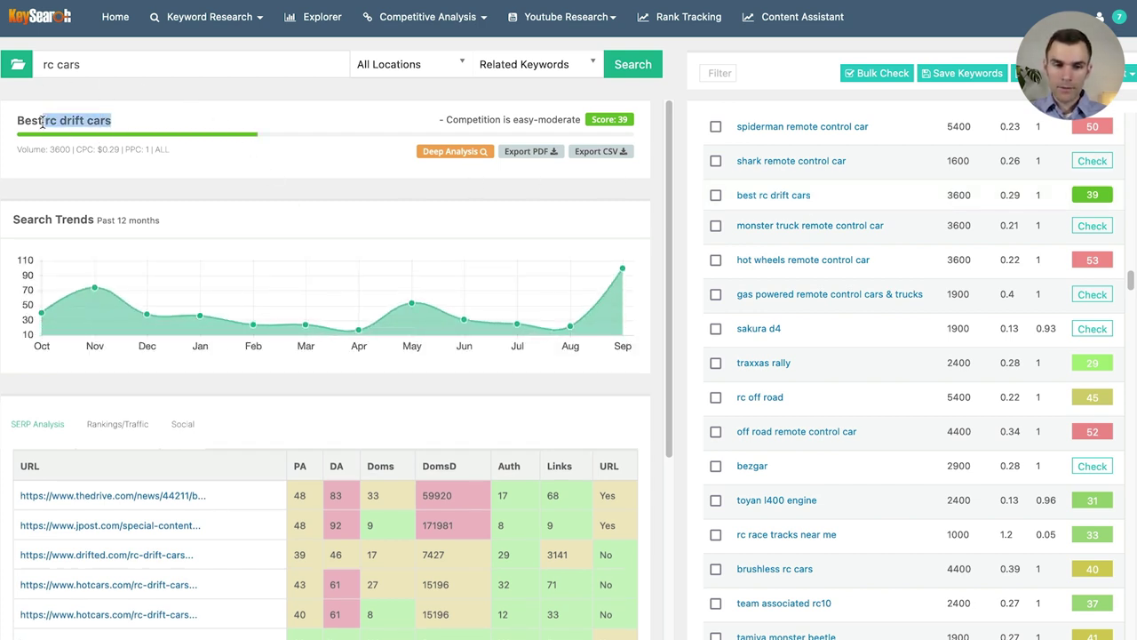
{"action": "mouse_move", "coordinate": [619, 262]}
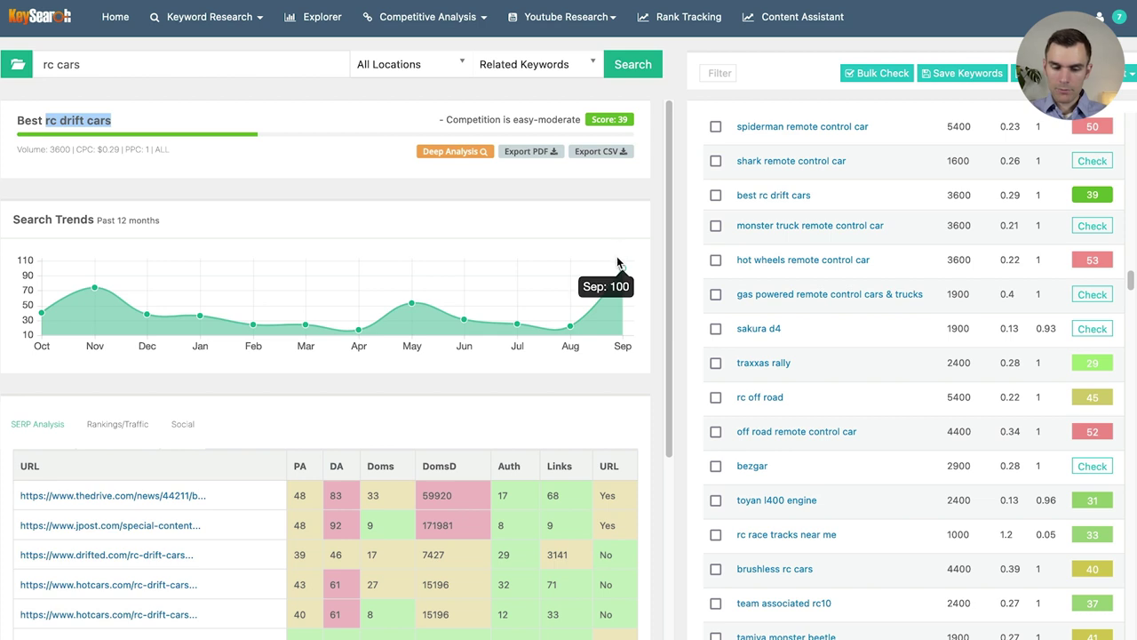
{"action": "left_click", "coordinate": [189, 55]}
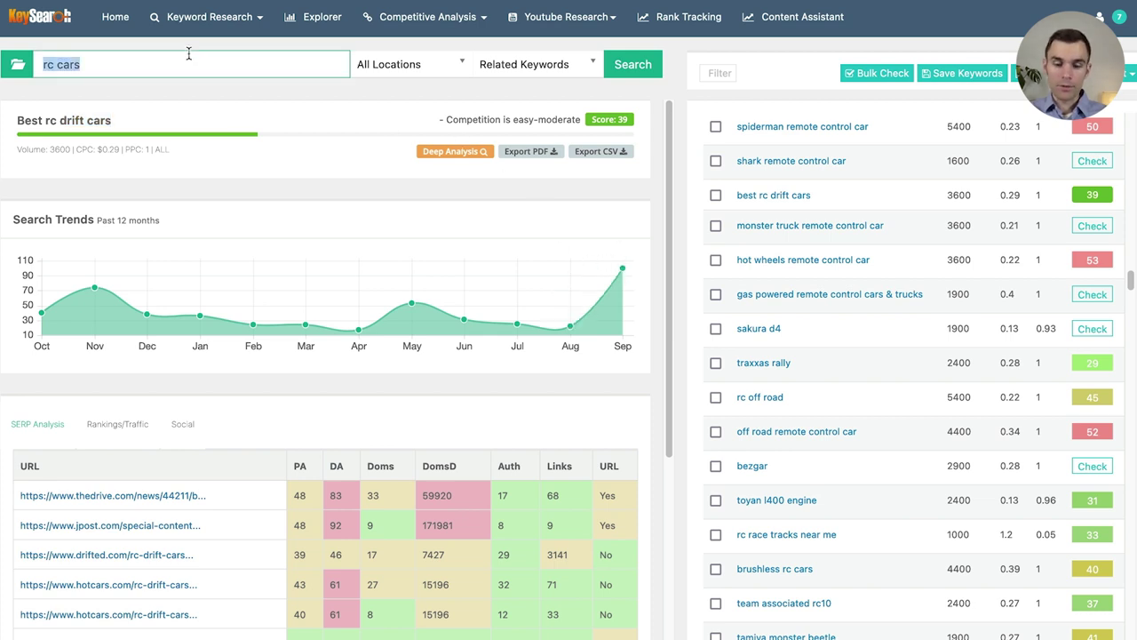
{"action": "type", "text": "rc drift cars"}
{"action": "key", "text": "Return"}
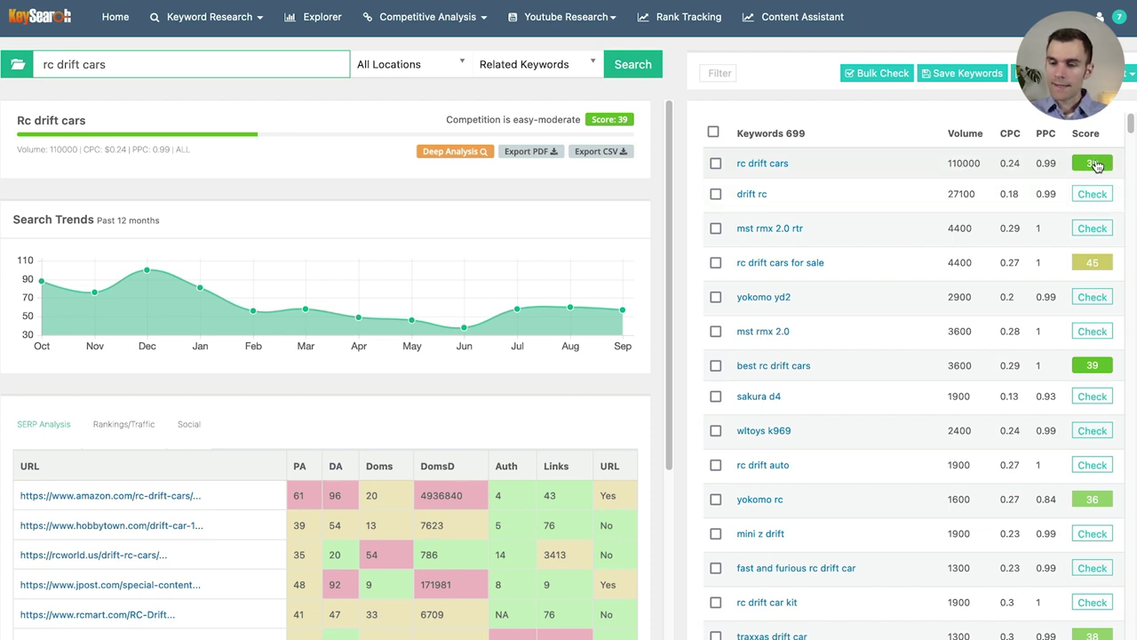
Compare volumes and scores of the first rc drift cars related keywords, from brand and model terms down to drift wheels and chassis.
{"action": "scroll", "coordinate": [927, 275], "scroll_direction": "down", "scroll_amount": 2}
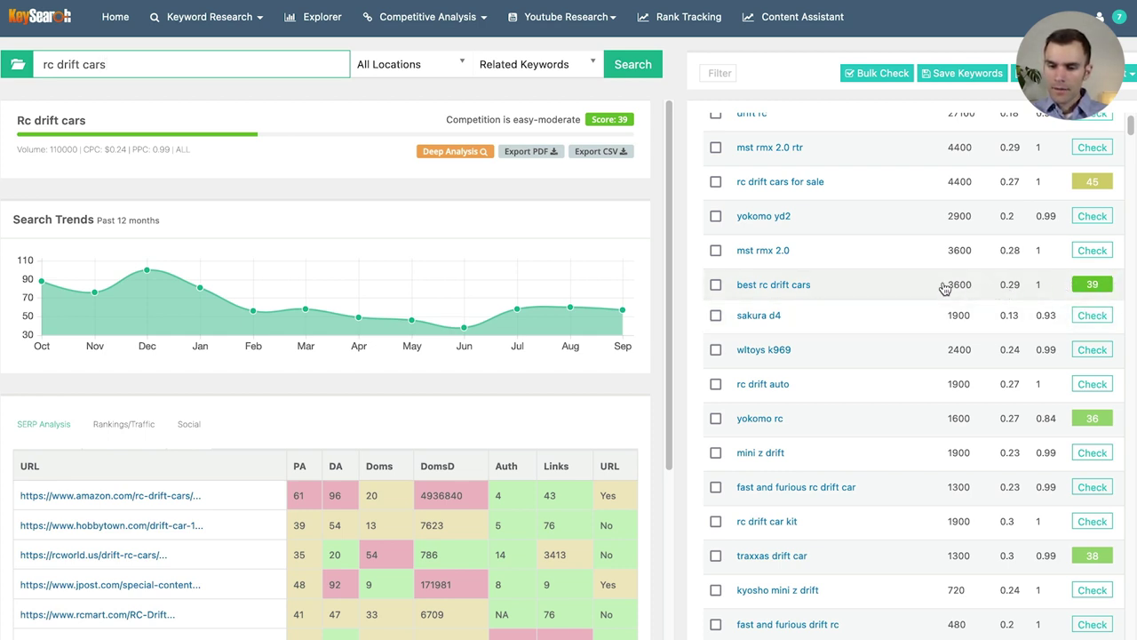
{"action": "scroll", "coordinate": [929, 424], "scroll_direction": "down", "scroll_amount": 1}
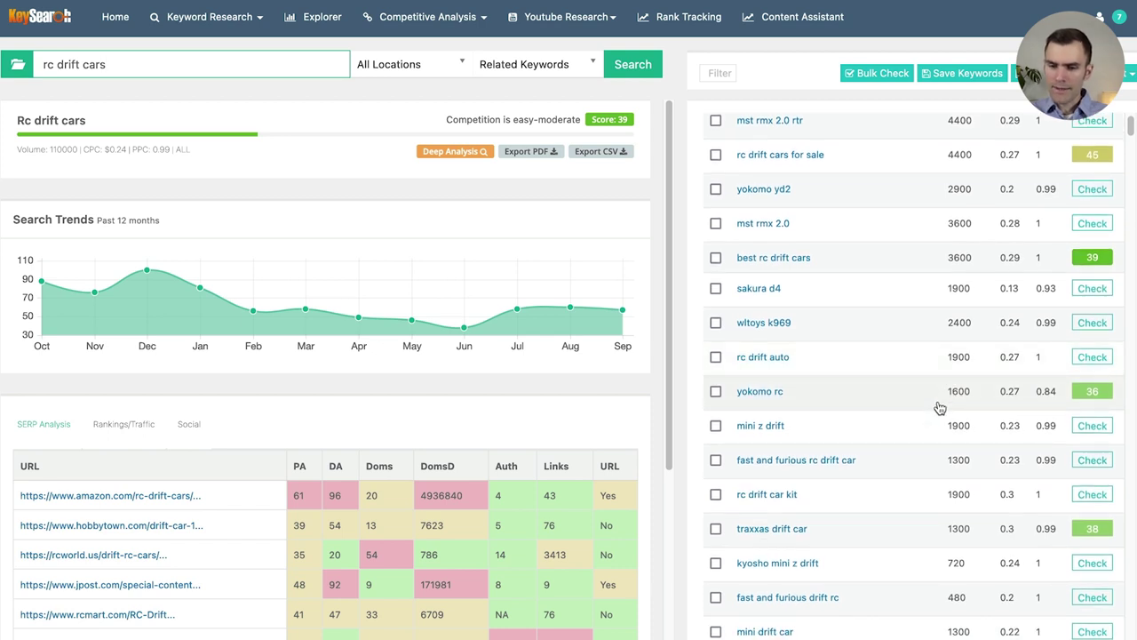
{"action": "scroll", "coordinate": [908, 408], "scroll_direction": "down", "scroll_amount": 3}
{"action": "scroll", "coordinate": [909, 411], "scroll_direction": "down", "scroll_amount": 6}
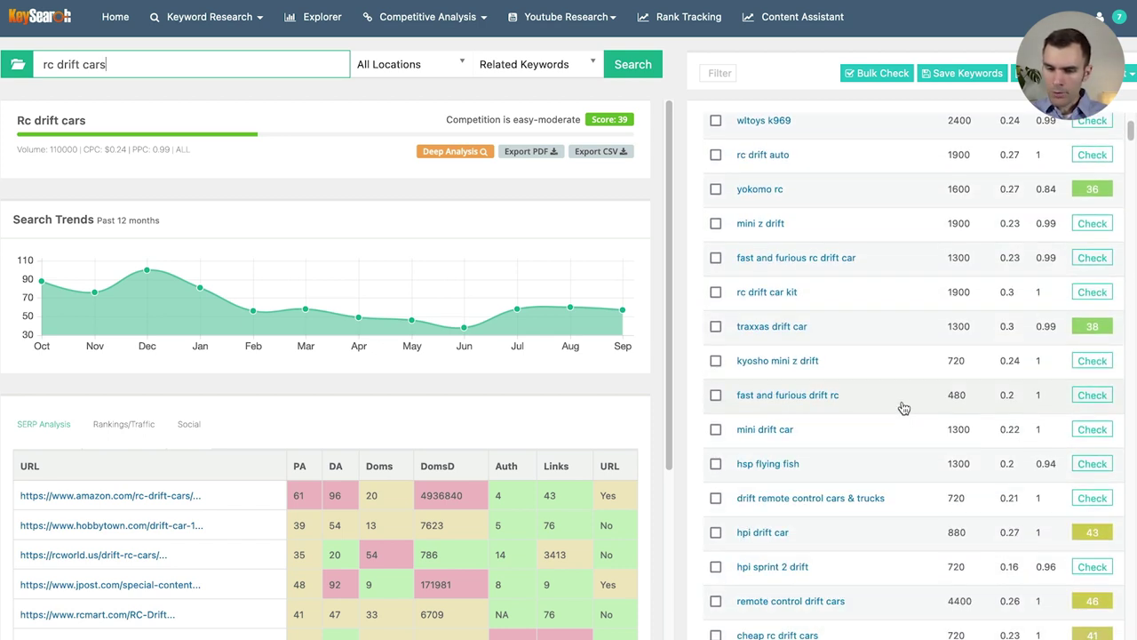
{"action": "scroll", "coordinate": [892, 417], "scroll_direction": "down", "scroll_amount": 12}
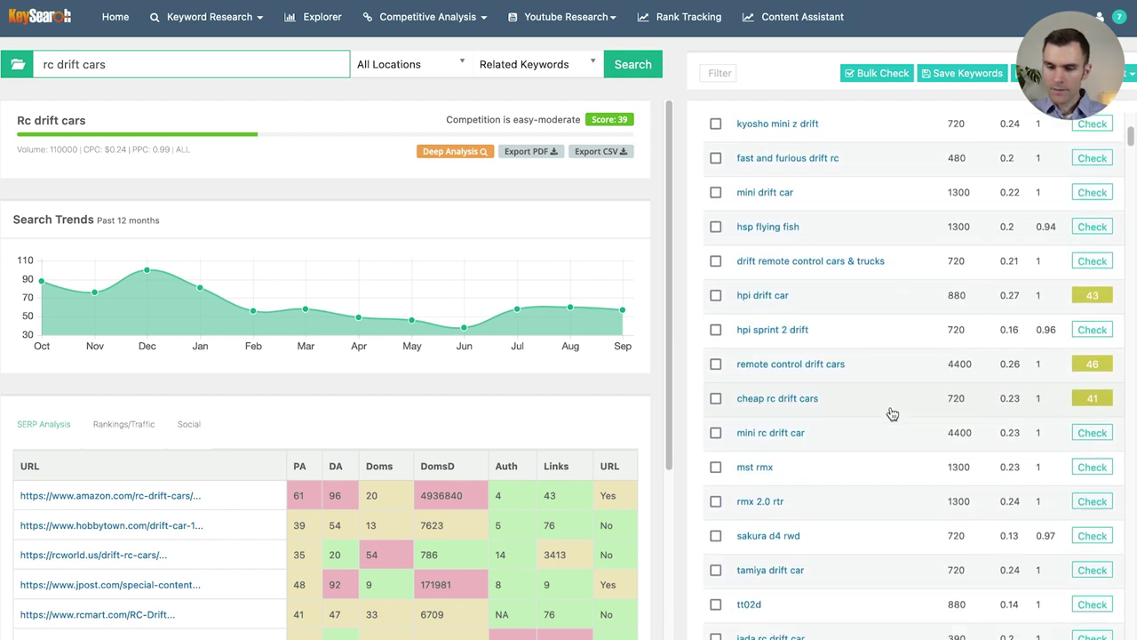
{"action": "scroll", "coordinate": [891, 412], "scroll_direction": "down", "scroll_amount": 3}
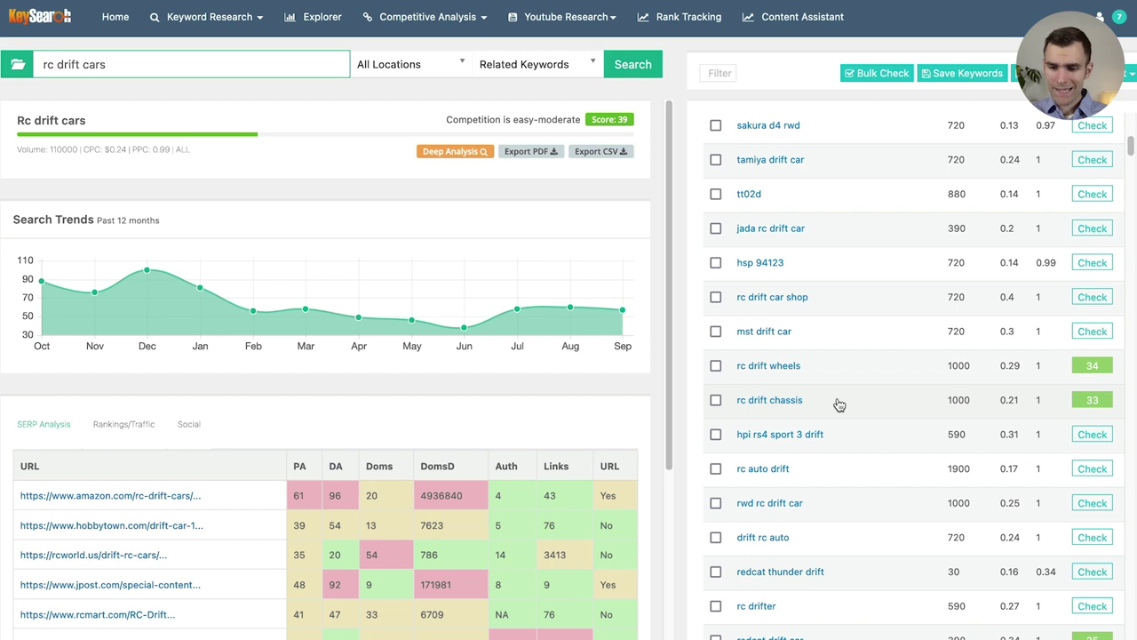
{"action": "scroll", "coordinate": [839, 405], "scroll_direction": "down", "scroll_amount": 1}
{"action": "scroll", "coordinate": [839, 405], "scroll_direction": "down", "scroll_amount": 1}
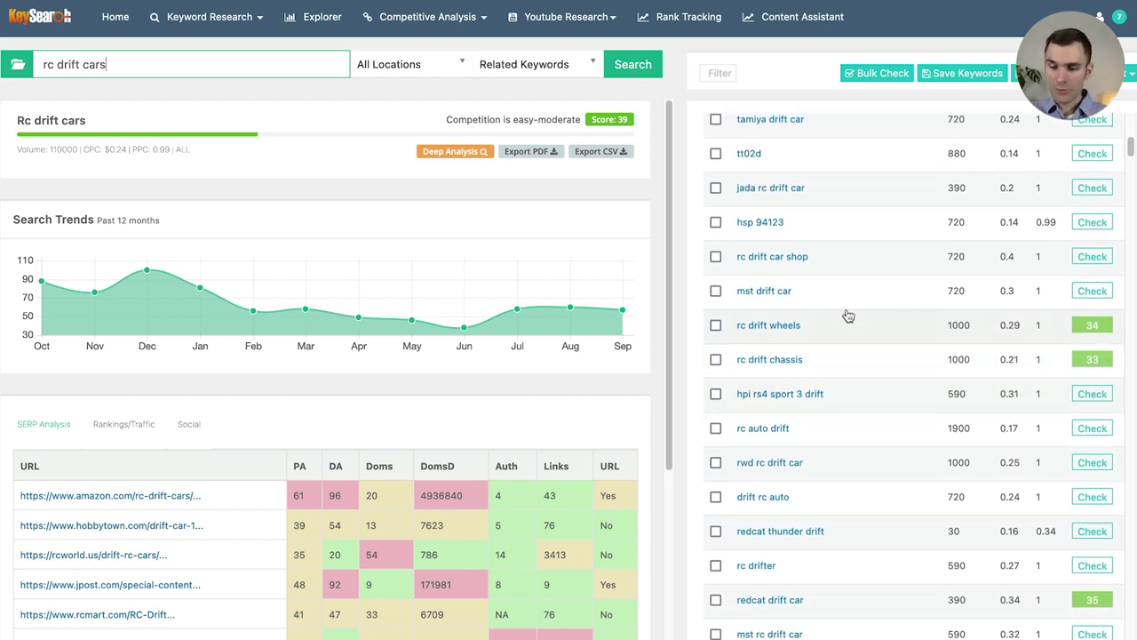
Examine volumes and scores of the next related keywords, including micro rc drift car, best rc drift car for beginners and custom rc drift cars.
{"action": "scroll", "coordinate": [842, 373], "scroll_direction": "down", "scroll_amount": 4}
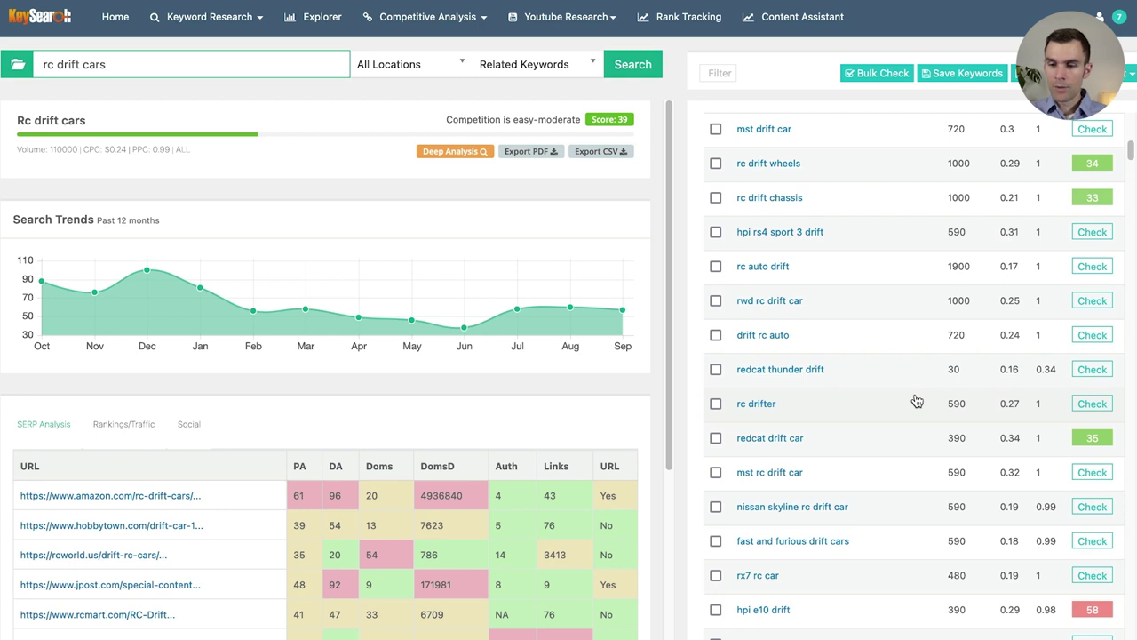
{"action": "scroll", "coordinate": [917, 401], "scroll_direction": "down", "scroll_amount": 2}
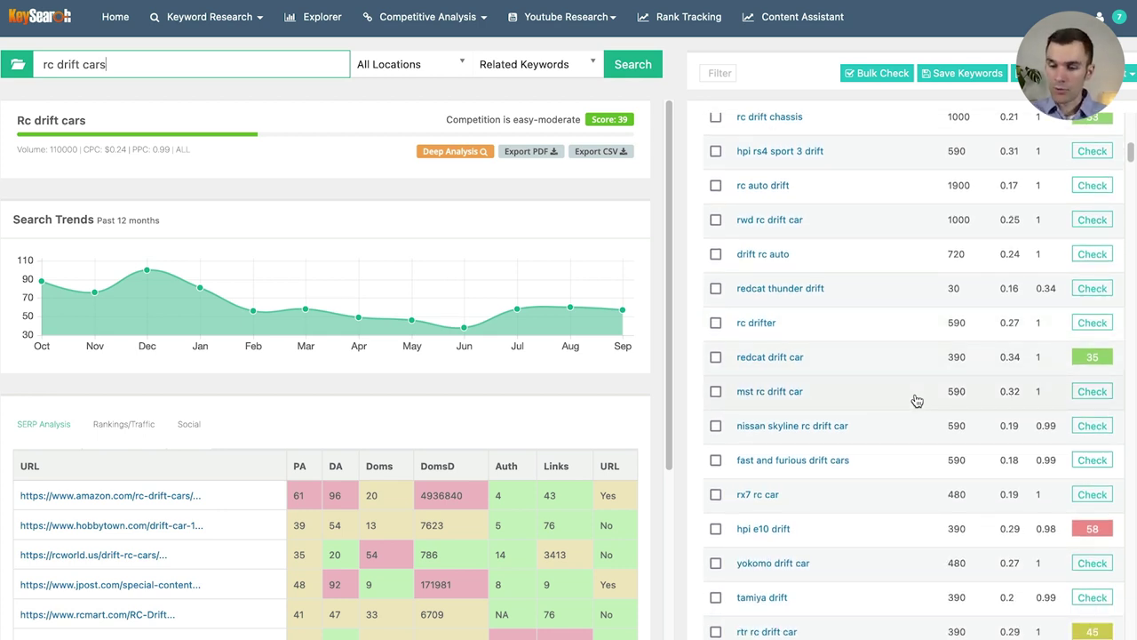
{"action": "scroll", "coordinate": [917, 401], "scroll_direction": "down", "scroll_amount": 4}
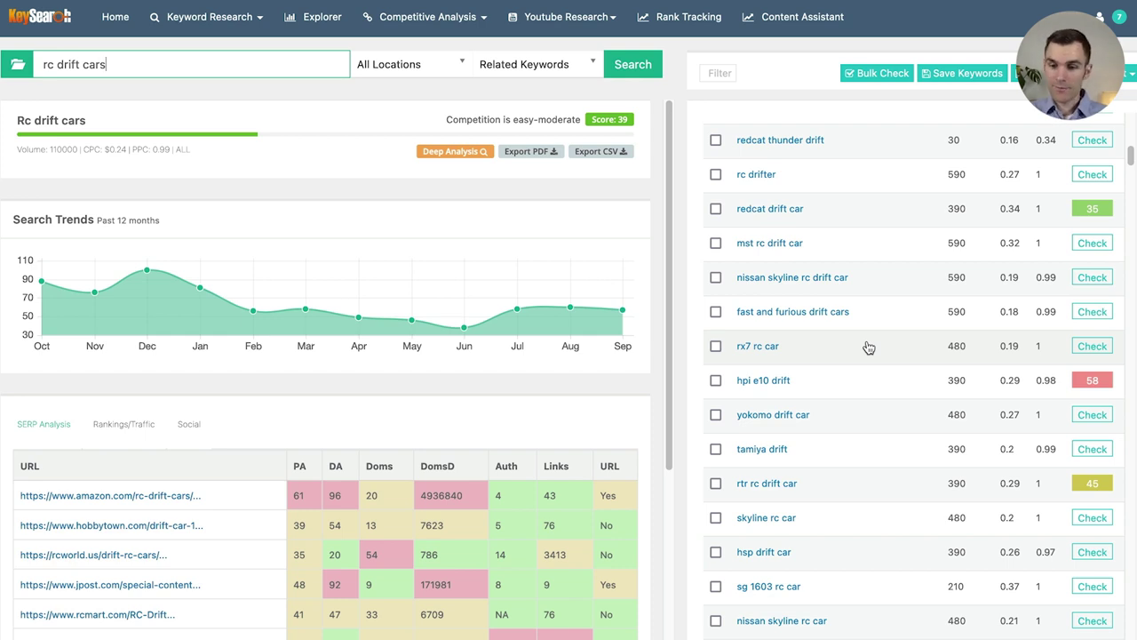
{"action": "scroll", "coordinate": [875, 380], "scroll_direction": "down", "scroll_amount": 3}
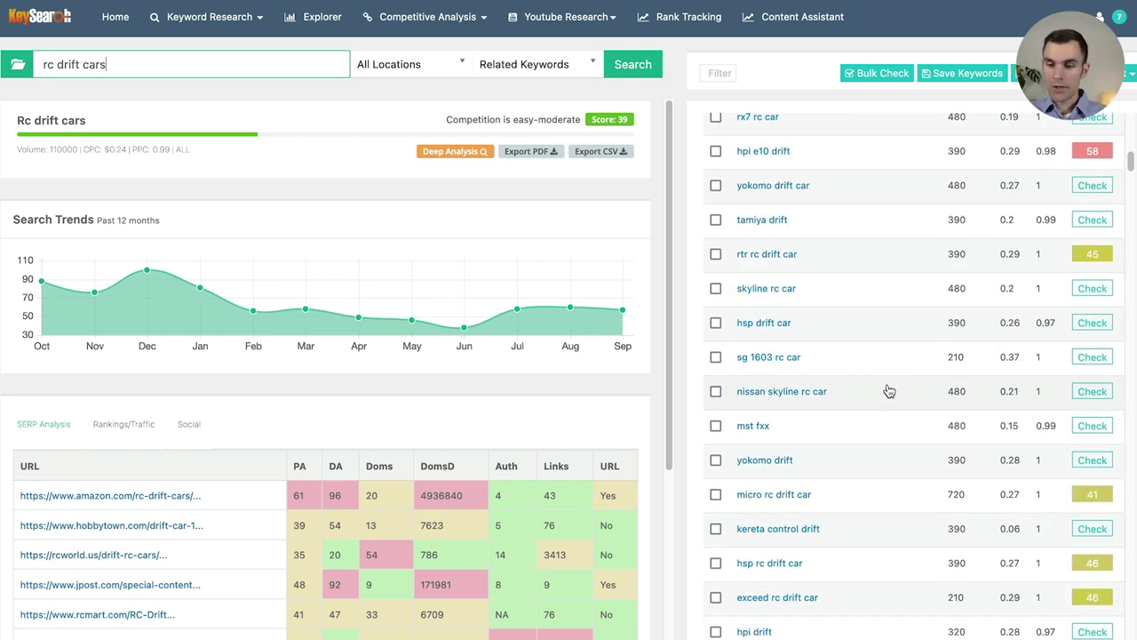
{"action": "scroll", "coordinate": [875, 409], "scroll_direction": "down", "scroll_amount": 2}
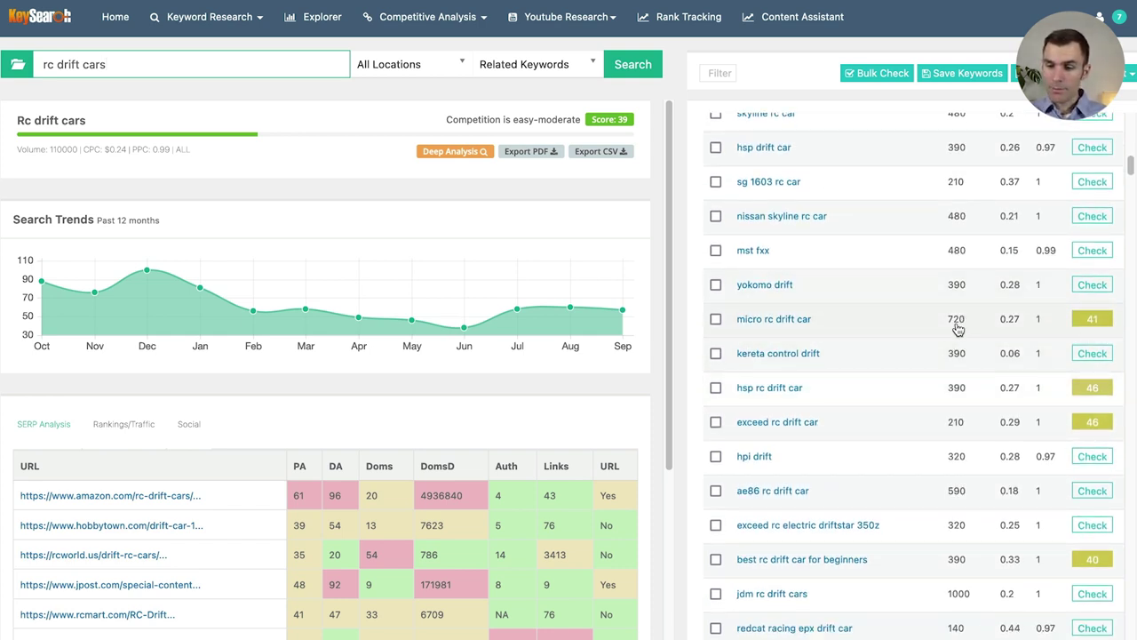
{"action": "scroll", "coordinate": [871, 355], "scroll_direction": "down", "scroll_amount": 2}
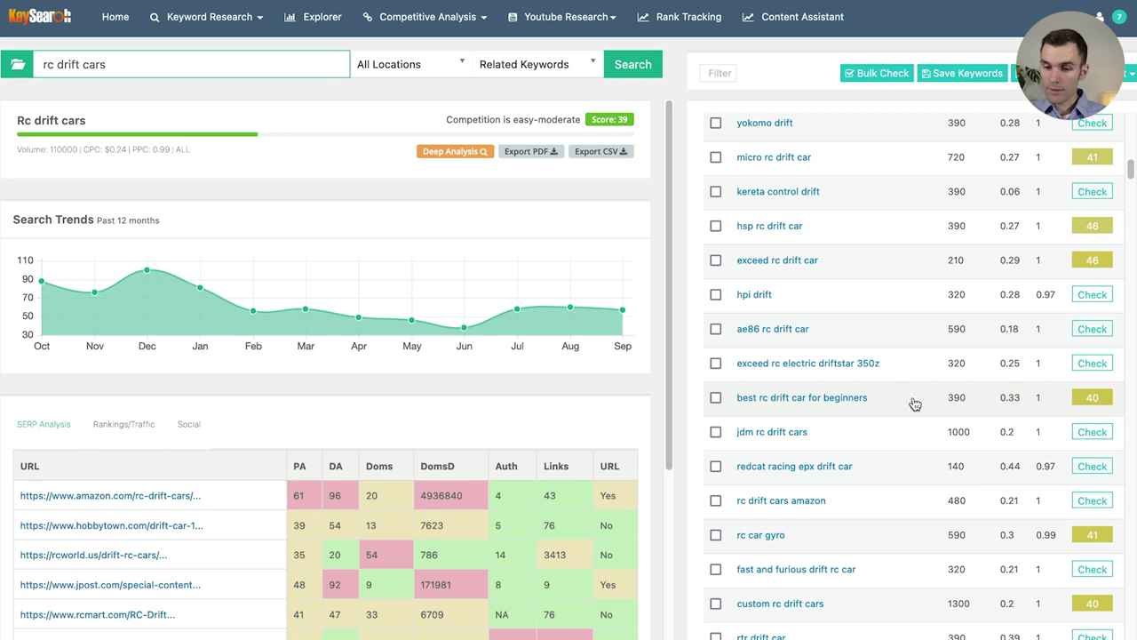
{"action": "scroll", "coordinate": [900, 410], "scroll_direction": "down", "scroll_amount": 1}
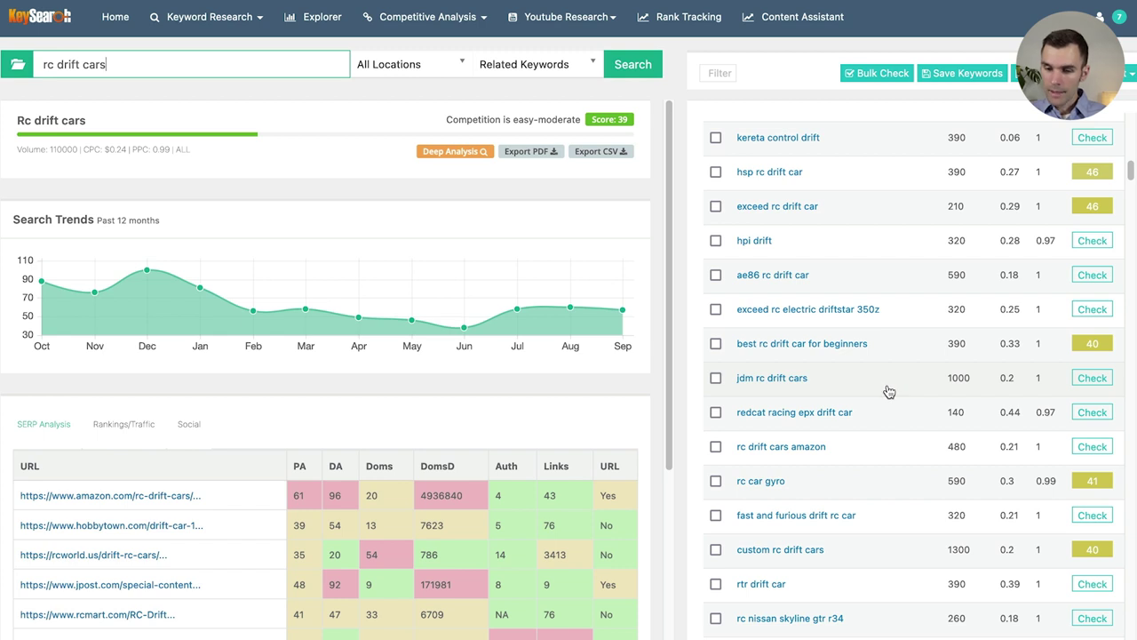
{"action": "scroll", "coordinate": [888, 392], "scroll_direction": "down", "scroll_amount": 3}
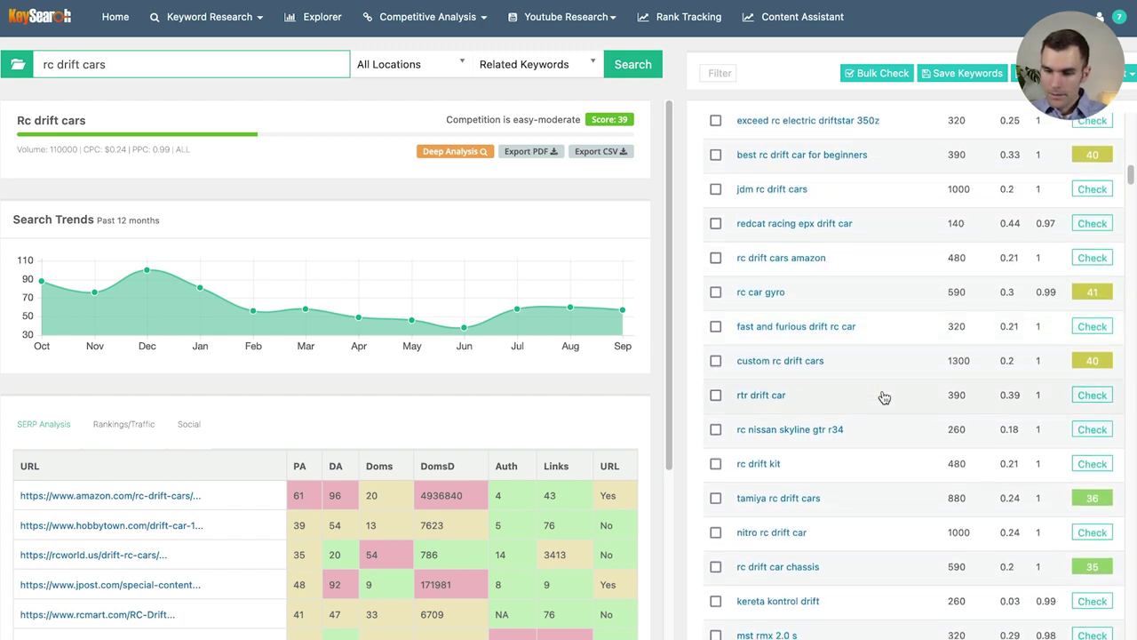
{"action": "scroll", "coordinate": [883, 398], "scroll_direction": "down", "scroll_amount": 1}
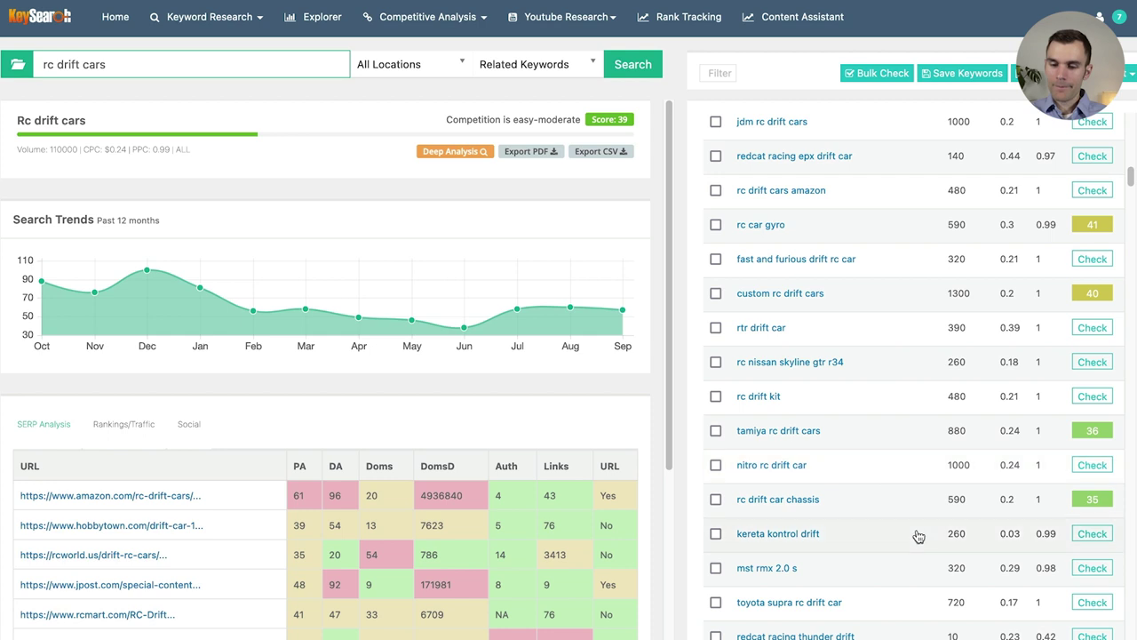
Examine volumes and scores of the drift car body, track, parts and car model terms further down the related keywords.
{"action": "scroll", "coordinate": [906, 536], "scroll_direction": "down", "scroll_amount": 3}
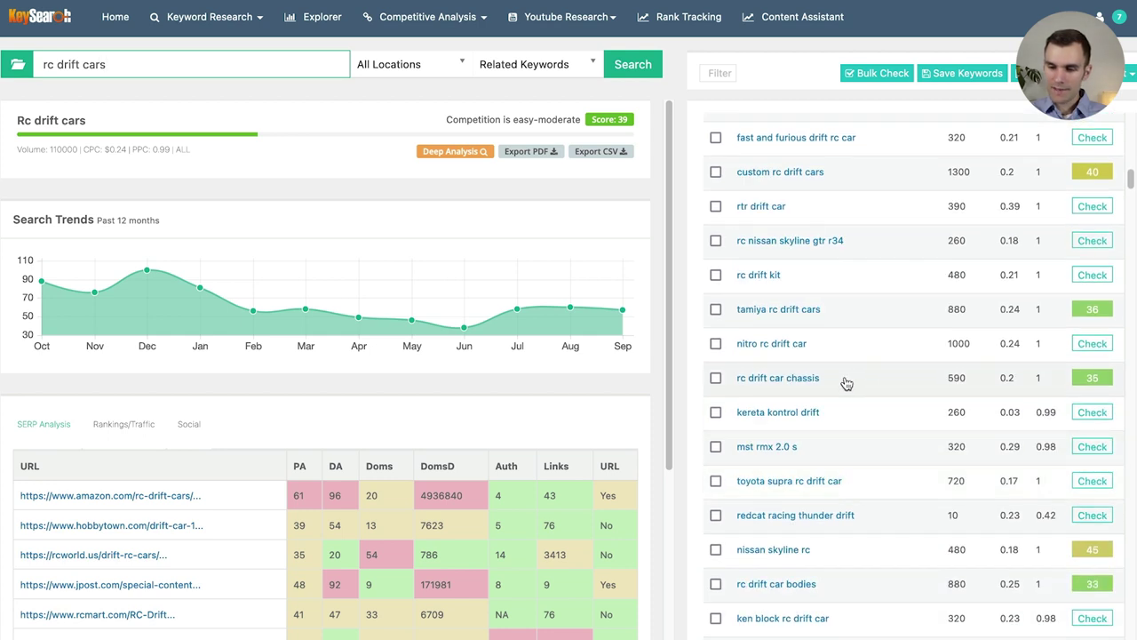
{"action": "scroll", "coordinate": [884, 407], "scroll_direction": "down", "scroll_amount": 3}
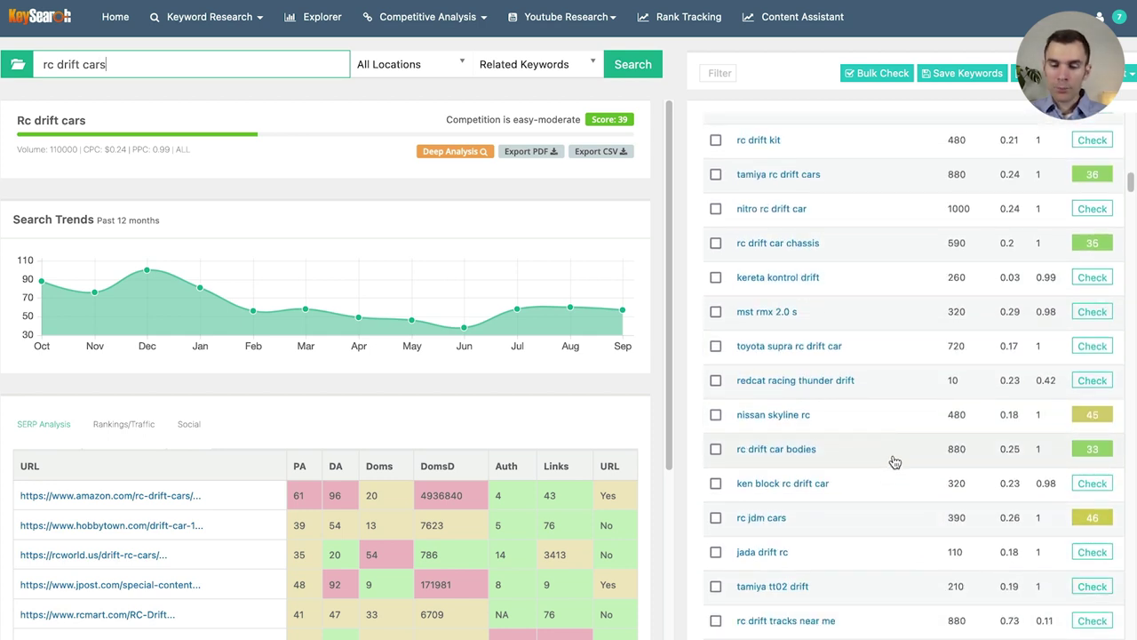
{"action": "scroll", "coordinate": [890, 459], "scroll_direction": "down", "scroll_amount": 1}
{"action": "scroll", "coordinate": [885, 443], "scroll_direction": "down", "scroll_amount": 2}
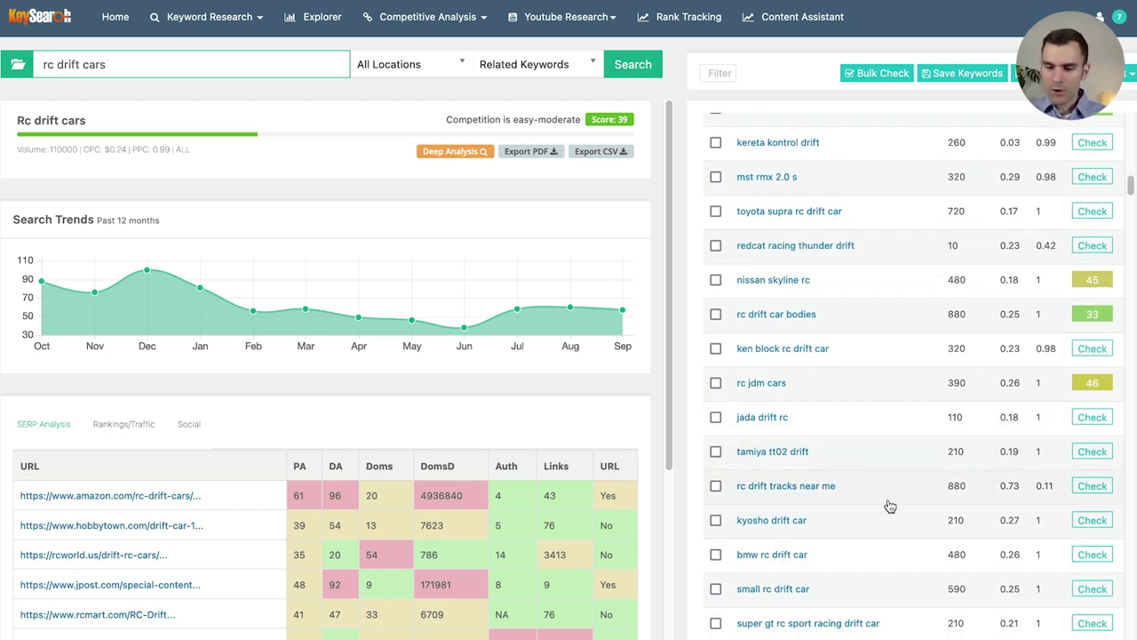
{"action": "scroll", "coordinate": [880, 469], "scroll_direction": "down", "scroll_amount": 3}
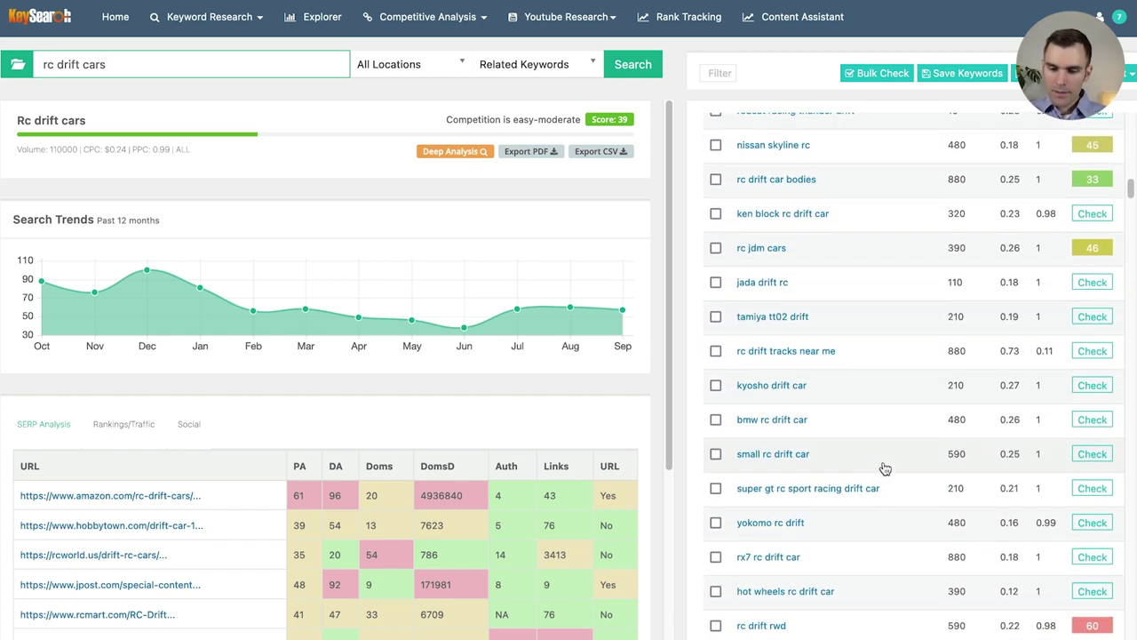
{"action": "scroll", "coordinate": [875, 465], "scroll_direction": "down", "scroll_amount": 4}
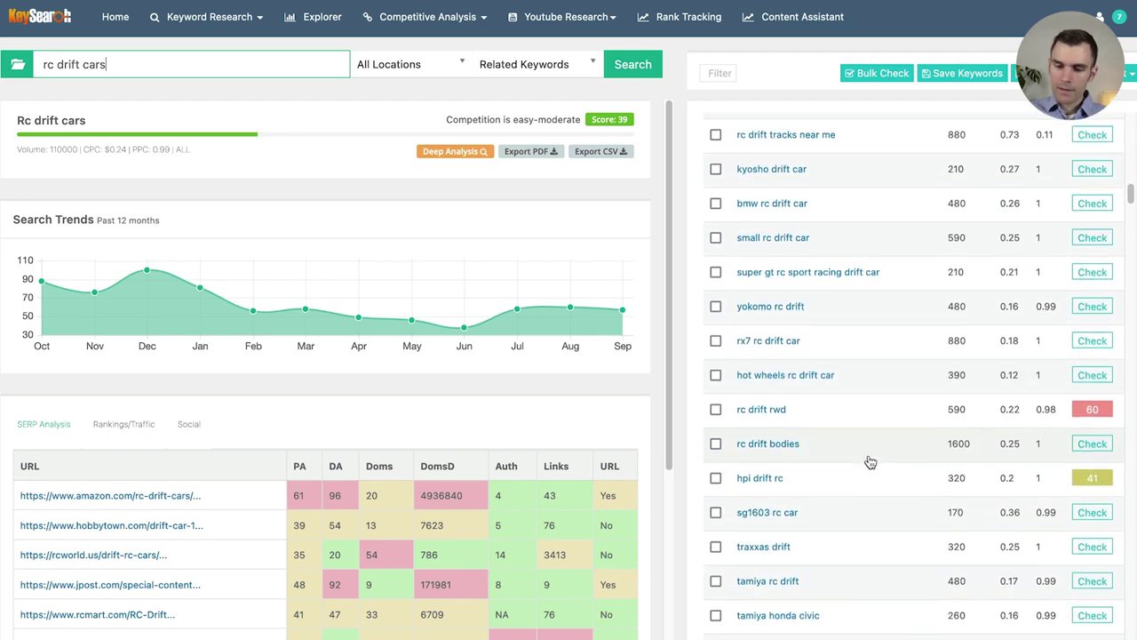
{"action": "scroll", "coordinate": [871, 462], "scroll_direction": "down", "scroll_amount": 4}
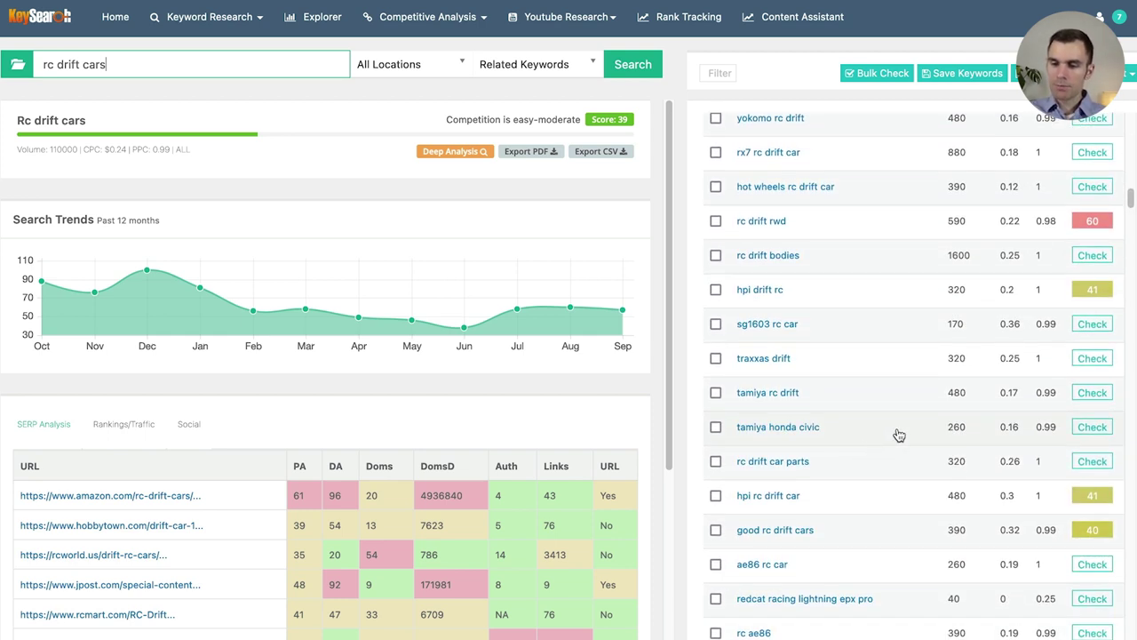
{"action": "scroll", "coordinate": [851, 446], "scroll_direction": "down", "scroll_amount": 2}
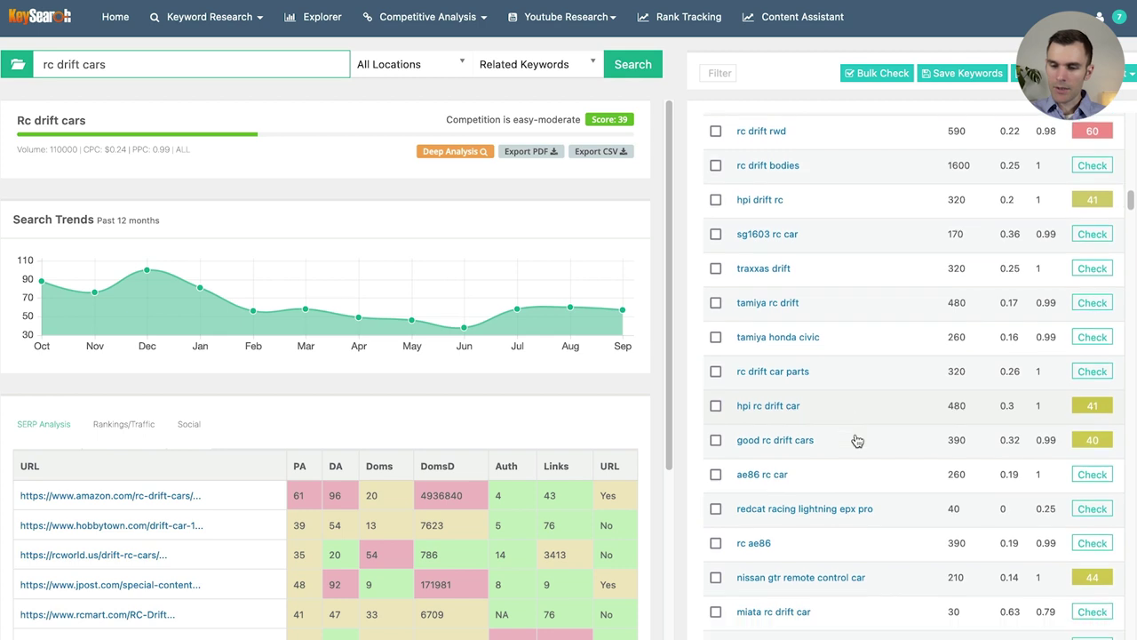
{"action": "scroll", "coordinate": [908, 422], "scroll_direction": "down", "scroll_amount": 5}
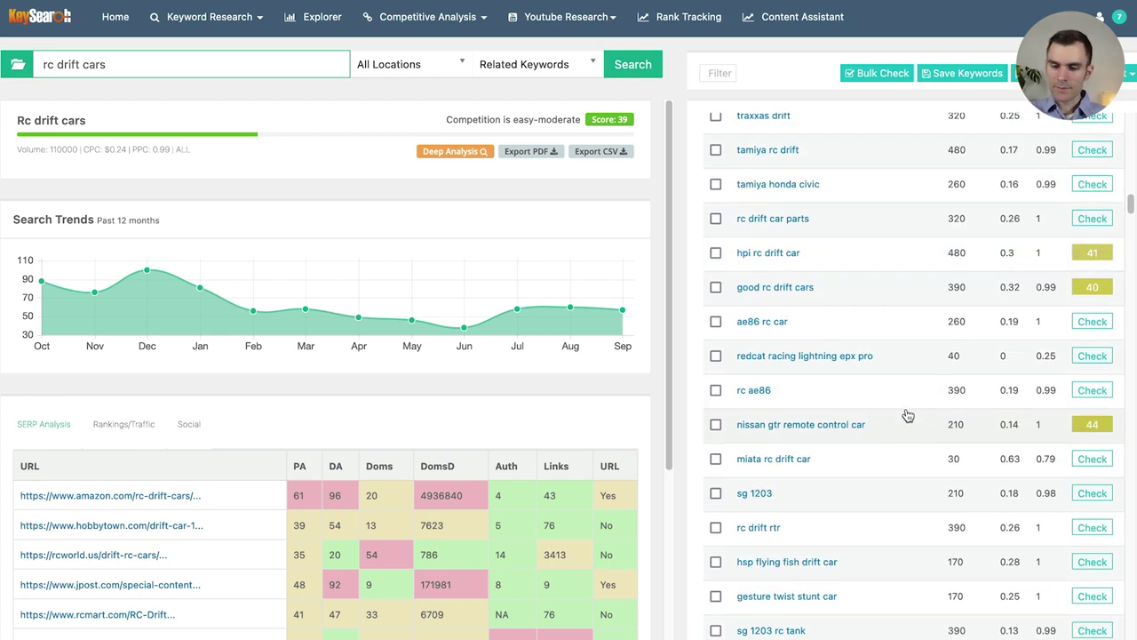
{"action": "scroll", "coordinate": [906, 417], "scroll_direction": "down", "scroll_amount": 5}
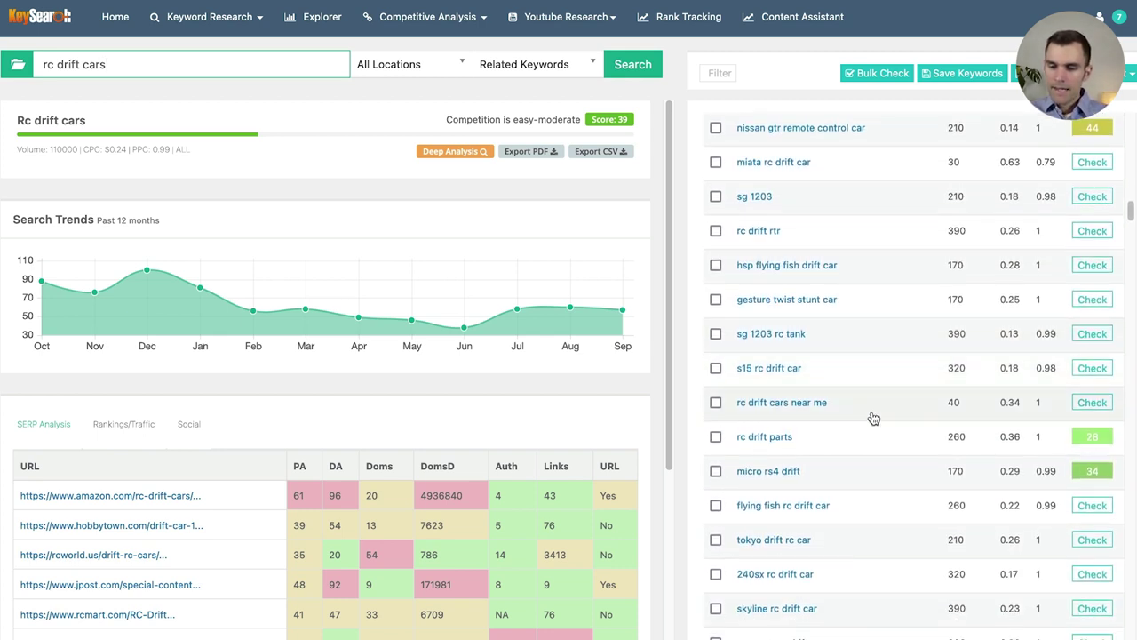
{"action": "scroll", "coordinate": [876, 488], "scroll_direction": "down", "scroll_amount": 2}
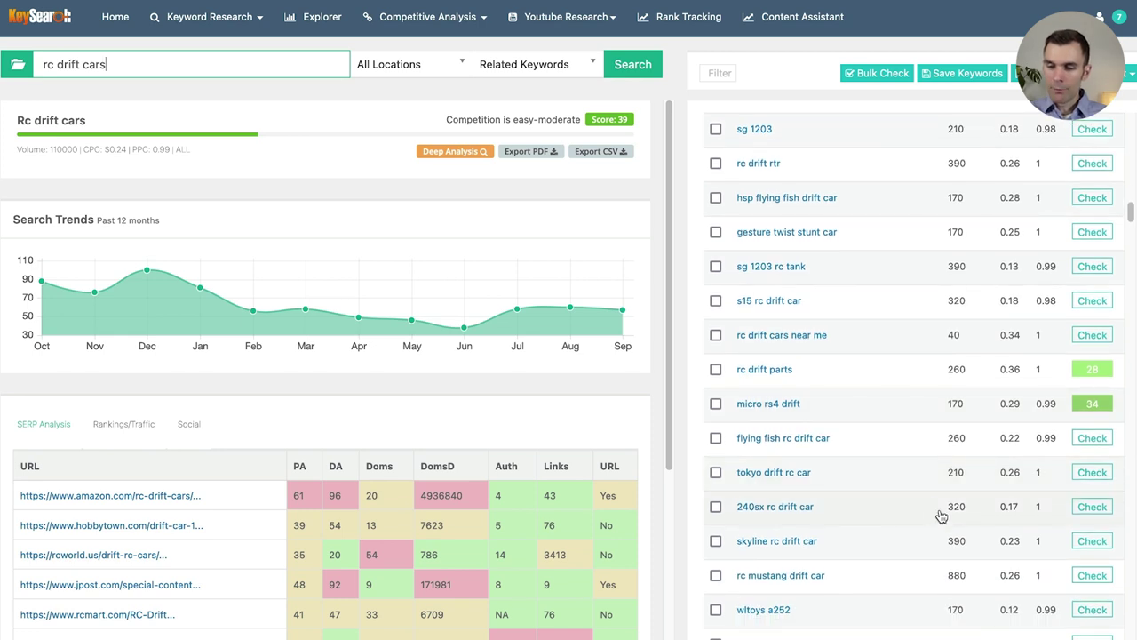
{"action": "scroll", "coordinate": [884, 485], "scroll_direction": "down", "scroll_amount": 2}
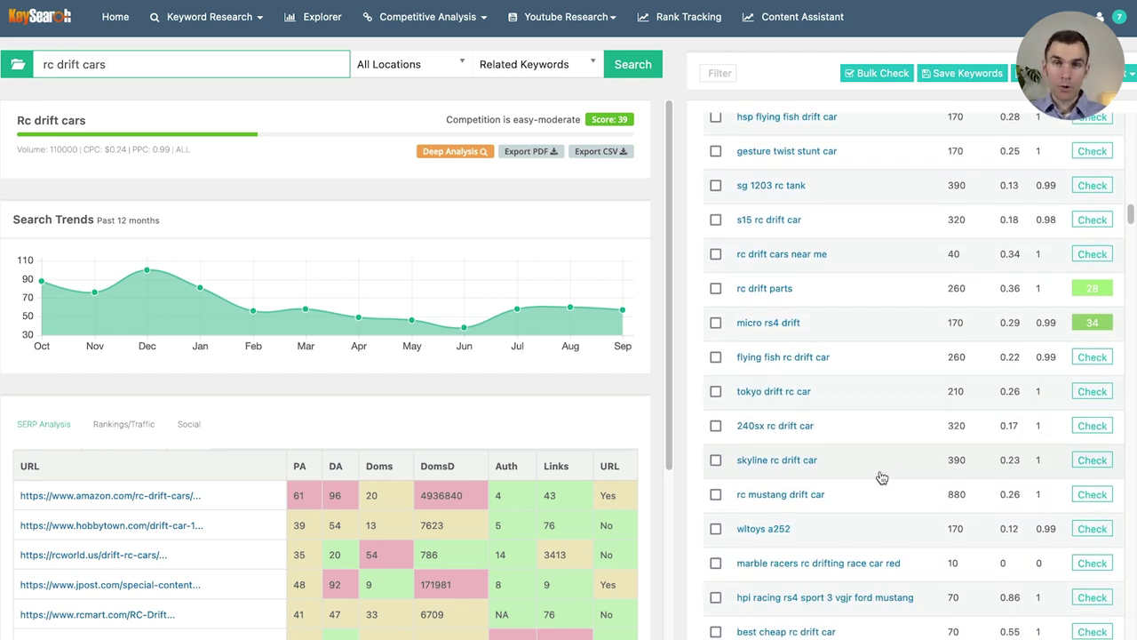
Check the competition score and ranking pages for best cheap rc drift car in the related keywords.
{"action": "scroll", "coordinate": [881, 478], "scroll_direction": "down", "scroll_amount": 1}
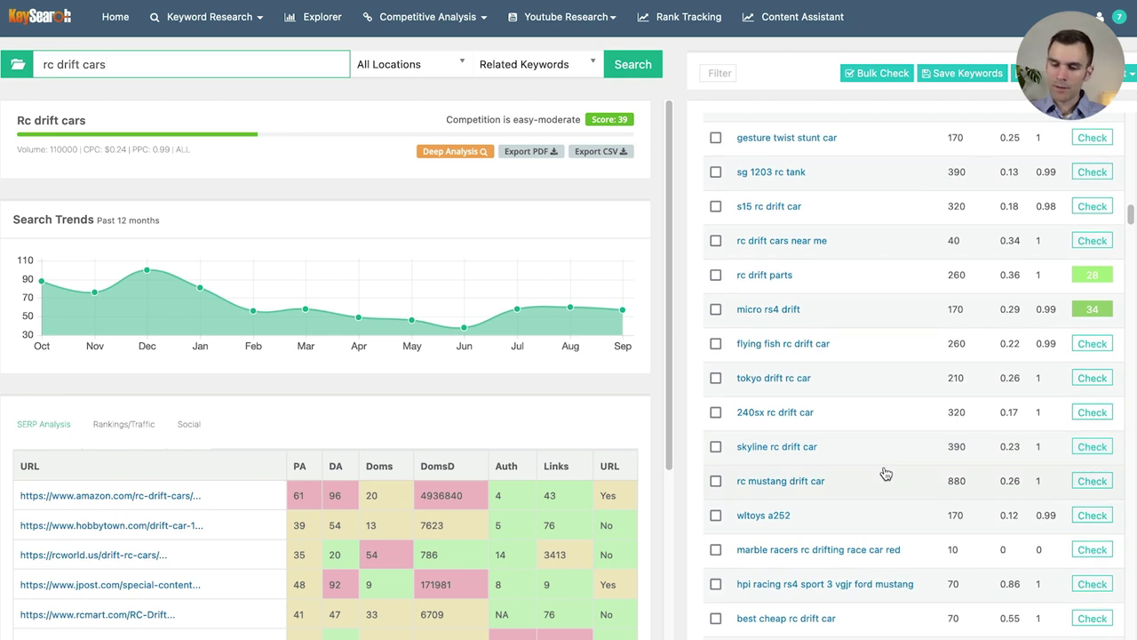
{"action": "scroll", "coordinate": [886, 474], "scroll_direction": "down", "scroll_amount": 2}
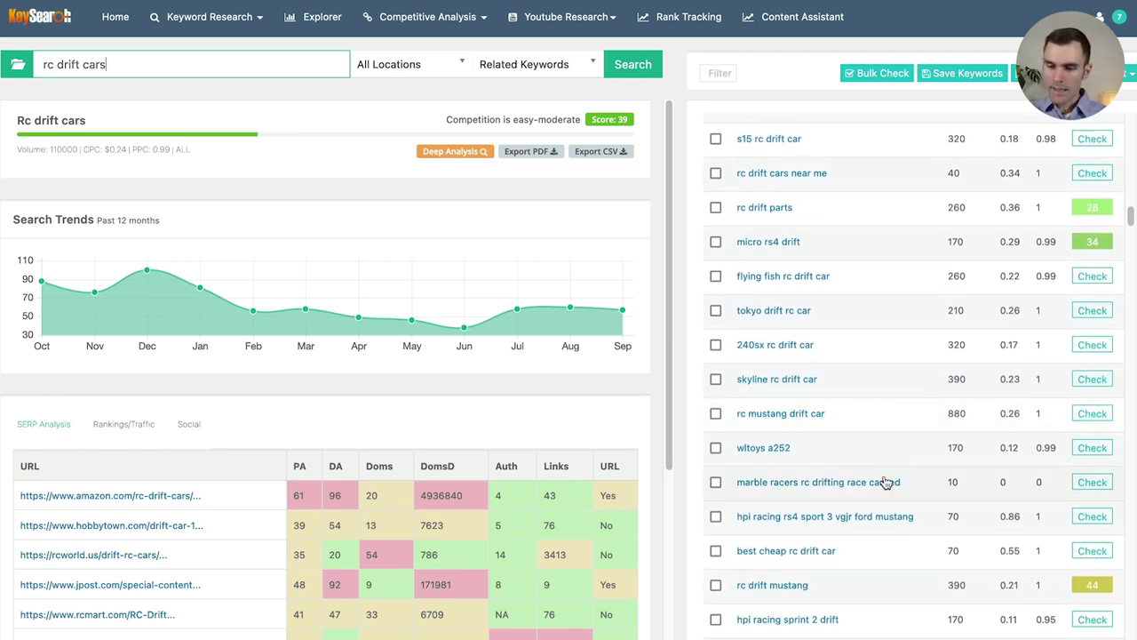
{"action": "scroll", "coordinate": [889, 480], "scroll_direction": "down", "scroll_amount": 2}
{"action": "scroll", "coordinate": [889, 477], "scroll_direction": "down", "scroll_amount": 2}
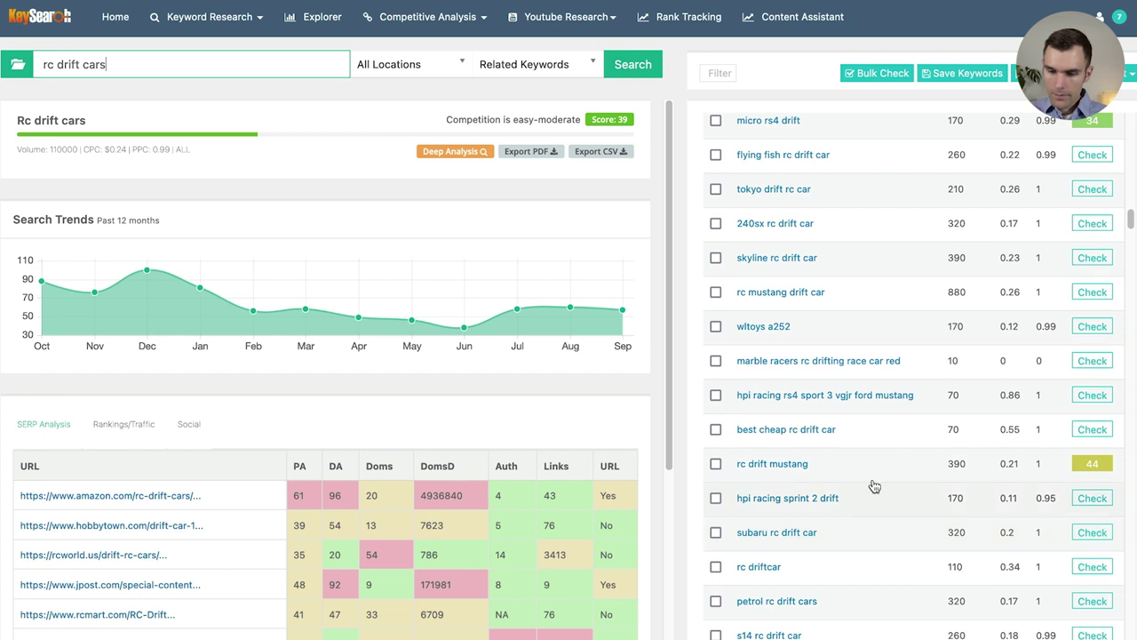
{"action": "scroll", "coordinate": [871, 489], "scroll_direction": "down", "scroll_amount": 1}
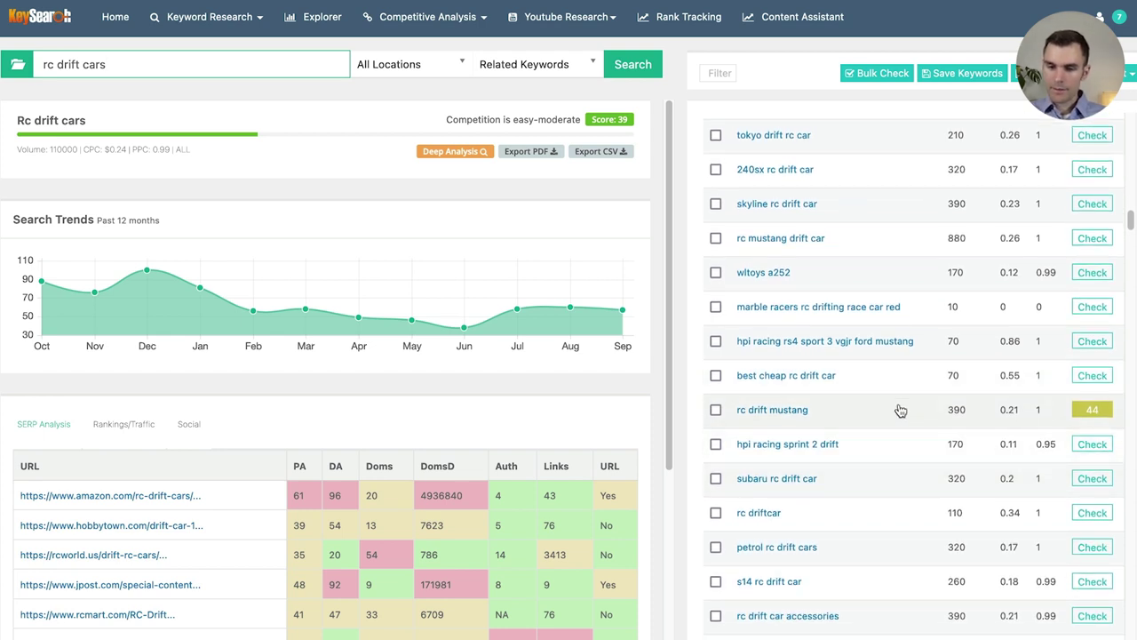
{"action": "left_click", "coordinate": [935, 379]}
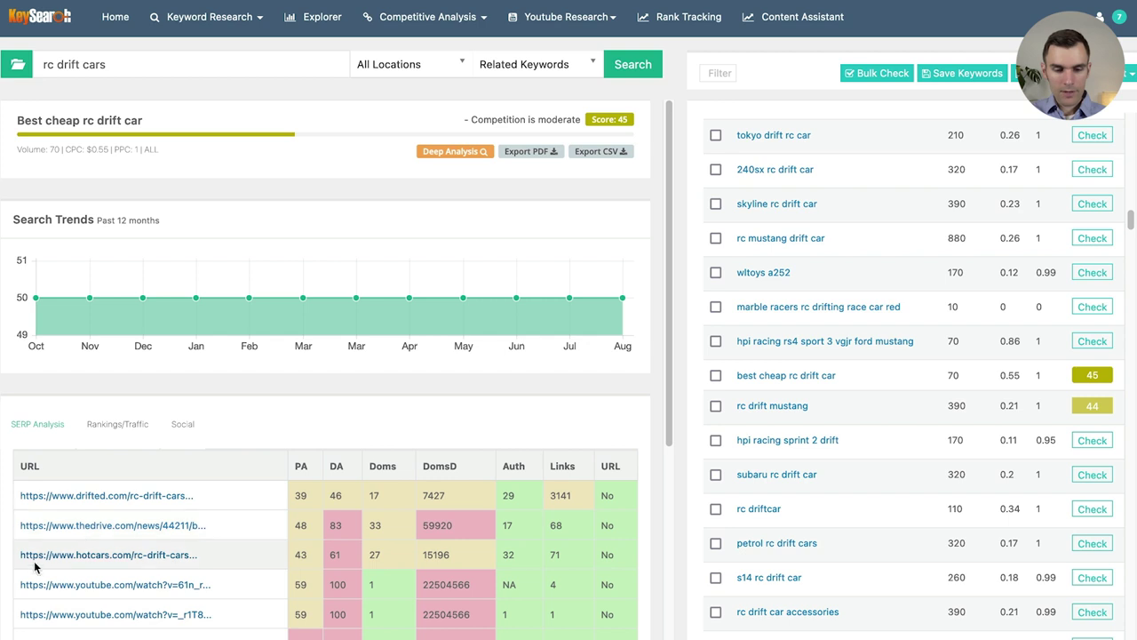
Review the ranking pages for best cheap rc drift car, and check the competition and ranking pages of rc drift car accessories.
{"action": "scroll", "coordinate": [142, 546], "scroll_direction": "down", "scroll_amount": 1}
{"action": "scroll", "coordinate": [144, 548], "scroll_direction": "down", "scroll_amount": 1}
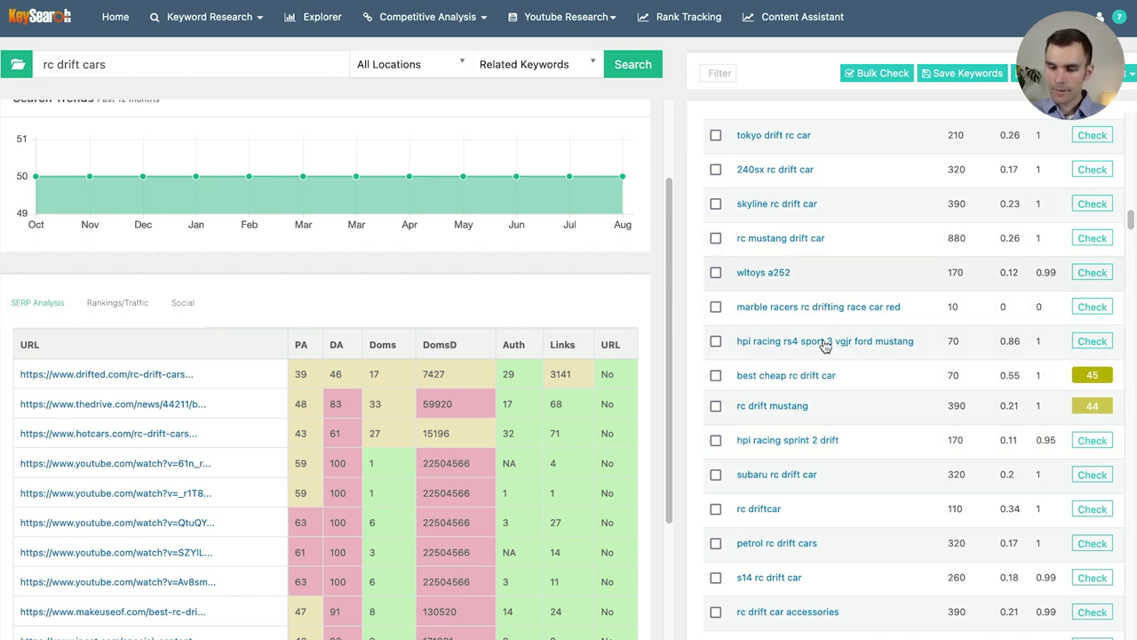
{"action": "scroll", "coordinate": [799, 426], "scroll_direction": "down", "scroll_amount": 3}
{"action": "left_click", "coordinate": [805, 384]}
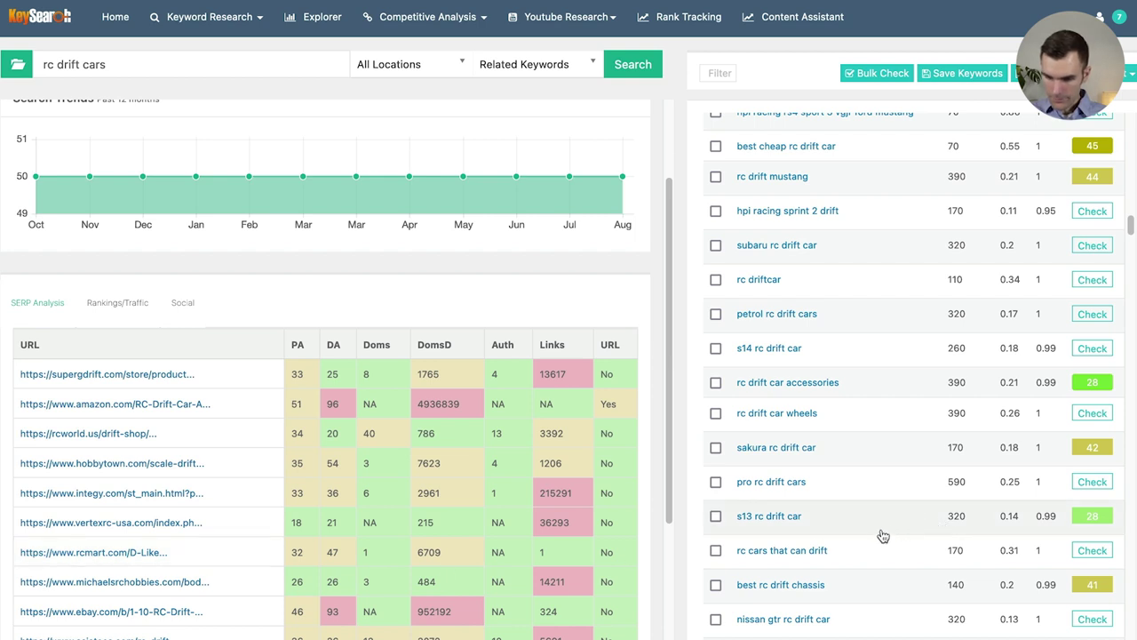
Check the competition score and ranking pages for electric drift rc car further down the related keywords.
{"action": "scroll", "coordinate": [874, 546], "scroll_direction": "down", "scroll_amount": 2}
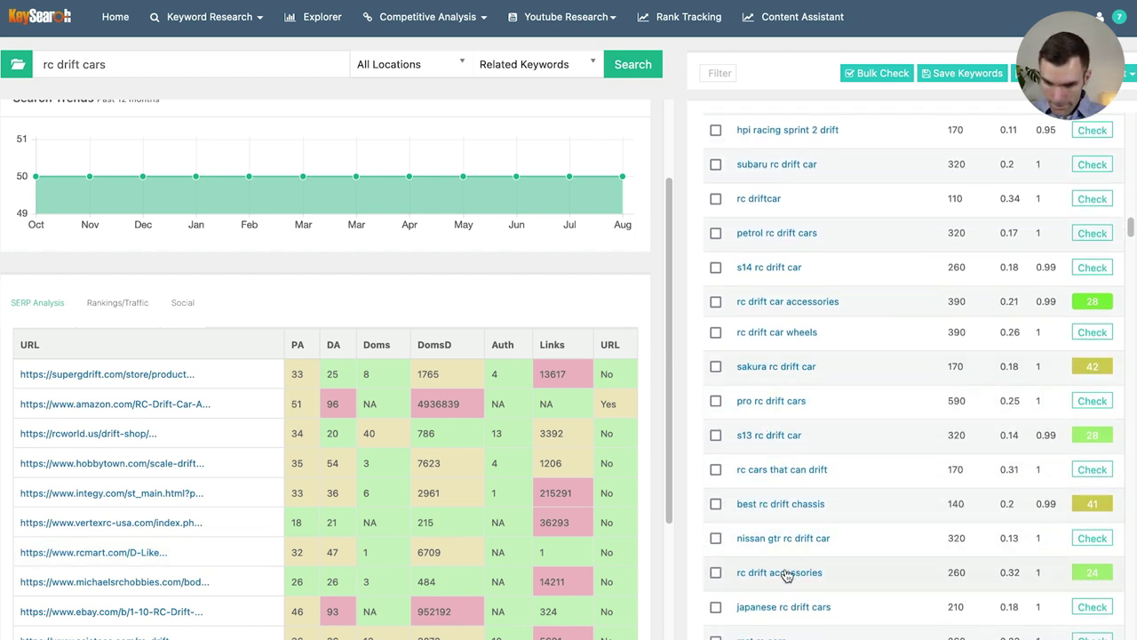
{"action": "scroll", "coordinate": [845, 485], "scroll_direction": "down", "scroll_amount": 5}
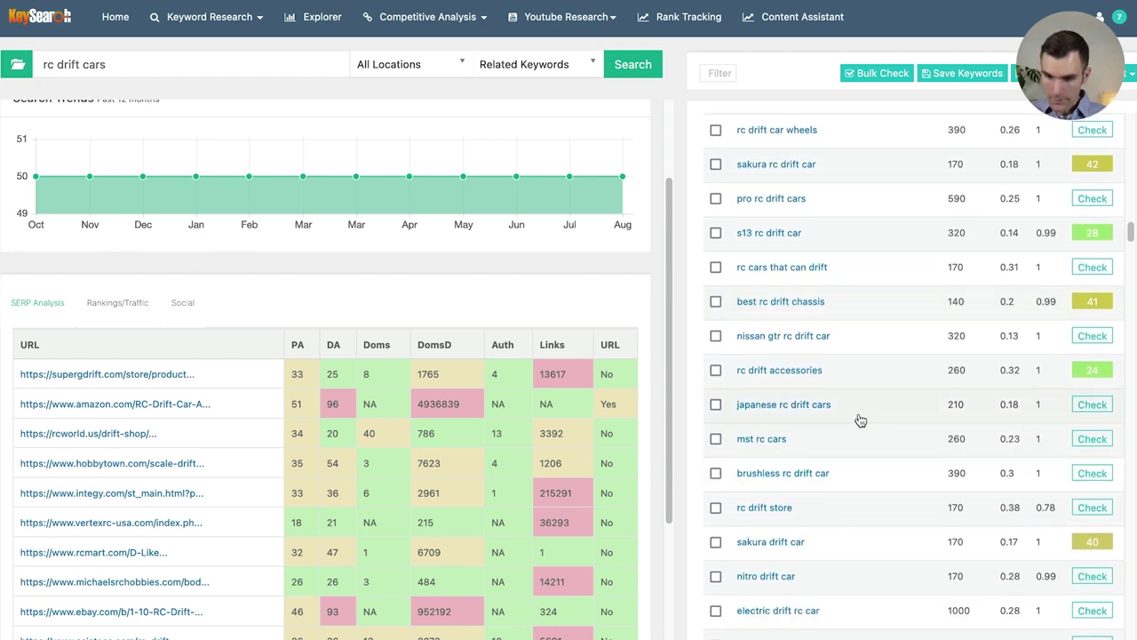
{"action": "scroll", "coordinate": [861, 420], "scroll_direction": "down", "scroll_amount": 3}
{"action": "left_click", "coordinate": [872, 479]}
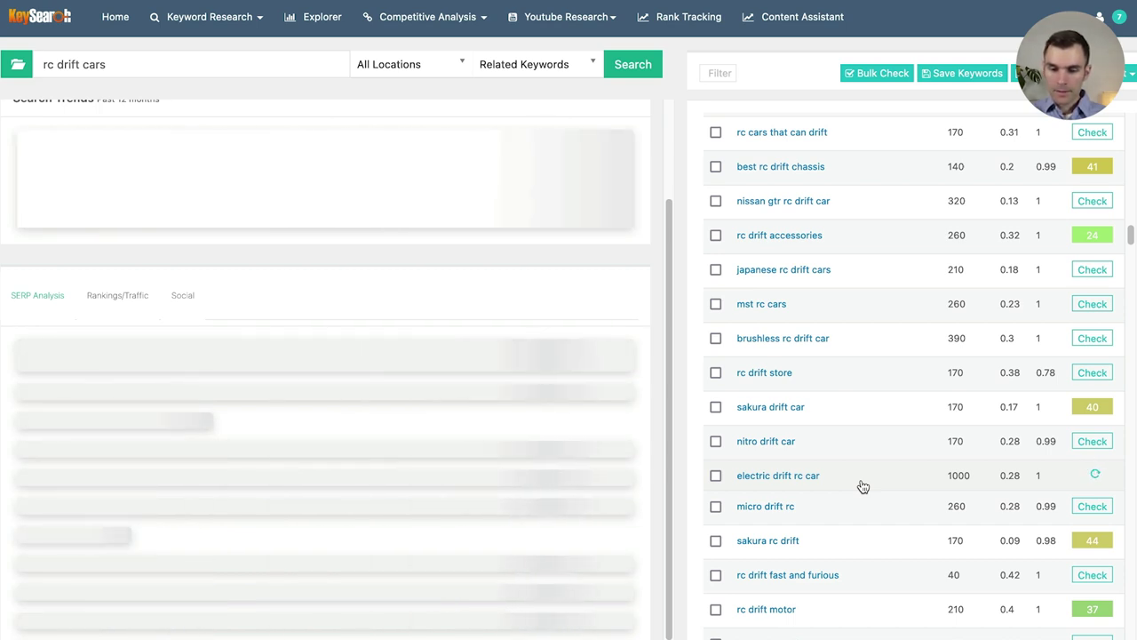
Examine volumes and scores of the following related keywords, from micro drift rc and rc drift motor to ready to run rc drift car.
{"action": "scroll", "coordinate": [862, 486], "scroll_direction": "down", "scroll_amount": 3}
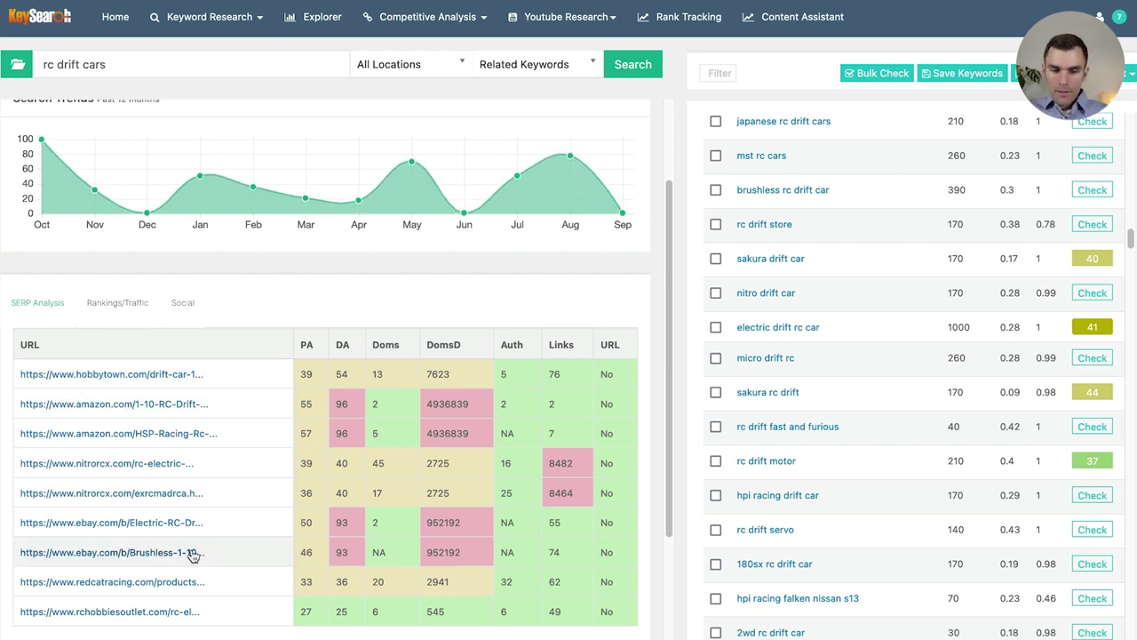
{"action": "scroll", "coordinate": [856, 414], "scroll_direction": "down", "scroll_amount": 3}
{"action": "scroll", "coordinate": [857, 402], "scroll_direction": "down", "scroll_amount": 3}
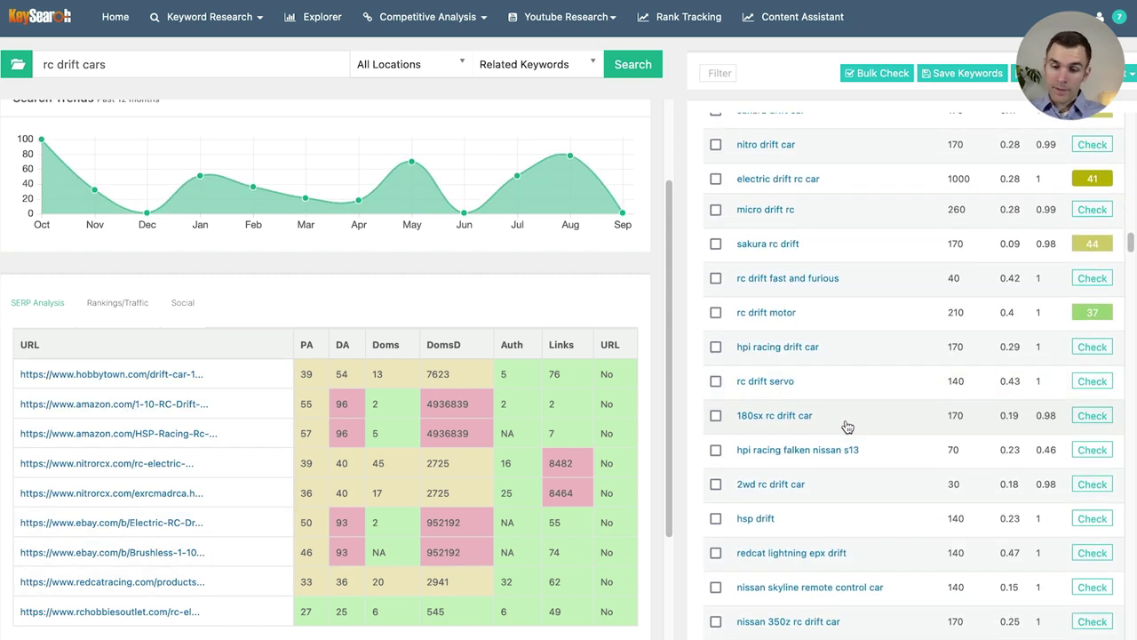
{"action": "scroll", "coordinate": [846, 424], "scroll_direction": "down", "scroll_amount": 4}
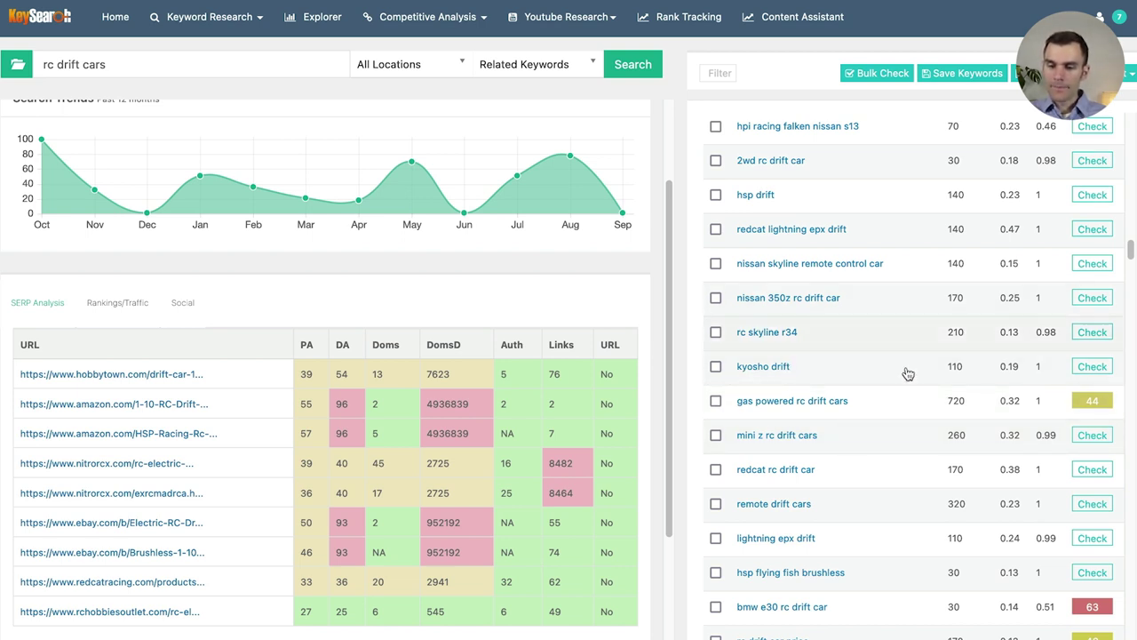
{"action": "scroll", "coordinate": [896, 463], "scroll_direction": "down", "scroll_amount": 3}
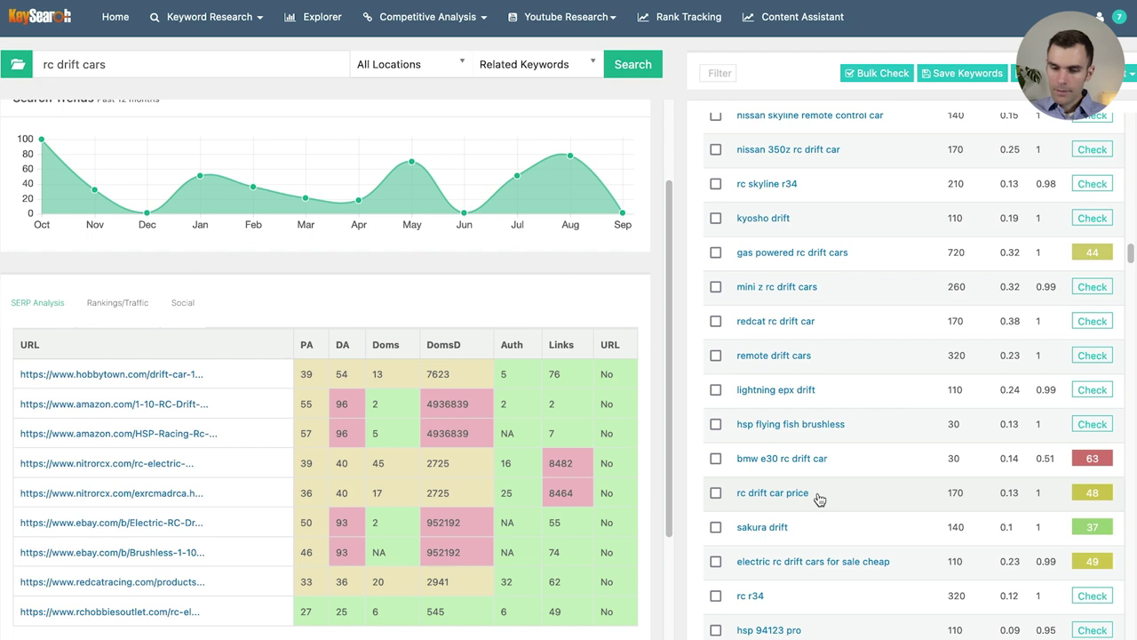
{"action": "scroll", "coordinate": [820, 497], "scroll_direction": "down", "scroll_amount": 1}
{"action": "scroll", "coordinate": [843, 470], "scroll_direction": "down", "scroll_amount": 1}
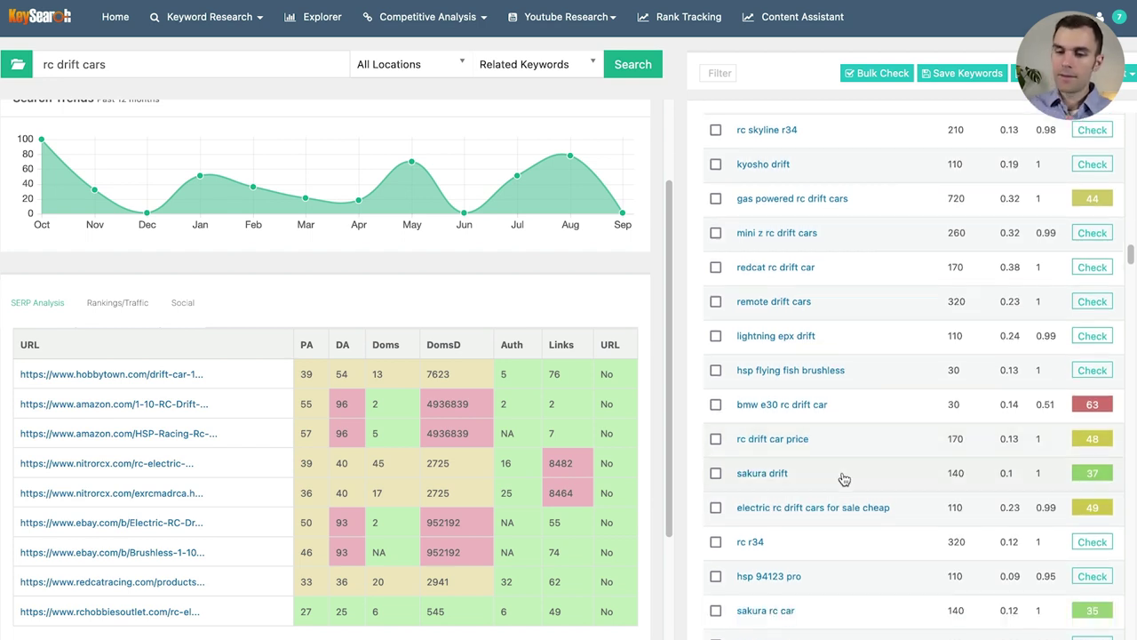
{"action": "scroll", "coordinate": [875, 417], "scroll_direction": "down", "scroll_amount": 2}
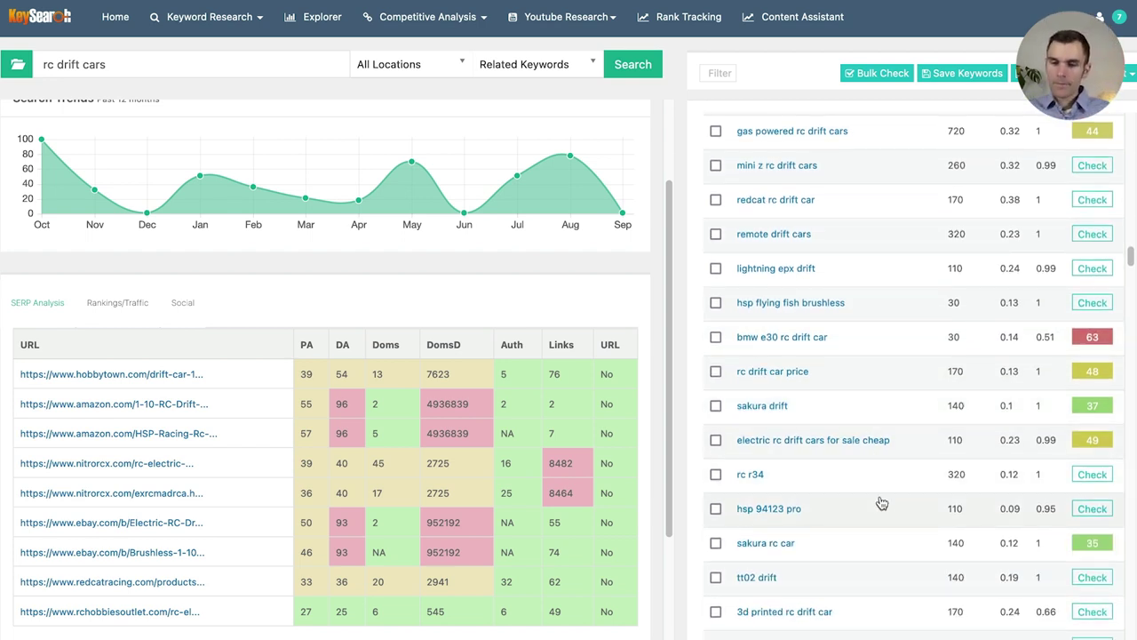
{"action": "scroll", "coordinate": [878, 439], "scroll_direction": "down", "scroll_amount": 2}
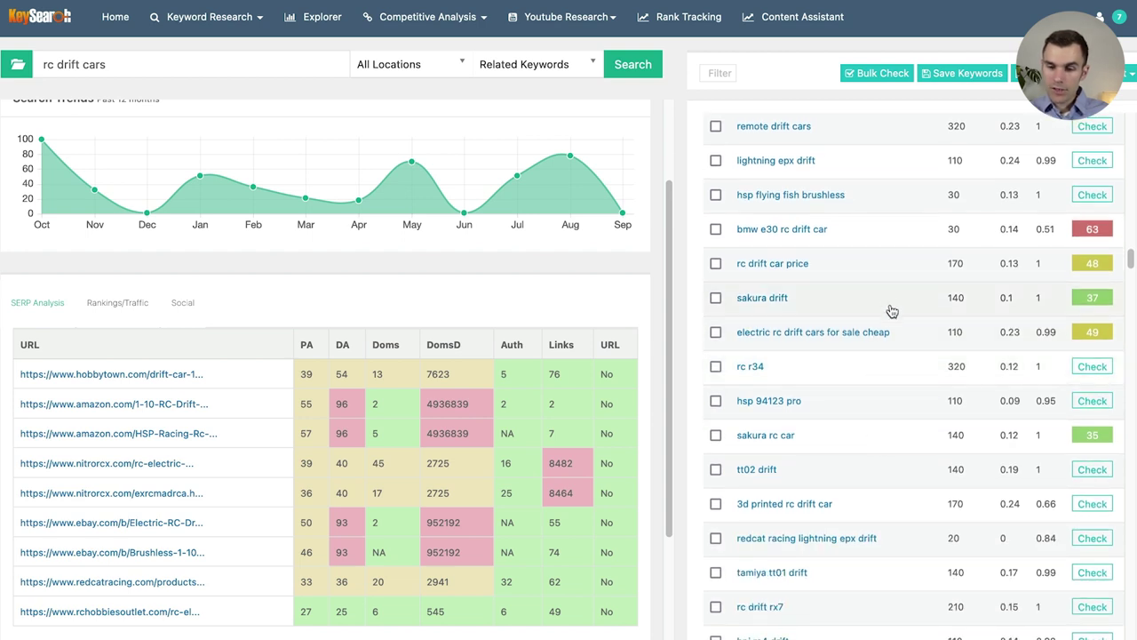
{"action": "scroll", "coordinate": [929, 299], "scroll_direction": "down", "scroll_amount": 2}
{"action": "scroll", "coordinate": [919, 300], "scroll_direction": "down", "scroll_amount": 4}
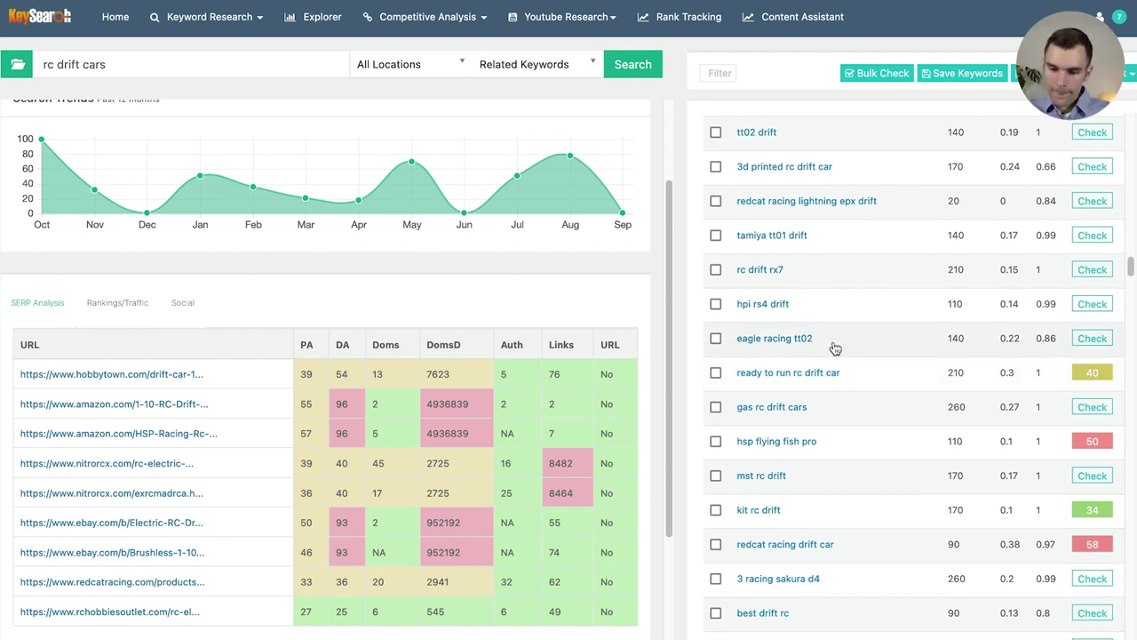
Look through the beginner, mini and cheap drift car keywords and check the competition and ranking pages of micro drift car.
{"action": "scroll", "coordinate": [832, 329], "scroll_direction": "down", "scroll_amount": 5}
{"action": "scroll", "coordinate": [773, 434], "scroll_direction": "down", "scroll_amount": 8}
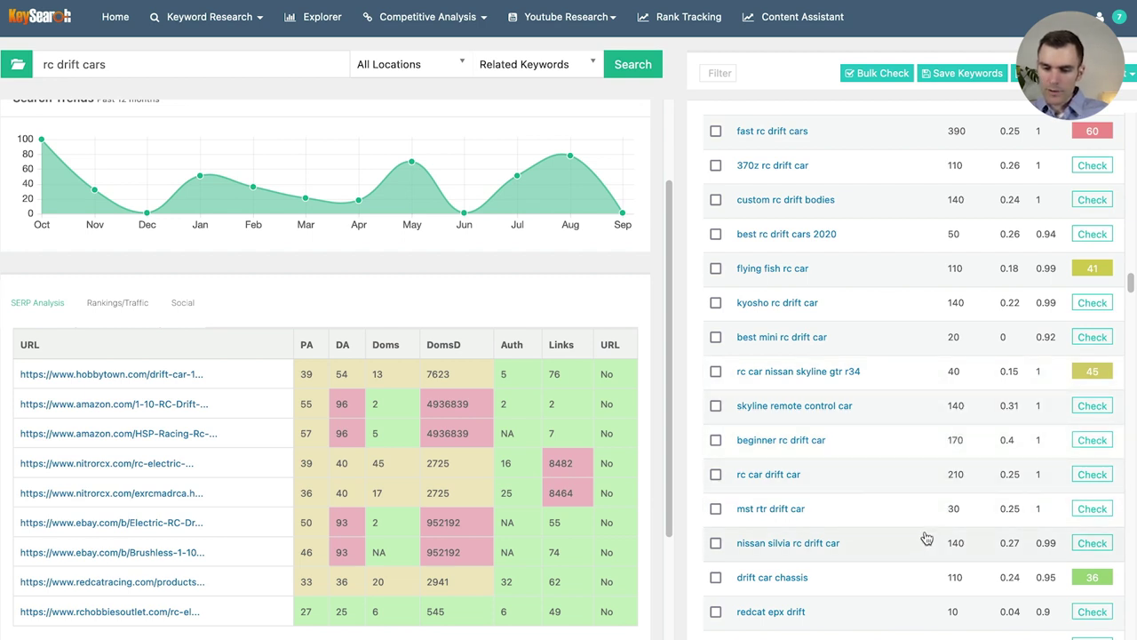
{"action": "scroll", "coordinate": [894, 560], "scroll_direction": "down", "scroll_amount": 3}
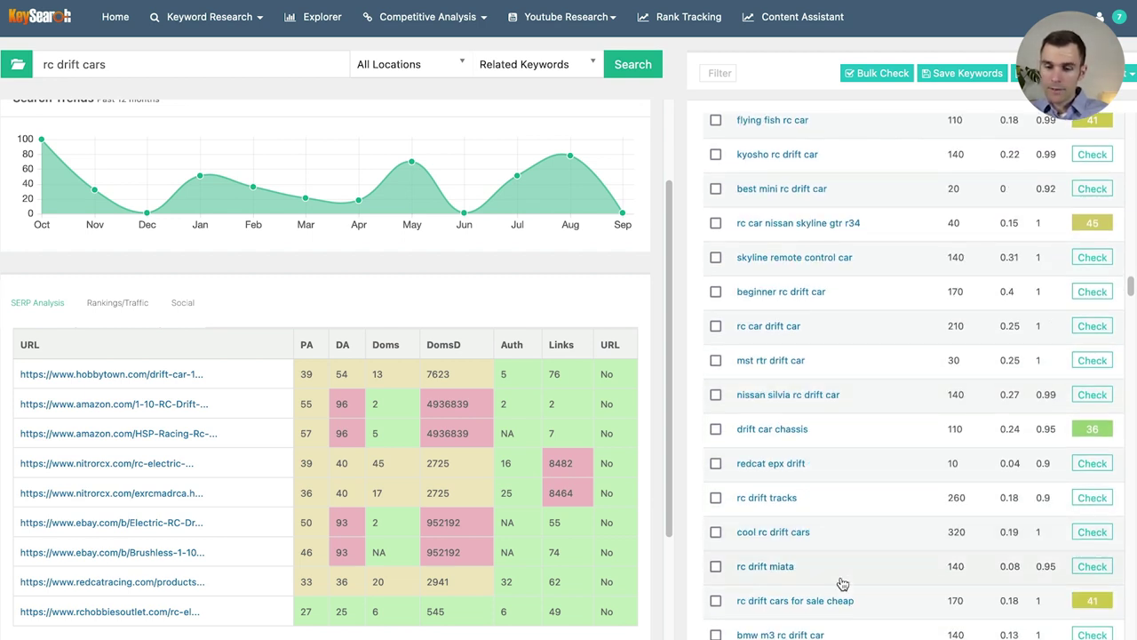
{"action": "scroll", "coordinate": [853, 538], "scroll_direction": "down", "scroll_amount": 1}
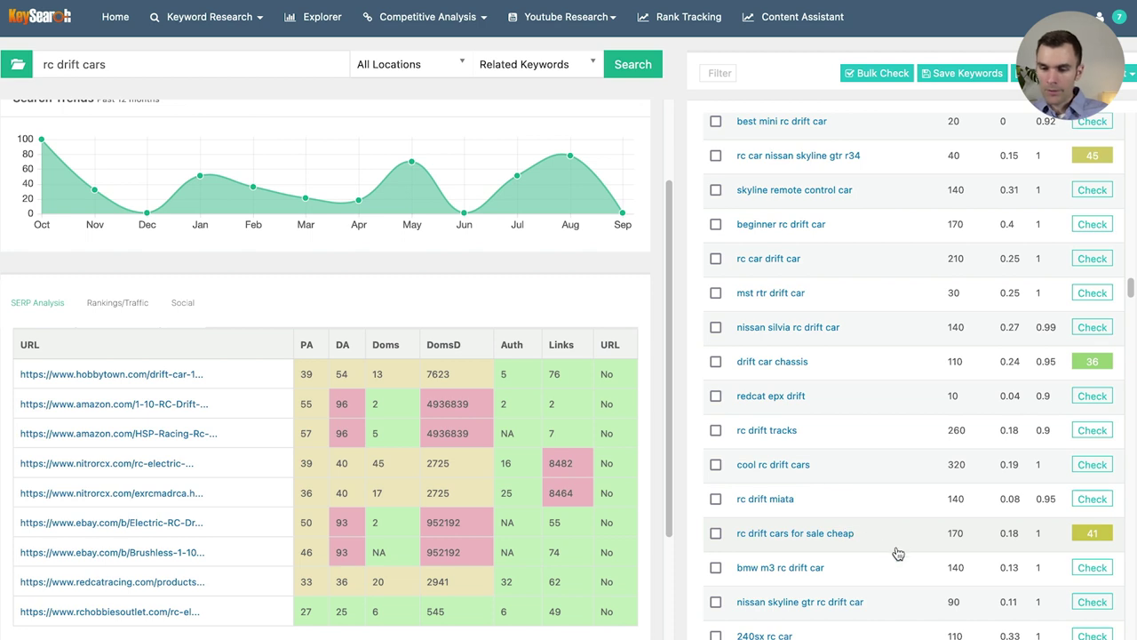
{"action": "scroll", "coordinate": [891, 545], "scroll_direction": "down", "scroll_amount": 5}
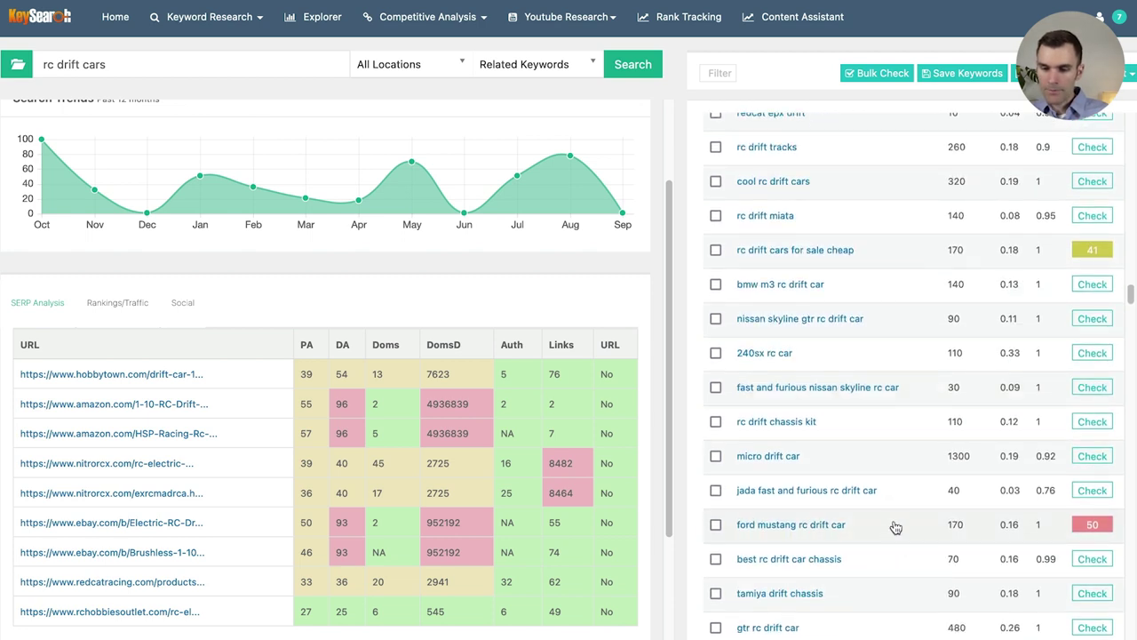
{"action": "left_click", "coordinate": [860, 462]}
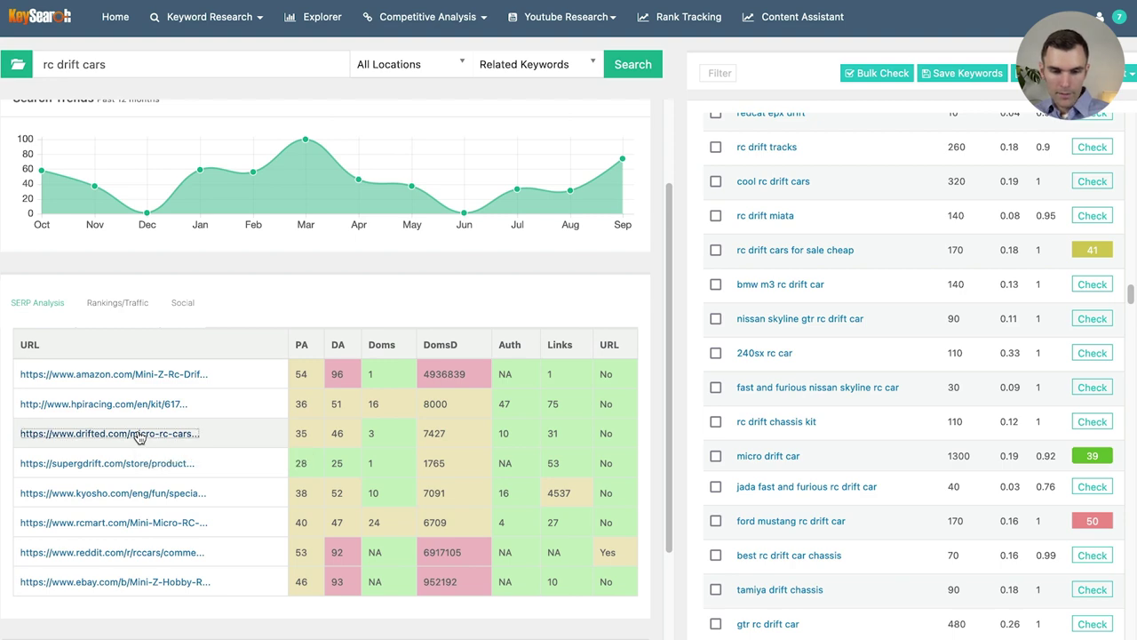
Open the drifted.com micro RC cars page ranking for micro drift car and look over its title and introduction.
{"action": "left_click", "coordinate": [186, 435]}
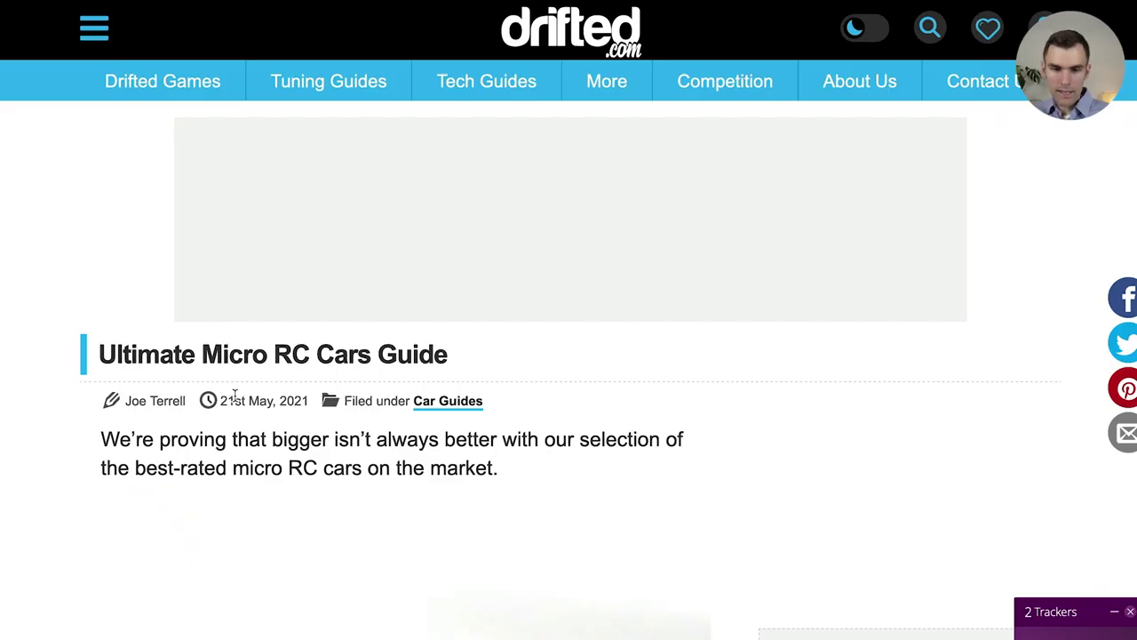
{"action": "scroll", "coordinate": [567, 381], "scroll_direction": "down", "scroll_amount": 5}
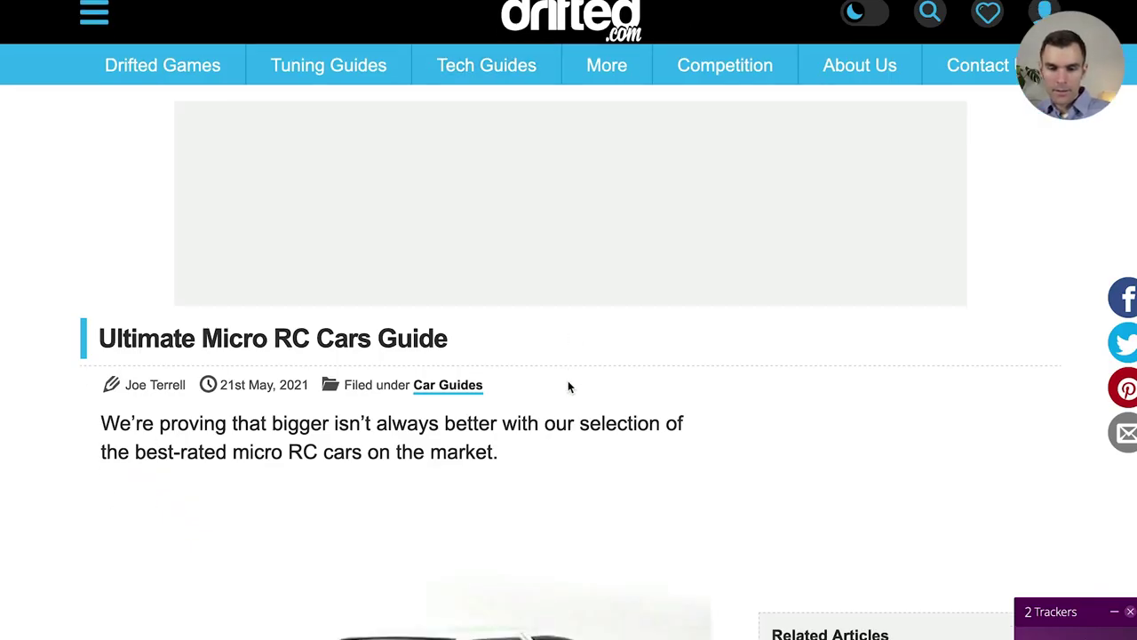
{"action": "scroll", "coordinate": [589, 438], "scroll_direction": "up", "scroll_amount": 6}
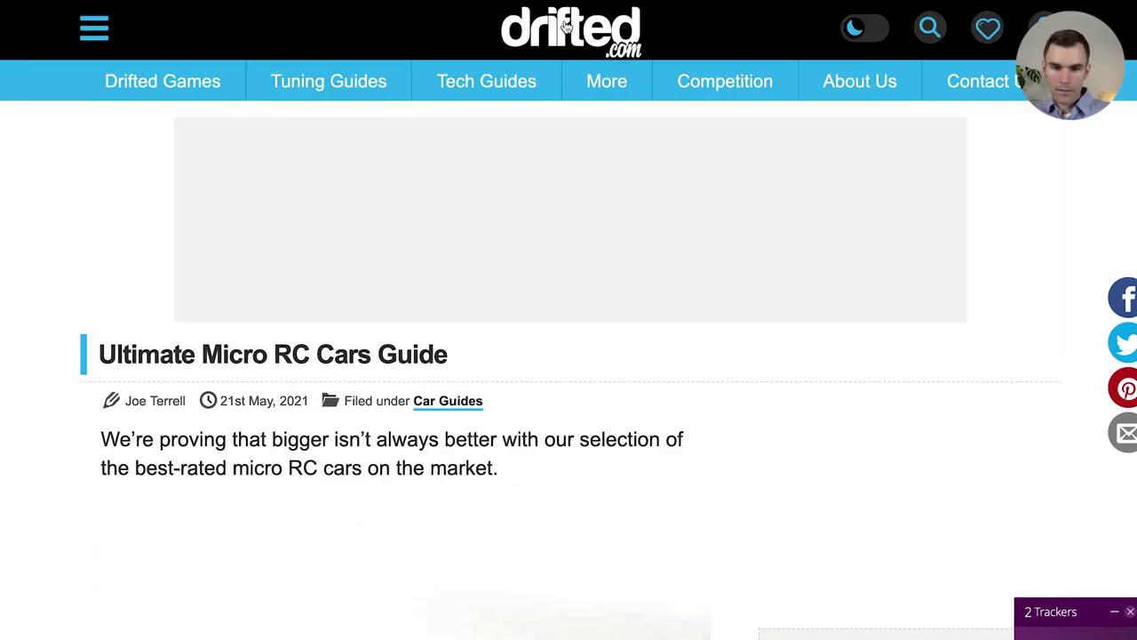
Open the drifted.com home page and examine its games, latest articles and trending articles to judge the site's focus.
{"action": "left_click", "coordinate": [567, 18]}
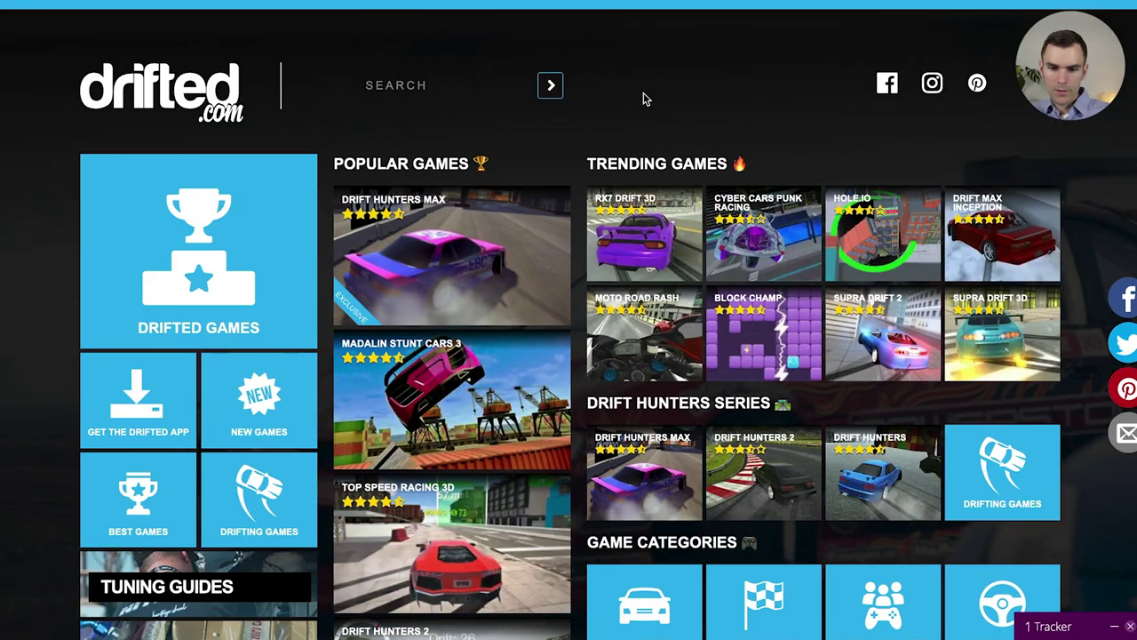
{"action": "scroll", "coordinate": [425, 232], "scroll_direction": "down", "scroll_amount": 3}
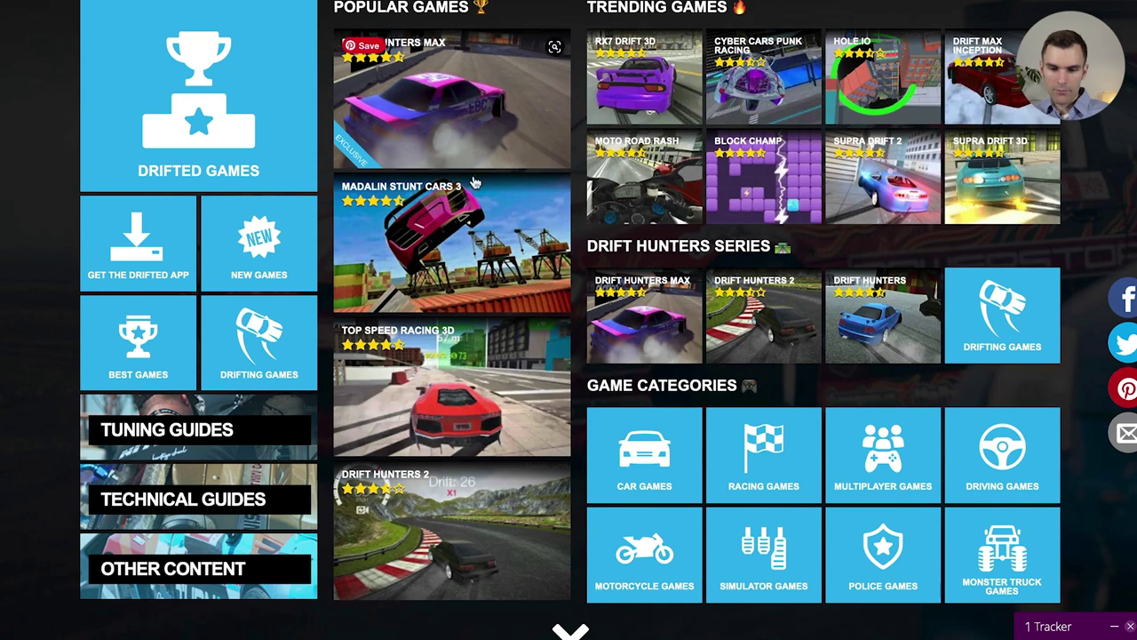
{"action": "scroll", "coordinate": [424, 232], "scroll_direction": "down", "scroll_amount": 5}
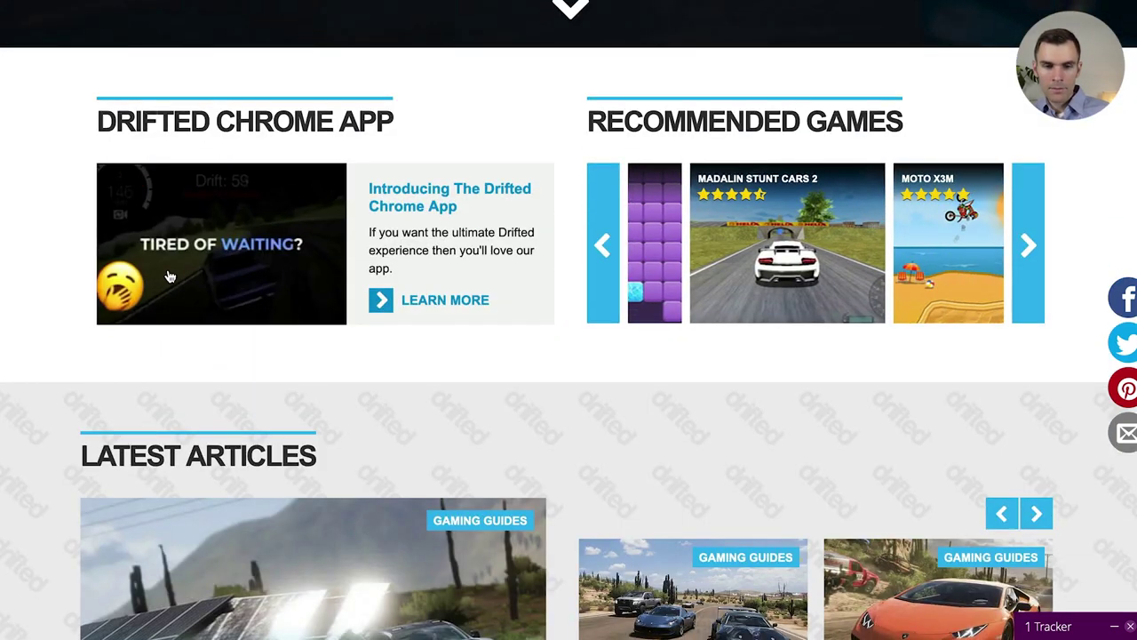
{"action": "scroll", "coordinate": [152, 348], "scroll_direction": "down", "scroll_amount": 7}
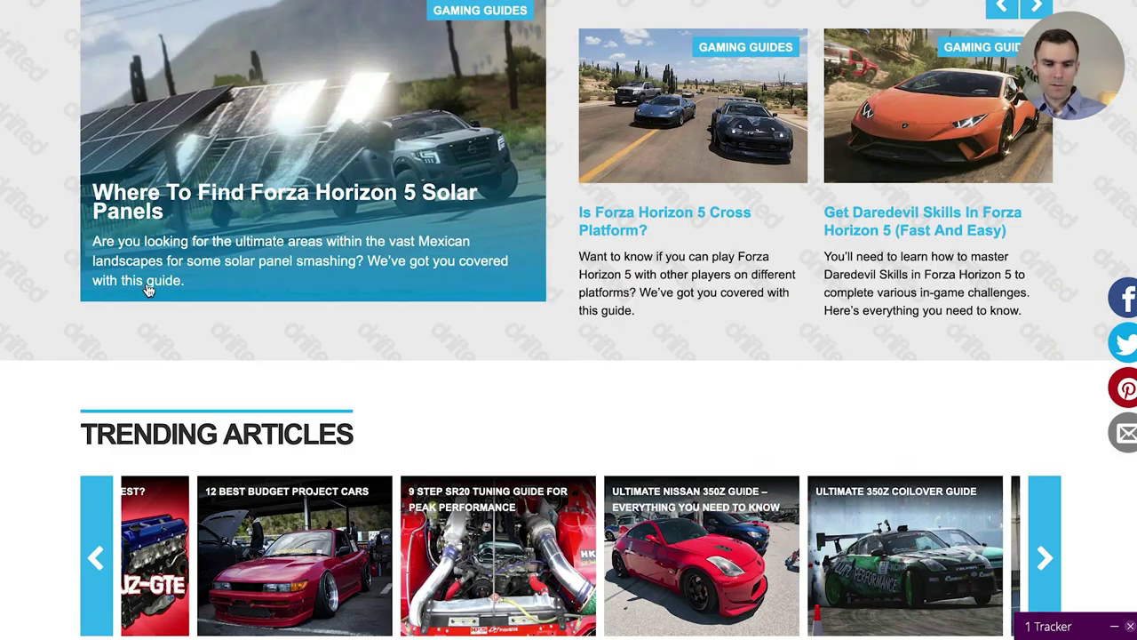
{"action": "scroll", "coordinate": [127, 248], "scroll_direction": "down", "scroll_amount": 5}
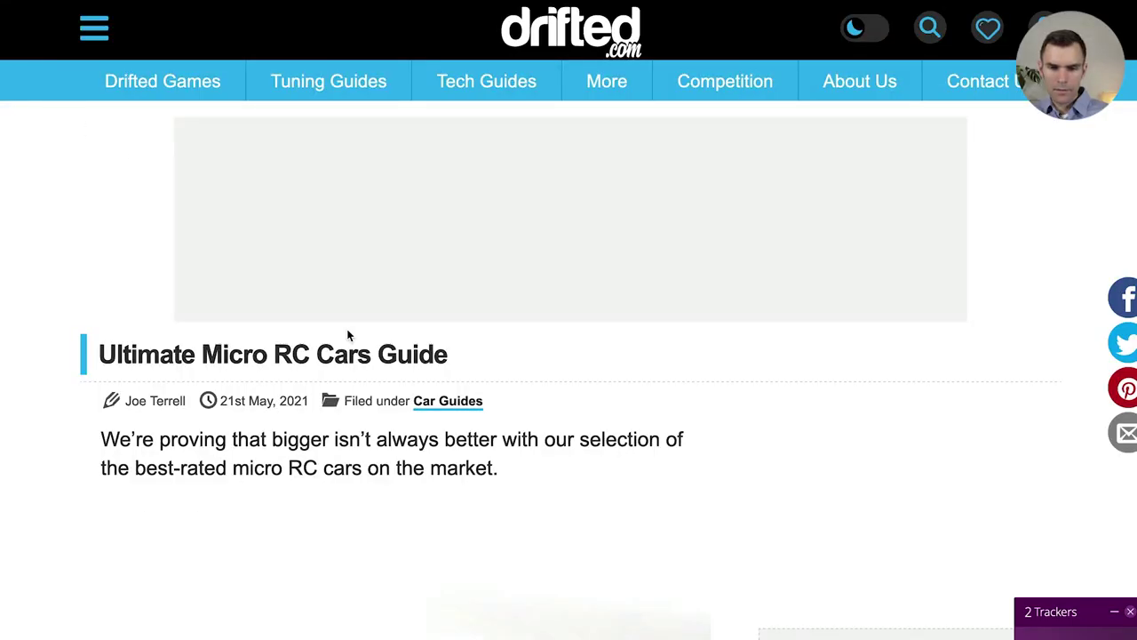
Open the Car Guides category from the micro RC cars article and examine which car and RC topics it covers.
{"action": "mouse_move", "coordinate": [388, 89]}
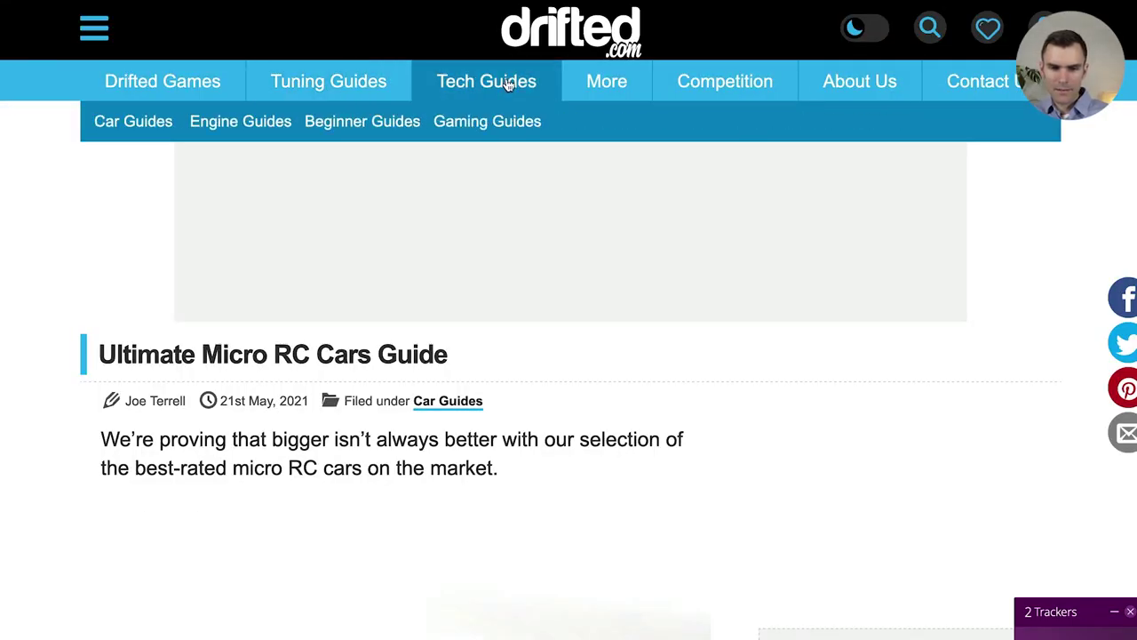
{"action": "mouse_move", "coordinate": [486, 85]}
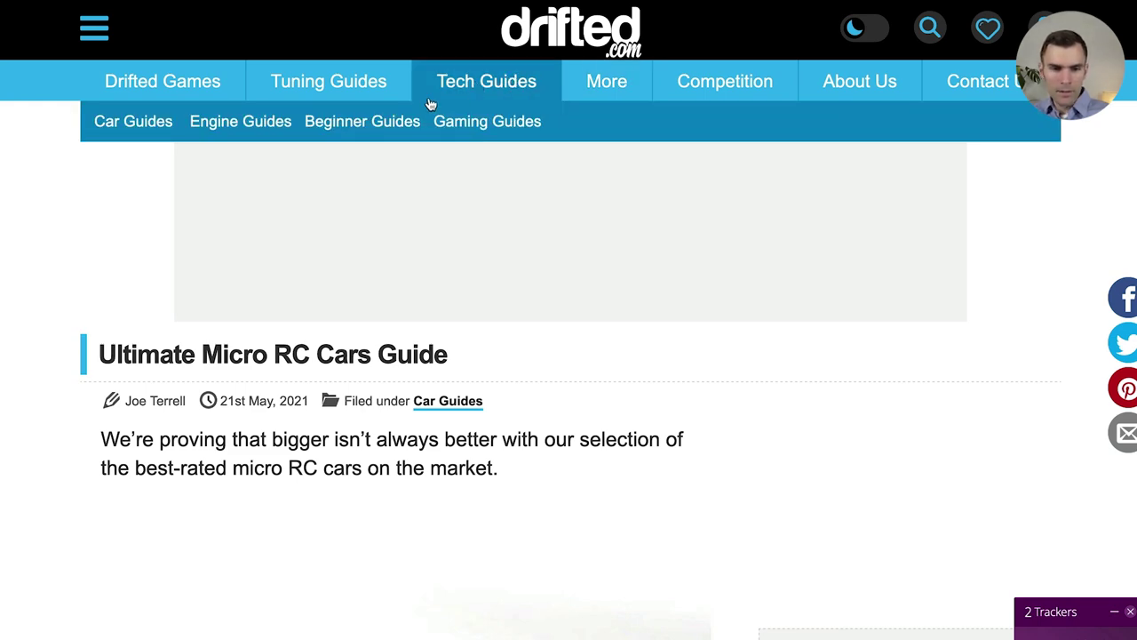
{"action": "left_click", "coordinate": [152, 127]}
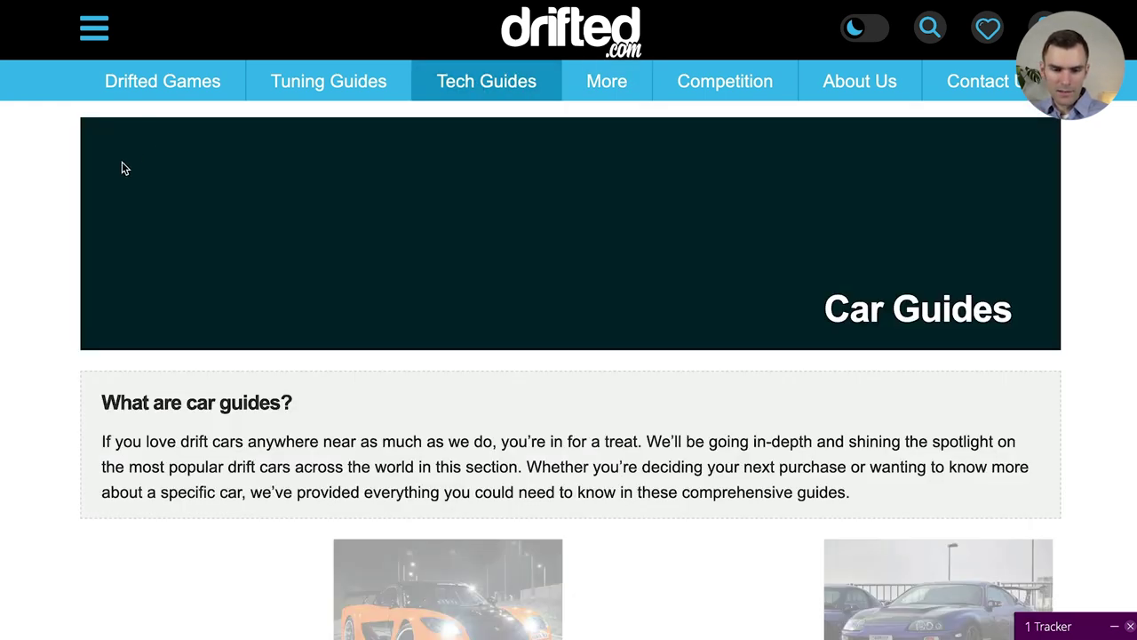
{"action": "scroll", "coordinate": [51, 264], "scroll_direction": "down", "scroll_amount": 3}
{"action": "scroll", "coordinate": [52, 266], "scroll_direction": "down", "scroll_amount": 5}
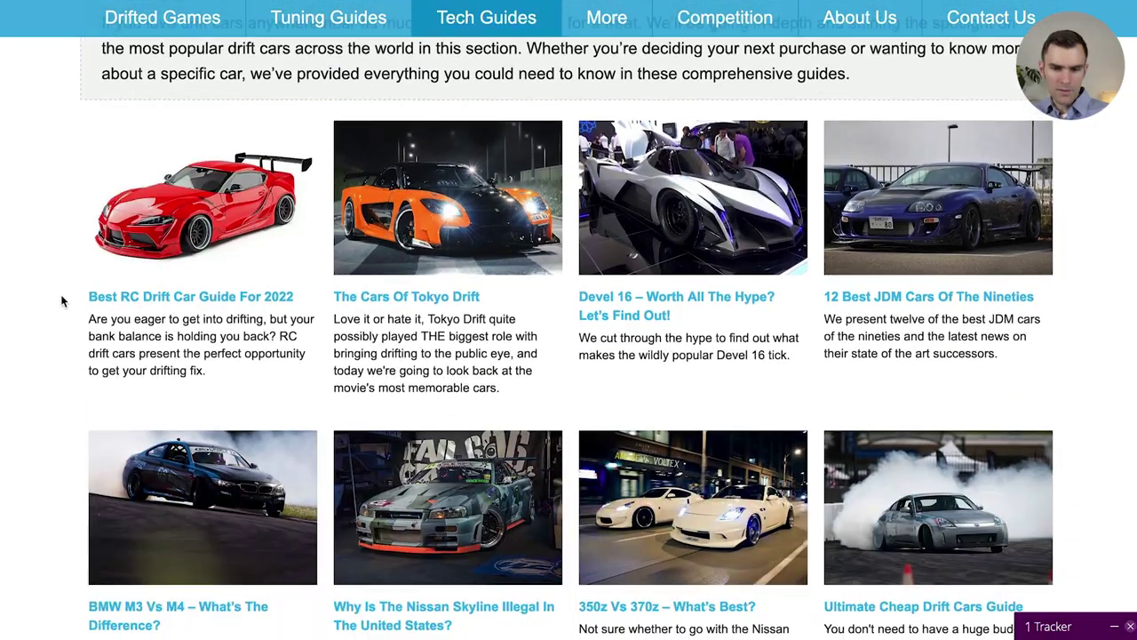
{"action": "scroll", "coordinate": [63, 299], "scroll_direction": "down", "scroll_amount": 2}
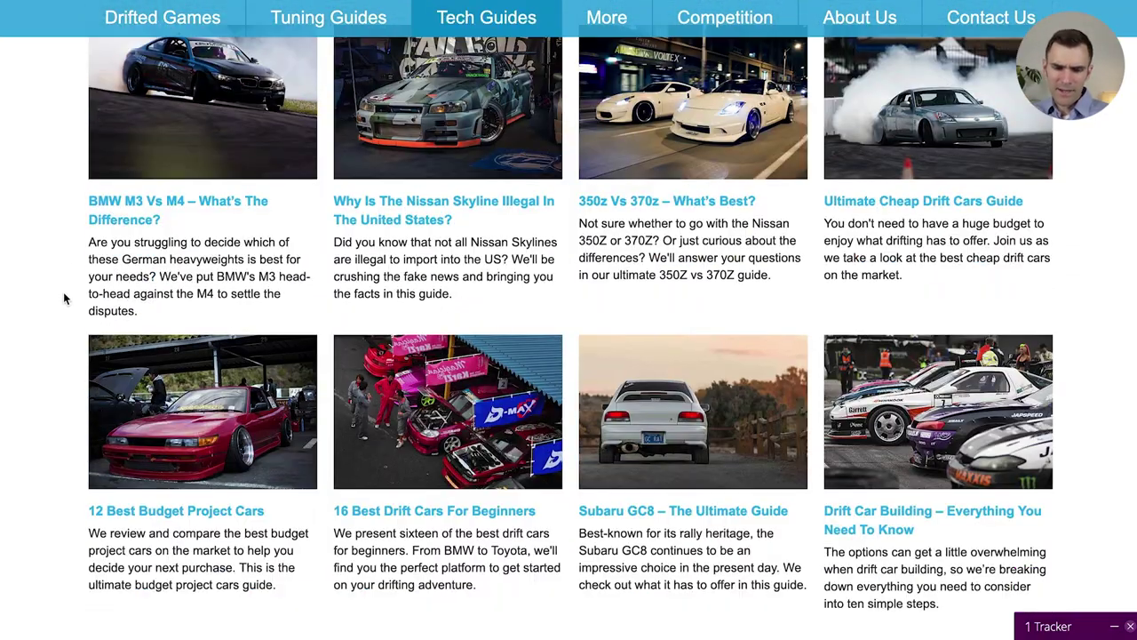
{"action": "scroll", "coordinate": [60, 302], "scroll_direction": "down", "scroll_amount": 4}
{"action": "scroll", "coordinate": [58, 305], "scroll_direction": "down", "scroll_amount": 2}
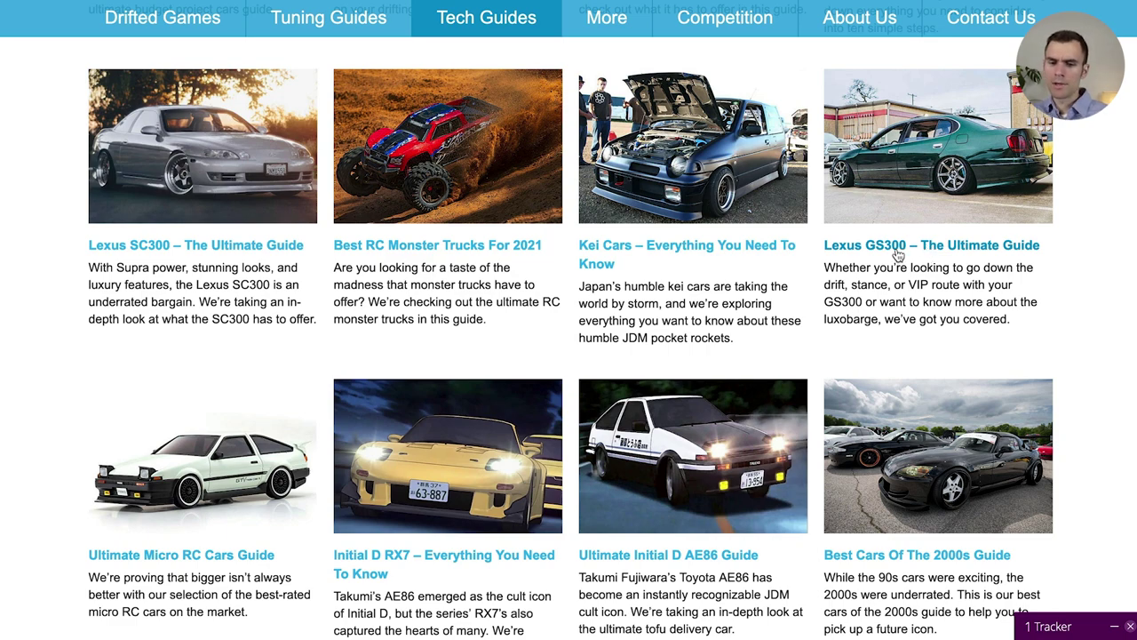
Return to the start of the Car Guides page and switch the site to dark mode.
{"action": "scroll", "coordinate": [902, 258], "scroll_direction": "up", "scroll_amount": 4}
{"action": "scroll", "coordinate": [986, 195], "scroll_direction": "up", "scroll_amount": 10}
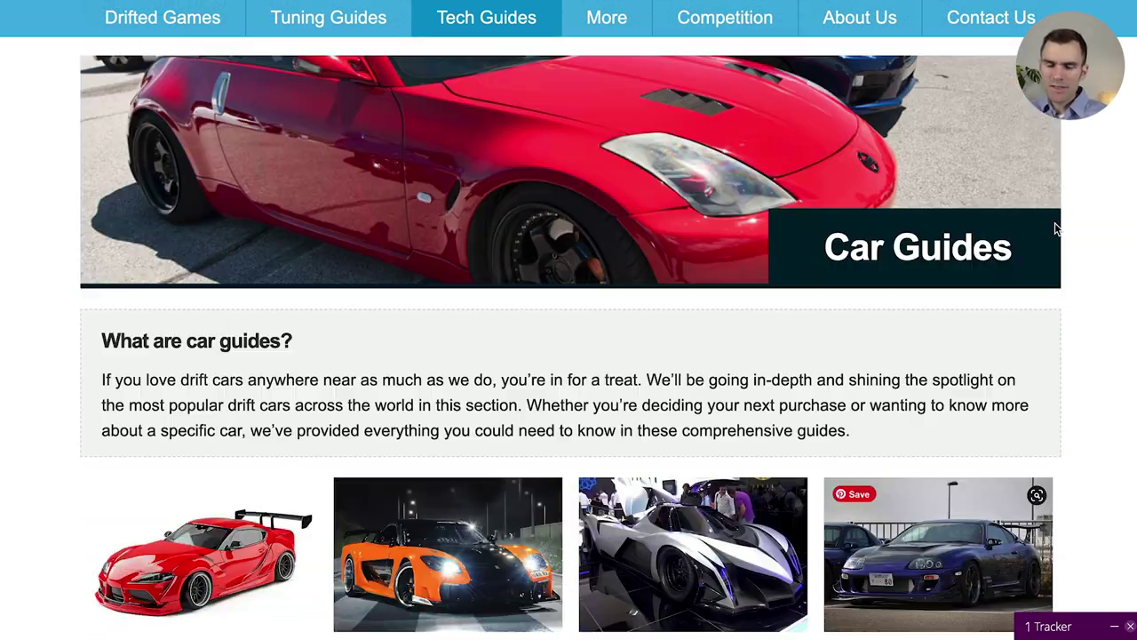
{"action": "left_click", "coordinate": [866, 28]}
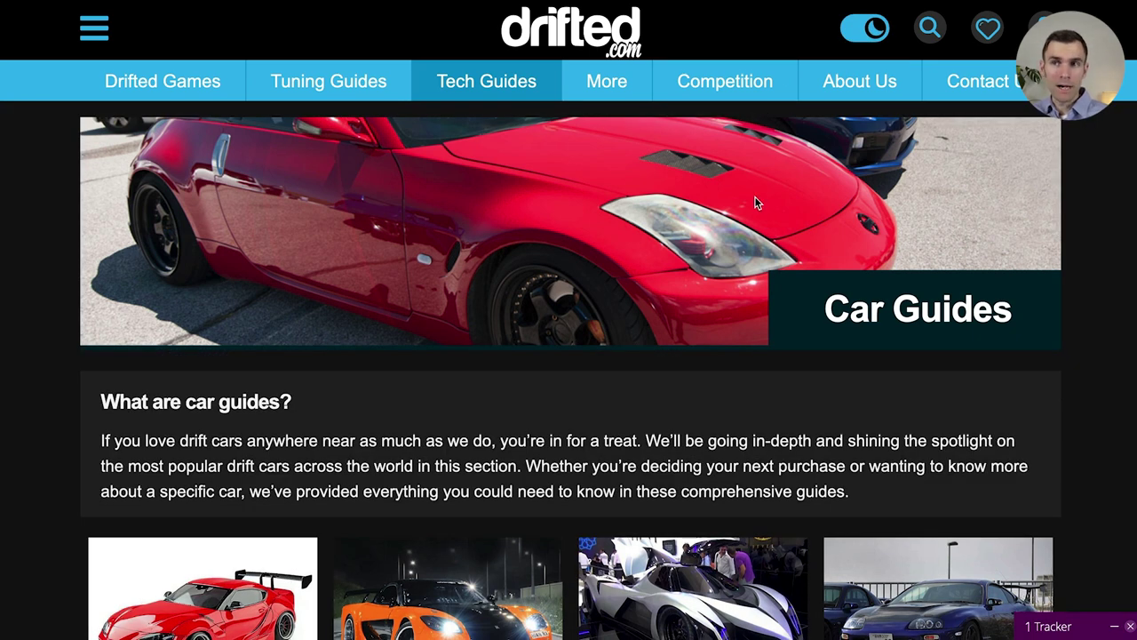
Go back to the drifted.com home page and look over its games and latest articles in dark mode.
{"action": "mouse_move", "coordinate": [496, 75]}
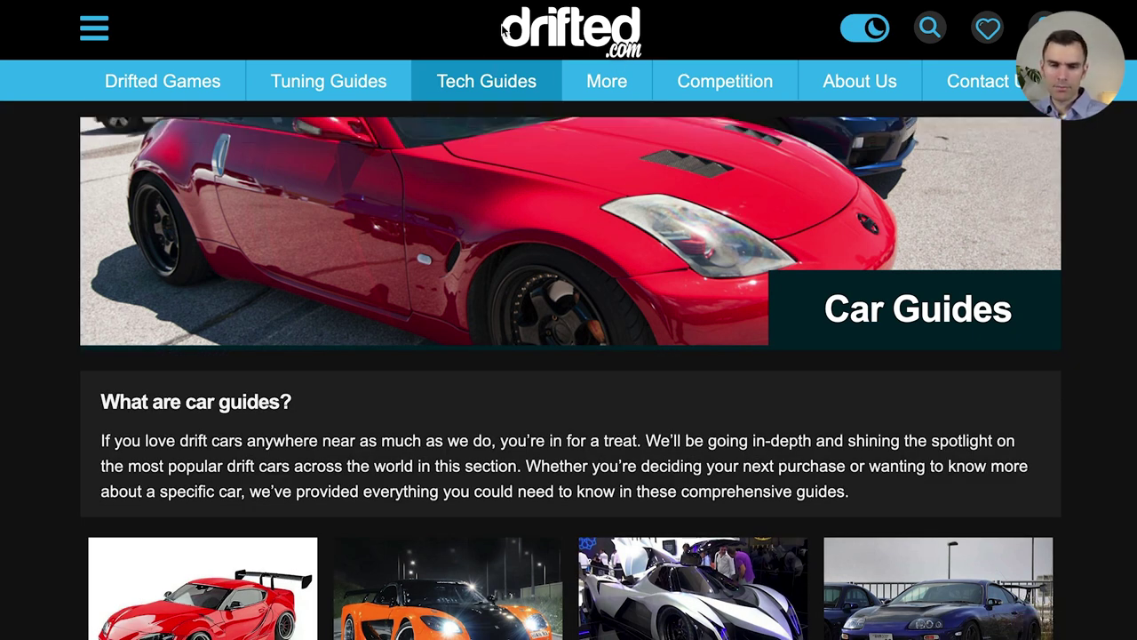
{"action": "left_click", "coordinate": [525, 46]}
{"action": "scroll", "coordinate": [597, 125], "scroll_direction": "down", "scroll_amount": 6}
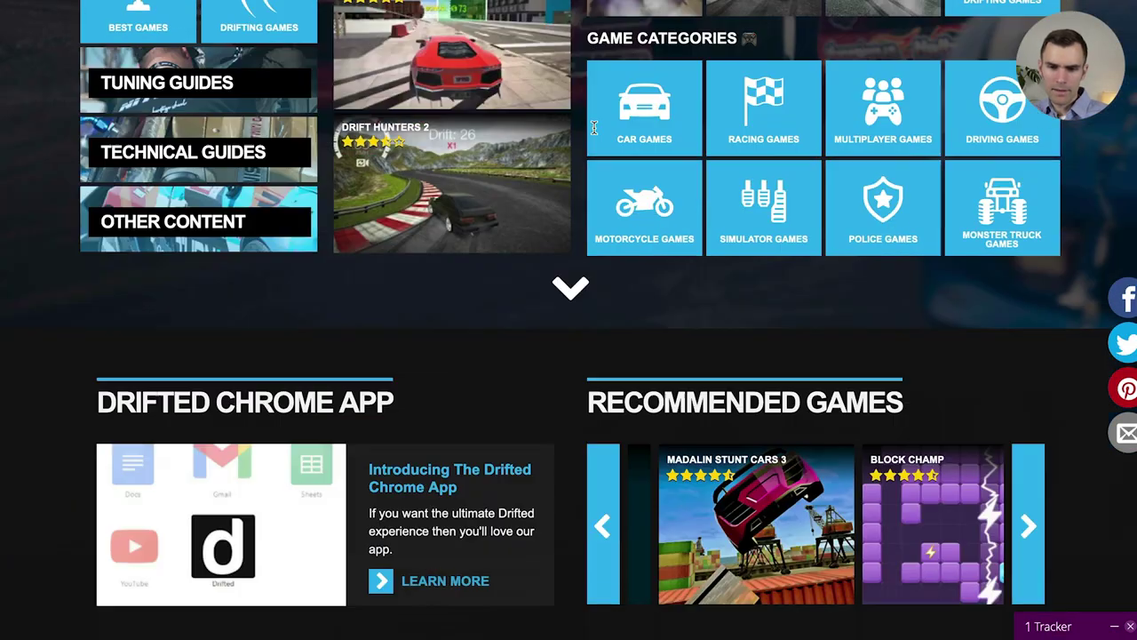
{"action": "scroll", "coordinate": [594, 129], "scroll_direction": "down", "scroll_amount": 3}
{"action": "scroll", "coordinate": [553, 175], "scroll_direction": "up", "scroll_amount": 8}
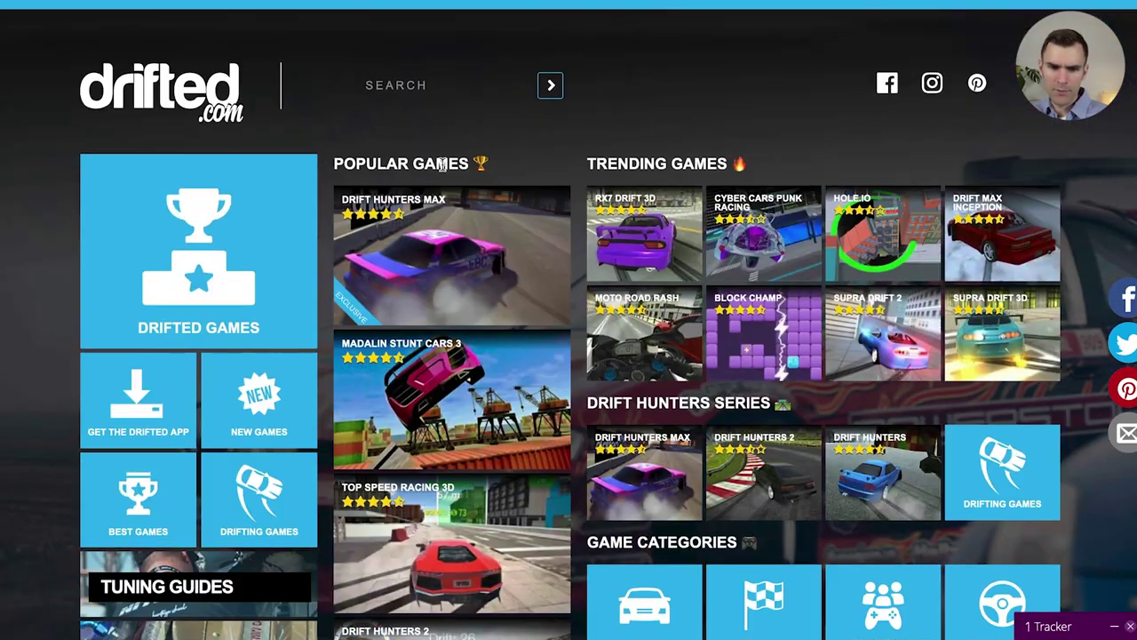
{"action": "scroll", "coordinate": [610, 140], "scroll_direction": "down", "scroll_amount": 10}
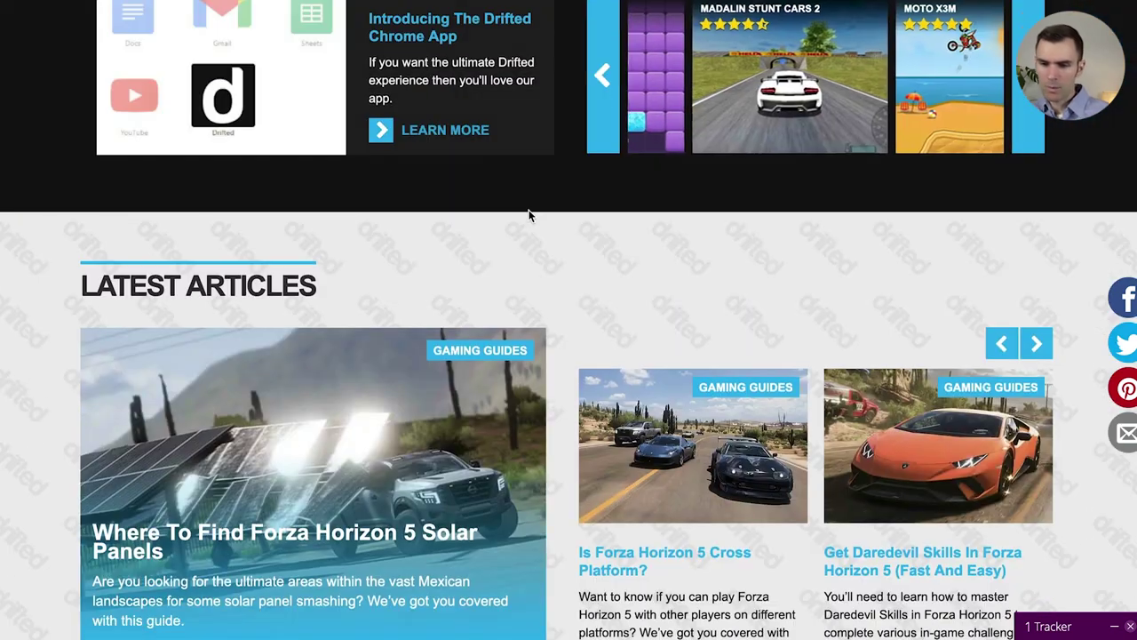
{"action": "scroll", "coordinate": [529, 215], "scroll_direction": "down", "scroll_amount": 6}
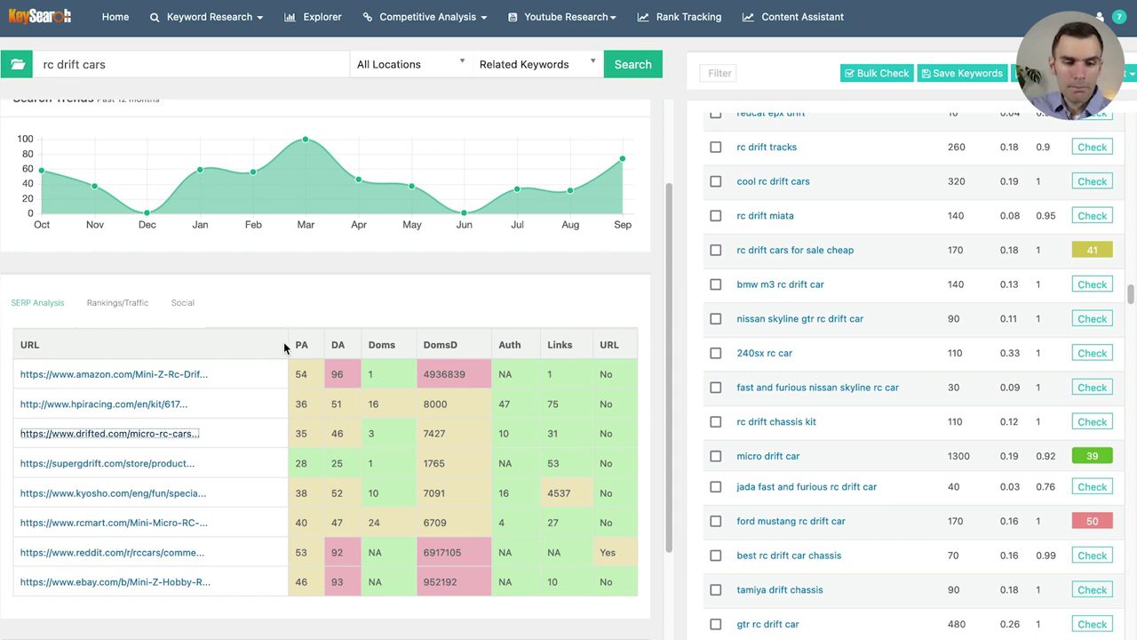
Open the supergdrift.com store product page from KeySearch's ranking pages for micro drift car.
{"action": "left_click", "coordinate": [139, 464]}
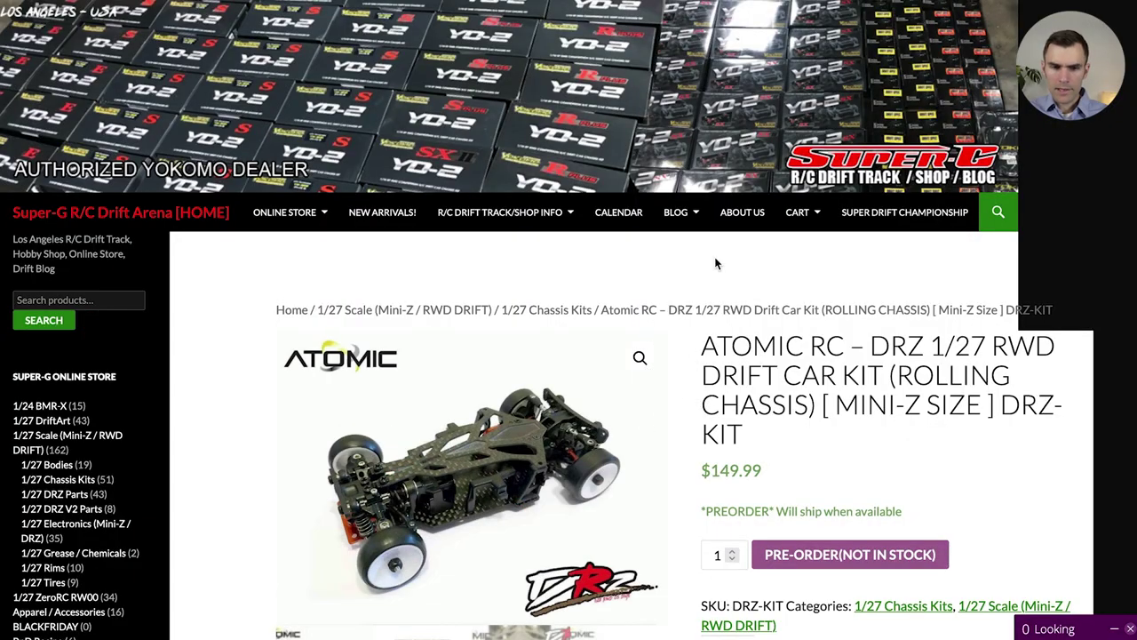
Look over the Atomic RC DRZ 1/27 drift car kit product page and the shop's category list.
{"action": "scroll", "coordinate": [254, 284], "scroll_direction": "down", "scroll_amount": 5}
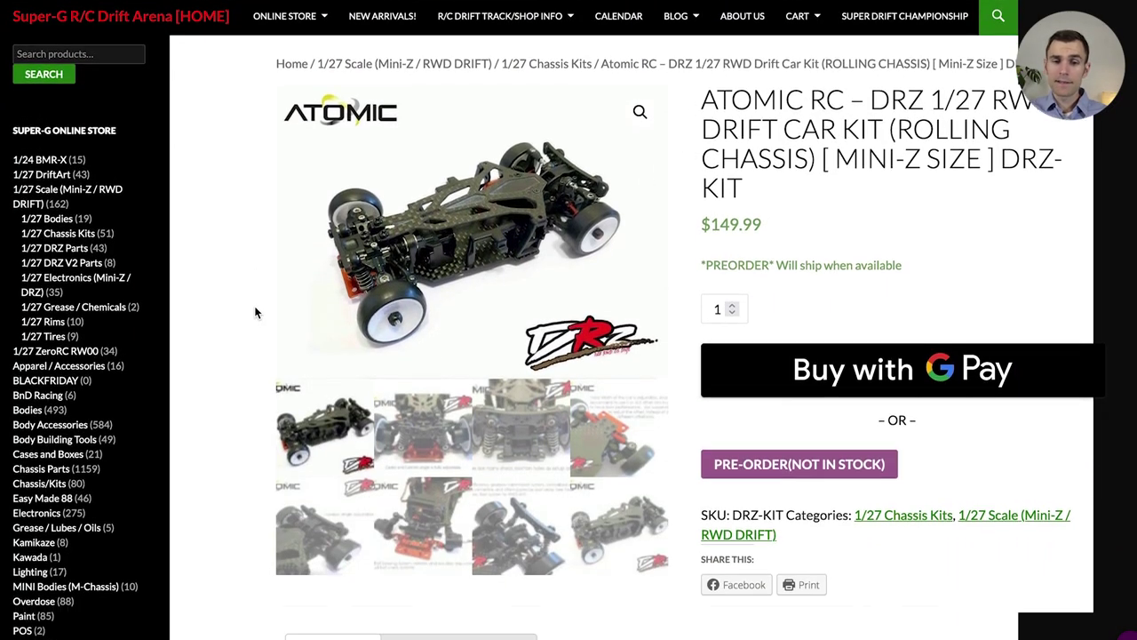
{"action": "scroll", "coordinate": [255, 304], "scroll_direction": "down", "scroll_amount": 3}
{"action": "scroll", "coordinate": [255, 303], "scroll_direction": "up", "scroll_amount": 8}
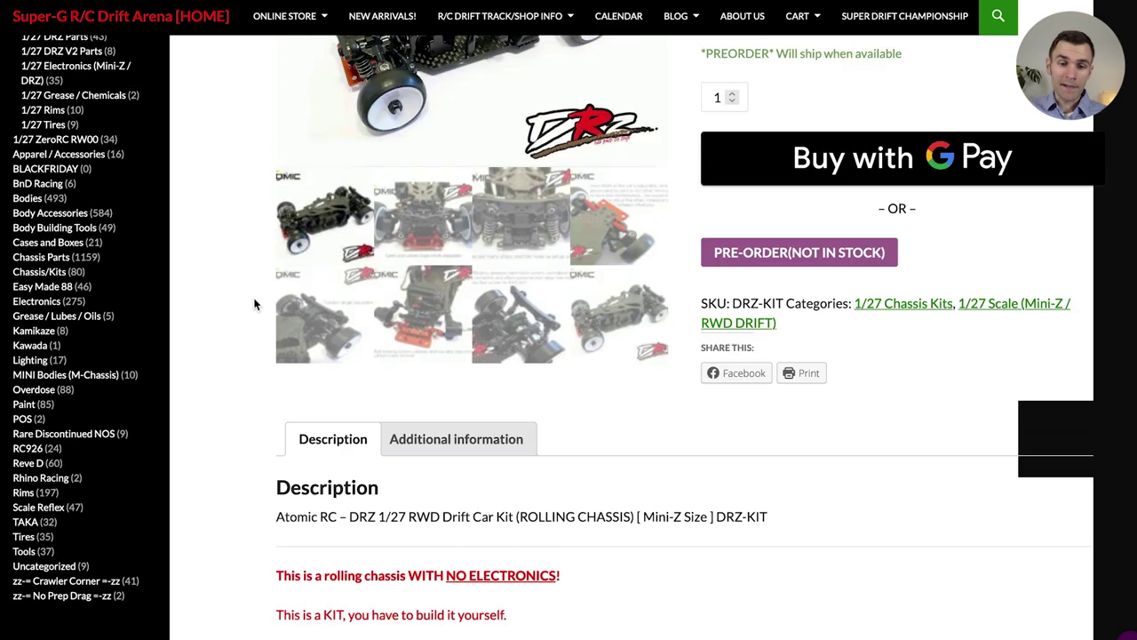
{"action": "scroll", "coordinate": [254, 305], "scroll_direction": "up", "scroll_amount": 1}
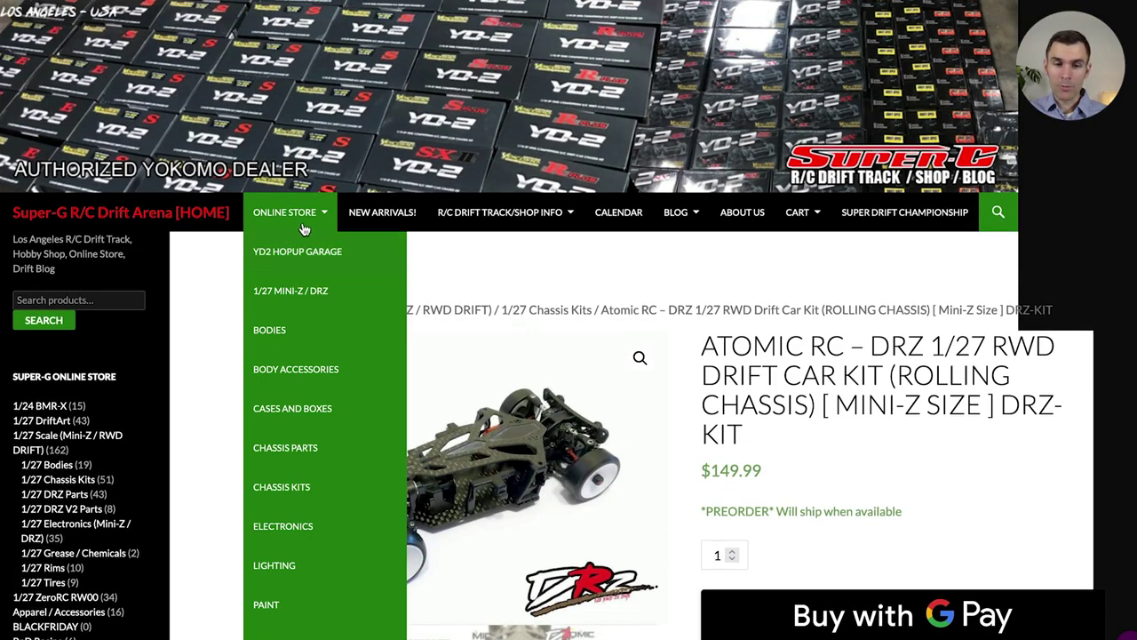
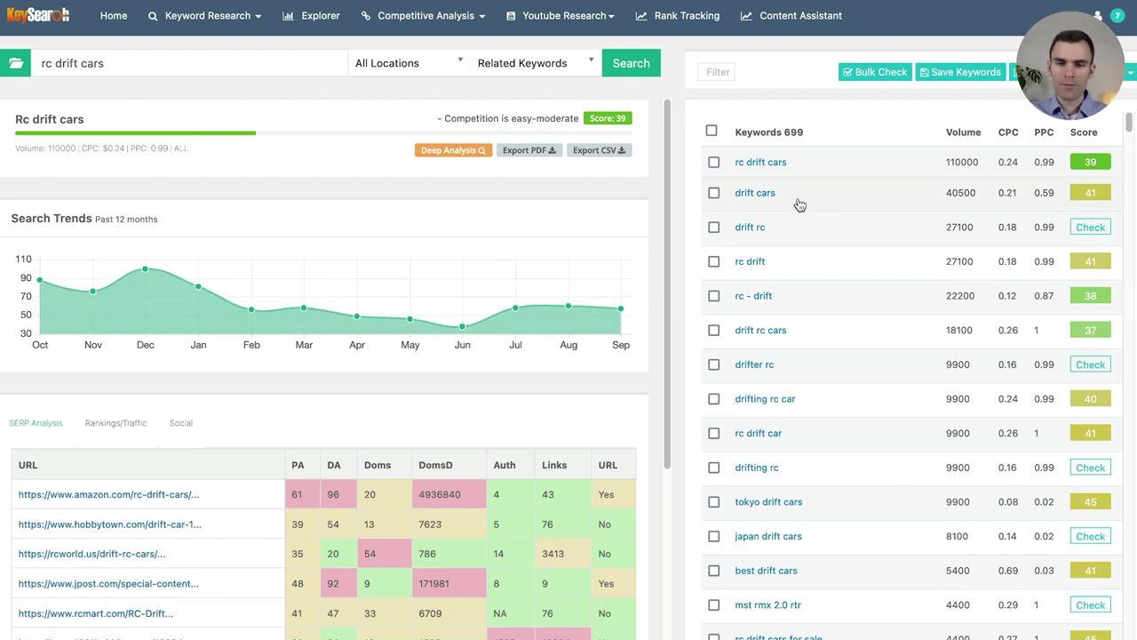
In KeySearch, analyze the competition for the related keyword "drift cars" and review its ranking pages.
{"action": "left_click", "coordinate": [799, 206]}
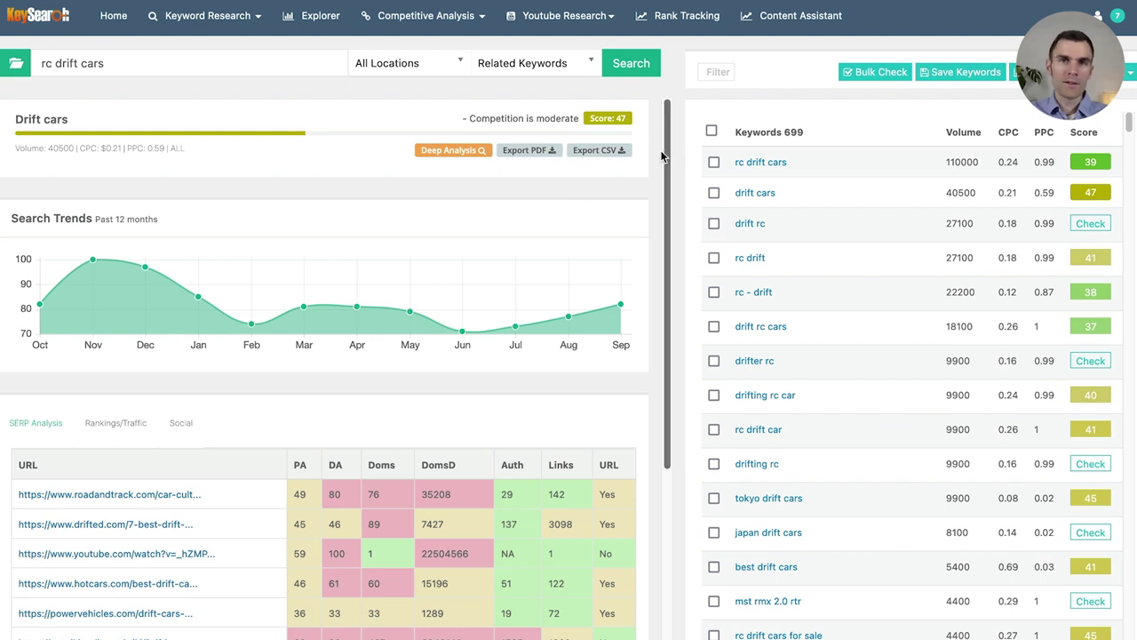
{"action": "scroll", "coordinate": [664, 158], "scroll_direction": "down", "scroll_amount": 1}
{"action": "scroll", "coordinate": [669, 159], "scroll_direction": "up", "scroll_amount": 1}
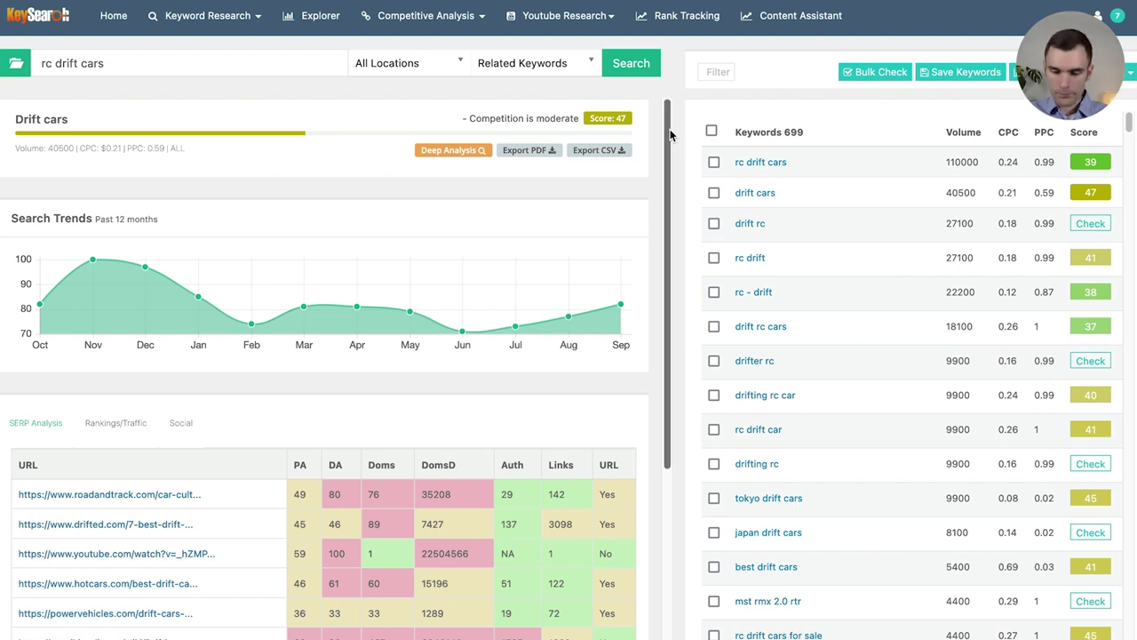
Run a related-keywords search for "cross stitch" across all locations.
{"action": "left_click", "coordinate": [267, 70]}
{"action": "key", "text": "ctrl+a"}
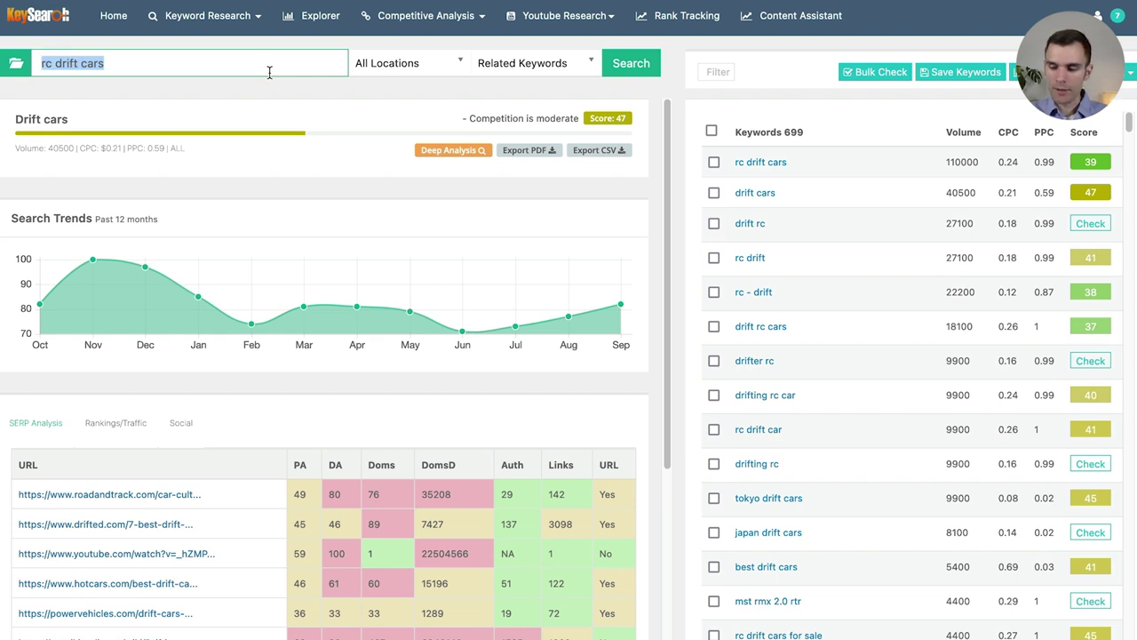
{"action": "key", "text": "BackSpace"}
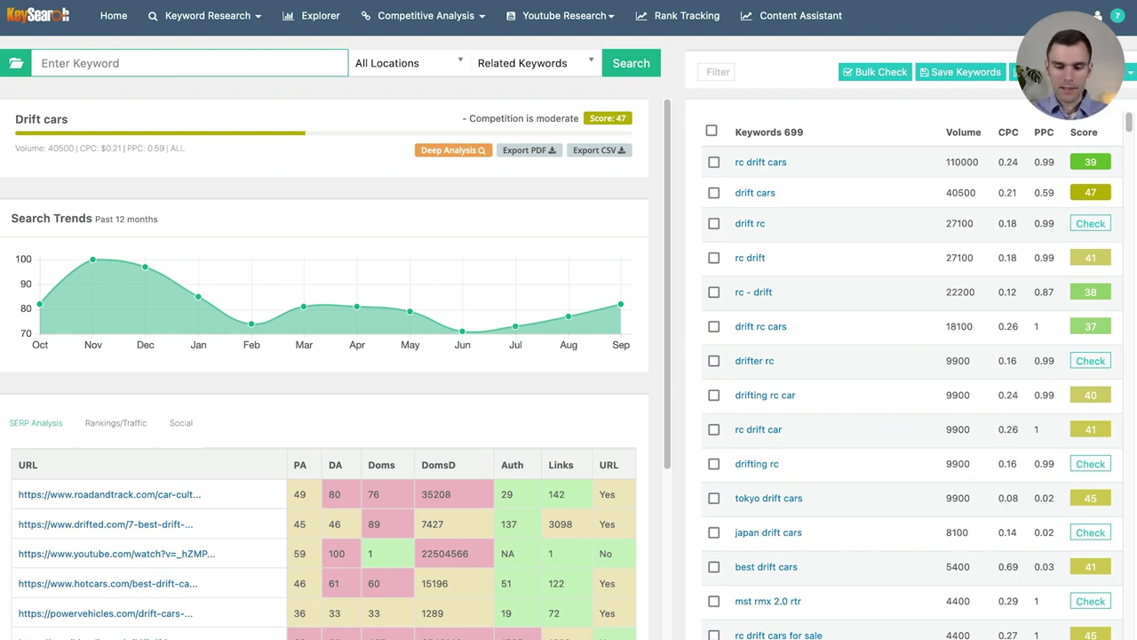
{"action": "type", "text": "cross sti"}
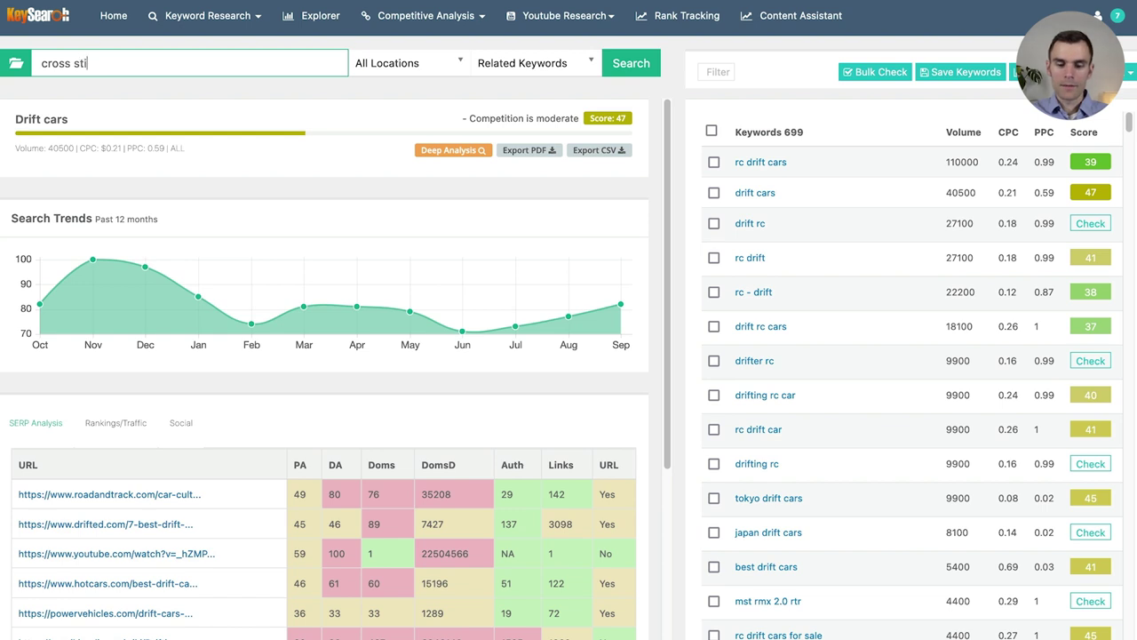
{"action": "type", "text": "ch"}
{"action": "key", "text": "Return"}
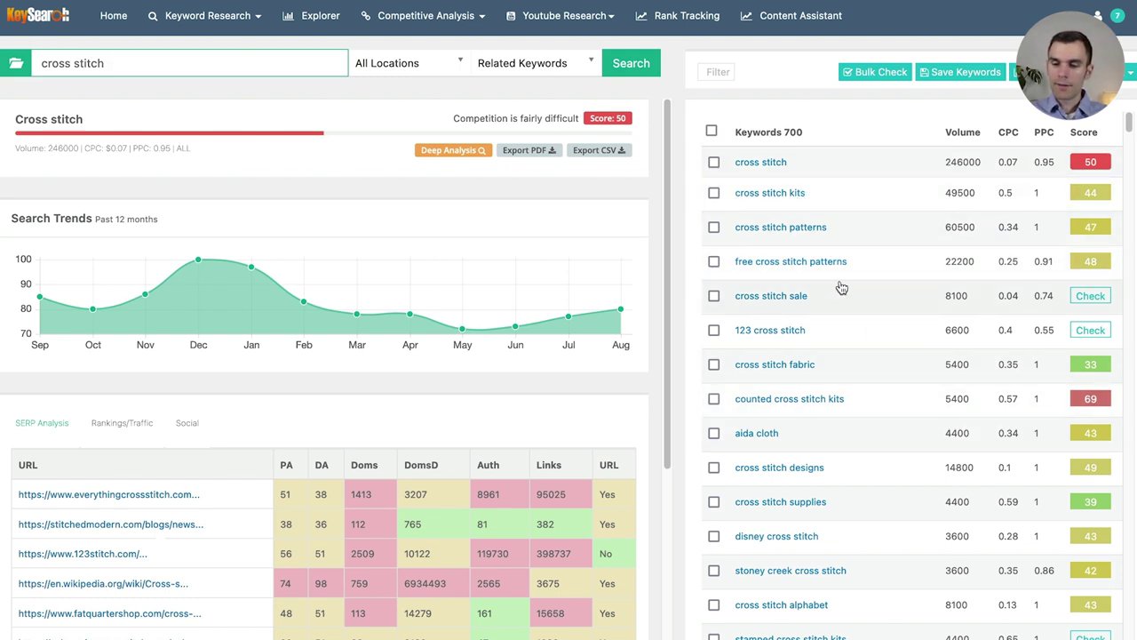
Find "cross stitch for beginners" among the related keywords and review its competition analysis and ranking pages.
{"action": "scroll", "coordinate": [842, 298], "scroll_direction": "down", "scroll_amount": 2}
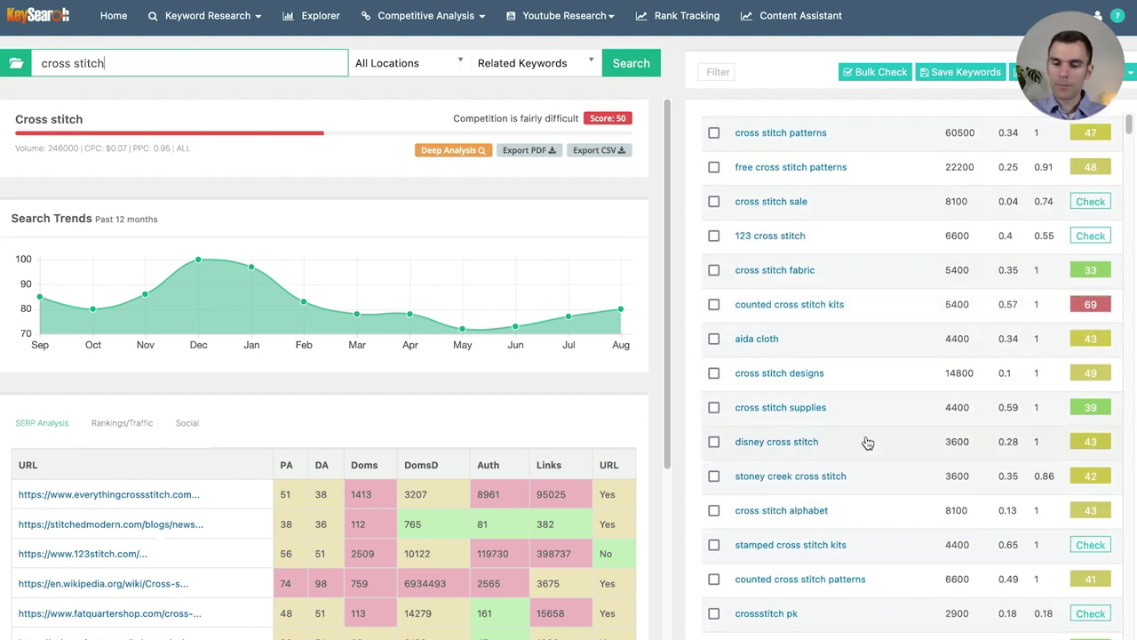
{"action": "scroll", "coordinate": [873, 429], "scroll_direction": "down", "scroll_amount": 3}
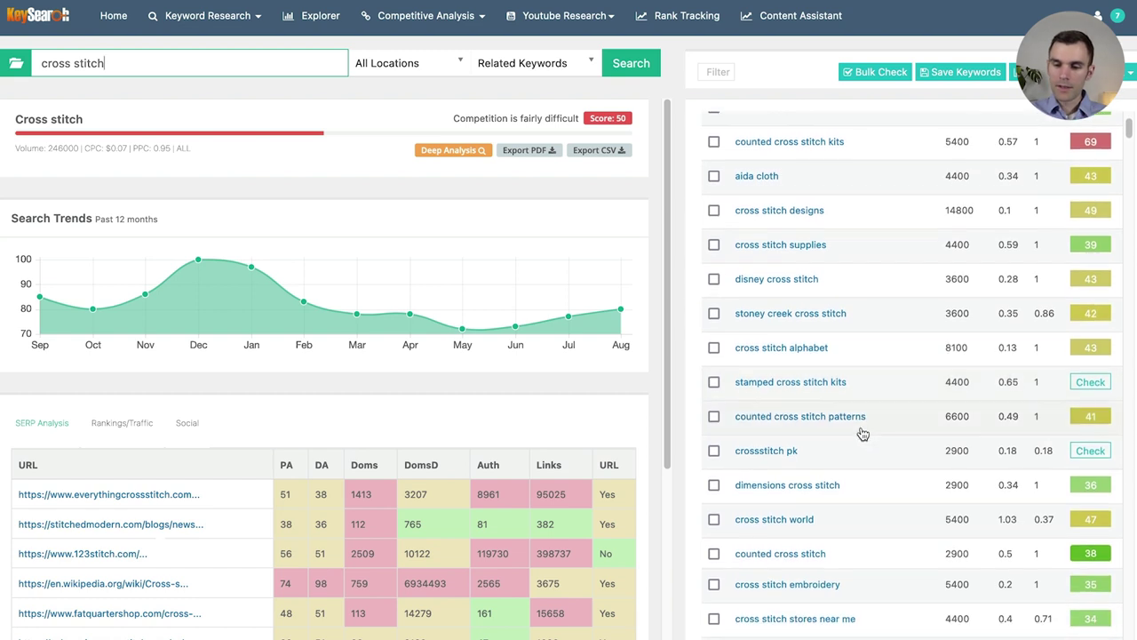
{"action": "scroll", "coordinate": [862, 432], "scroll_direction": "down", "scroll_amount": 3}
{"action": "scroll", "coordinate": [888, 395], "scroll_direction": "down", "scroll_amount": 1}
{"action": "scroll", "coordinate": [898, 366], "scroll_direction": "down", "scroll_amount": 2}
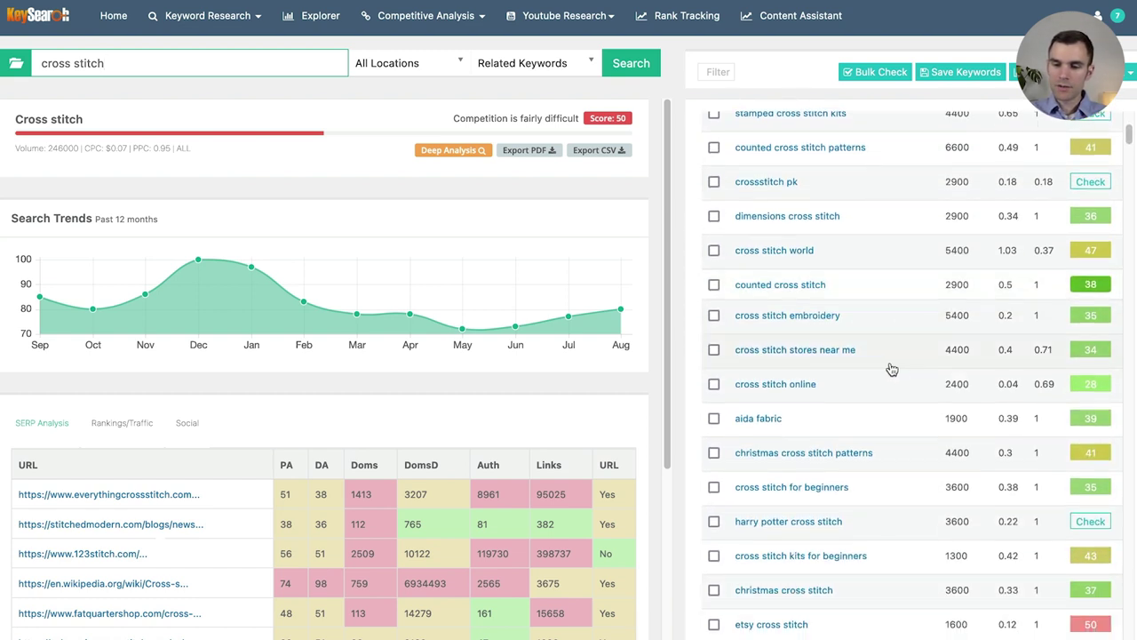
{"action": "scroll", "coordinate": [866, 351], "scroll_direction": "down", "scroll_amount": 1}
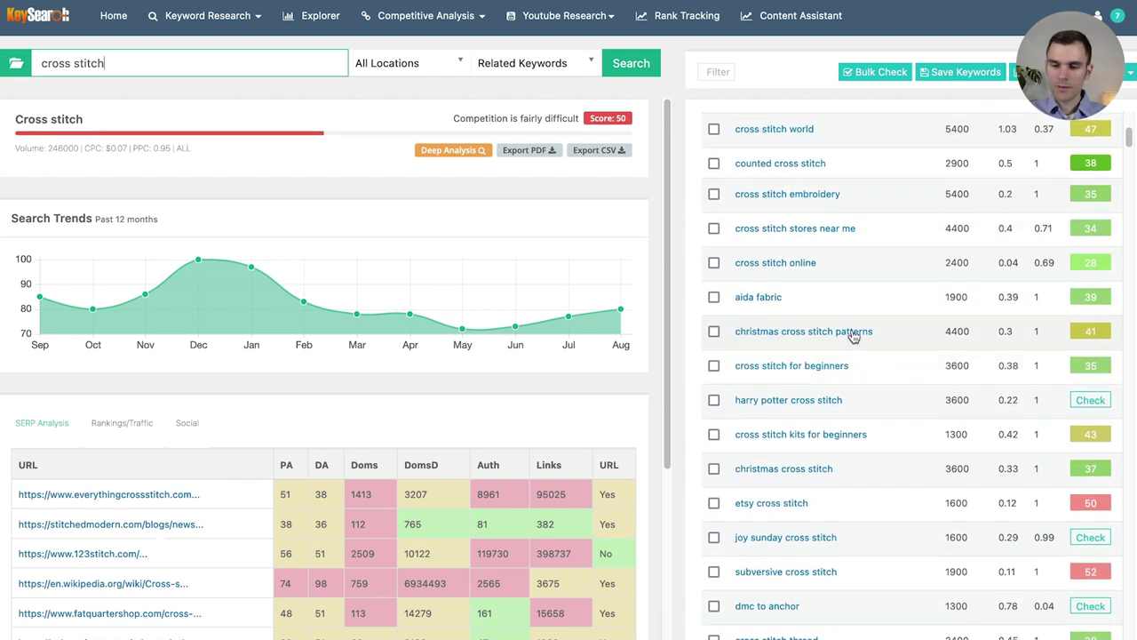
{"action": "scroll", "coordinate": [886, 343], "scroll_direction": "down", "scroll_amount": 1}
{"action": "left_click", "coordinate": [866, 325]}
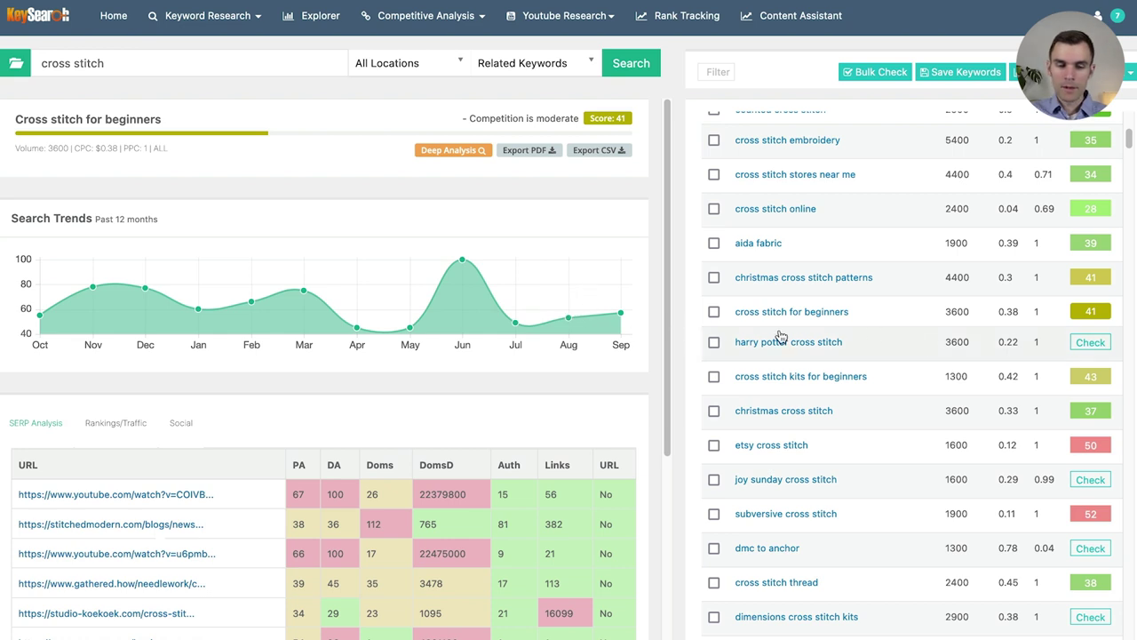
{"action": "scroll", "coordinate": [246, 477], "scroll_direction": "down", "scroll_amount": 1}
{"action": "scroll", "coordinate": [247, 477], "scroll_direction": "down", "scroll_amount": 1}
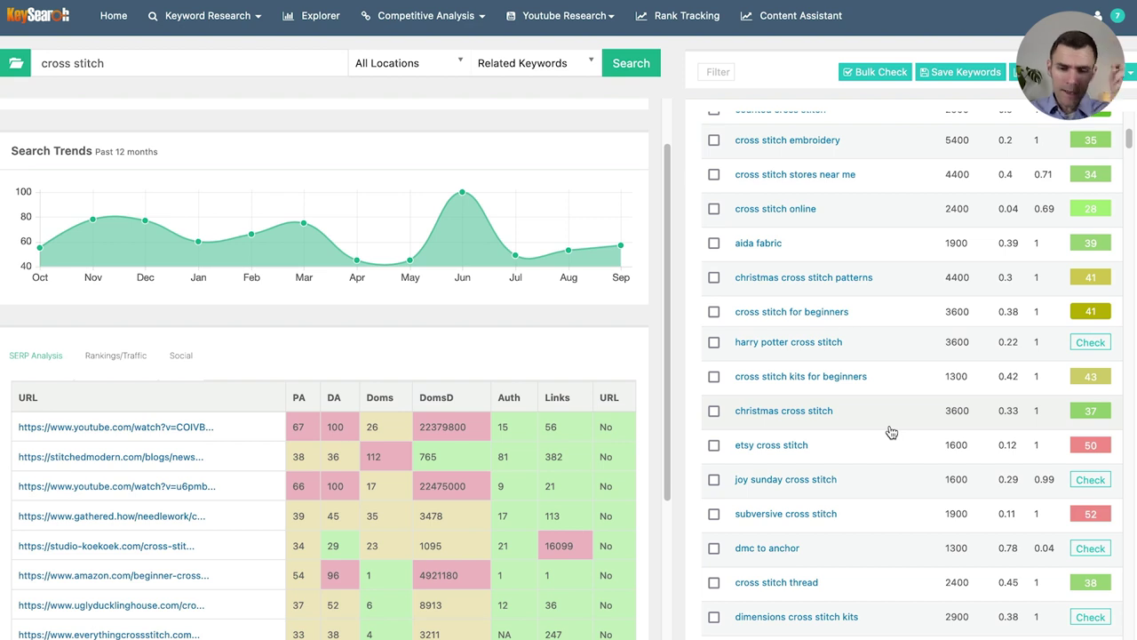
Look further through the related keywords for low-competition terms and analyze "cross stitch accessories".
{"action": "scroll", "coordinate": [889, 400], "scroll_direction": "down", "scroll_amount": 5}
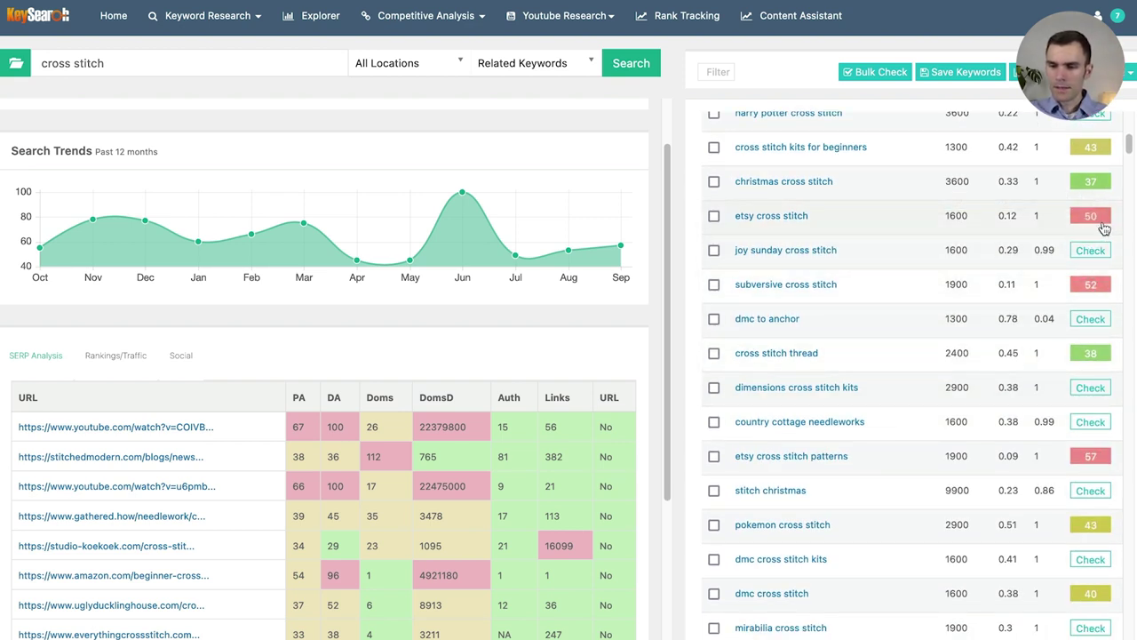
{"action": "scroll", "coordinate": [1030, 364], "scroll_direction": "down", "scroll_amount": 2}
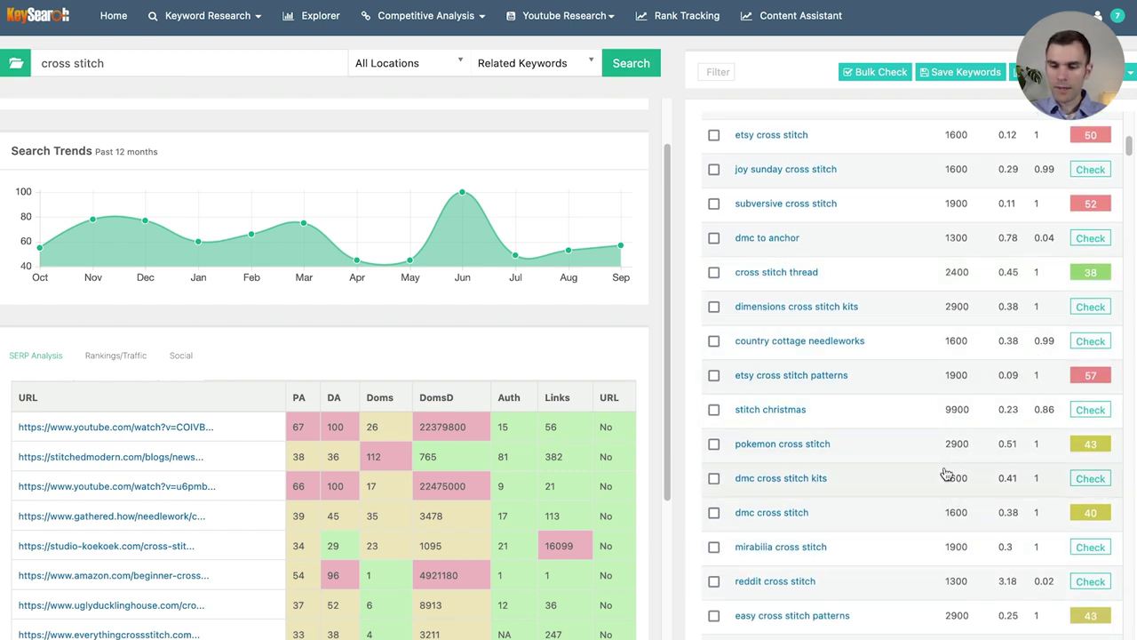
{"action": "scroll", "coordinate": [968, 423], "scroll_direction": "down", "scroll_amount": 4}
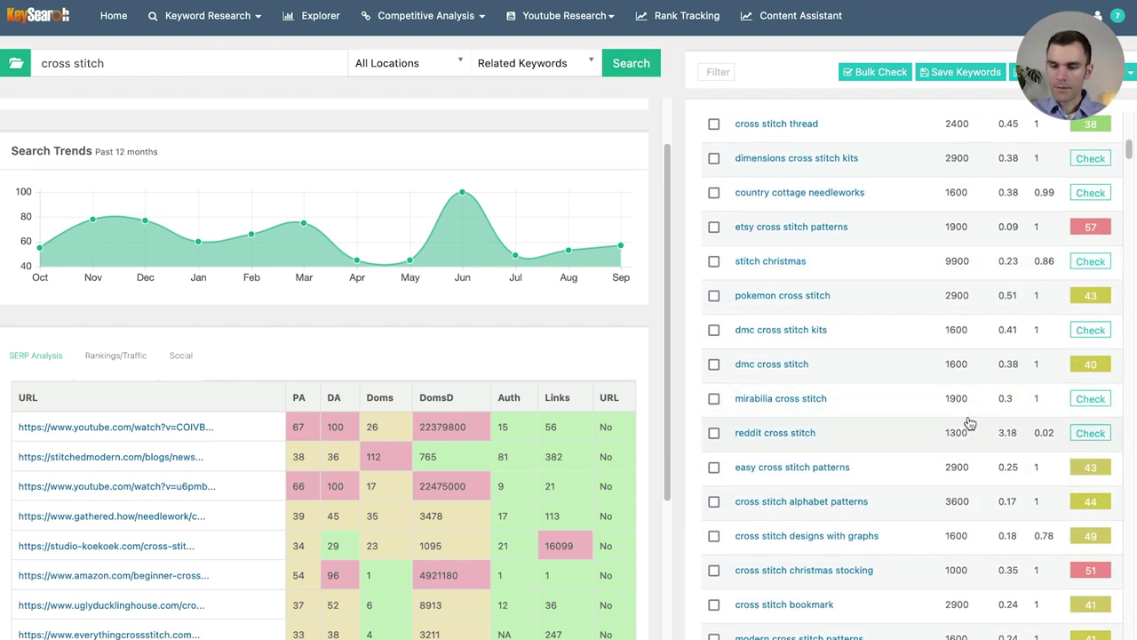
{"action": "scroll", "coordinate": [968, 423], "scroll_direction": "down", "scroll_amount": 1}
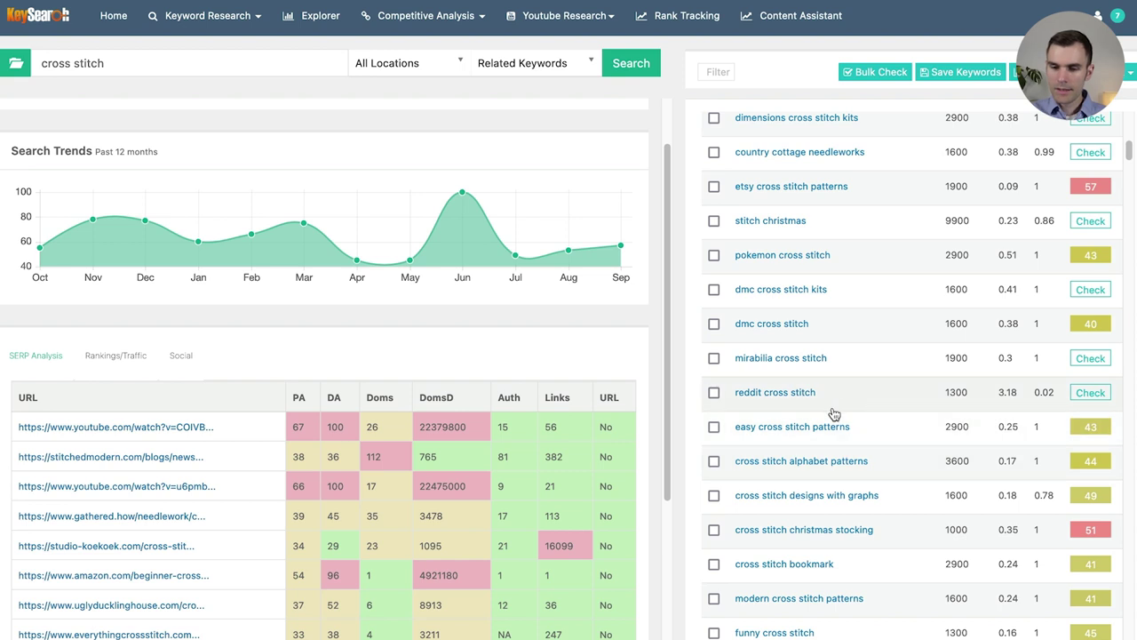
{"action": "scroll", "coordinate": [831, 407], "scroll_direction": "down", "scroll_amount": 1}
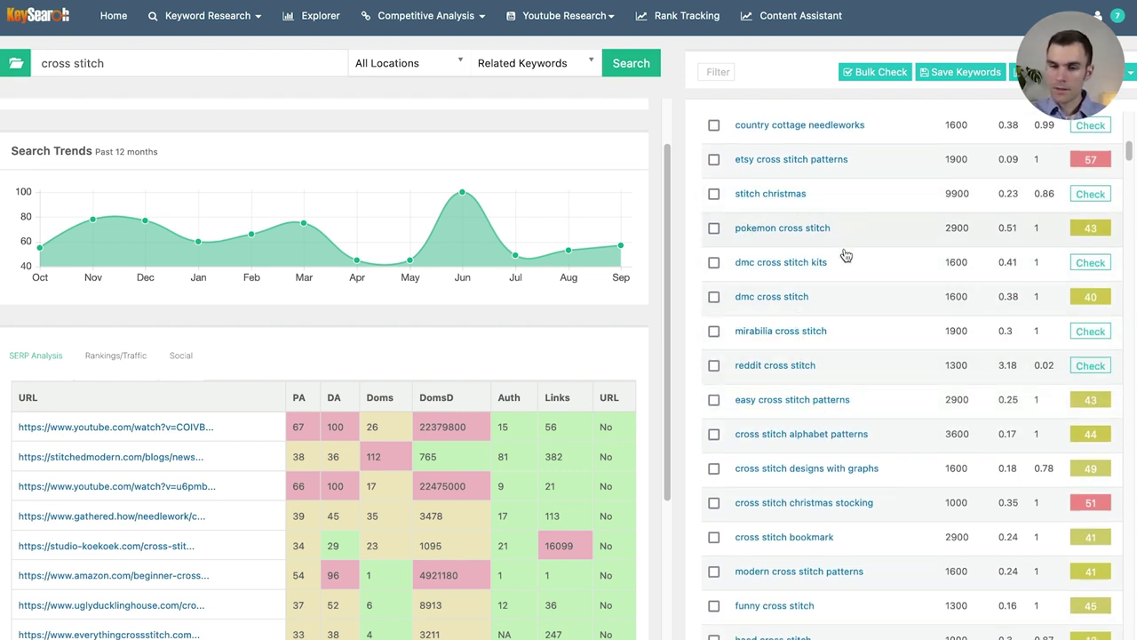
{"action": "scroll", "coordinate": [877, 279], "scroll_direction": "down", "scroll_amount": 5}
{"action": "scroll", "coordinate": [882, 391], "scroll_direction": "down", "scroll_amount": 6}
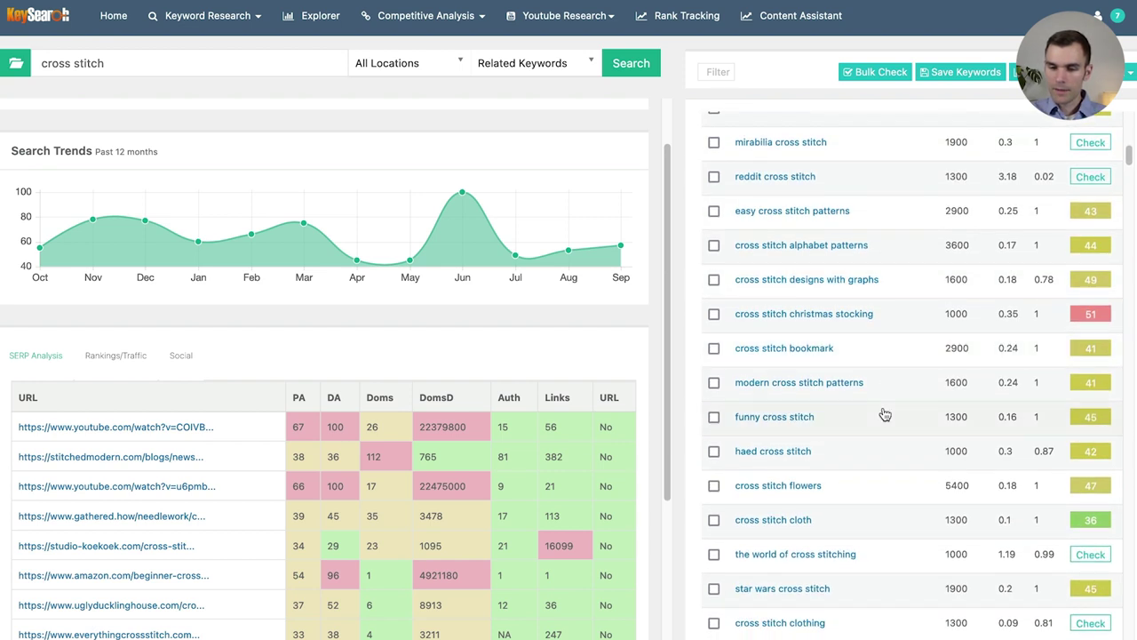
{"action": "scroll", "coordinate": [875, 404], "scroll_direction": "down", "scroll_amount": 4}
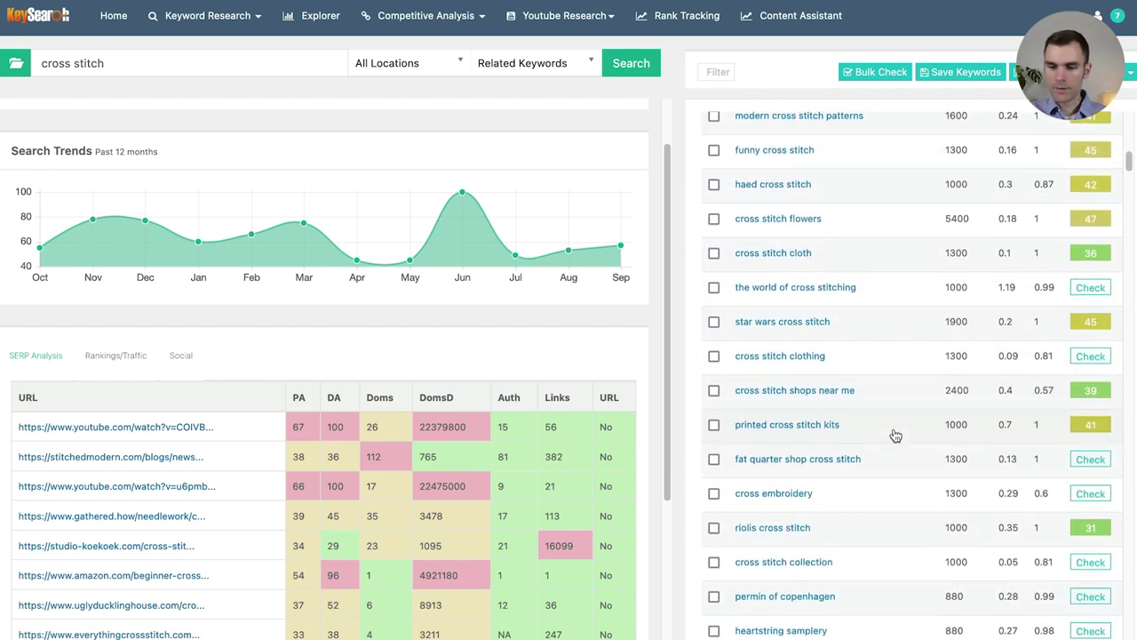
{"action": "scroll", "coordinate": [893, 431], "scroll_direction": "down", "scroll_amount": 6}
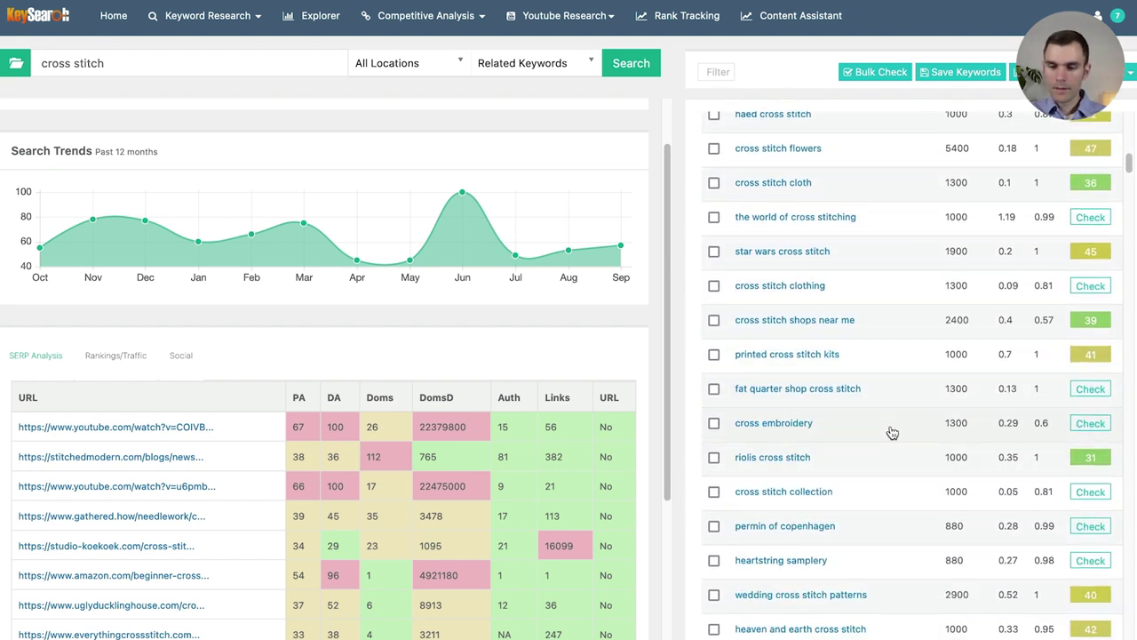
{"action": "scroll", "coordinate": [868, 386], "scroll_direction": "down", "scroll_amount": 7}
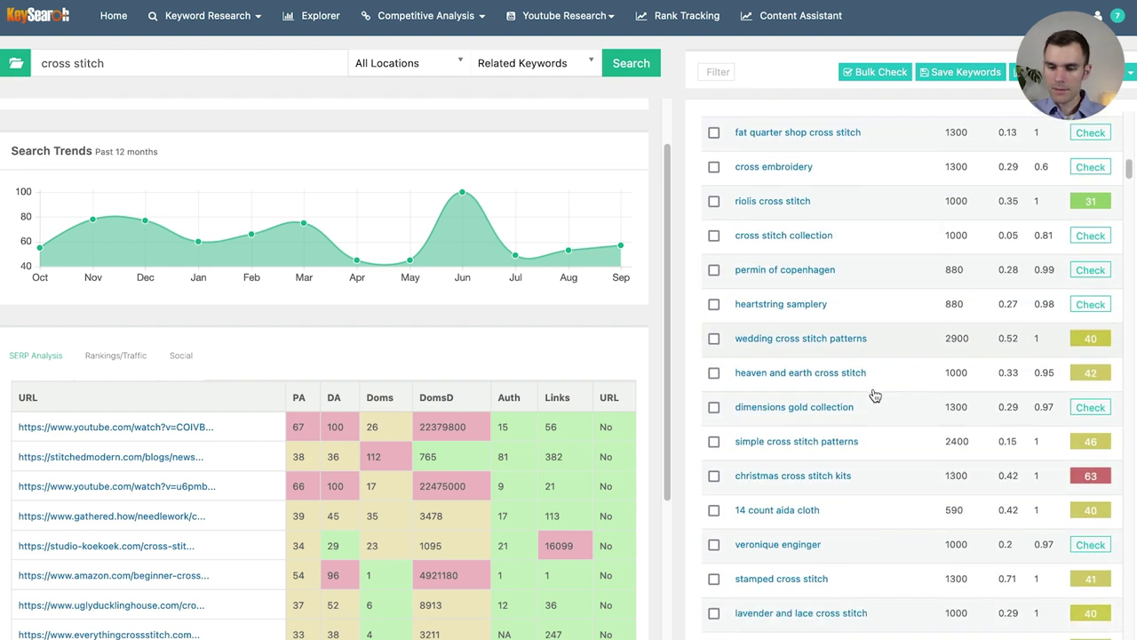
{"action": "scroll", "coordinate": [881, 373], "scroll_direction": "down", "scroll_amount": 4}
{"action": "scroll", "coordinate": [891, 379], "scroll_direction": "down", "scroll_amount": 4}
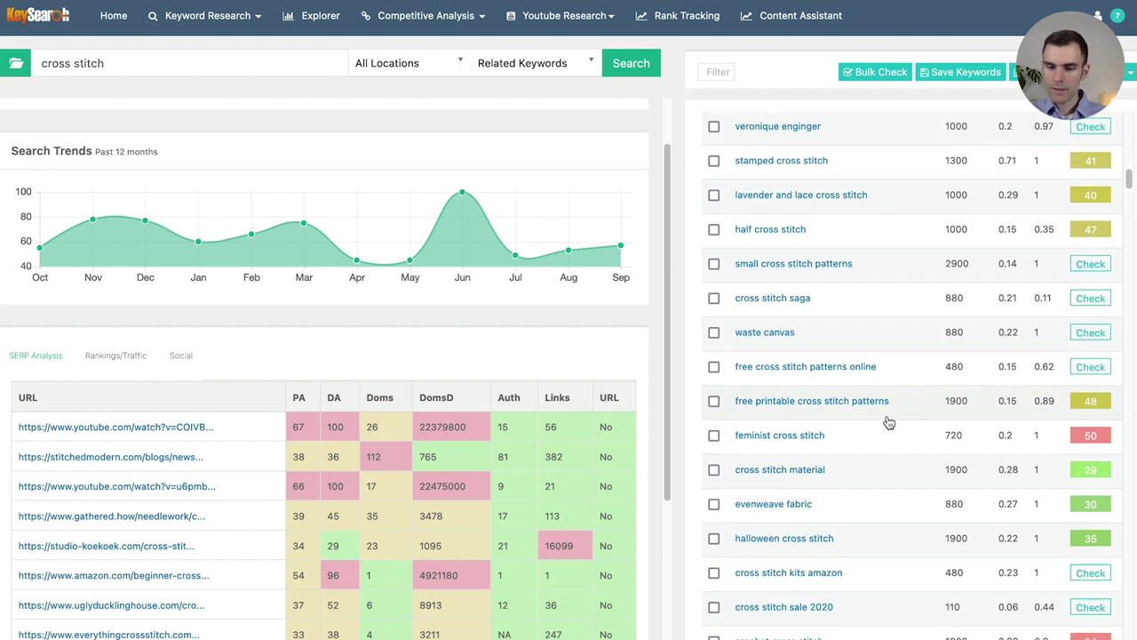
{"action": "scroll", "coordinate": [887, 418], "scroll_direction": "down", "scroll_amount": 2}
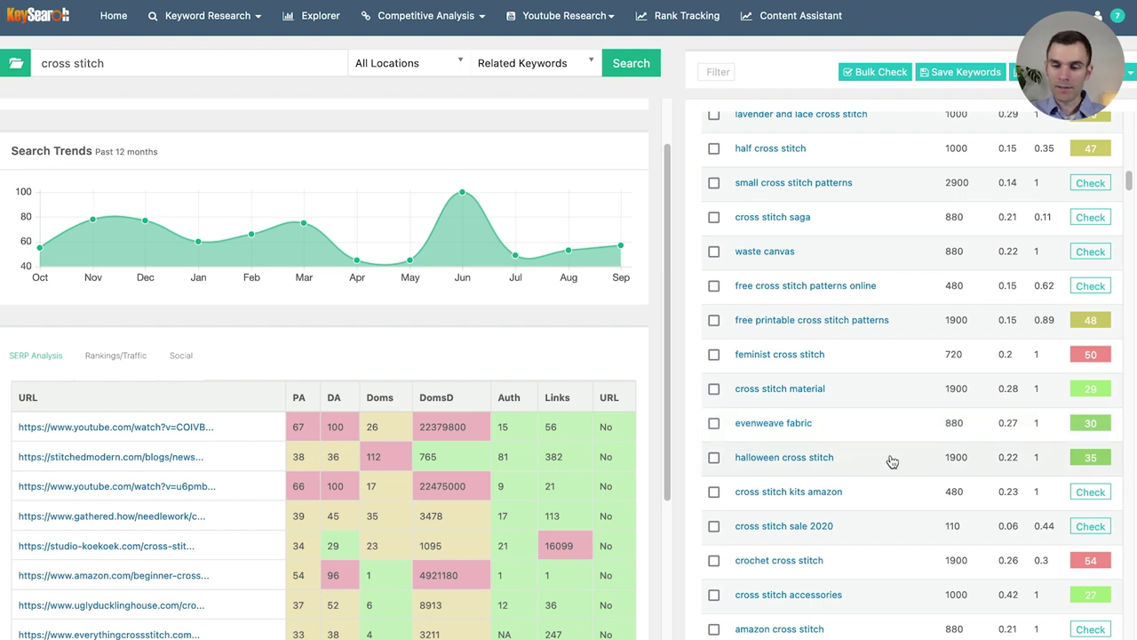
{"action": "scroll", "coordinate": [858, 465], "scroll_direction": "down", "scroll_amount": 3}
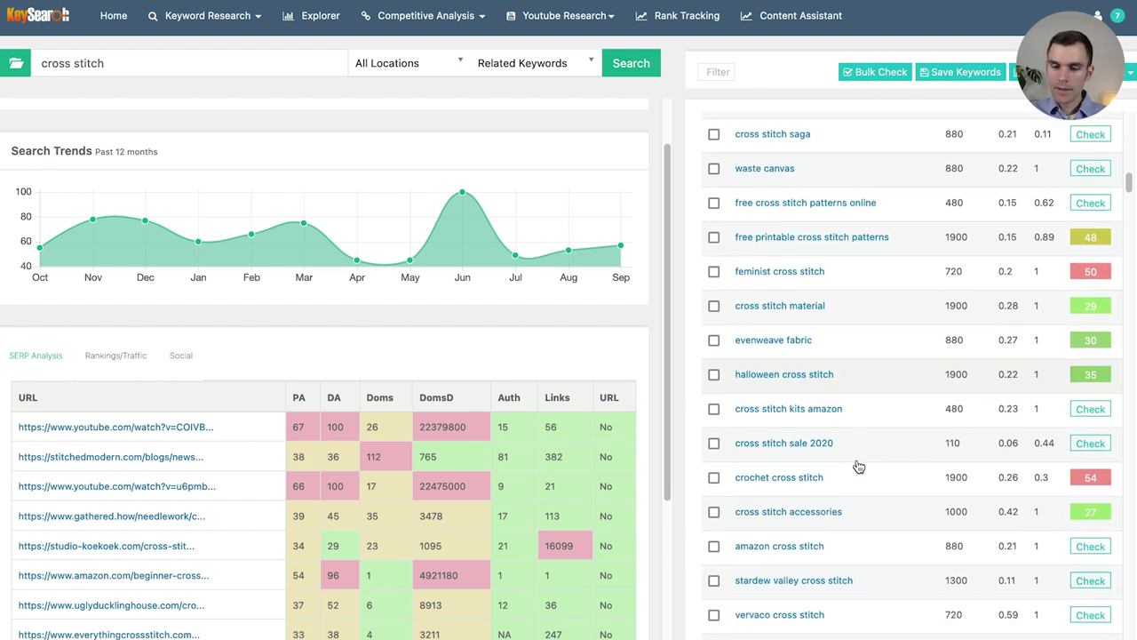
{"action": "left_click", "coordinate": [869, 492]}
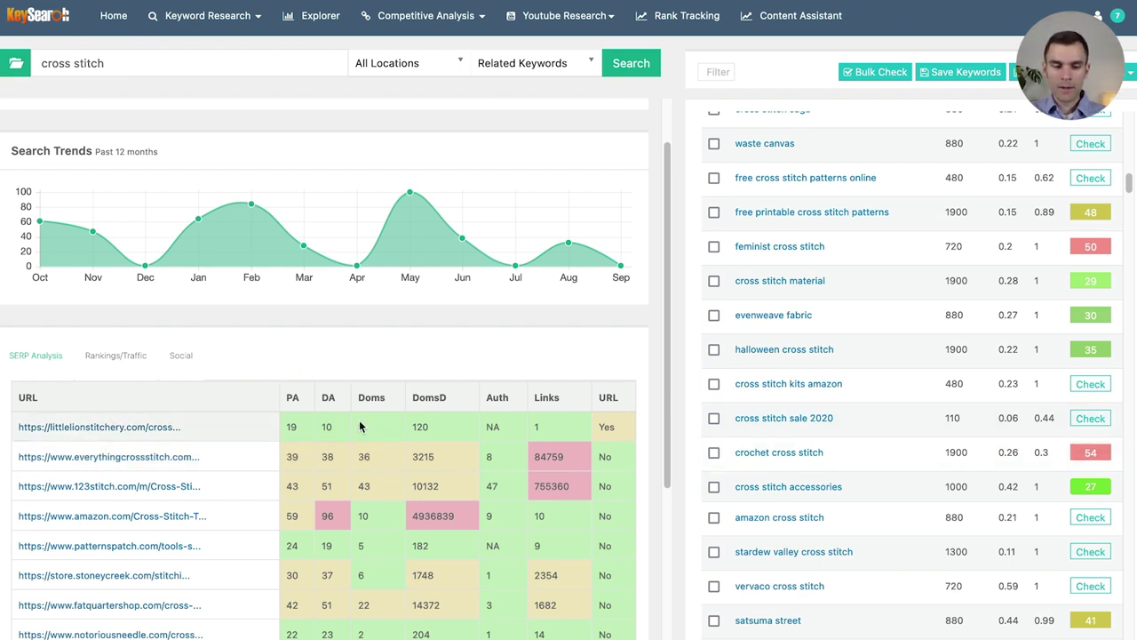
Look through the related keywords for "cross stitch", comparing search volumes and competition scores, and return to the start of the list.
{"action": "scroll", "coordinate": [878, 421], "scroll_direction": "down", "scroll_amount": 4}
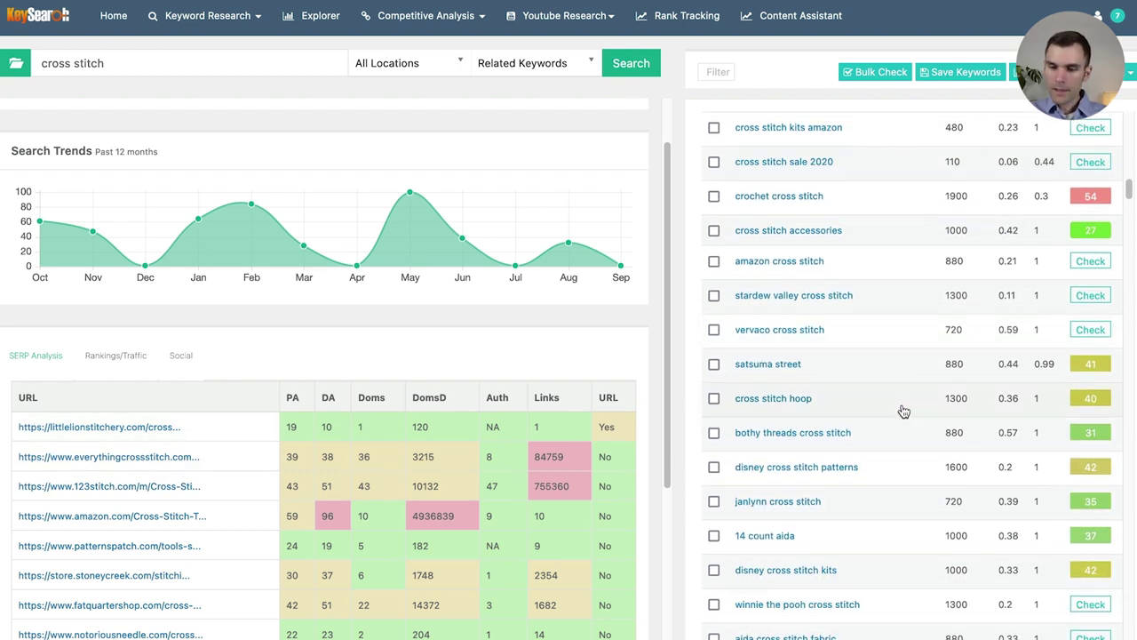
{"action": "scroll", "coordinate": [908, 417], "scroll_direction": "down", "scroll_amount": 3}
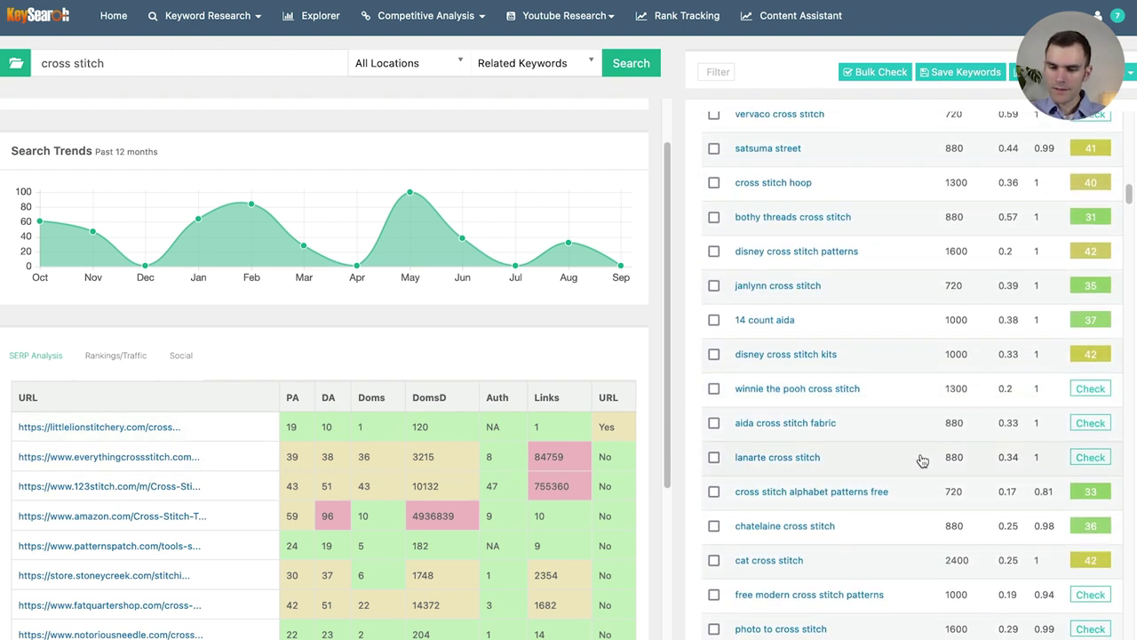
{"action": "scroll", "coordinate": [913, 418], "scroll_direction": "down", "scroll_amount": 2}
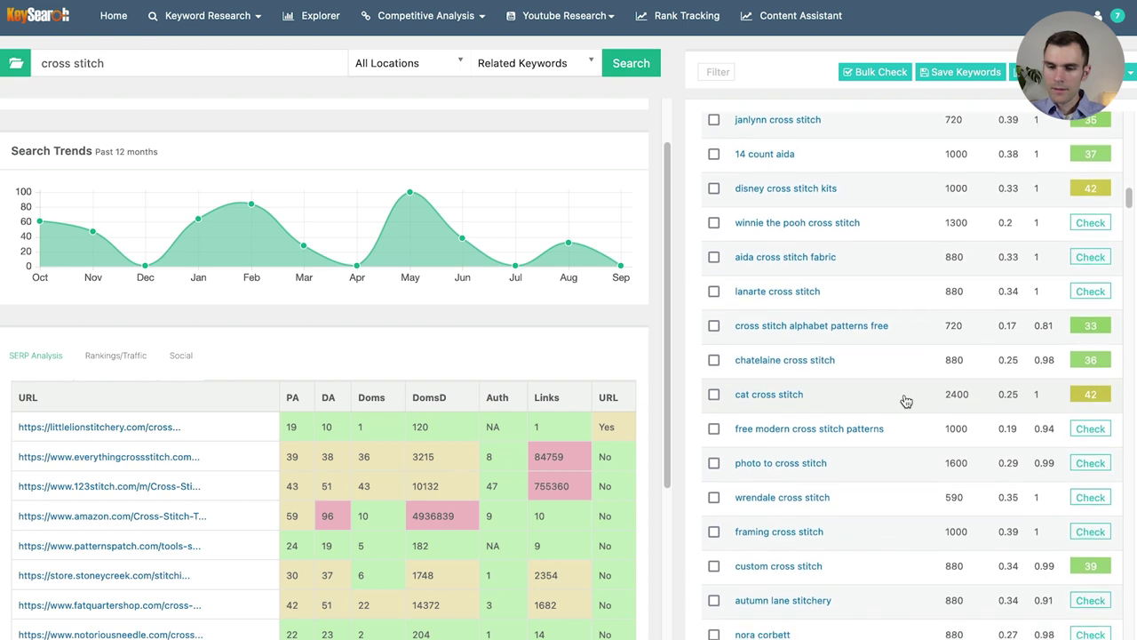
{"action": "scroll", "coordinate": [931, 405], "scroll_direction": "down", "scroll_amount": 2}
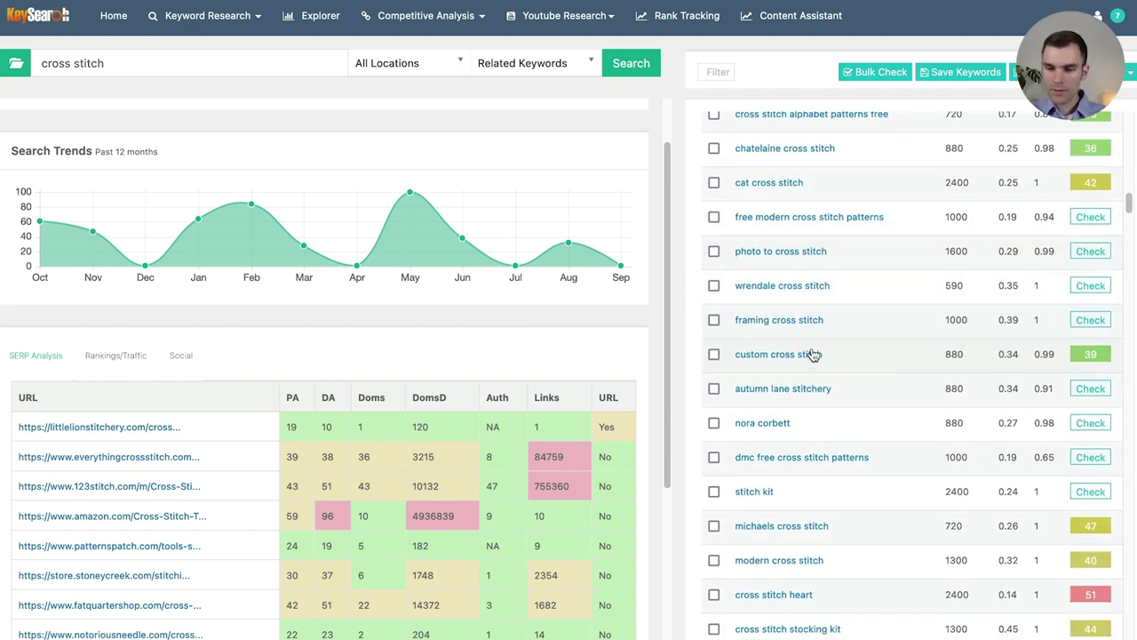
{"action": "scroll", "coordinate": [875, 363], "scroll_direction": "down", "scroll_amount": 2}
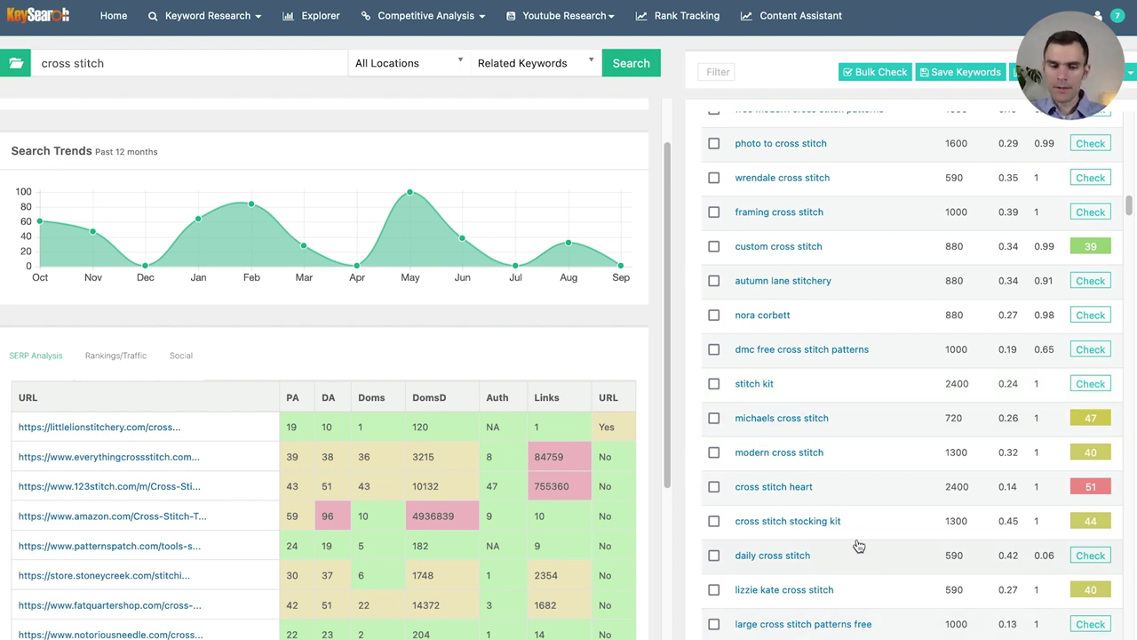
{"action": "scroll", "coordinate": [859, 545], "scroll_direction": "down", "scroll_amount": 1}
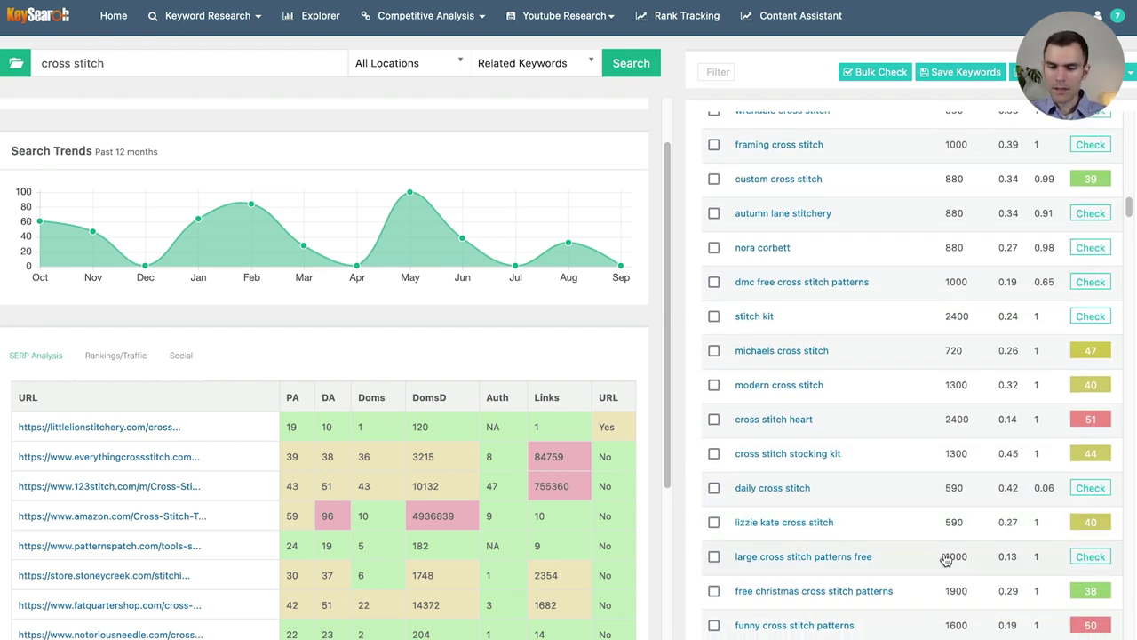
{"action": "scroll", "coordinate": [941, 557], "scroll_direction": "down", "scroll_amount": 1}
{"action": "scroll", "coordinate": [933, 556], "scroll_direction": "down", "scroll_amount": 4}
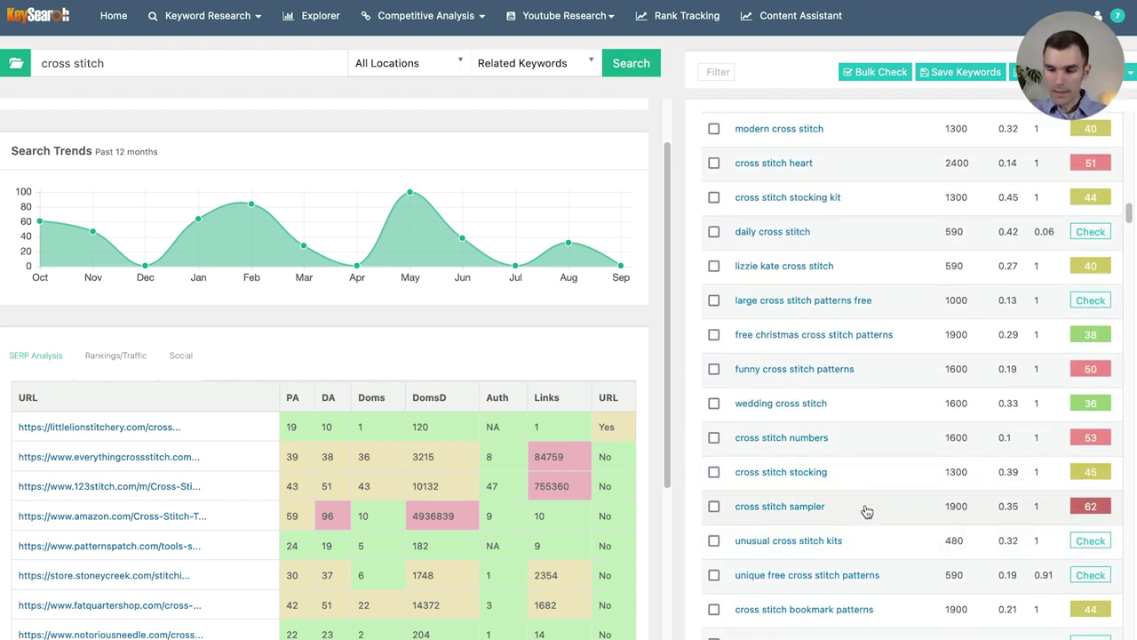
{"action": "scroll", "coordinate": [866, 511], "scroll_direction": "down", "scroll_amount": 2}
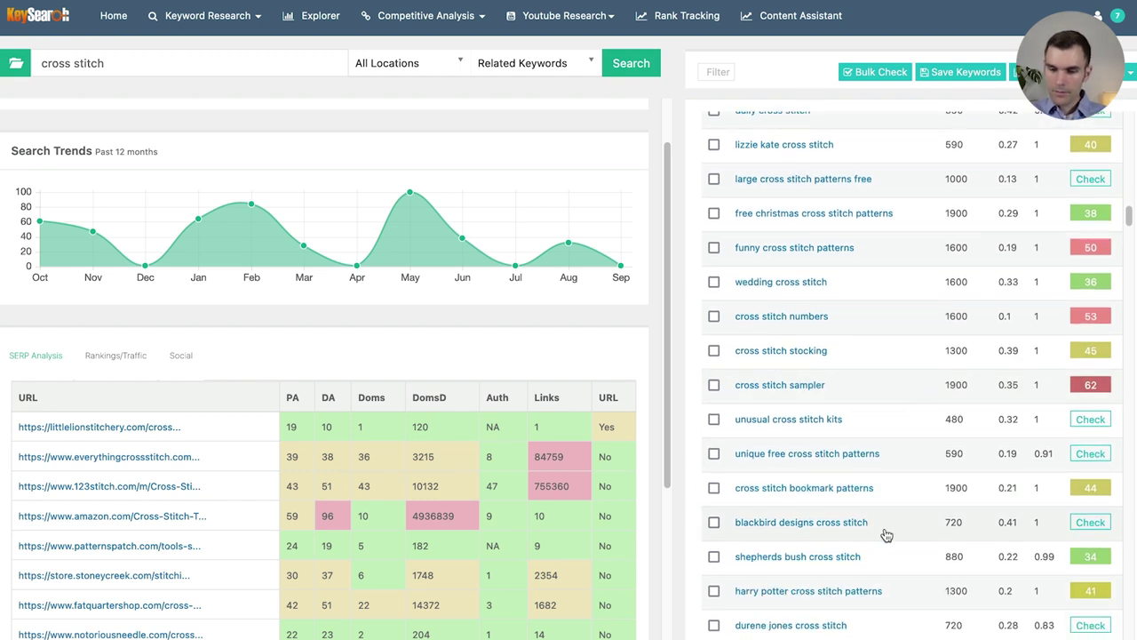
{"action": "scroll", "coordinate": [886, 535], "scroll_direction": "down", "scroll_amount": 2}
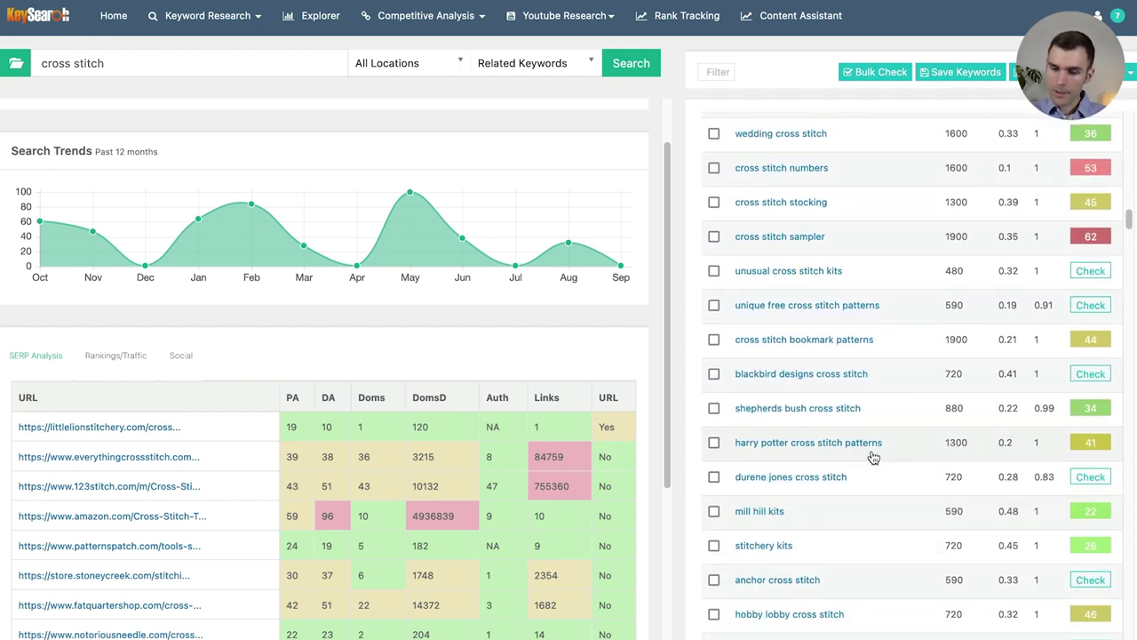
{"action": "scroll", "coordinate": [872, 493], "scroll_direction": "down", "scroll_amount": 2}
{"action": "scroll", "coordinate": [875, 489], "scroll_direction": "down", "scroll_amount": 6}
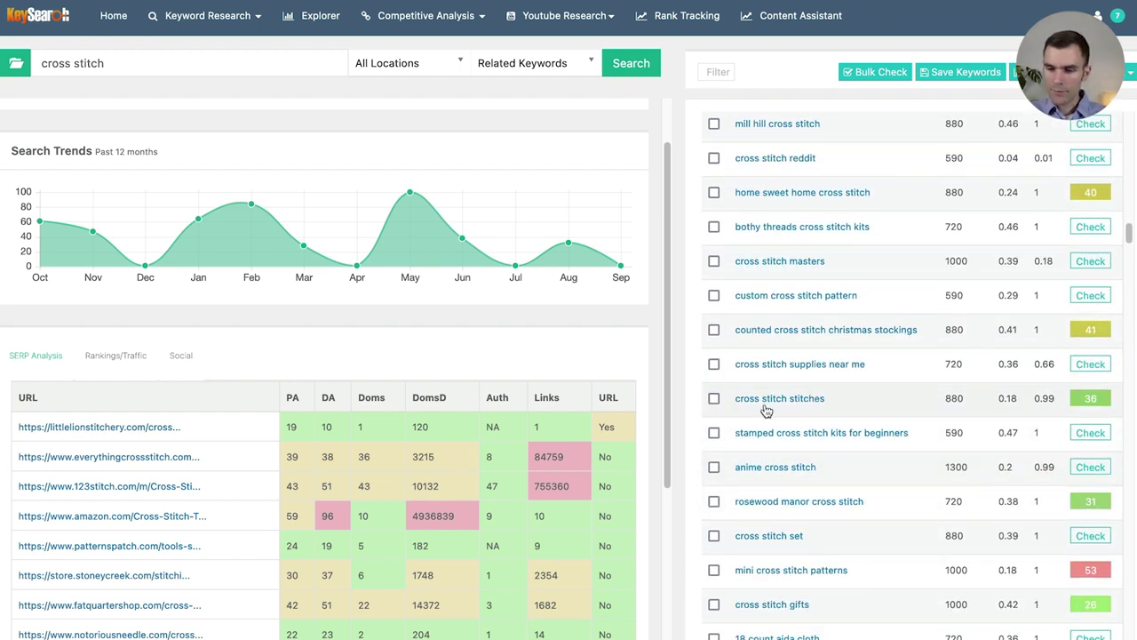
{"action": "scroll", "coordinate": [848, 489], "scroll_direction": "down", "scroll_amount": 2}
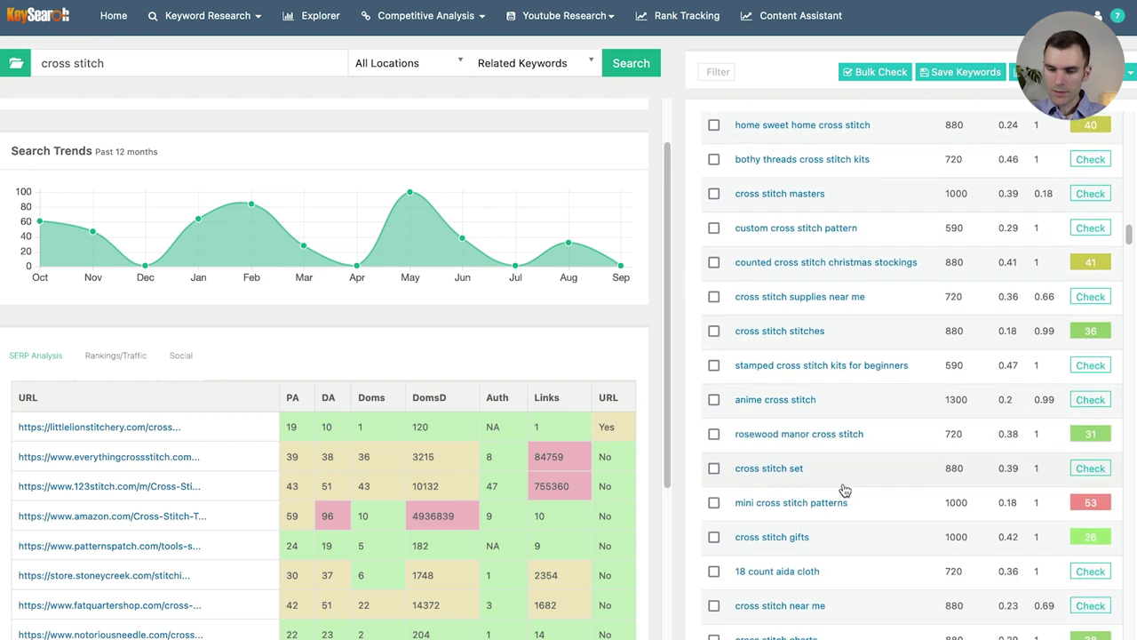
{"action": "scroll", "coordinate": [900, 432], "scroll_direction": "down", "scroll_amount": 1}
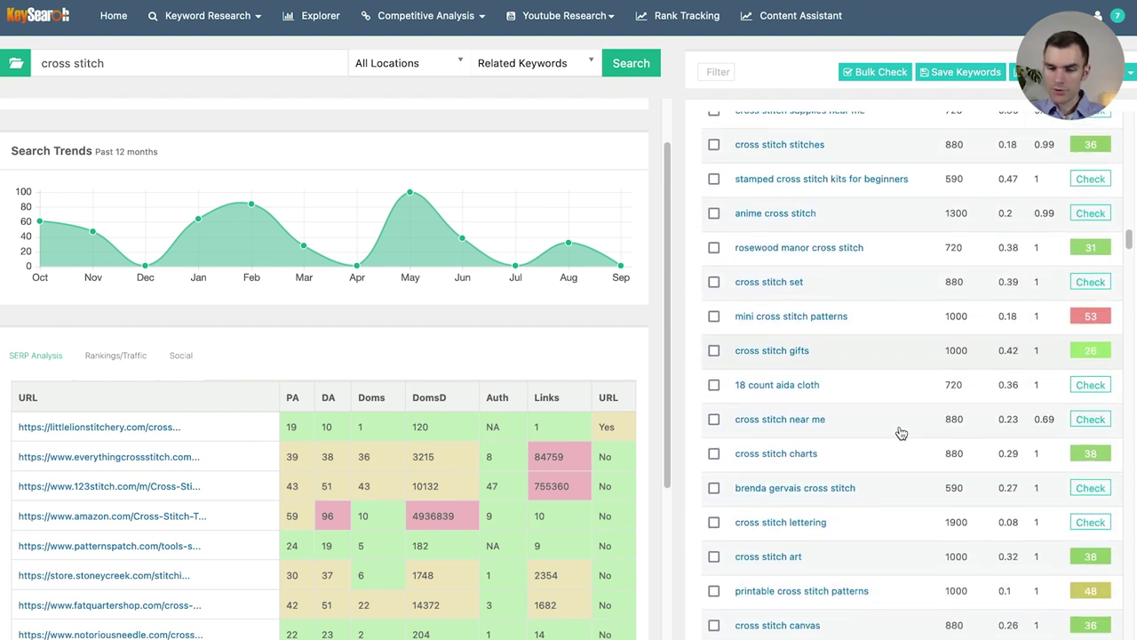
{"action": "scroll", "coordinate": [911, 346], "scroll_direction": "down", "scroll_amount": 2}
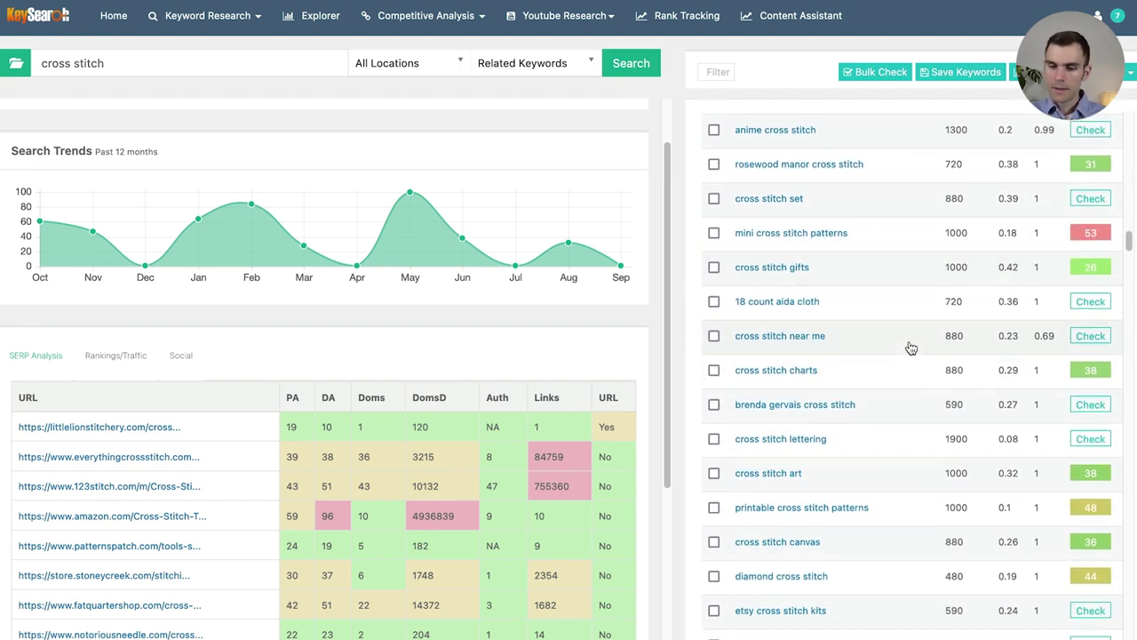
{"action": "scroll", "coordinate": [883, 412], "scroll_direction": "down", "scroll_amount": 1}
{"action": "scroll", "coordinate": [875, 400], "scroll_direction": "down", "scroll_amount": 2}
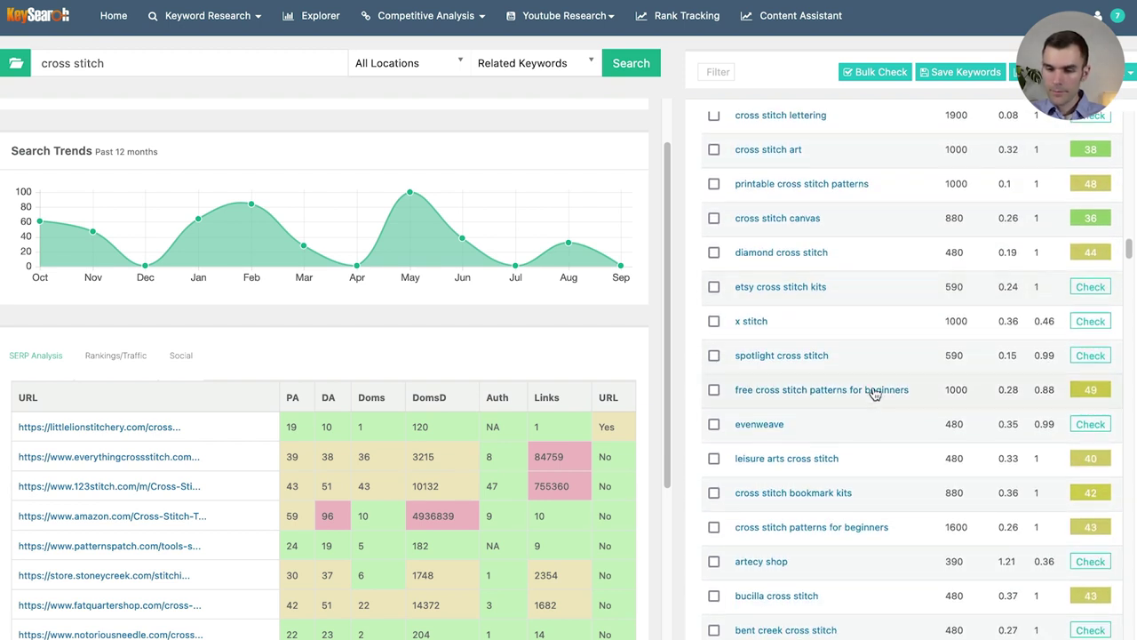
{"action": "scroll", "coordinate": [915, 402], "scroll_direction": "down", "scroll_amount": 1}
{"action": "scroll", "coordinate": [921, 394], "scroll_direction": "down", "scroll_amount": 2}
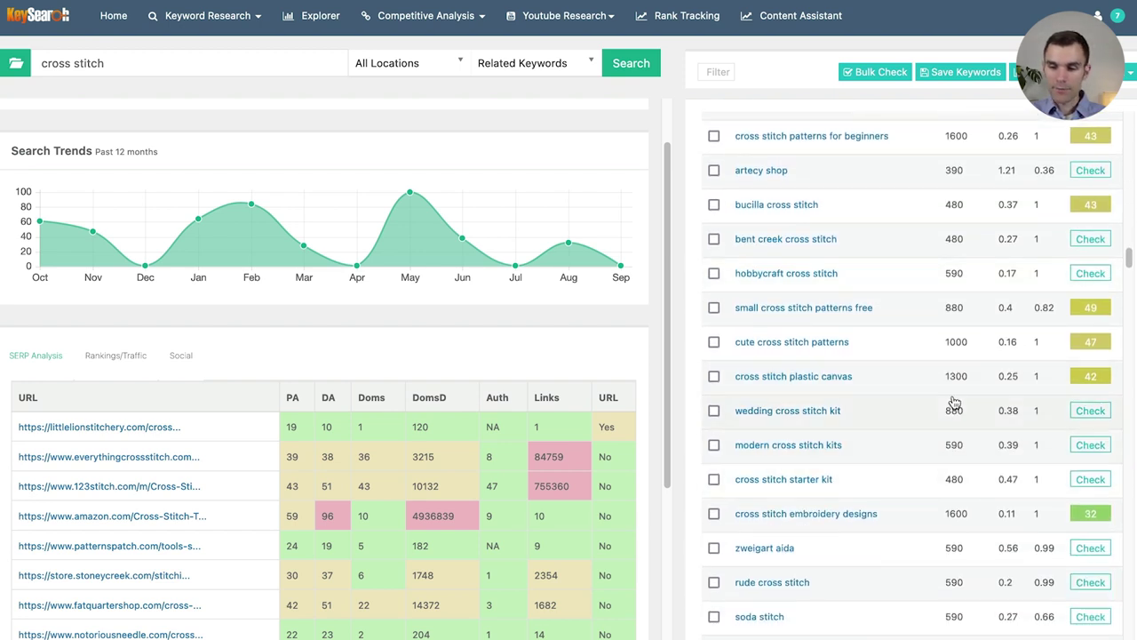
{"action": "scroll", "coordinate": [942, 369], "scroll_direction": "down", "scroll_amount": 5}
{"action": "scroll", "coordinate": [944, 445], "scroll_direction": "down", "scroll_amount": 1}
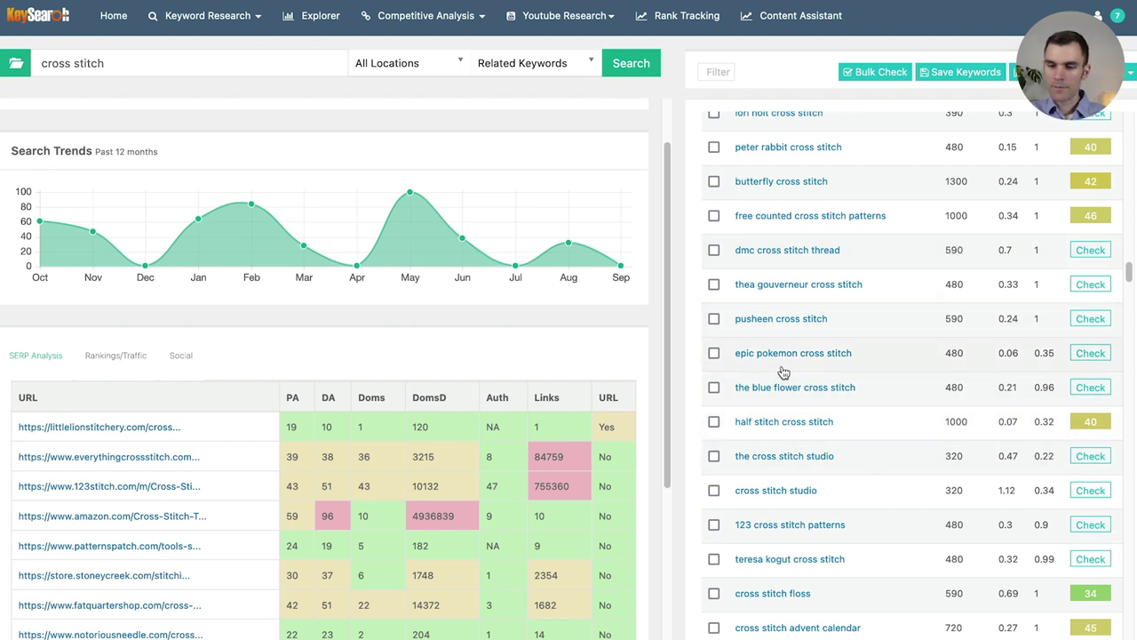
{"action": "scroll", "coordinate": [1004, 444], "scroll_direction": "down", "scroll_amount": 4}
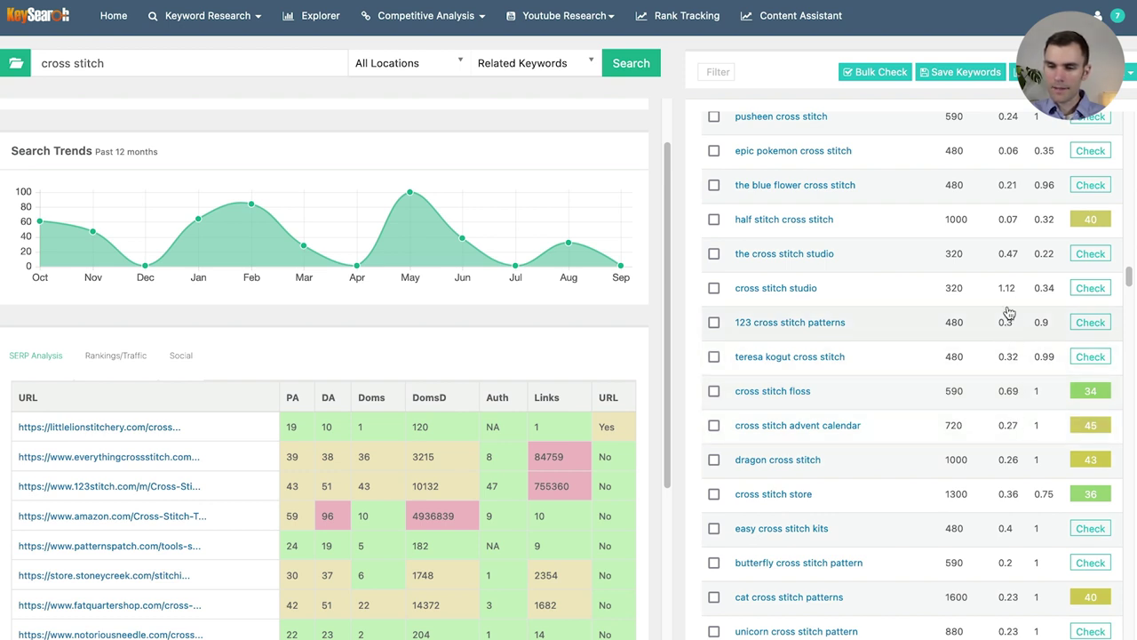
{"action": "scroll", "coordinate": [966, 346], "scroll_direction": "down", "scroll_amount": 2}
{"action": "scroll", "coordinate": [967, 346], "scroll_direction": "down", "scroll_amount": 2}
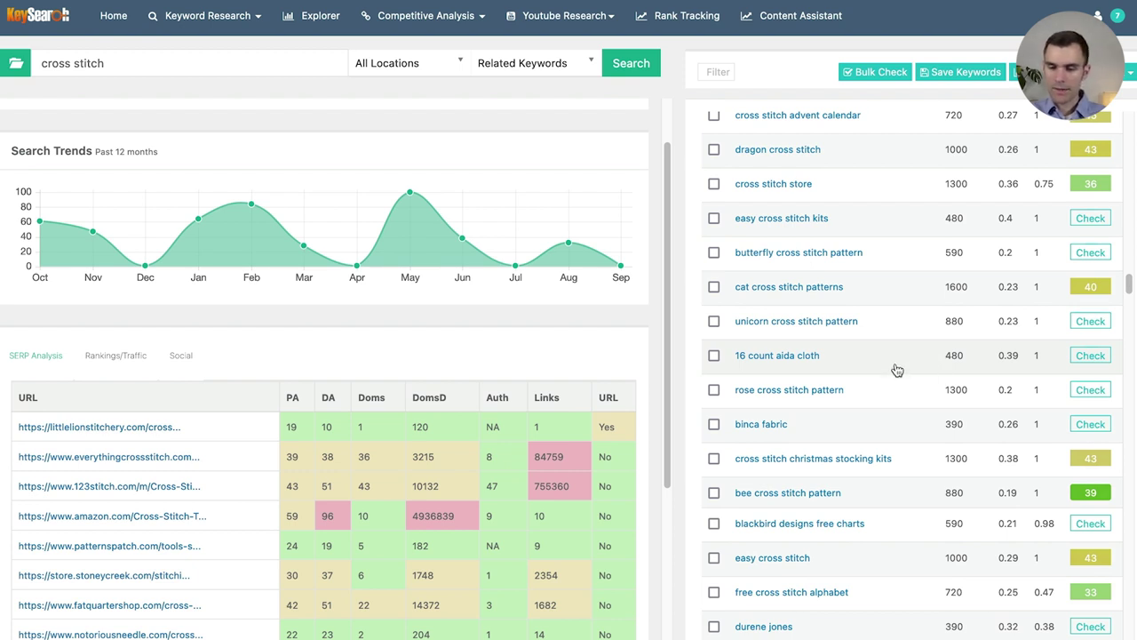
{"action": "scroll", "coordinate": [897, 370], "scroll_direction": "down", "scroll_amount": 1}
{"action": "scroll", "coordinate": [897, 370], "scroll_direction": "down", "scroll_amount": 2}
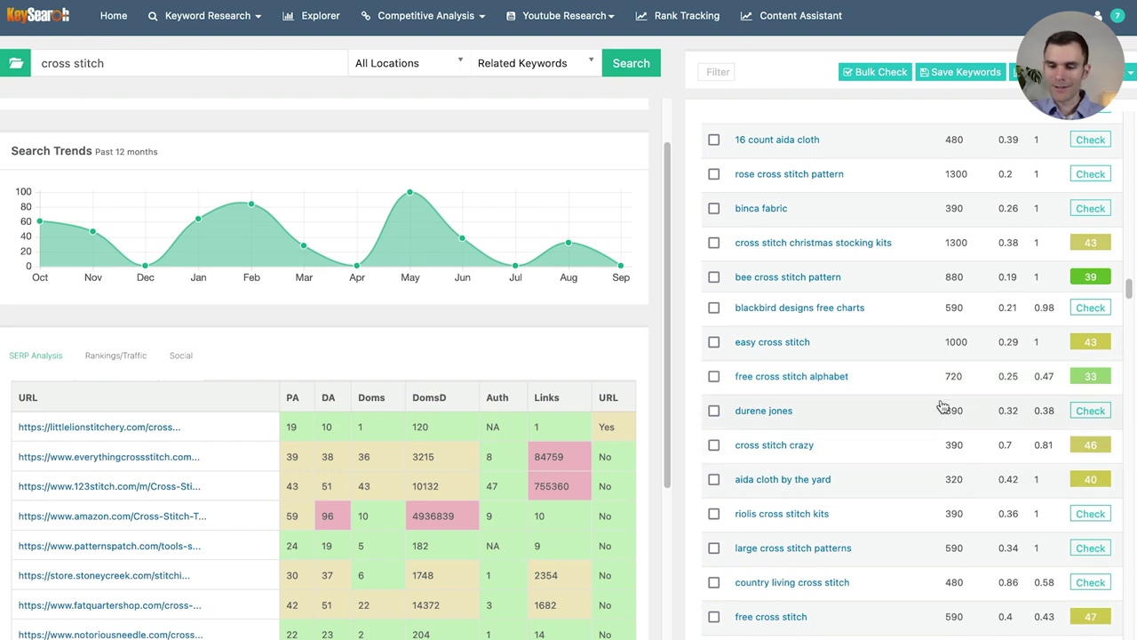
{"action": "scroll", "coordinate": [926, 410], "scroll_direction": "down", "scroll_amount": 2}
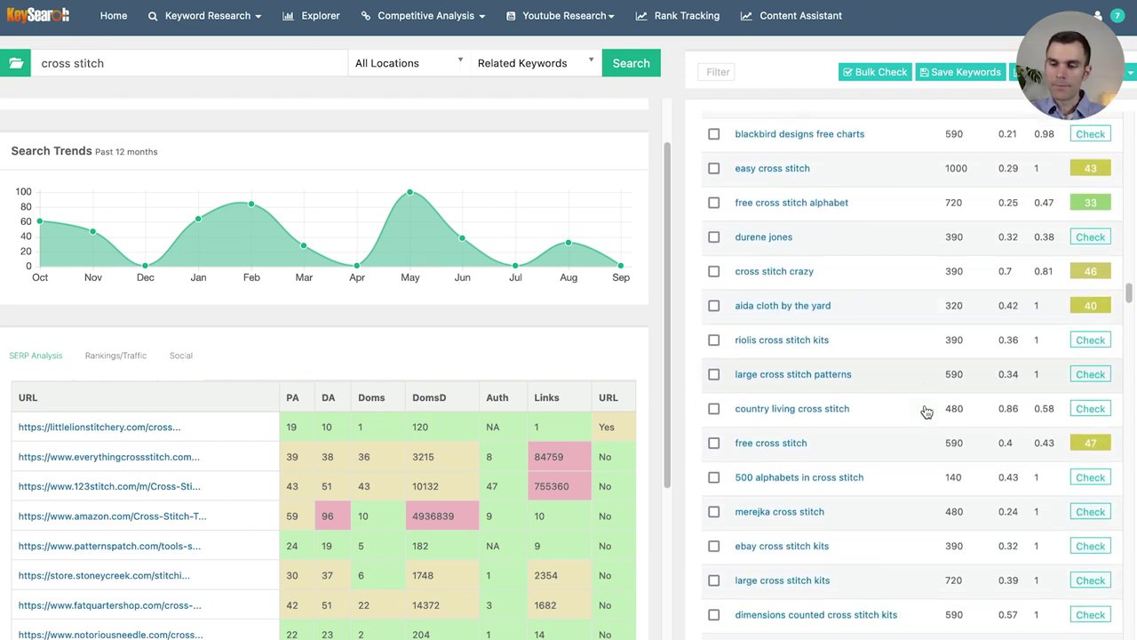
{"action": "scroll", "coordinate": [927, 410], "scroll_direction": "down", "scroll_amount": 2}
{"action": "scroll", "coordinate": [948, 427], "scroll_direction": "down", "scroll_amount": 2}
{"action": "scroll", "coordinate": [851, 452], "scroll_direction": "down", "scroll_amount": 2}
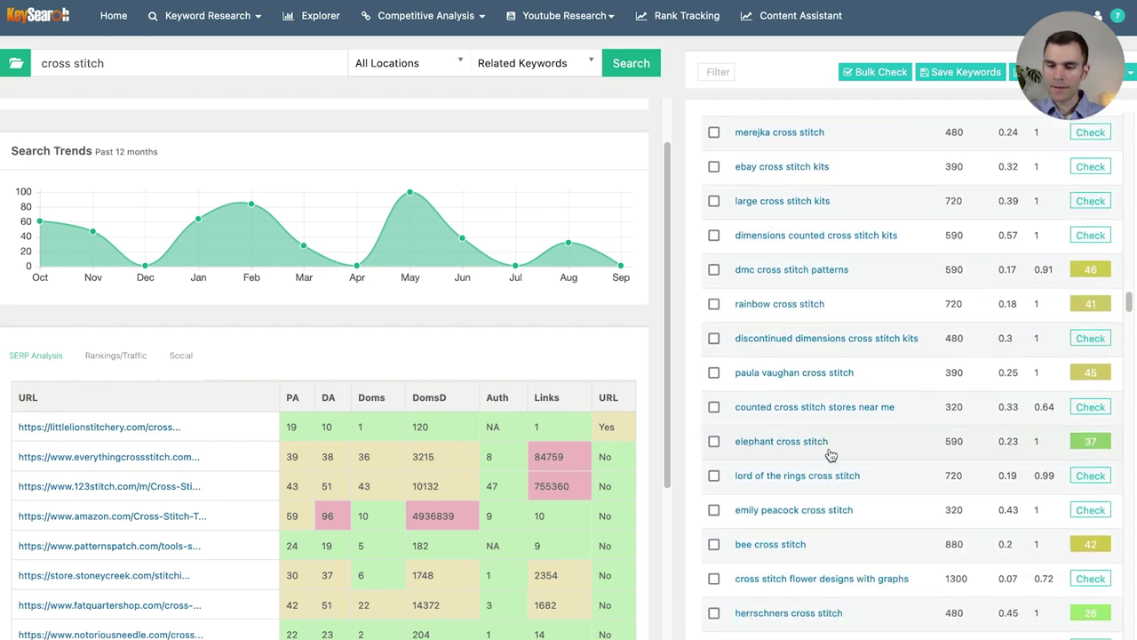
{"action": "scroll", "coordinate": [915, 405], "scroll_direction": "down", "scroll_amount": 2}
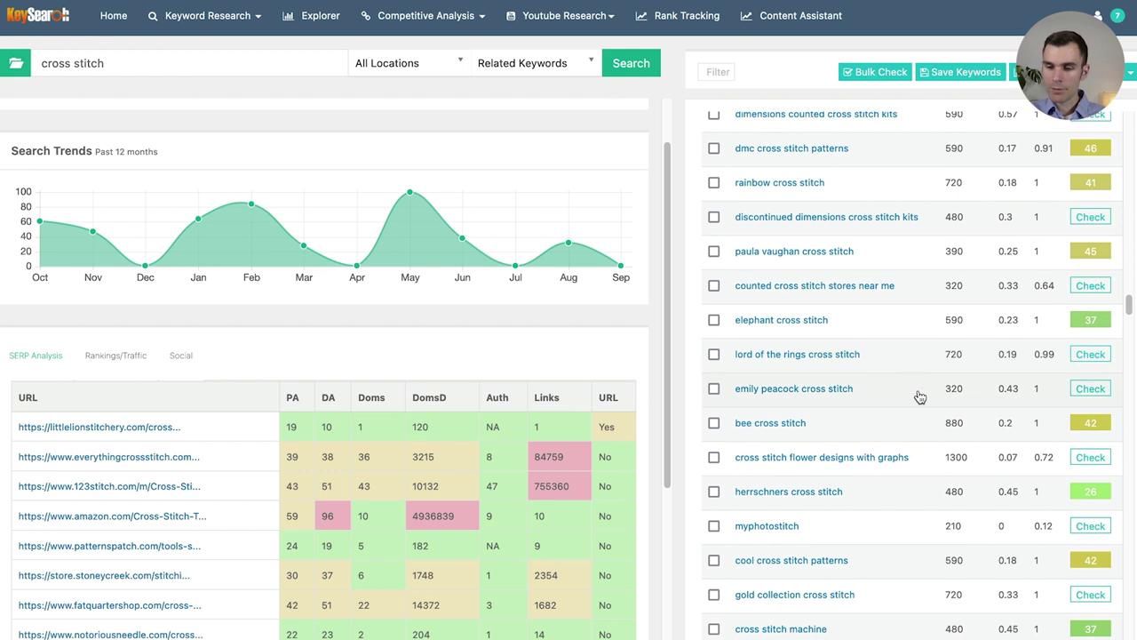
{"action": "scroll", "coordinate": [910, 417], "scroll_direction": "down", "scroll_amount": 4}
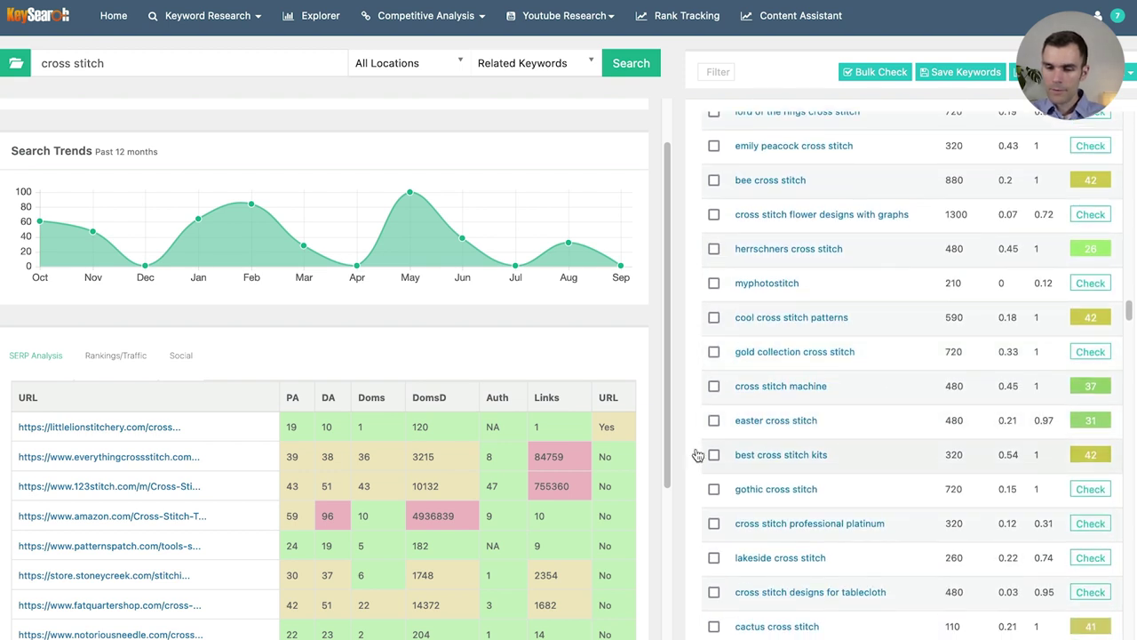
{"action": "scroll", "coordinate": [827, 457], "scroll_direction": "down", "scroll_amount": 5}
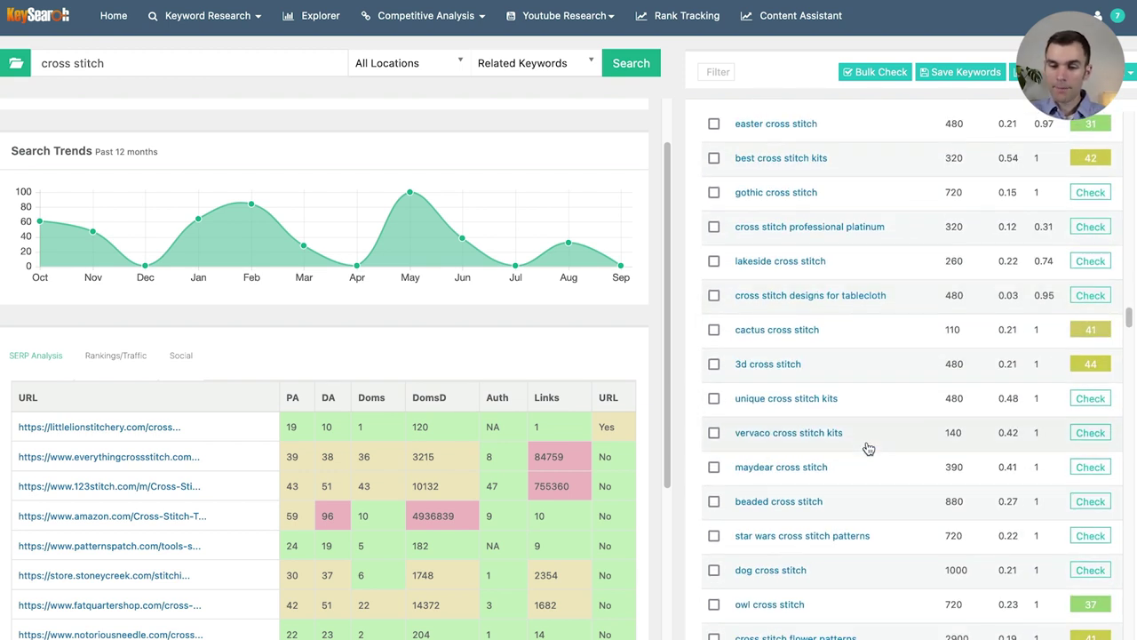
{"action": "scroll", "coordinate": [875, 435], "scroll_direction": "down", "scroll_amount": 3}
{"action": "scroll", "coordinate": [886, 442], "scroll_direction": "down", "scroll_amount": 1}
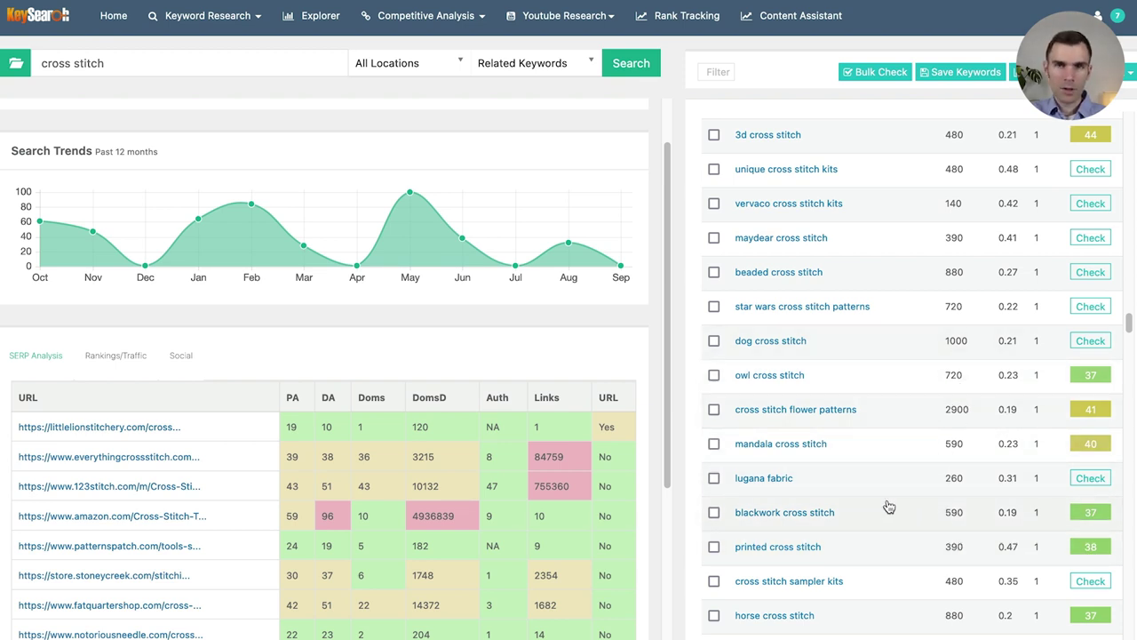
{"action": "scroll", "coordinate": [891, 503], "scroll_direction": "down", "scroll_amount": 3}
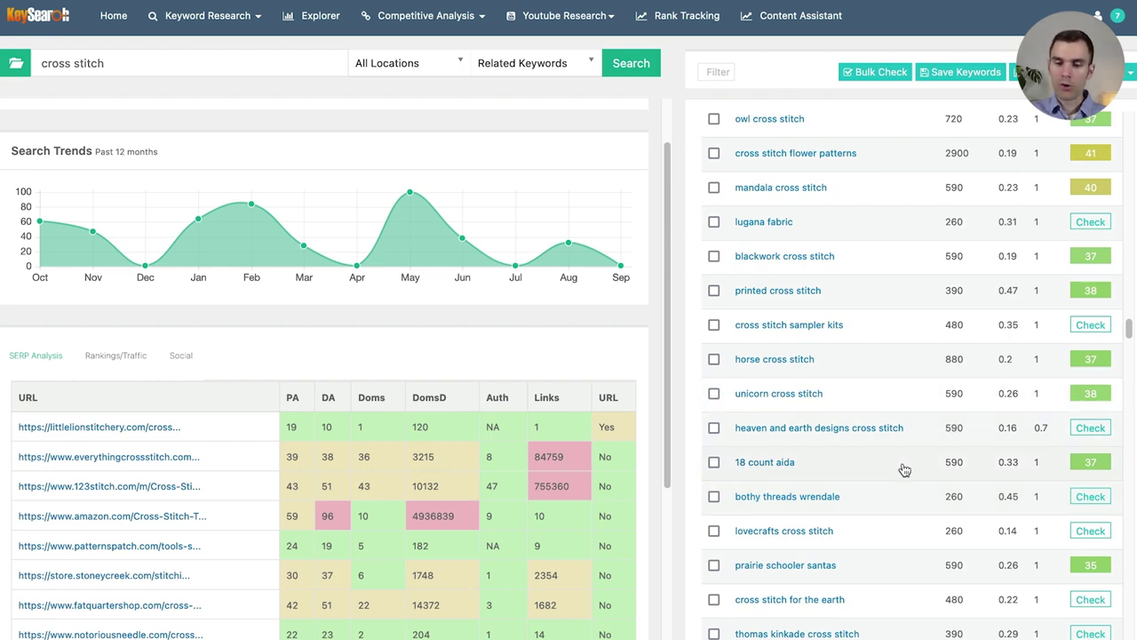
{"action": "scroll", "coordinate": [904, 471], "scroll_direction": "down", "scroll_amount": 9}
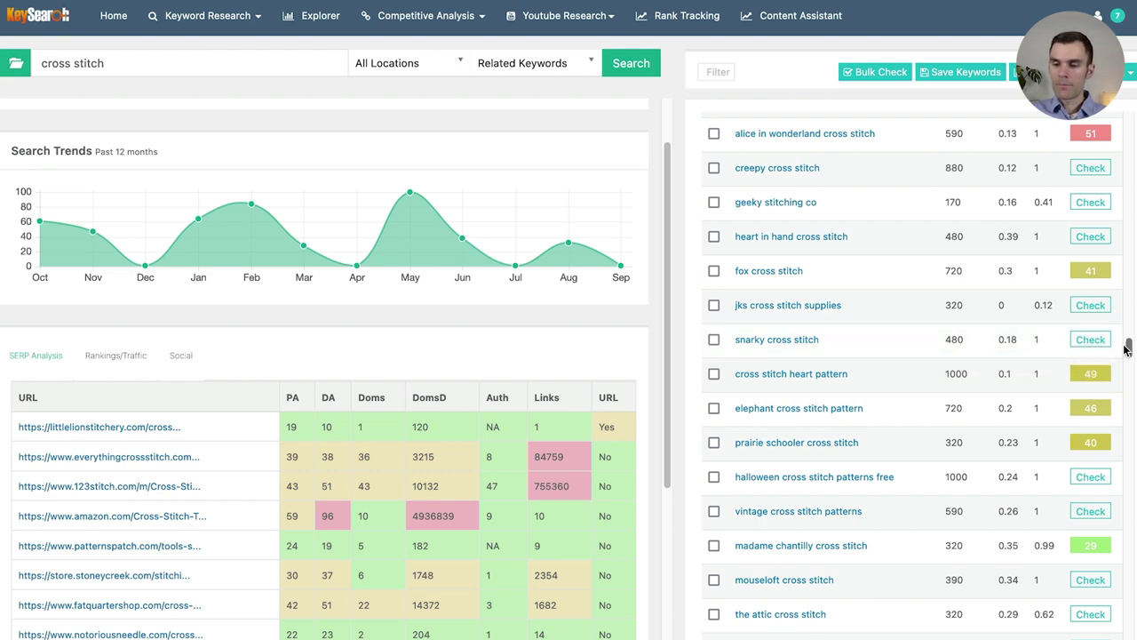
{"action": "left_click_drag", "start_coordinate": [1128, 346], "coordinate": [1130, 102]}
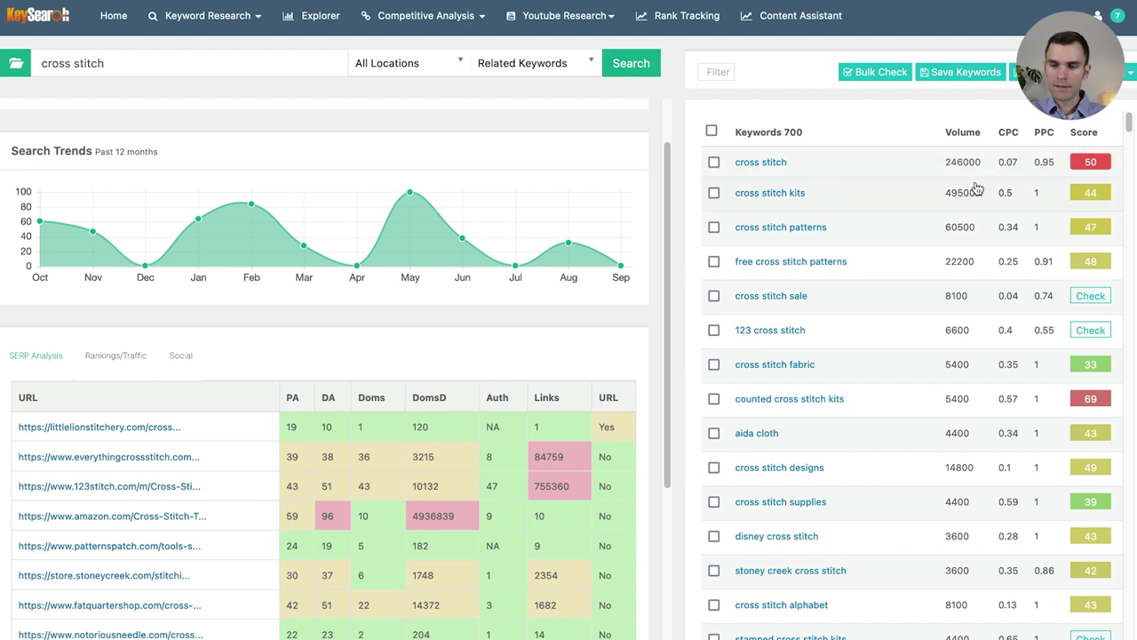
{"action": "scroll", "coordinate": [836, 215], "scroll_direction": "down", "scroll_amount": 1}
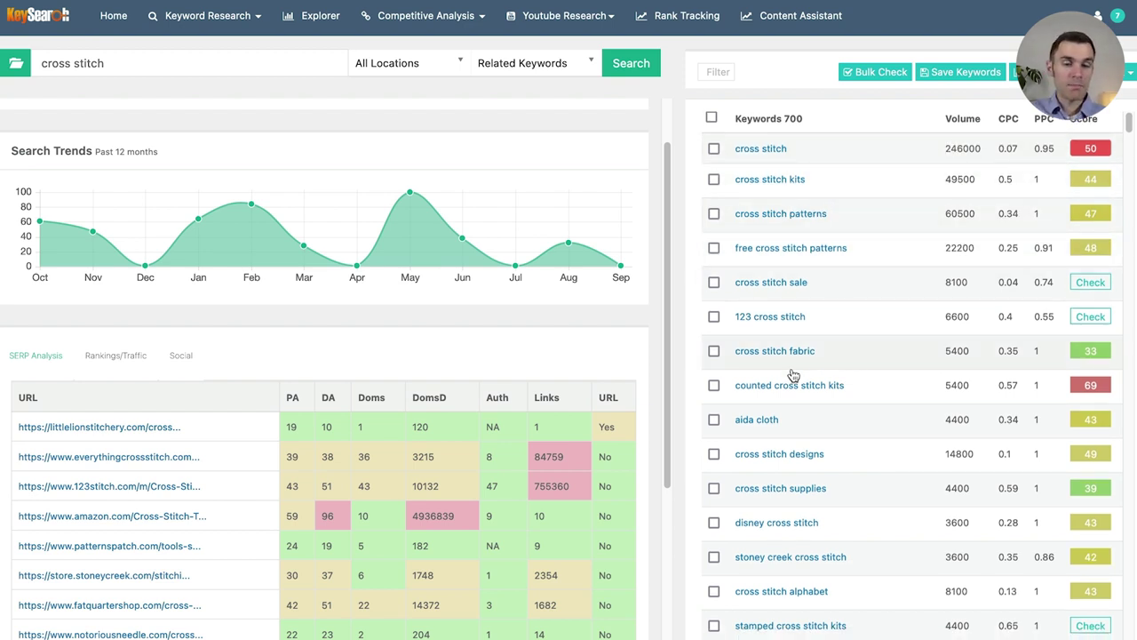
Run a related-keywords search for "chevy luv" across all locations.
{"action": "triple_click", "coordinate": [222, 53]}
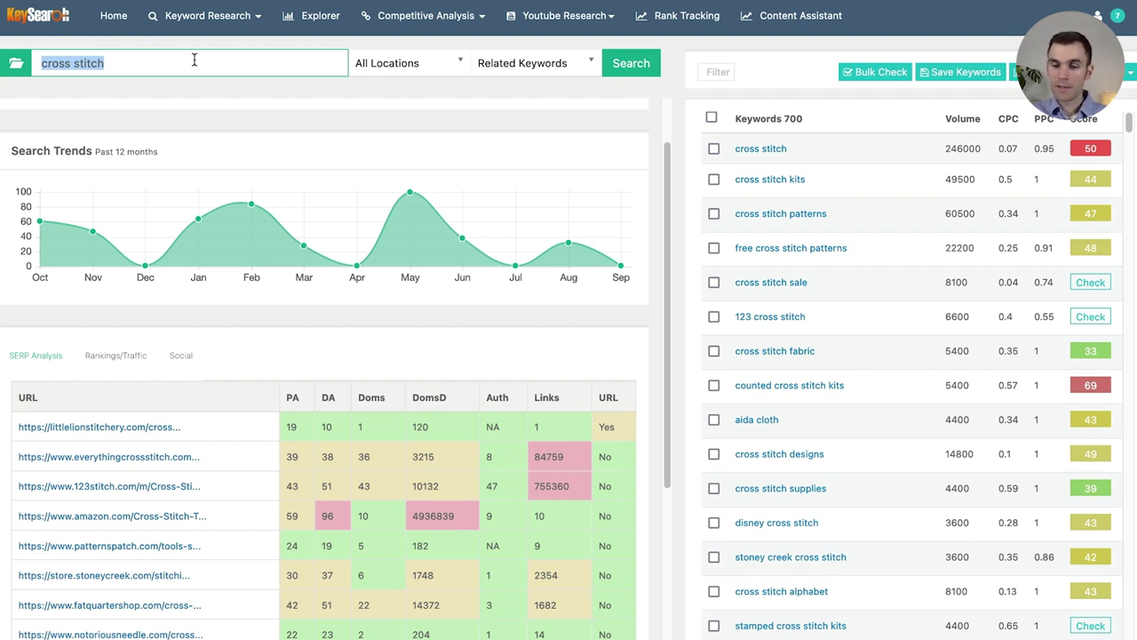
{"action": "key", "text": "BackSpace"}
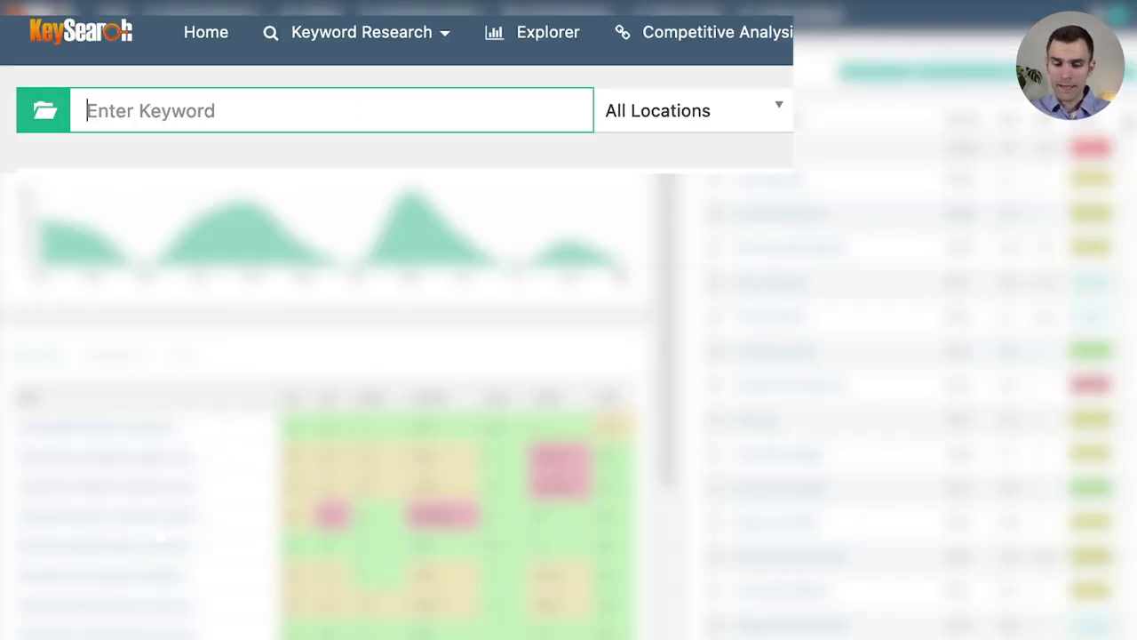
{"action": "type", "text": "chevy luv"}
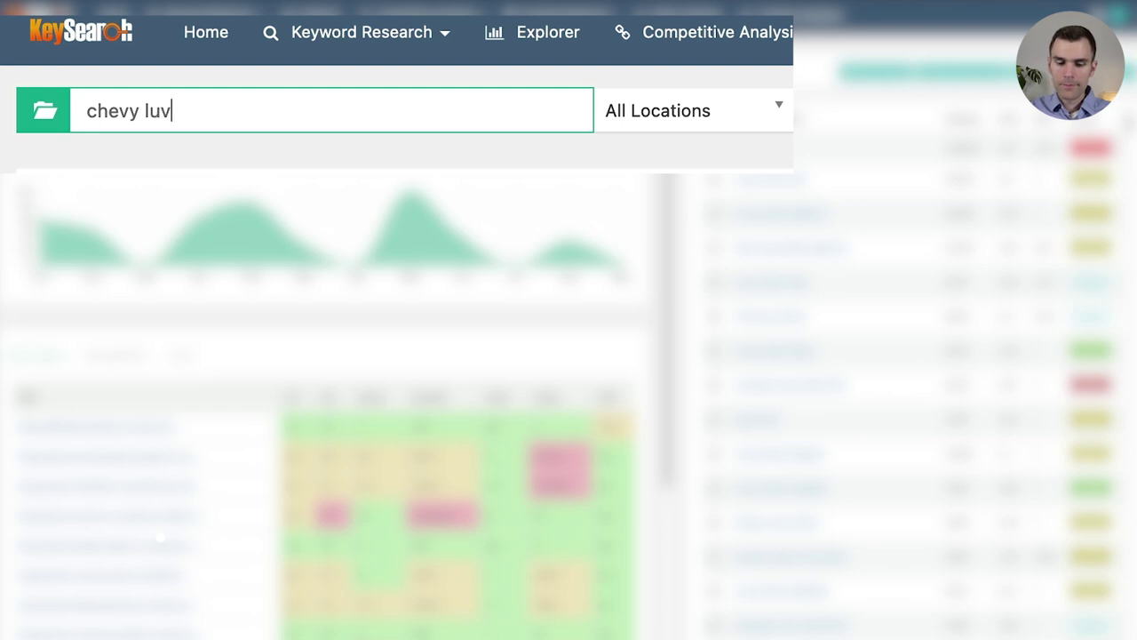
{"action": "key", "text": "Return"}
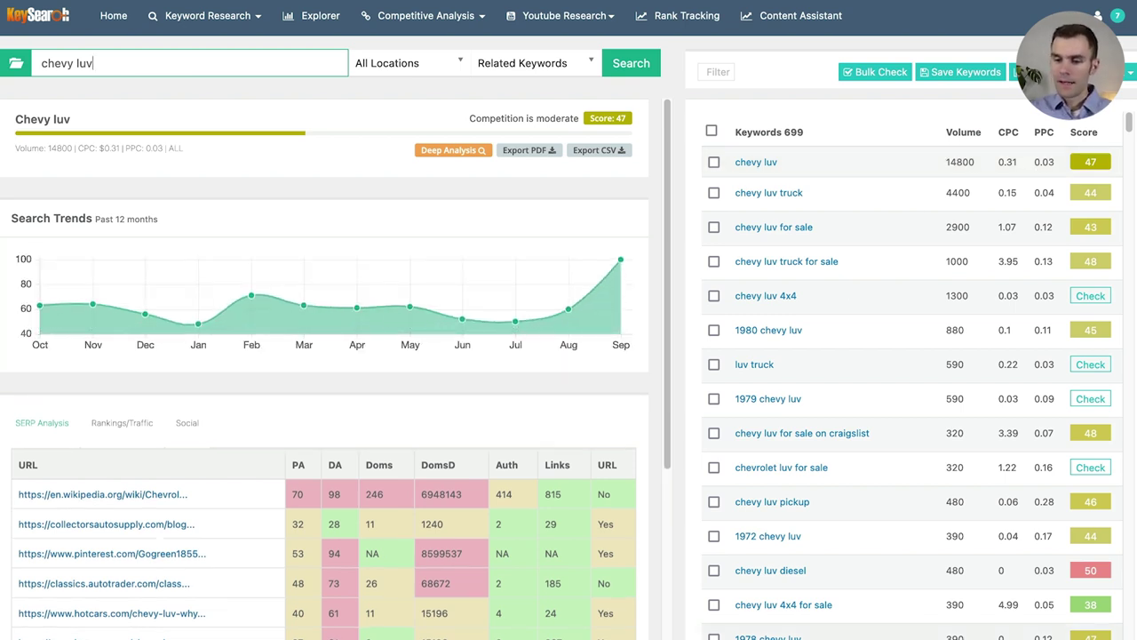
Look through the related keywords for "chevy luv", comparing search volumes and competition scores, and glance over the pages that rank for it.
{"action": "scroll", "coordinate": [880, 388], "scroll_direction": "down", "scroll_amount": 1}
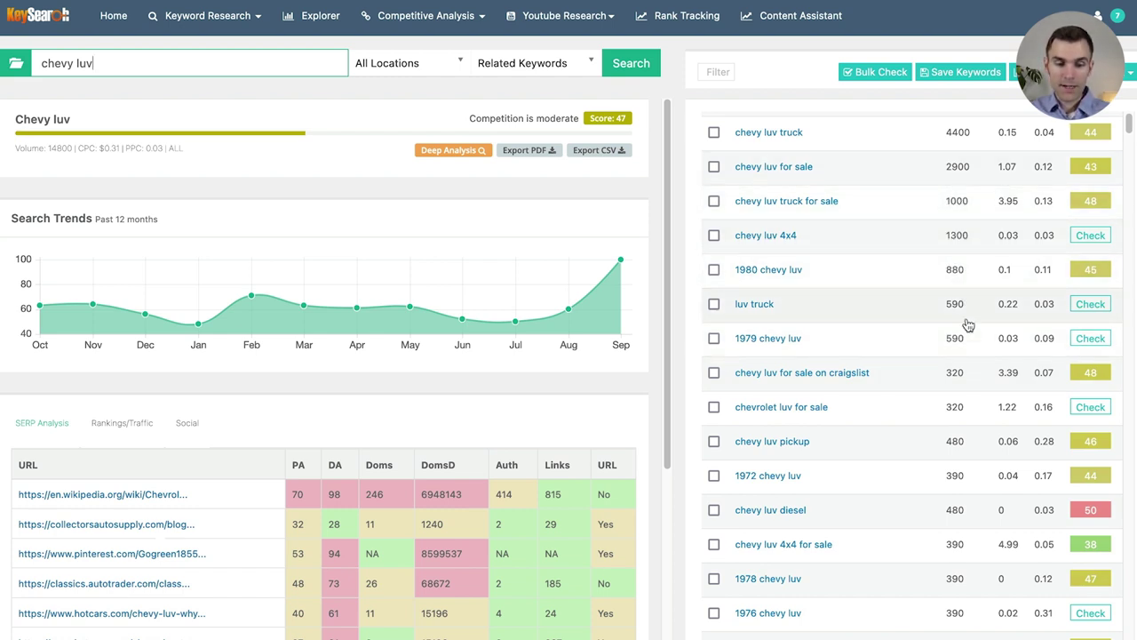
{"action": "scroll", "coordinate": [968, 343], "scroll_direction": "down", "scroll_amount": 1}
{"action": "scroll", "coordinate": [968, 343], "scroll_direction": "down", "scroll_amount": 6}
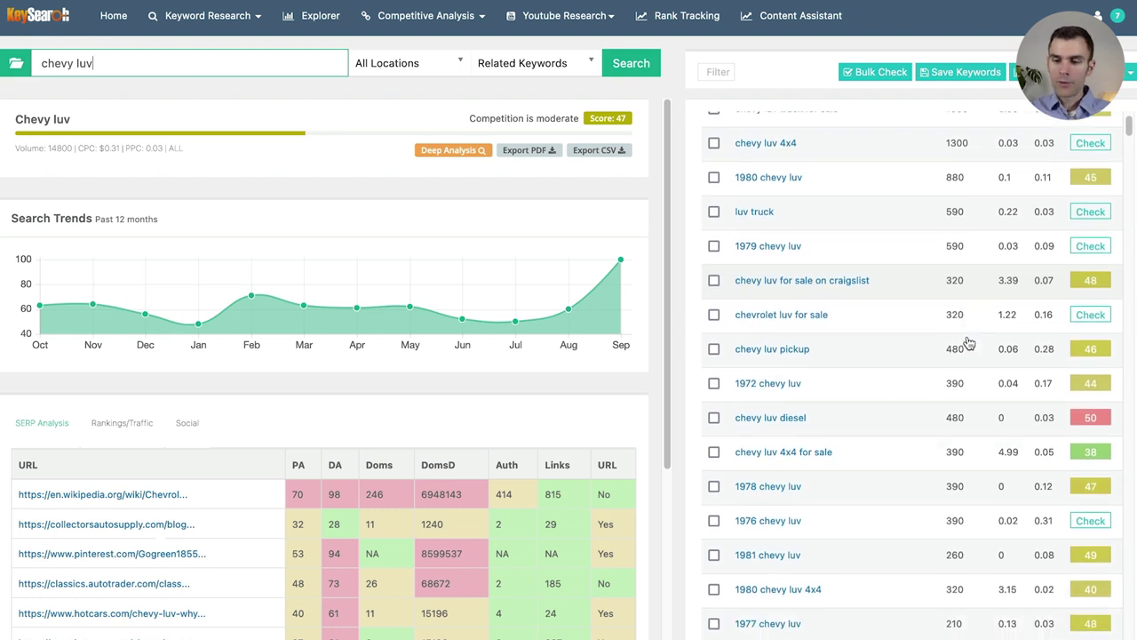
{"action": "scroll", "coordinate": [968, 343], "scroll_direction": "down", "scroll_amount": 4}
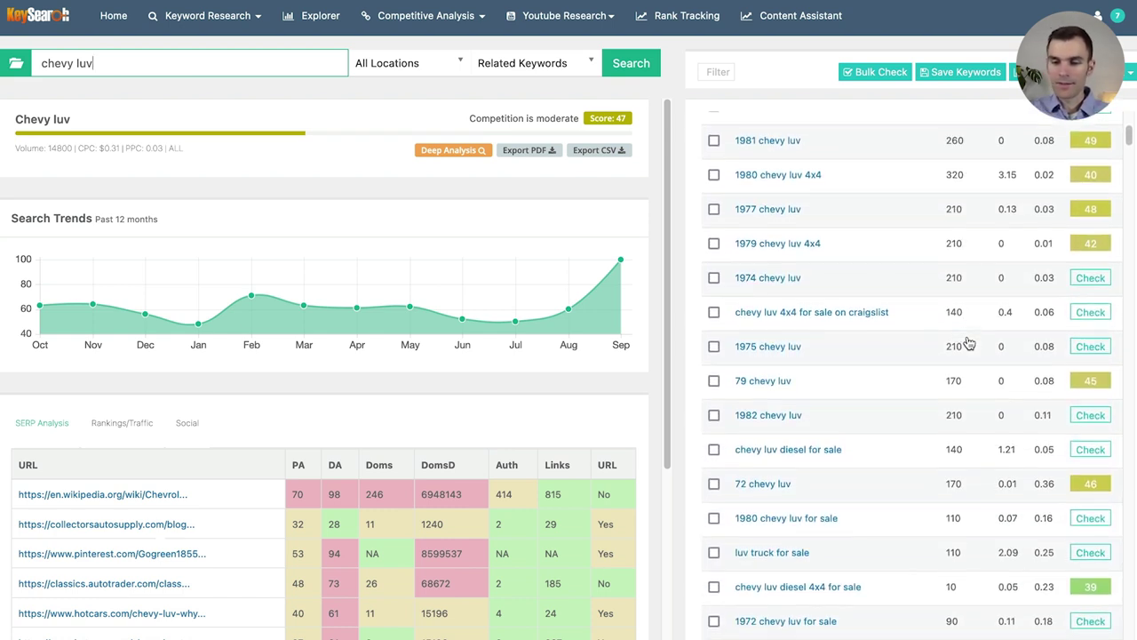
{"action": "scroll", "coordinate": [969, 343], "scroll_direction": "down", "scroll_amount": 12}
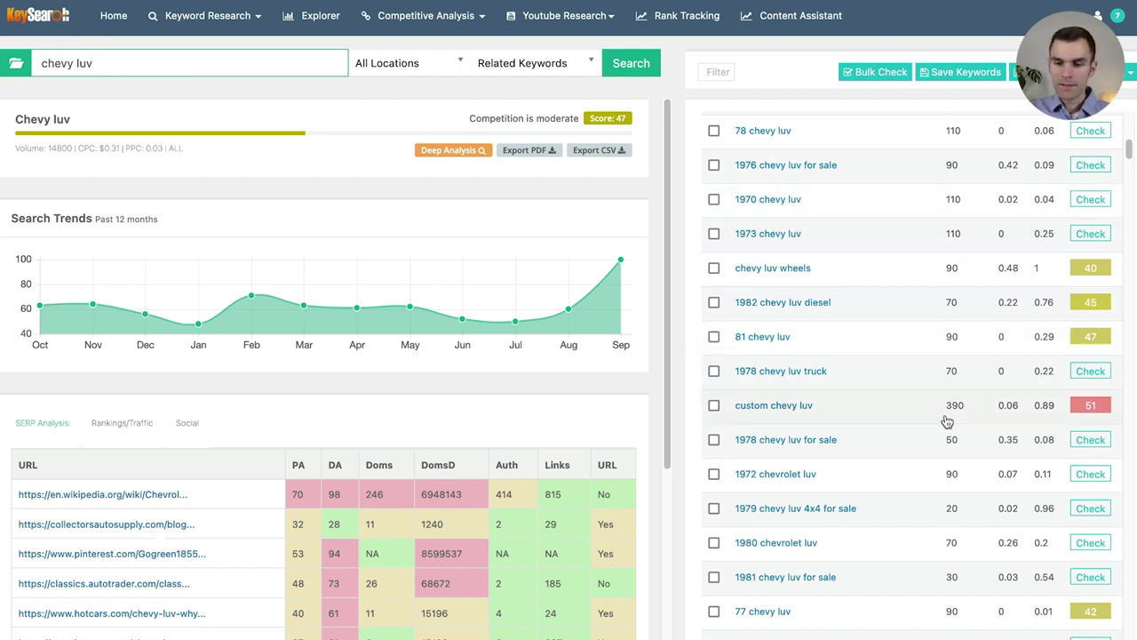
{"action": "scroll", "coordinate": [959, 407], "scroll_direction": "down", "scroll_amount": 1}
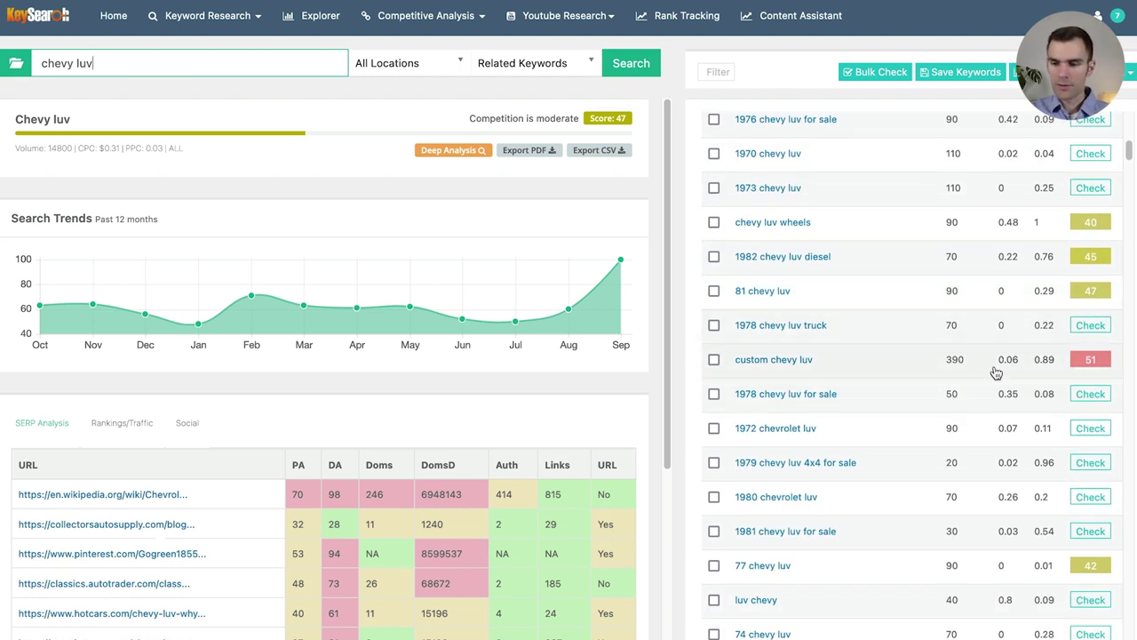
{"action": "scroll", "coordinate": [991, 377], "scroll_direction": "down", "scroll_amount": 3}
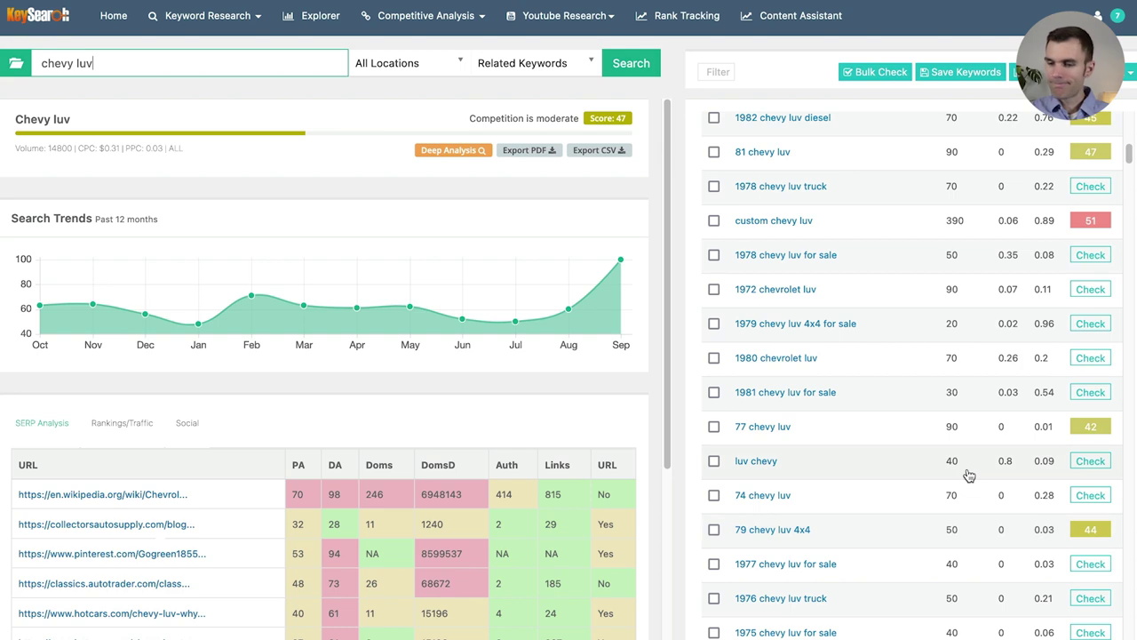
{"action": "scroll", "coordinate": [967, 475], "scroll_direction": "down", "scroll_amount": 12}
{"action": "scroll", "coordinate": [968, 477], "scroll_direction": "down", "scroll_amount": 8}
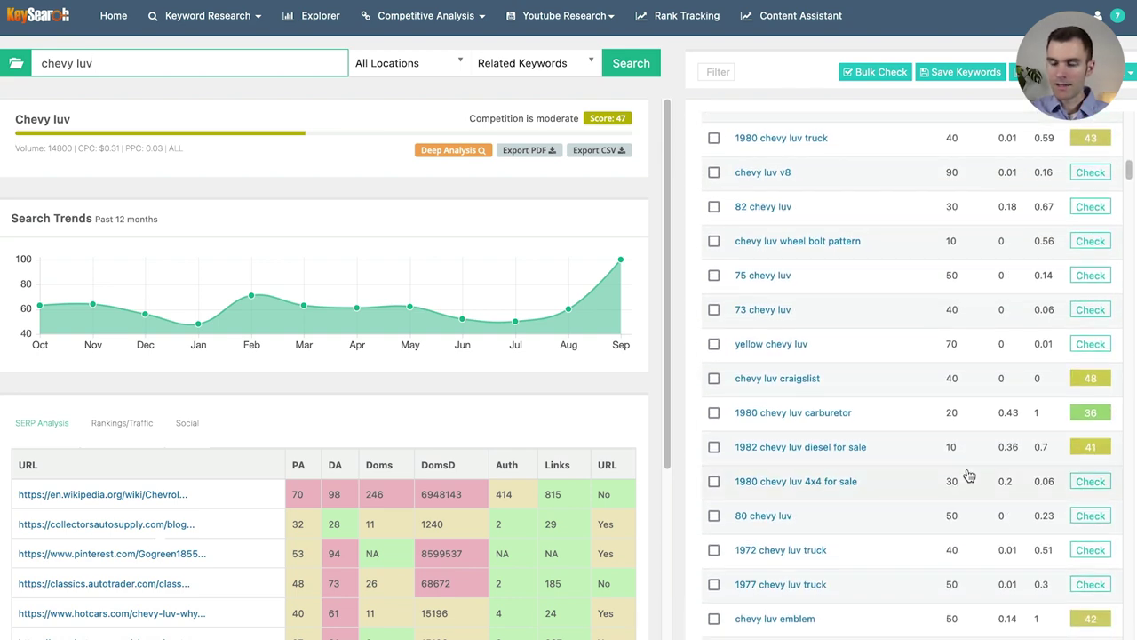
{"action": "scroll", "coordinate": [965, 358], "scroll_direction": "down", "scroll_amount": 9}
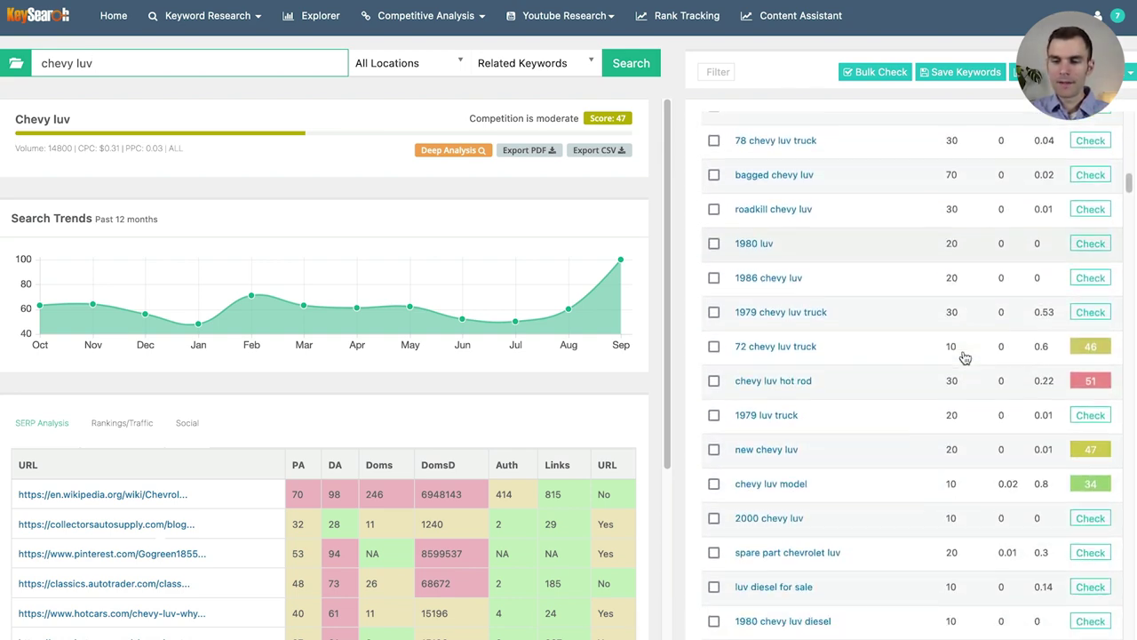
{"action": "scroll", "coordinate": [965, 357], "scroll_direction": "down", "scroll_amount": 3}
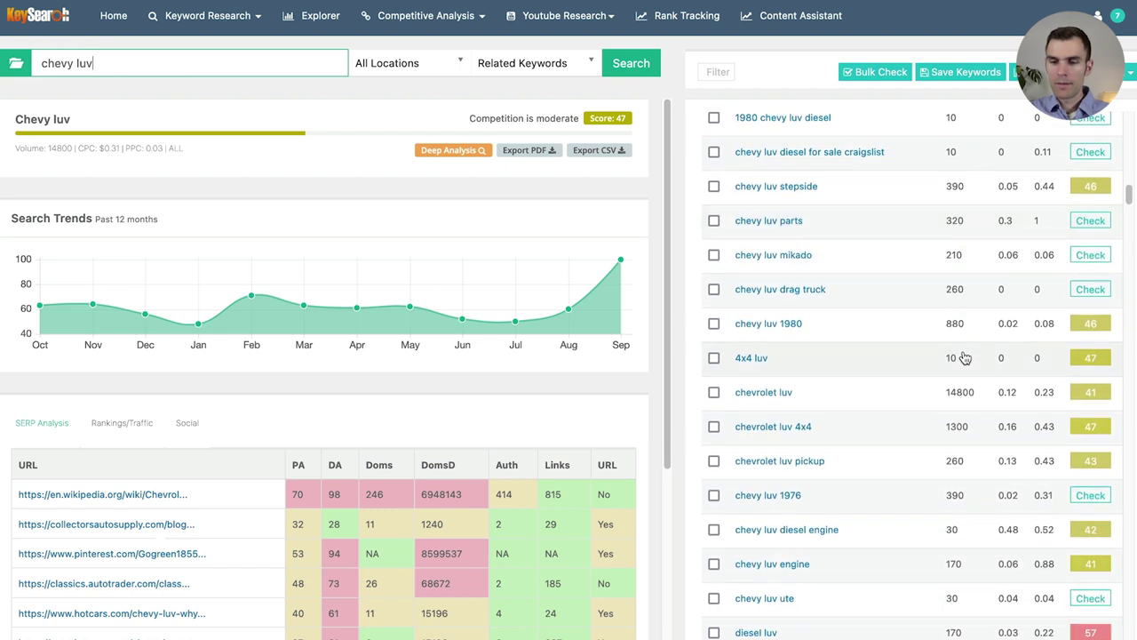
{"action": "scroll", "coordinate": [928, 356], "scroll_direction": "down", "scroll_amount": 5}
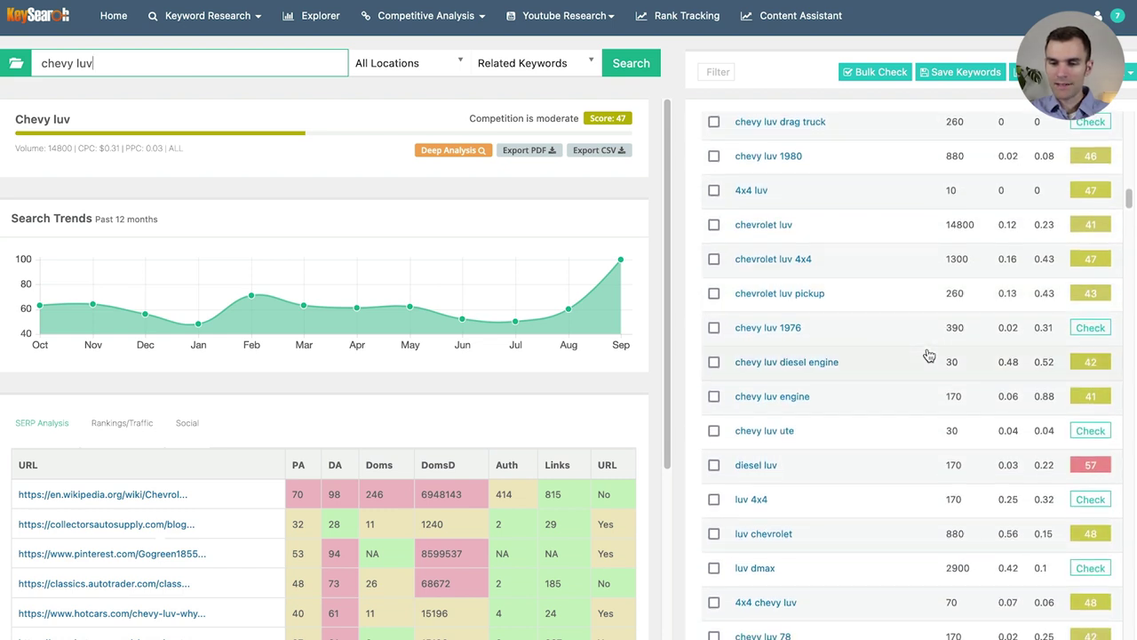
{"action": "scroll", "coordinate": [928, 355], "scroll_direction": "down", "scroll_amount": 1}
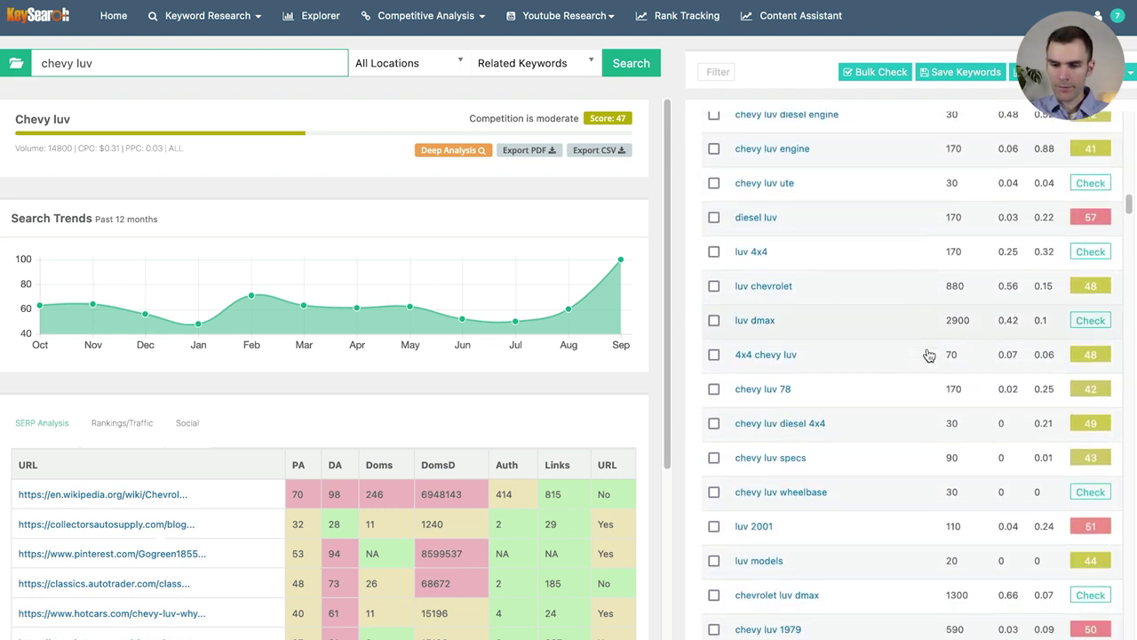
{"action": "scroll", "coordinate": [929, 355], "scroll_direction": "down", "scroll_amount": 3}
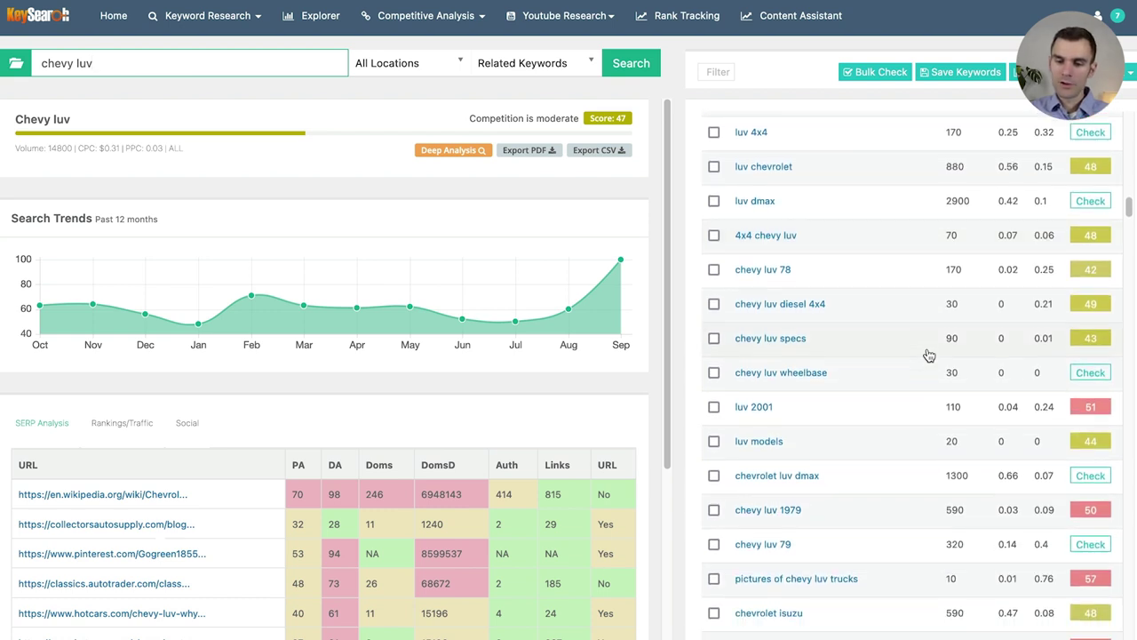
{"action": "scroll", "coordinate": [584, 432], "scroll_direction": "down", "scroll_amount": 2}
{"action": "scroll", "coordinate": [584, 432], "scroll_direction": "down", "scroll_amount": 1}
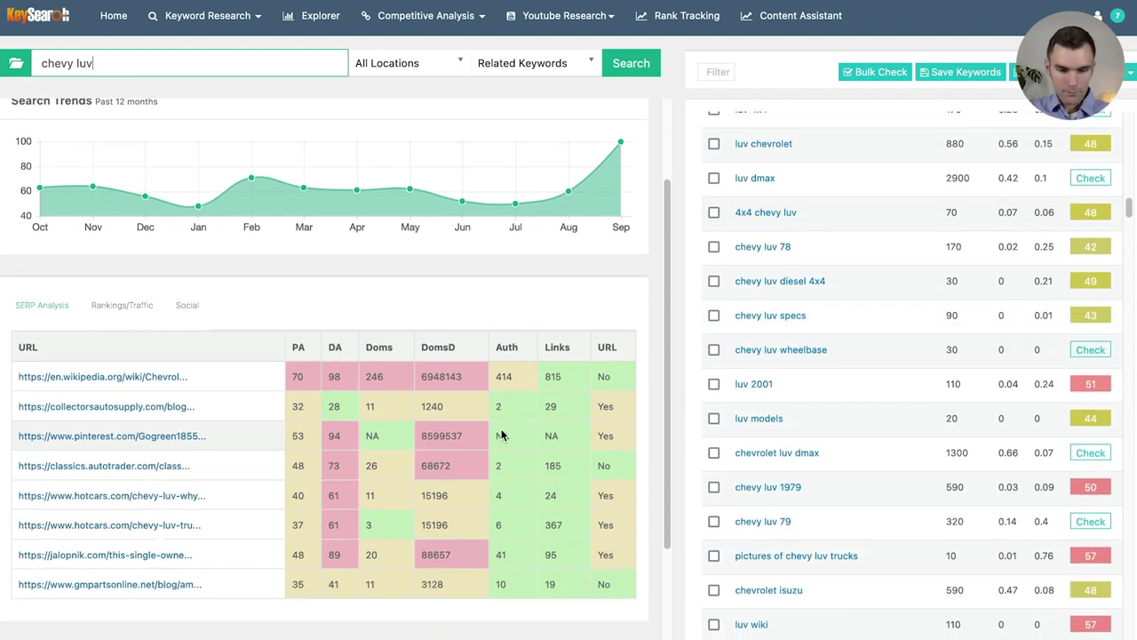
{"action": "scroll", "coordinate": [520, 435], "scroll_direction": "up", "scroll_amount": 3}
Run a related-keywords search for "mini truck" across all locations.
{"action": "triple_click", "coordinate": [204, 63]}
{"action": "type", "text": "mini truck"}
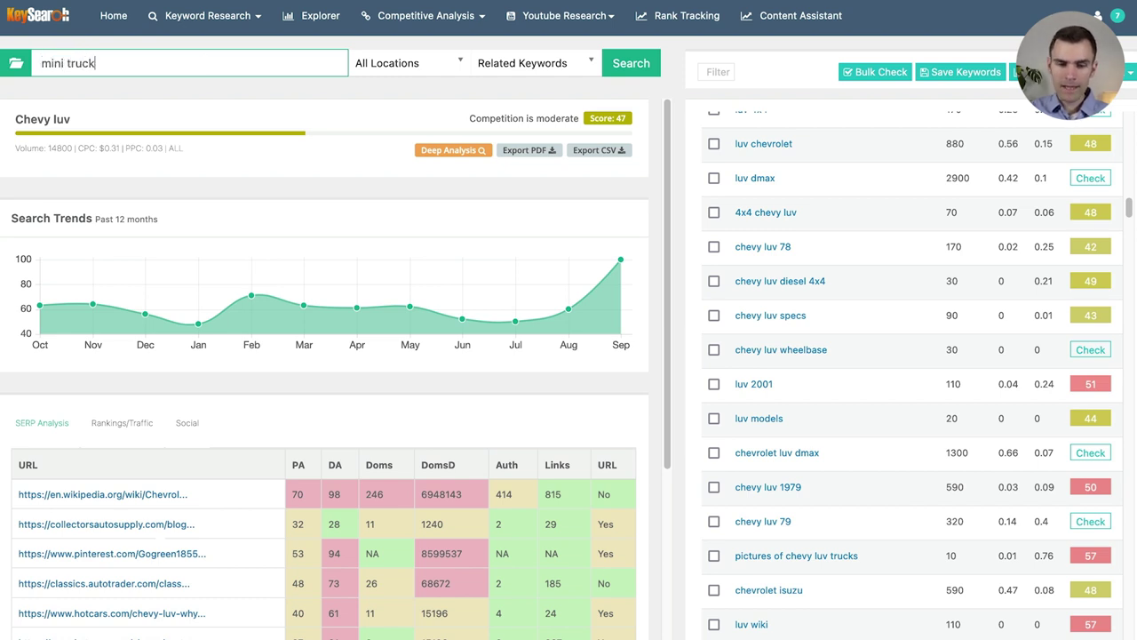
{"action": "key", "text": "Return"}
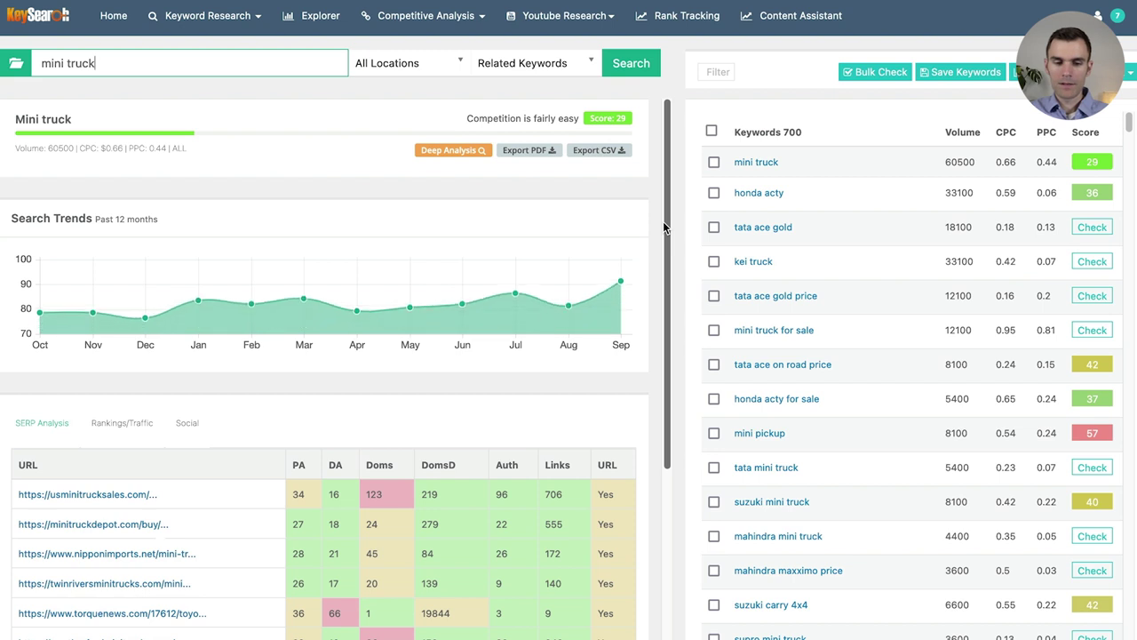
Open the first ranking page for "mini truck", usminitrucksales.com, and review the site's homepage.
{"action": "left_click", "coordinate": [99, 500]}
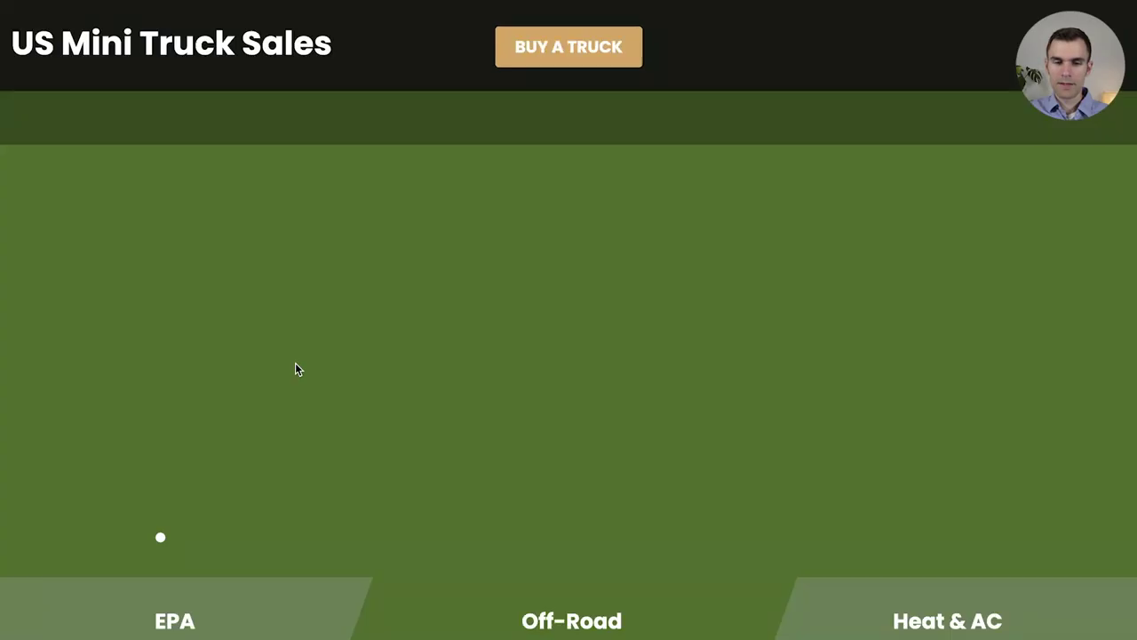
{"action": "scroll", "coordinate": [599, 380], "scroll_direction": "down", "scroll_amount": 1}
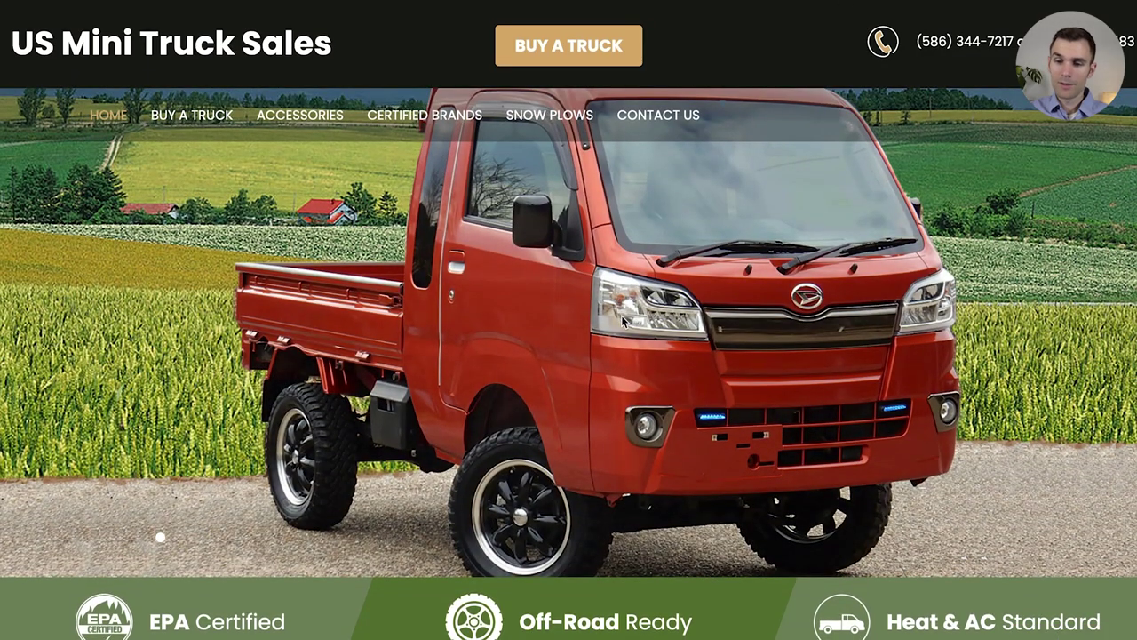
{"action": "scroll", "coordinate": [621, 314], "scroll_direction": "down", "scroll_amount": 10}
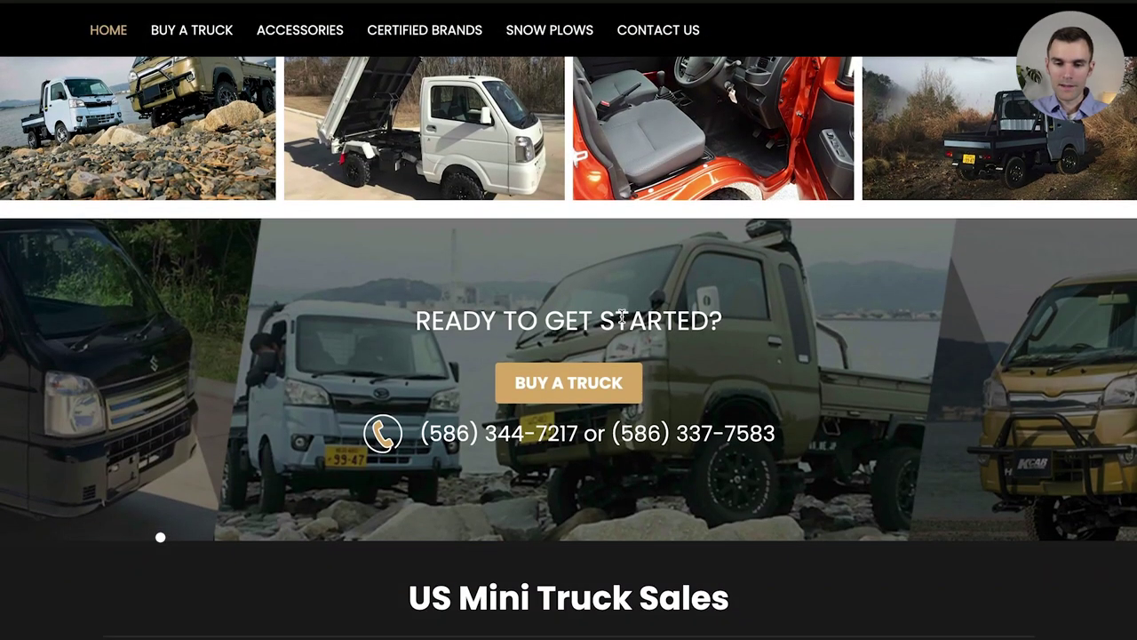
{"action": "scroll", "coordinate": [621, 315], "scroll_direction": "up", "scroll_amount": 2}
{"action": "scroll", "coordinate": [552, 267], "scroll_direction": "up", "scroll_amount": 1}
{"action": "scroll", "coordinate": [553, 267], "scroll_direction": "up", "scroll_amount": 7}
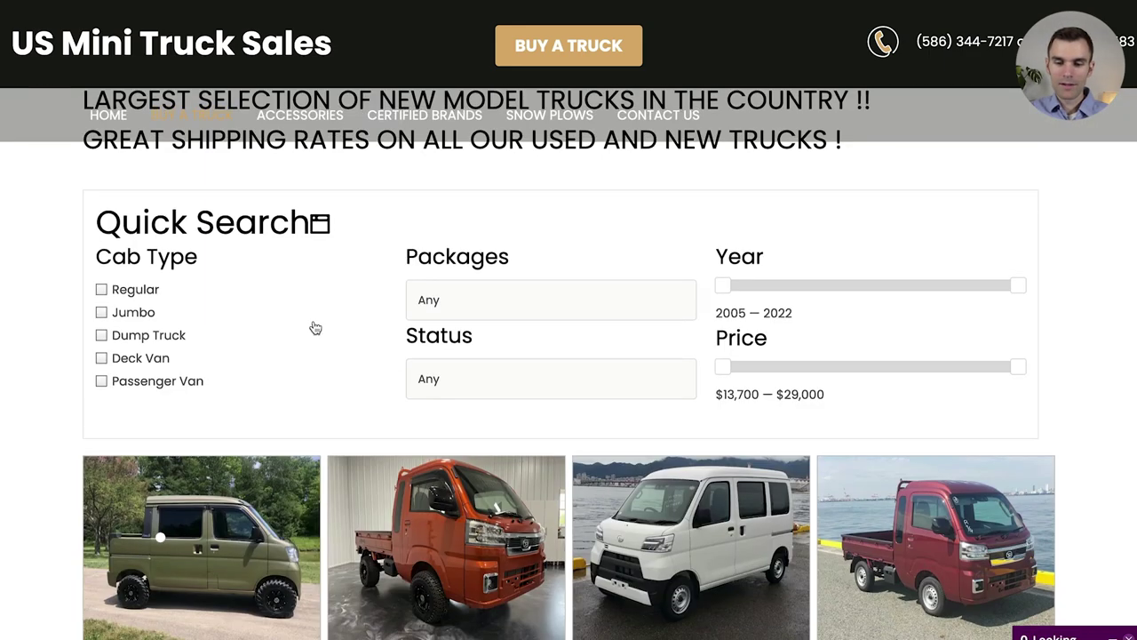
Browse the truck listings on the US Mini Truck Sales purchase page, examining the models, prices and descriptions.
{"action": "scroll", "coordinate": [315, 327], "scroll_direction": "down", "scroll_amount": 5}
{"action": "scroll", "coordinate": [255, 437], "scroll_direction": "down", "scroll_amount": 10}
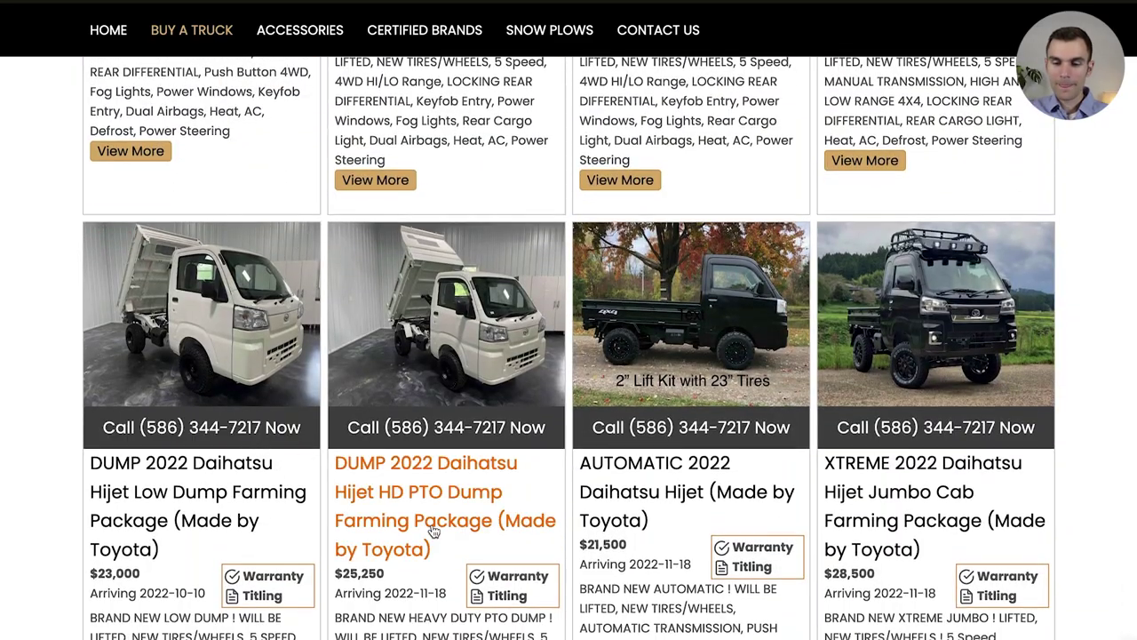
{"action": "scroll", "coordinate": [560, 481], "scroll_direction": "down", "scroll_amount": 7}
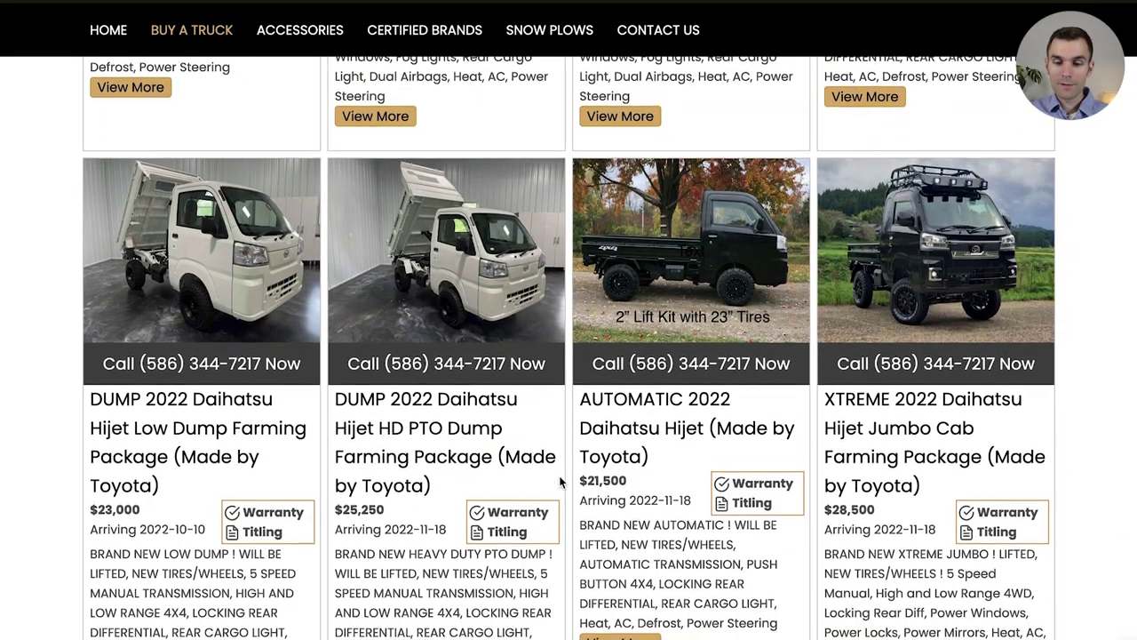
{"action": "scroll", "coordinate": [560, 481], "scroll_direction": "down", "scroll_amount": 4}
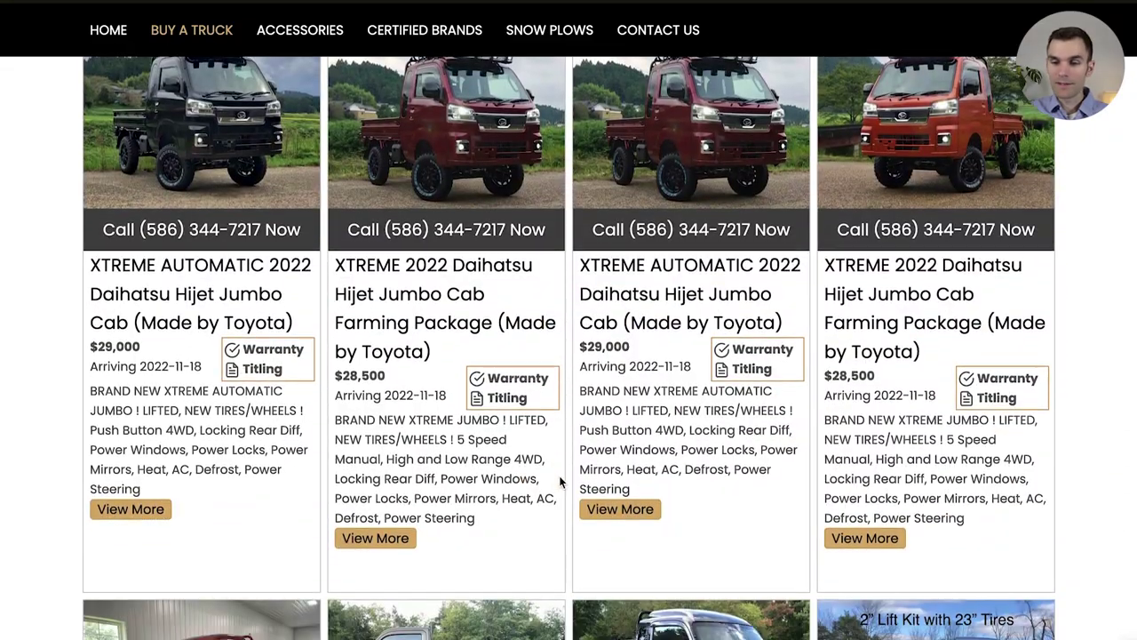
{"action": "scroll", "coordinate": [558, 417], "scroll_direction": "down", "scroll_amount": 5}
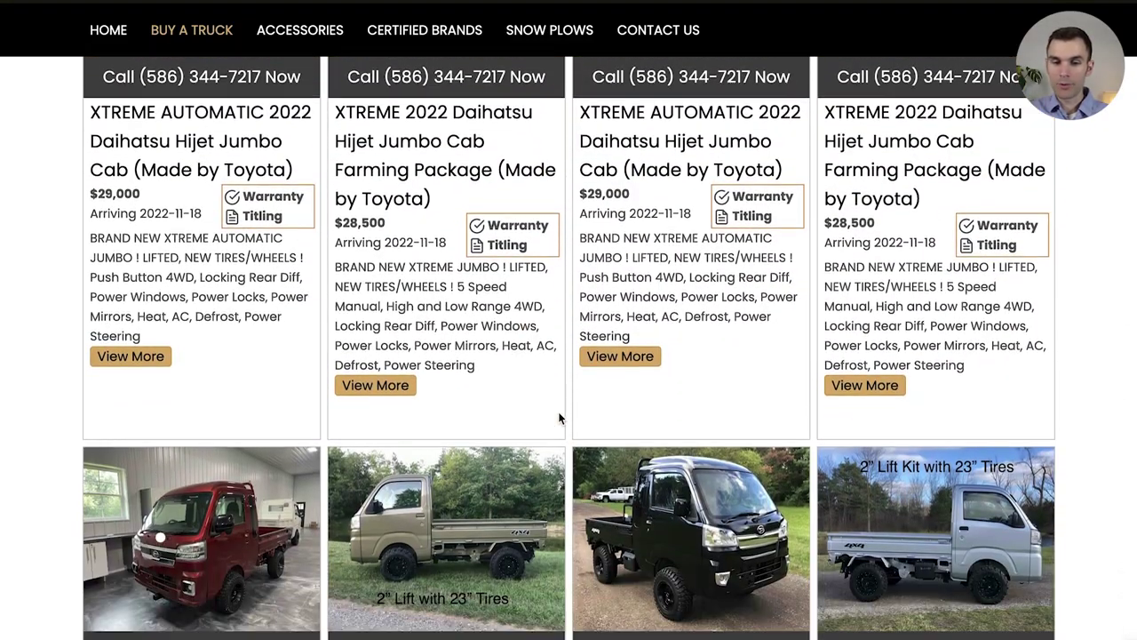
{"action": "scroll", "coordinate": [559, 418], "scroll_direction": "down", "scroll_amount": 5}
{"action": "scroll", "coordinate": [560, 418], "scroll_direction": "up", "scroll_amount": 10}
{"action": "scroll", "coordinate": [560, 417], "scroll_direction": "up", "scroll_amount": 10}
{"action": "scroll", "coordinate": [558, 411], "scroll_direction": "down", "scroll_amount": 2}
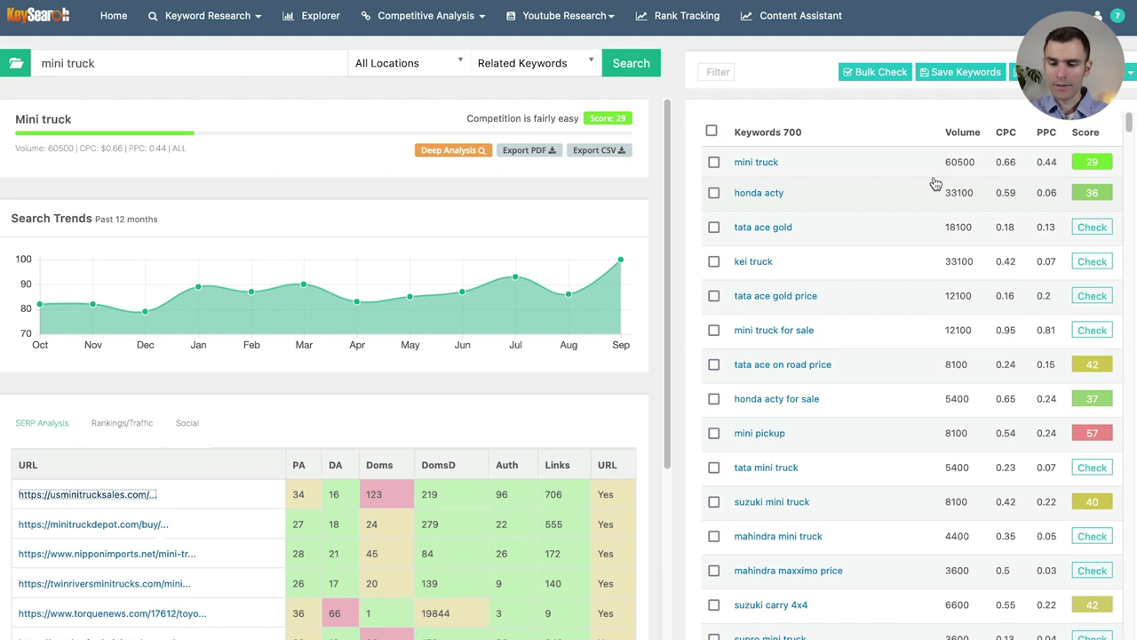
Return to KeySearch and look through the related keywords for "mini truck" for terms with good volume and low competition scores.
{"action": "scroll", "coordinate": [924, 361], "scroll_direction": "down", "scroll_amount": 1}
{"action": "scroll", "coordinate": [924, 360], "scroll_direction": "down", "scroll_amount": 2}
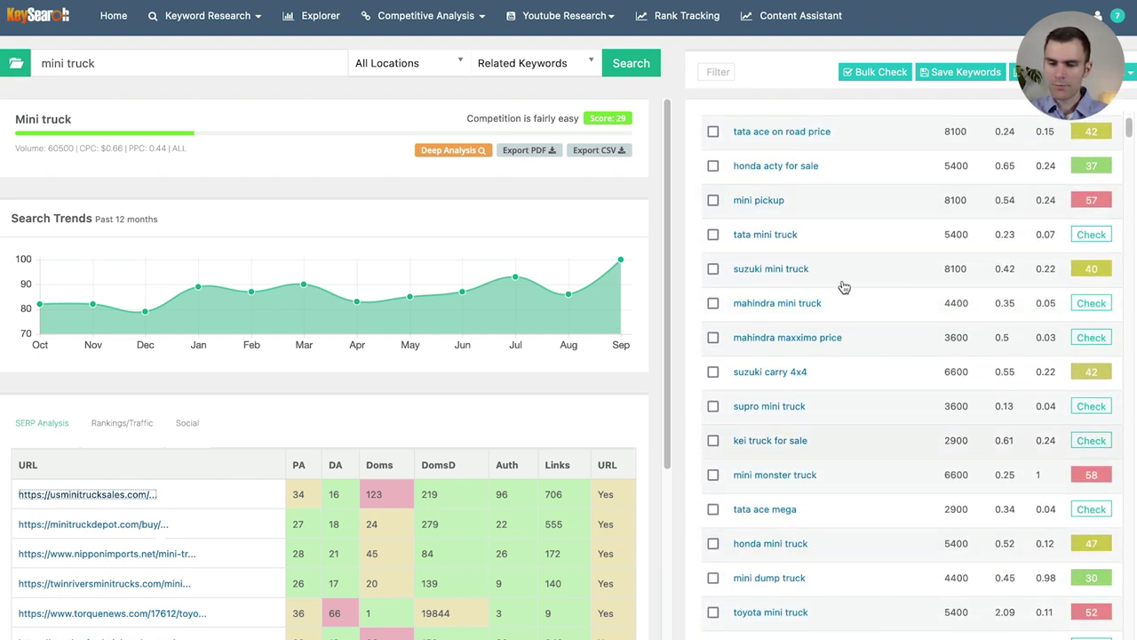
{"action": "scroll", "coordinate": [866, 488], "scroll_direction": "down", "scroll_amount": 1}
{"action": "scroll", "coordinate": [870, 481], "scroll_direction": "down", "scroll_amount": 3}
{"action": "scroll", "coordinate": [870, 480], "scroll_direction": "down", "scroll_amount": 1}
{"action": "scroll", "coordinate": [869, 480], "scroll_direction": "down", "scroll_amount": 1}
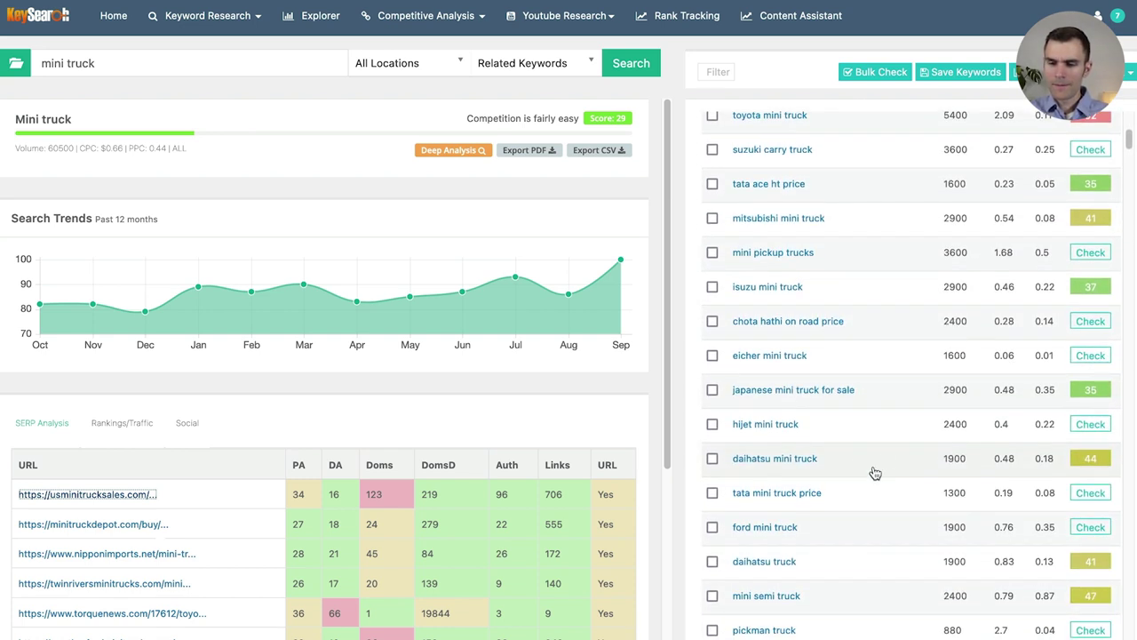
{"action": "scroll", "coordinate": [889, 446], "scroll_direction": "down", "scroll_amount": 2}
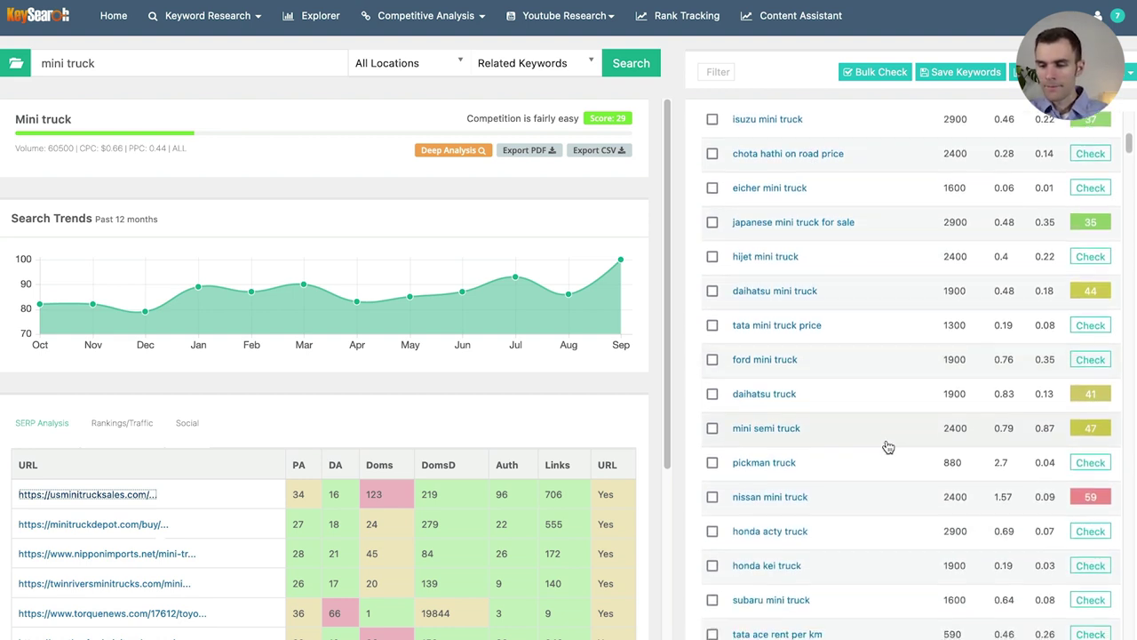
{"action": "scroll", "coordinate": [888, 446], "scroll_direction": "down", "scroll_amount": 3}
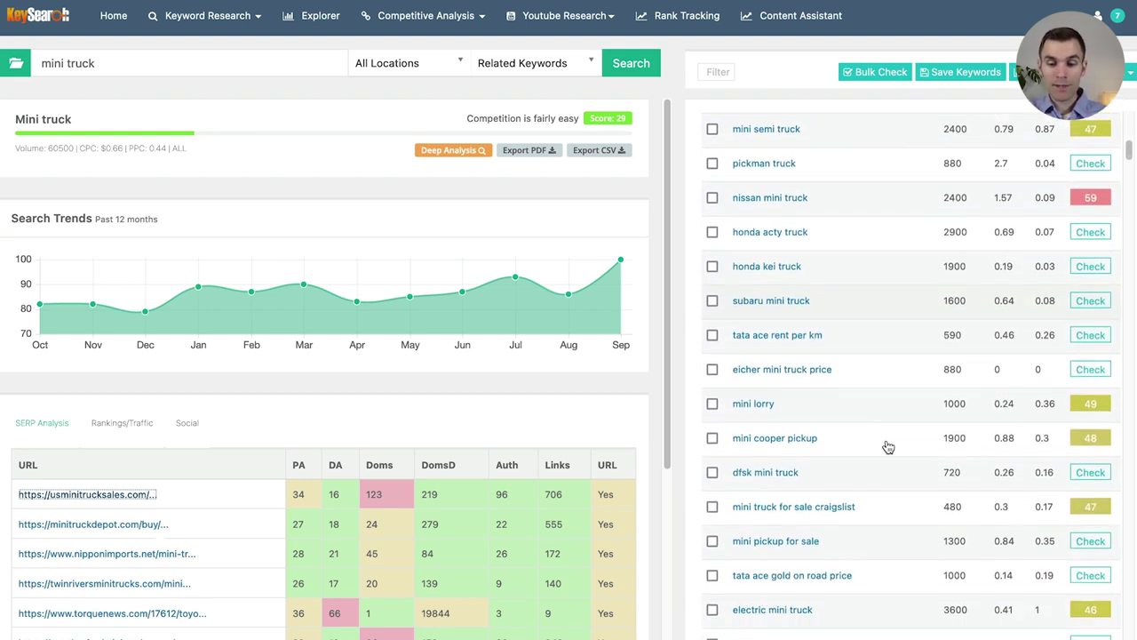
{"action": "scroll", "coordinate": [889, 431], "scroll_direction": "down", "scroll_amount": 3}
{"action": "scroll", "coordinate": [888, 419], "scroll_direction": "down", "scroll_amount": 1}
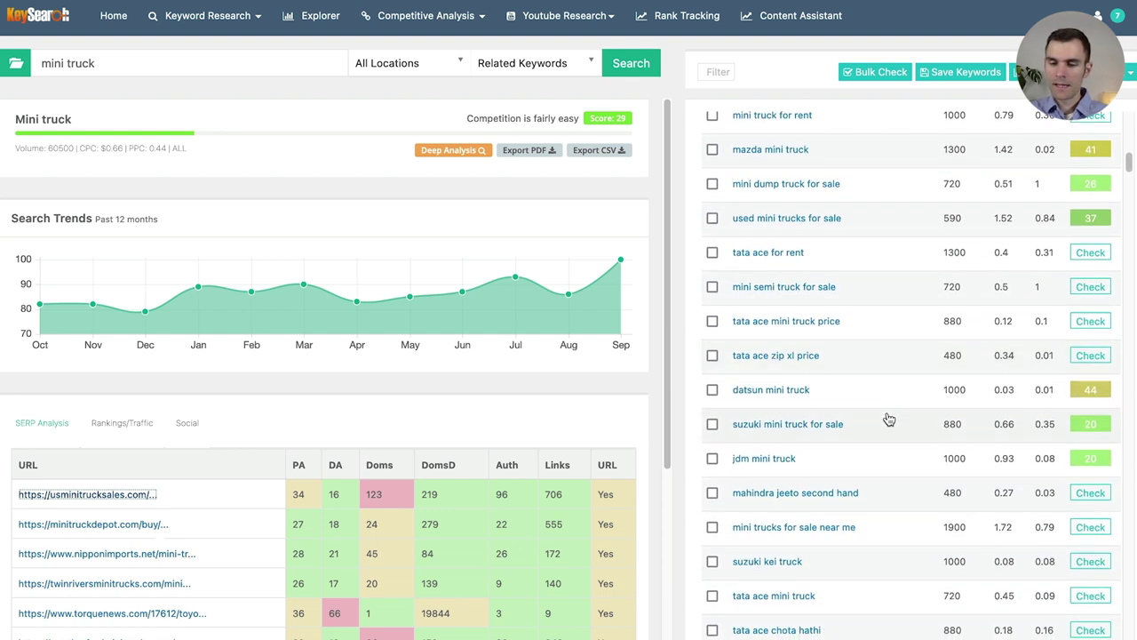
{"action": "scroll", "coordinate": [922, 462], "scroll_direction": "down", "scroll_amount": 3}
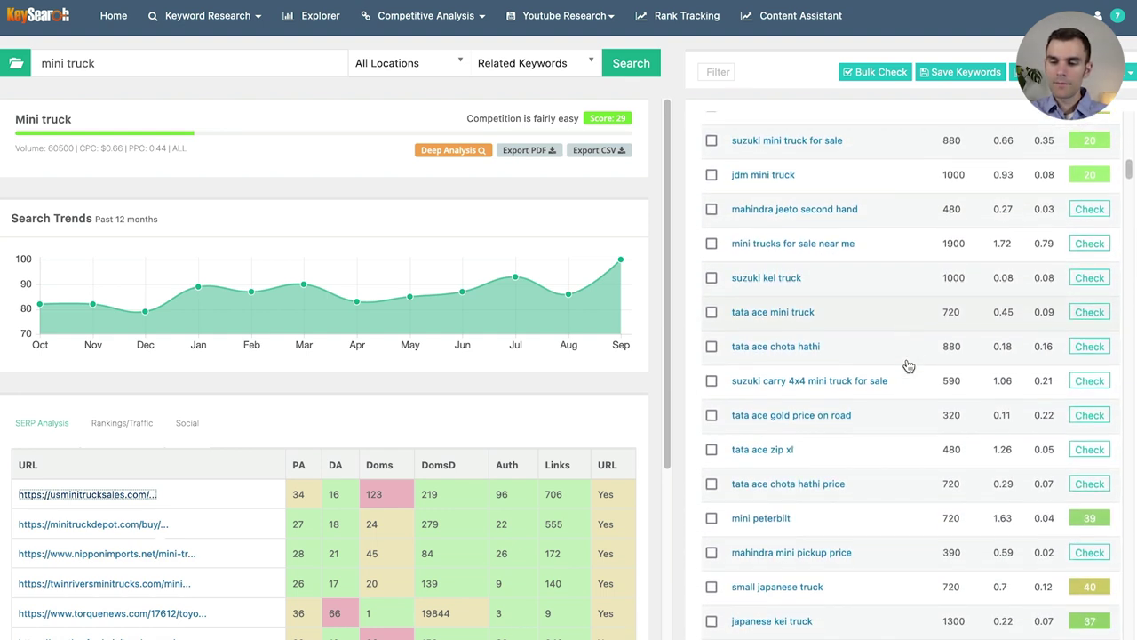
{"action": "scroll", "coordinate": [909, 320], "scroll_direction": "up", "scroll_amount": 1}
{"action": "scroll", "coordinate": [906, 293], "scroll_direction": "down", "scroll_amount": 2}
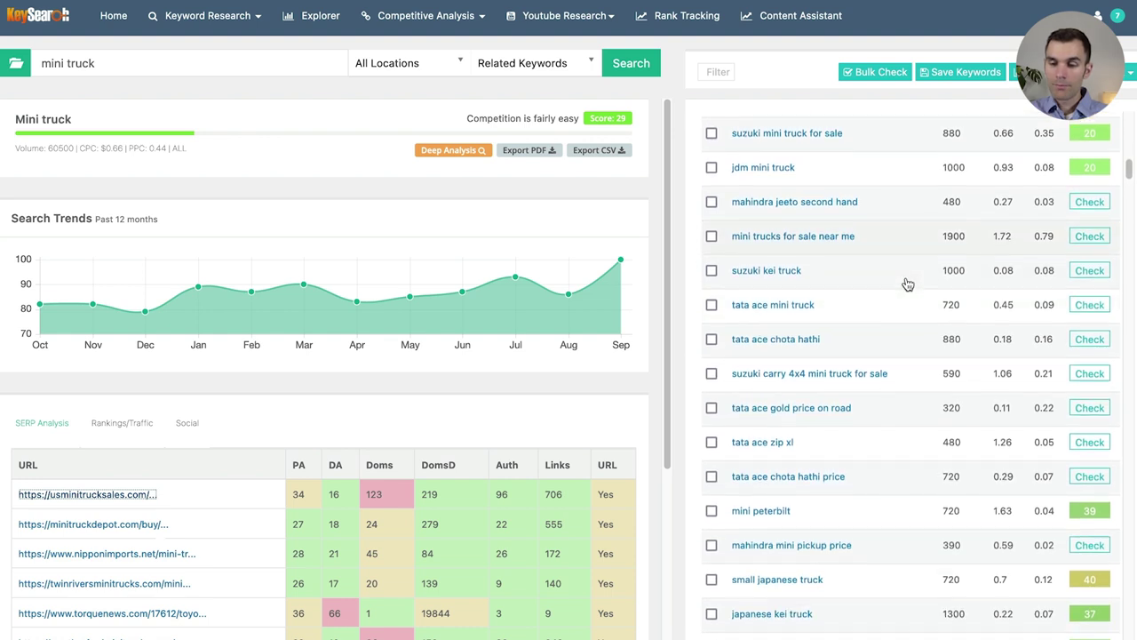
Analyze the competition for the related keyword "mini peterbilt" and review the TikTok page "mini peterbilt hauling bear".
{"action": "left_click", "coordinate": [765, 465]}
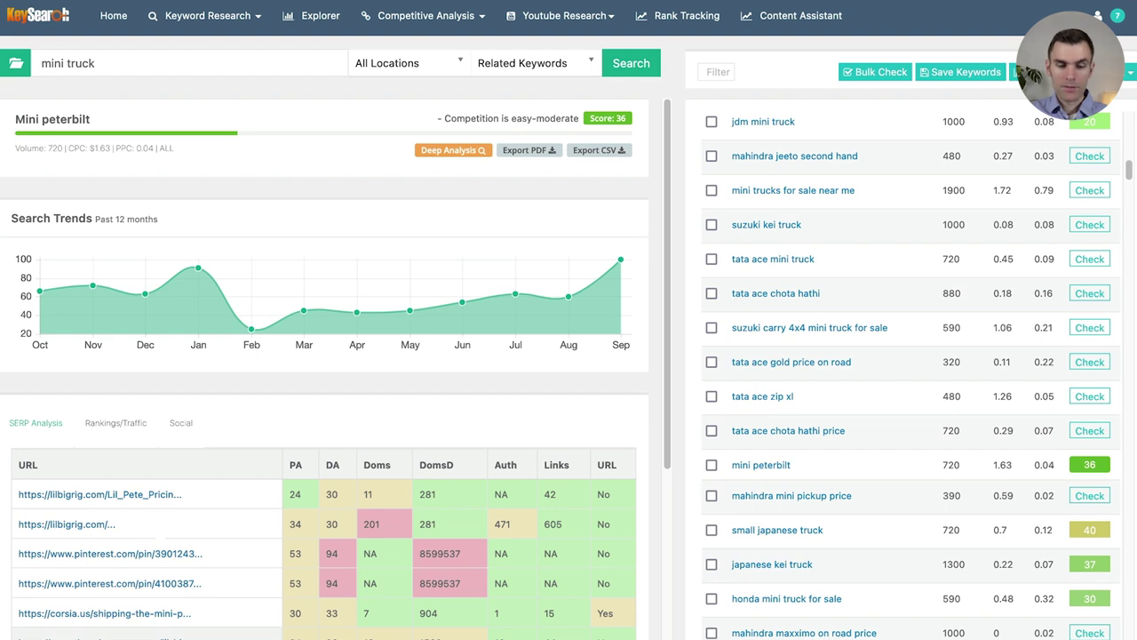
{"action": "scroll", "coordinate": [154, 586], "scroll_direction": "down", "scroll_amount": 2}
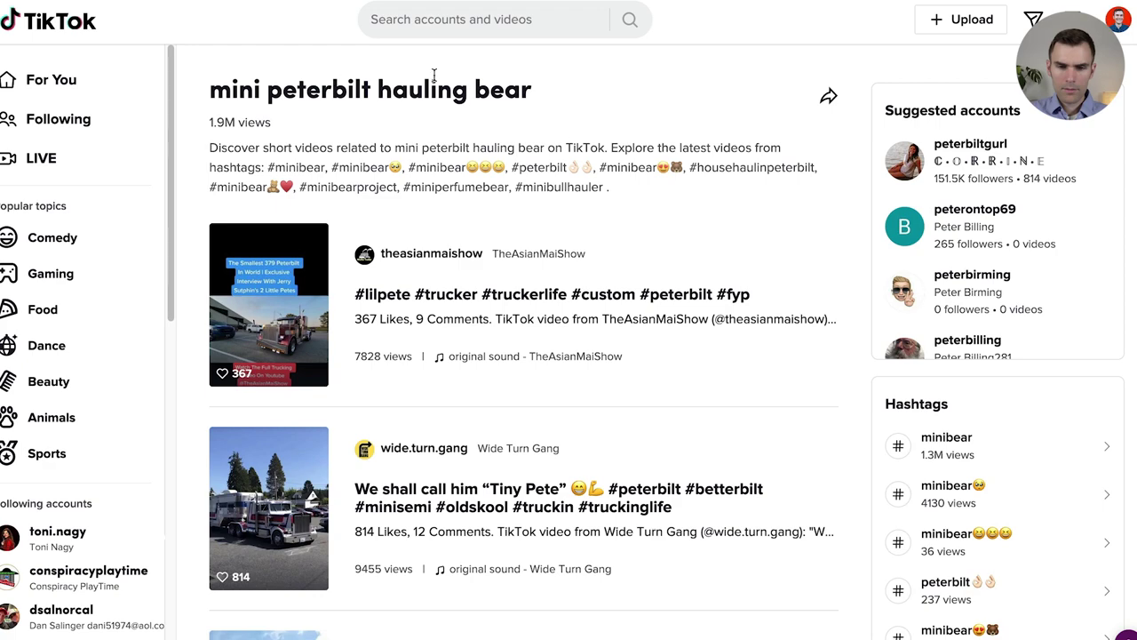
{"action": "scroll", "coordinate": [280, 234], "scroll_direction": "down", "scroll_amount": 5}
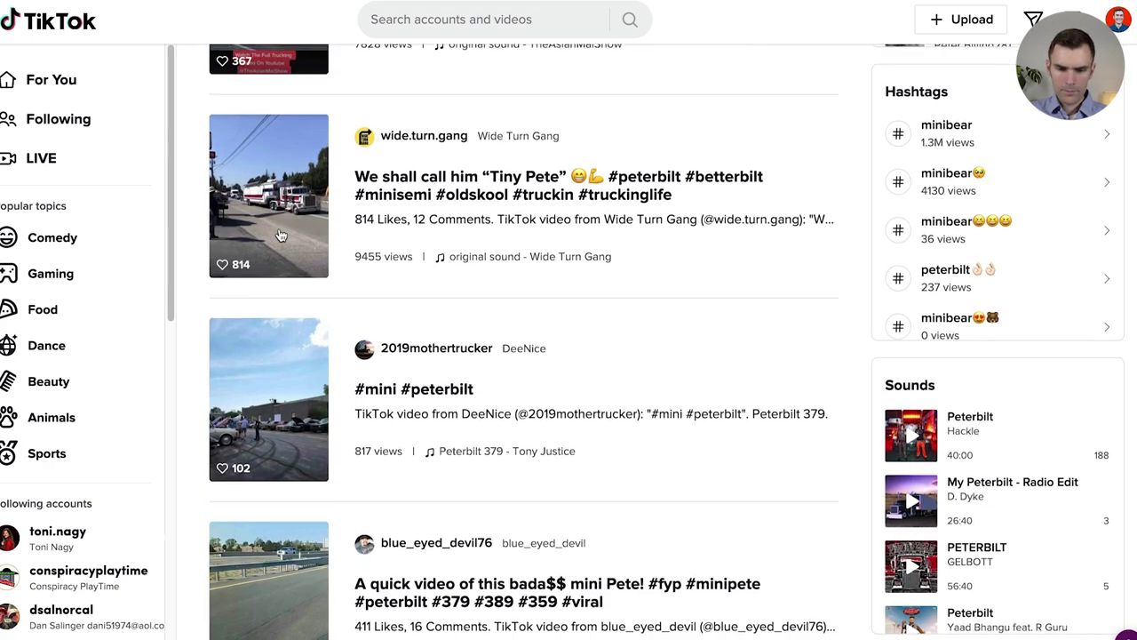
{"action": "scroll", "coordinate": [203, 402], "scroll_direction": "down", "scroll_amount": 6}
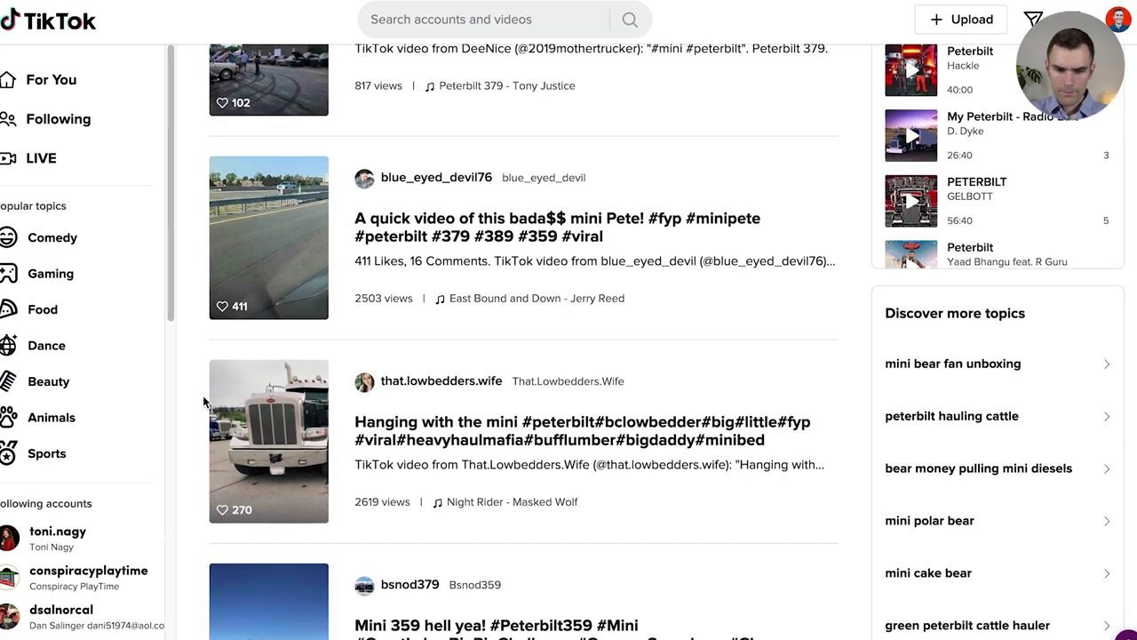
Open the dieselworldmag video "Cool Mini Pete! Shell Rotella SuperRig!" from the TikTok results and watch it, pausing on the mini truck.
{"action": "scroll", "coordinate": [203, 402], "scroll_direction": "down", "scroll_amount": 2}
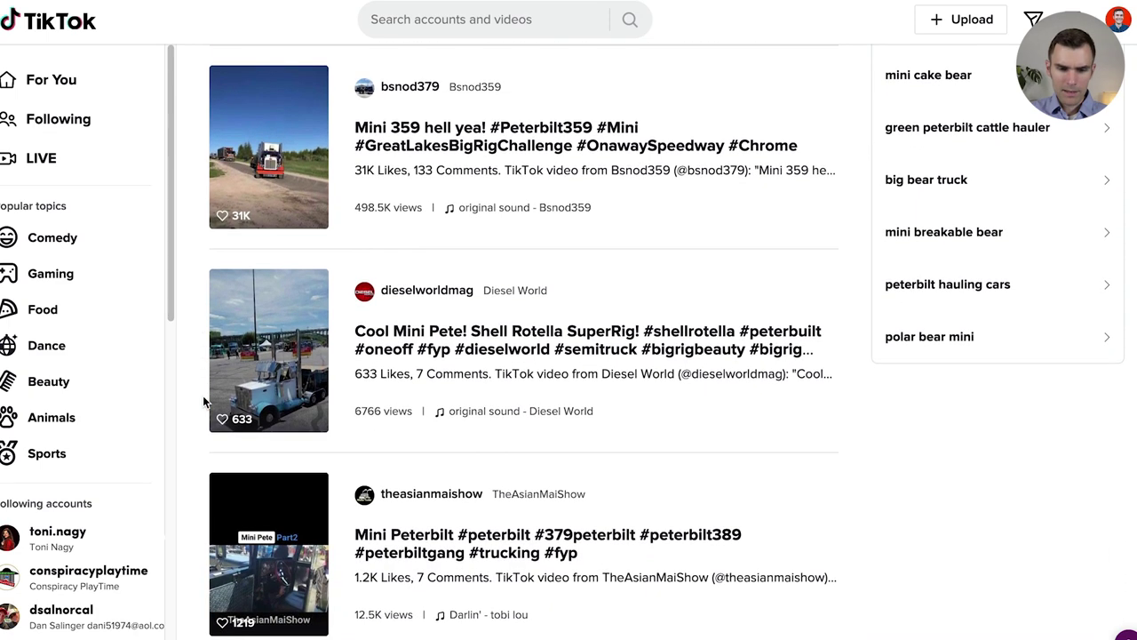
{"action": "left_click", "coordinate": [300, 379]}
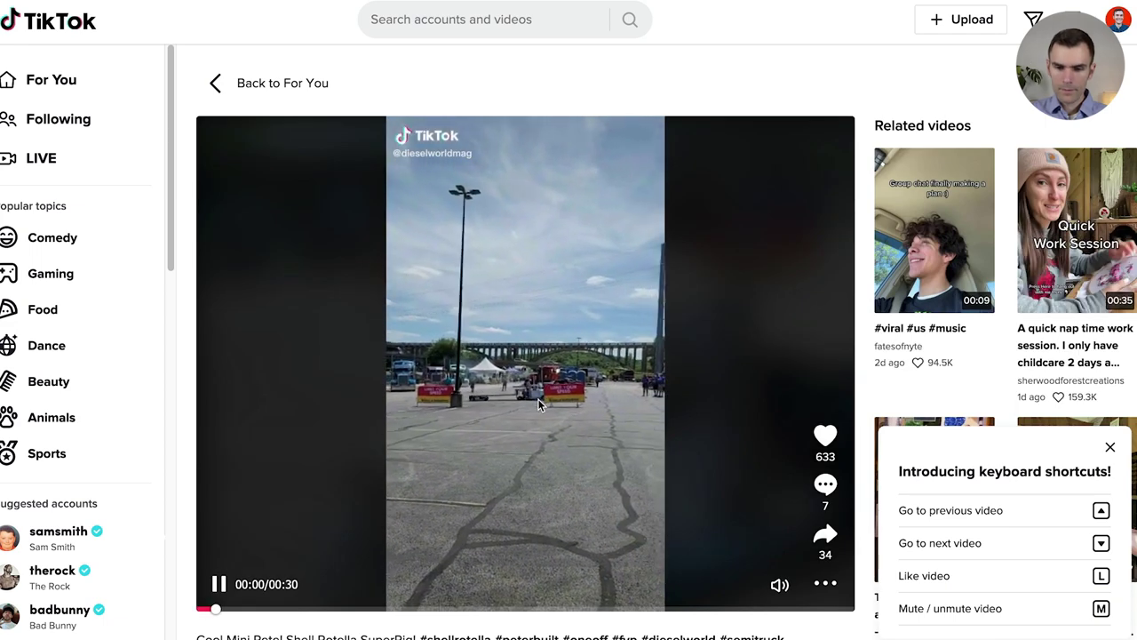
{"action": "scroll", "coordinate": [527, 431], "scroll_direction": "down", "scroll_amount": 1}
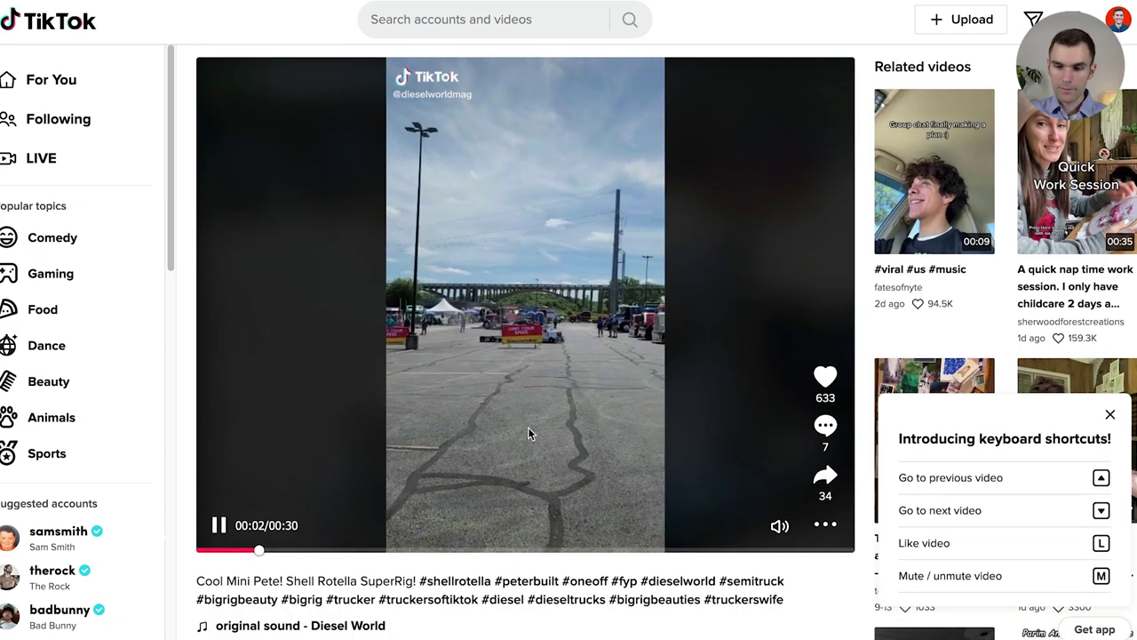
{"action": "scroll", "coordinate": [528, 433], "scroll_direction": "up", "scroll_amount": 1}
{"action": "scroll", "coordinate": [528, 433], "scroll_direction": "down", "scroll_amount": 1}
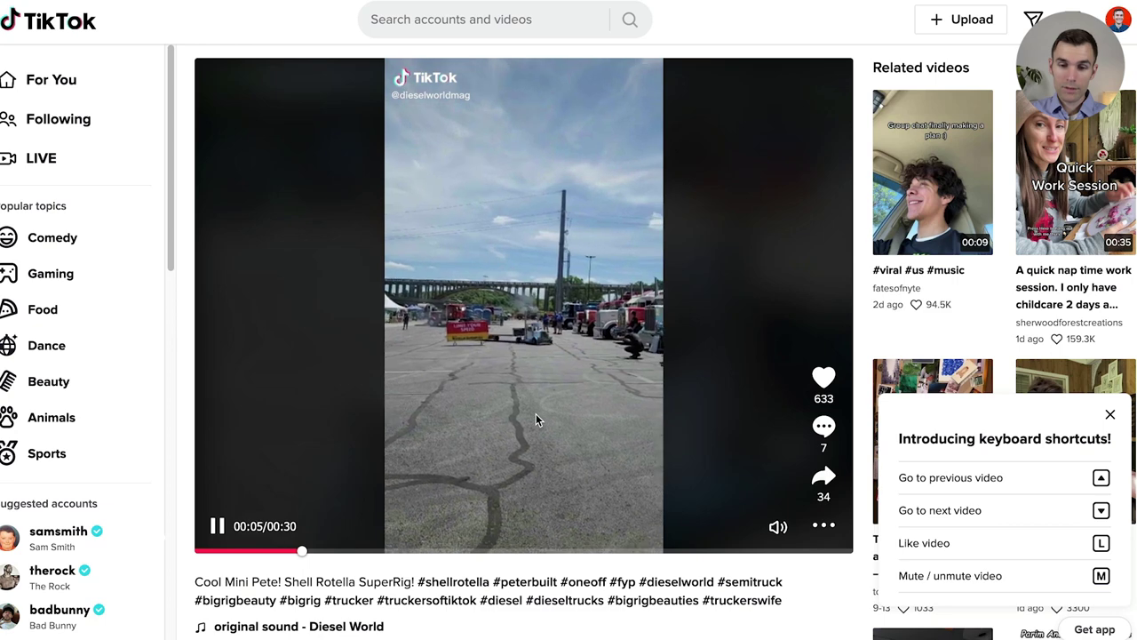
{"action": "scroll", "coordinate": [536, 406], "scroll_direction": "down", "scroll_amount": 1}
{"action": "scroll", "coordinate": [535, 409], "scroll_direction": "down", "scroll_amount": 1}
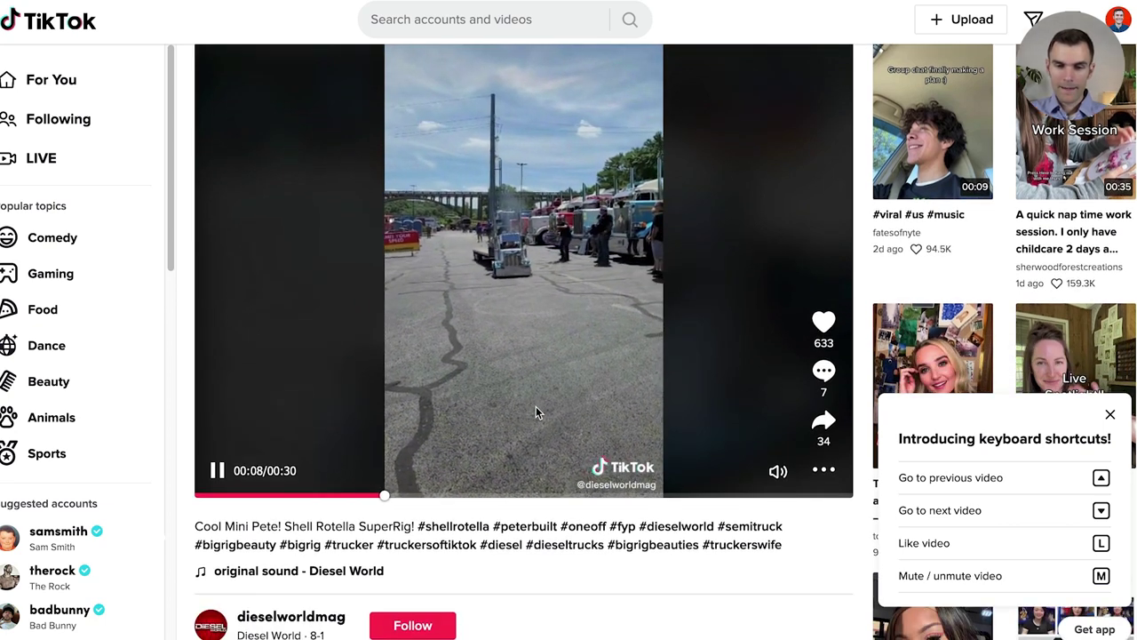
{"action": "scroll", "coordinate": [536, 412], "scroll_direction": "up", "scroll_amount": 1}
{"action": "scroll", "coordinate": [536, 412], "scroll_direction": "up", "scroll_amount": 1}
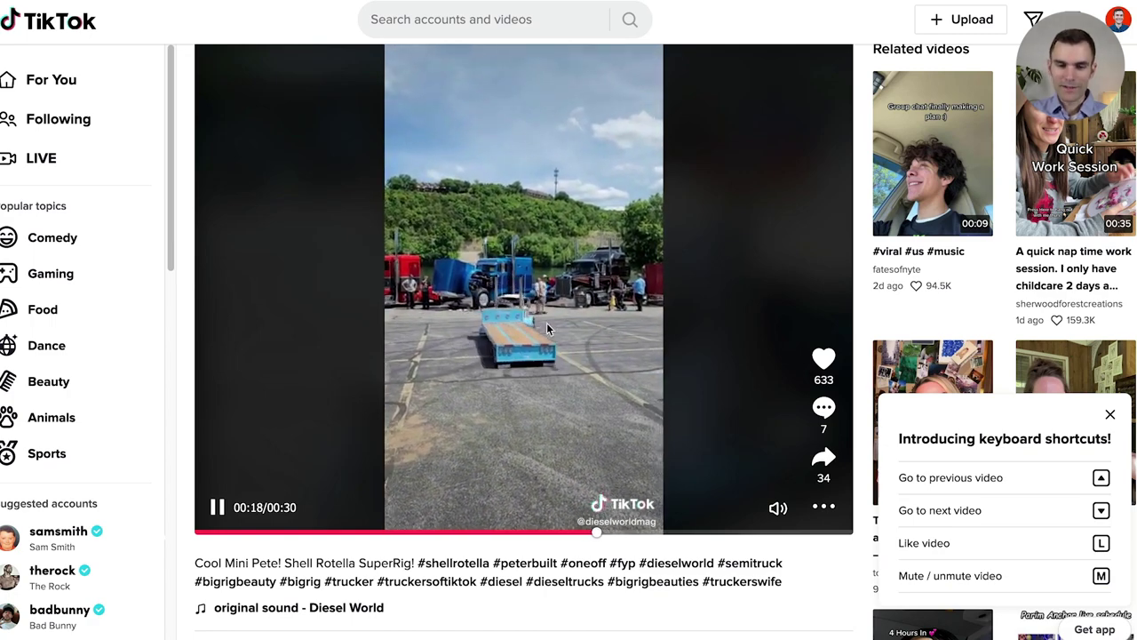
{"action": "left_click", "coordinate": [531, 346]}
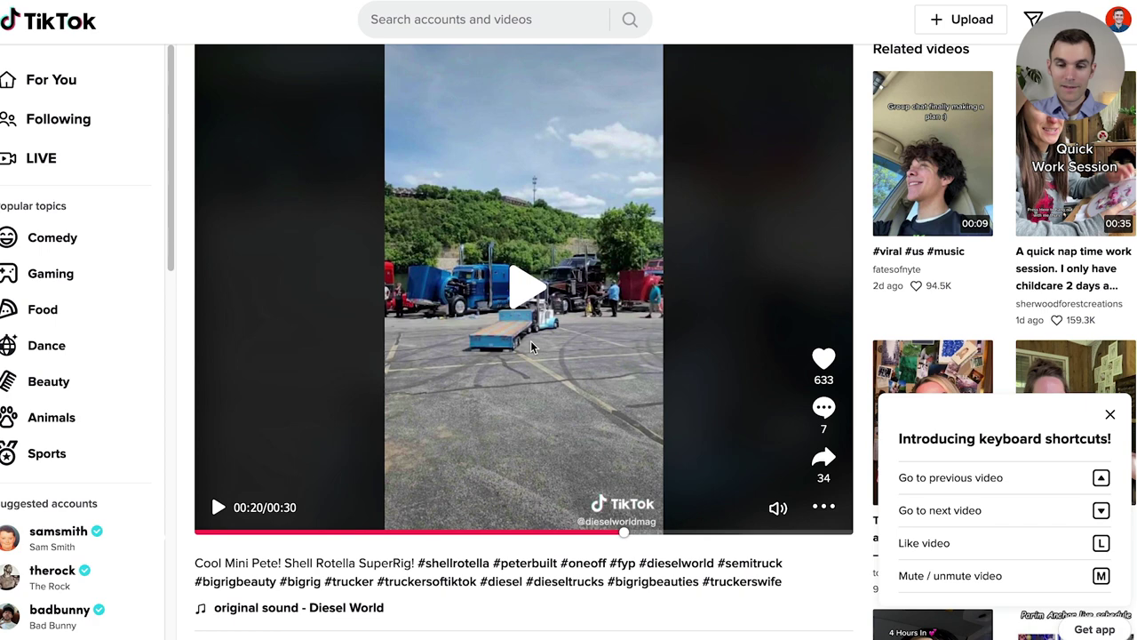
{"action": "left_click", "coordinate": [530, 347]}
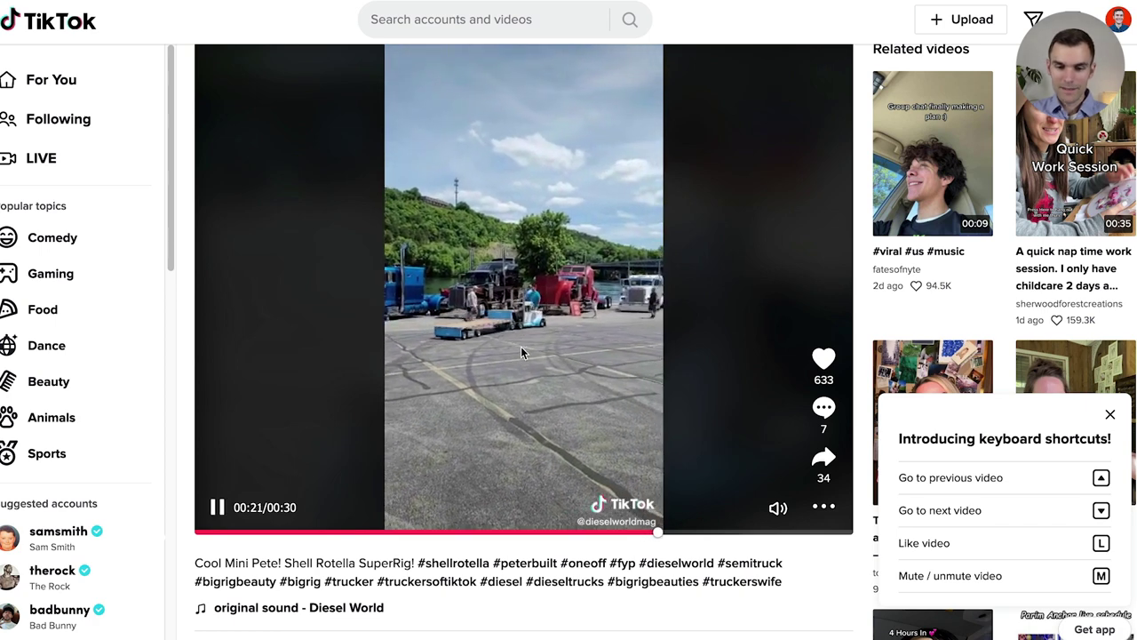
{"action": "left_click", "coordinate": [522, 353]}
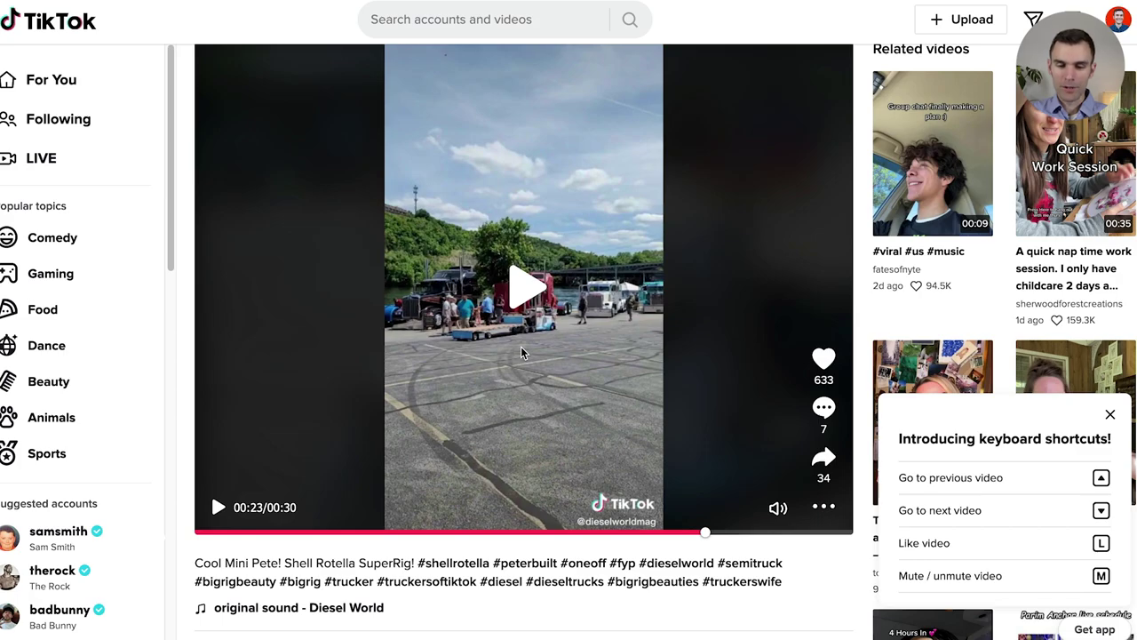
Return to KeySearch, search related keywords for "model trucks" and look through the list for good volumes and low competition scores.
{"action": "key", "text": "ctrl+Tab"}
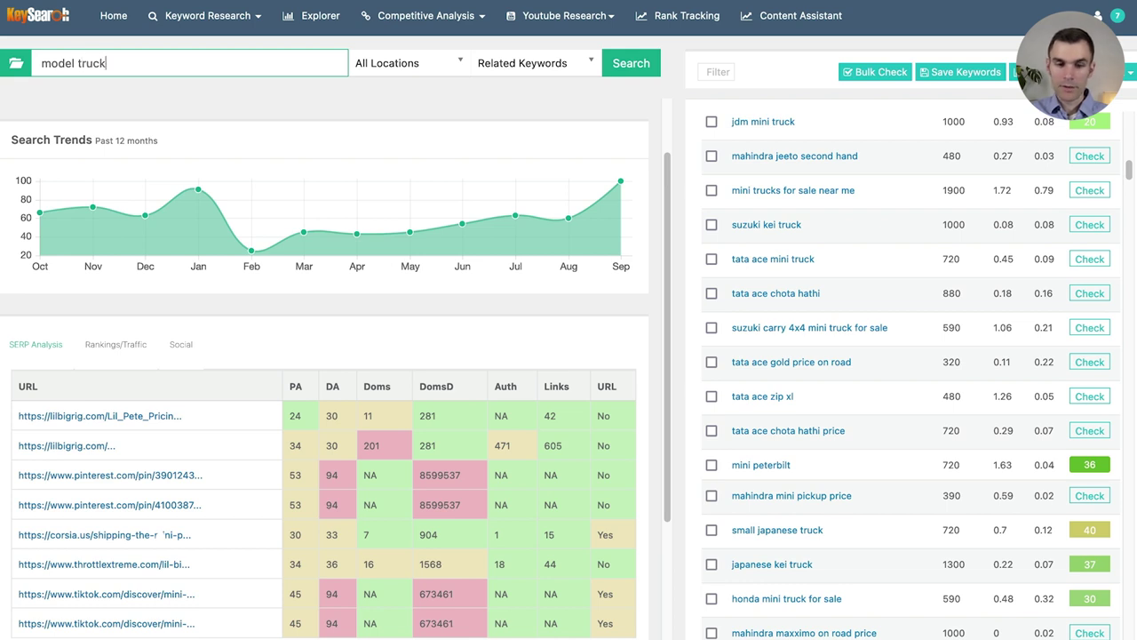
{"action": "key", "text": "Return"}
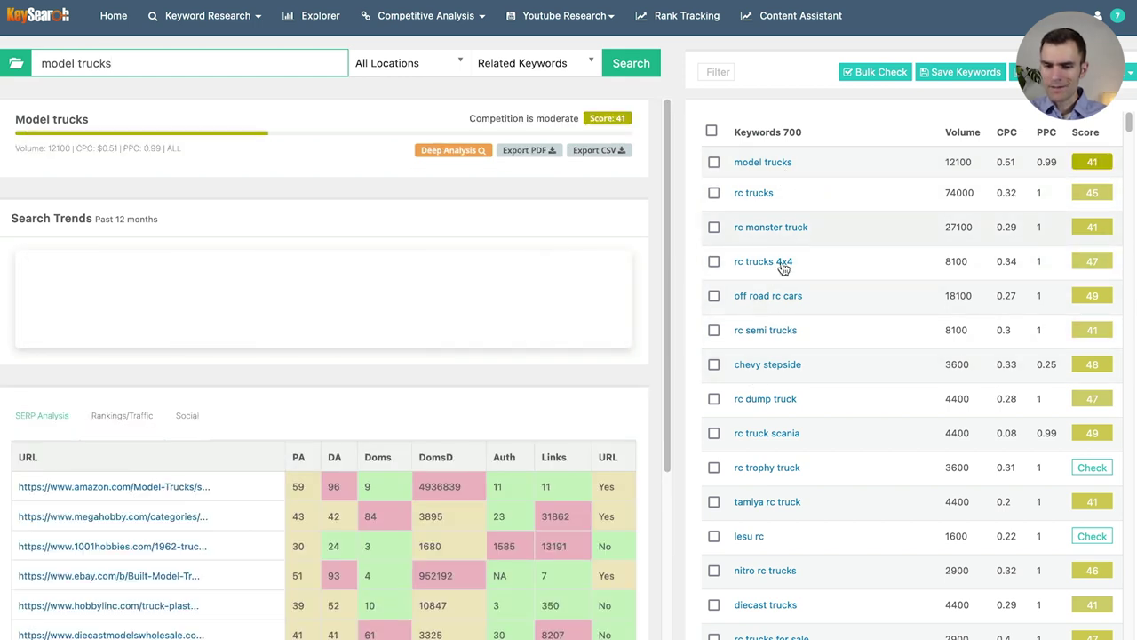
{"action": "scroll", "coordinate": [780, 395], "scroll_direction": "down", "scroll_amount": 3}
{"action": "scroll", "coordinate": [785, 392], "scroll_direction": "down", "scroll_amount": 10}
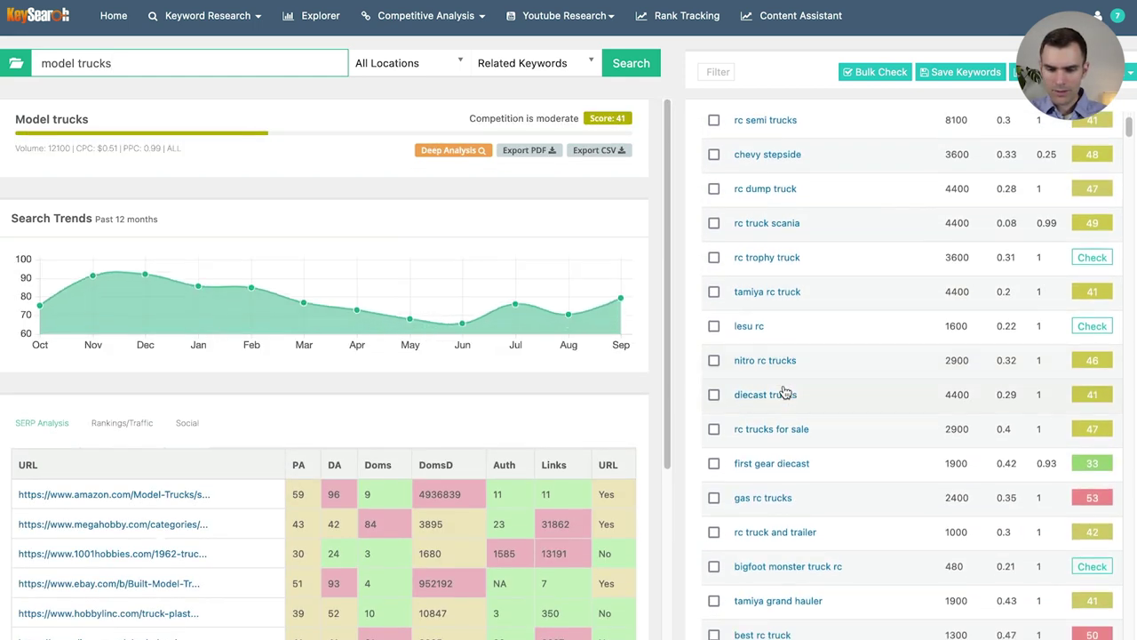
{"action": "scroll", "coordinate": [785, 392], "scroll_direction": "down", "scroll_amount": 18}
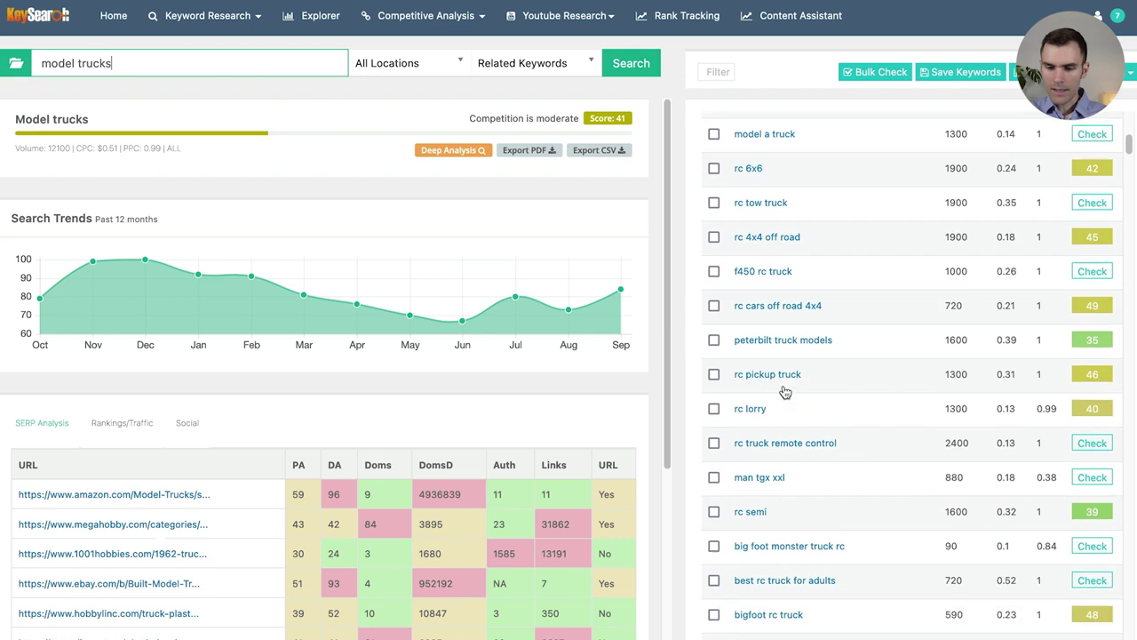
{"action": "scroll", "coordinate": [784, 392], "scroll_direction": "down", "scroll_amount": 12}
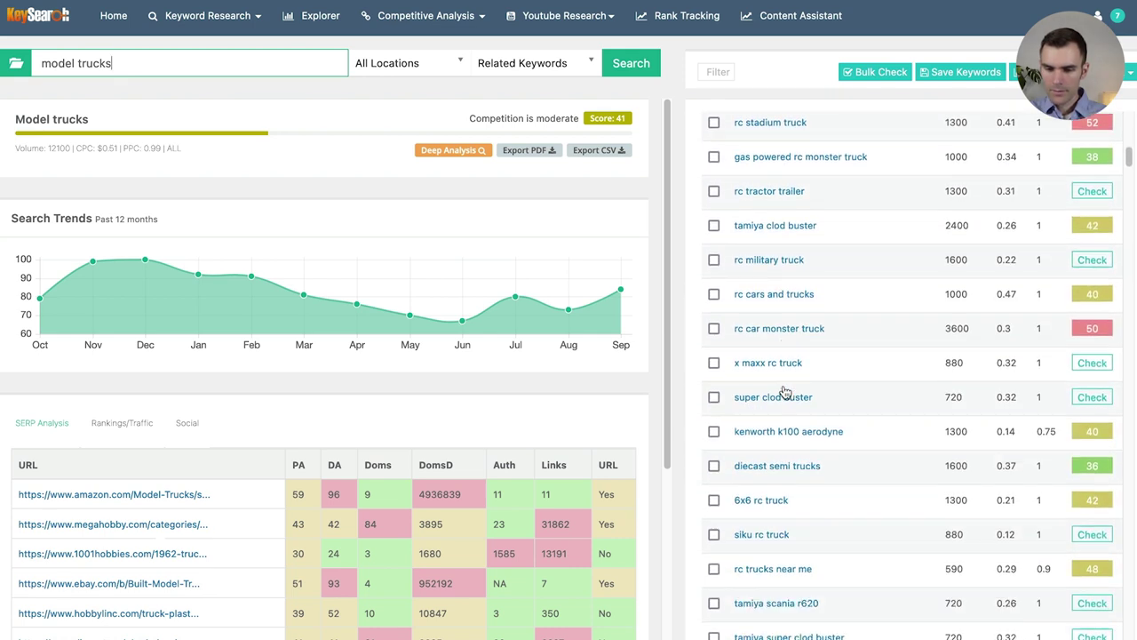
{"action": "scroll", "coordinate": [784, 392], "scroll_direction": "down", "scroll_amount": 13}
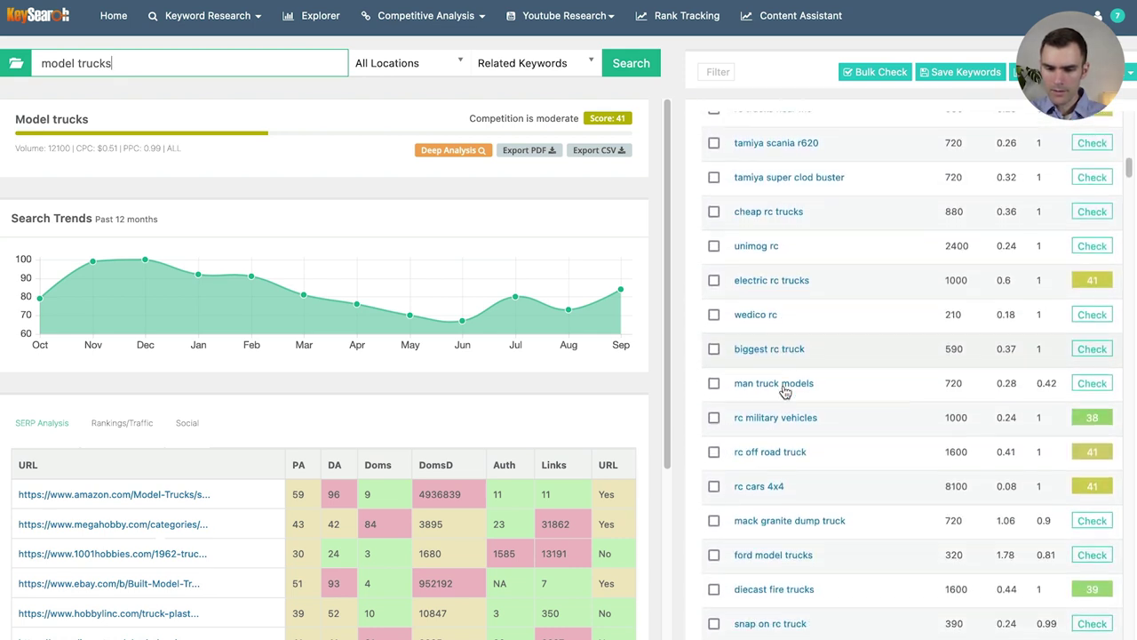
{"action": "scroll", "coordinate": [784, 391], "scroll_direction": "down", "scroll_amount": 11}
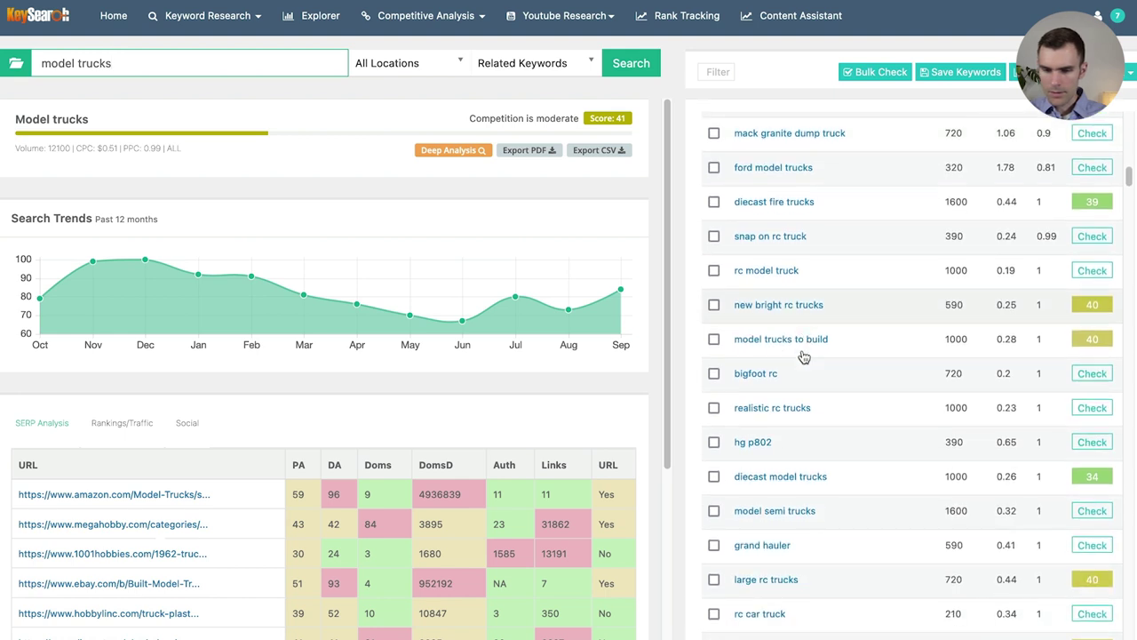
{"action": "scroll", "coordinate": [857, 294], "scroll_direction": "down", "scroll_amount": 5}
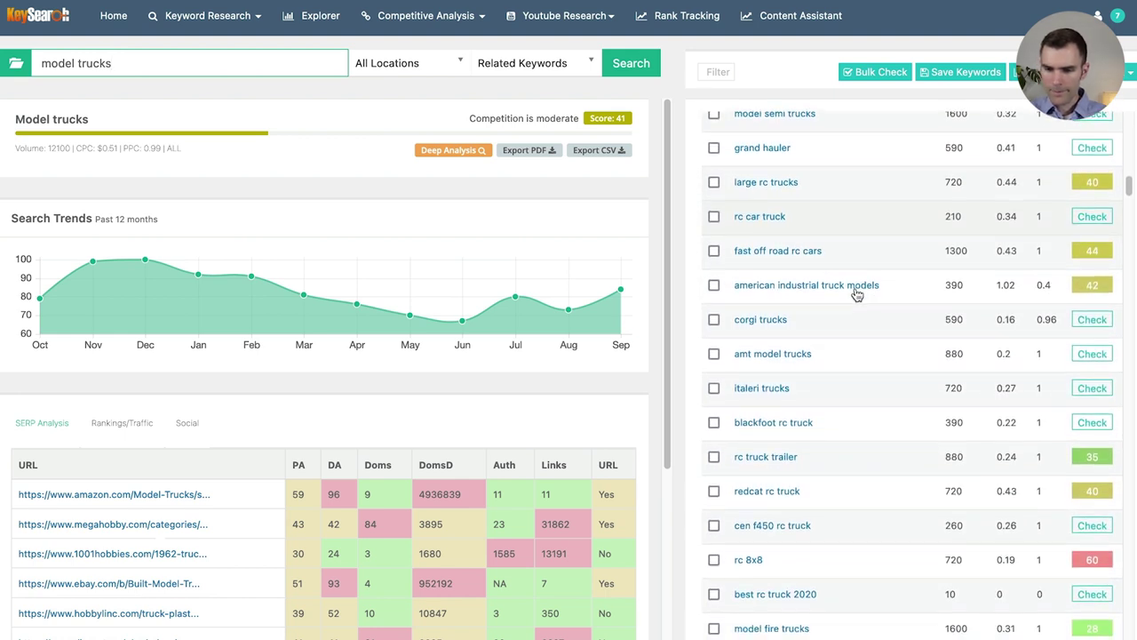
{"action": "scroll", "coordinate": [858, 294], "scroll_direction": "down", "scroll_amount": 8}
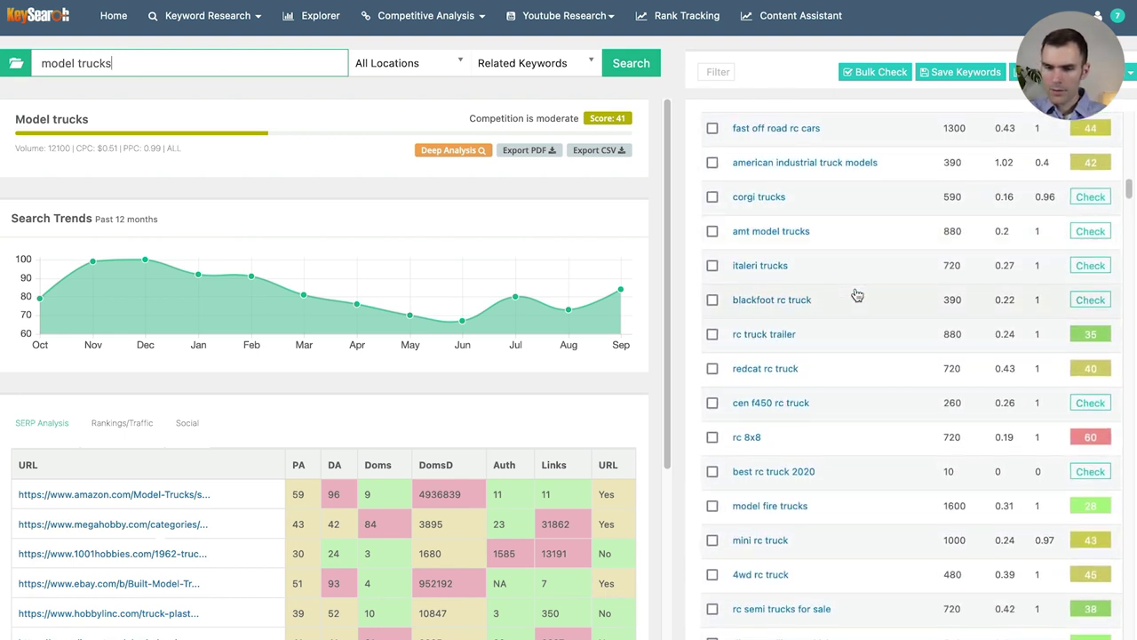
{"action": "scroll", "coordinate": [857, 294], "scroll_direction": "down", "scroll_amount": 3}
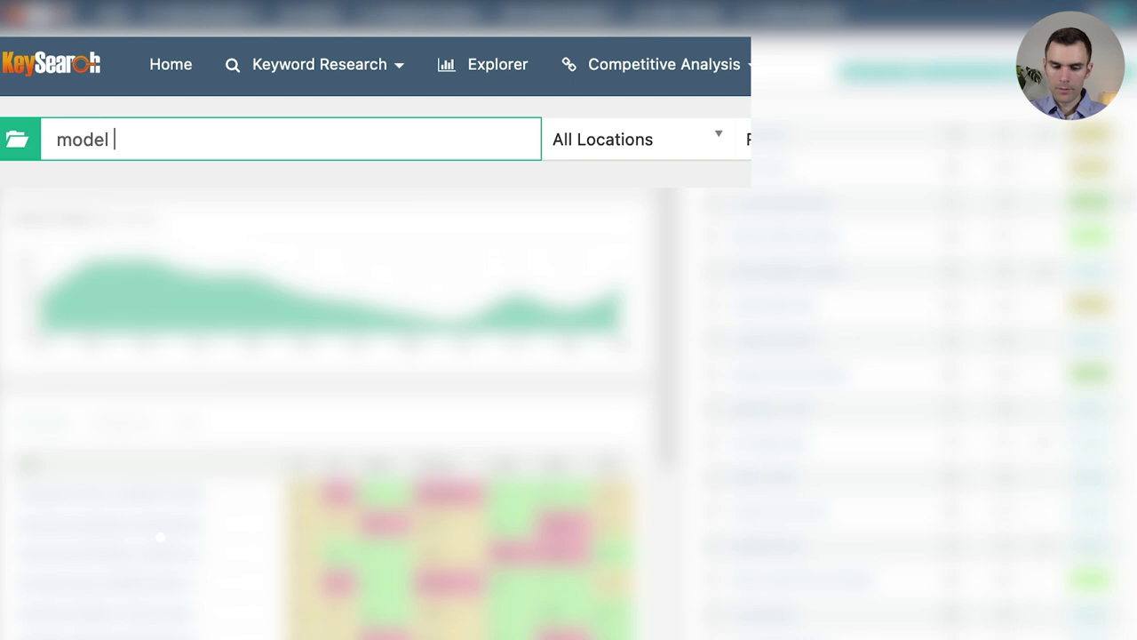
Search related keywords for "model car kits" and examine the volumes and competition scores of the suggested terms.
{"action": "type", "text": "s"}
{"action": "key", "text": "Return"}
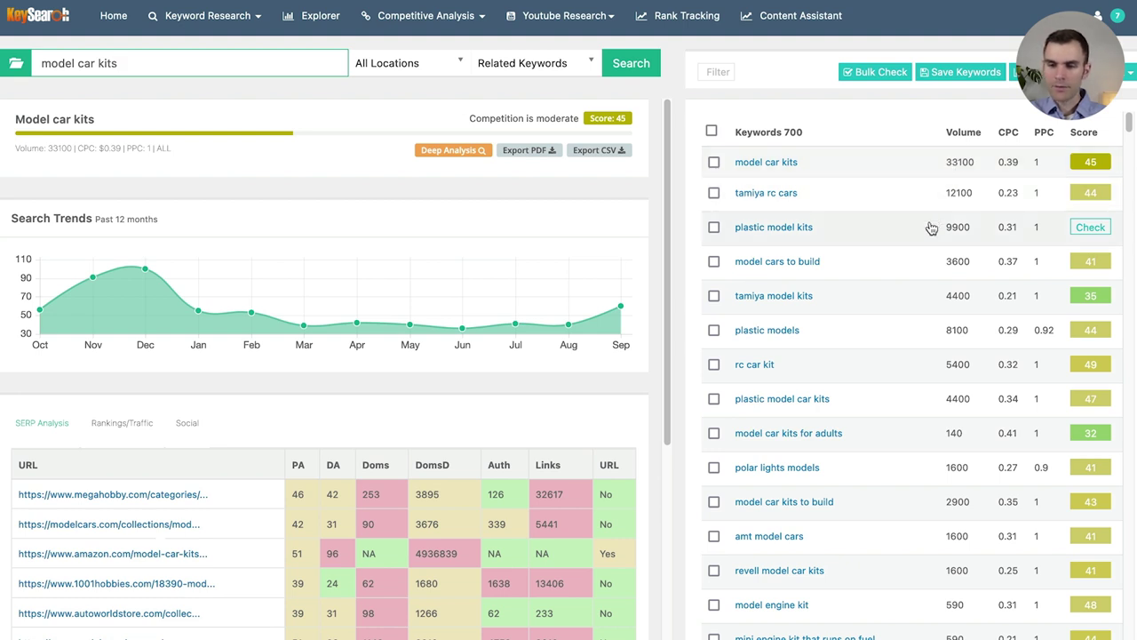
{"action": "scroll", "coordinate": [920, 279], "scroll_direction": "down", "scroll_amount": 1}
{"action": "scroll", "coordinate": [923, 267], "scroll_direction": "down", "scroll_amount": 1}
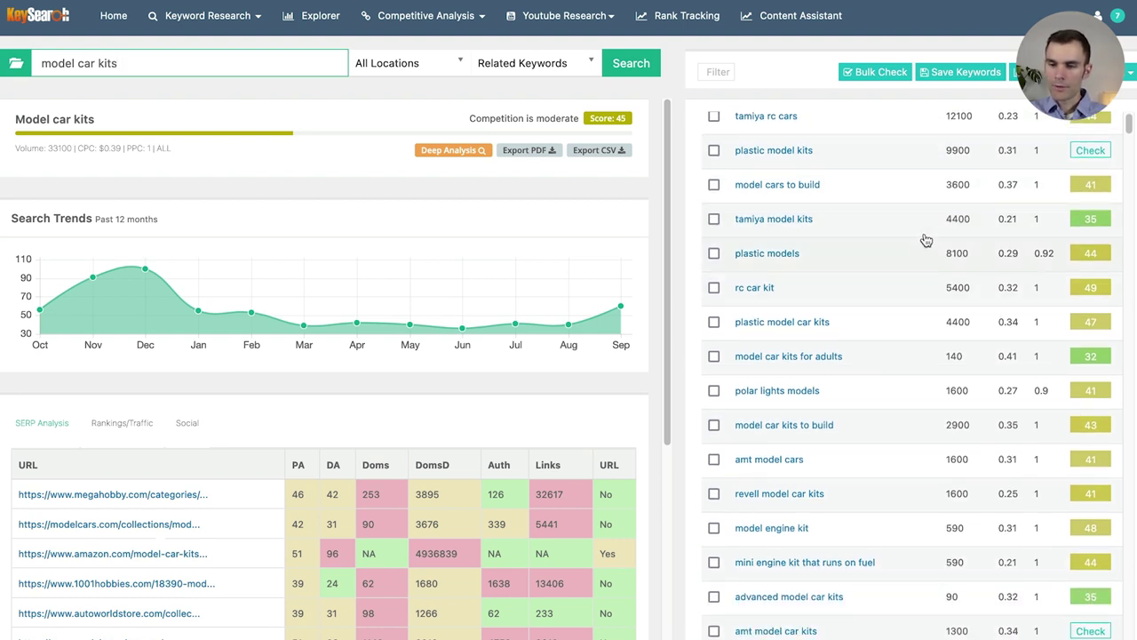
{"action": "scroll", "coordinate": [951, 186], "scroll_direction": "down", "scroll_amount": 2}
{"action": "scroll", "coordinate": [941, 258], "scroll_direction": "down", "scroll_amount": 9}
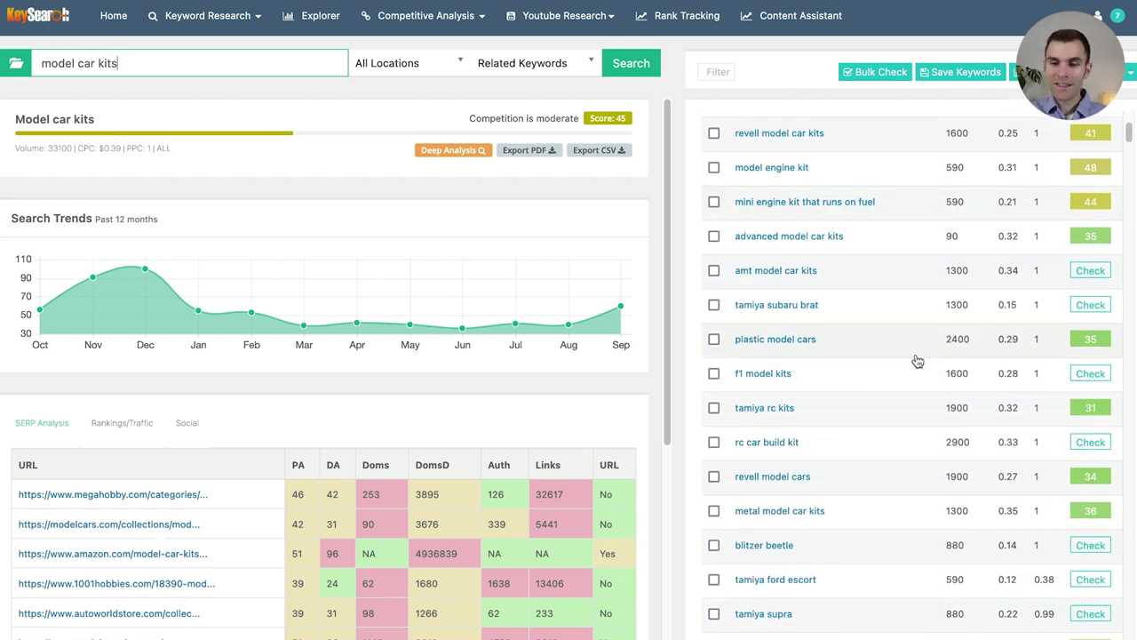
{"action": "scroll", "coordinate": [917, 361], "scroll_direction": "down", "scroll_amount": 8}
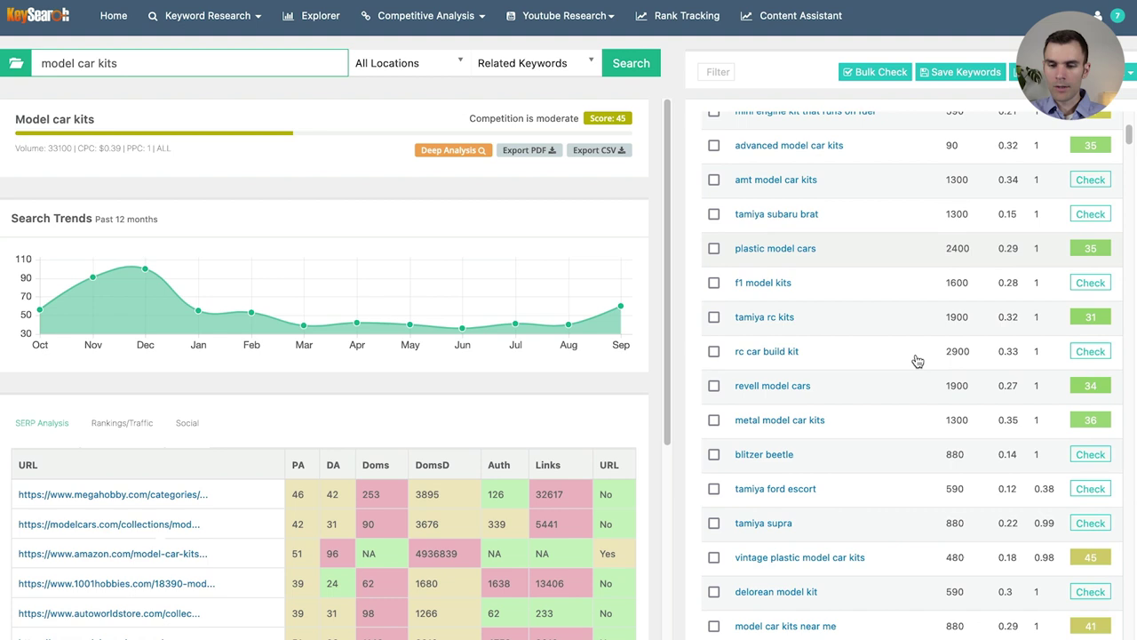
{"action": "scroll", "coordinate": [918, 361], "scroll_direction": "down", "scroll_amount": 2}
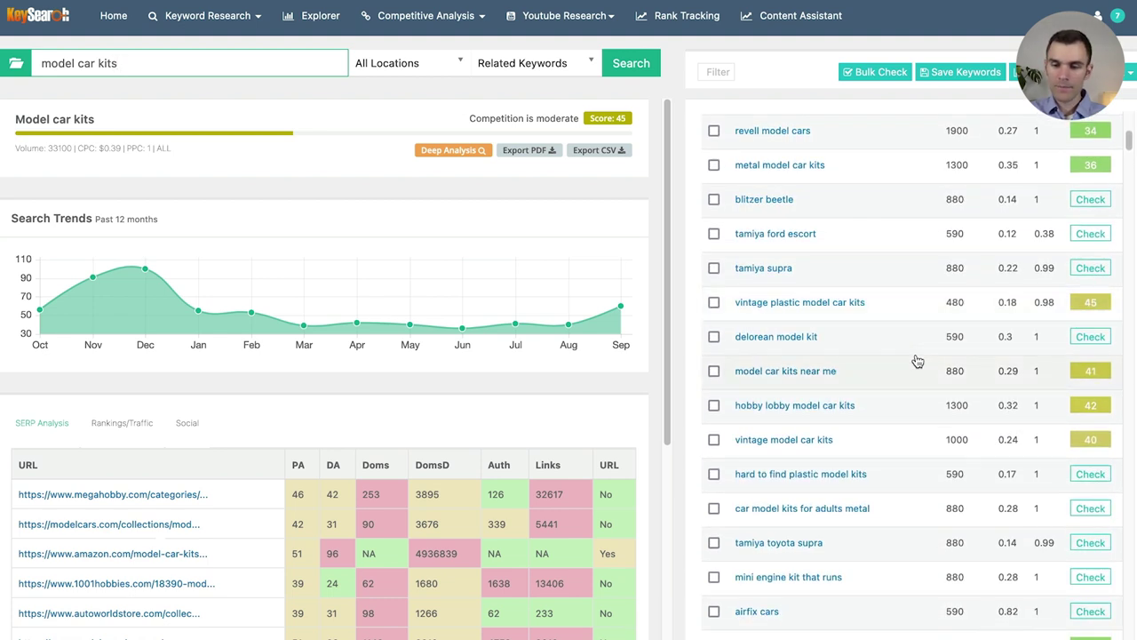
{"action": "scroll", "coordinate": [915, 439], "scroll_direction": "down", "scroll_amount": 2}
{"action": "scroll", "coordinate": [913, 440], "scroll_direction": "down", "scroll_amount": 4}
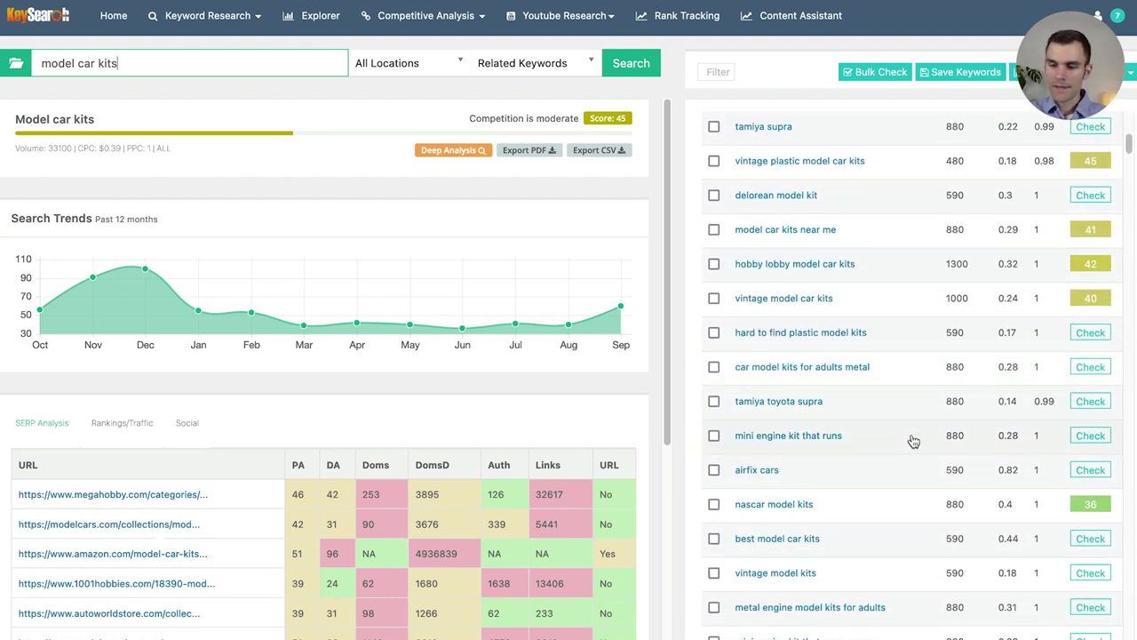
{"action": "scroll", "coordinate": [914, 441], "scroll_direction": "down", "scroll_amount": 3}
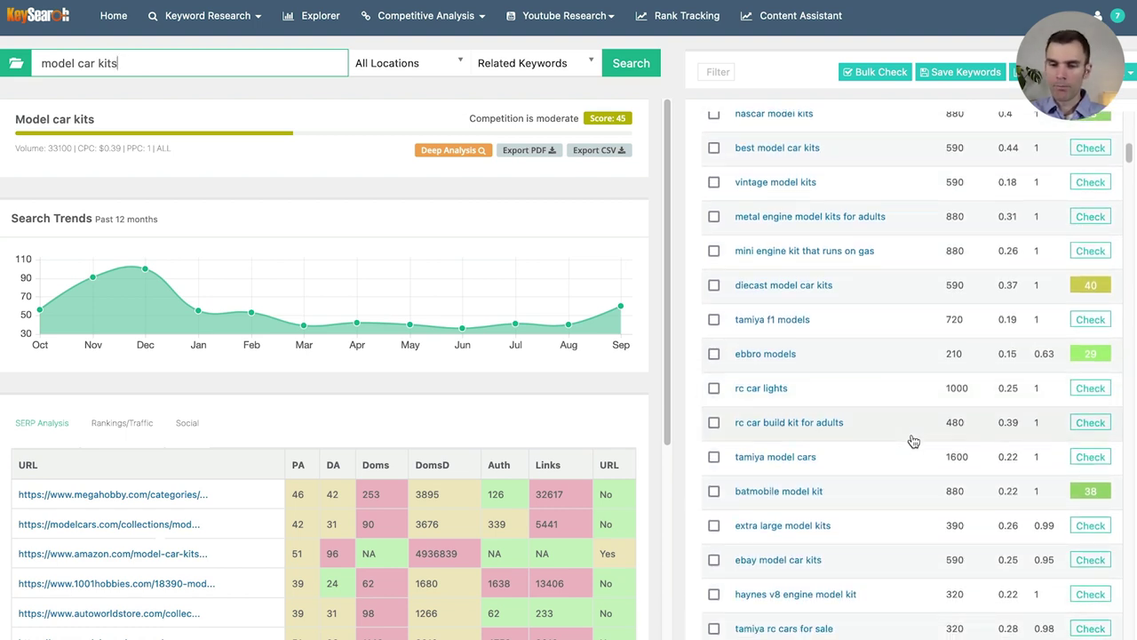
{"action": "scroll", "coordinate": [913, 440], "scroll_direction": "down", "scroll_amount": 2}
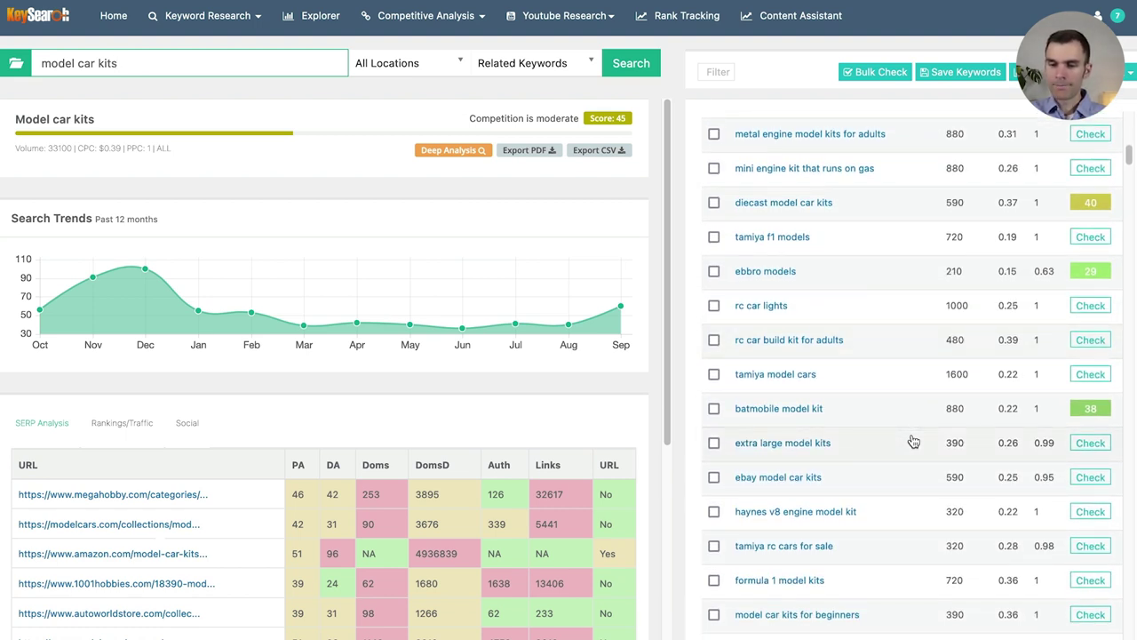
{"action": "scroll", "coordinate": [913, 441], "scroll_direction": "down", "scroll_amount": 4}
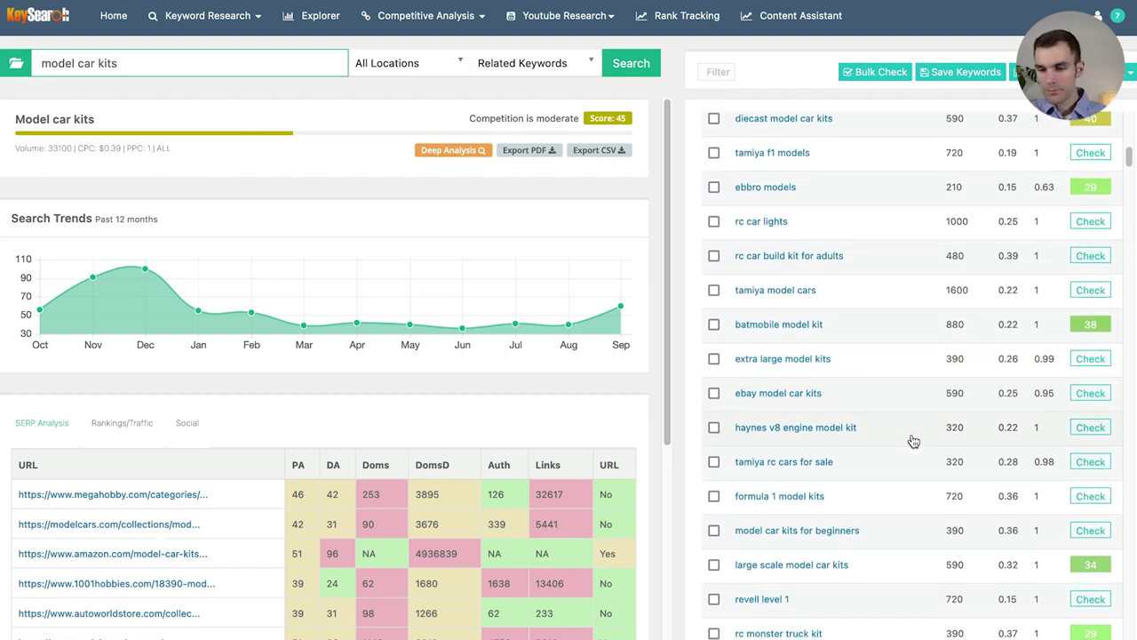
{"action": "scroll", "coordinate": [892, 374], "scroll_direction": "down", "scroll_amount": 6}
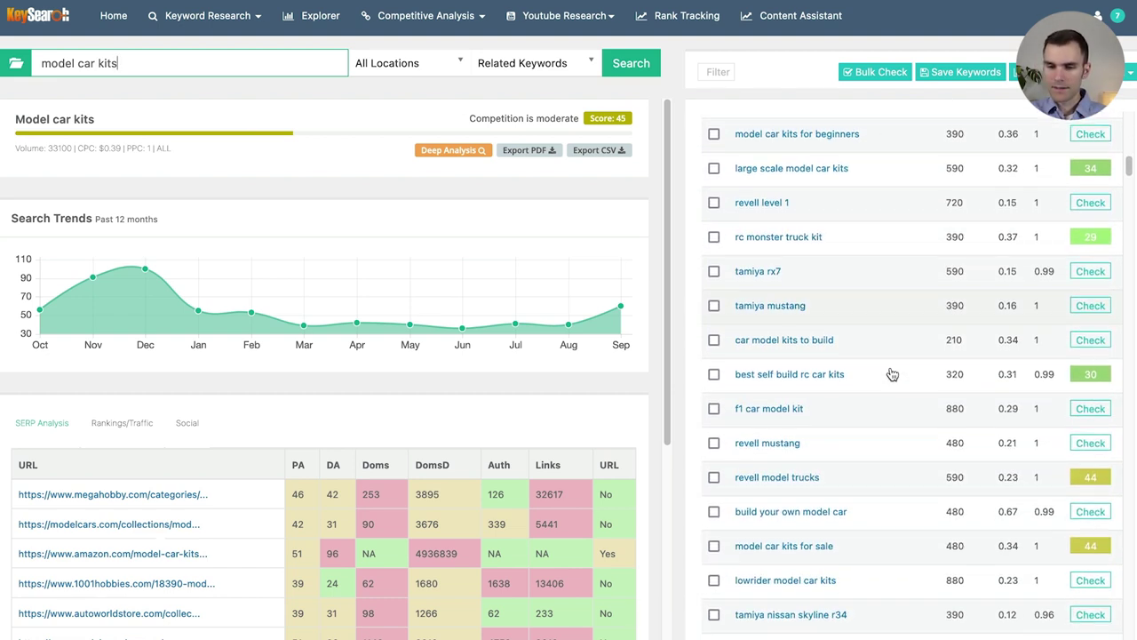
{"action": "scroll", "coordinate": [921, 226], "scroll_direction": "down", "scroll_amount": 6}
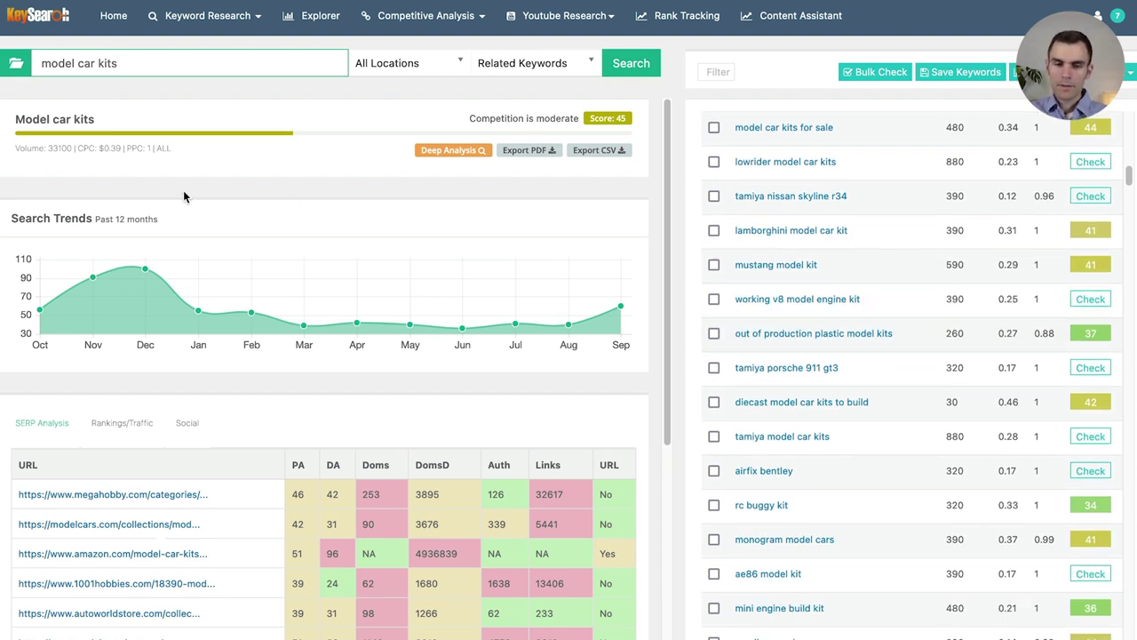
Replace the search term with "gravel cycling" and run the related keywords search across all locations.
{"action": "triple_click", "coordinate": [129, 61]}
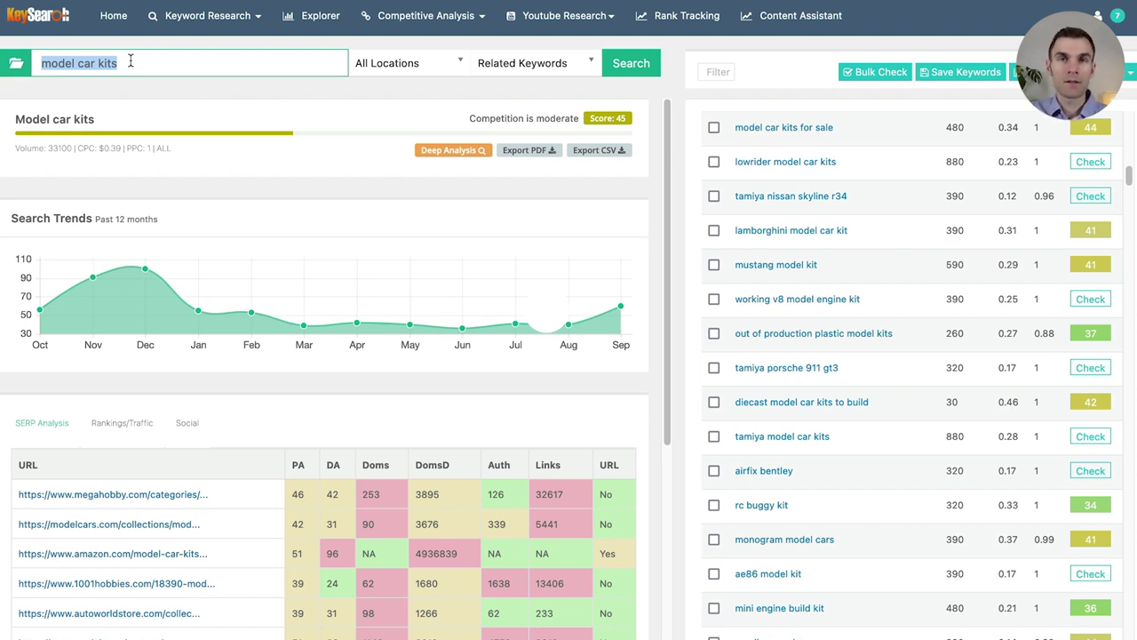
{"action": "key", "text": "BackSpace"}
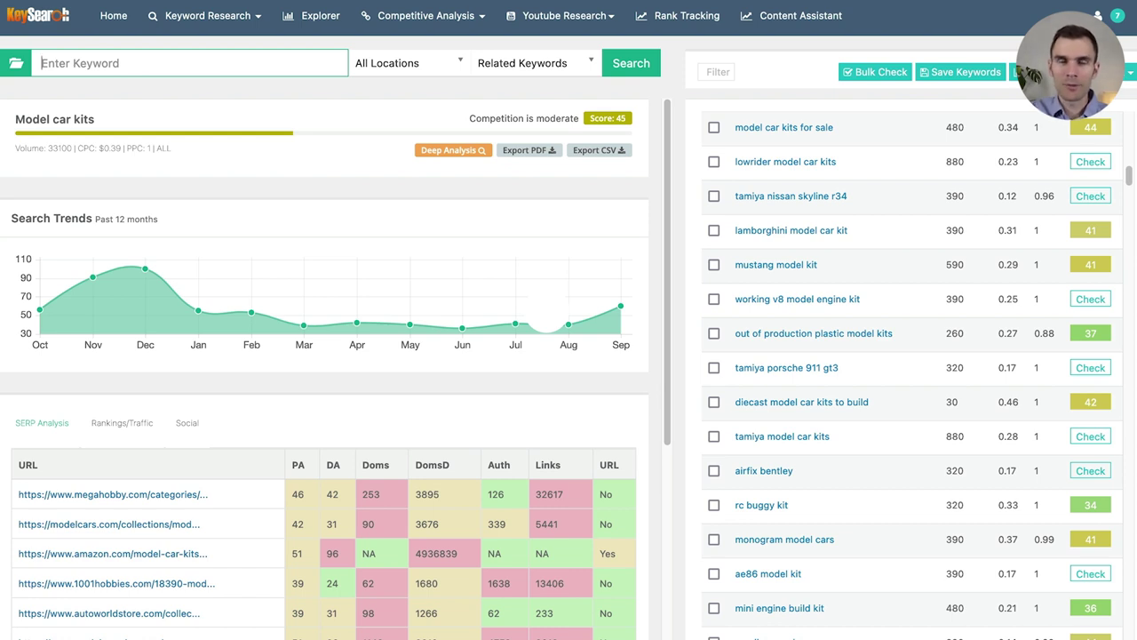
{"action": "type", "text": "gr"}
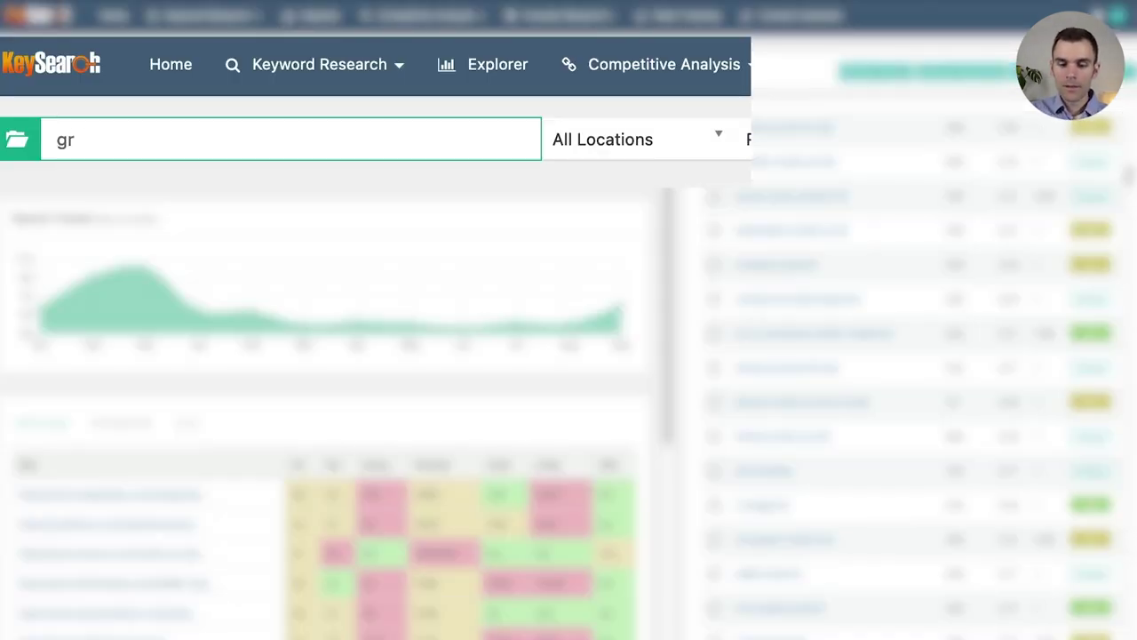
{"action": "type", "text": "avel cycling"}
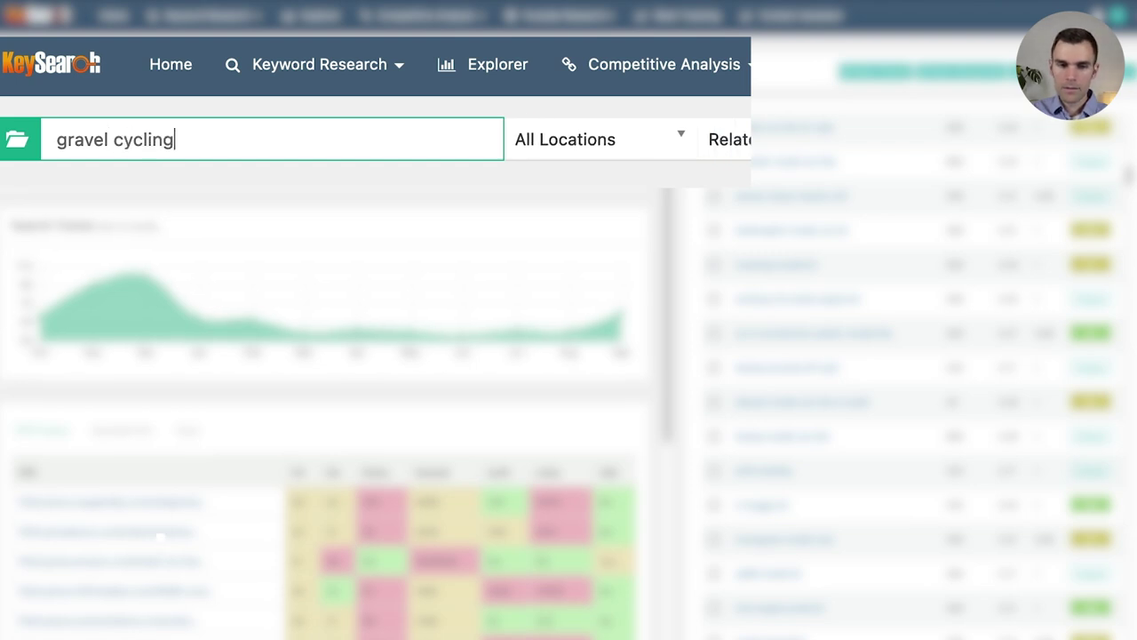
{"action": "key", "text": "Return"}
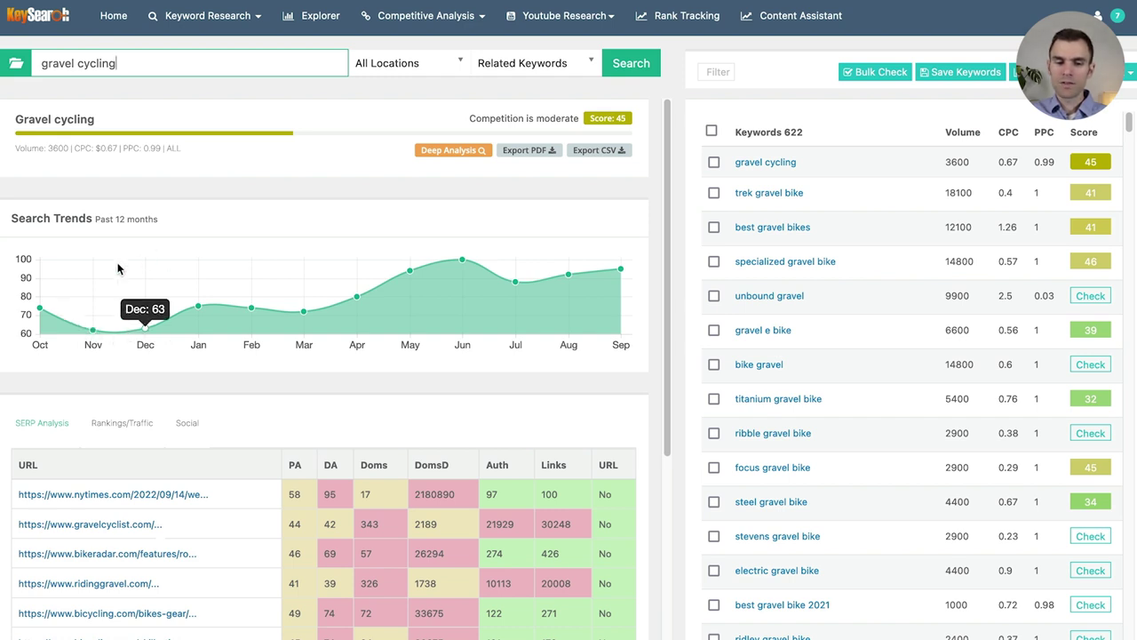
Check the gravel cycling search trend for June, and look over the gravelcyclist.com homepage from the SERP analysis before returning to KeySearch.
{"action": "mouse_move", "coordinate": [464, 267]}
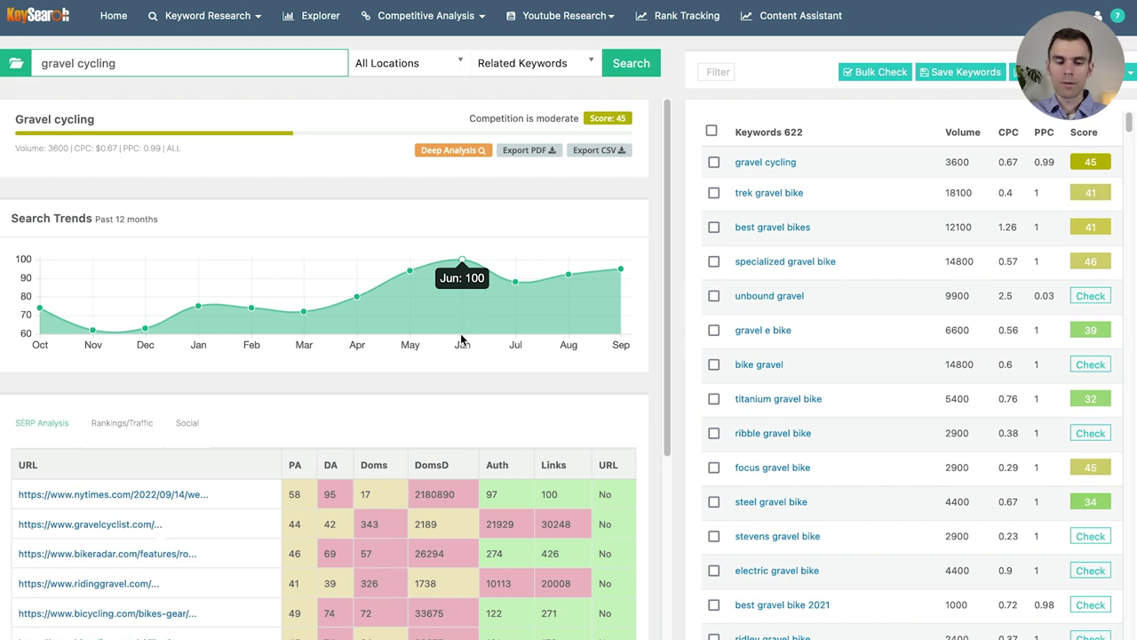
{"action": "scroll", "coordinate": [464, 342], "scroll_direction": "down", "scroll_amount": 3}
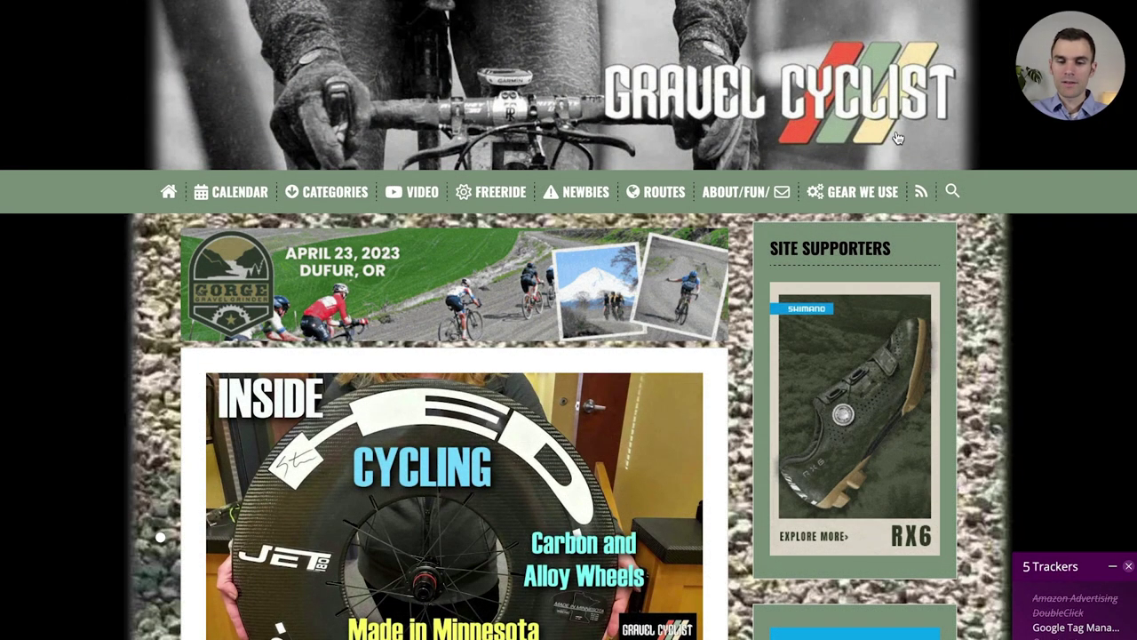
{"action": "scroll", "coordinate": [208, 127], "scroll_direction": "down", "scroll_amount": 7}
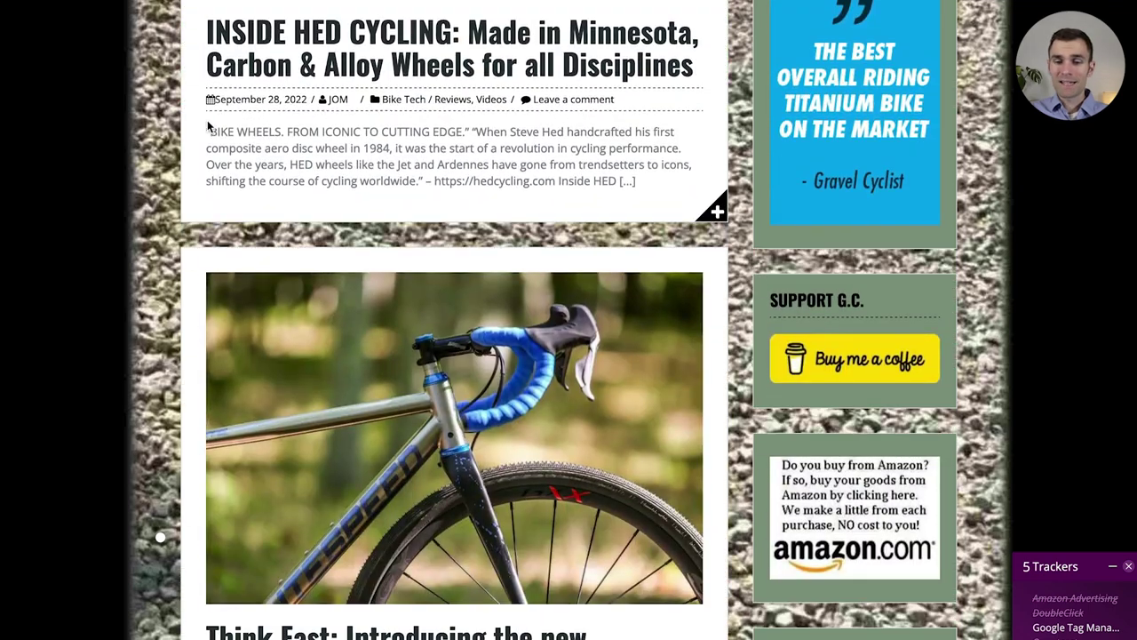
{"action": "scroll", "coordinate": [208, 127], "scroll_direction": "up", "scroll_amount": 5}
{"action": "scroll", "coordinate": [695, 140], "scroll_direction": "up", "scroll_amount": 2}
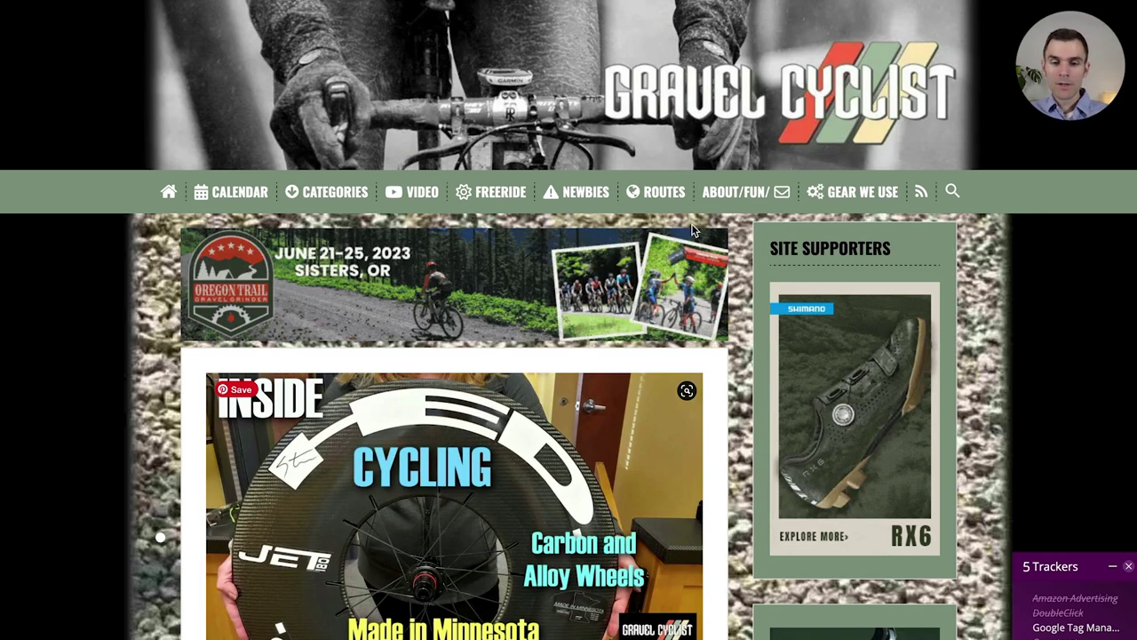
{"action": "key", "text": "ctrl+w"}
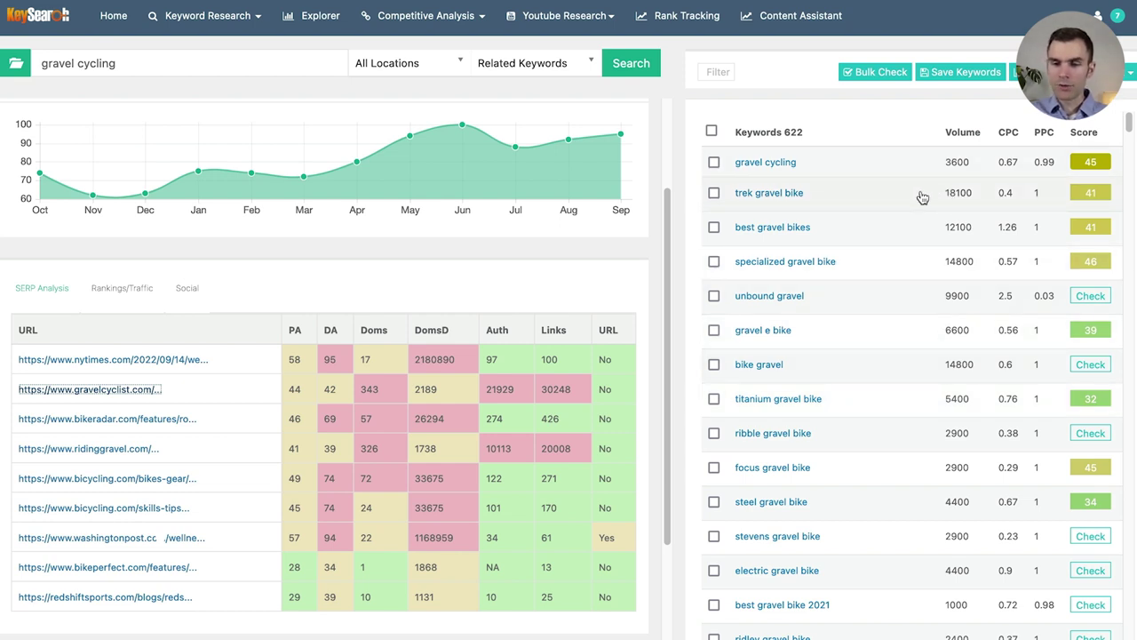
Look through the related keywords for "gravel cycling", comparing their volumes and competition scores.
{"action": "scroll", "coordinate": [955, 244], "scroll_direction": "down", "scroll_amount": 2}
{"action": "scroll", "coordinate": [942, 249], "scroll_direction": "down", "scroll_amount": 4}
{"action": "scroll", "coordinate": [948, 303], "scroll_direction": "down", "scroll_amount": 3}
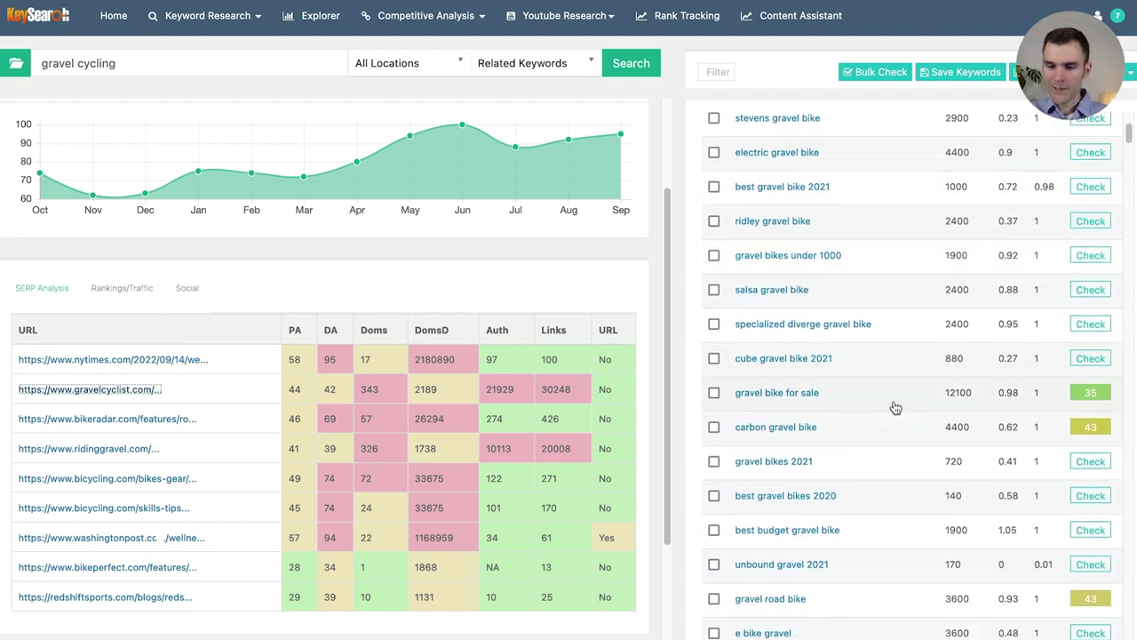
{"action": "scroll", "coordinate": [900, 402], "scroll_direction": "down", "scroll_amount": 5}
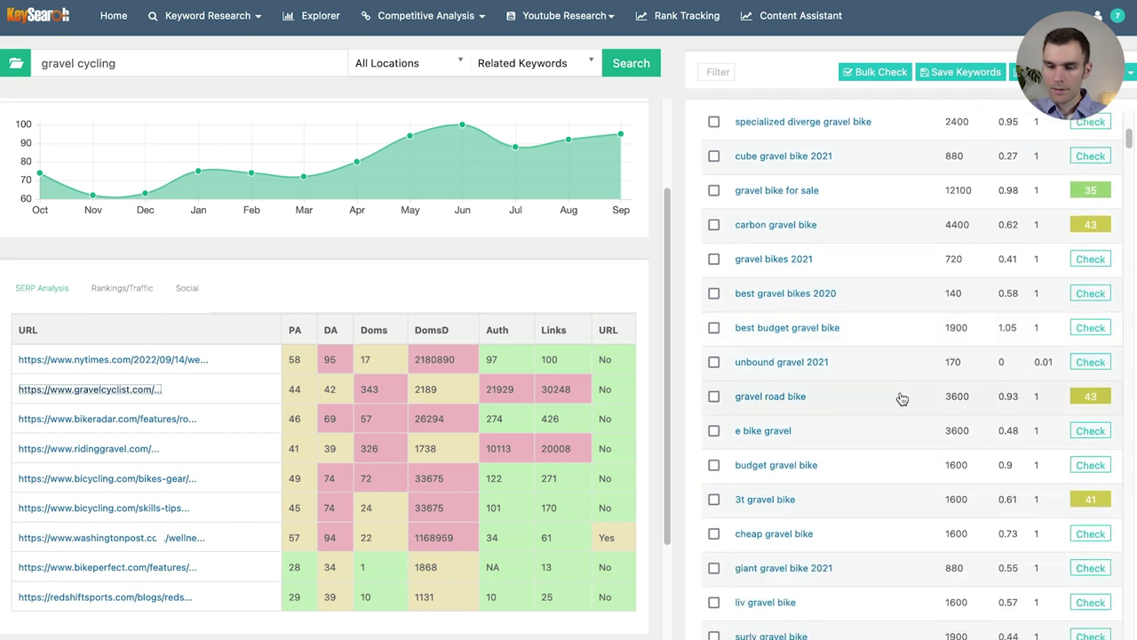
{"action": "scroll", "coordinate": [897, 416], "scroll_direction": "down", "scroll_amount": 10}
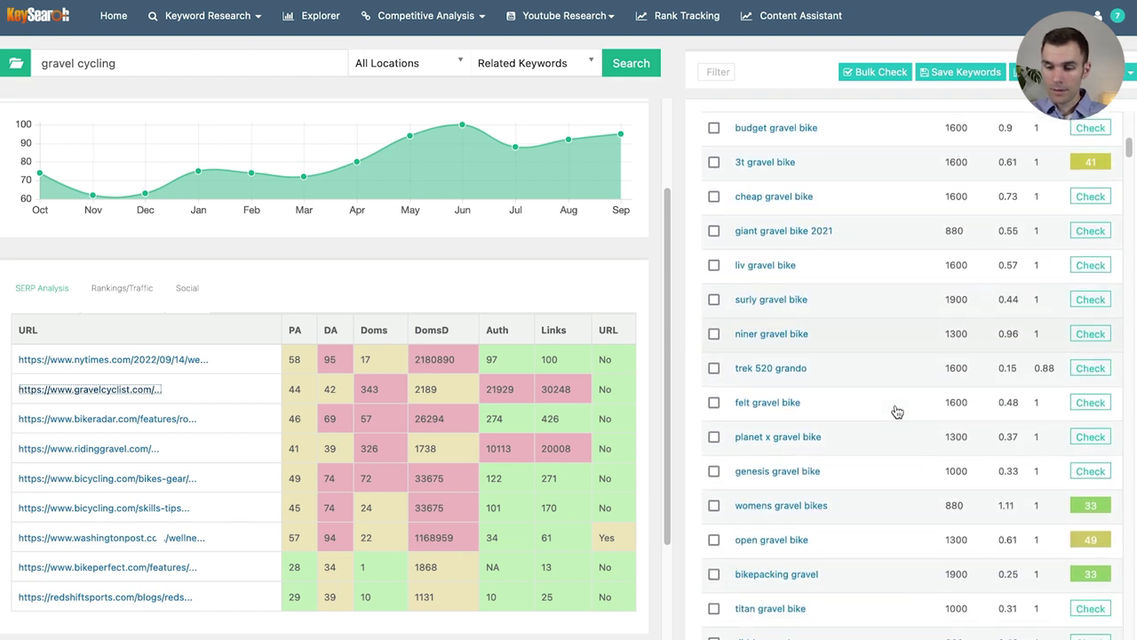
{"action": "scroll", "coordinate": [895, 416], "scroll_direction": "down", "scroll_amount": 10}
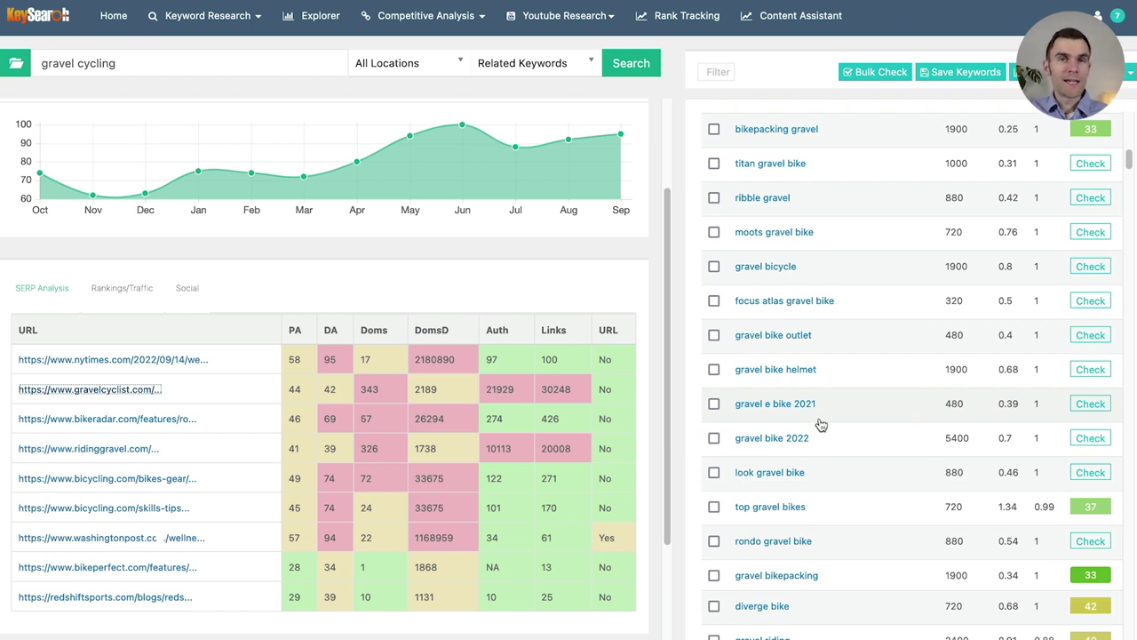
{"action": "scroll", "coordinate": [837, 477], "scroll_direction": "down", "scroll_amount": 5}
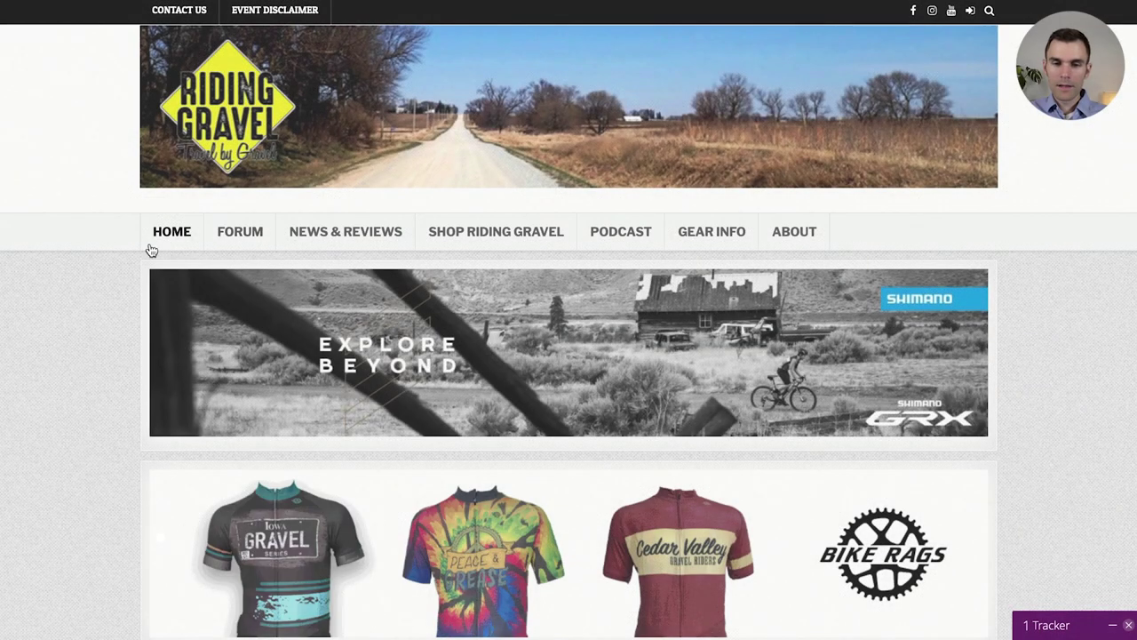
Look through the ridinggravel.com homepage from the SERP analysis, including its reviews, forum topics, ads and footer.
{"action": "scroll", "coordinate": [104, 271], "scroll_direction": "down", "scroll_amount": 10}
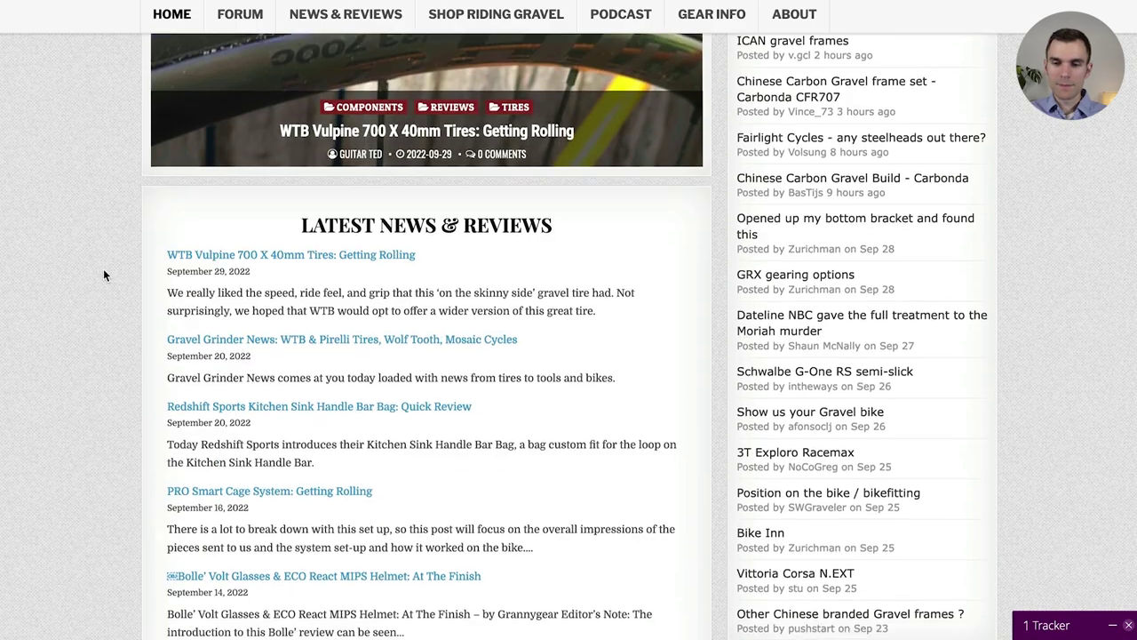
{"action": "scroll", "coordinate": [103, 268], "scroll_direction": "down", "scroll_amount": 15}
{"action": "scroll", "coordinate": [103, 268], "scroll_direction": "up", "scroll_amount": 2}
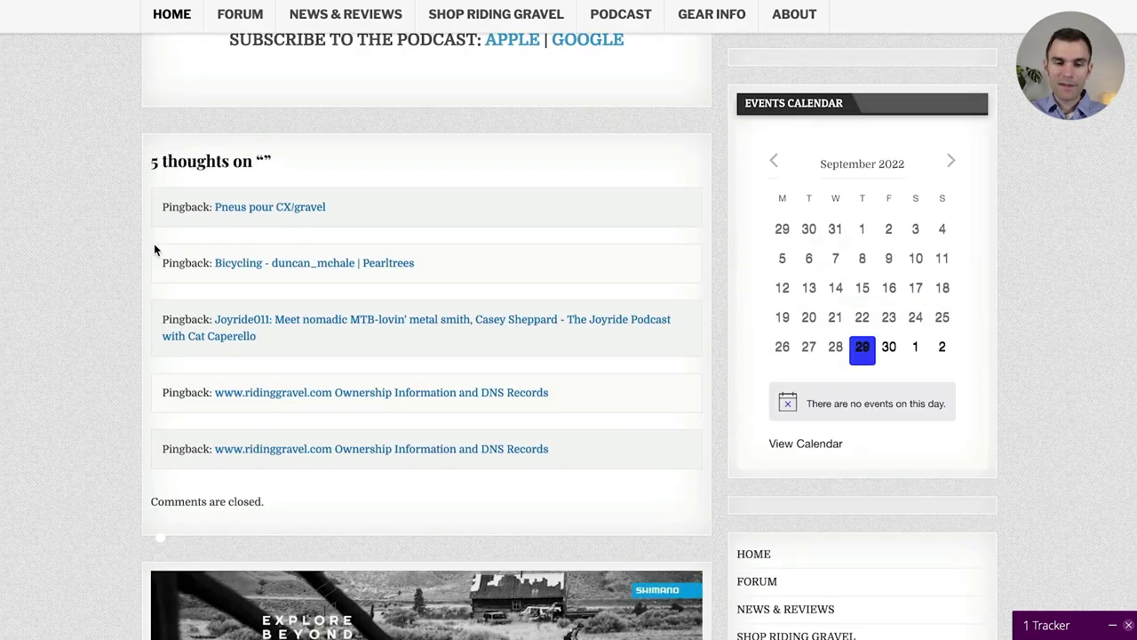
{"action": "scroll", "coordinate": [154, 243], "scroll_direction": "up", "scroll_amount": 3}
{"action": "scroll", "coordinate": [154, 241], "scroll_direction": "down", "scroll_amount": 5}
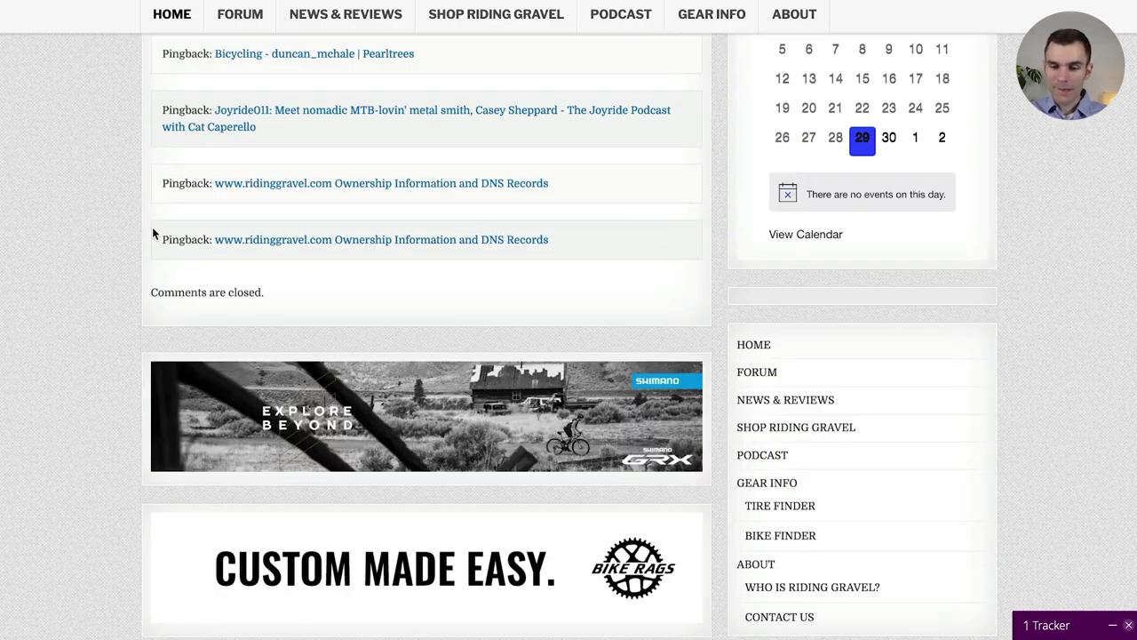
{"action": "scroll", "coordinate": [149, 233], "scroll_direction": "down", "scroll_amount": 5}
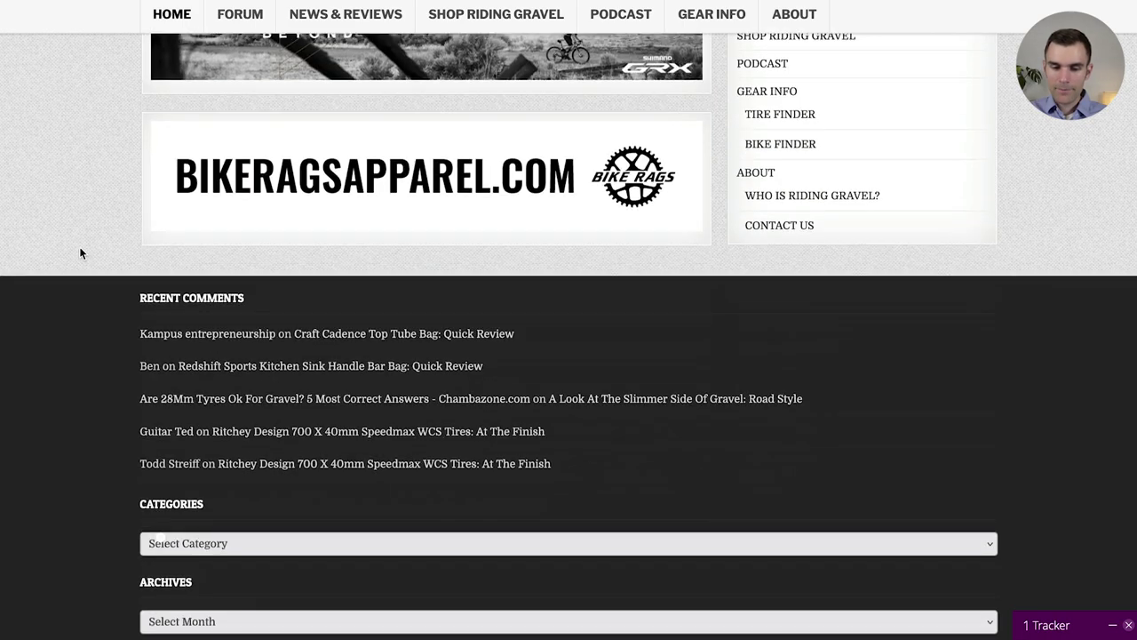
{"action": "scroll", "coordinate": [80, 247], "scroll_direction": "up", "scroll_amount": 20}
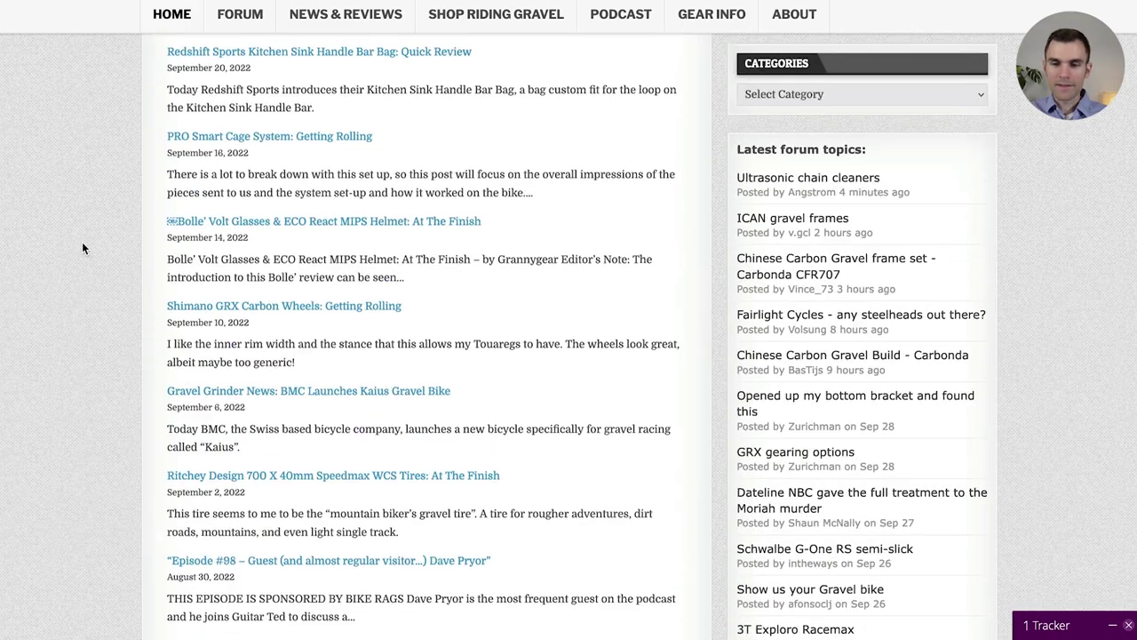
{"action": "scroll", "coordinate": [85, 247], "scroll_direction": "up", "scroll_amount": 3}
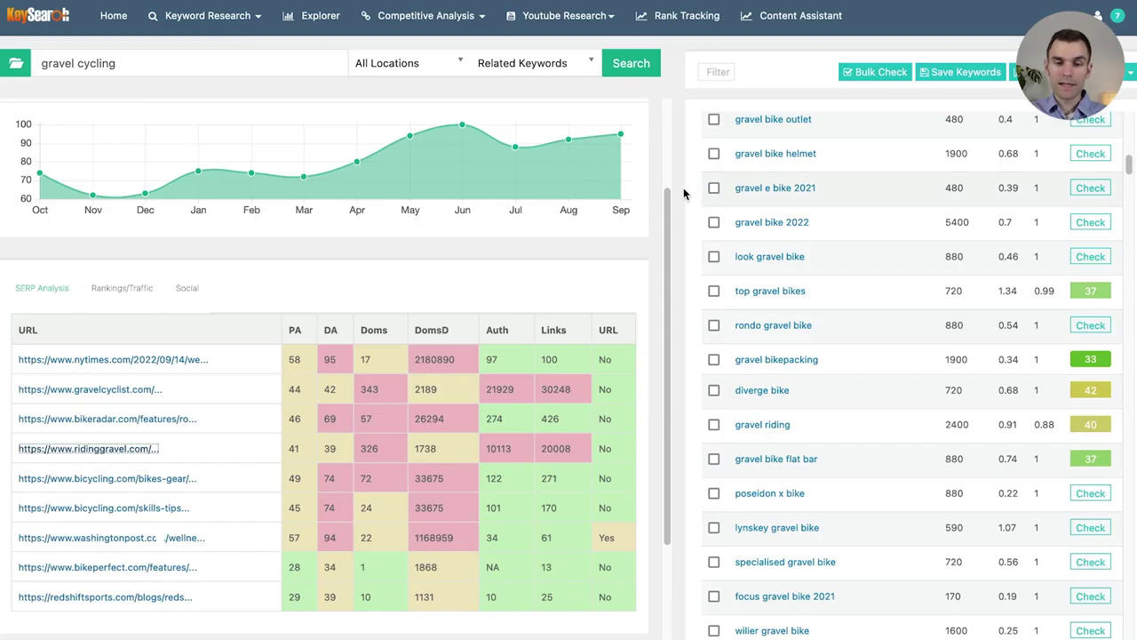
Open the ranking bikeradar.com article, accept its privacy notice, and examine the site's content categories and the gravel riding text.
{"action": "middle_click", "coordinate": [116, 418]}
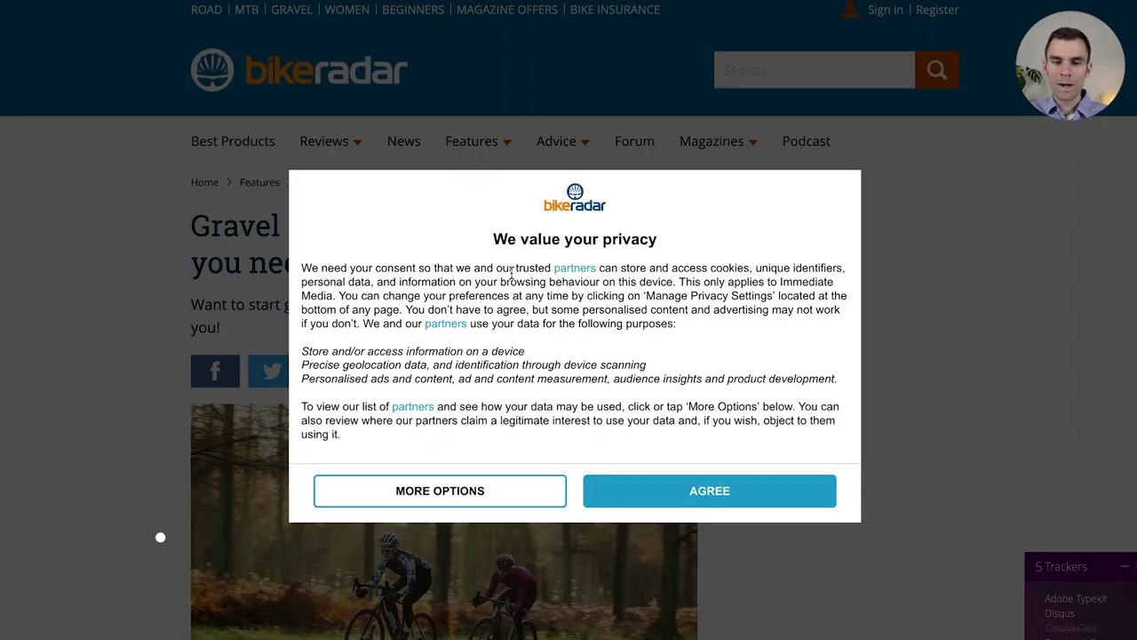
{"action": "left_click", "coordinate": [613, 487]}
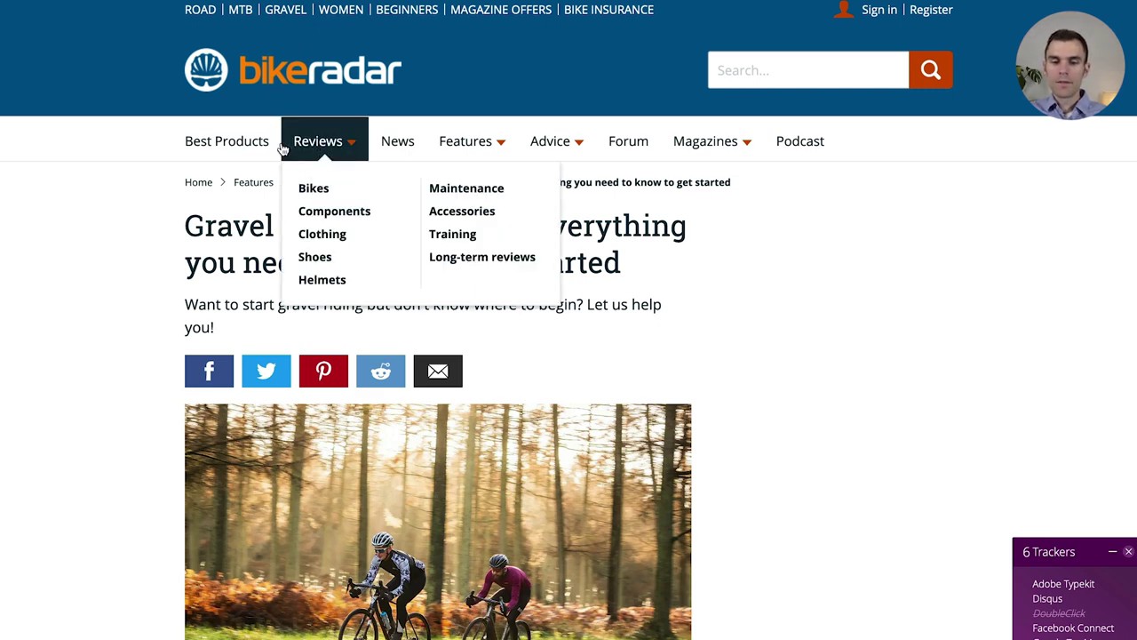
{"action": "mouse_move", "coordinate": [551, 139]}
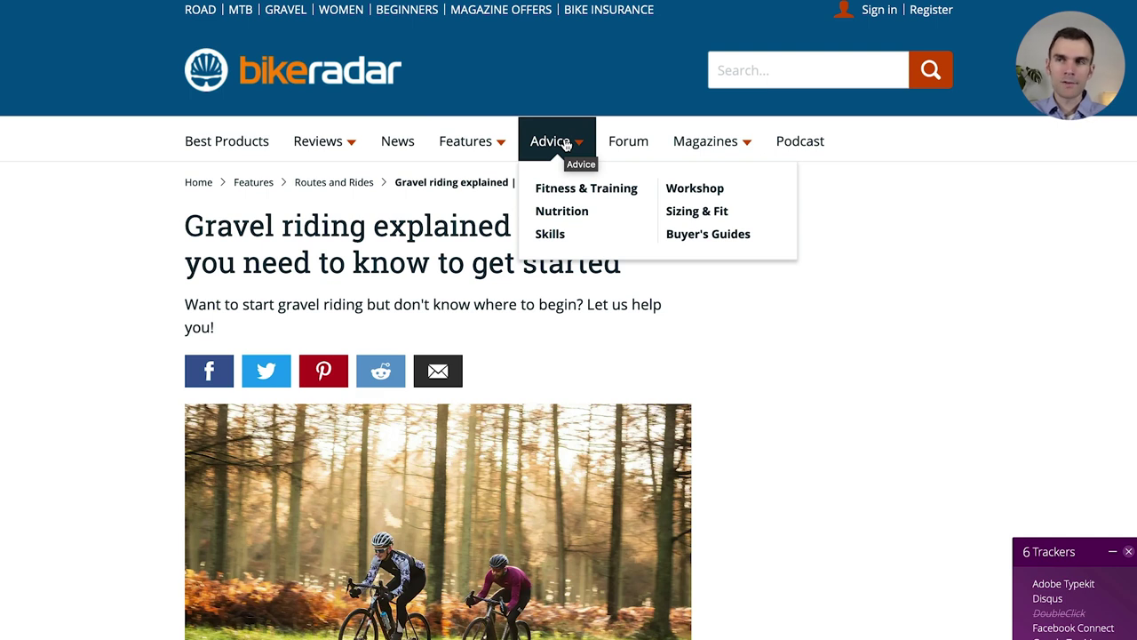
{"action": "mouse_move", "coordinate": [731, 141]}
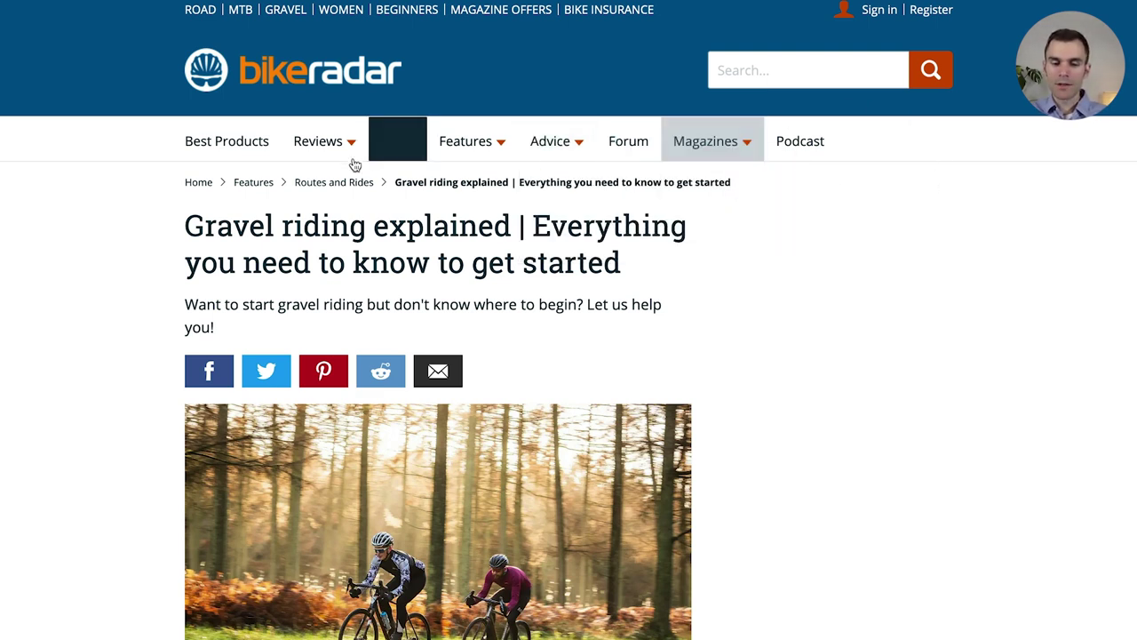
{"action": "scroll", "coordinate": [127, 293], "scroll_direction": "down", "scroll_amount": 10}
{"action": "scroll", "coordinate": [115, 249], "scroll_direction": "down", "scroll_amount": 15}
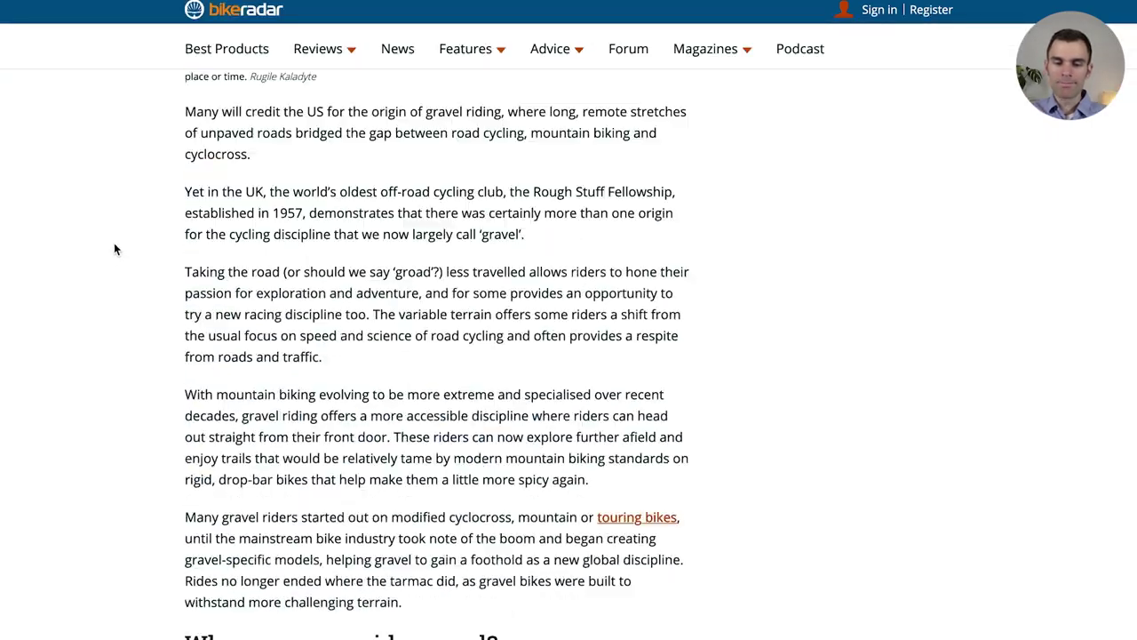
{"action": "scroll", "coordinate": [114, 249], "scroll_direction": "down", "scroll_amount": 10}
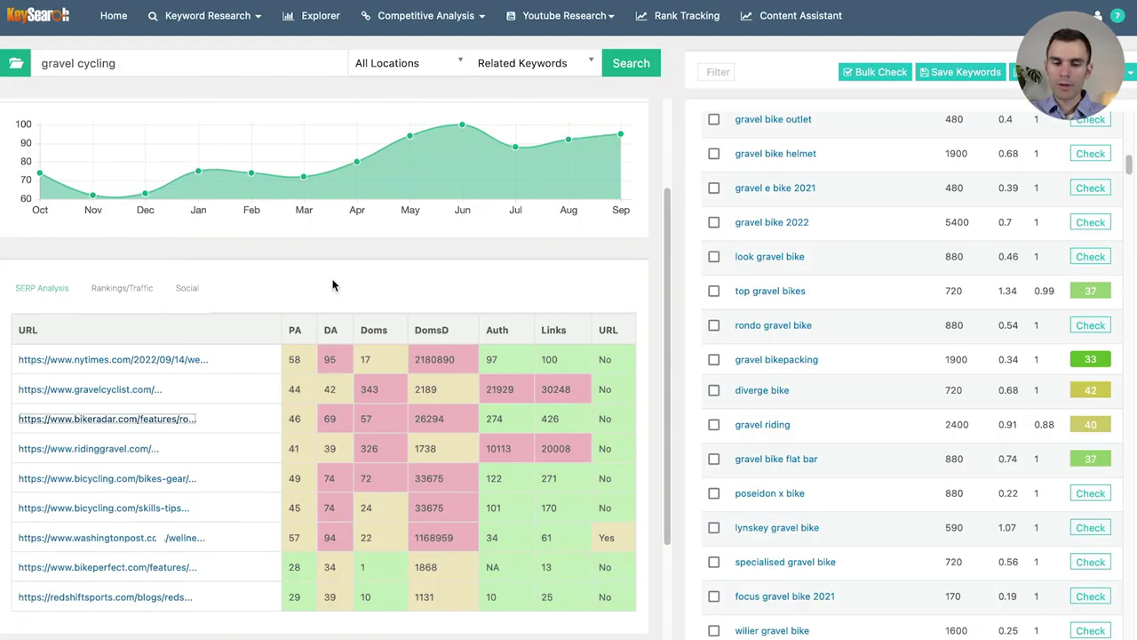
Open the ranking nytimes.com article on gravel biking, read its headline and summary, and return to the SERP analysis.
{"action": "scroll", "coordinate": [333, 285], "scroll_direction": "down", "scroll_amount": 3}
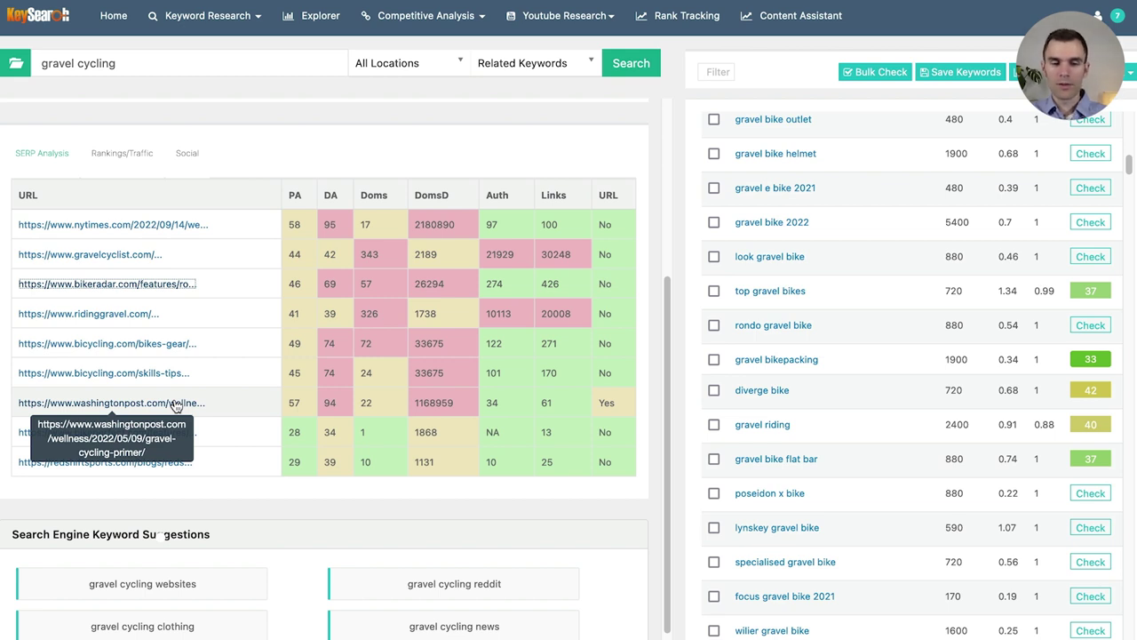
{"action": "left_click", "coordinate": [195, 227]}
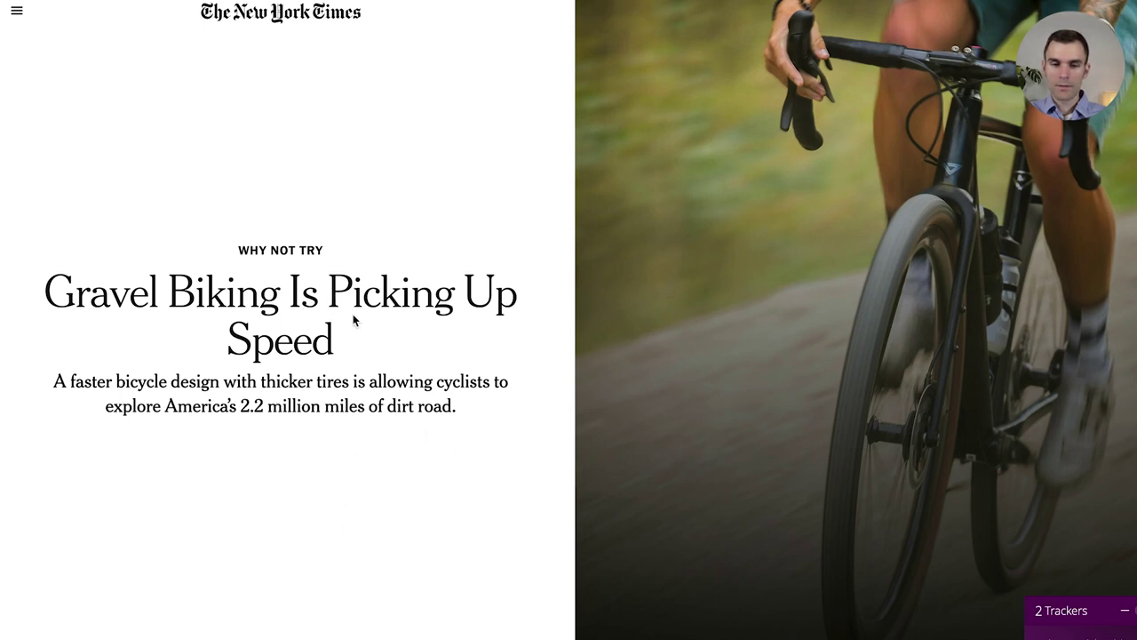
{"action": "left_click_drag", "start_coordinate": [58, 382], "coordinate": [452, 406]}
{"action": "left_click", "coordinate": [455, 411]}
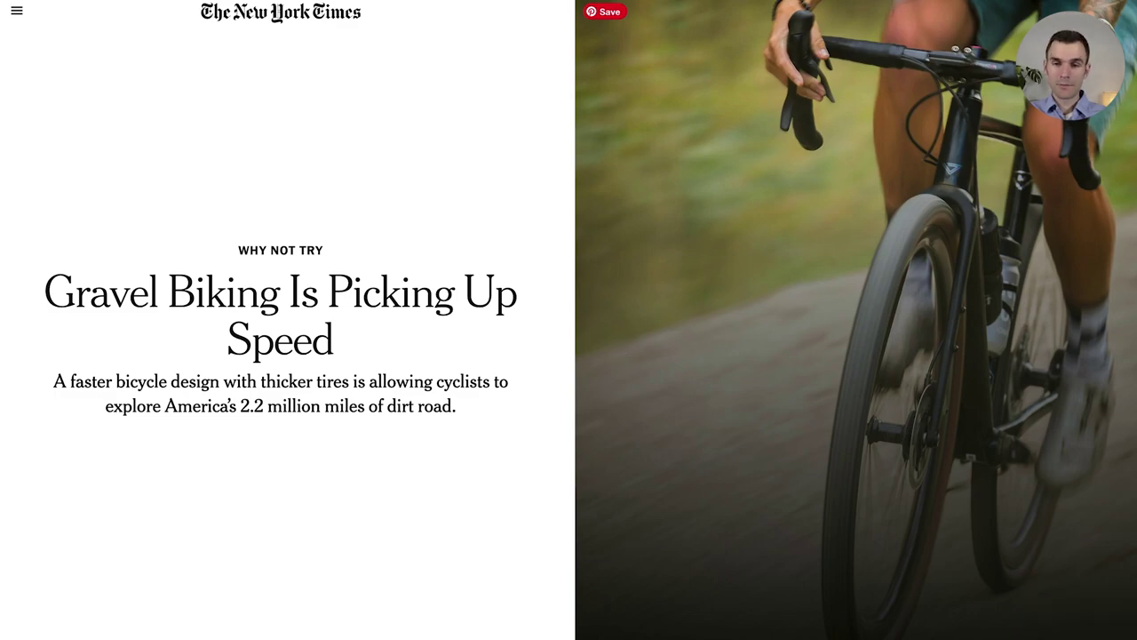
{"action": "key", "text": "ctrl+w"}
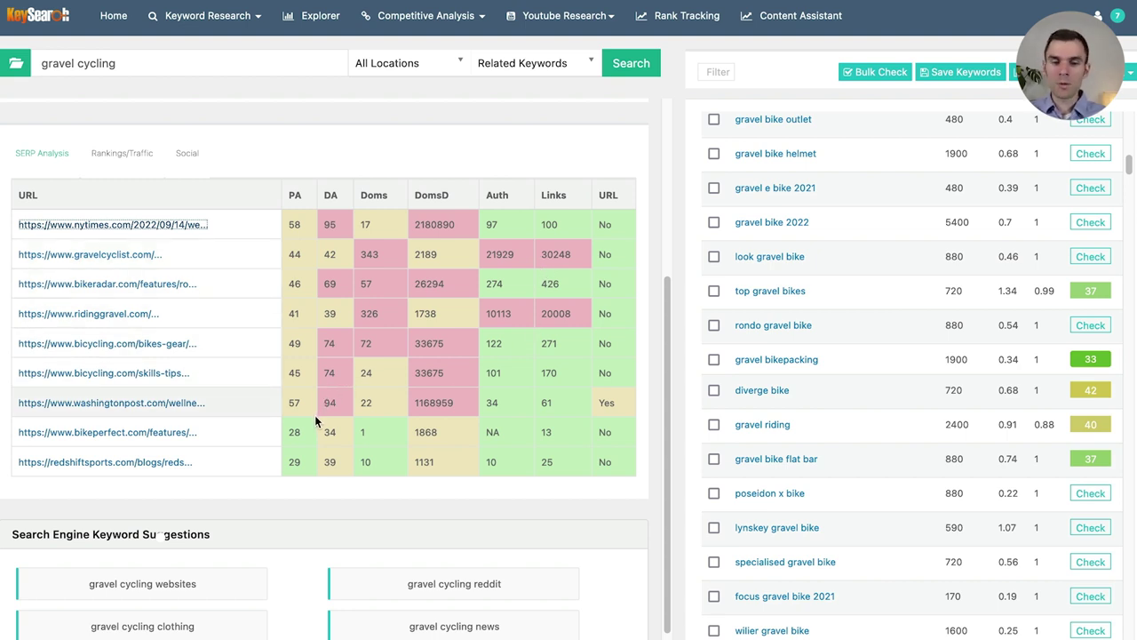
Open the ranking bikeperfect.com article, look over the top of the page, and return to KeySearch.
{"action": "left_click", "coordinate": [166, 433]}
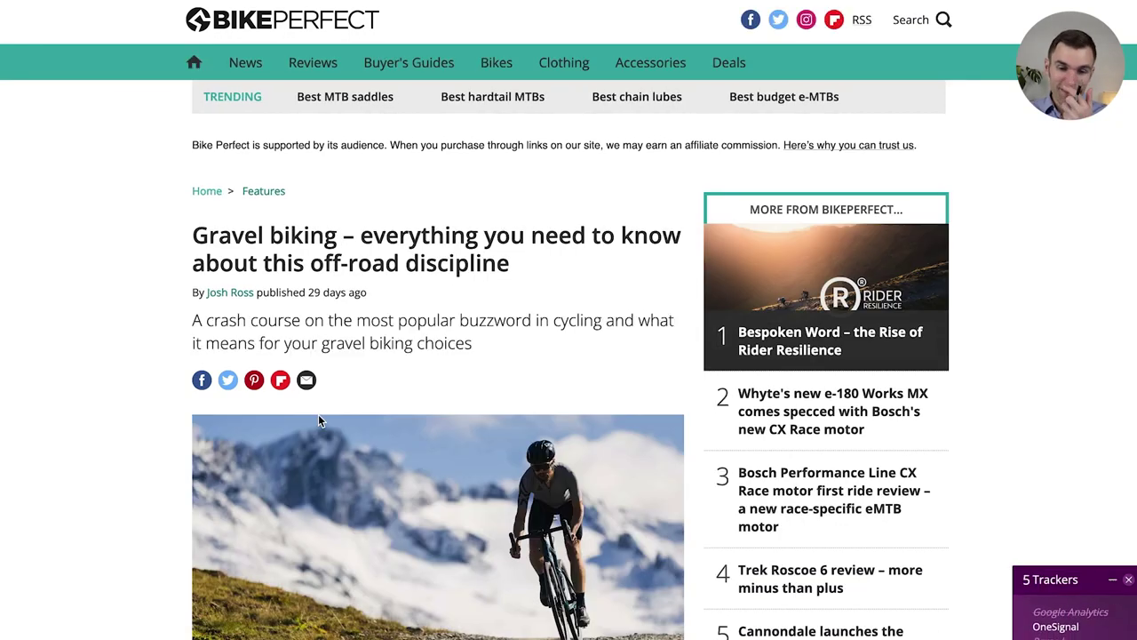
{"action": "scroll", "coordinate": [213, 418], "scroll_direction": "down", "scroll_amount": 1}
{"action": "scroll", "coordinate": [247, 356], "scroll_direction": "up", "scroll_amount": 1}
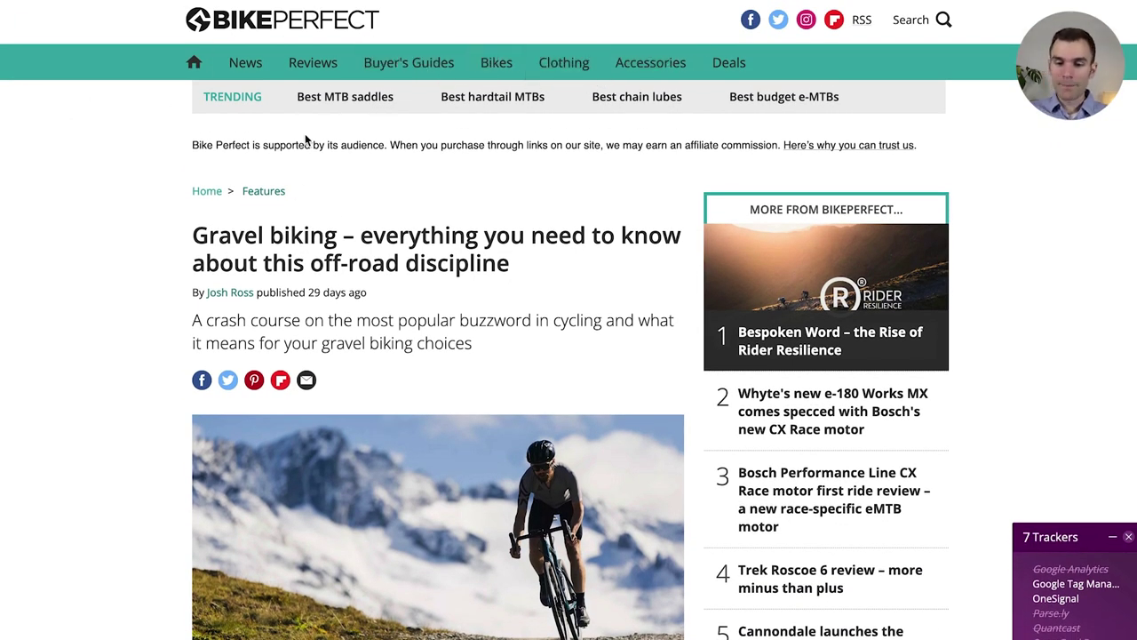
{"action": "key", "text": "ctrl+w"}
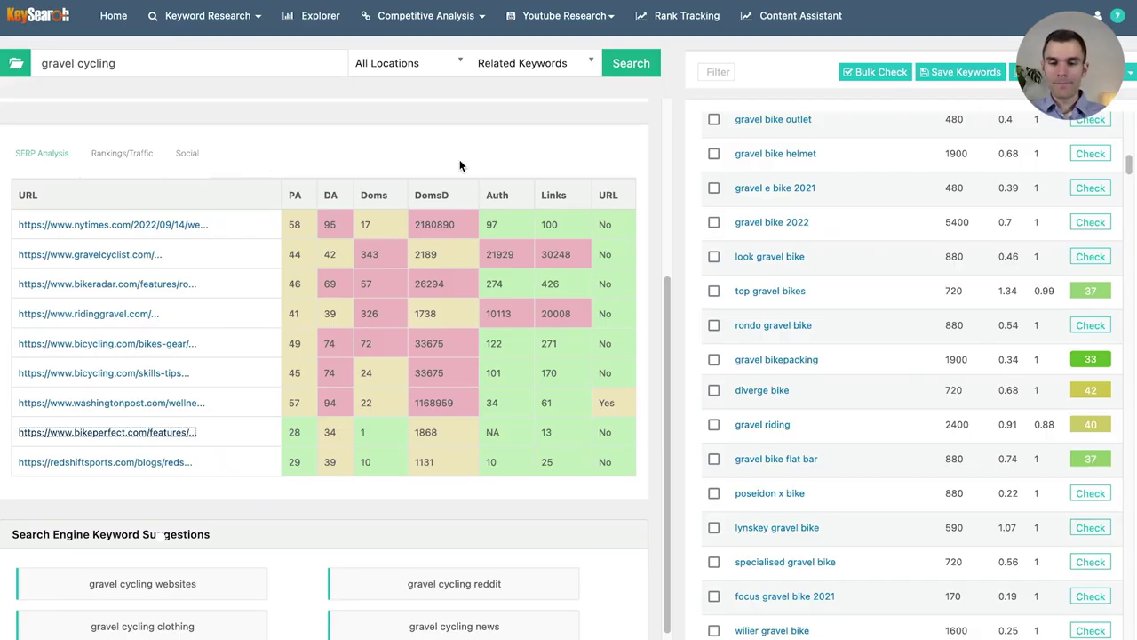
Look further down the "gravel cycling" related keywords for terms with low competition scores and useful volume.
{"action": "scroll", "coordinate": [459, 159], "scroll_direction": "down", "scroll_amount": 2}
{"action": "scroll", "coordinate": [820, 282], "scroll_direction": "down", "scroll_amount": 2}
{"action": "scroll", "coordinate": [820, 282], "scroll_direction": "down", "scroll_amount": 1}
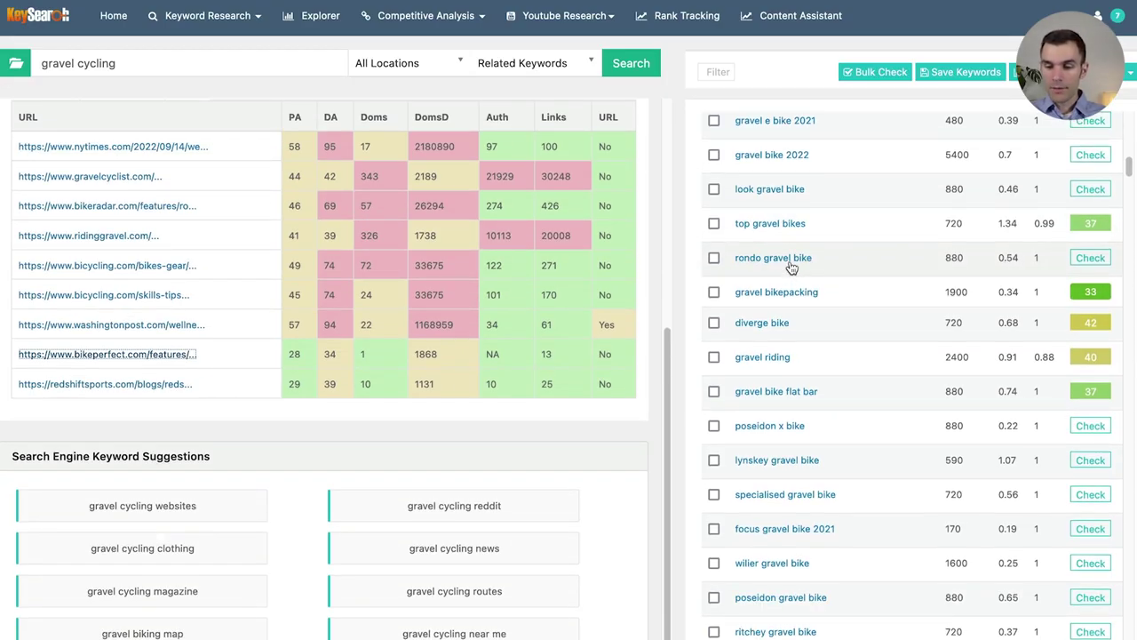
{"action": "scroll", "coordinate": [791, 267], "scroll_direction": "up", "scroll_amount": 3}
{"action": "scroll", "coordinate": [787, 253], "scroll_direction": "down", "scroll_amount": 5}
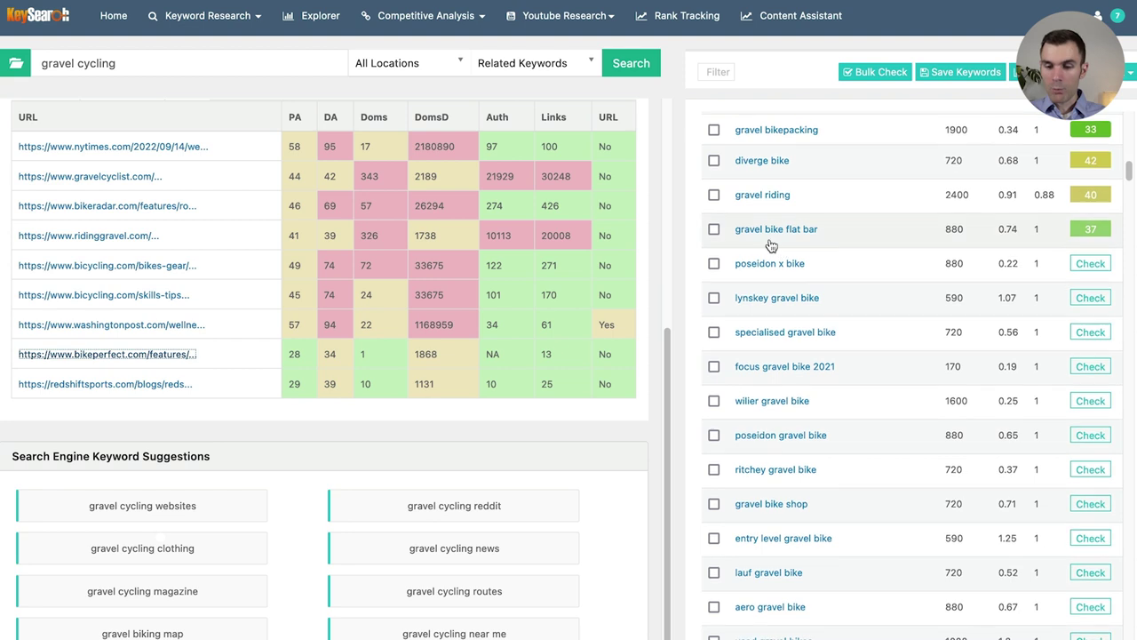
{"action": "scroll", "coordinate": [771, 247], "scroll_direction": "down", "scroll_amount": 3}
{"action": "scroll", "coordinate": [764, 355], "scroll_direction": "down", "scroll_amount": 5}
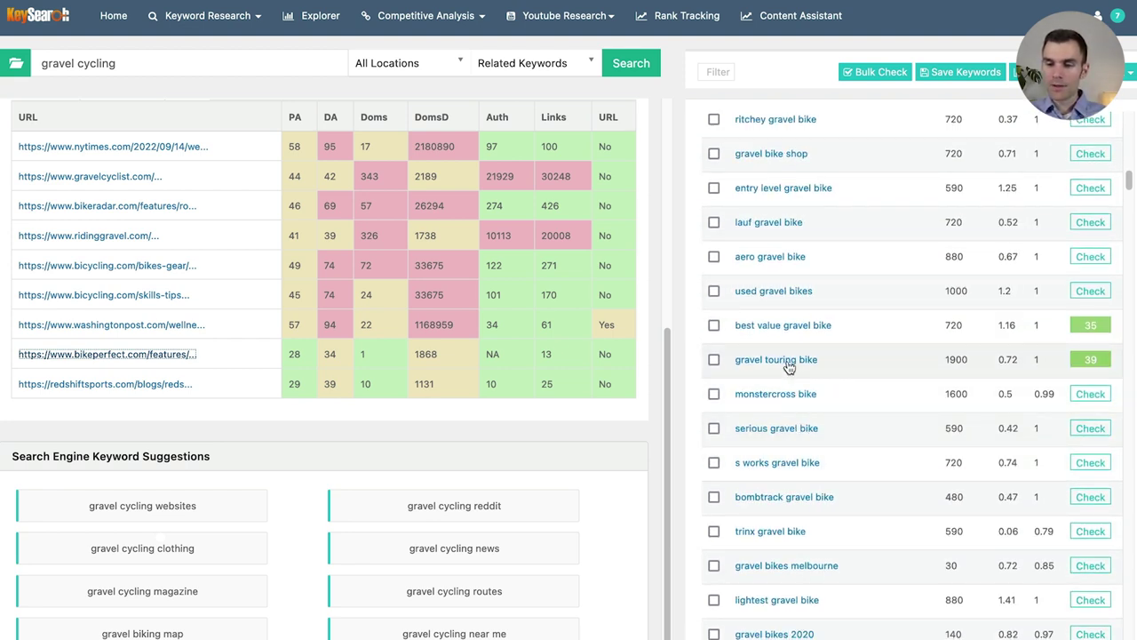
{"action": "scroll", "coordinate": [788, 367], "scroll_direction": "down", "scroll_amount": 17}
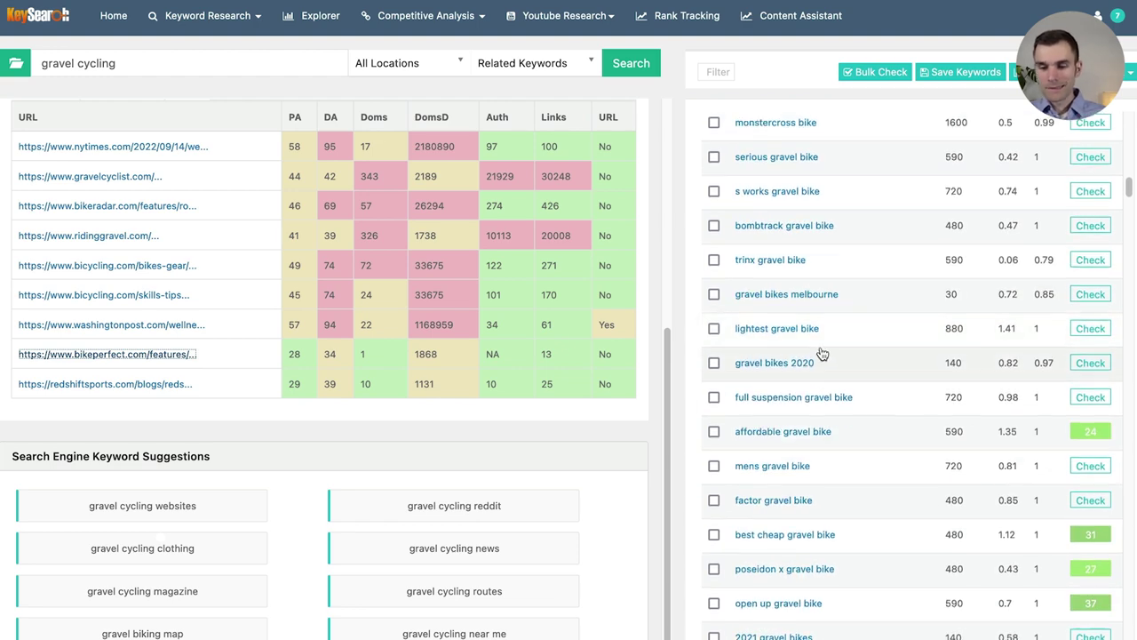
{"action": "scroll", "coordinate": [811, 384], "scroll_direction": "down", "scroll_amount": 10}
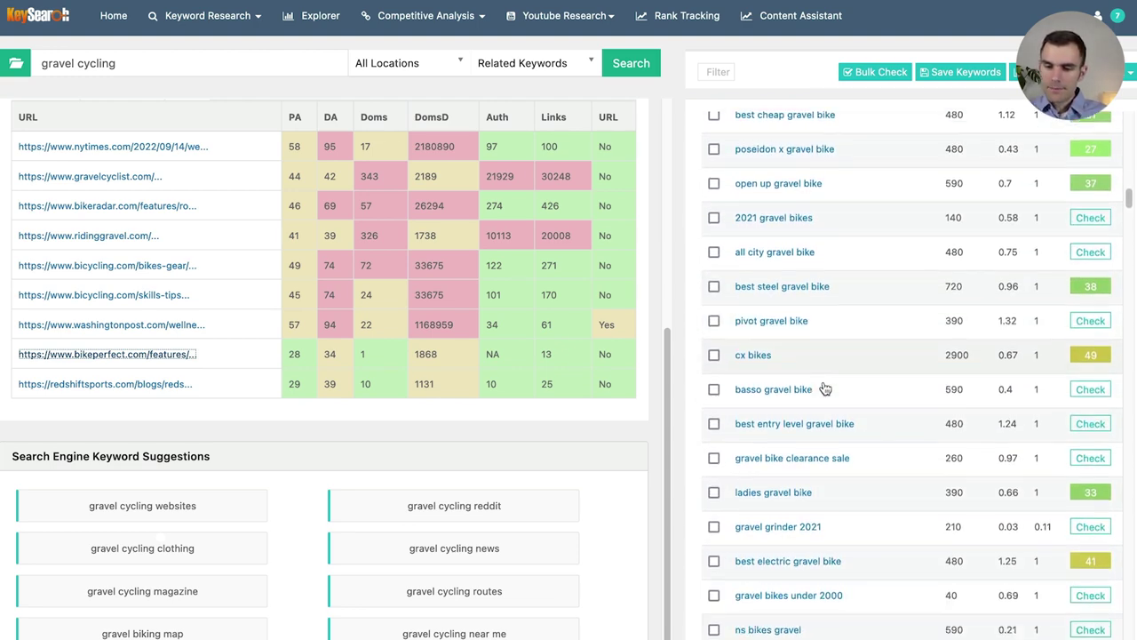
{"action": "scroll", "coordinate": [812, 365], "scroll_direction": "down", "scroll_amount": 8}
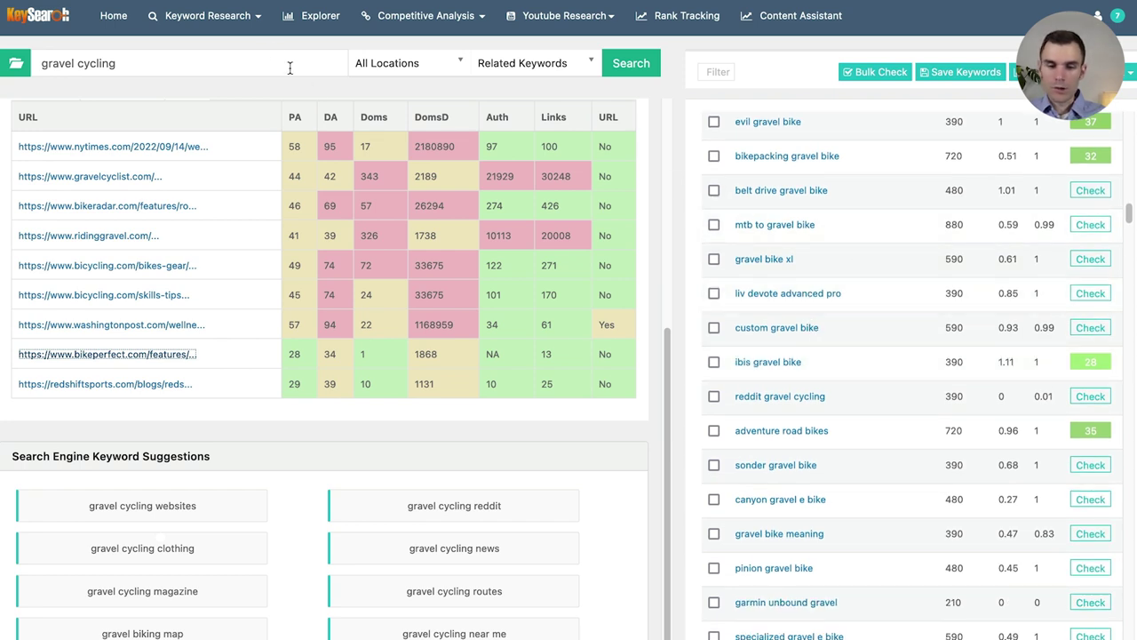
Search for related keywords on "bike touring" across all locations.
{"action": "triple_click", "coordinate": [244, 63]}
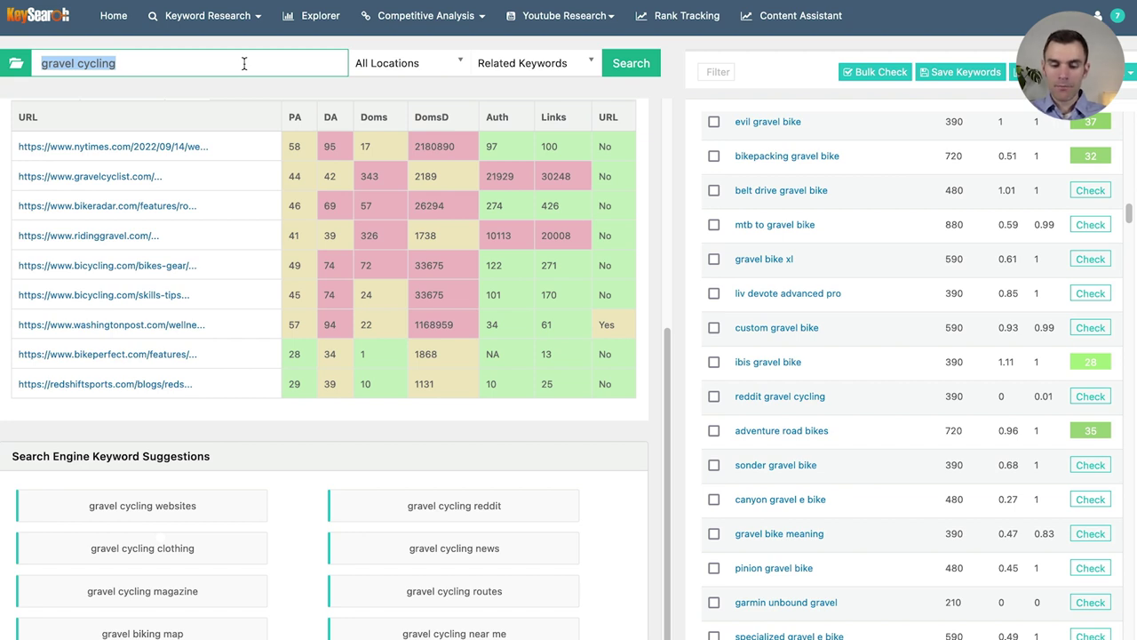
{"action": "type", "text": "bike tou"}
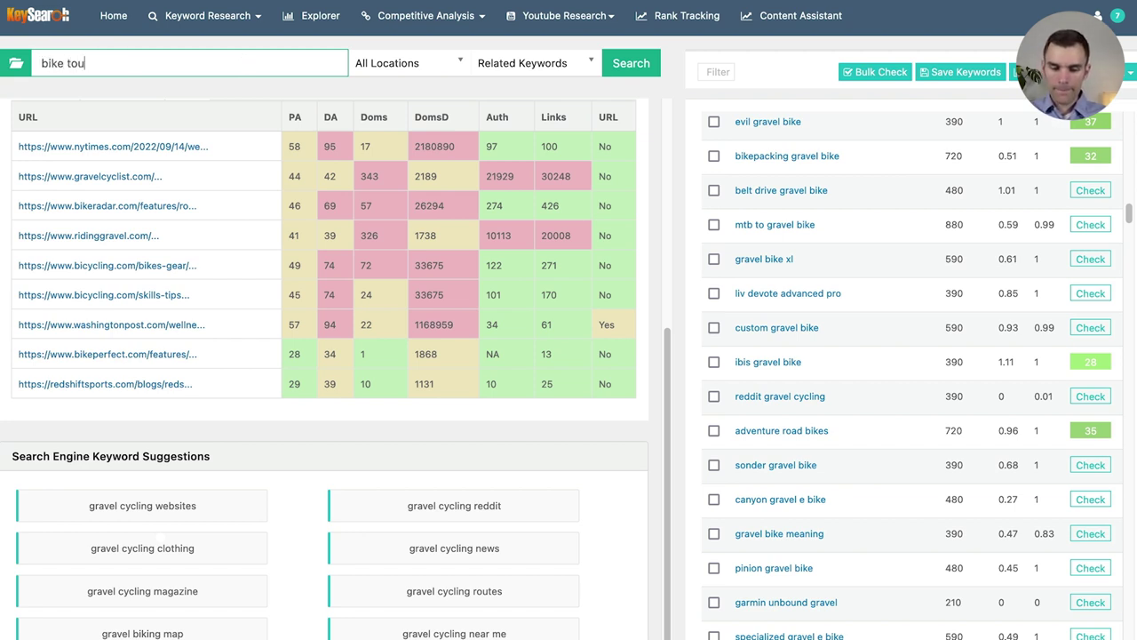
{"action": "key", "text": "Return"}
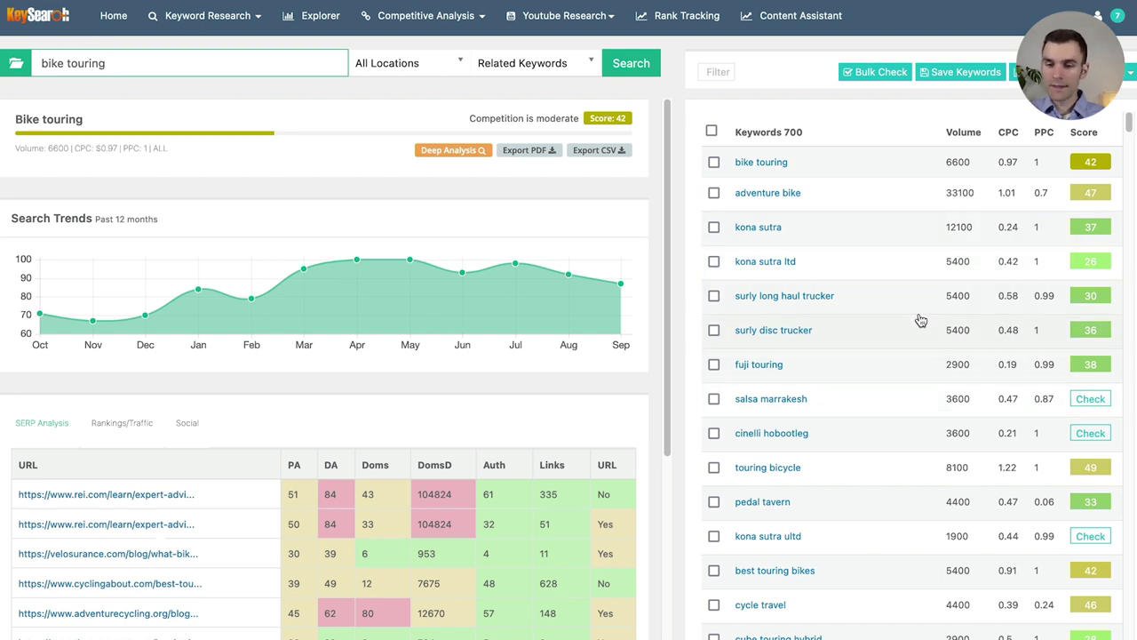
Look through the "bike touring" related keywords, comparing their search volumes and competition scores.
{"action": "scroll", "coordinate": [917, 315], "scroll_direction": "down", "scroll_amount": 5}
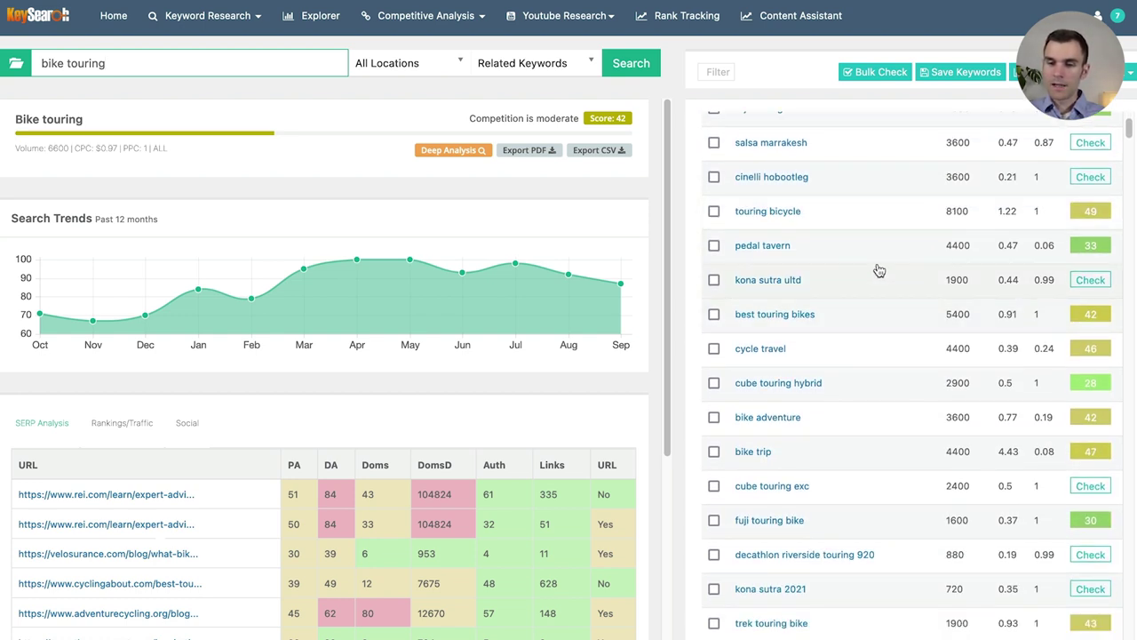
{"action": "scroll", "coordinate": [870, 312], "scroll_direction": "down", "scroll_amount": 1}
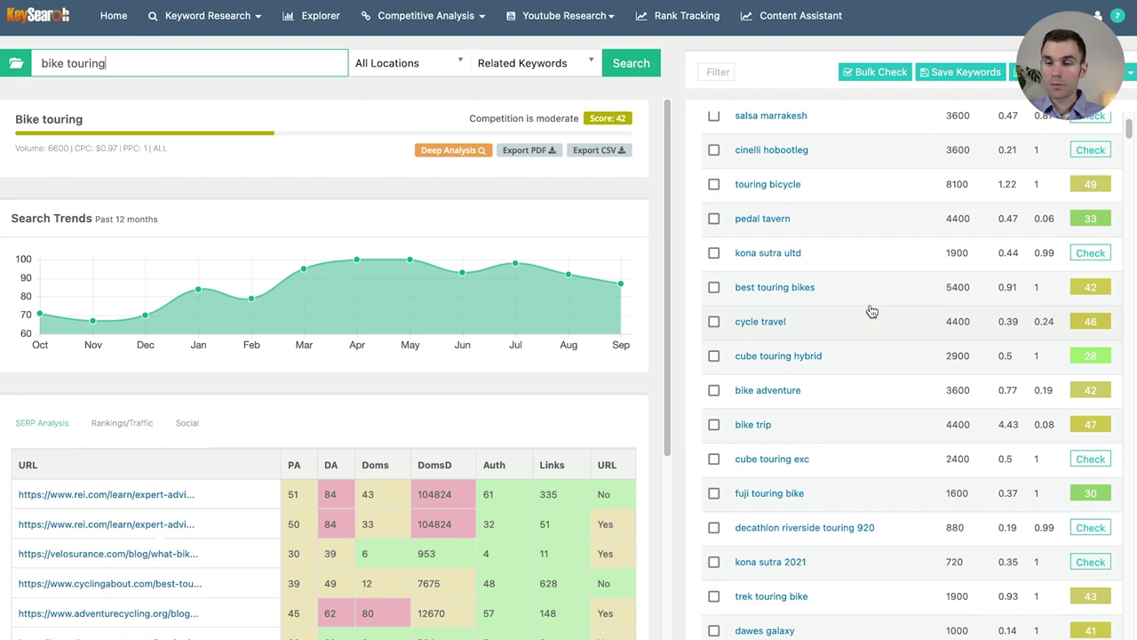
{"action": "scroll", "coordinate": [870, 305], "scroll_direction": "down", "scroll_amount": 5}
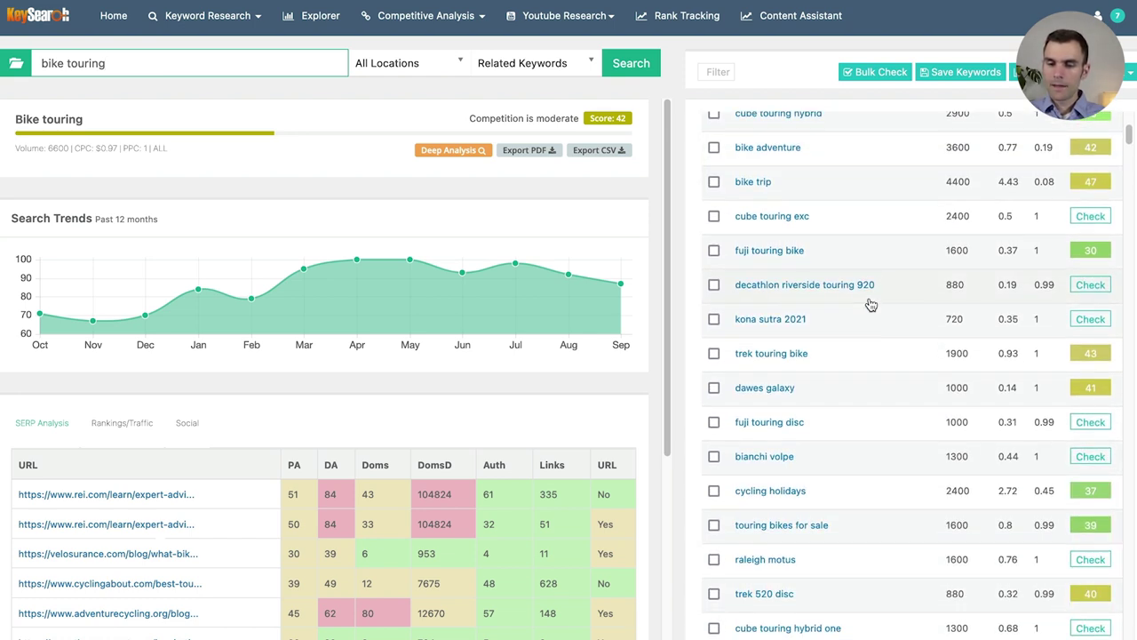
{"action": "scroll", "coordinate": [827, 253], "scroll_direction": "down", "scroll_amount": 4}
{"action": "scroll", "coordinate": [844, 320], "scroll_direction": "down", "scroll_amount": 3}
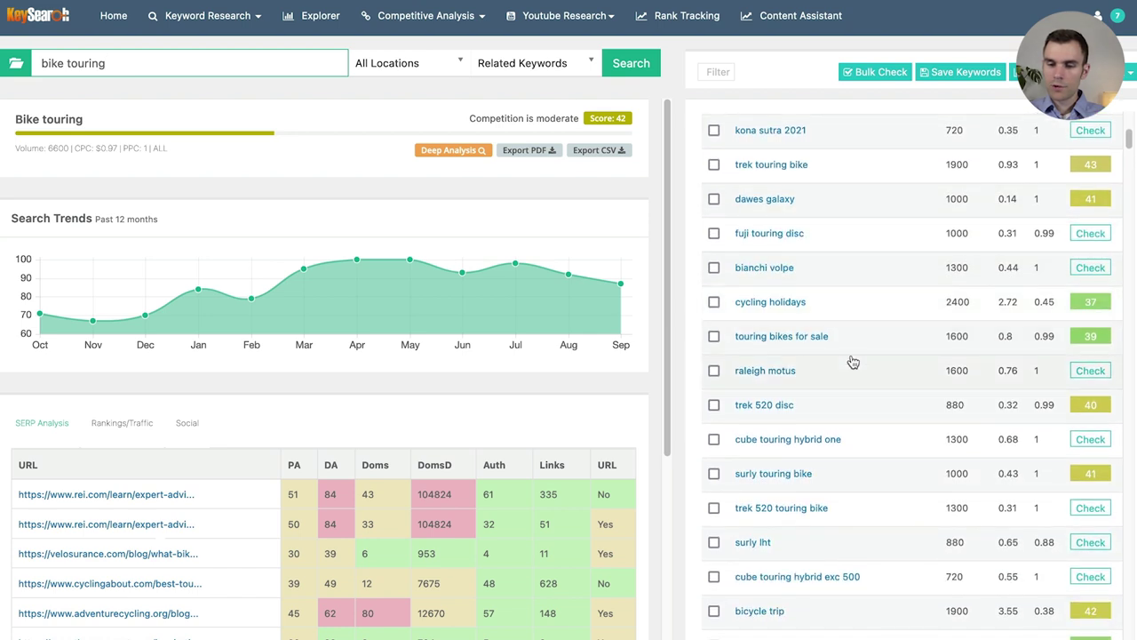
{"action": "scroll", "coordinate": [873, 339], "scroll_direction": "down", "scroll_amount": 4}
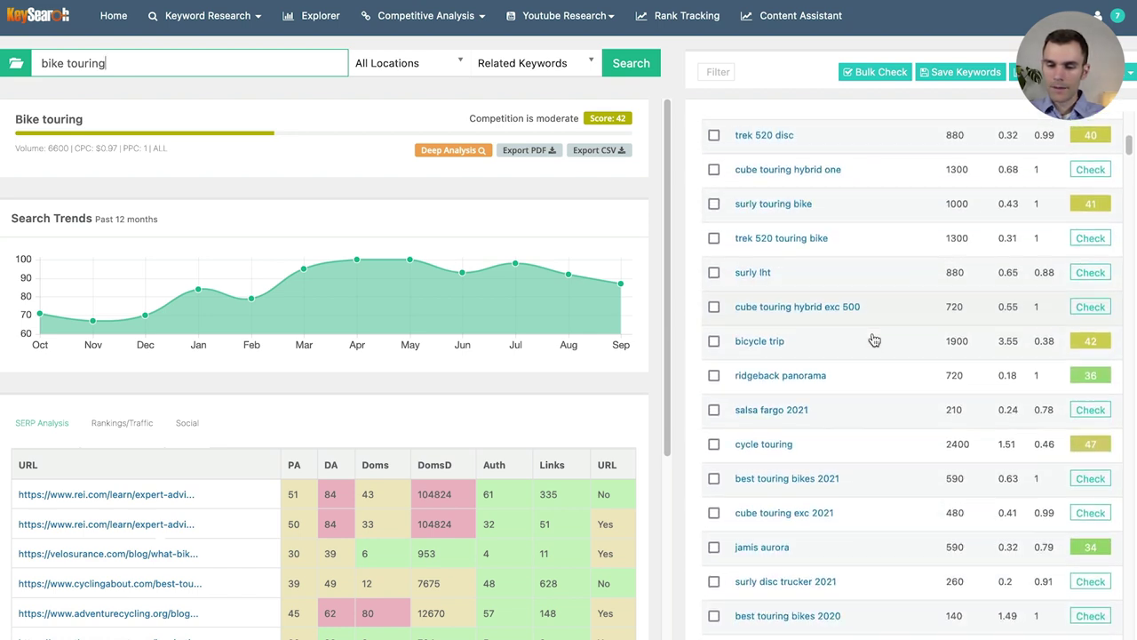
{"action": "scroll", "coordinate": [864, 331], "scroll_direction": "down", "scroll_amount": 2}
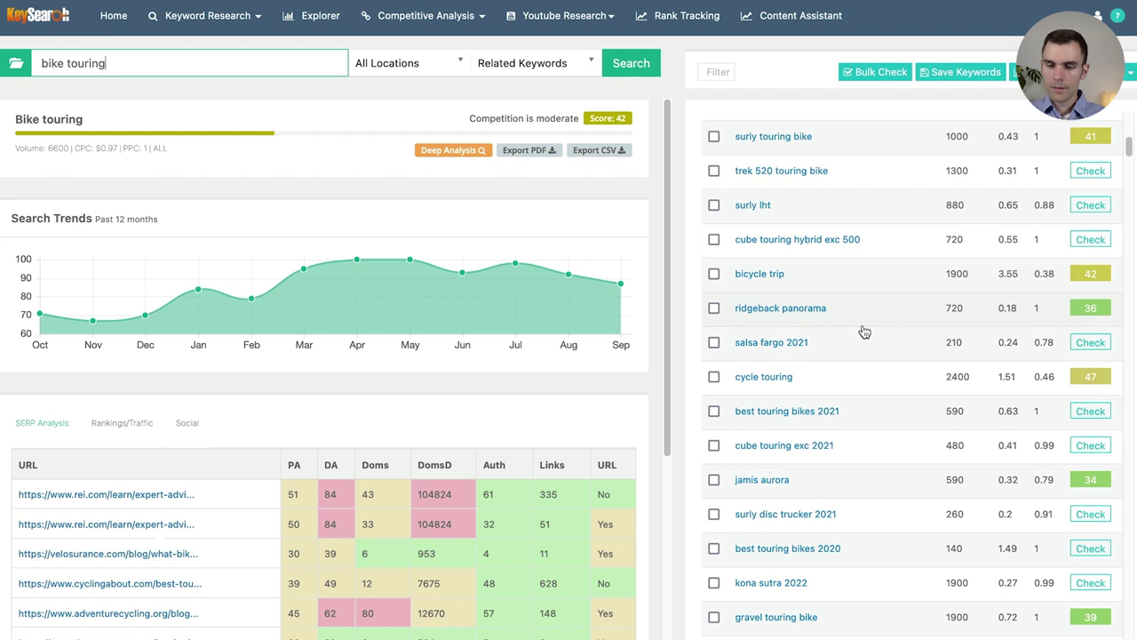
Open the ranking cyclingabout.com article from the SERP analysis and read its table of contents, introduction and embedded video details.
{"action": "scroll", "coordinate": [275, 329], "scroll_direction": "down", "scroll_amount": 3}
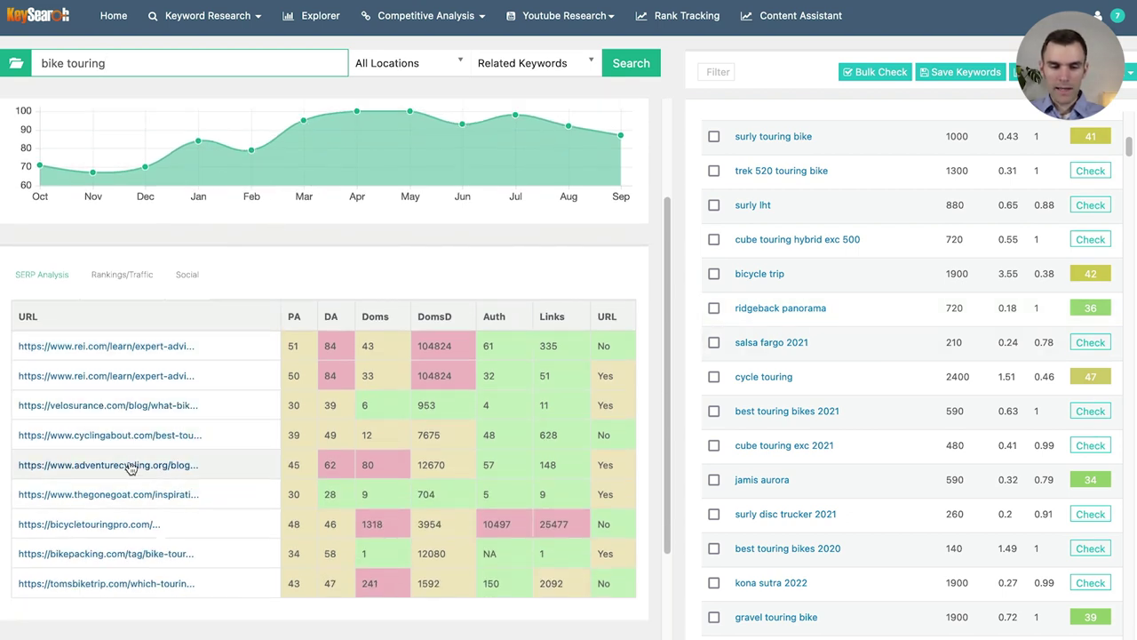
{"action": "left_click", "coordinate": [125, 437]}
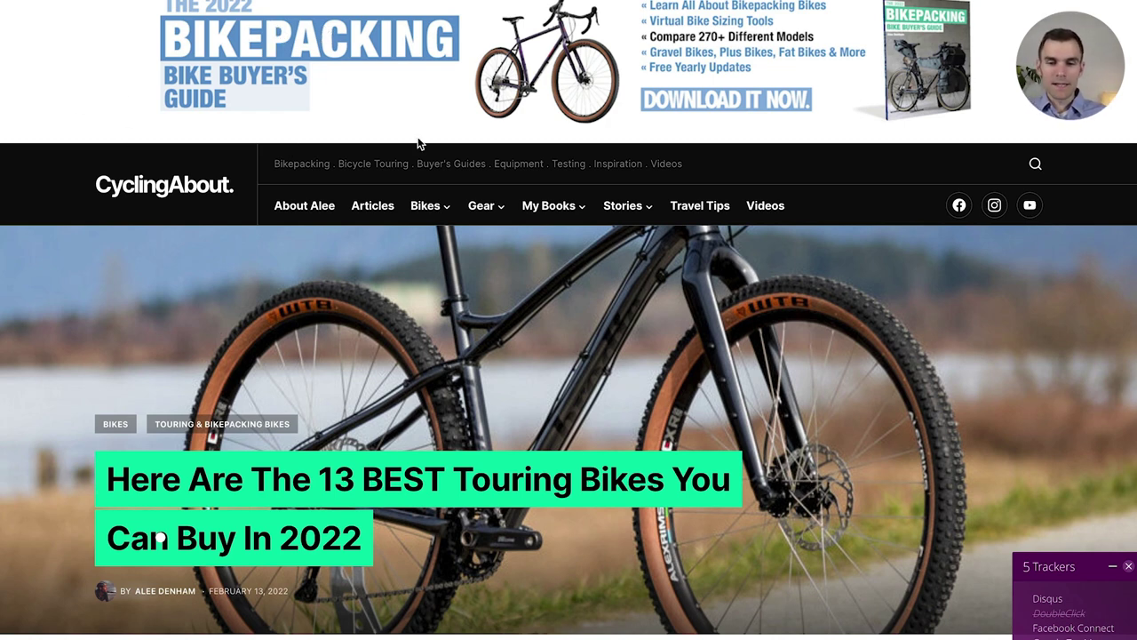
{"action": "scroll", "coordinate": [562, 106], "scroll_direction": "down", "scroll_amount": 2}
{"action": "scroll", "coordinate": [573, 160], "scroll_direction": "down", "scroll_amount": 2}
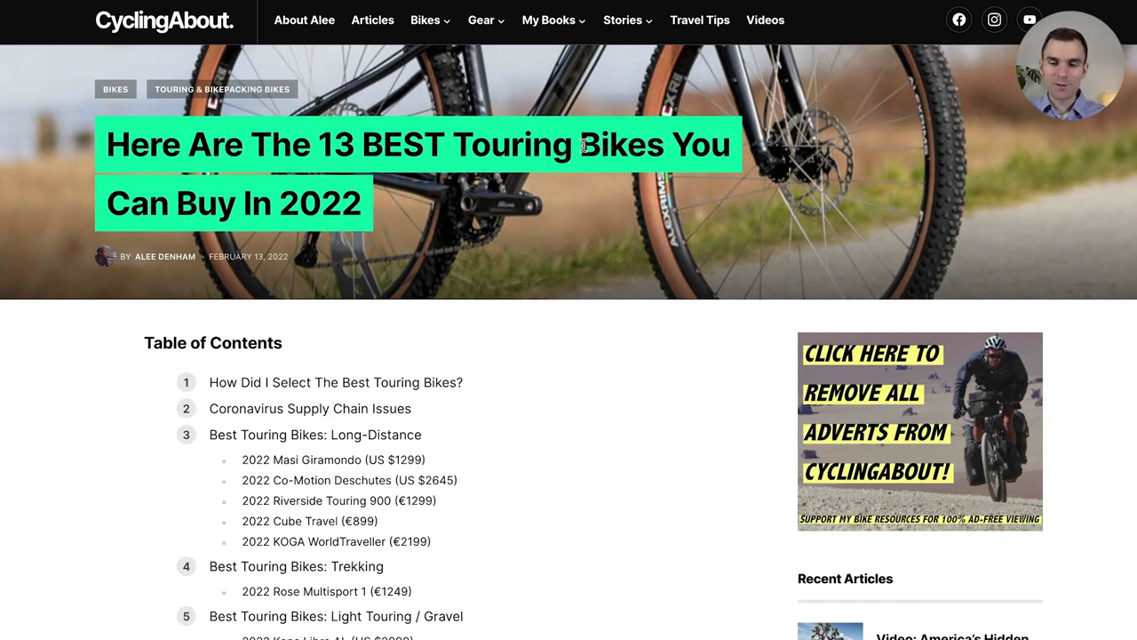
{"action": "scroll", "coordinate": [584, 144], "scroll_direction": "down", "scroll_amount": 2}
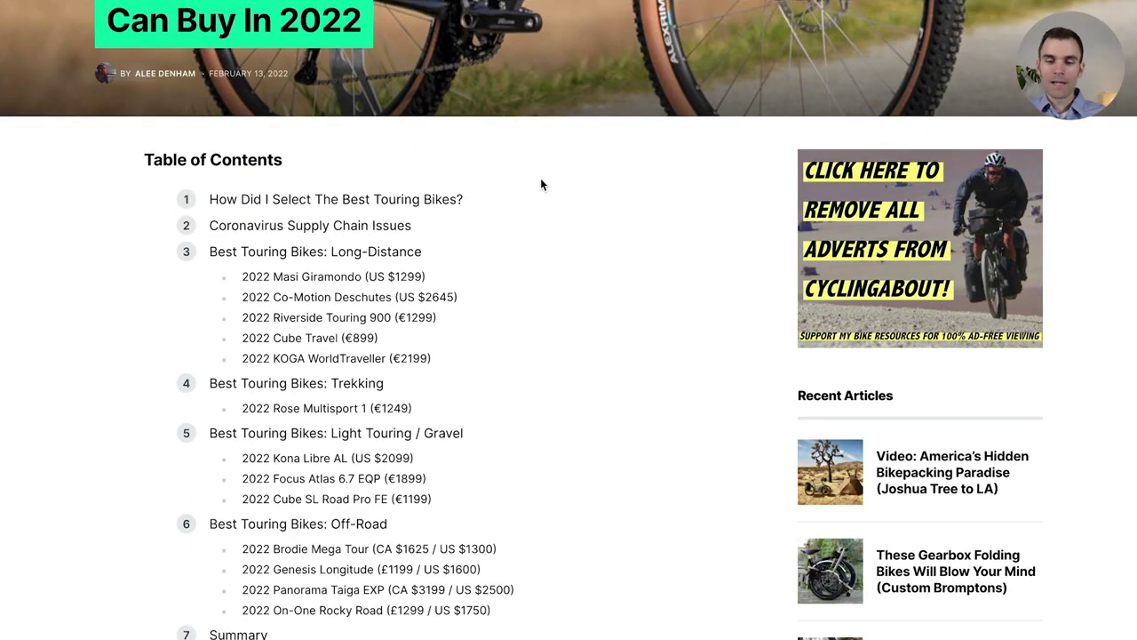
{"action": "scroll", "coordinate": [540, 177], "scroll_direction": "down", "scroll_amount": 2}
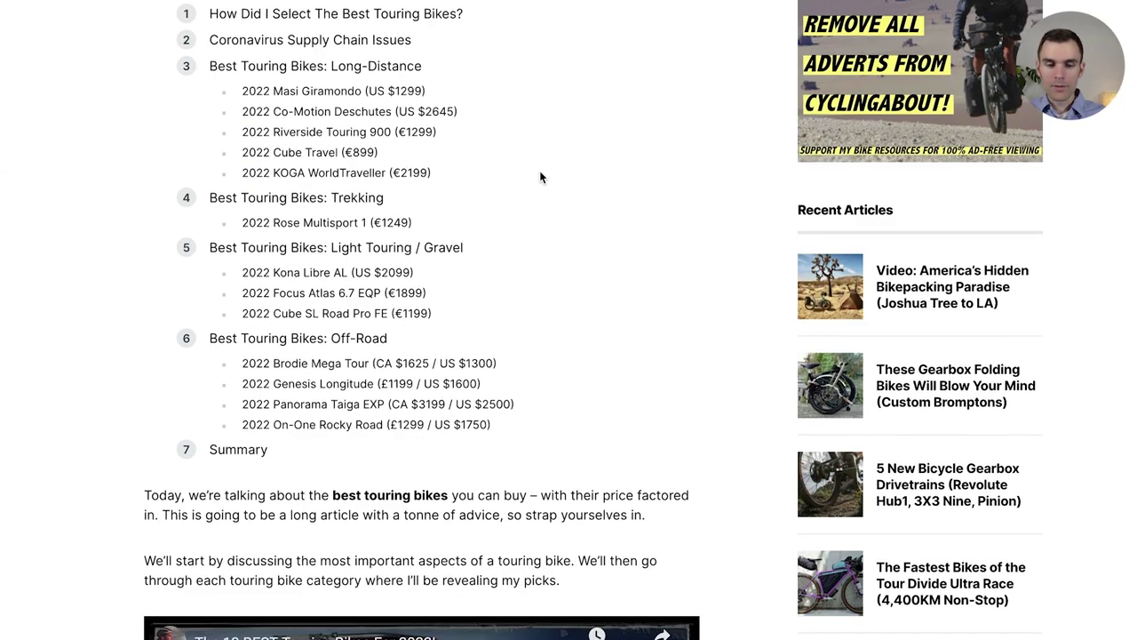
{"action": "scroll", "coordinate": [540, 177], "scroll_direction": "down", "scroll_amount": 3}
{"action": "mouse_move", "coordinate": [180, 353]}
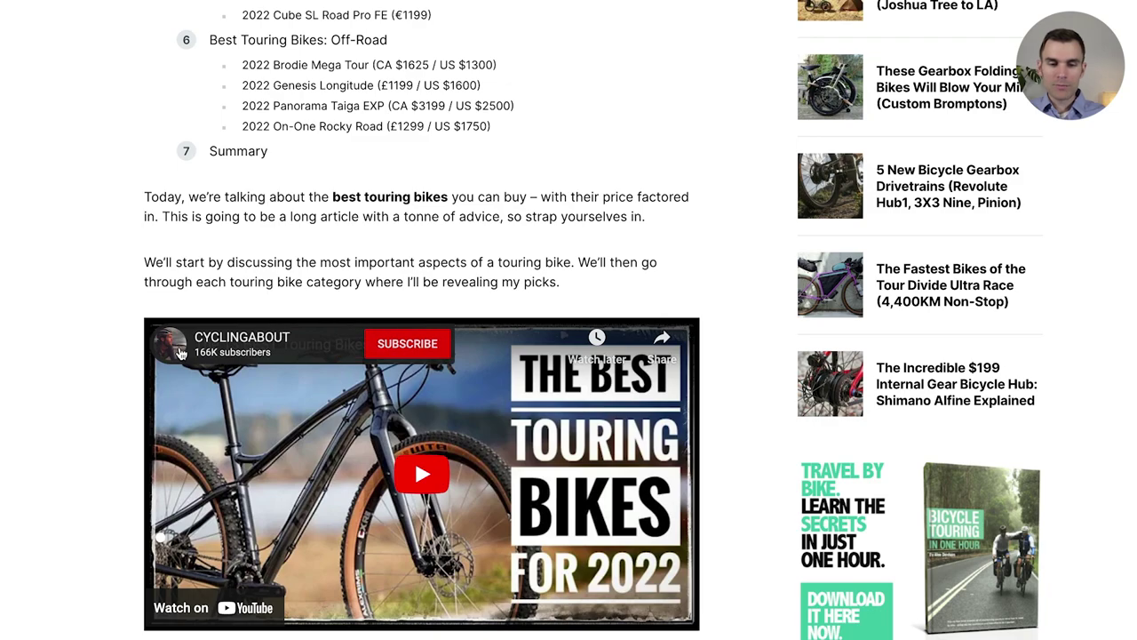
Skim the bike selection and frame stiffness sections of the touring bikes article, and return to KeySearch.
{"action": "scroll", "coordinate": [44, 265], "scroll_direction": "down", "scroll_amount": 11}
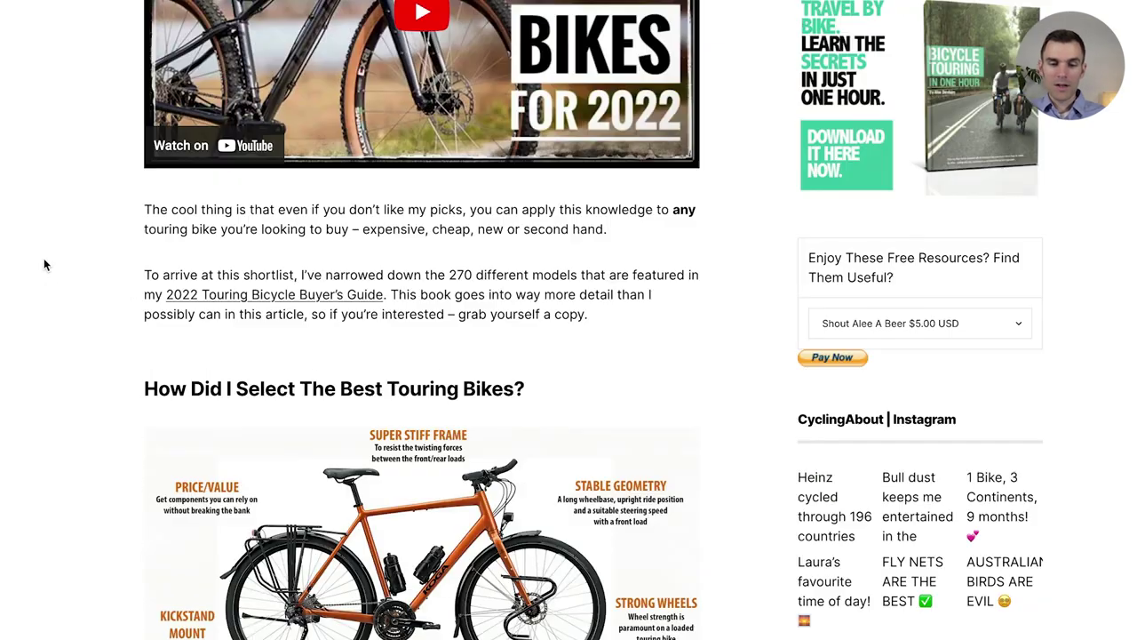
{"action": "scroll", "coordinate": [44, 265], "scroll_direction": "down", "scroll_amount": 20}
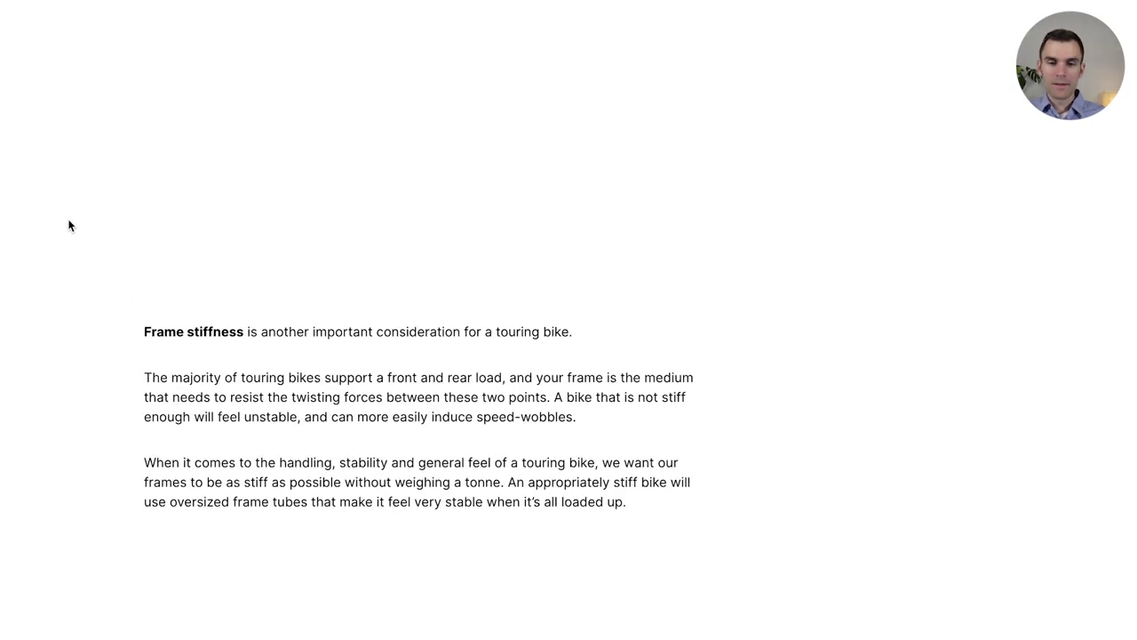
{"action": "scroll", "coordinate": [68, 225], "scroll_direction": "up", "scroll_amount": 20}
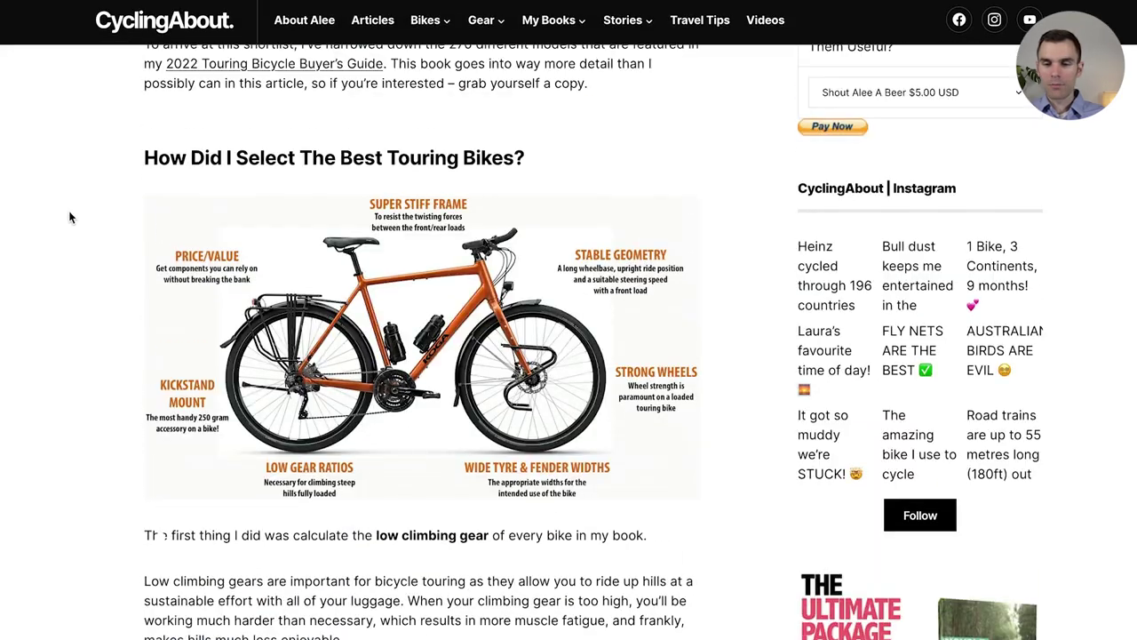
{"action": "scroll", "coordinate": [76, 210], "scroll_direction": "up", "scroll_amount": 12}
{"action": "key", "text": "ctrl+Tab"}
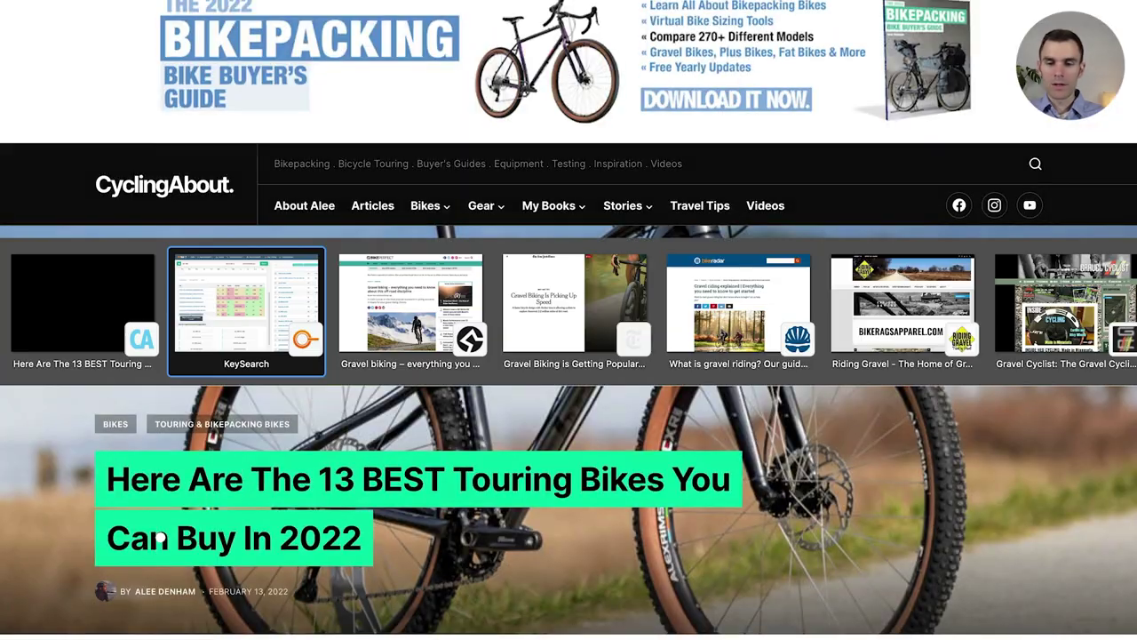
{"action": "left_click", "coordinate": [247, 305]}
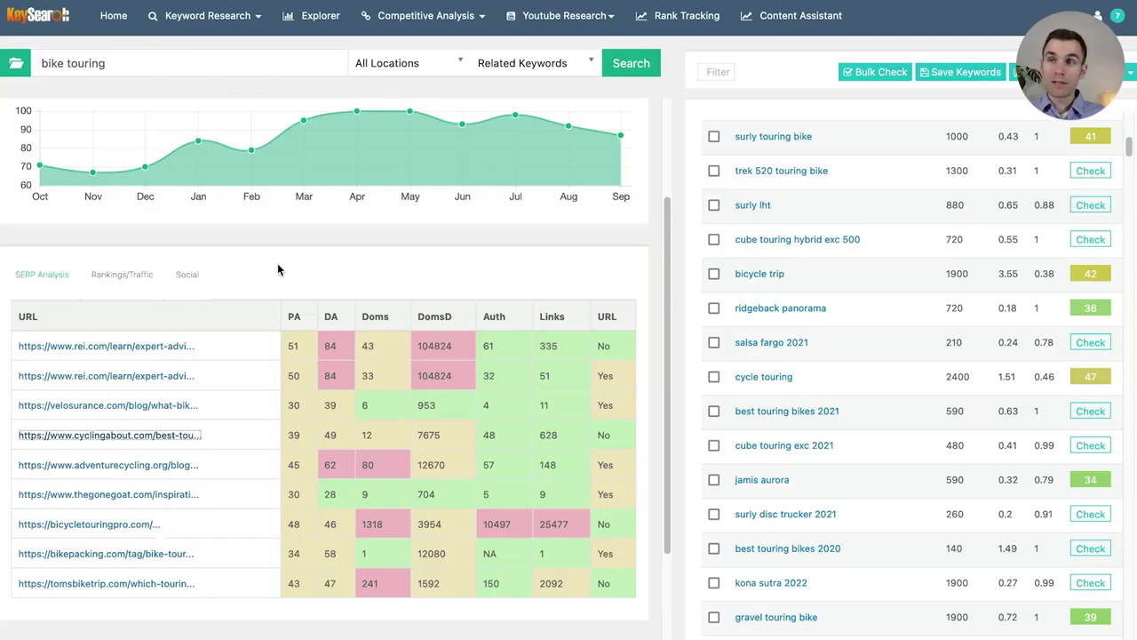
Review the "bike touring" SERP metrics, keyword suggestions and search trends, and look further down the related keywords.
{"action": "scroll", "coordinate": [267, 244], "scroll_direction": "down", "scroll_amount": 3}
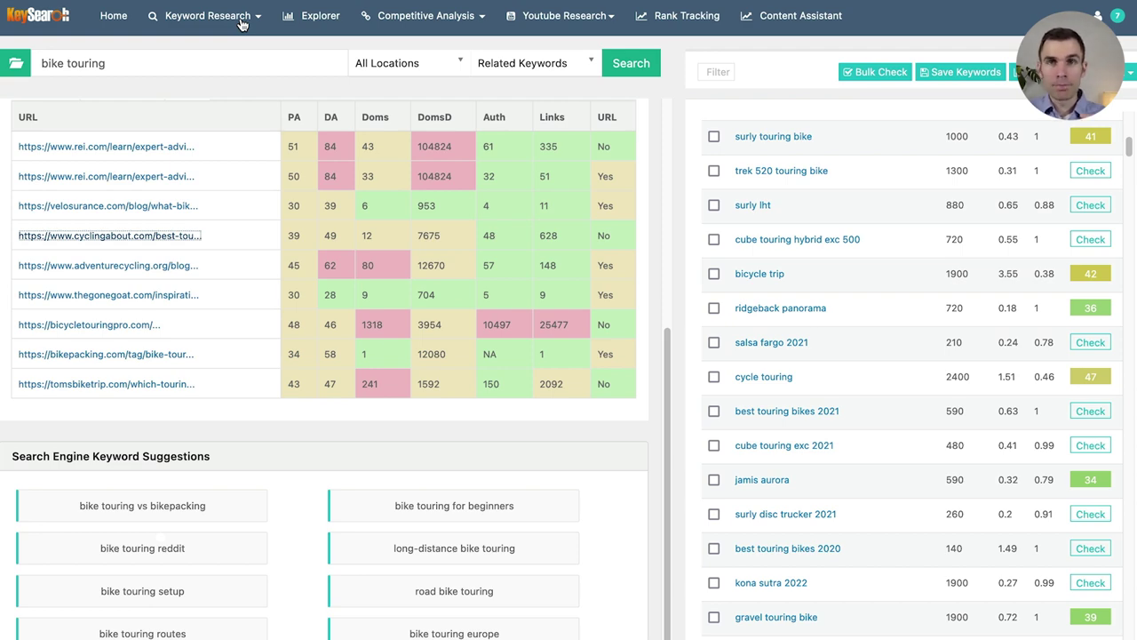
{"action": "scroll", "coordinate": [229, 274], "scroll_direction": "up", "scroll_amount": 5}
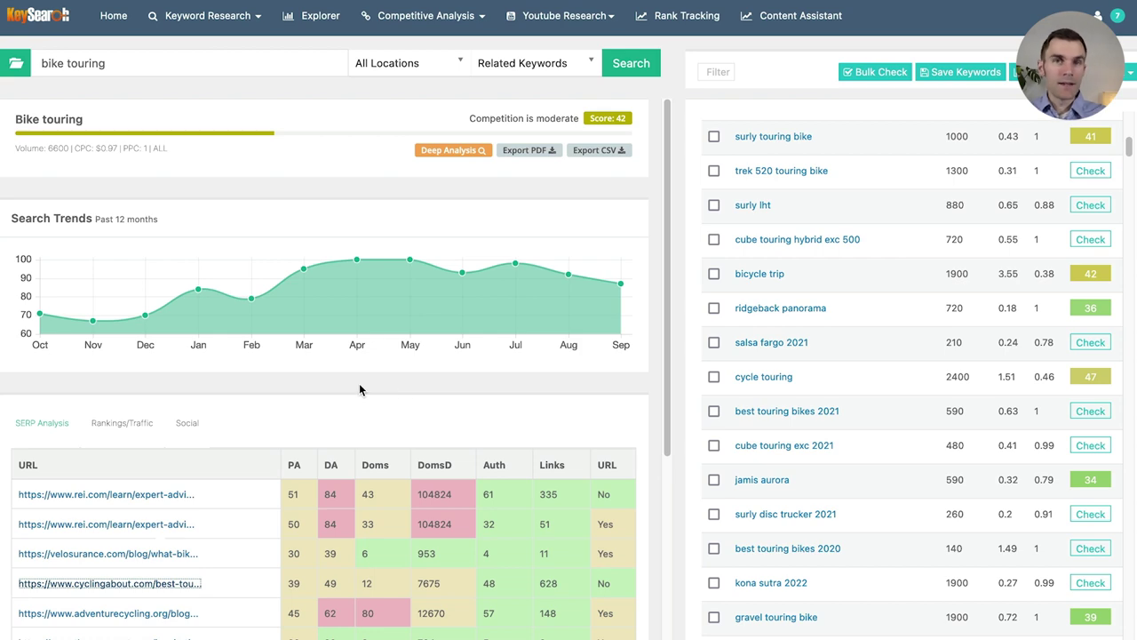
{"action": "scroll", "coordinate": [755, 395], "scroll_direction": "down", "scroll_amount": 5}
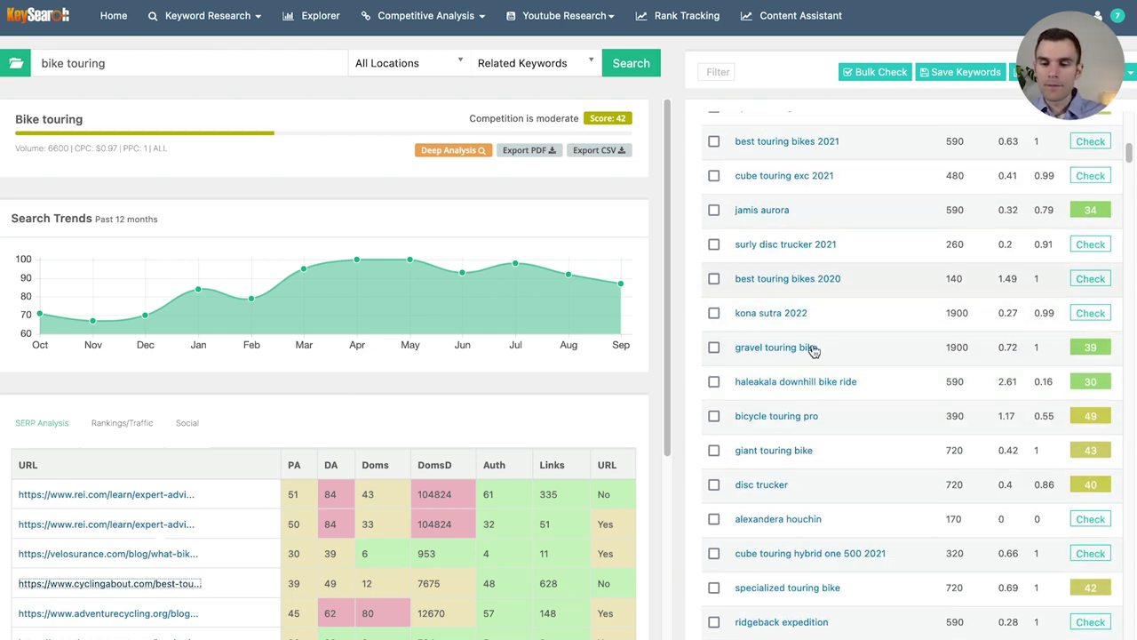
{"action": "scroll", "coordinate": [815, 365], "scroll_direction": "down", "scroll_amount": 3}
Open the ranking adventurecycling.org blog result, look at the site's header, and return to the SERP analysis.
{"action": "scroll", "coordinate": [356, 467], "scroll_direction": "down", "scroll_amount": 2}
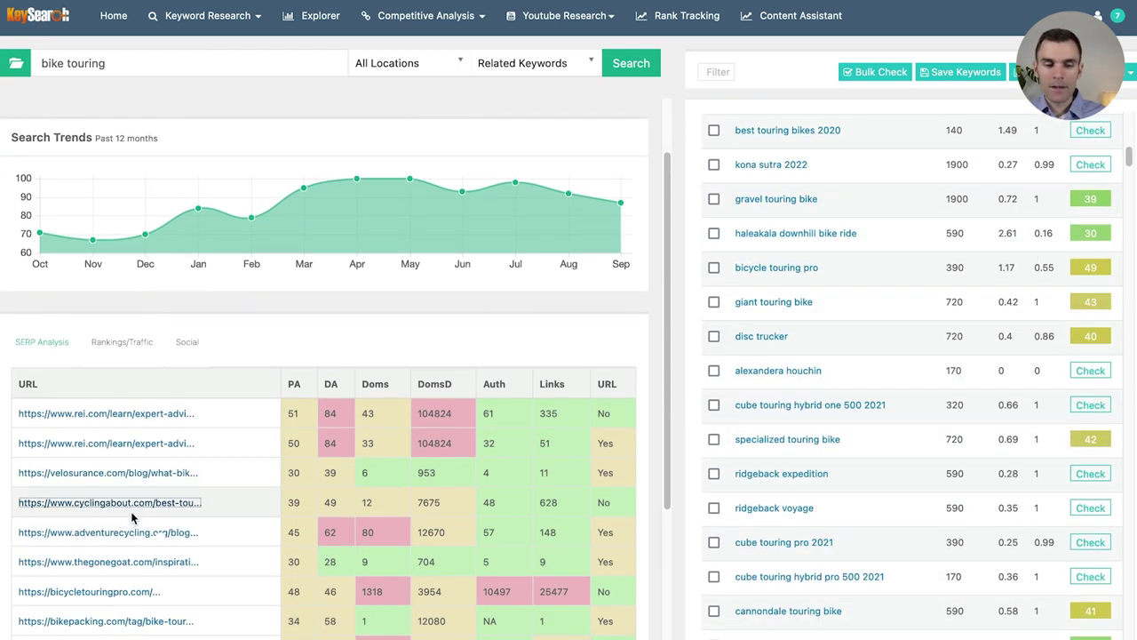
{"action": "scroll", "coordinate": [134, 519], "scroll_direction": "down", "scroll_amount": 3}
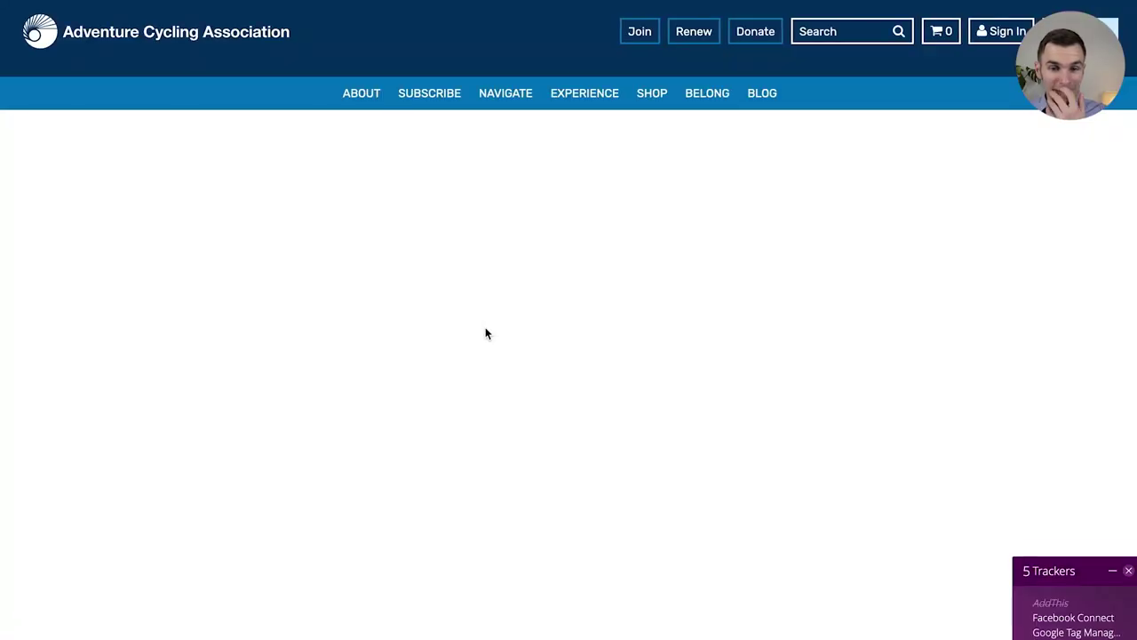
{"action": "mouse_move", "coordinate": [546, 108]}
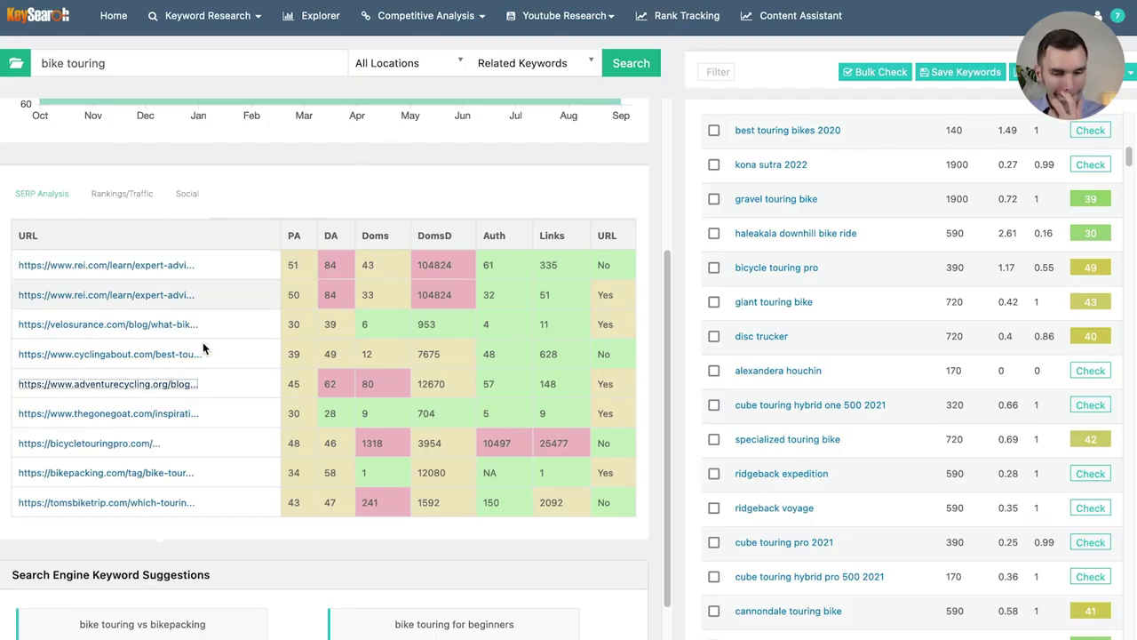
Open the ranking bikepacking.com bike touring gear page, get the site's web address, and return to KeySearch.
{"action": "left_click", "coordinate": [138, 481]}
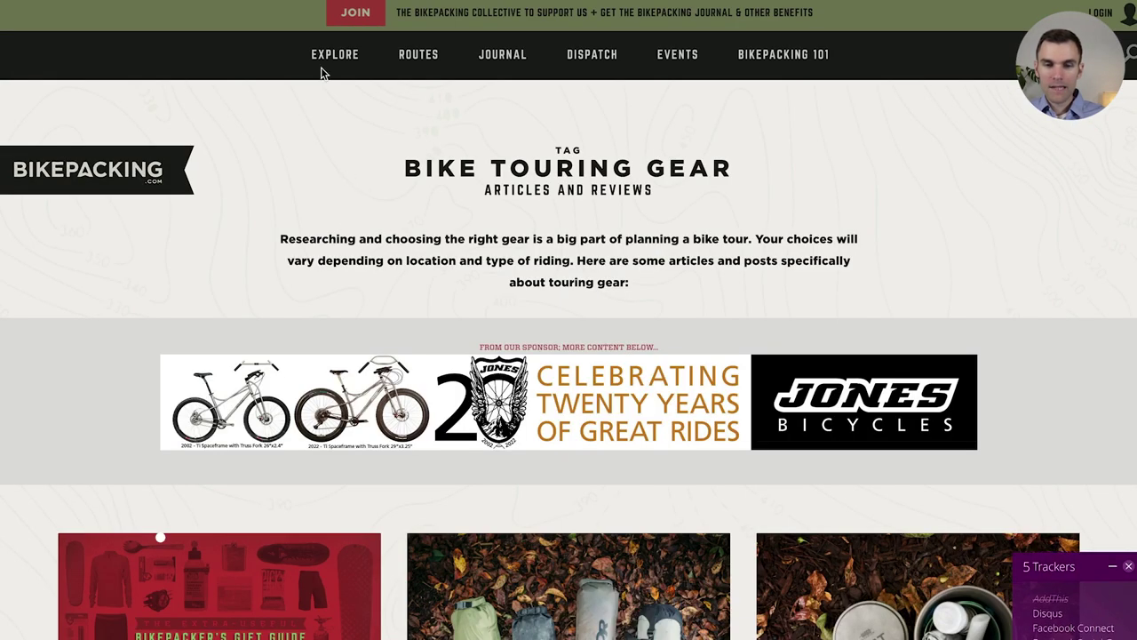
{"action": "key", "text": "ctrl+l"}
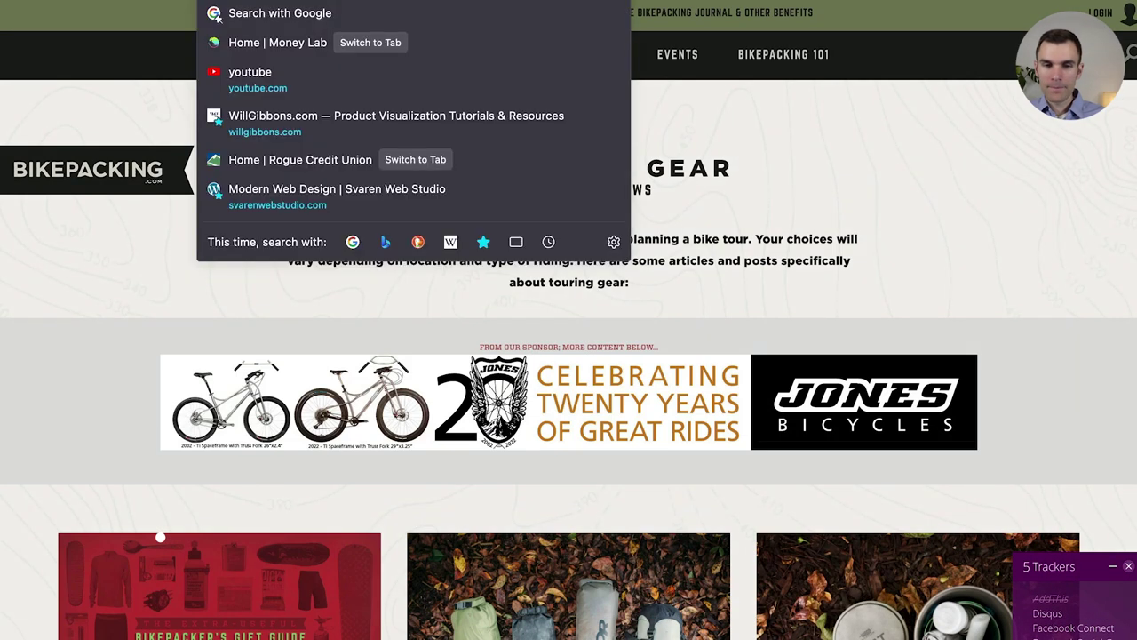
{"action": "key", "text": "ctrl+w"}
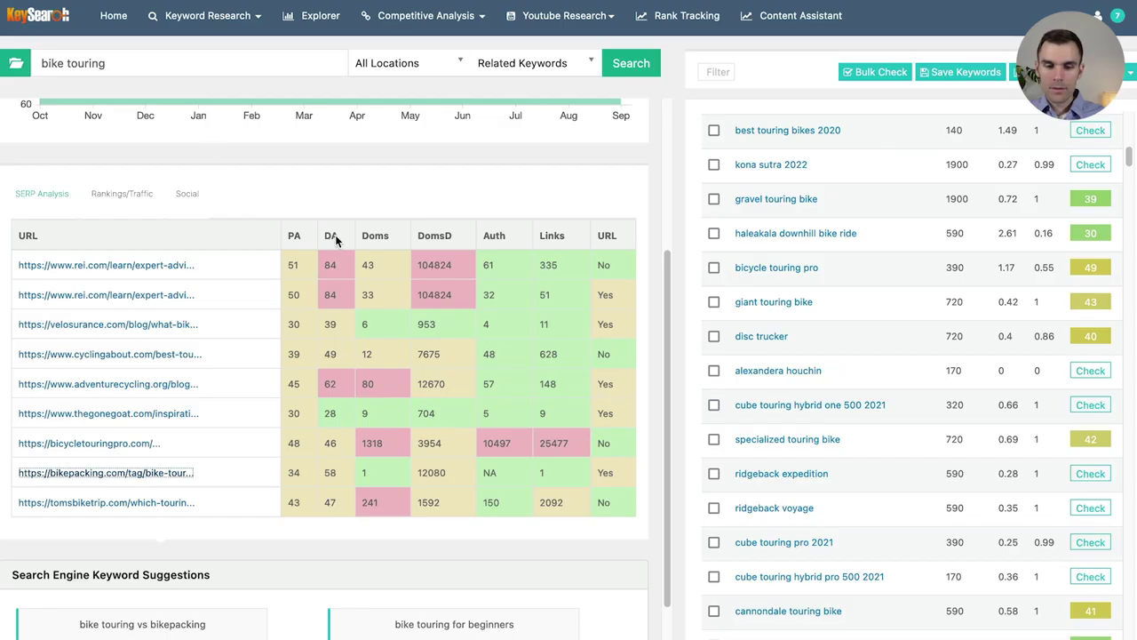
{"action": "left_click", "coordinate": [473, 18]}
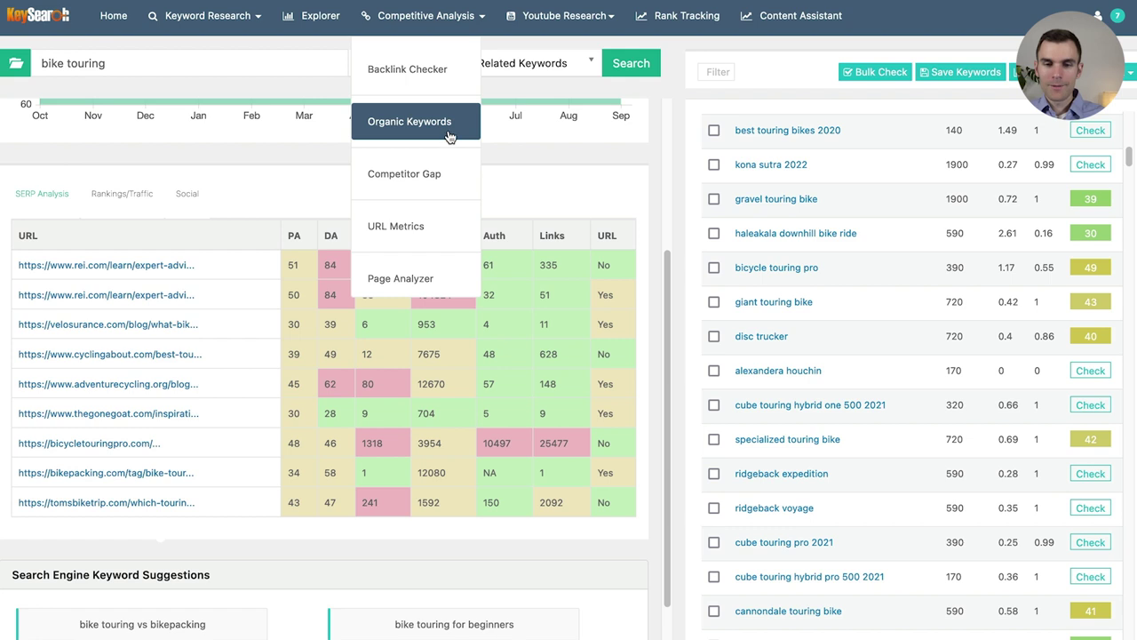
{"action": "left_click", "coordinate": [395, 133]}
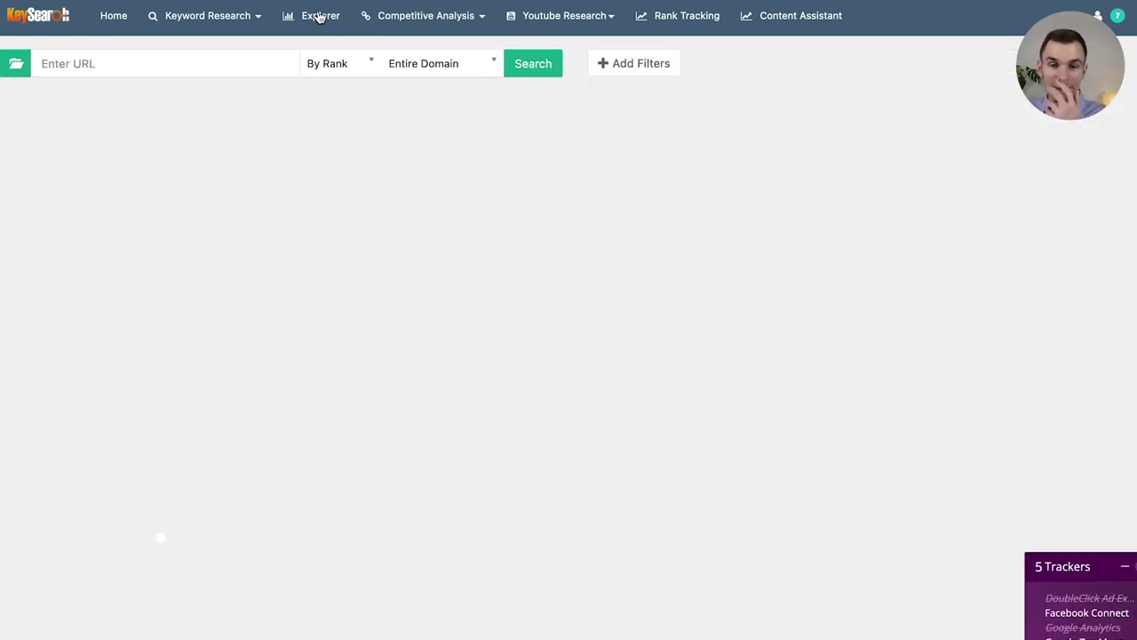
{"action": "left_click", "coordinate": [444, 18]}
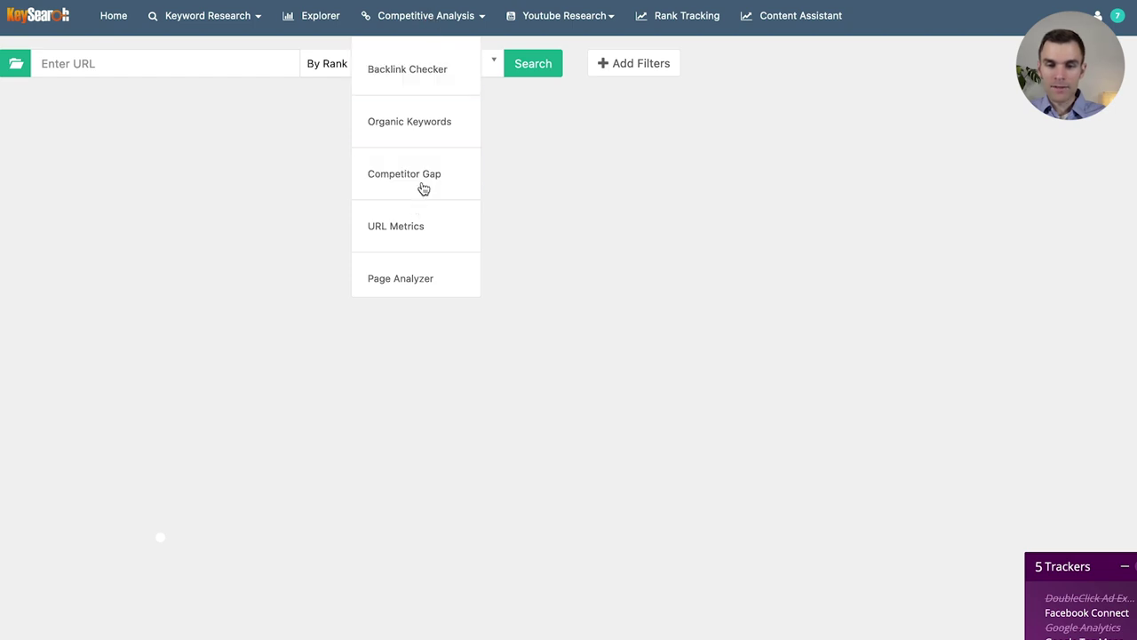
{"action": "left_click", "coordinate": [169, 59]}
{"action": "type", "text": "https://bikepacking.com/"}
{"action": "key", "text": "BackSpace"}
{"action": "left_click", "coordinate": [290, 181]}
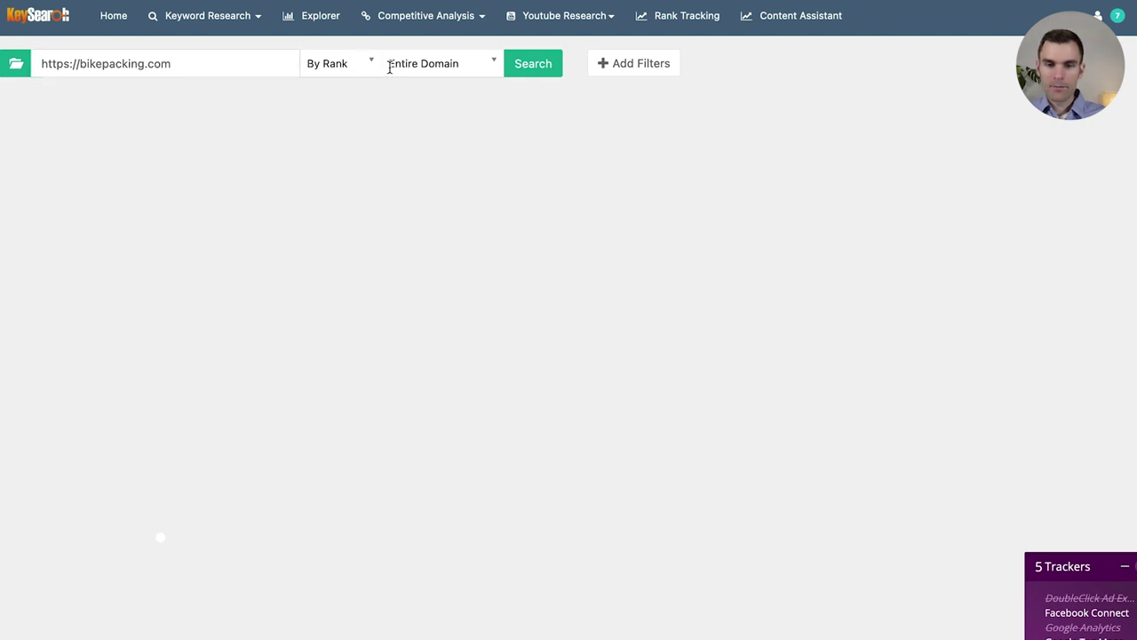
{"action": "left_click_drag", "start_coordinate": [81, 62], "coordinate": [41, 64]}
{"action": "key", "text": "BackSpace"}
{"action": "left_click", "coordinate": [186, 74]}
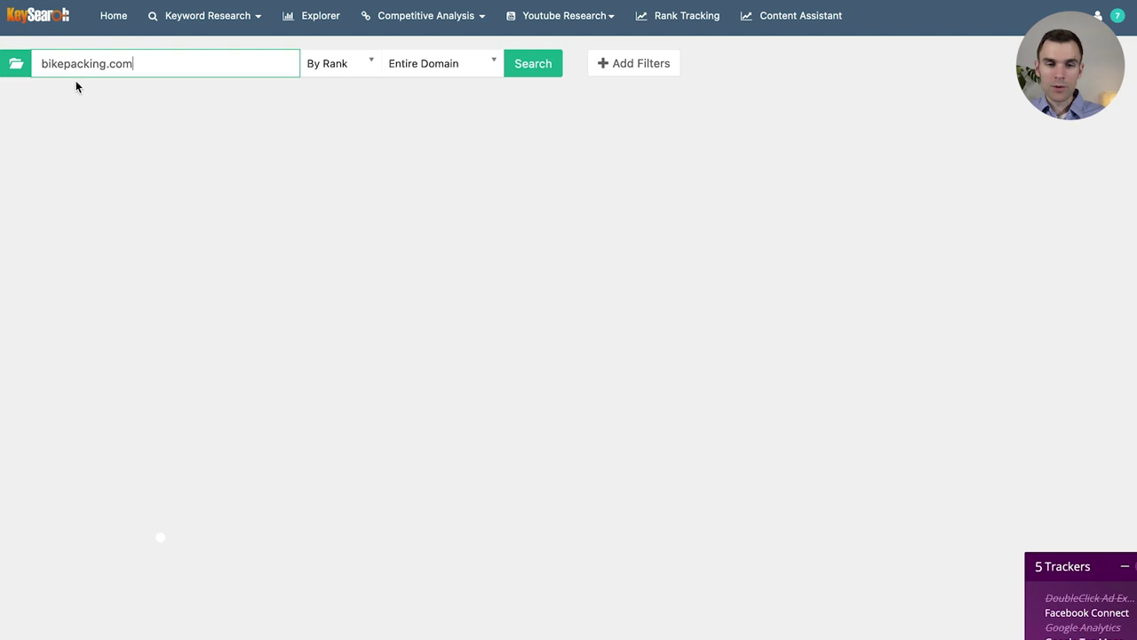
{"action": "left_click", "coordinate": [551, 66]}
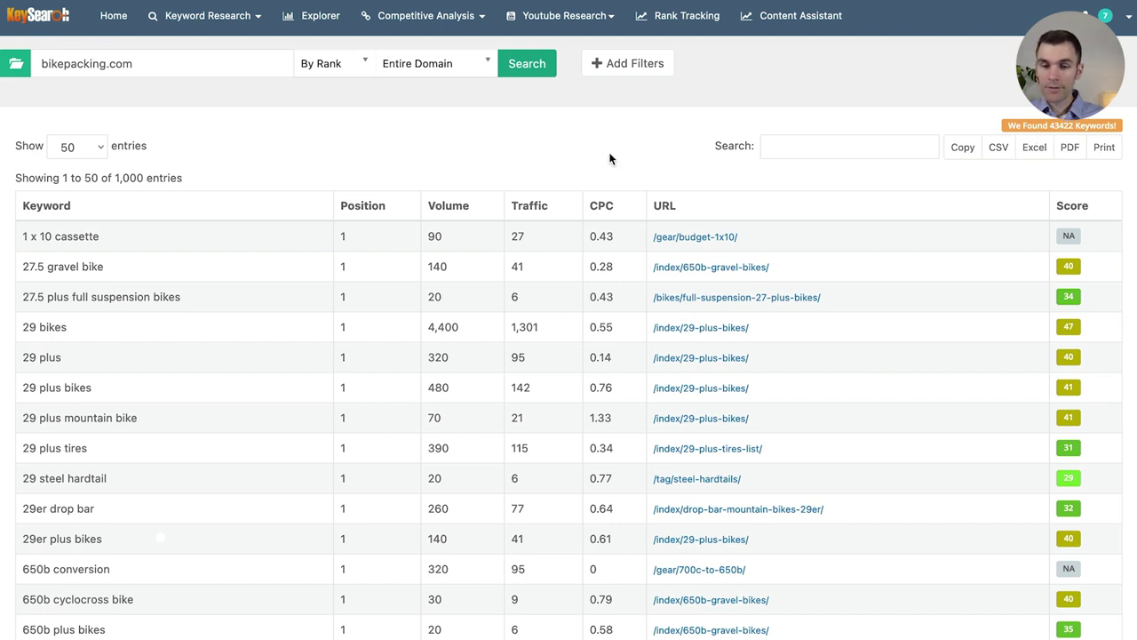
Sort bikepacking.com's organic keywords by traffic, highest first, and review the URLs and scores of the leading entries.
{"action": "left_click", "coordinate": [544, 212]}
{"action": "left_click", "coordinate": [547, 203]}
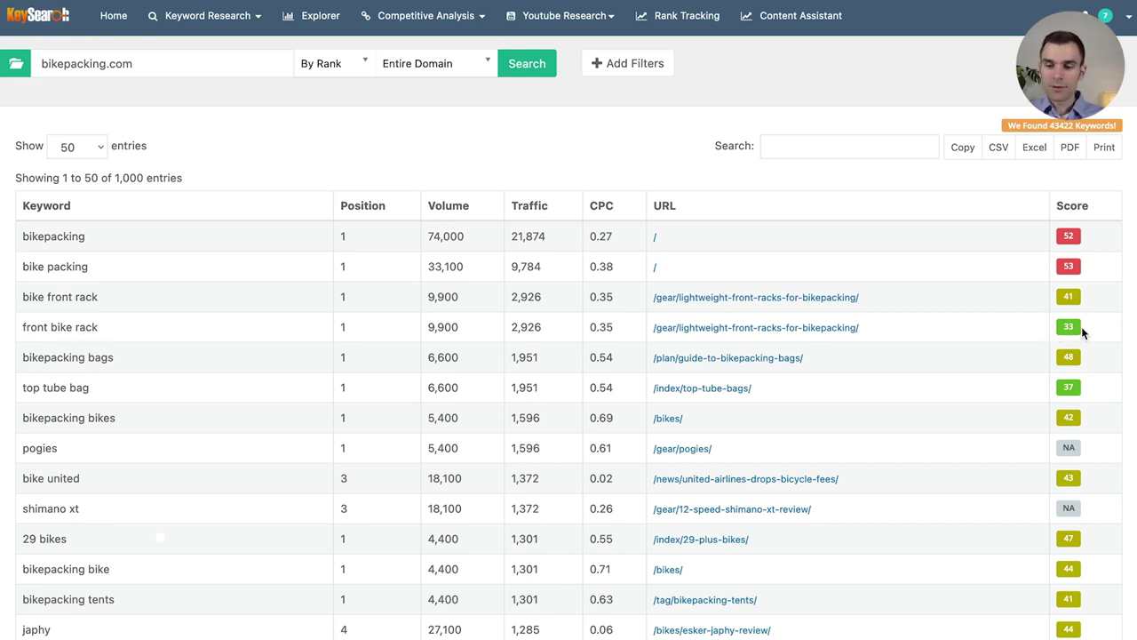
{"action": "scroll", "coordinate": [1044, 372], "scroll_direction": "down", "scroll_amount": 1}
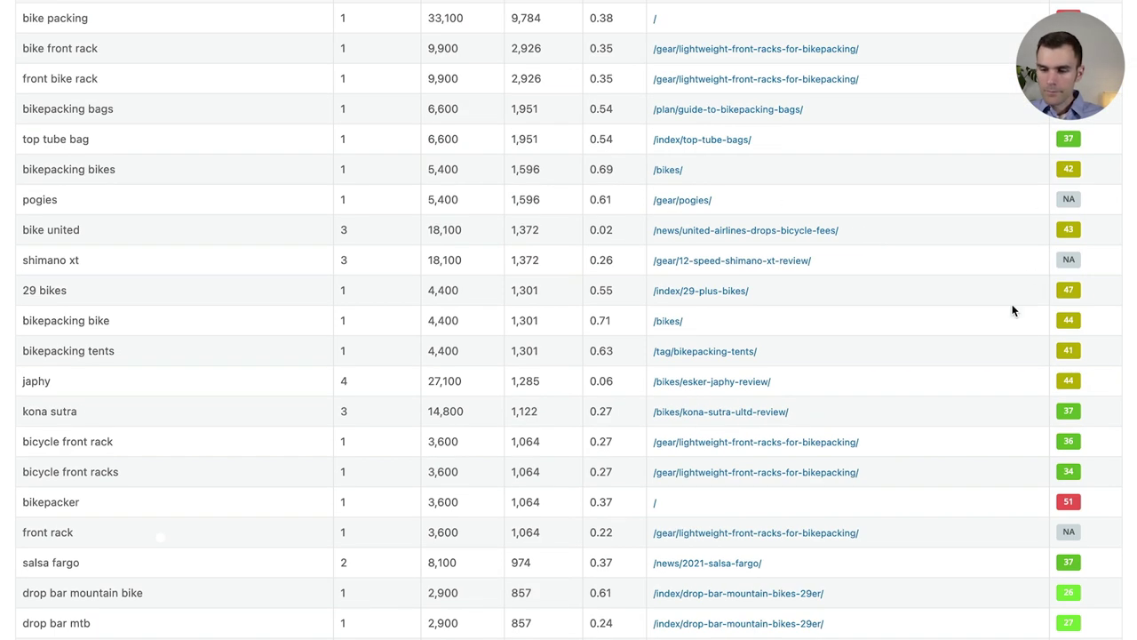
{"action": "scroll", "coordinate": [553, 334], "scroll_direction": "down", "scroll_amount": 3}
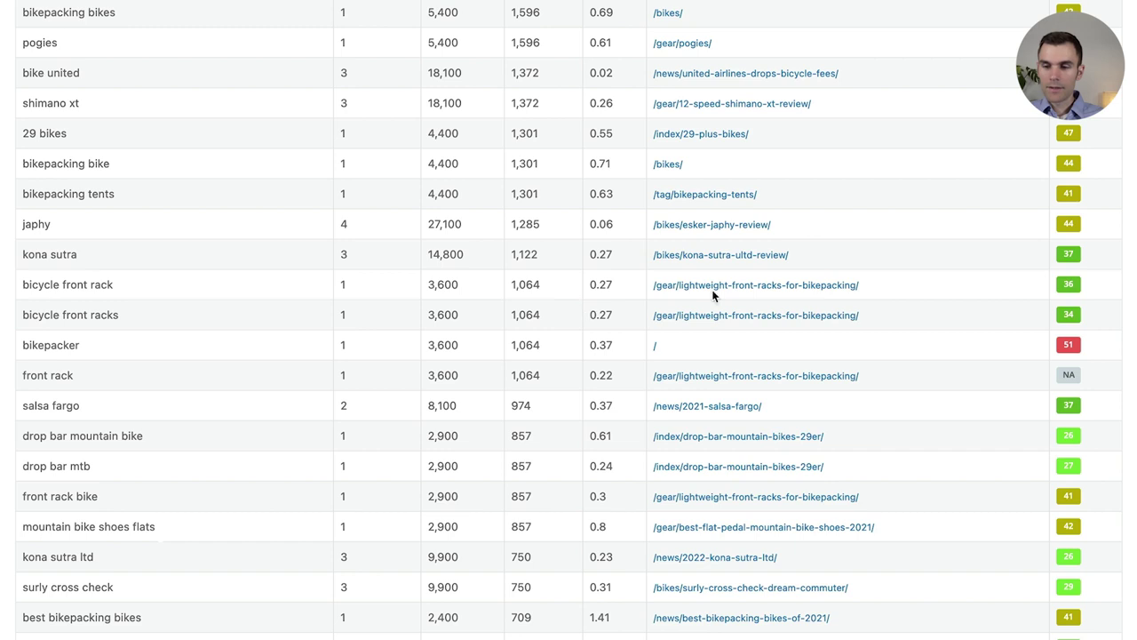
{"action": "scroll", "coordinate": [835, 484], "scroll_direction": "down", "scroll_amount": 1}
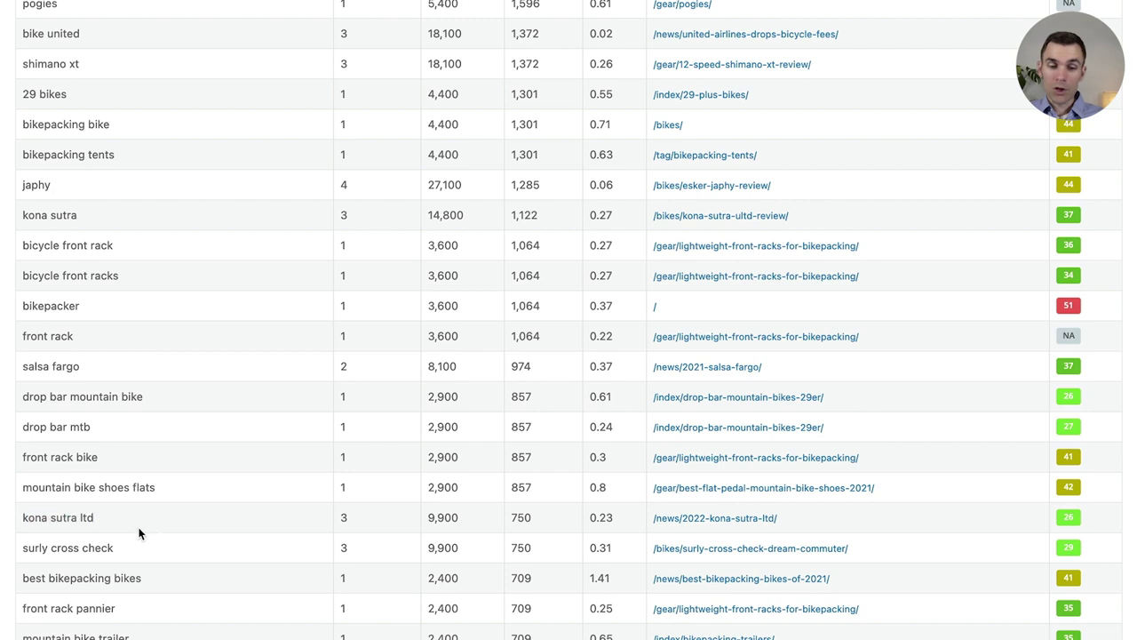
Examine the "surly cross check" keyword and the lower-traffic keywords below it, comparing their volumes and competition scores.
{"action": "triple_click", "coordinate": [62, 547]}
{"action": "left_click", "coordinate": [134, 553]}
{"action": "scroll", "coordinate": [131, 549], "scroll_direction": "down", "scroll_amount": 4}
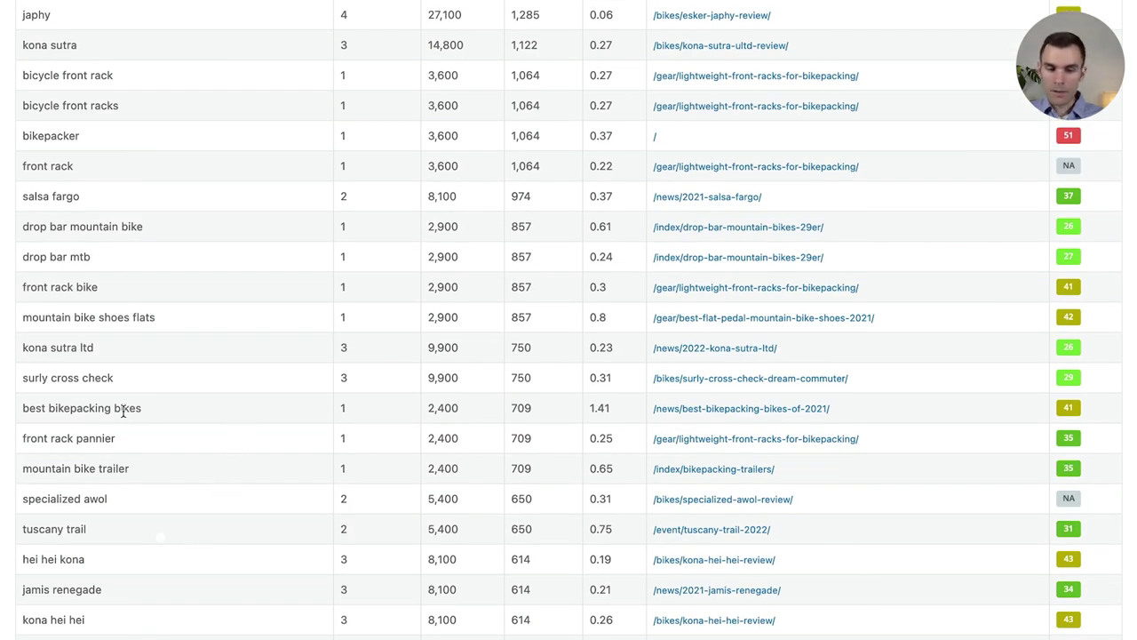
{"action": "scroll", "coordinate": [533, 423], "scroll_direction": "down", "scroll_amount": 1}
{"action": "scroll", "coordinate": [533, 423], "scroll_direction": "down", "scroll_amount": 5}
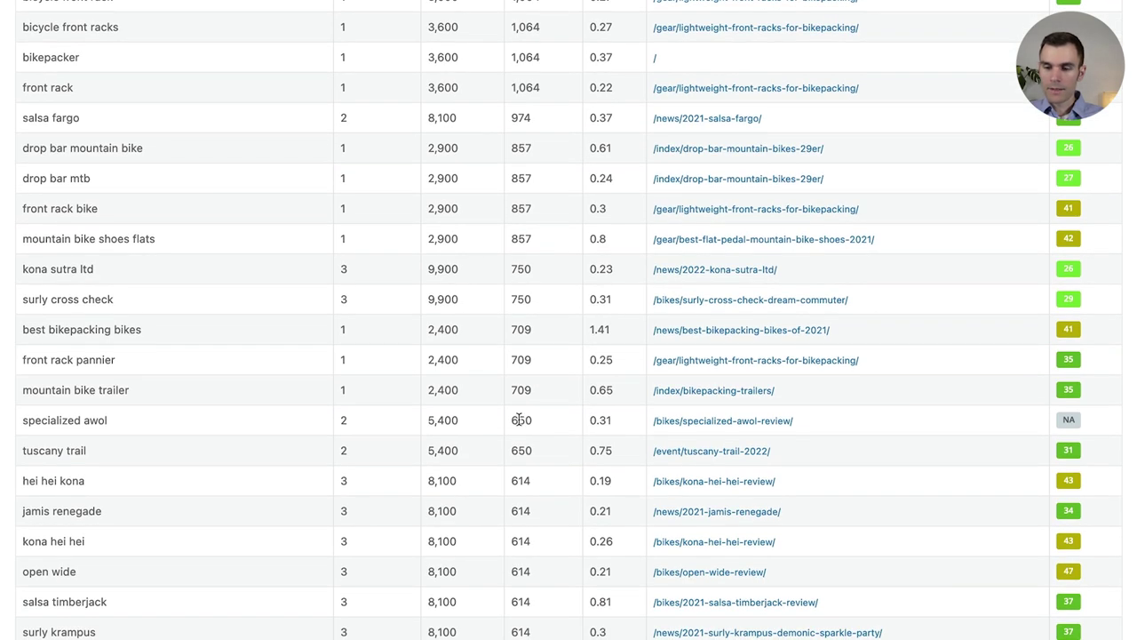
{"action": "scroll", "coordinate": [697, 411], "scroll_direction": "down", "scroll_amount": 4}
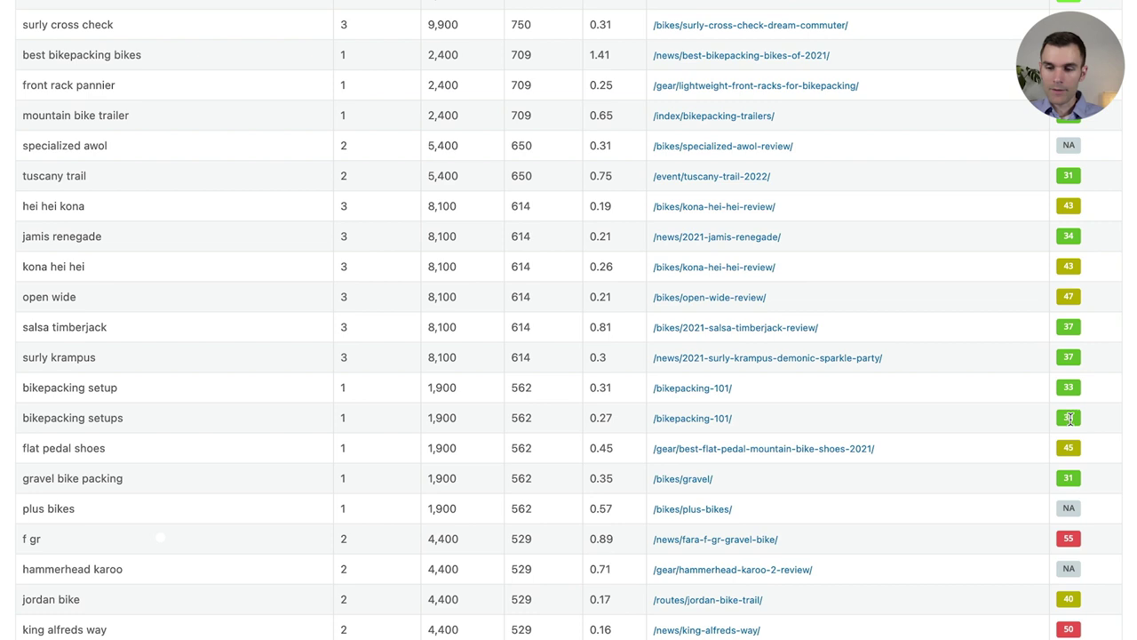
{"action": "scroll", "coordinate": [443, 351], "scroll_direction": "down", "scroll_amount": 1}
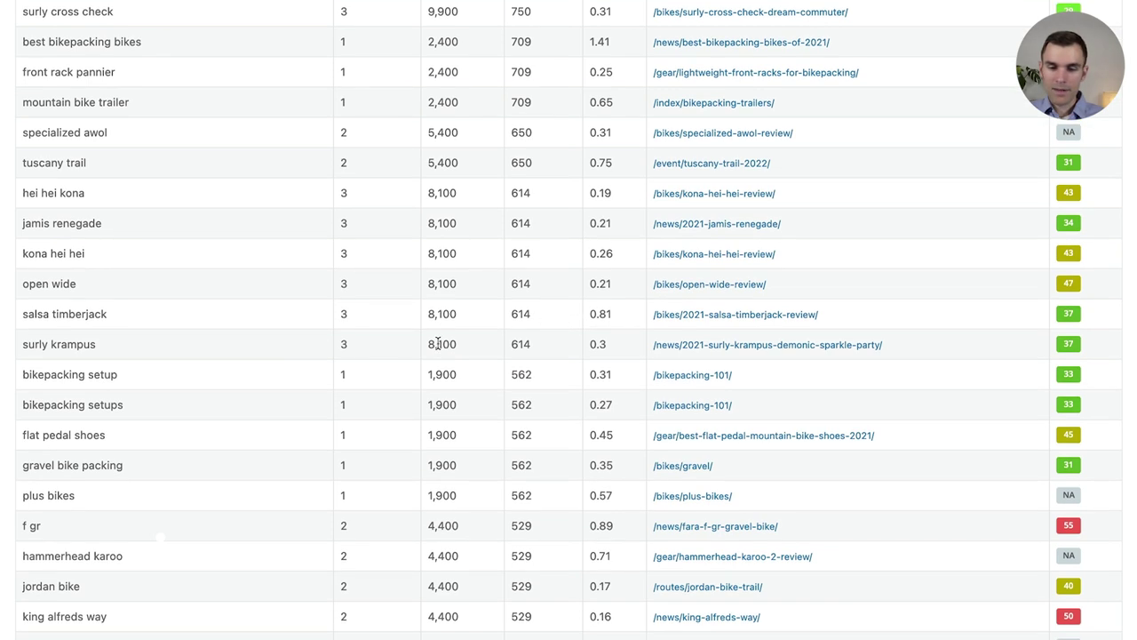
{"action": "scroll", "coordinate": [462, 330], "scroll_direction": "down", "scroll_amount": 2}
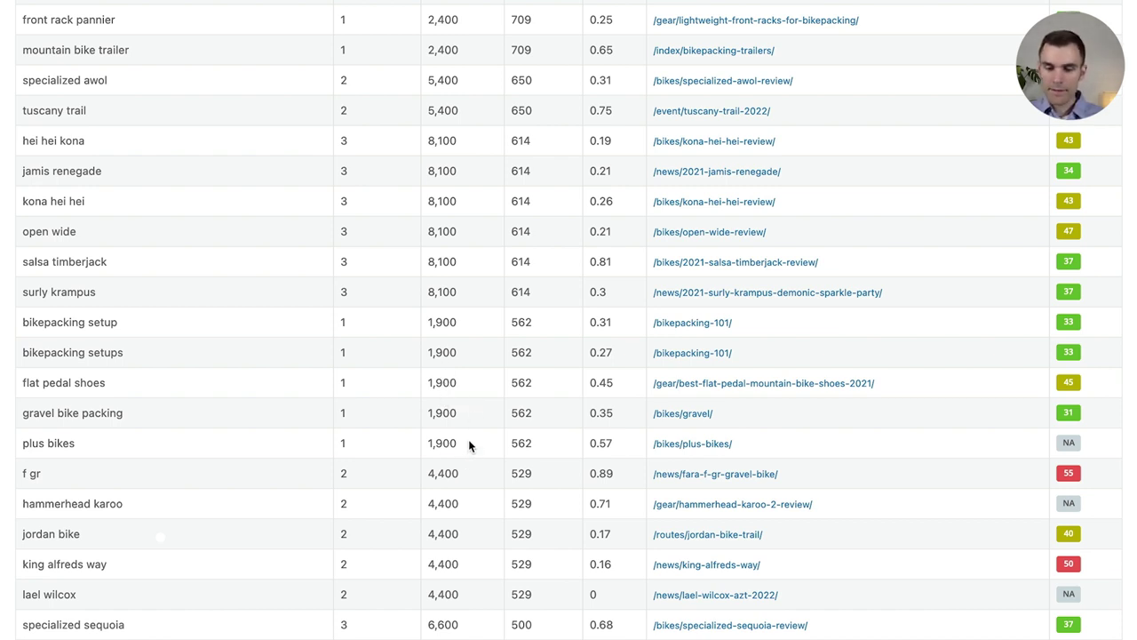
{"action": "scroll", "coordinate": [524, 403], "scroll_direction": "up", "scroll_amount": 10}
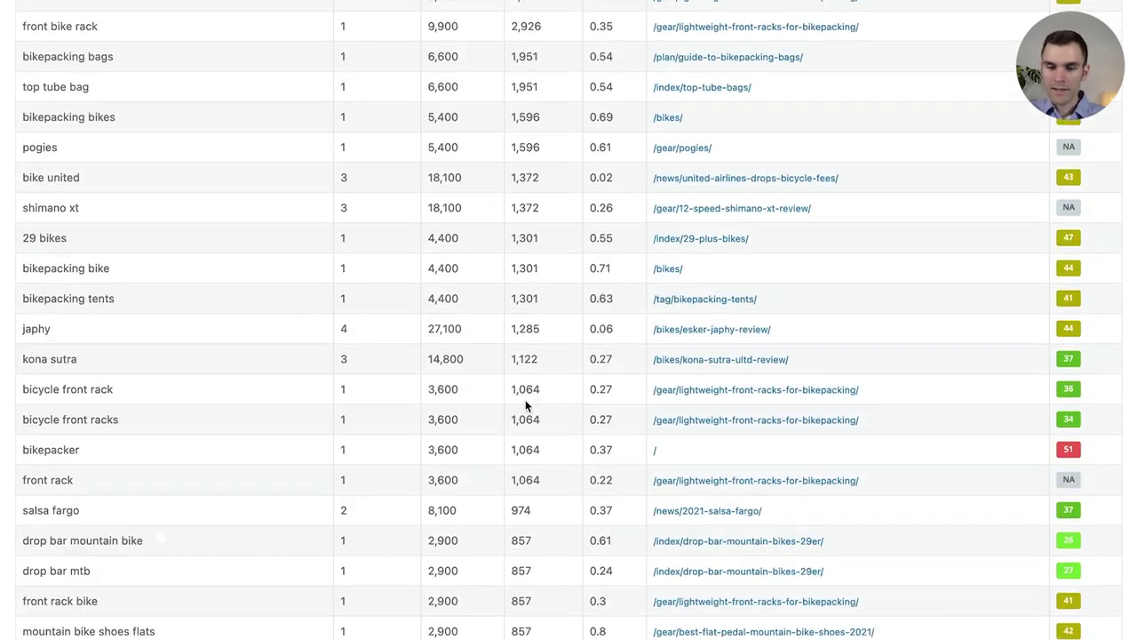
{"action": "scroll", "coordinate": [581, 364], "scroll_direction": "up", "scroll_amount": 4}
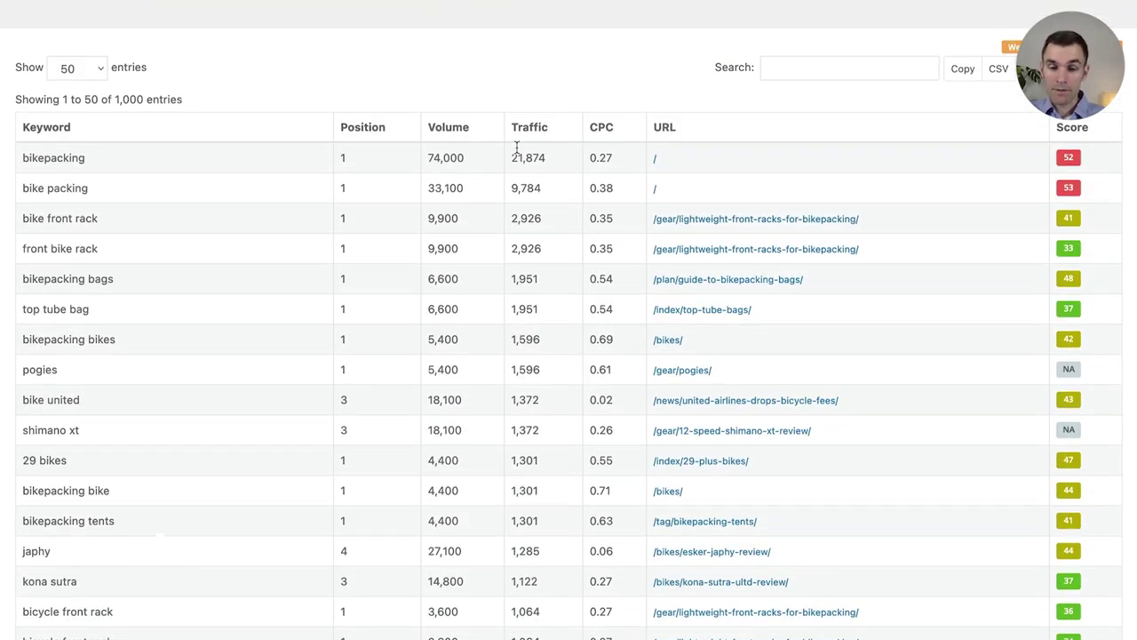
Find the "salsa timberjack" keyword in the list and check its ranking position and search volume against its traffic.
{"action": "scroll", "coordinate": [382, 309], "scroll_direction": "down", "scroll_amount": 5}
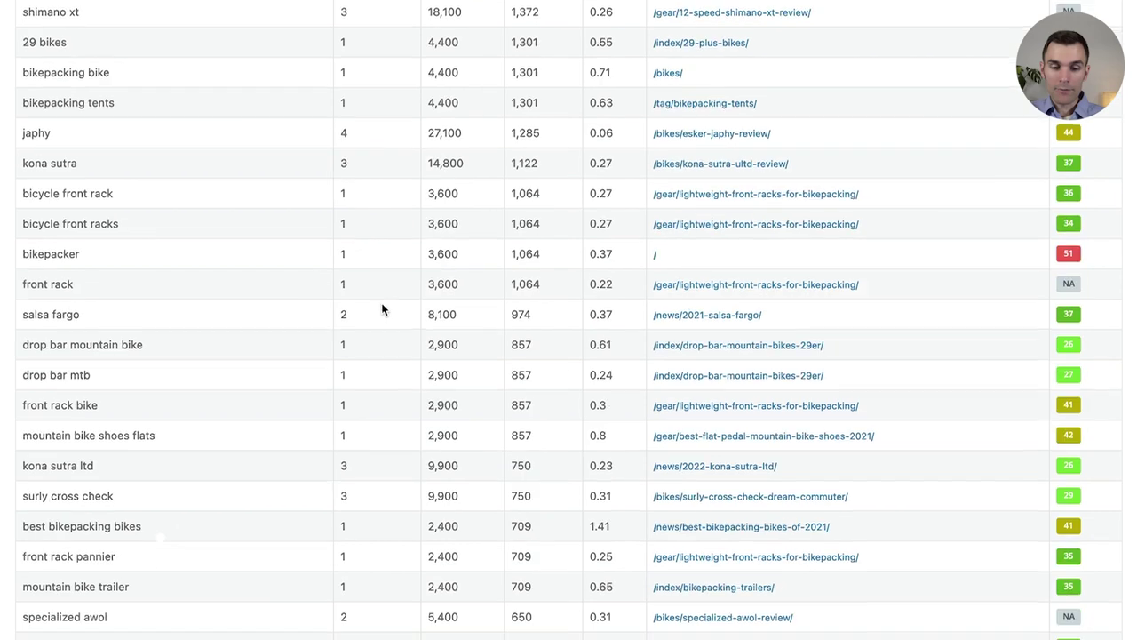
{"action": "scroll", "coordinate": [364, 426], "scroll_direction": "down", "scroll_amount": 3}
{"action": "scroll", "coordinate": [382, 498], "scroll_direction": "down", "scroll_amount": 3}
{"action": "scroll", "coordinate": [362, 515], "scroll_direction": "down", "scroll_amount": 1}
{"action": "scroll", "coordinate": [409, 266], "scroll_direction": "up", "scroll_amount": 2}
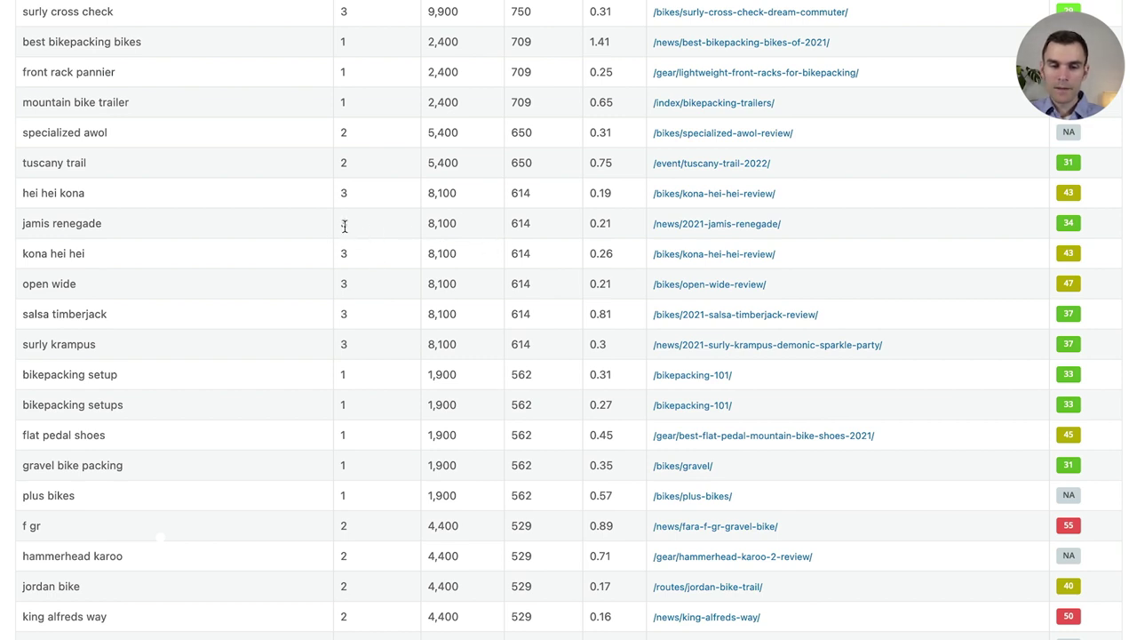
{"action": "double_click", "coordinate": [342, 317]}
{"action": "left_click_drag", "start_coordinate": [375, 318], "coordinate": [328, 320]}
{"action": "left_click", "coordinate": [344, 318]}
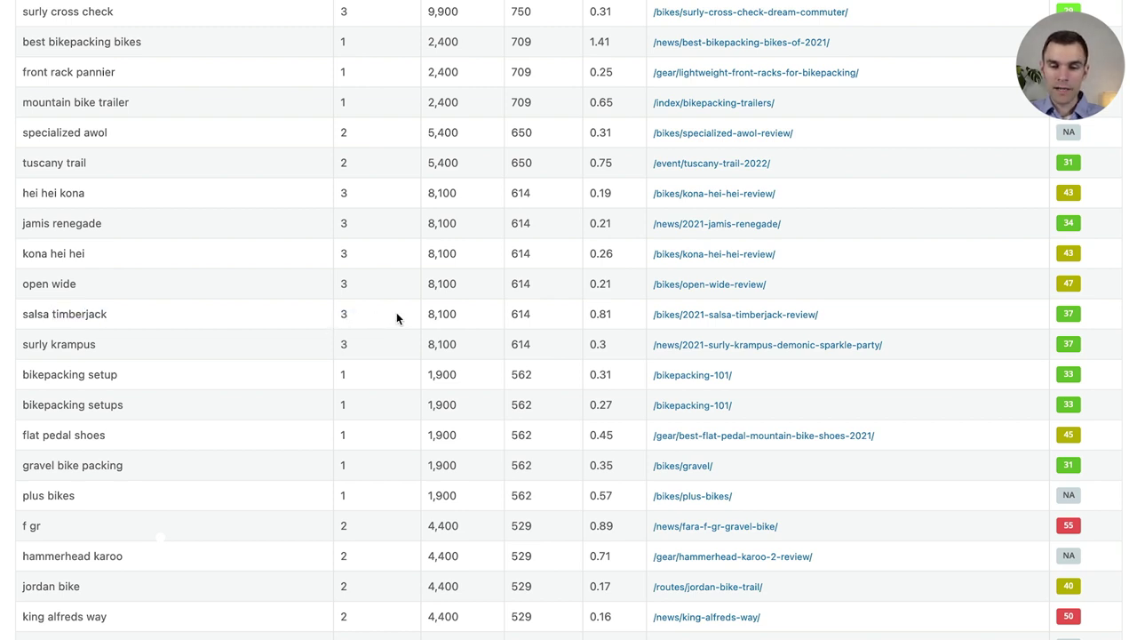
{"action": "double_click", "coordinate": [460, 317]}
{"action": "left_click", "coordinate": [487, 320]}
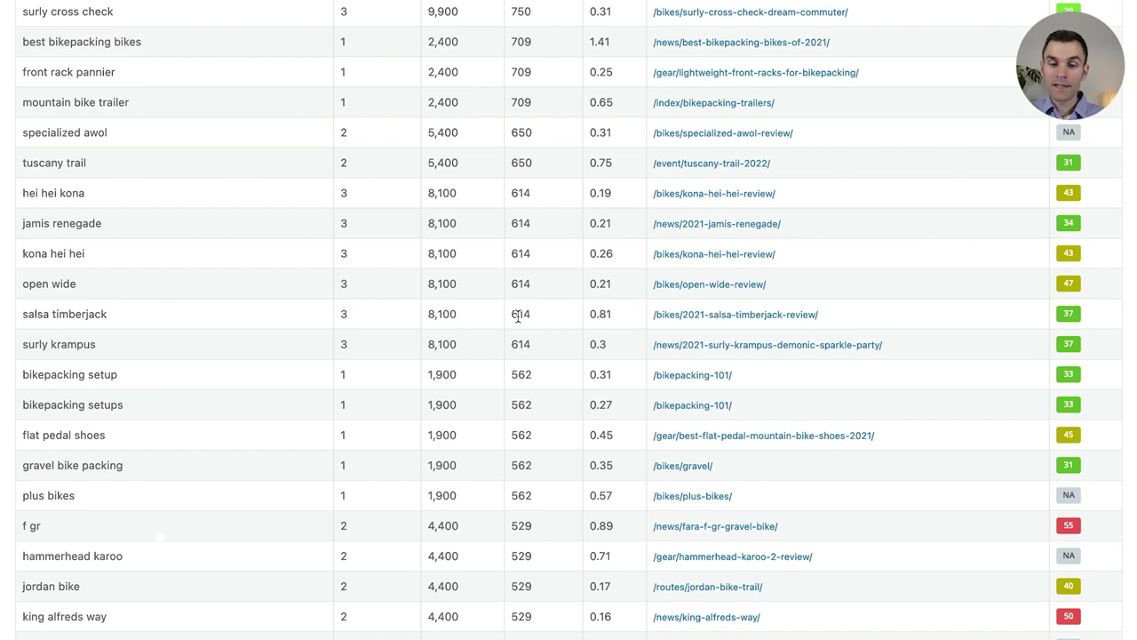
{"action": "double_click", "coordinate": [440, 314]}
{"action": "left_click", "coordinate": [430, 311]}
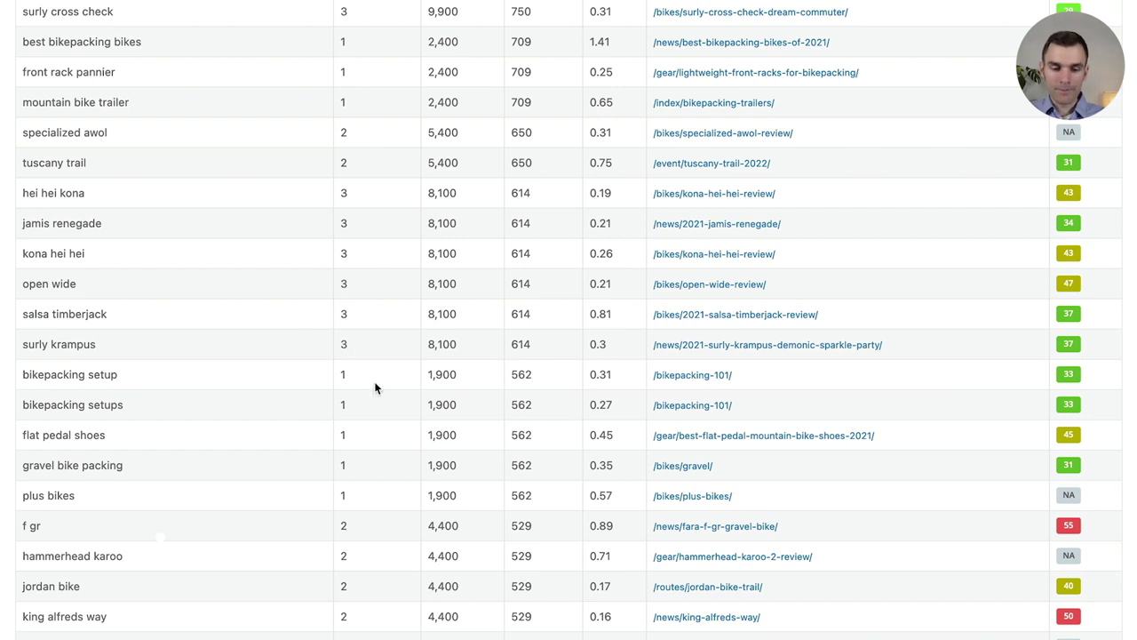
Open the second page of the organic keyword results and look over its entries from end to start.
{"action": "scroll", "coordinate": [367, 404], "scroll_direction": "down", "scroll_amount": 3}
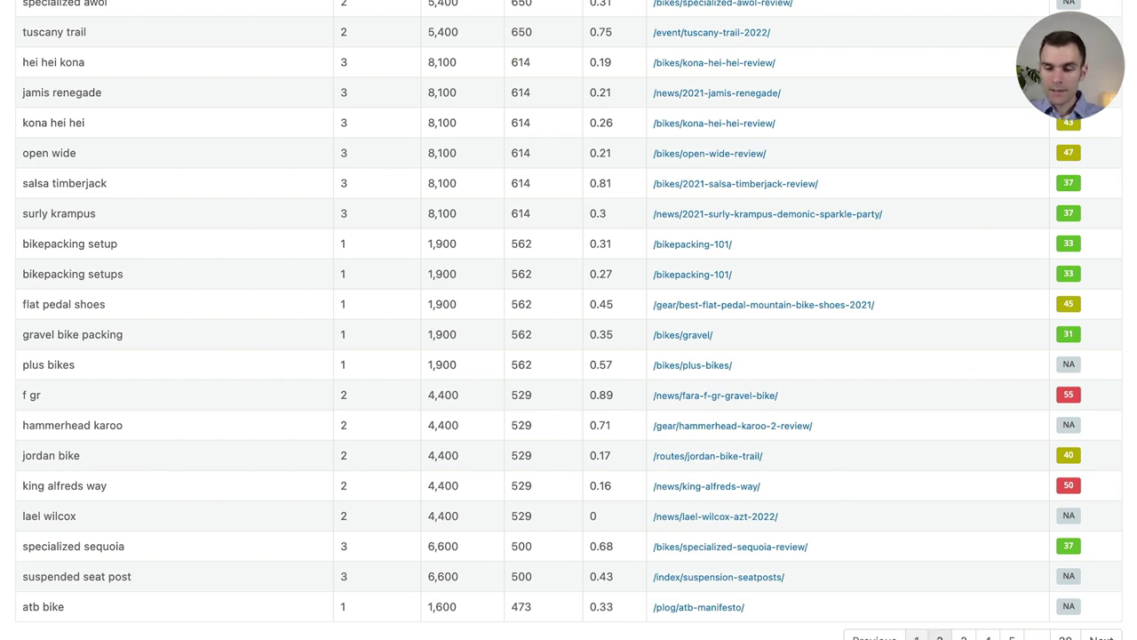
{"action": "left_click", "coordinate": [939, 636]}
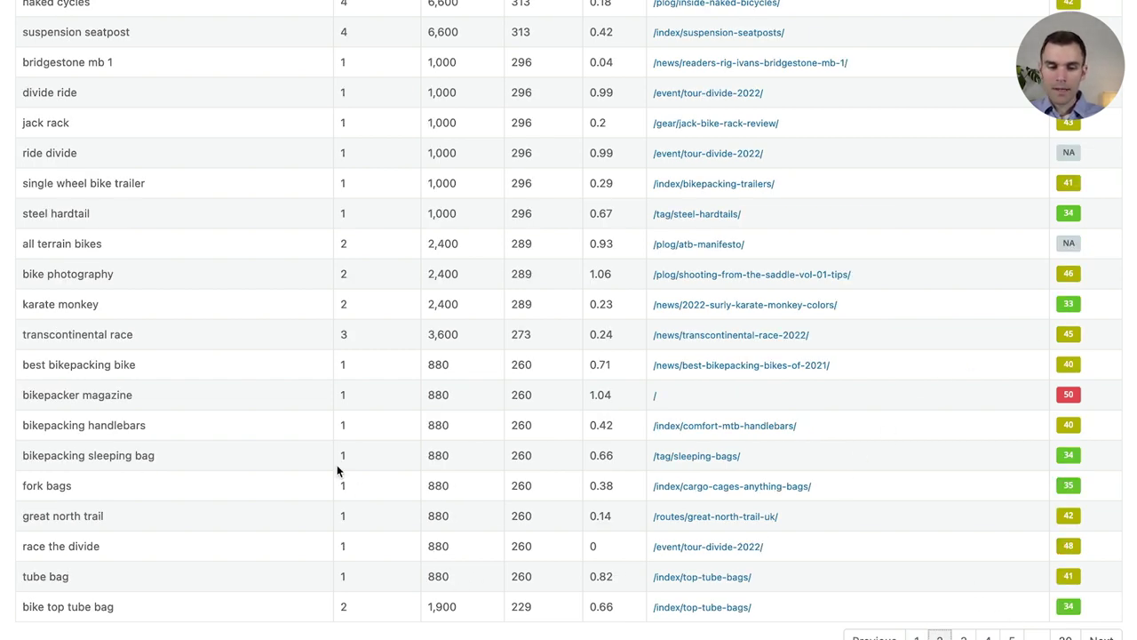
{"action": "scroll", "coordinate": [419, 440], "scroll_direction": "up", "scroll_amount": 15}
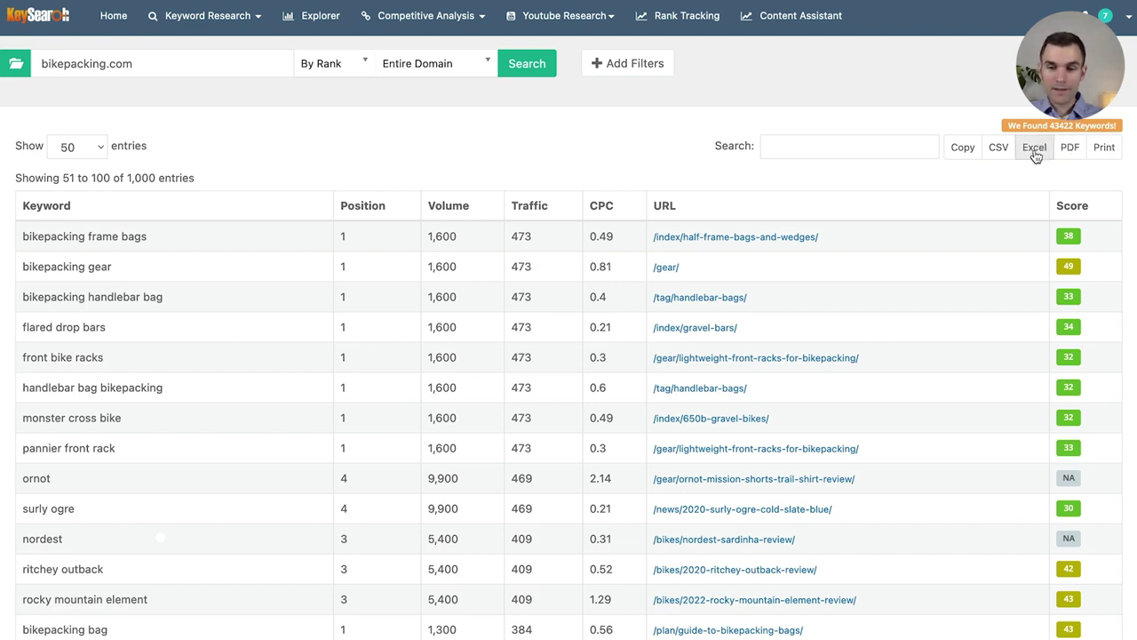
Show 100 keyword entries per page and look through the whole first page.
{"action": "left_click", "coordinate": [103, 143]}
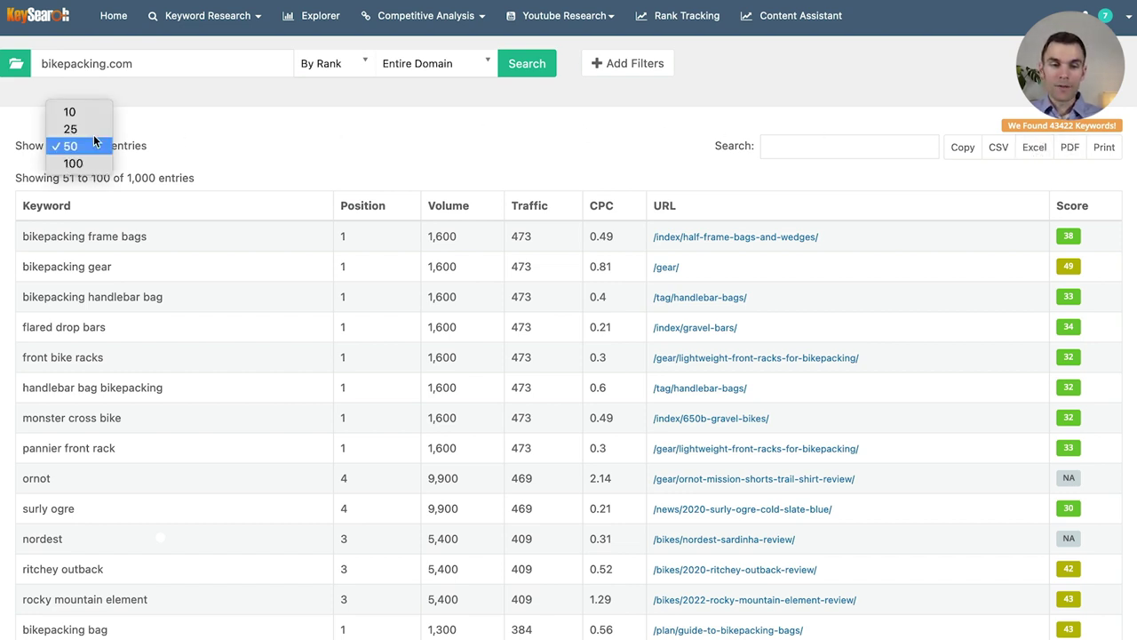
{"action": "left_click", "coordinate": [85, 163]}
{"action": "scroll", "coordinate": [406, 308], "scroll_direction": "down", "scroll_amount": 9}
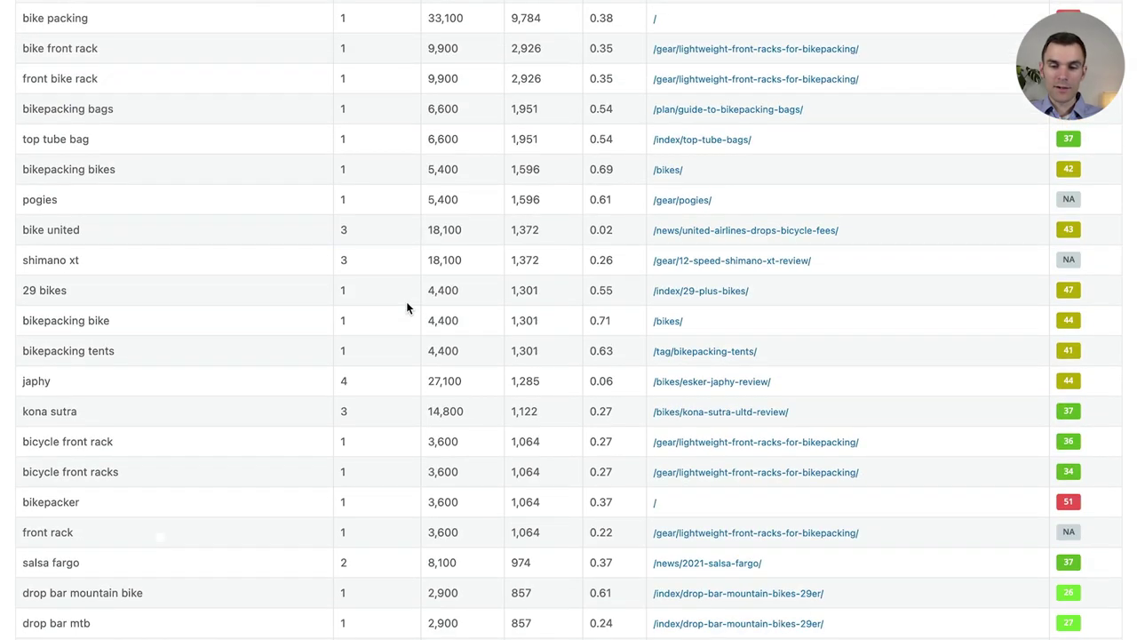
{"action": "scroll", "coordinate": [406, 307], "scroll_direction": "down", "scroll_amount": 20}
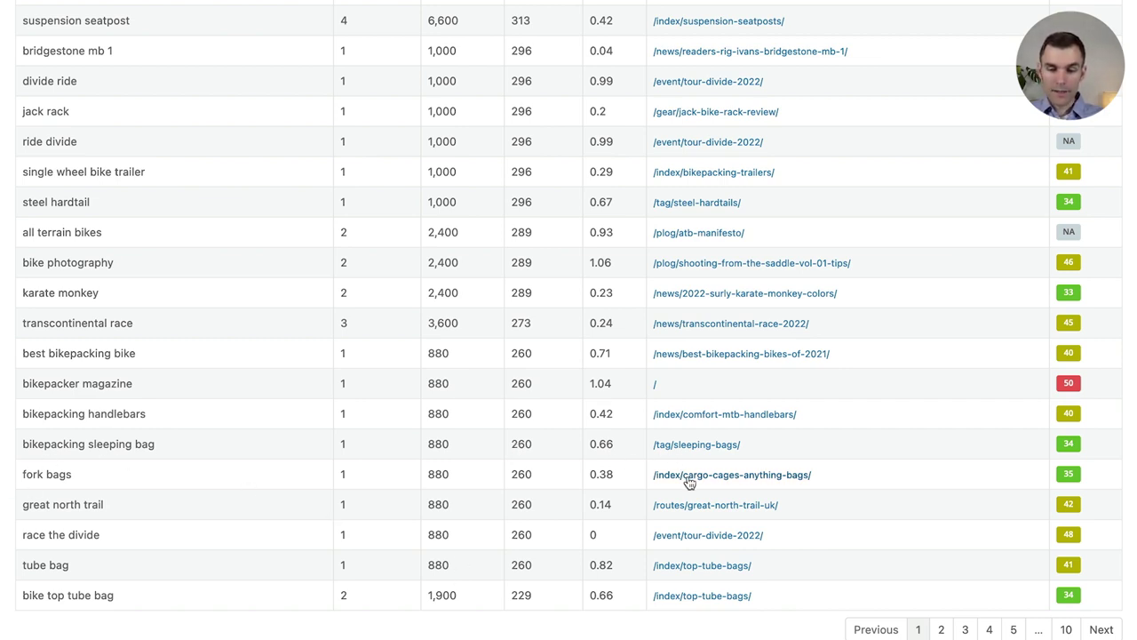
Open page 2 of the 100-entry keyword list and look over its first and last entries.
{"action": "left_click", "coordinate": [941, 629]}
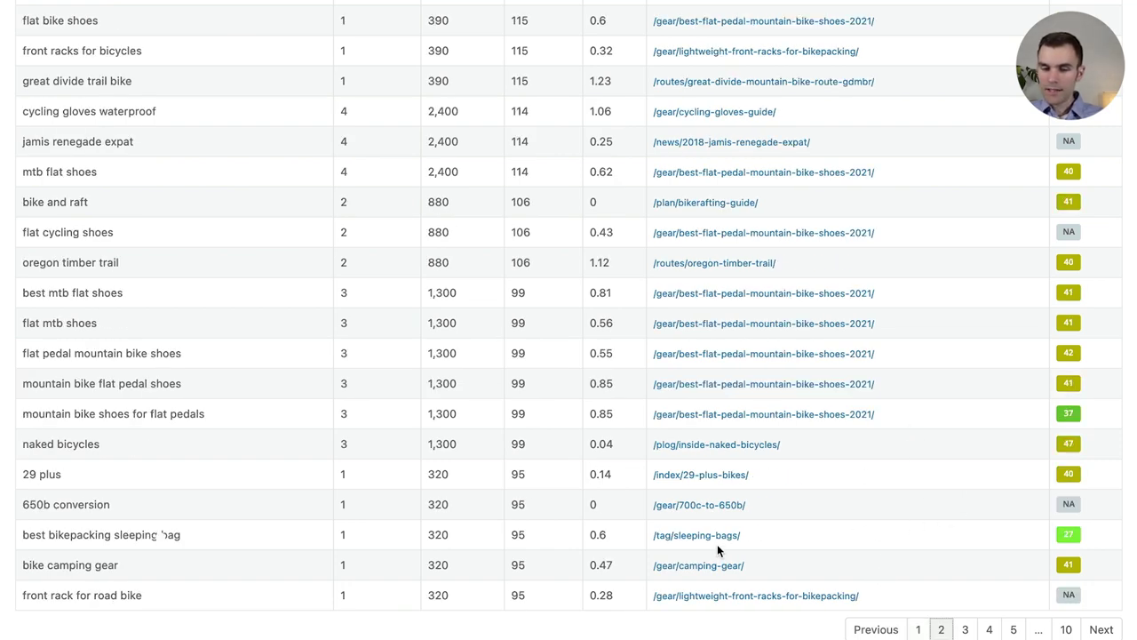
{"action": "scroll", "coordinate": [902, 469], "scroll_direction": "up", "scroll_amount": 20}
{"action": "scroll", "coordinate": [889, 489], "scroll_direction": "up", "scroll_amount": 15}
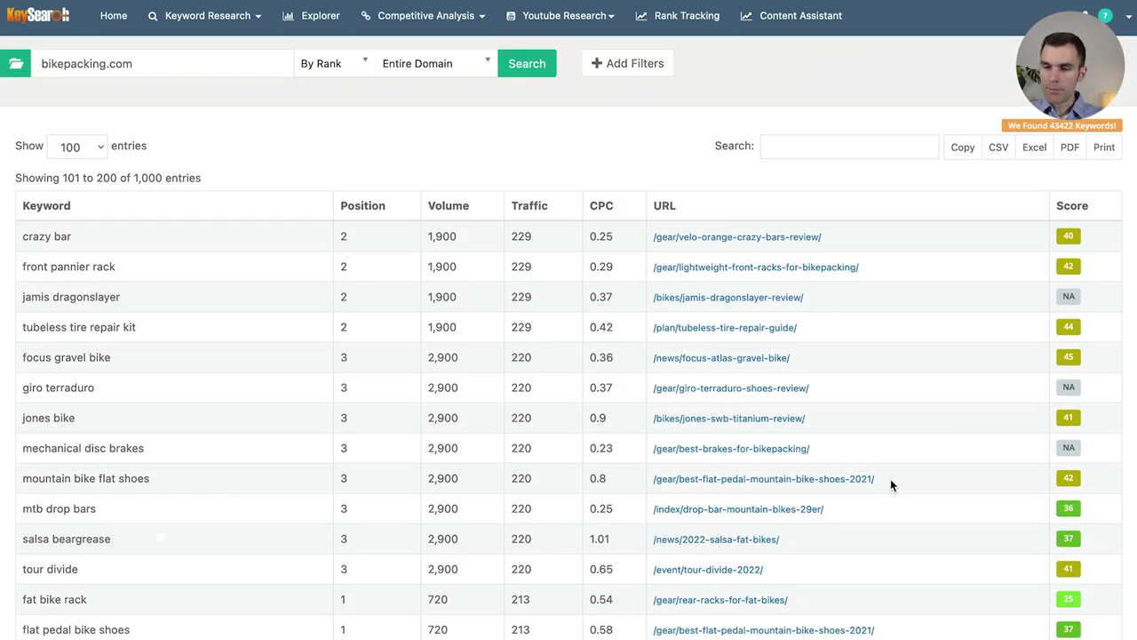
{"action": "scroll", "coordinate": [891, 484], "scroll_direction": "down", "scroll_amount": 20}
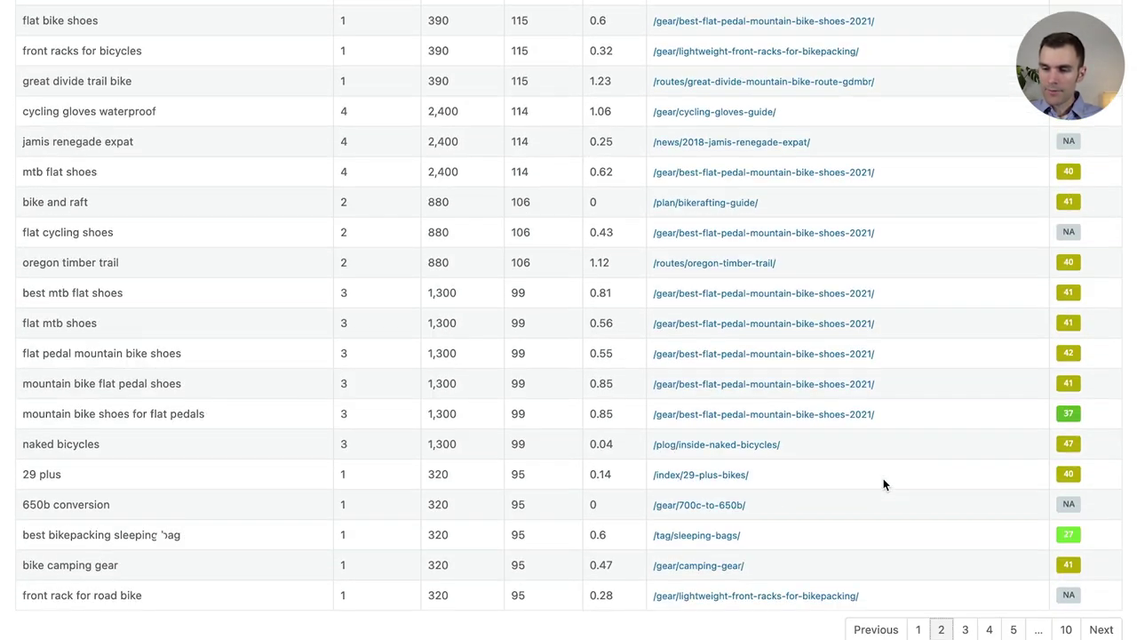
Open page 3 of the keyword list and examine its lower-volume keywords and their competition scores.
{"action": "left_click", "coordinate": [965, 629]}
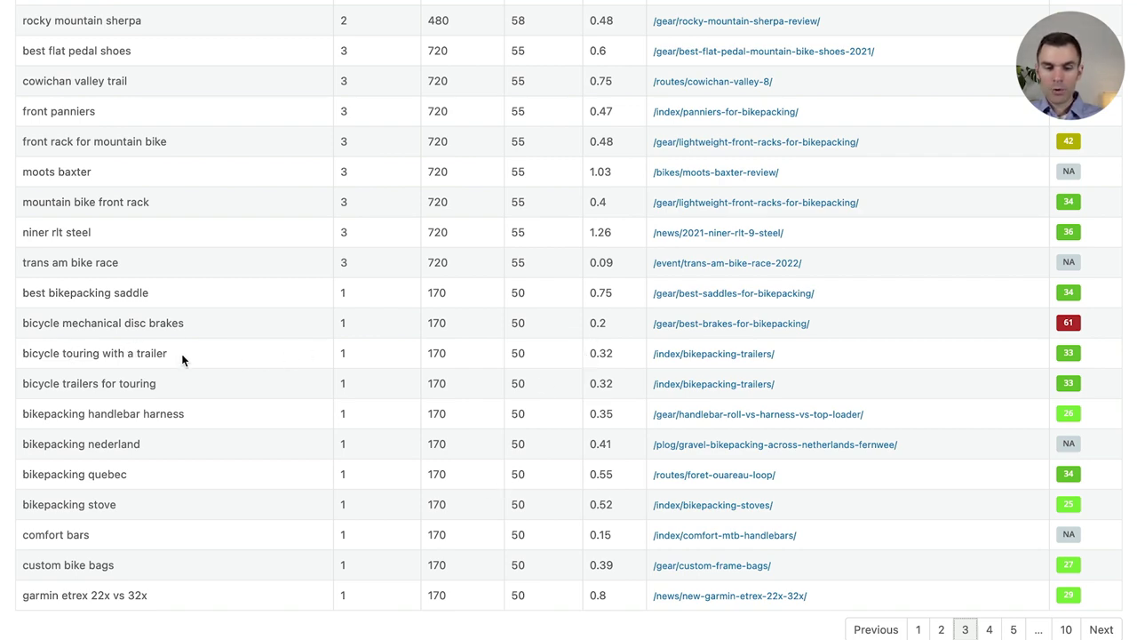
{"action": "scroll", "coordinate": [467, 359], "scroll_direction": "up", "scroll_amount": 10}
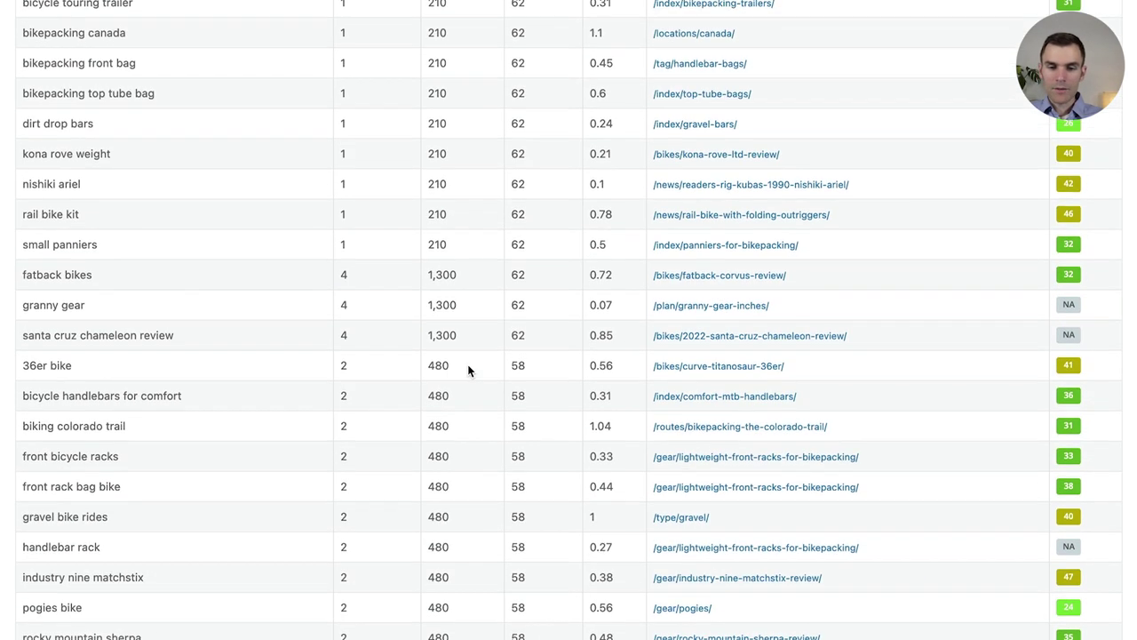
{"action": "scroll", "coordinate": [459, 416], "scroll_direction": "down", "scroll_amount": 2}
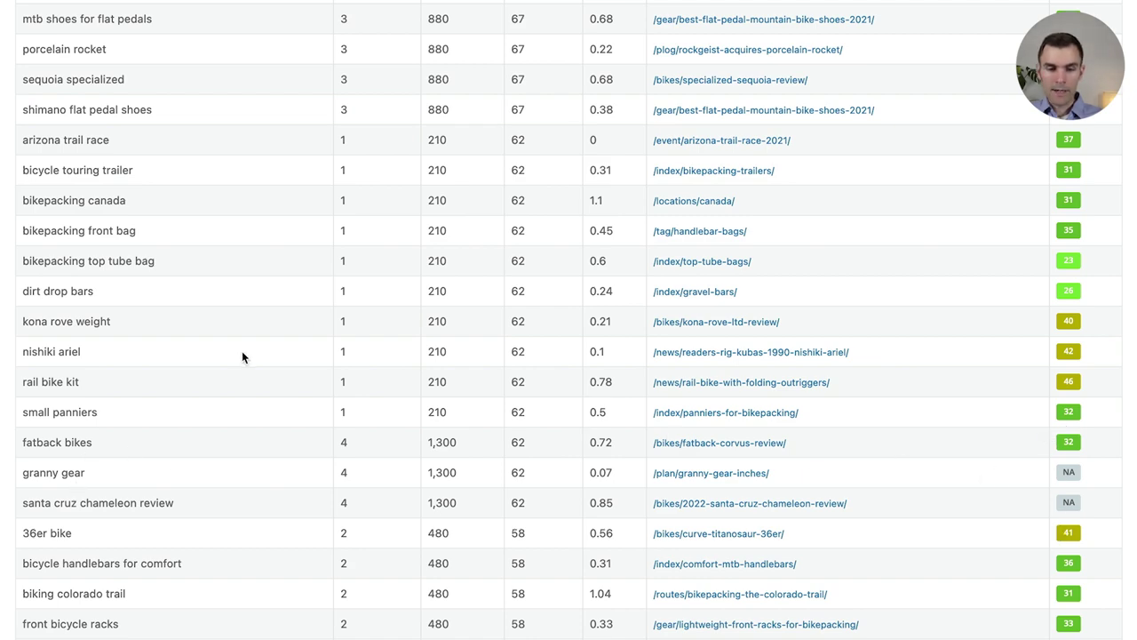
{"action": "scroll", "coordinate": [498, 350], "scroll_direction": "up", "scroll_amount": 5}
{"action": "scroll", "coordinate": [444, 295], "scroll_direction": "up", "scroll_amount": 9}
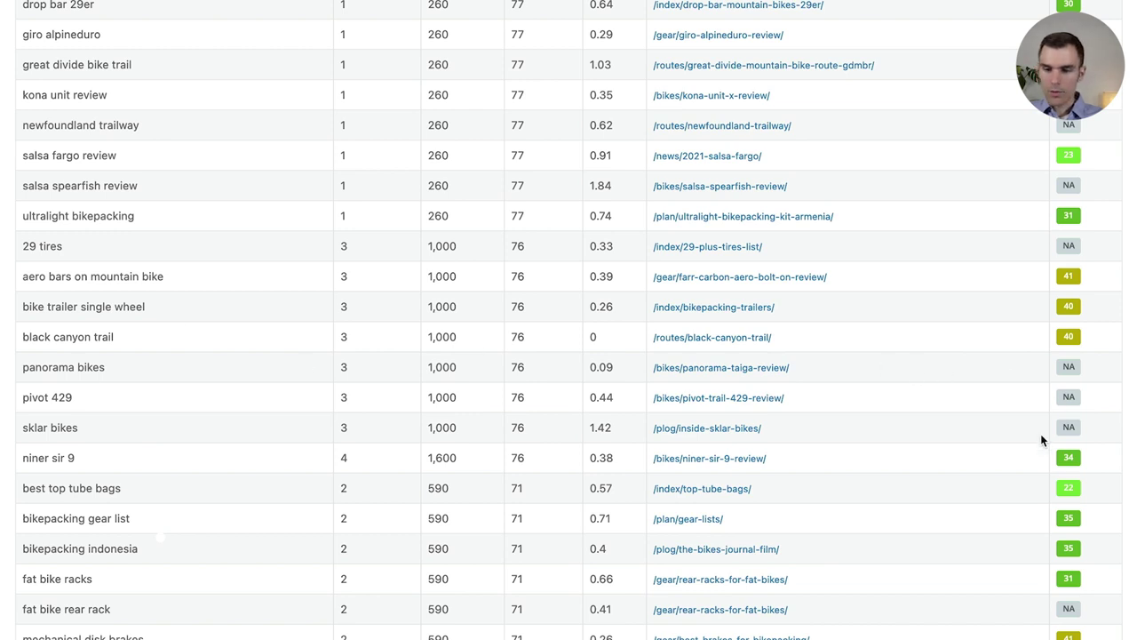
{"action": "scroll", "coordinate": [416, 426], "scroll_direction": "up", "scroll_amount": 5}
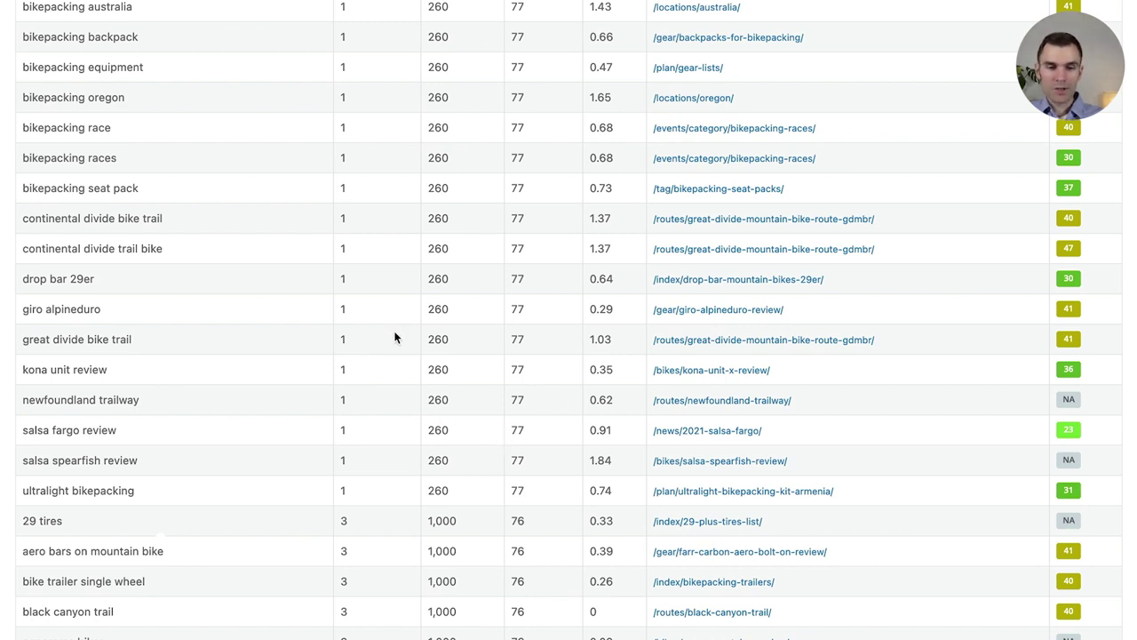
{"action": "scroll", "coordinate": [395, 338], "scroll_direction": "up", "scroll_amount": 2}
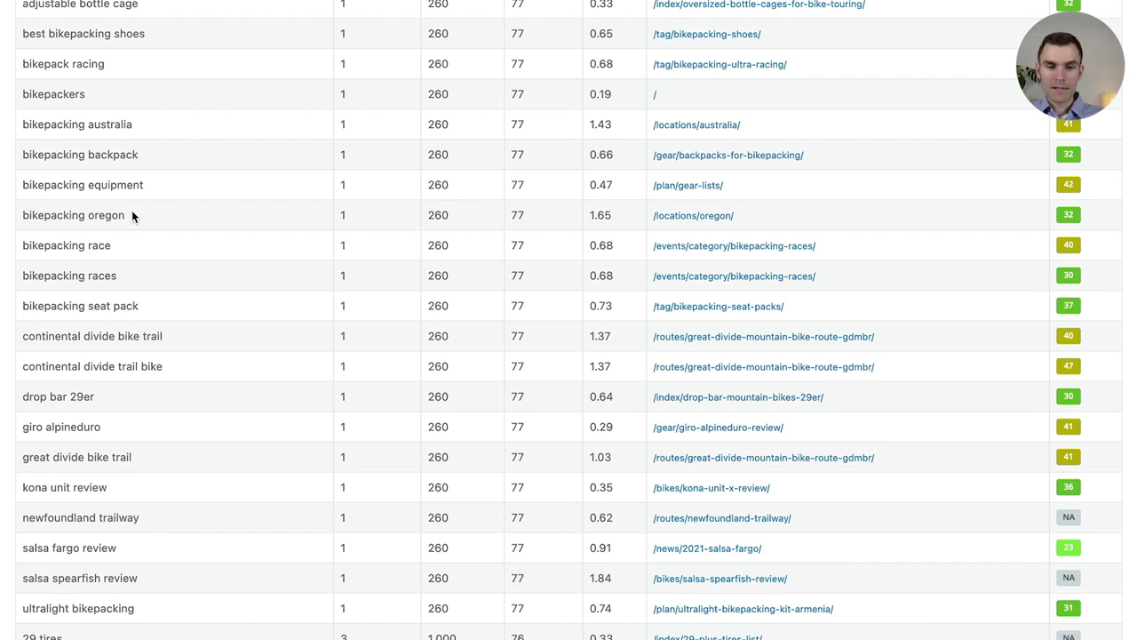
Check the "bikepacking oregon" keyword's search volume and competition score, and look at the keywords listed above it.
{"action": "left_click_drag", "start_coordinate": [132, 216], "coordinate": [20, 214]}
{"action": "left_click", "coordinate": [387, 234]}
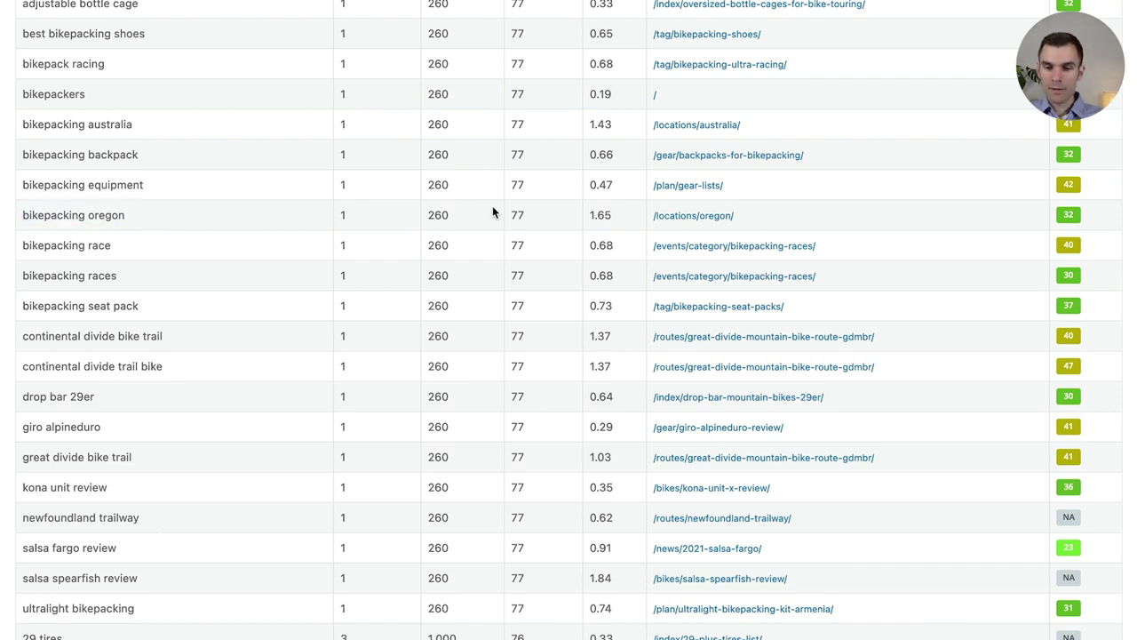
{"action": "left_click_drag", "start_coordinate": [449, 215], "coordinate": [410, 212]}
{"action": "left_click", "coordinate": [429, 213]}
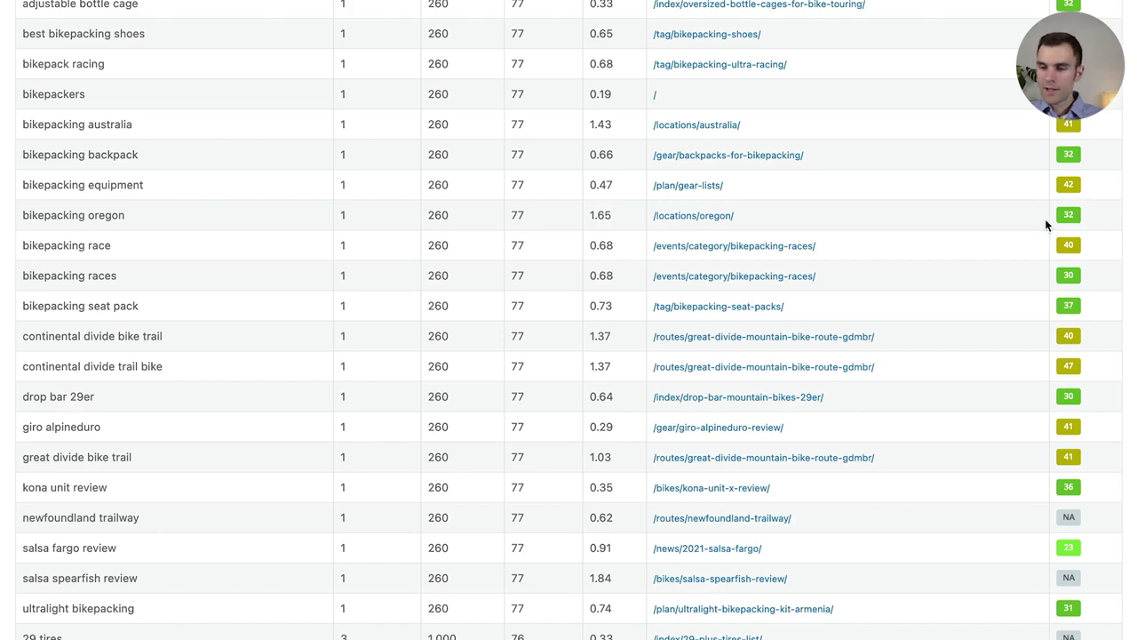
{"action": "scroll", "coordinate": [1053, 222], "scroll_direction": "up", "scroll_amount": 5}
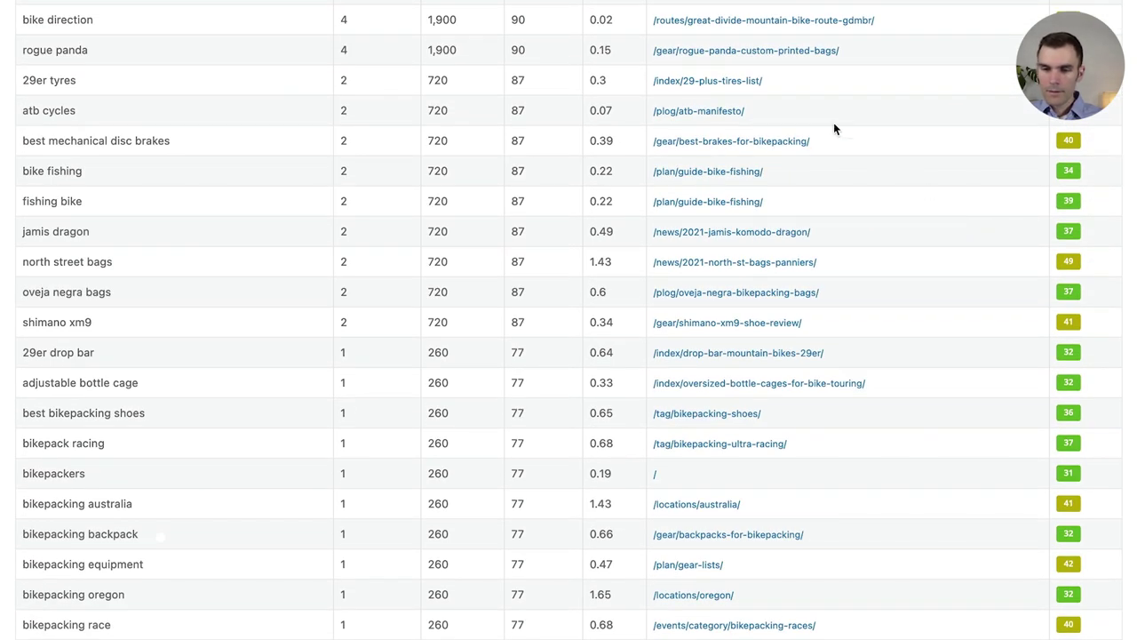
{"action": "scroll", "coordinate": [550, 183], "scroll_direction": "up", "scroll_amount": 1}
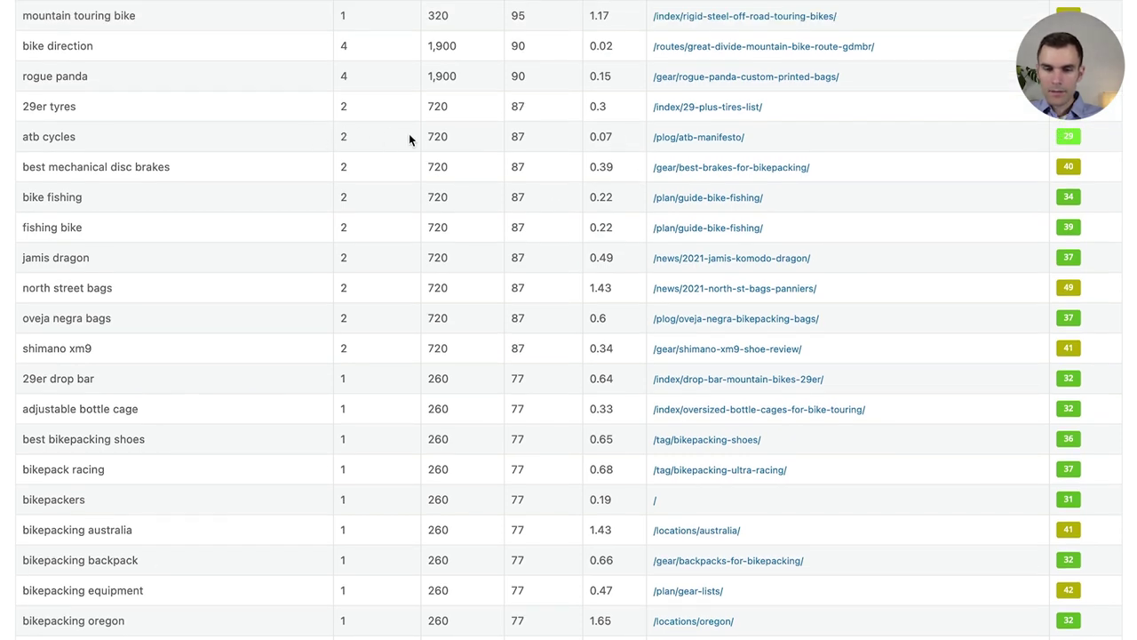
Look through the remaining keywords on page 3 of the list and their competition scores, down to the final entries.
{"action": "scroll", "coordinate": [597, 145], "scroll_direction": "up", "scroll_amount": 5}
{"action": "scroll", "coordinate": [533, 359], "scroll_direction": "down", "scroll_amount": 4}
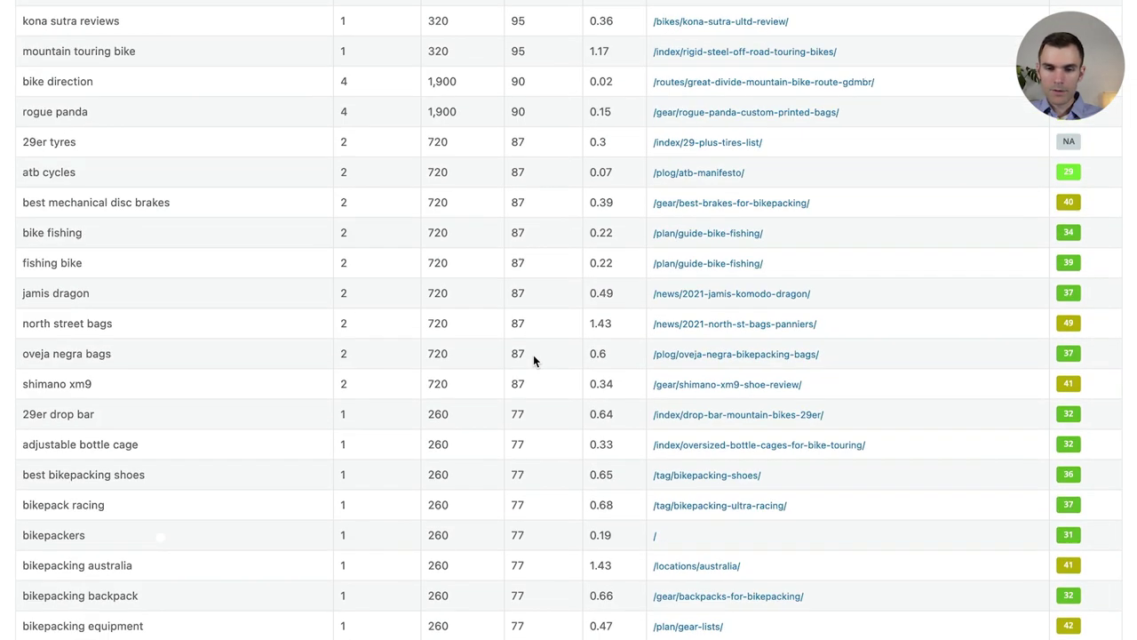
{"action": "scroll", "coordinate": [533, 354], "scroll_direction": "up", "scroll_amount": 3}
{"action": "scroll", "coordinate": [489, 439], "scroll_direction": "down", "scroll_amount": 9}
{"action": "scroll", "coordinate": [504, 392], "scroll_direction": "down", "scroll_amount": 20}
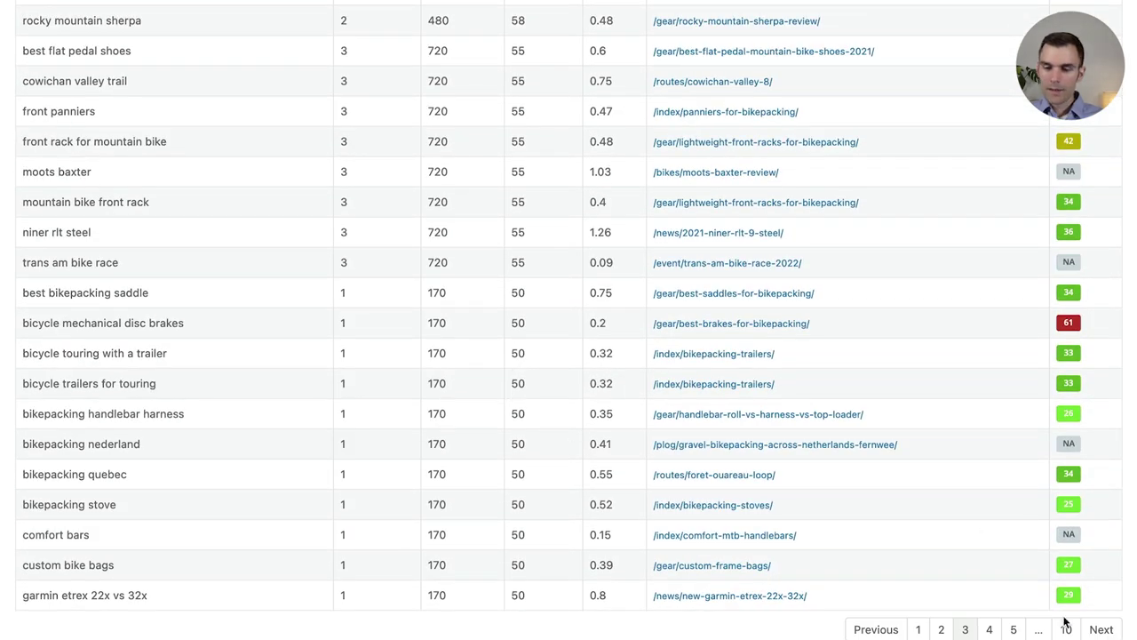
Open page 4 of the keyword list and examine its keywords, volumes and scores from the last entries back to the first.
{"action": "left_click", "coordinate": [989, 630]}
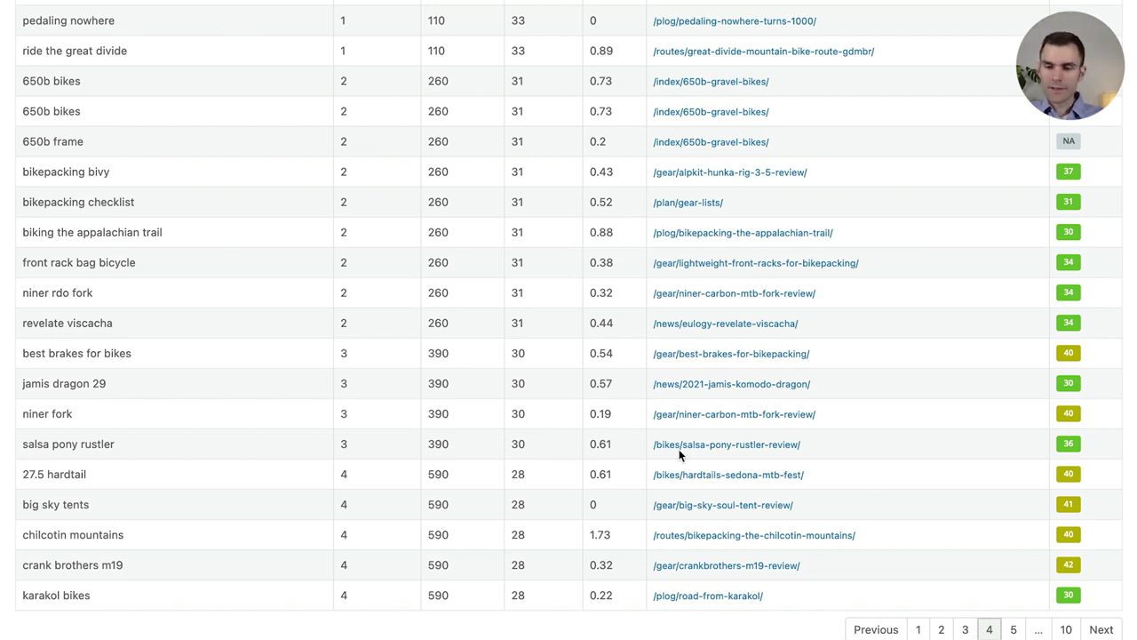
{"action": "scroll", "coordinate": [555, 284], "scroll_direction": "up", "scroll_amount": 10}
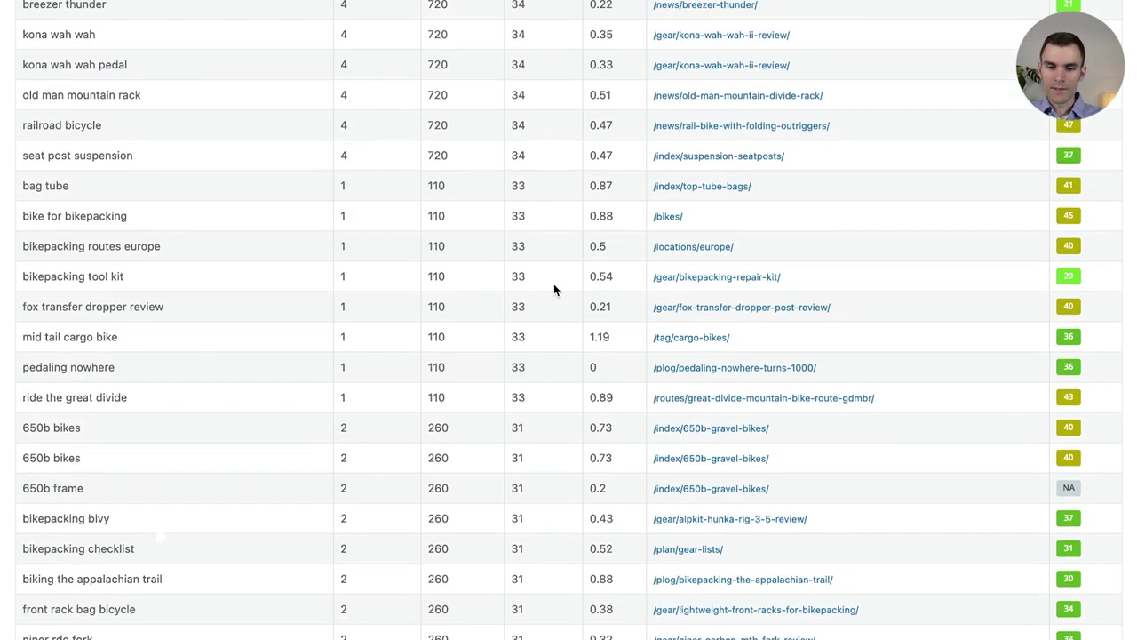
{"action": "scroll", "coordinate": [554, 285], "scroll_direction": "up", "scroll_amount": 10}
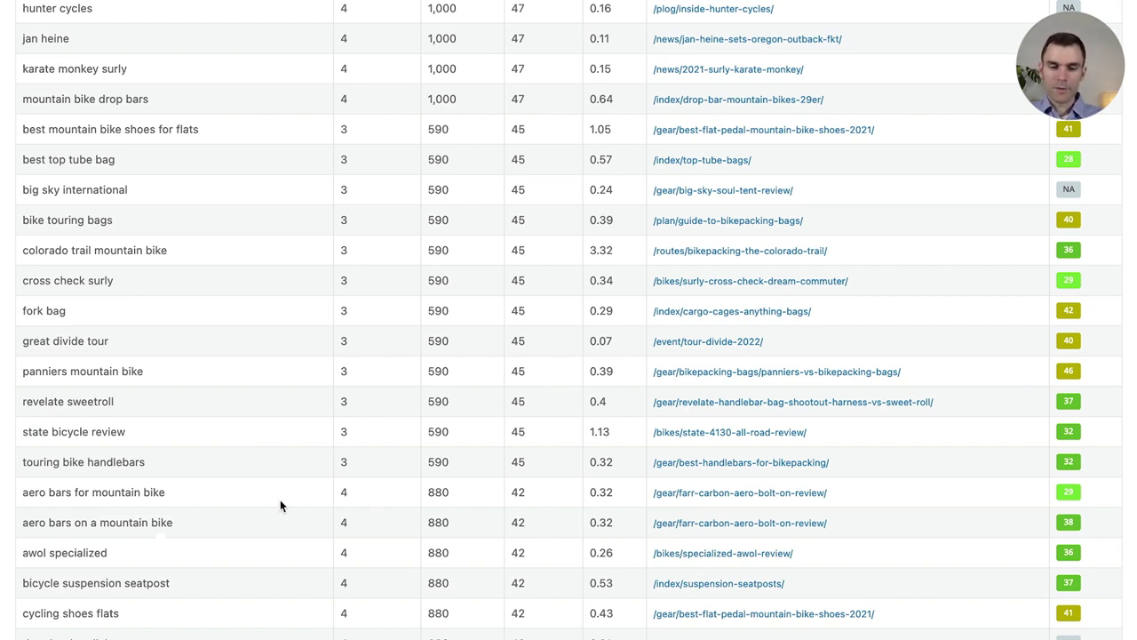
{"action": "scroll", "coordinate": [284, 497], "scroll_direction": "up", "scroll_amount": 3}
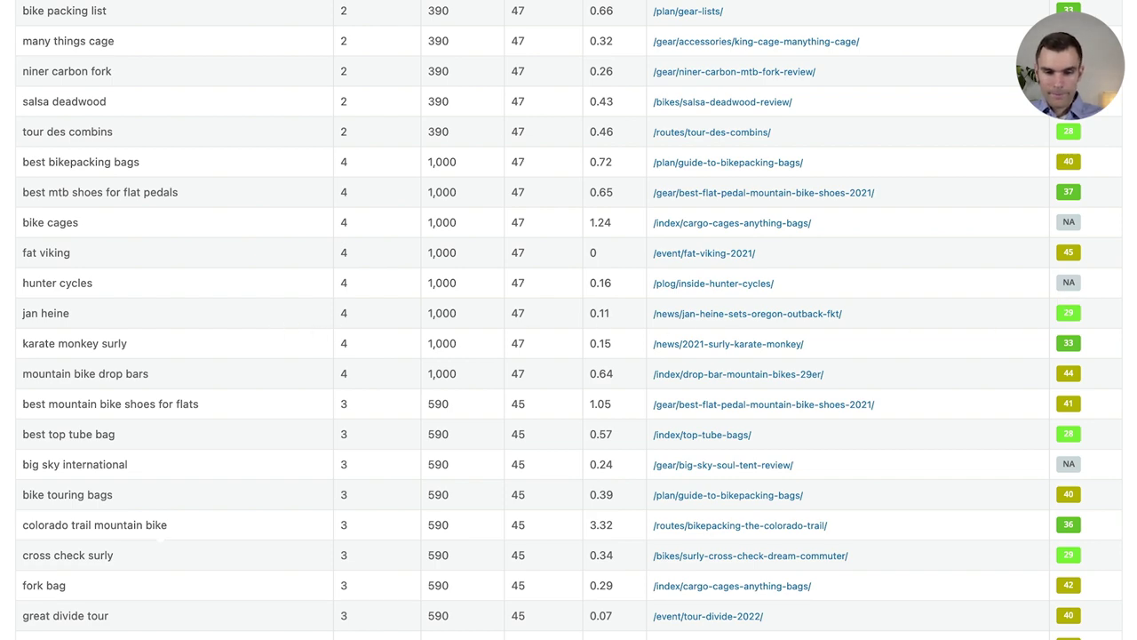
{"action": "scroll", "coordinate": [670, 322], "scroll_direction": "up", "scroll_amount": 4}
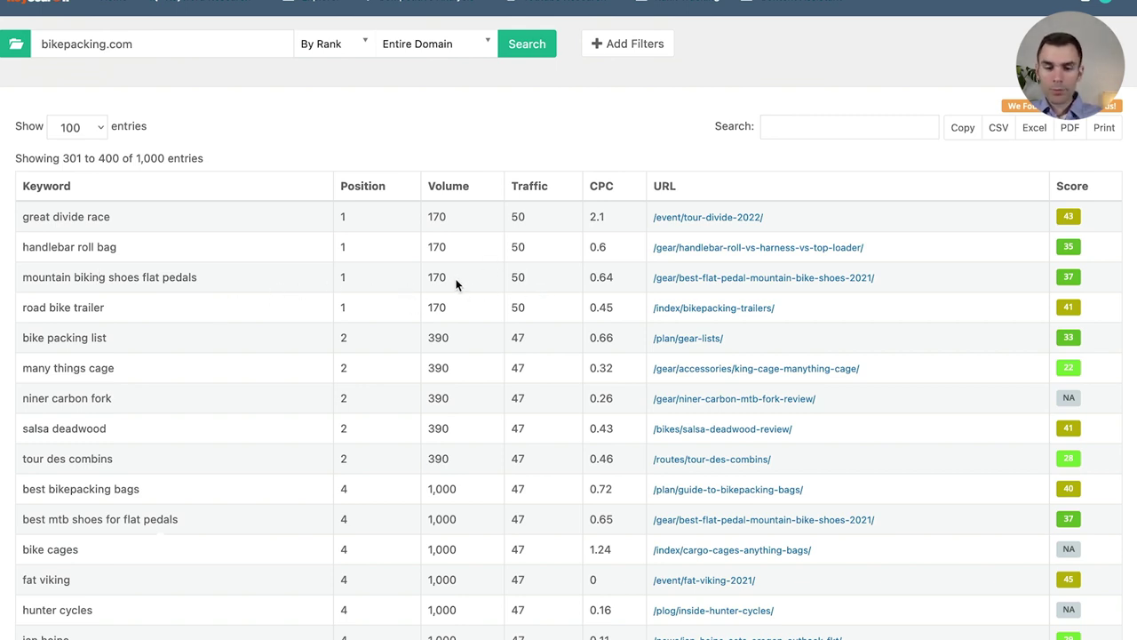
Open page 5 of the keyword list and look at its last entries.
{"action": "scroll", "coordinate": [456, 284], "scroll_direction": "down", "scroll_amount": 15}
{"action": "scroll", "coordinate": [436, 275], "scroll_direction": "down", "scroll_amount": 10}
{"action": "left_click", "coordinate": [1014, 630]}
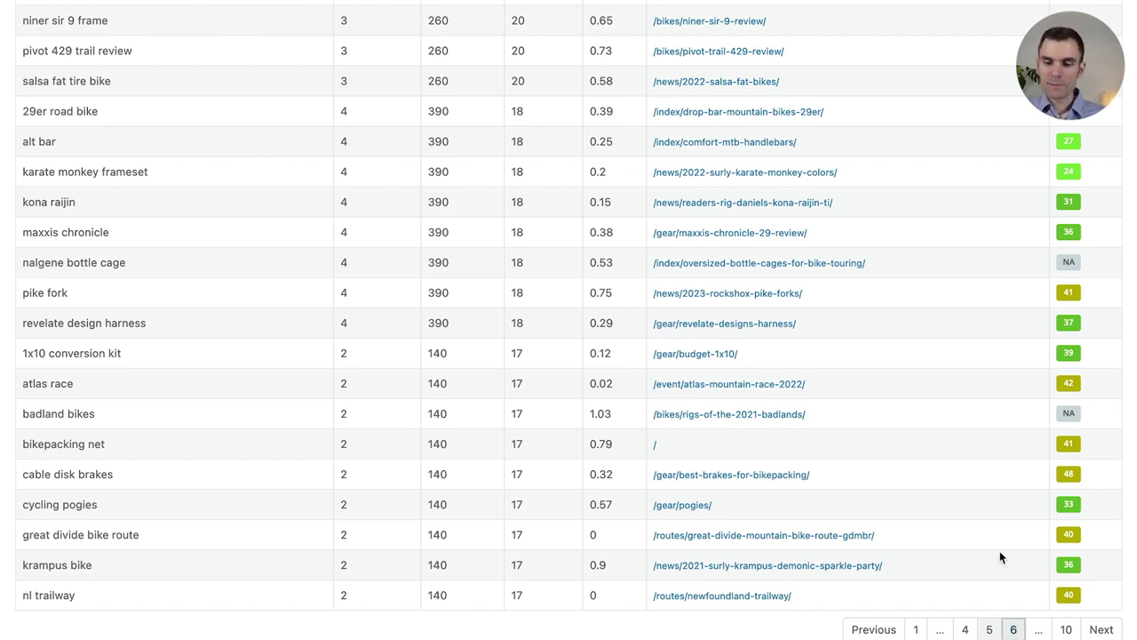
Open page 6 of the keyword list and examine its low-volume keywords and their competition scores.
{"action": "left_click", "coordinate": [1013, 630]}
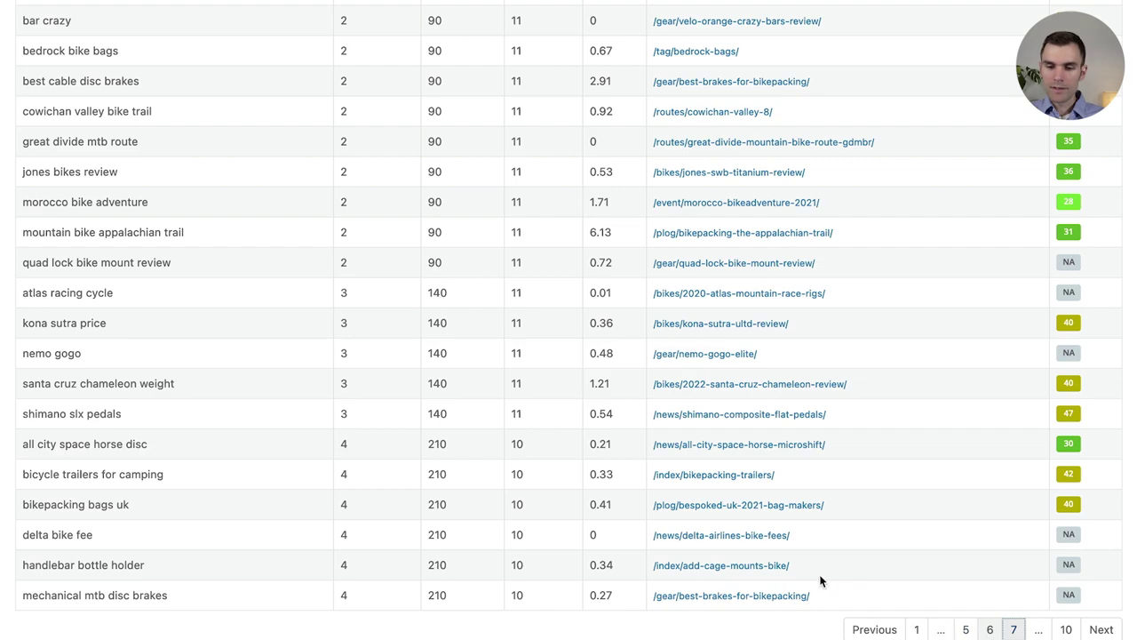
{"action": "scroll", "coordinate": [506, 475], "scroll_direction": "up", "scroll_amount": 10}
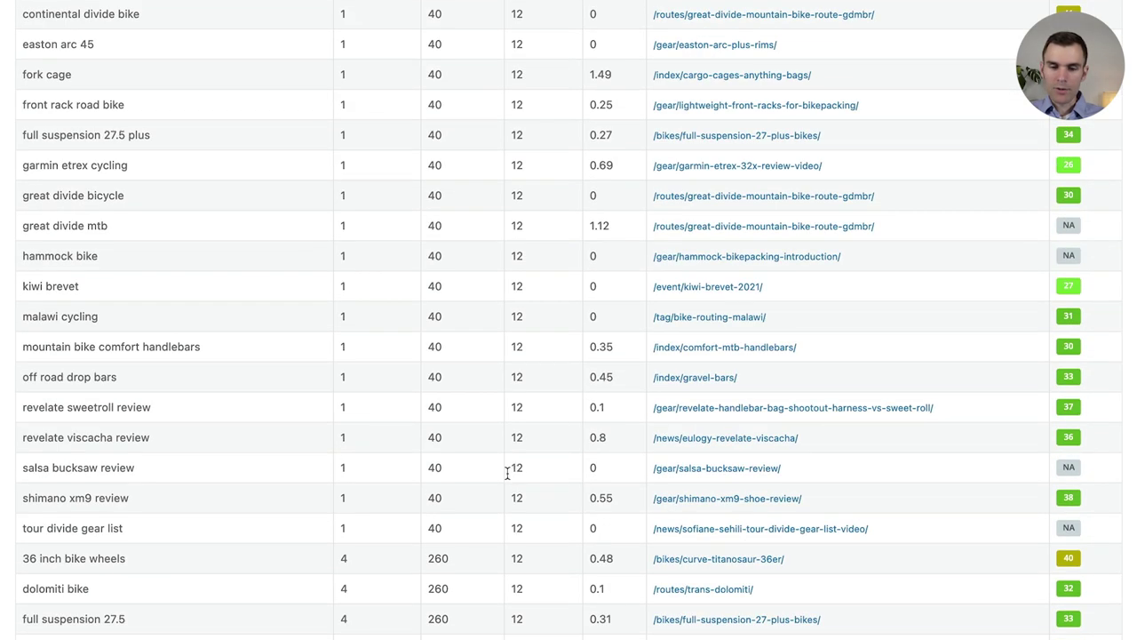
{"action": "scroll", "coordinate": [502, 484], "scroll_direction": "up", "scroll_amount": 20}
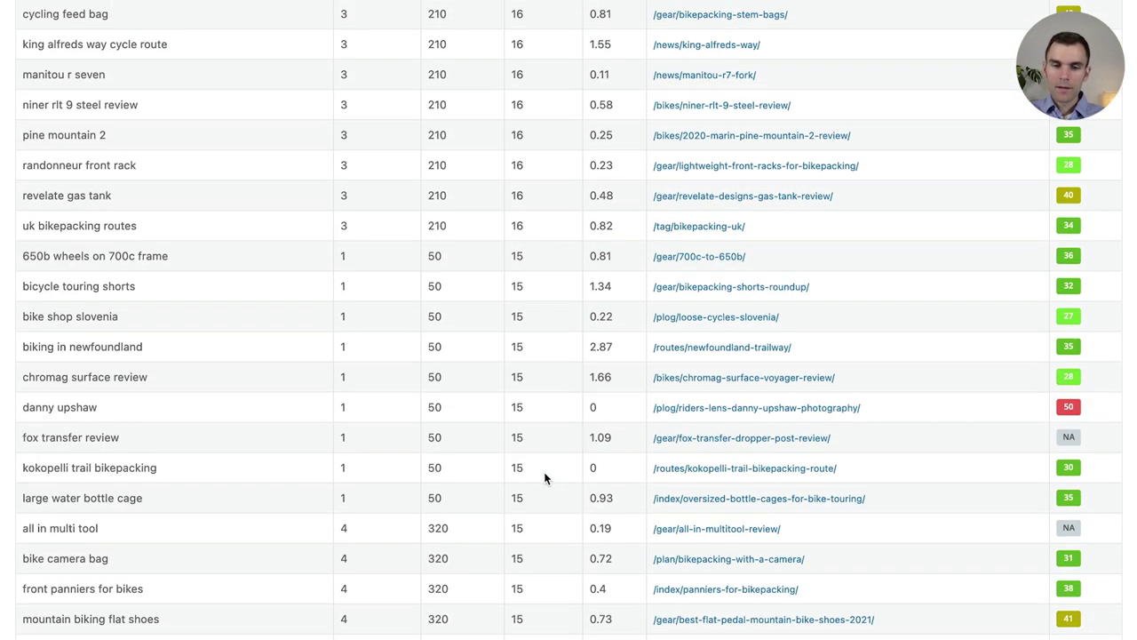
{"action": "scroll", "coordinate": [551, 373], "scroll_direction": "up", "scroll_amount": 2}
{"action": "scroll", "coordinate": [522, 336], "scroll_direction": "down", "scroll_amount": 15}
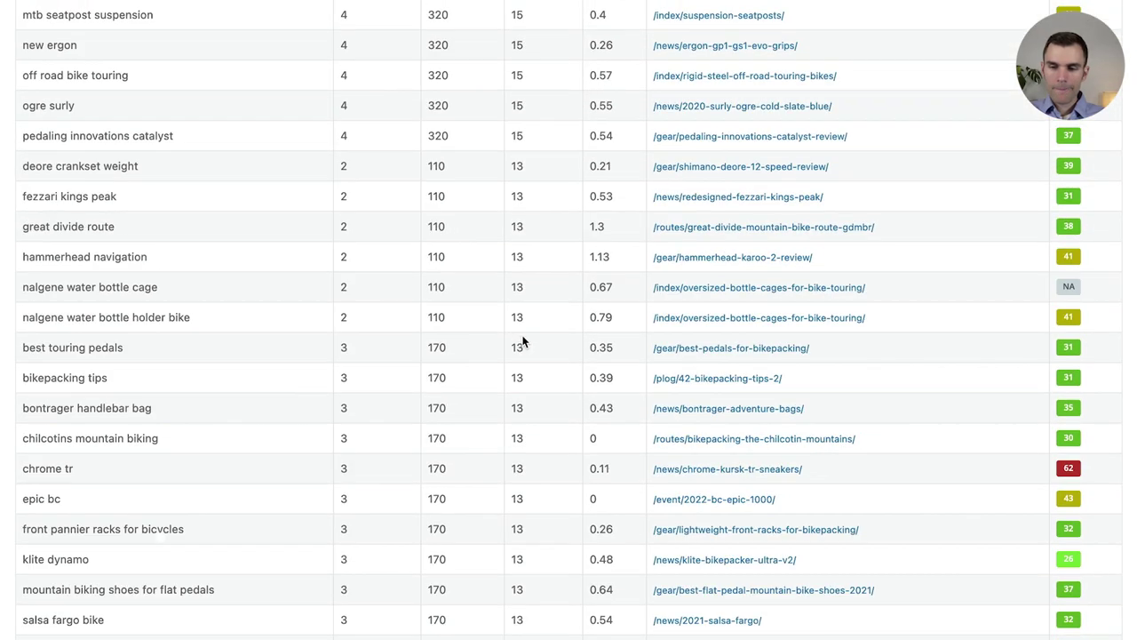
{"action": "scroll", "coordinate": [523, 340], "scroll_direction": "down", "scroll_amount": 10}
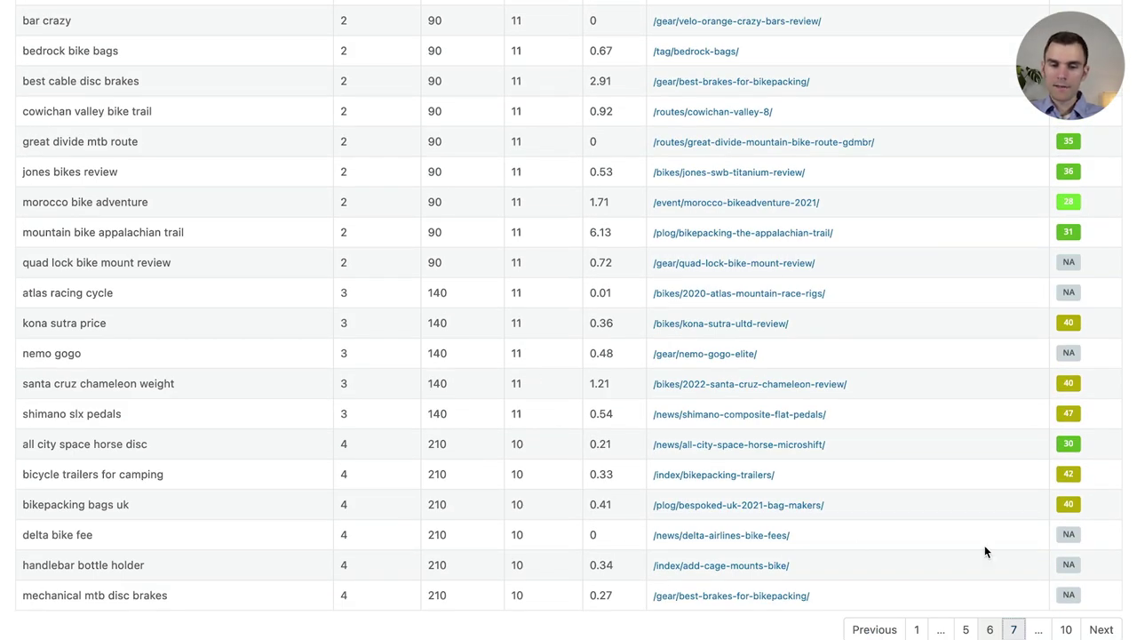
Go back to page 5 of the keyword list and look at its first entries.
{"action": "left_click", "coordinate": [989, 629]}
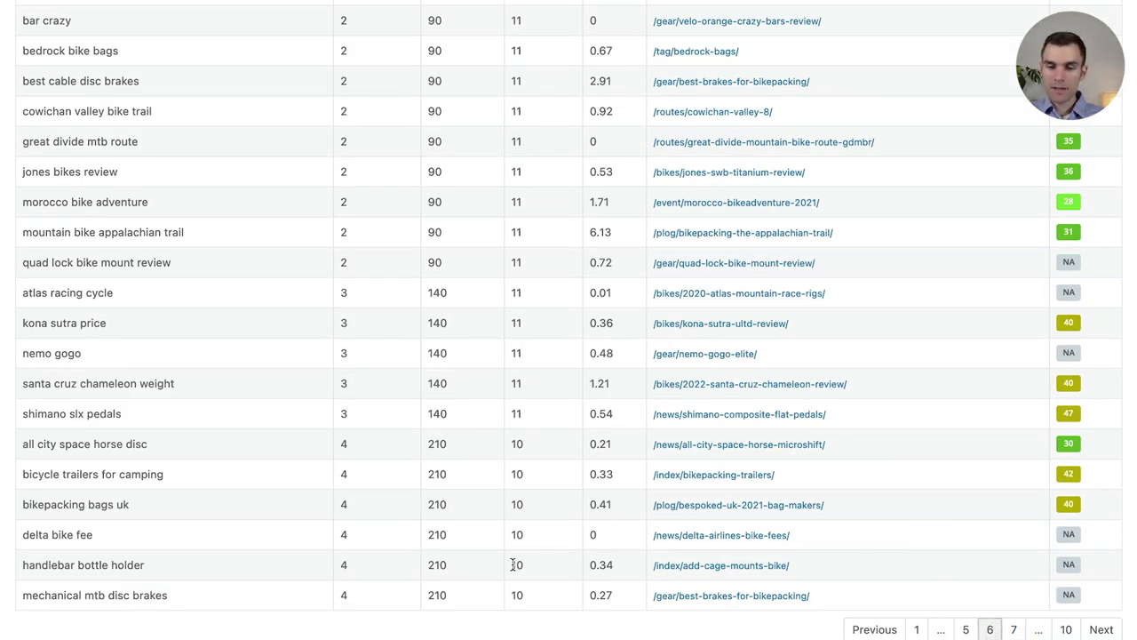
{"action": "left_click", "coordinate": [966, 629]}
{"action": "scroll", "coordinate": [466, 498], "scroll_direction": "up", "scroll_amount": 20}
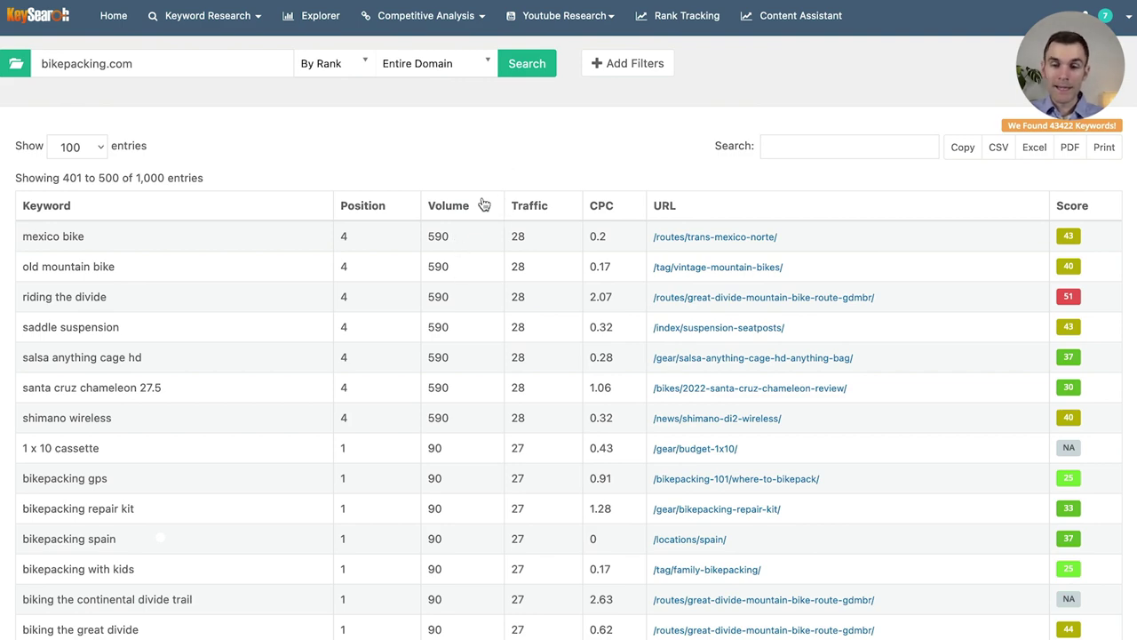
{"action": "scroll", "coordinate": [325, 254], "scroll_direction": "down", "scroll_amount": 3}
{"action": "scroll", "coordinate": [429, 287], "scroll_direction": "up", "scroll_amount": 3}
Copy the domain bikepacking.com from the search field and open the site in a new browser tab.
{"action": "double_click", "coordinate": [184, 63]}
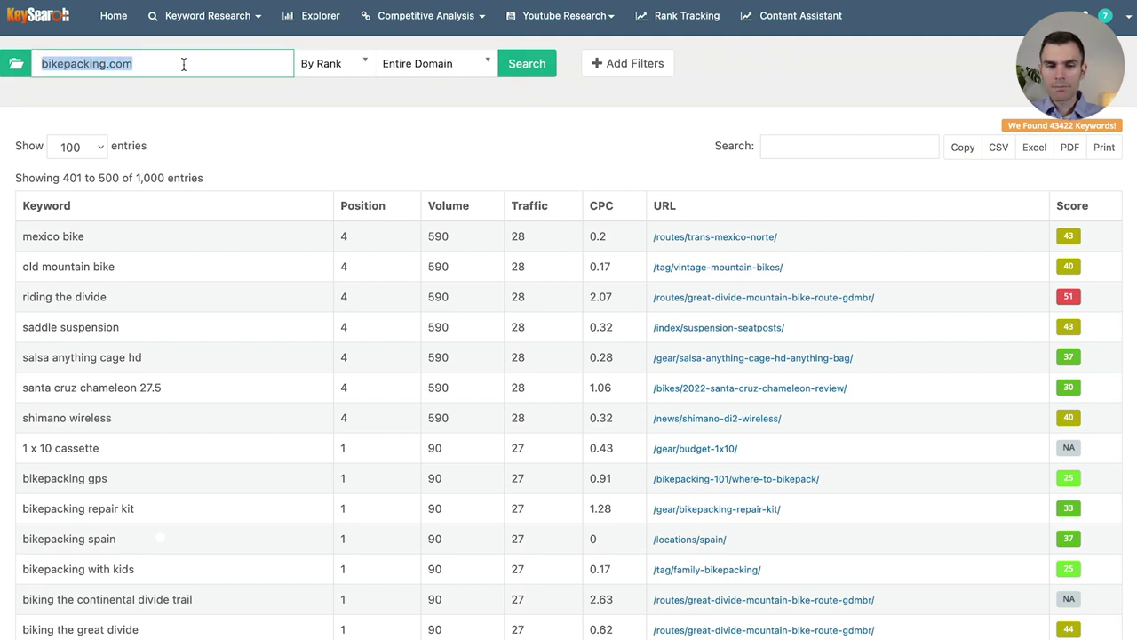
{"action": "key", "text": "ctrl+c"}
{"action": "key", "text": "ctrl+t"}
{"action": "key", "text": "ctrl+v"}
{"action": "key", "text": "Return"}
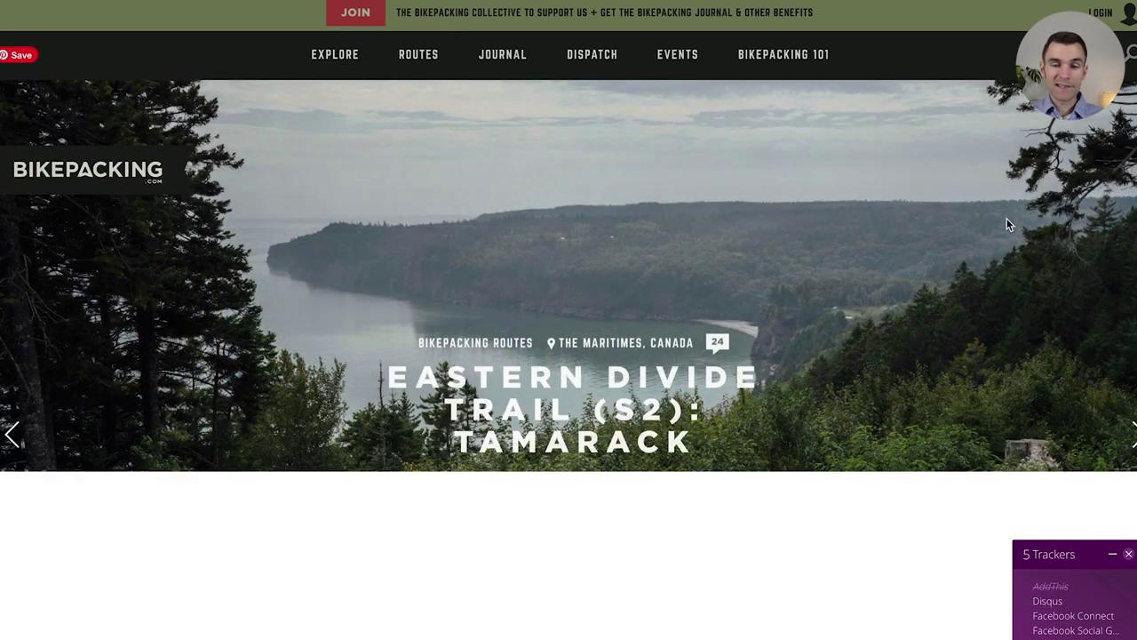
Examine the site's navigation categories, such as Explore, Routes and Journal, and look over the home page down to its footer.
{"action": "mouse_move", "coordinate": [315, 66]}
{"action": "mouse_move", "coordinate": [413, 53]}
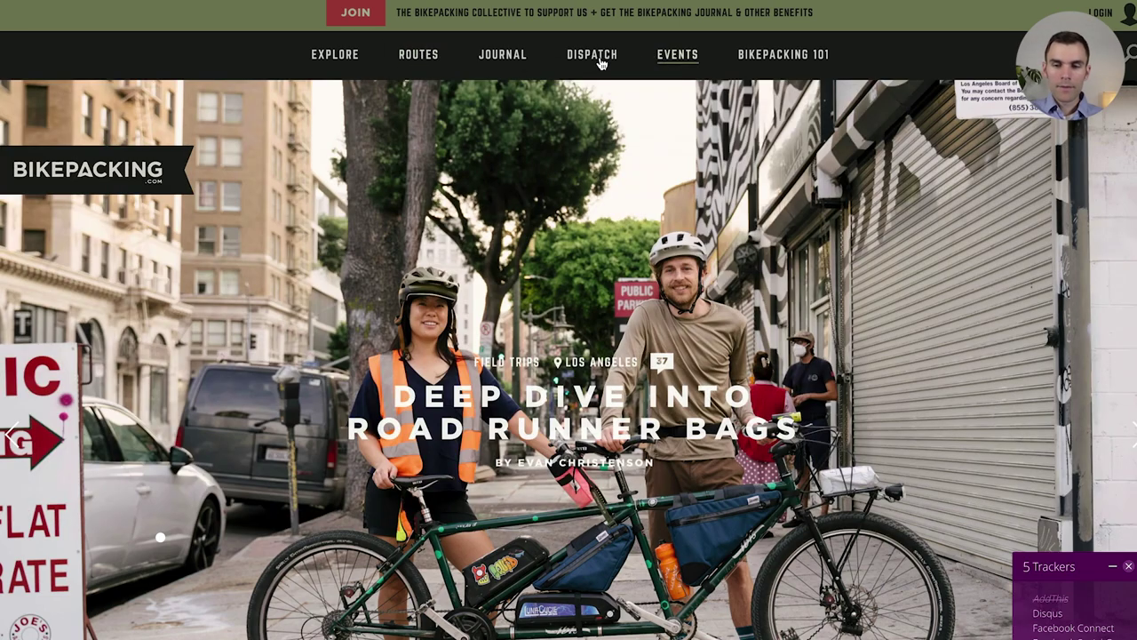
{"action": "mouse_move", "coordinate": [509, 52]}
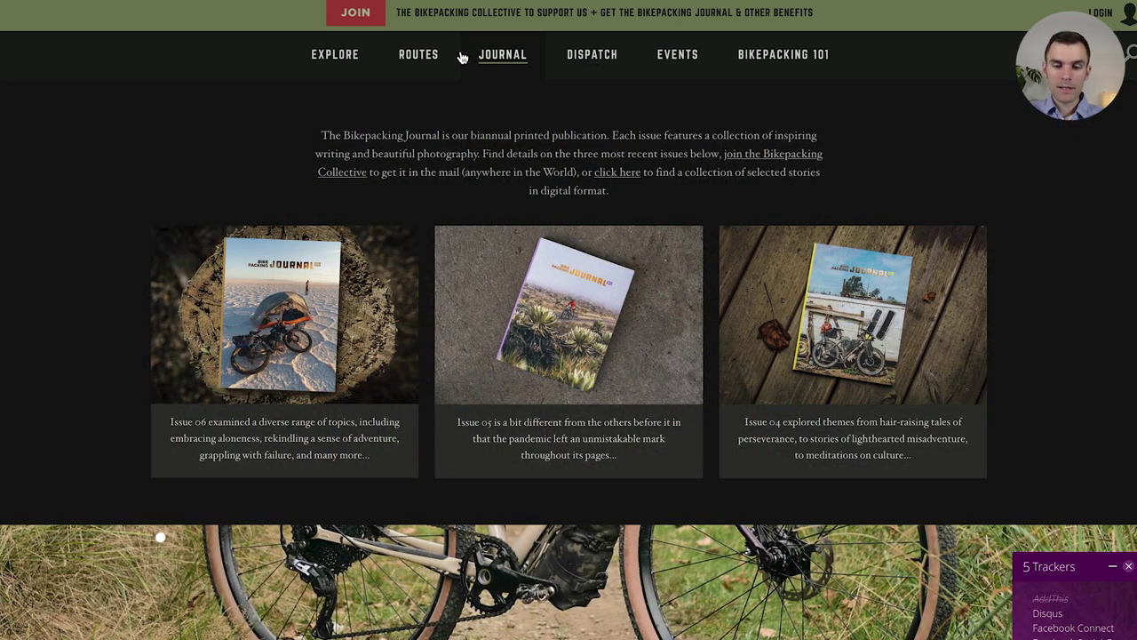
{"action": "mouse_move", "coordinate": [451, 56]}
{"action": "mouse_move", "coordinate": [345, 55]}
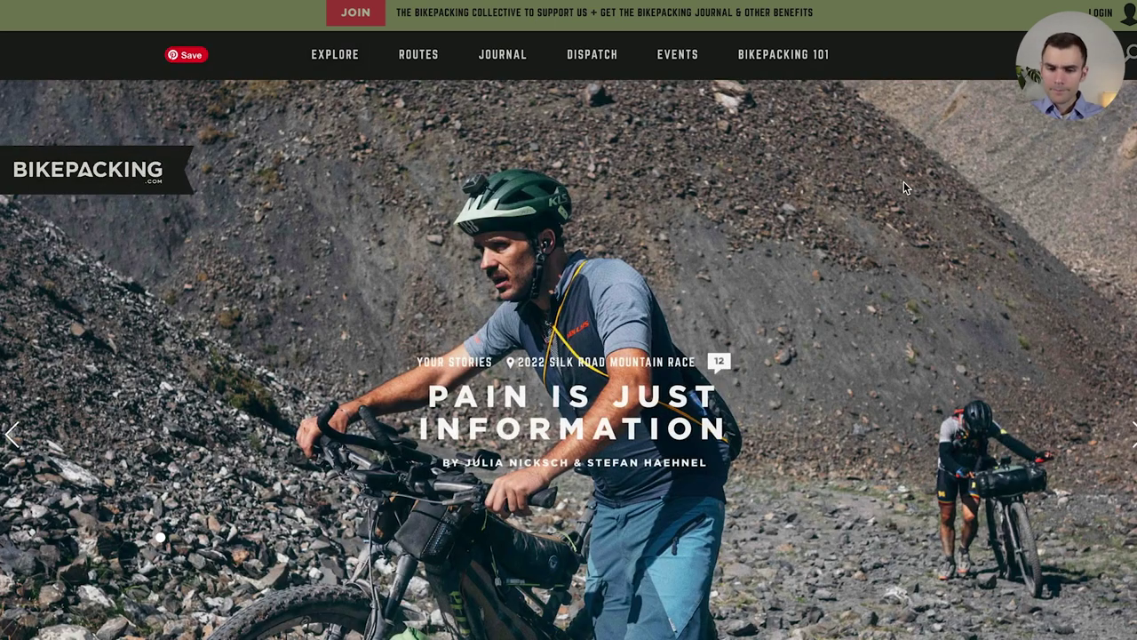
{"action": "scroll", "coordinate": [918, 189], "scroll_direction": "down", "scroll_amount": 20}
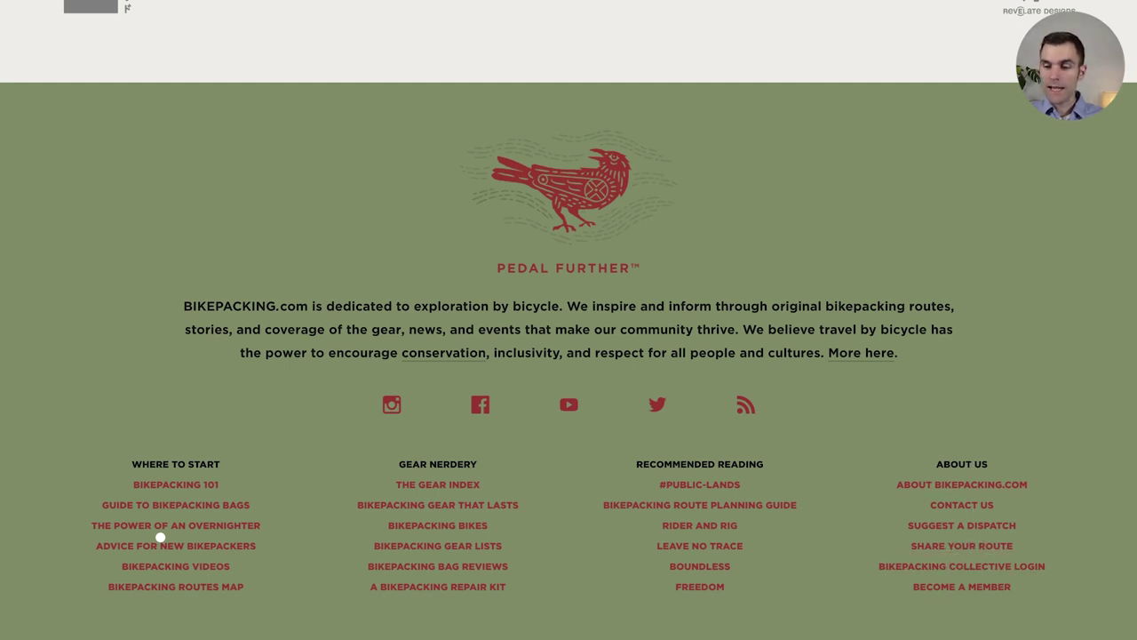
{"action": "scroll", "coordinate": [160, 536], "scroll_direction": "up", "scroll_amount": 10}
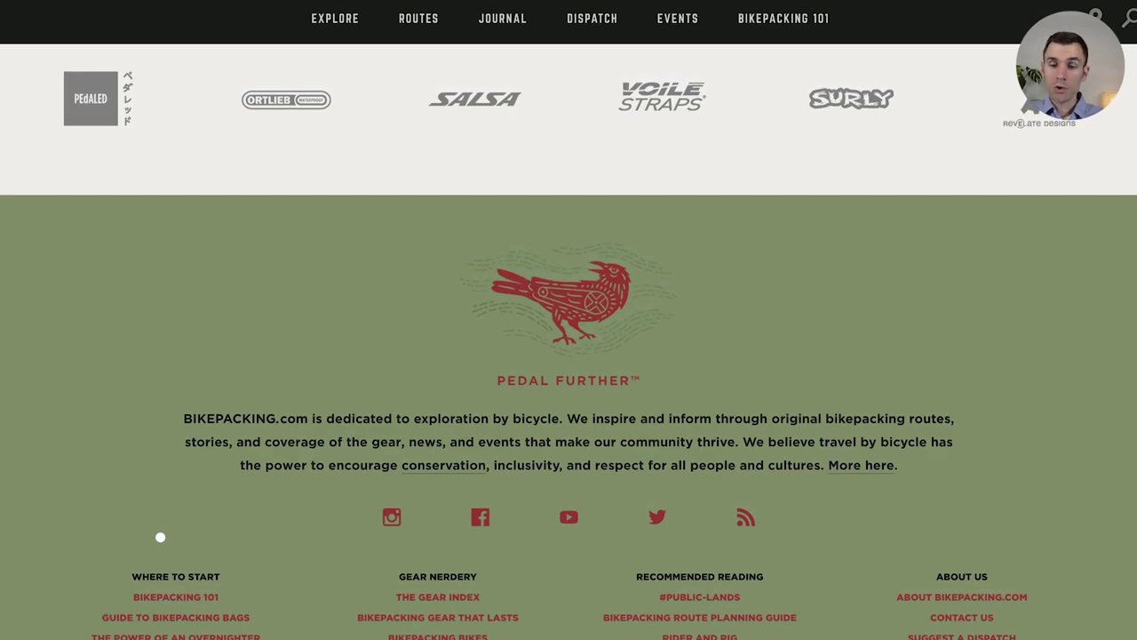
{"action": "scroll", "coordinate": [160, 537], "scroll_direction": "up", "scroll_amount": 4}
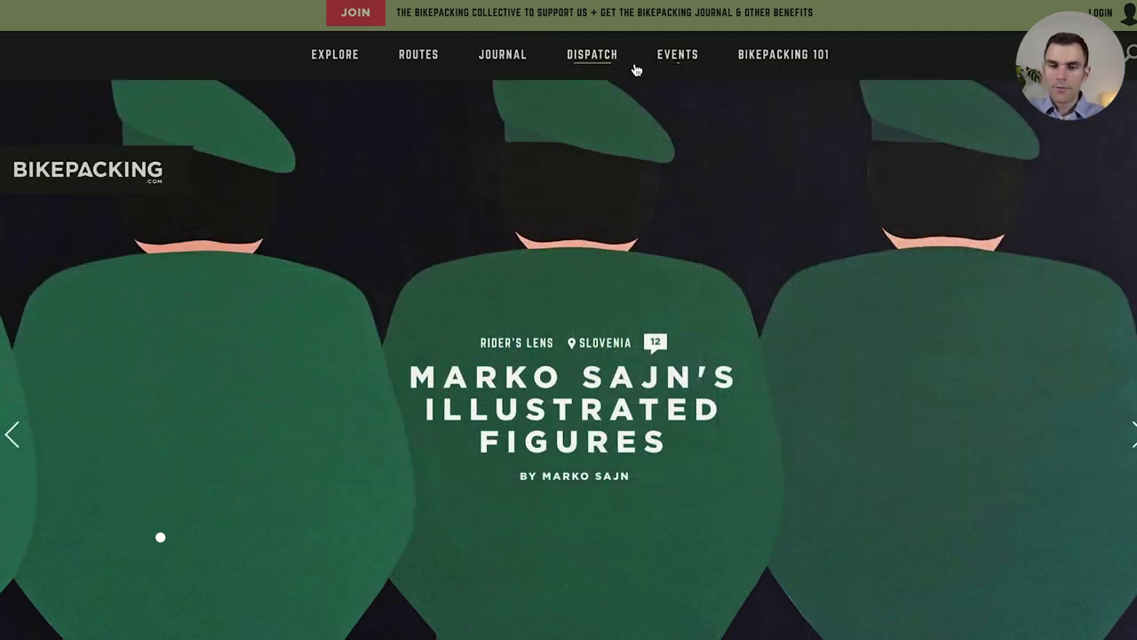
Open the Dispatch news section and look through its first page of articles.
{"action": "left_click", "coordinate": [593, 74]}
{"action": "scroll", "coordinate": [372, 193], "scroll_direction": "down", "scroll_amount": 2}
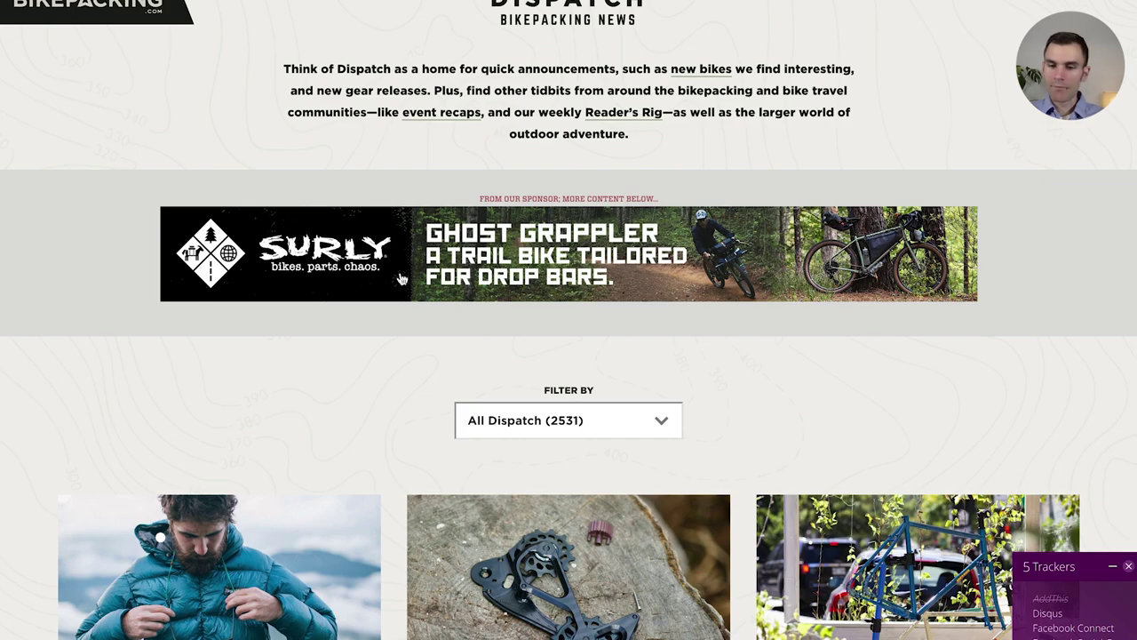
{"action": "scroll", "coordinate": [411, 263], "scroll_direction": "down", "scroll_amount": 8}
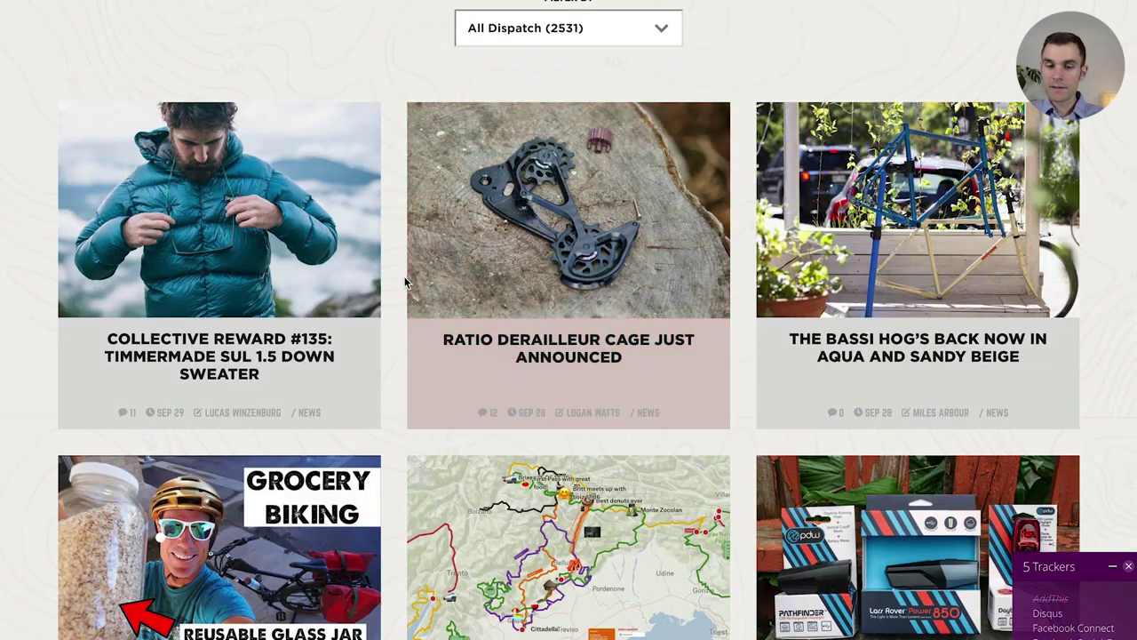
{"action": "scroll", "coordinate": [382, 282], "scroll_direction": "down", "scroll_amount": 7}
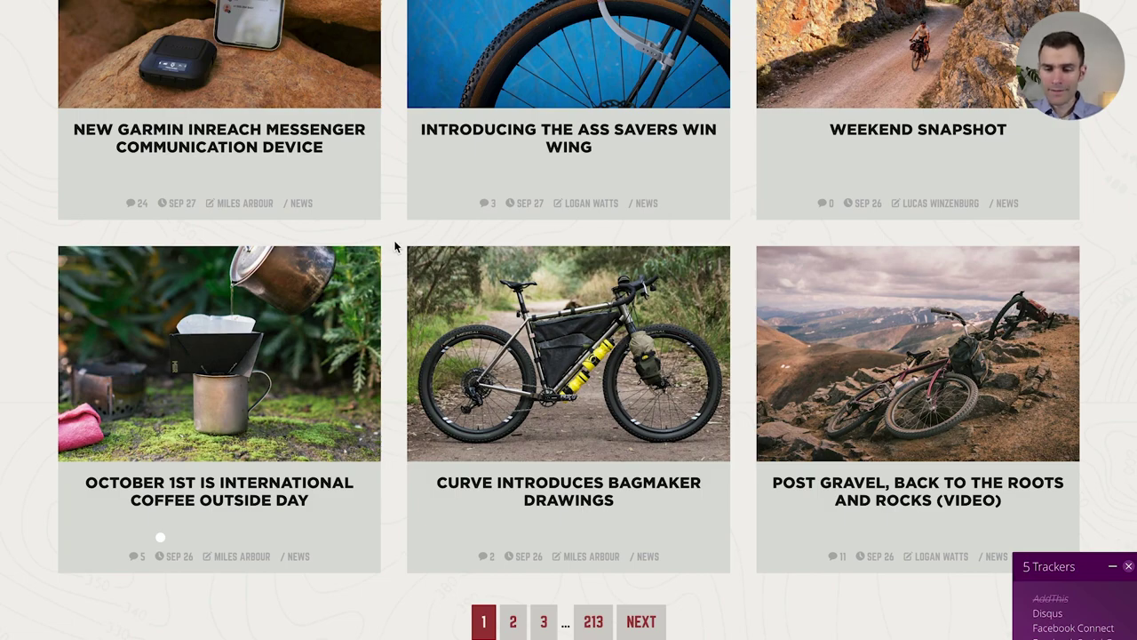
{"action": "scroll", "coordinate": [396, 247], "scroll_direction": "up", "scroll_amount": 15}
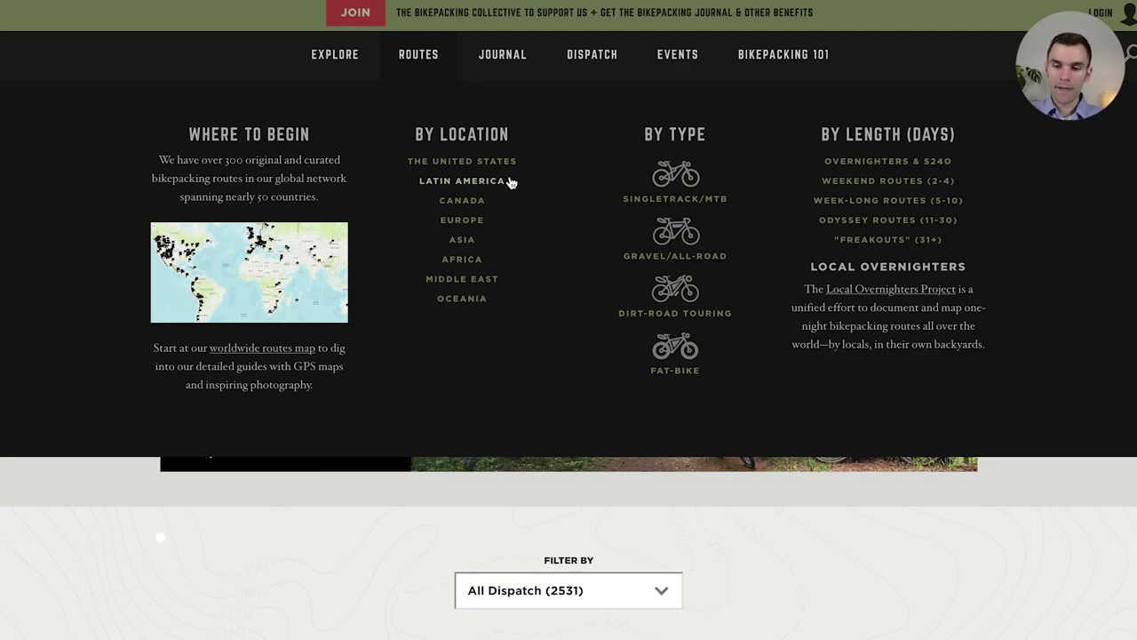
Switch to the open Bike Perfect article on gravel biking.
{"action": "key", "text": "alt+Tab"}
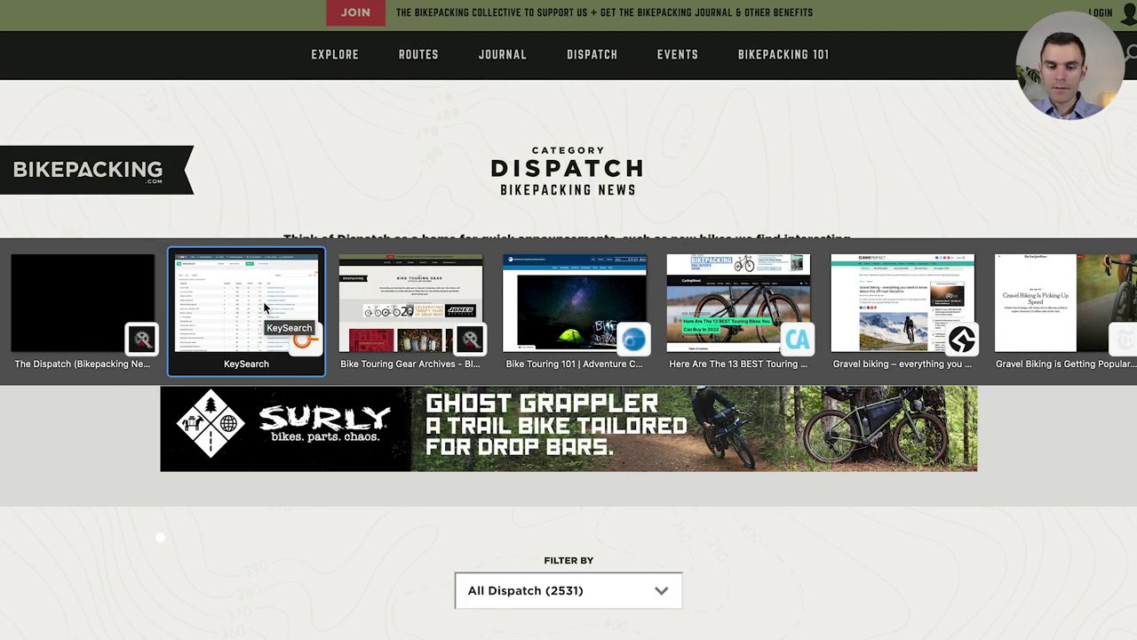
{"action": "key", "text": "alt+Tab"}
{"action": "key", "text": "alt+Tab"}
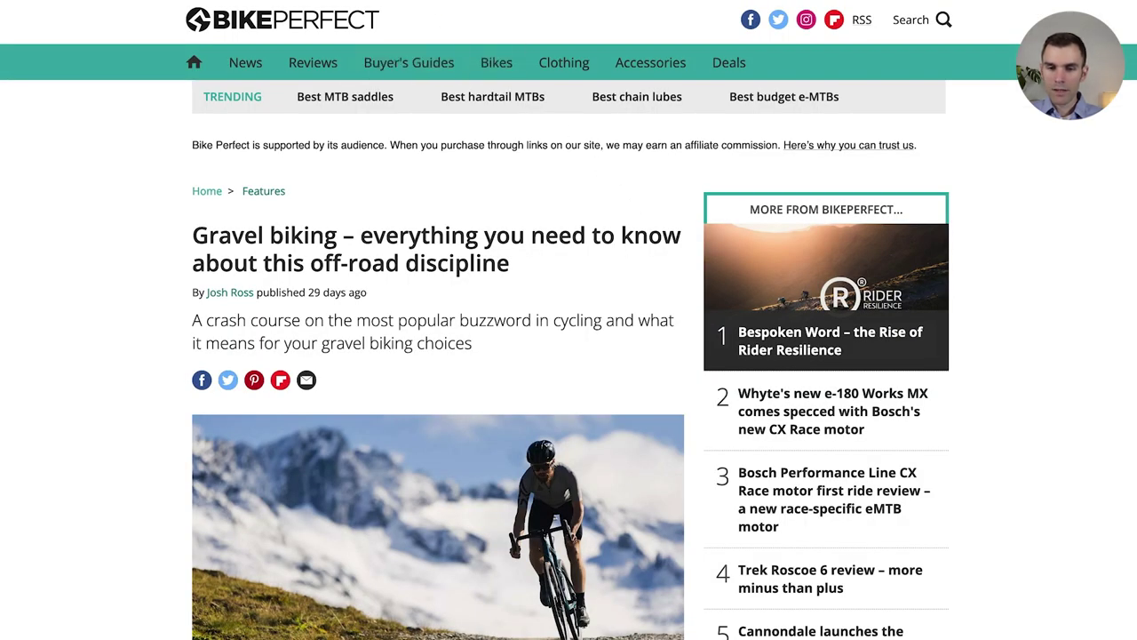
{"action": "key", "text": "ctrl+l"}
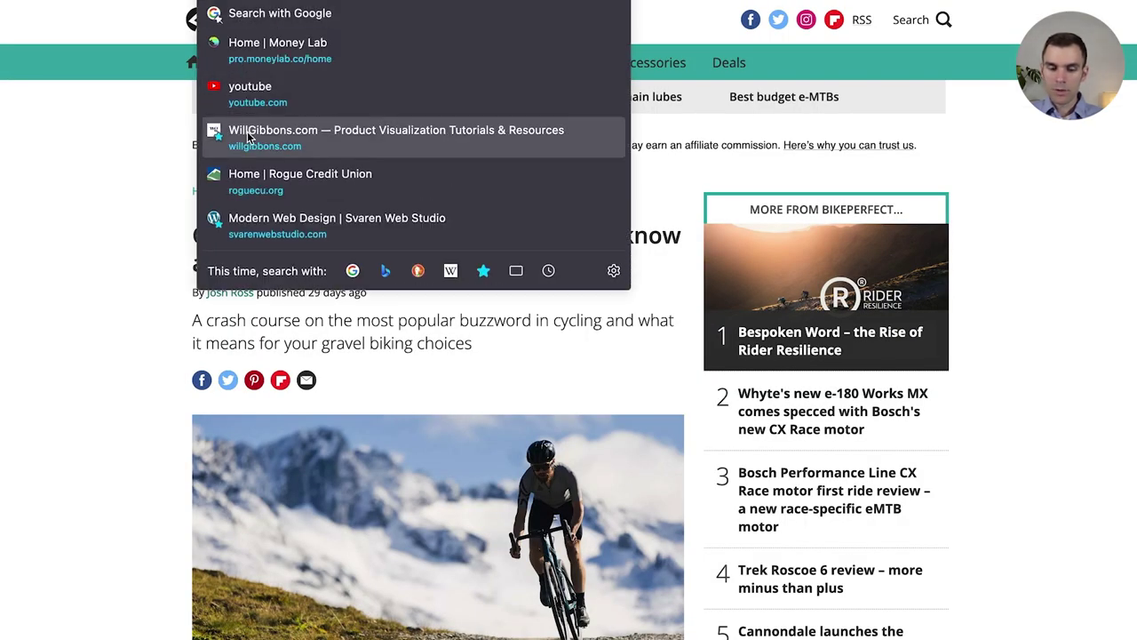
{"action": "left_click", "coordinate": [120, 214]}
Switch to the Bike Touring Gear page and go on through the open tabs to the Riding Gravel home page.
{"action": "key", "text": "ctrl+Tab"}
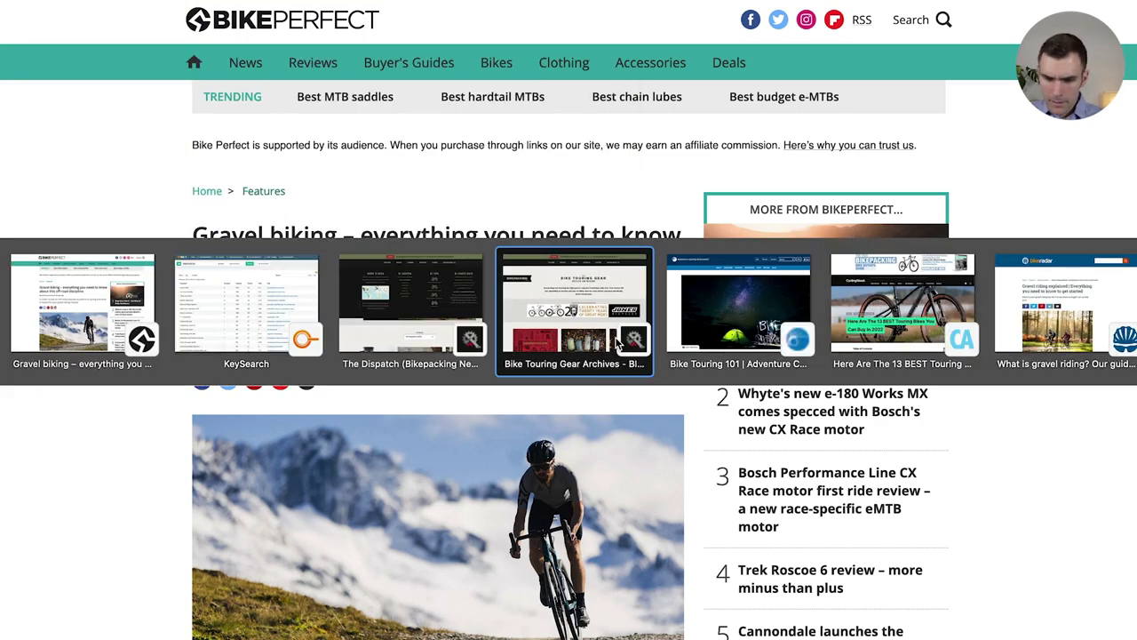
{"action": "left_click", "coordinate": [480, 330]}
{"action": "key", "text": "ctrl+Tab"}
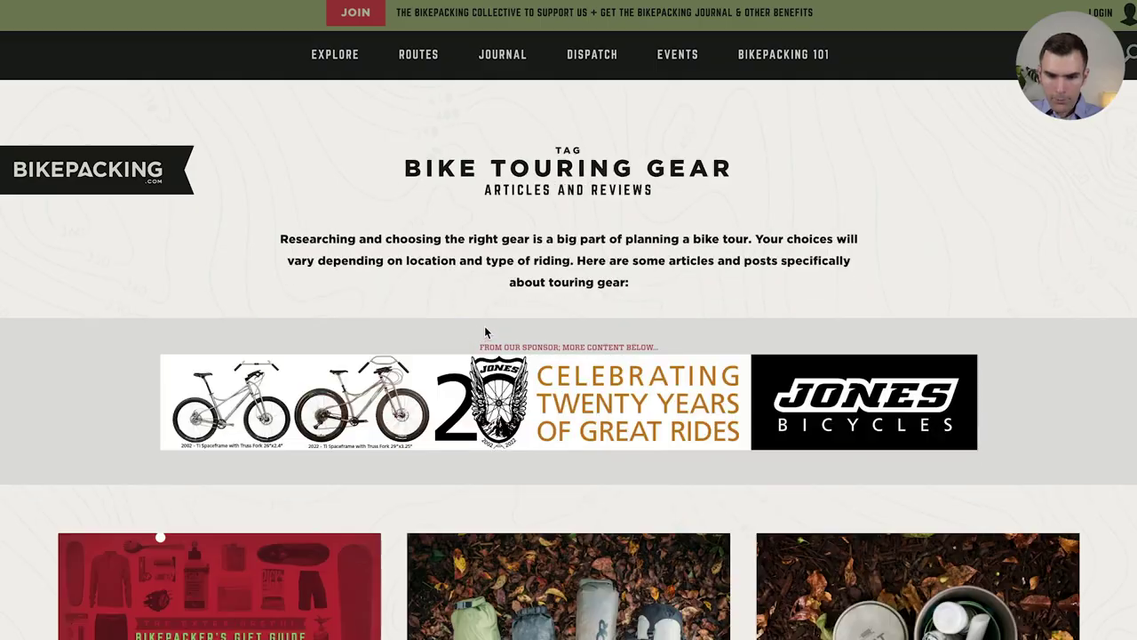
{"action": "key", "text": "ctrl+Tab"}
{"action": "key", "text": "ctrl+Tab"}
{"action": "key", "text": "ctrl+Tab"}
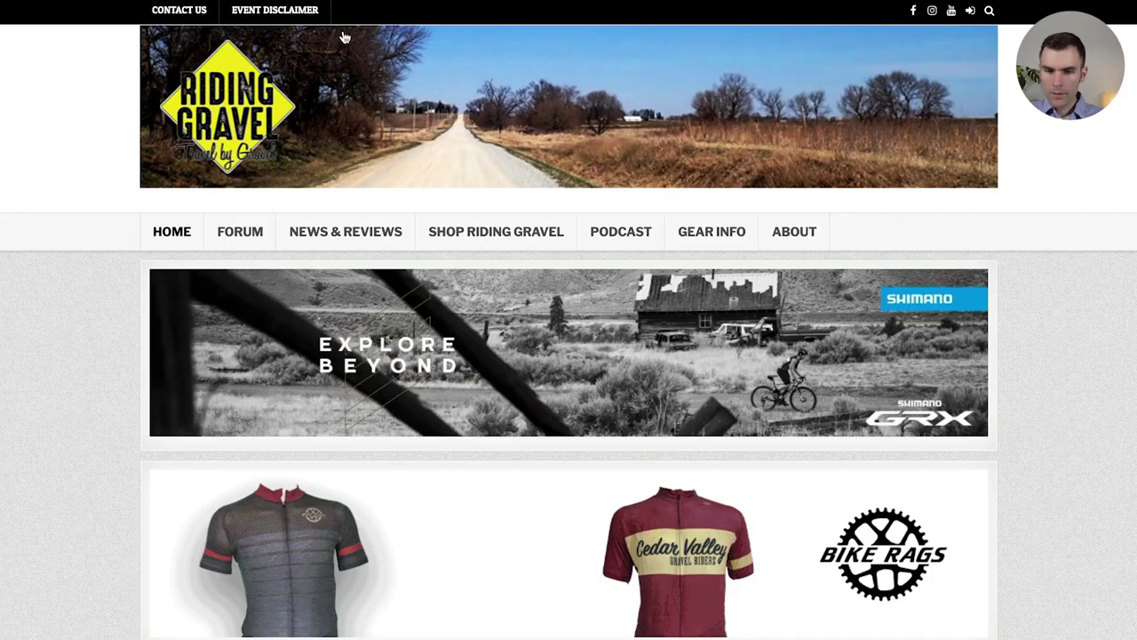
Return to the KeySearch tab with bikepacking.com's organic keyword list.
{"action": "key", "text": "ctrl+l"}
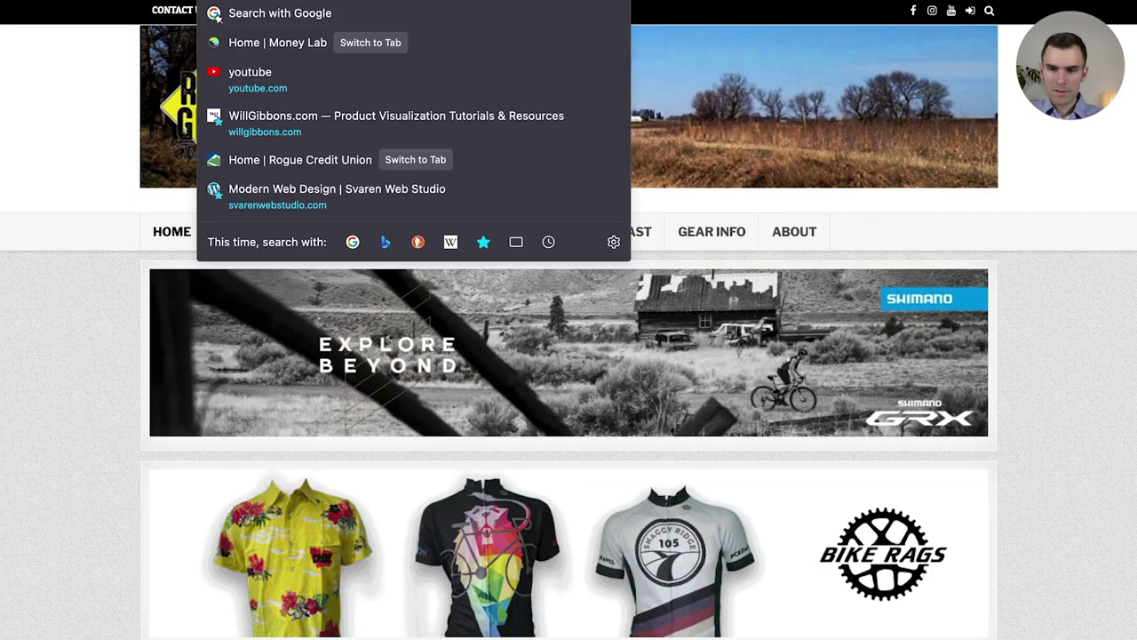
{"action": "key", "text": "ctrl+Tab"}
{"action": "key", "text": "ctrl+Tab"}
{"action": "key", "text": "ctrl+Tab"}
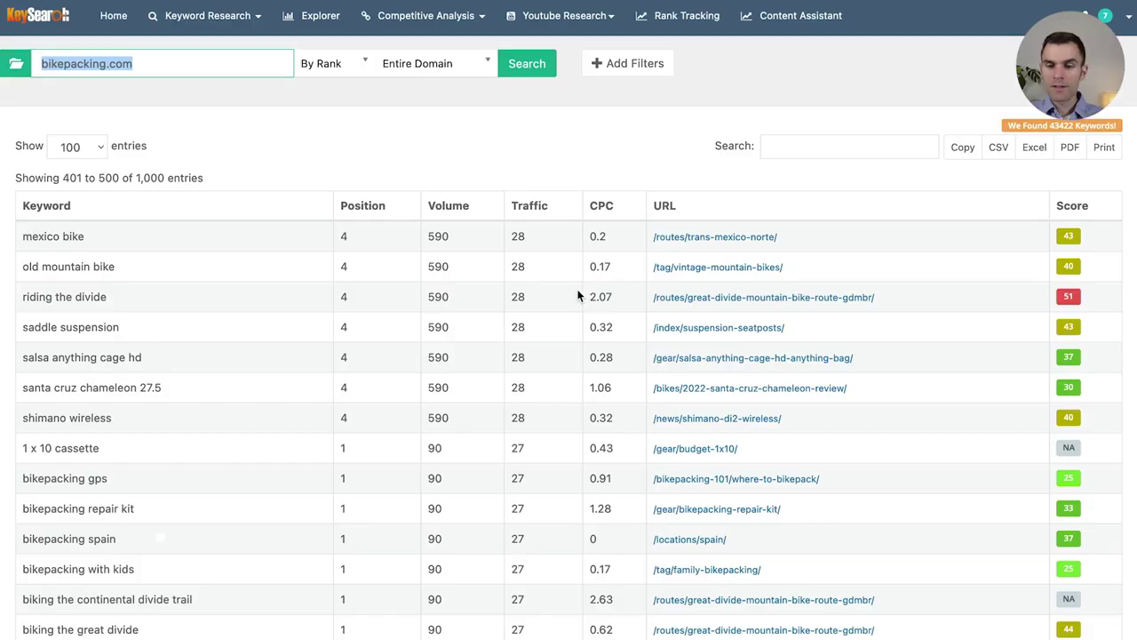
Look up the organic keywords of ridinggravel.com, replacing bikepacking.com as the searched domain.
{"action": "key", "text": "ctrl+v"}
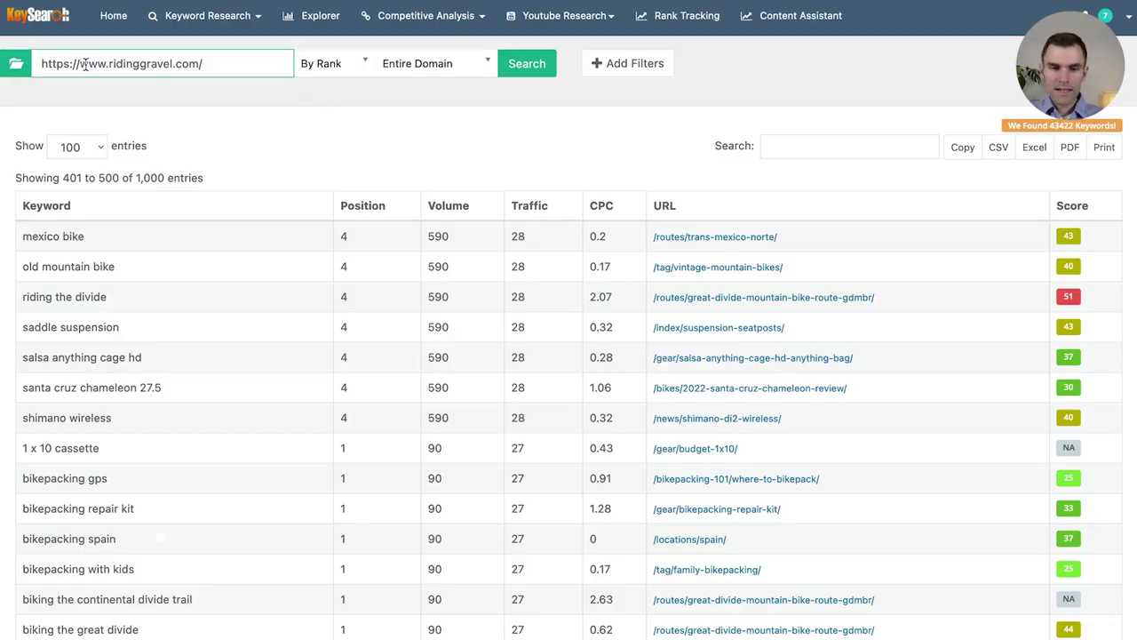
{"action": "left_click_drag", "start_coordinate": [113, 64], "coordinate": [35, 64]}
{"action": "key", "text": "BackSpace"}
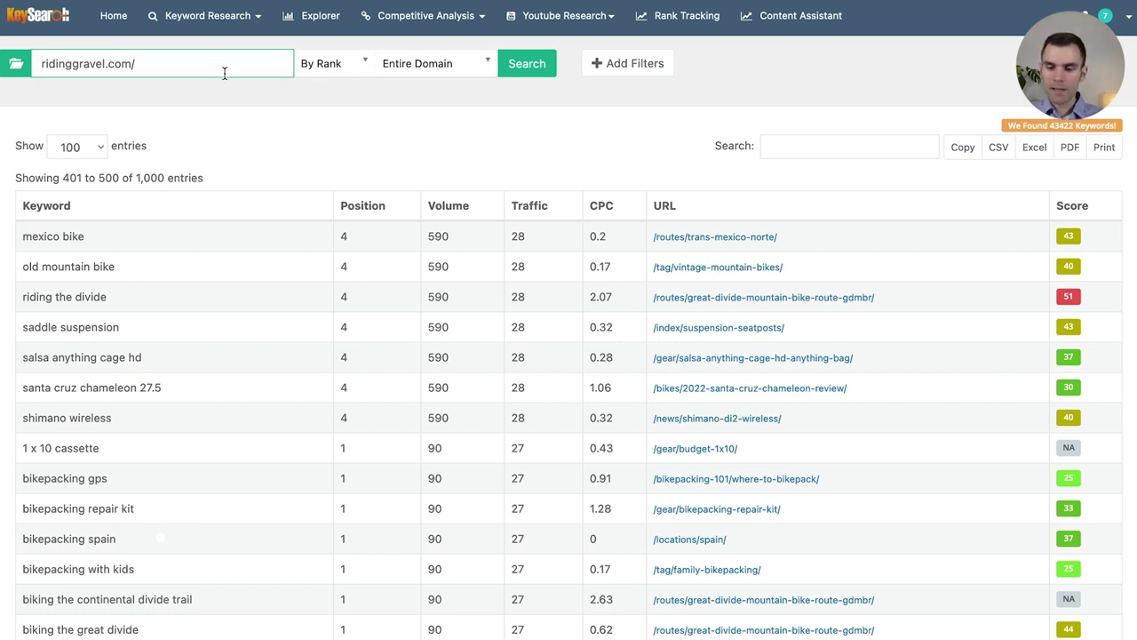
{"action": "left_click", "coordinate": [524, 60]}
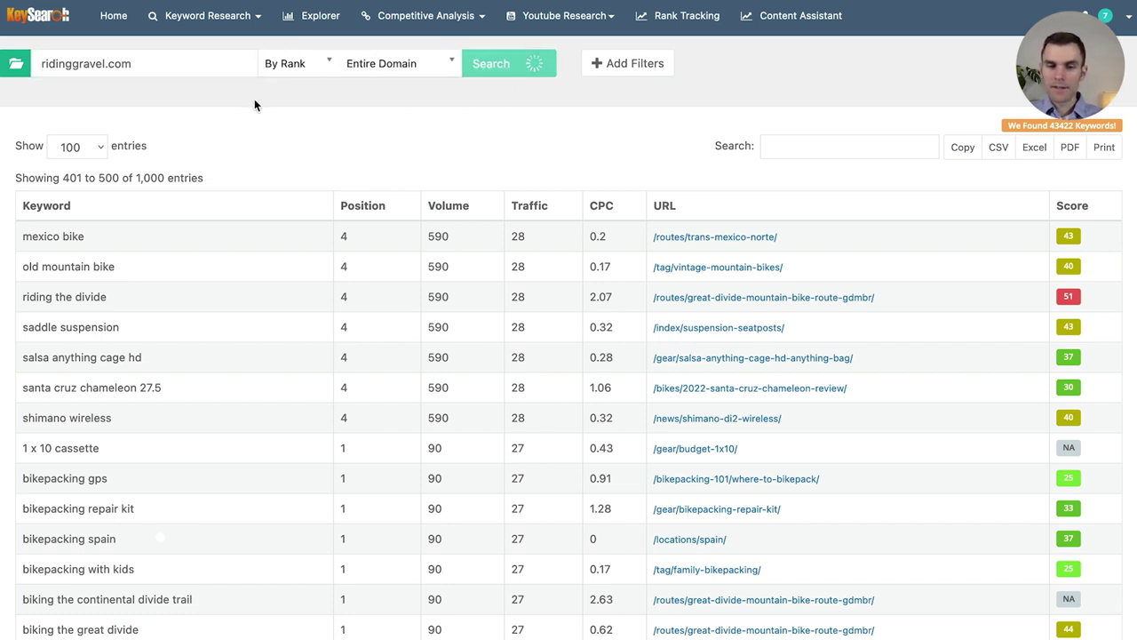
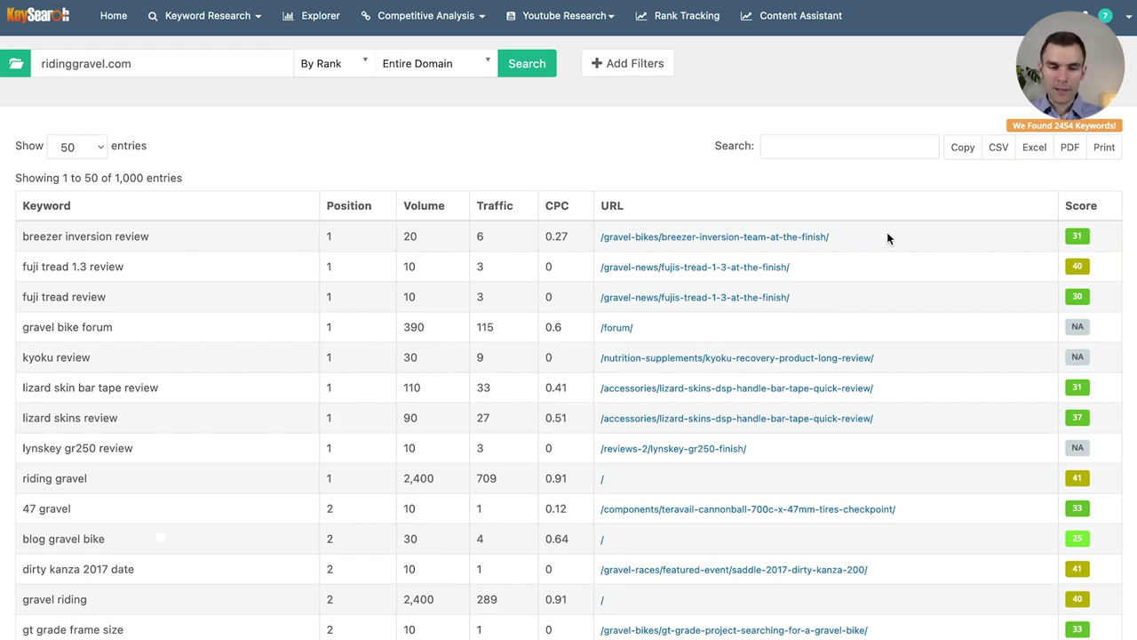
Show 100 entries per page and sort the ridinggravel.com keywords by traffic from highest to lowest.
{"action": "left_click", "coordinate": [76, 144]}
{"action": "left_click", "coordinate": [74, 161]}
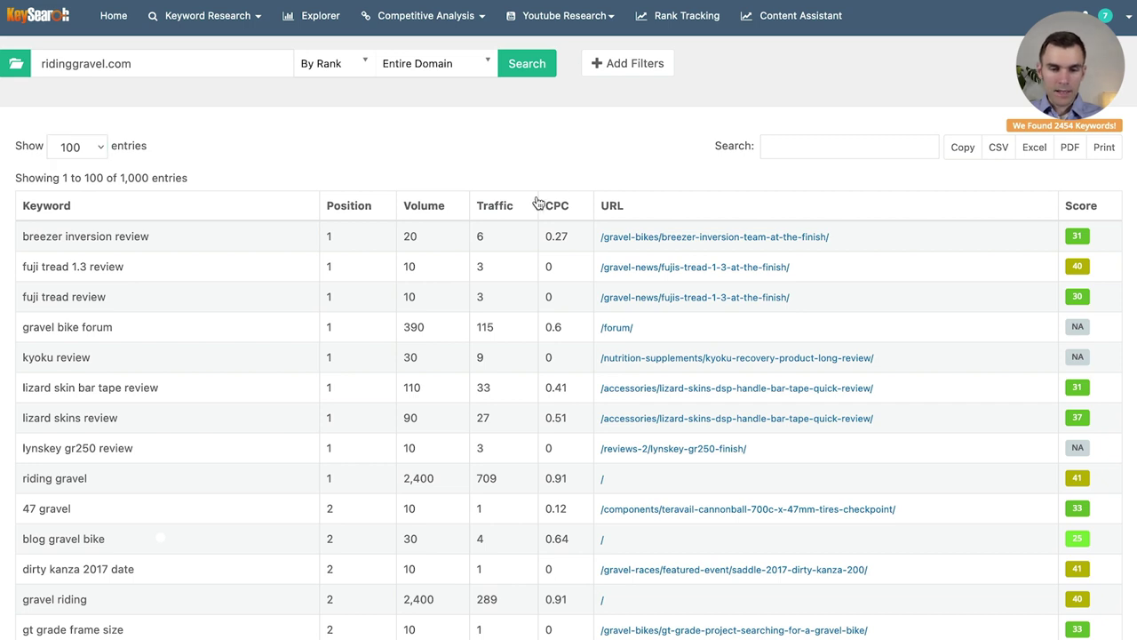
{"action": "left_click", "coordinate": [475, 204]}
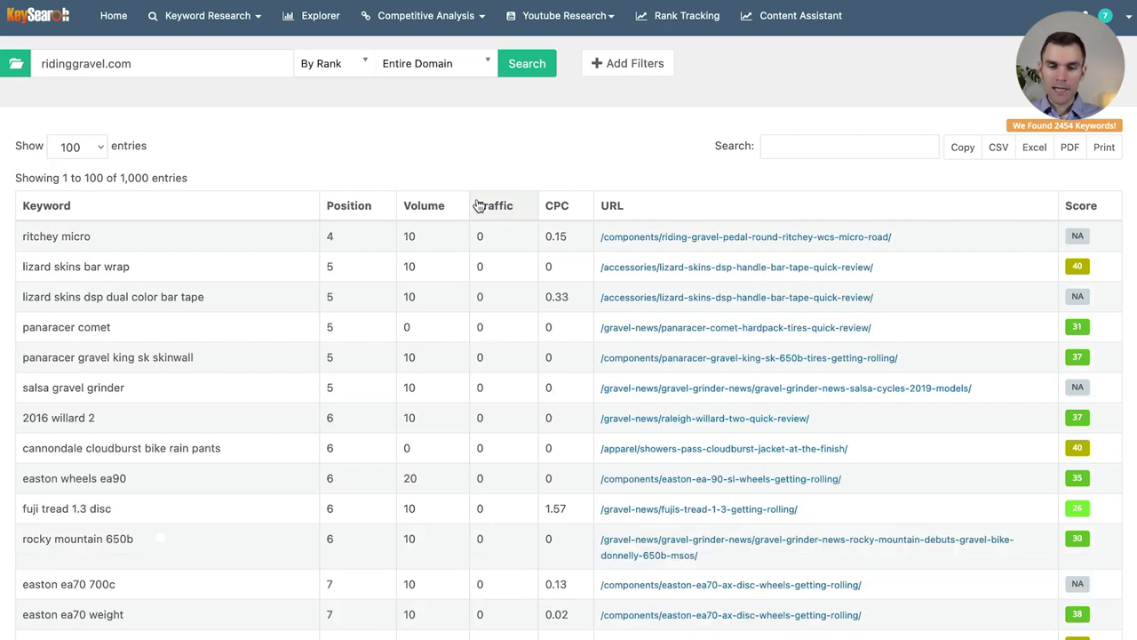
{"action": "left_click", "coordinate": [514, 216]}
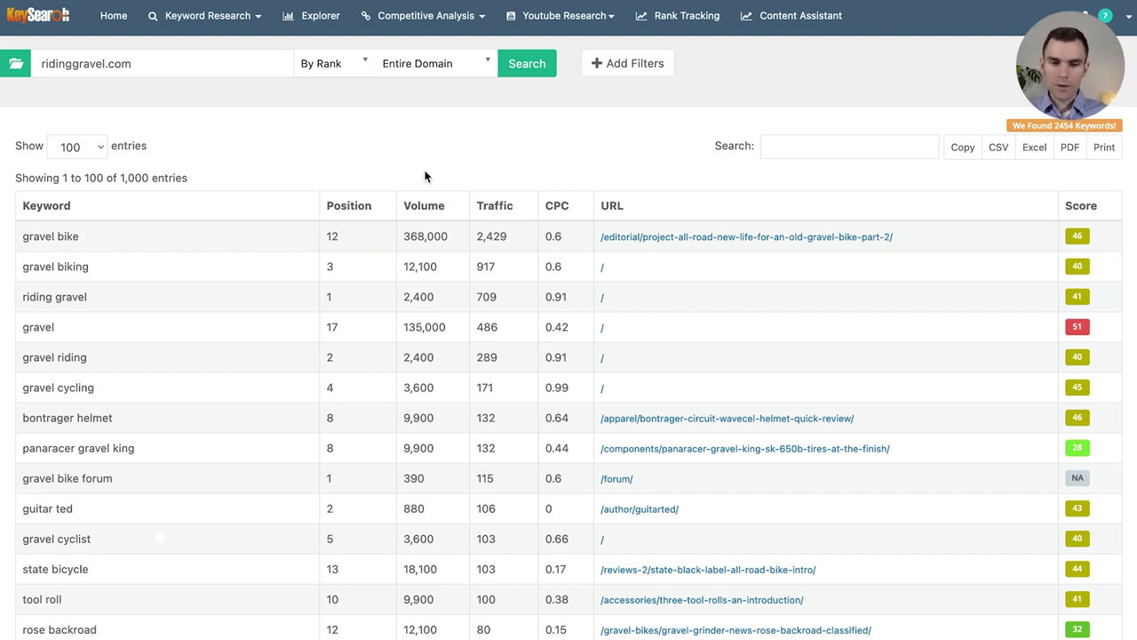
Look through the top-traffic ridinggravel.com keywords and their competition scores, including the "panaracer gravel king" row.
{"action": "scroll", "coordinate": [576, 199], "scroll_direction": "down", "scroll_amount": 4}
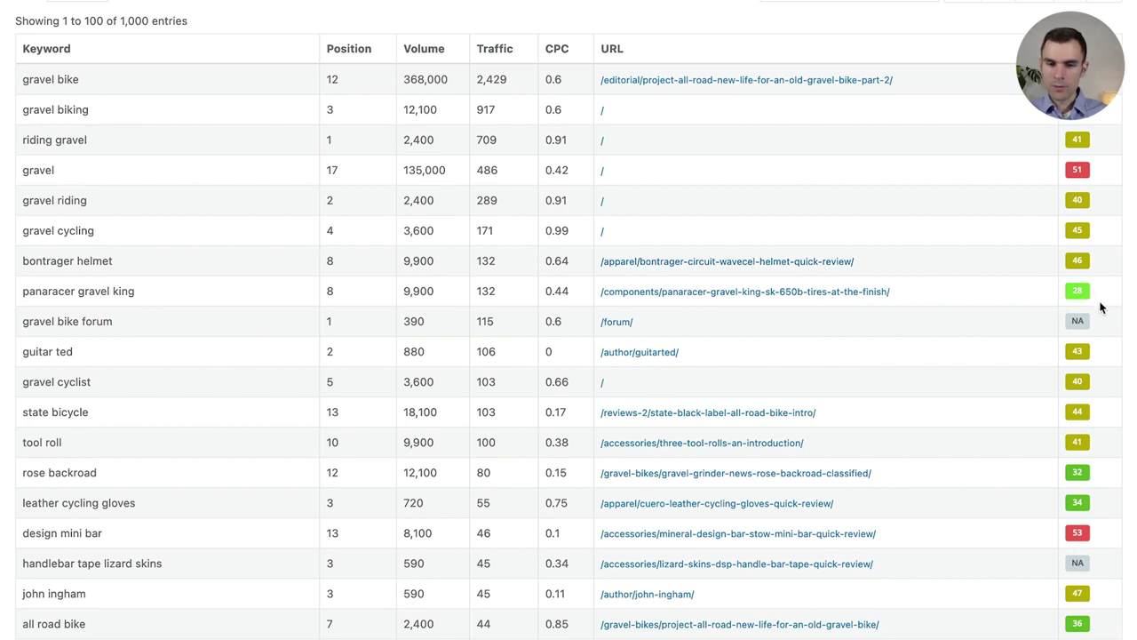
{"action": "left_click_drag", "start_coordinate": [379, 289], "coordinate": [8, 294]}
{"action": "left_click", "coordinate": [8, 299]}
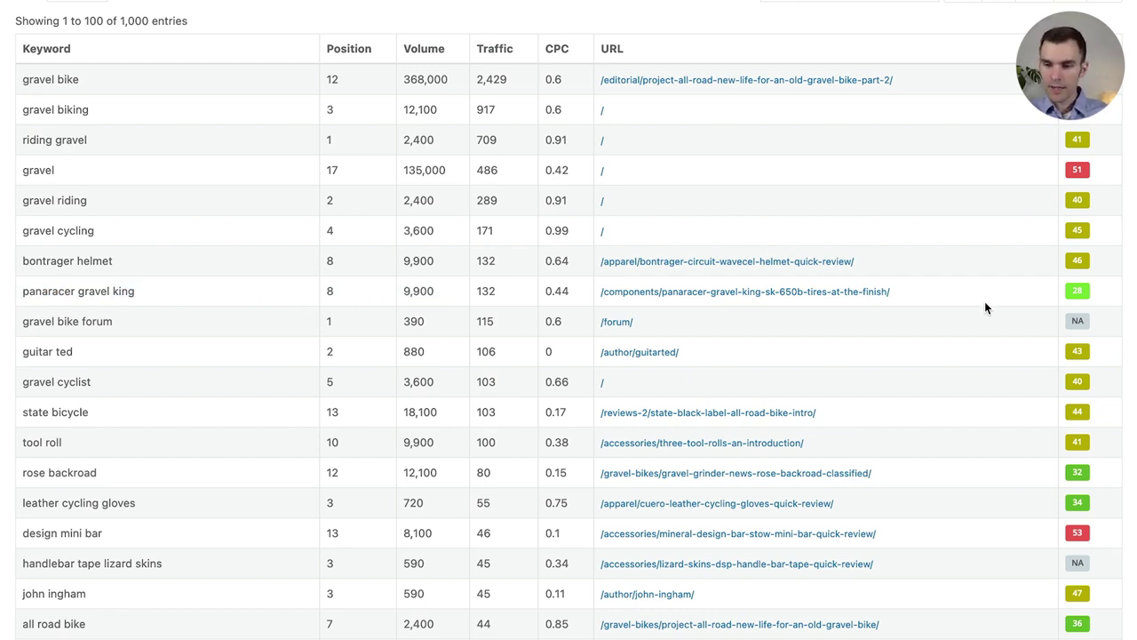
{"action": "scroll", "coordinate": [997, 315], "scroll_direction": "down", "scroll_amount": 10}
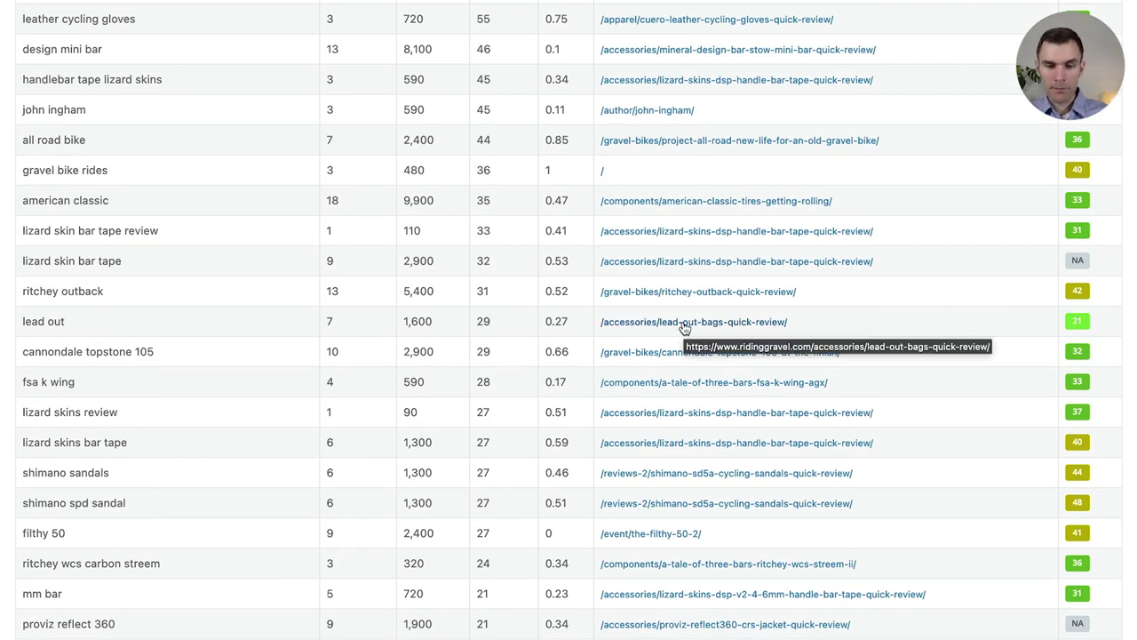
{"action": "scroll", "coordinate": [575, 331], "scroll_direction": "down", "scroll_amount": 3}
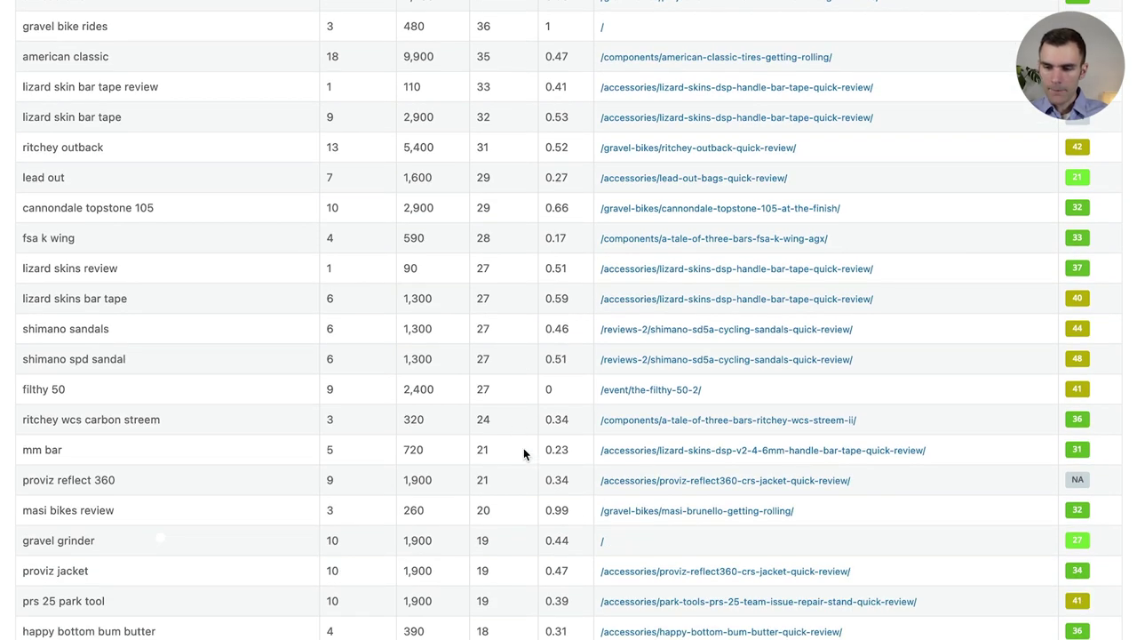
Examine the first page of ranking keywords for ridinggravel.com, including their positions, volumes, traffic, URLs and difficulty scores.
{"action": "scroll", "coordinate": [453, 422], "scroll_direction": "down", "scroll_amount": 3}
{"action": "scroll", "coordinate": [459, 411], "scroll_direction": "down", "scroll_amount": 2}
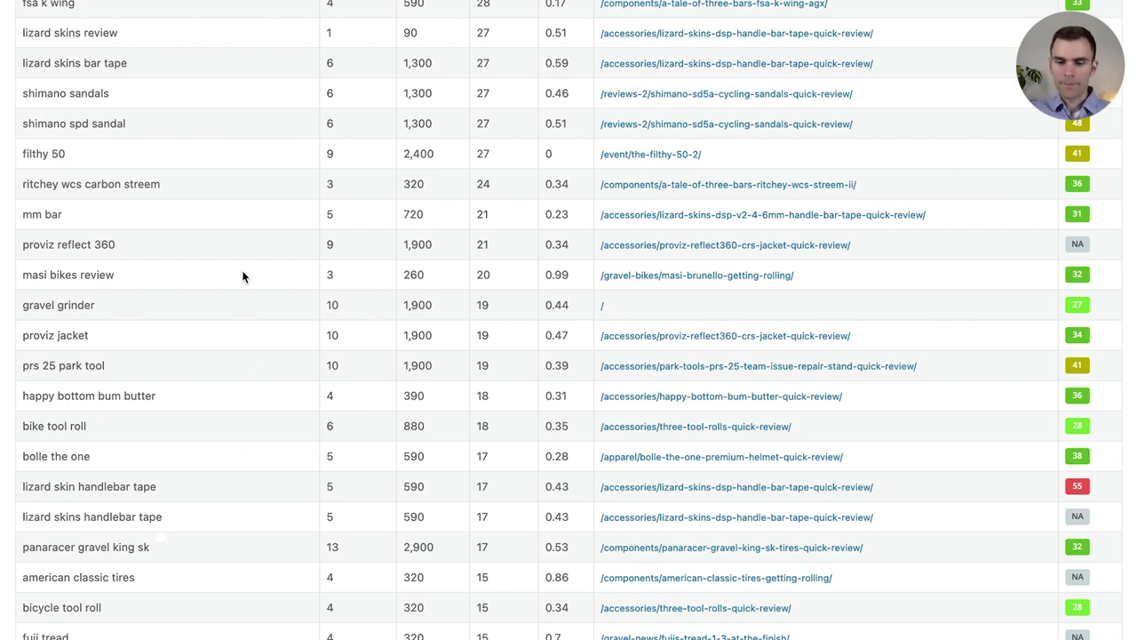
{"action": "scroll", "coordinate": [397, 388], "scroll_direction": "down", "scroll_amount": 2}
{"action": "scroll", "coordinate": [386, 437], "scroll_direction": "down", "scroll_amount": 1}
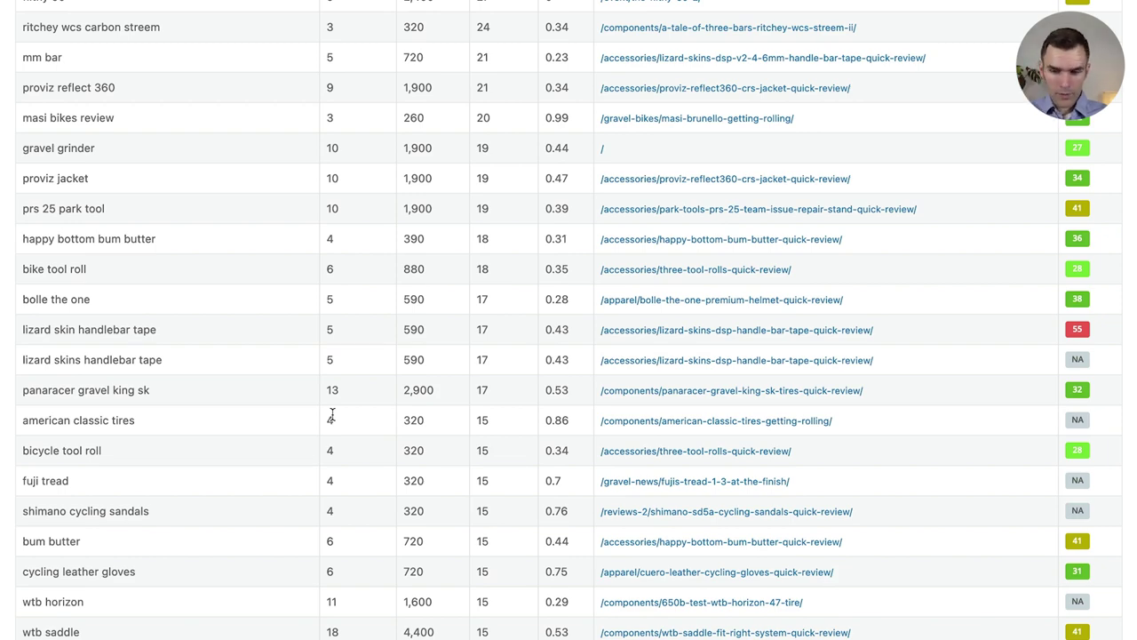
{"action": "scroll", "coordinate": [533, 453], "scroll_direction": "down", "scroll_amount": 3}
{"action": "scroll", "coordinate": [638, 495], "scroll_direction": "down", "scroll_amount": 2}
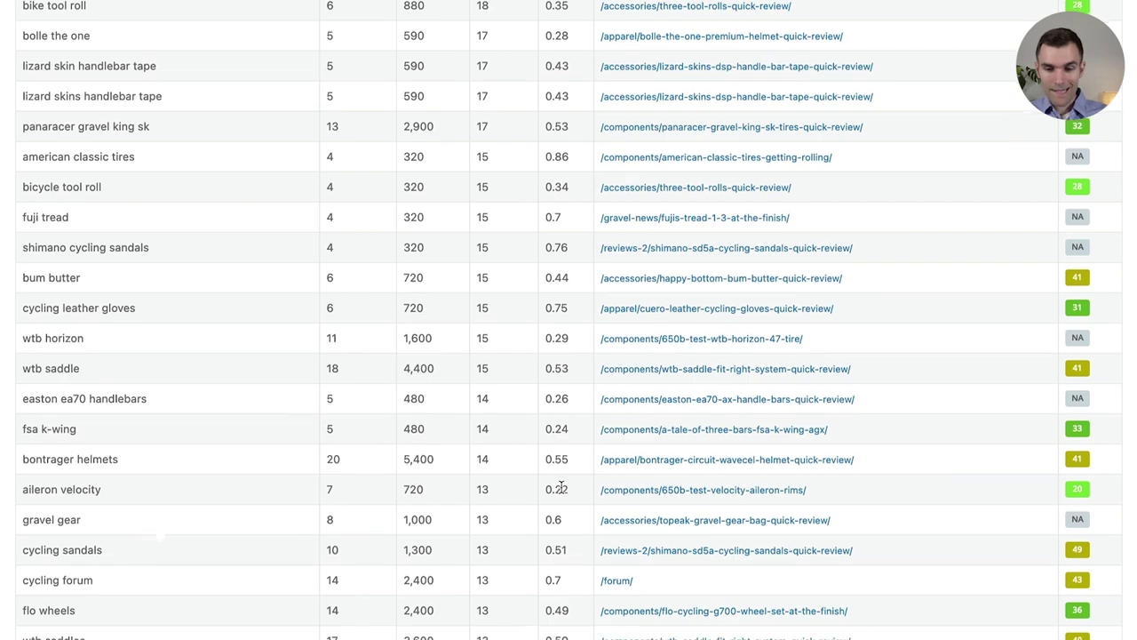
{"action": "scroll", "coordinate": [561, 485], "scroll_direction": "down", "scroll_amount": 1}
{"action": "scroll", "coordinate": [560, 486], "scroll_direction": "down", "scroll_amount": 2}
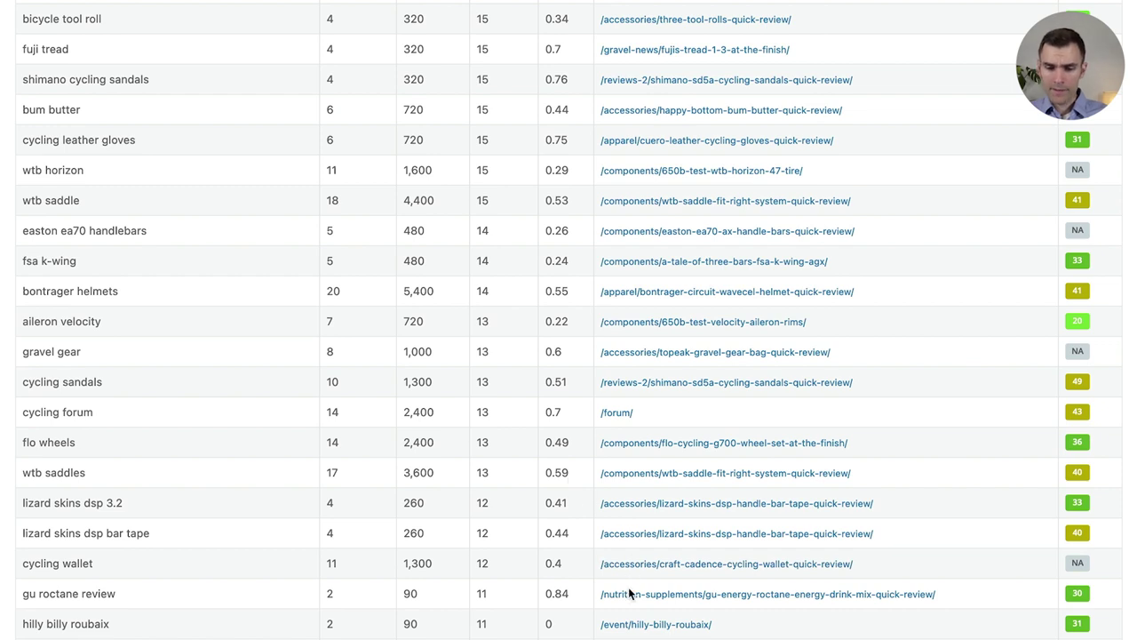
{"action": "scroll", "coordinate": [633, 577], "scroll_direction": "down", "scroll_amount": 2}
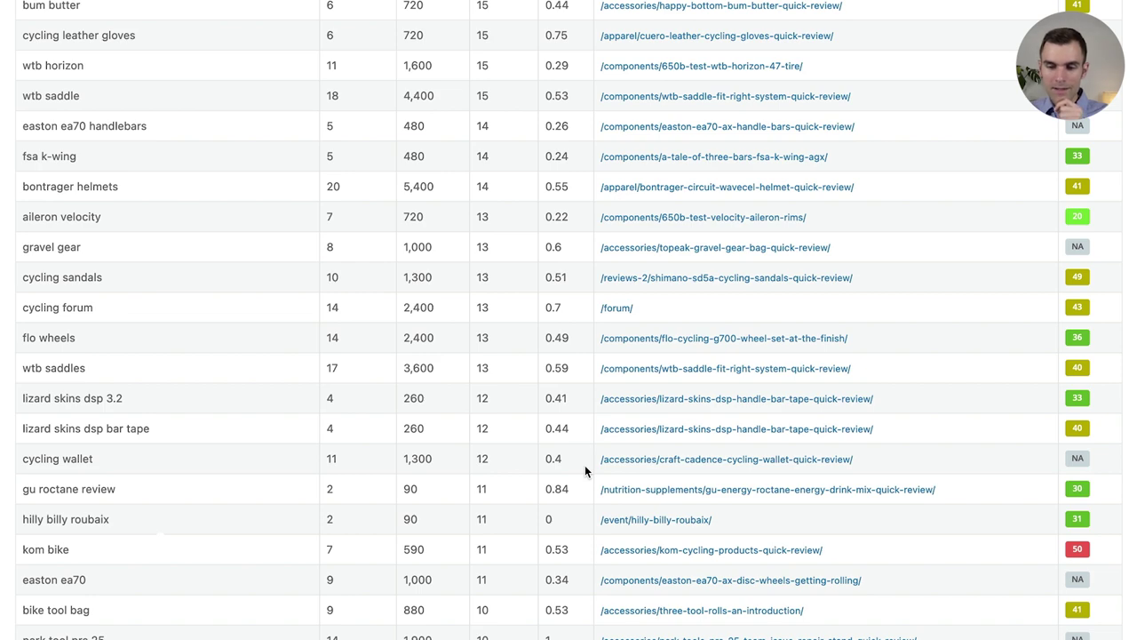
{"action": "scroll", "coordinate": [585, 465], "scroll_direction": "down", "scroll_amount": 3}
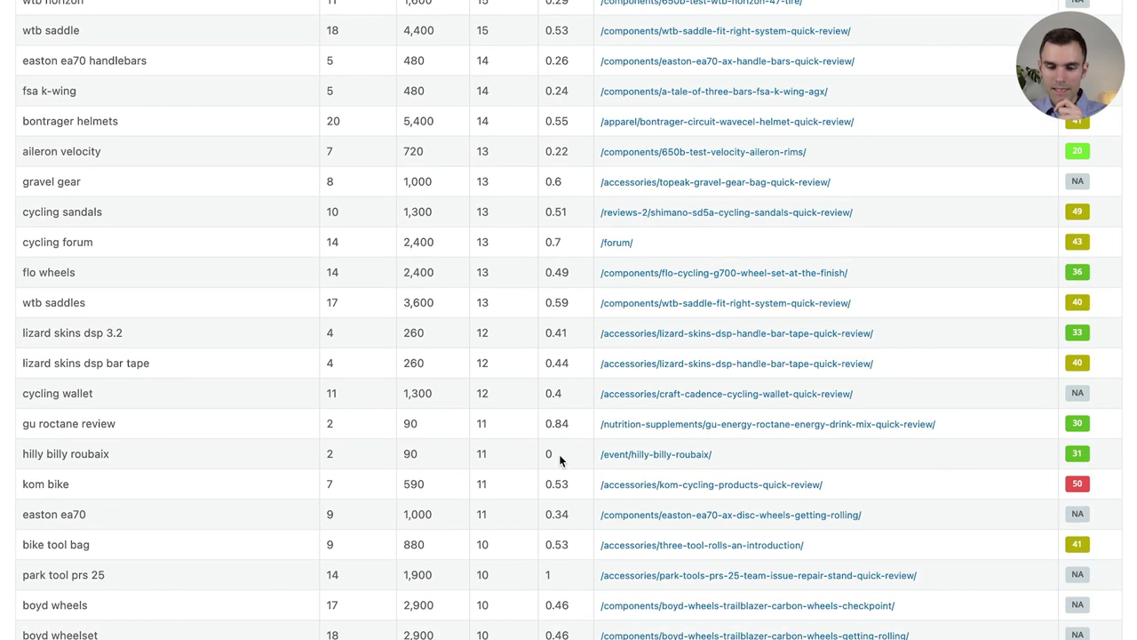
{"action": "scroll", "coordinate": [558, 455], "scroll_direction": "down", "scroll_amount": 3}
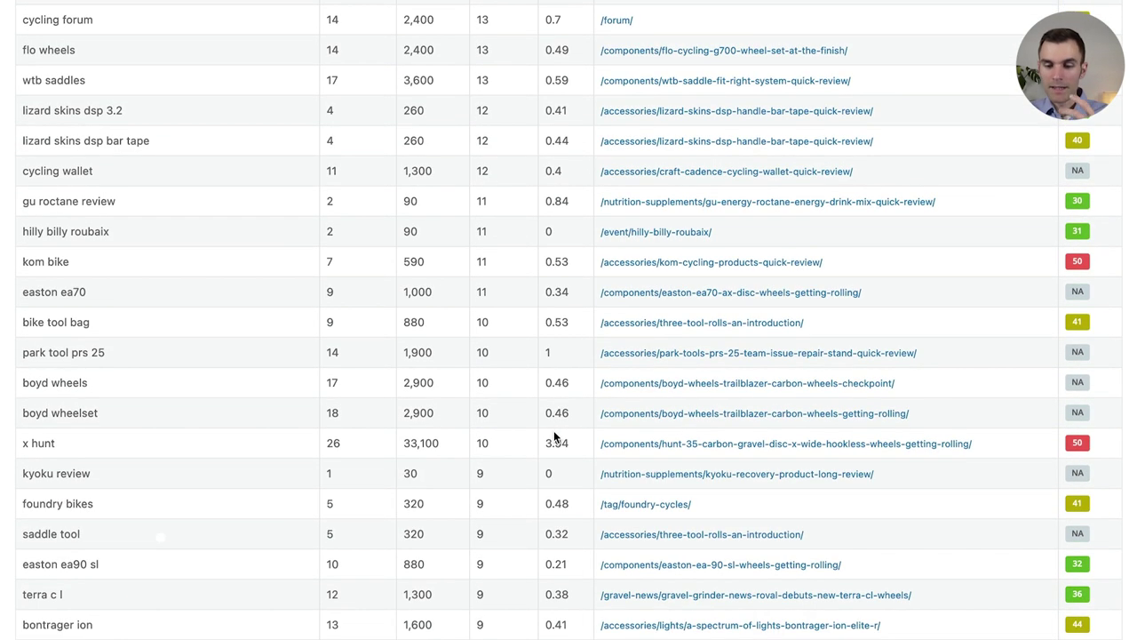
{"action": "scroll", "coordinate": [551, 453], "scroll_direction": "down", "scroll_amount": 5}
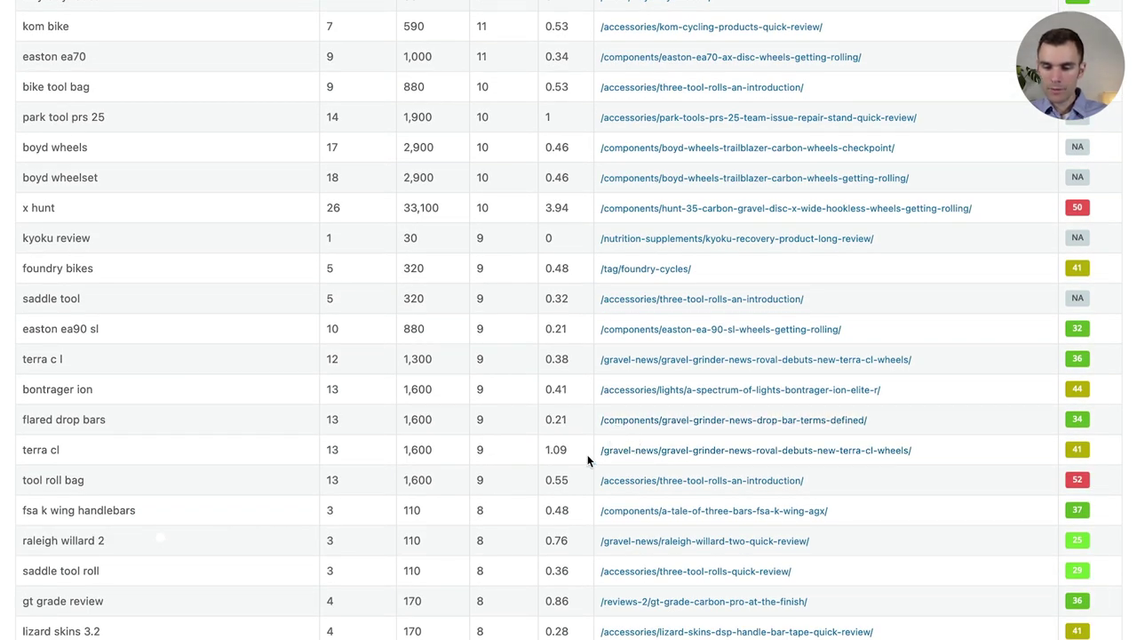
{"action": "scroll", "coordinate": [587, 460], "scroll_direction": "down", "scroll_amount": 1}
{"action": "scroll", "coordinate": [577, 462], "scroll_direction": "down", "scroll_amount": 3}
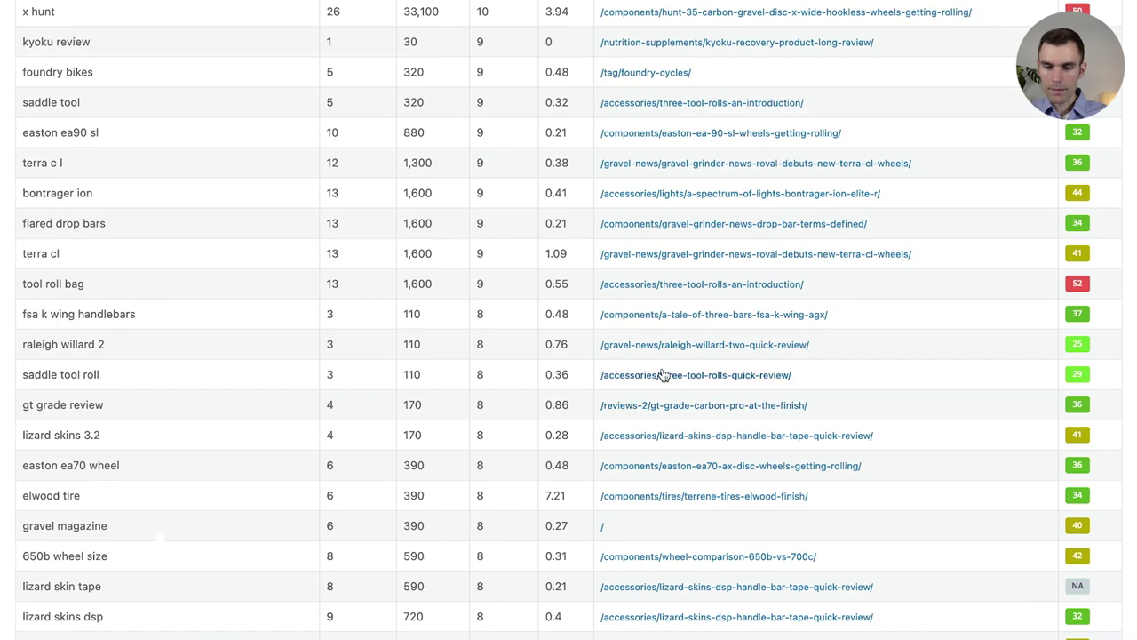
{"action": "scroll", "coordinate": [571, 405], "scroll_direction": "down", "scroll_amount": 1}
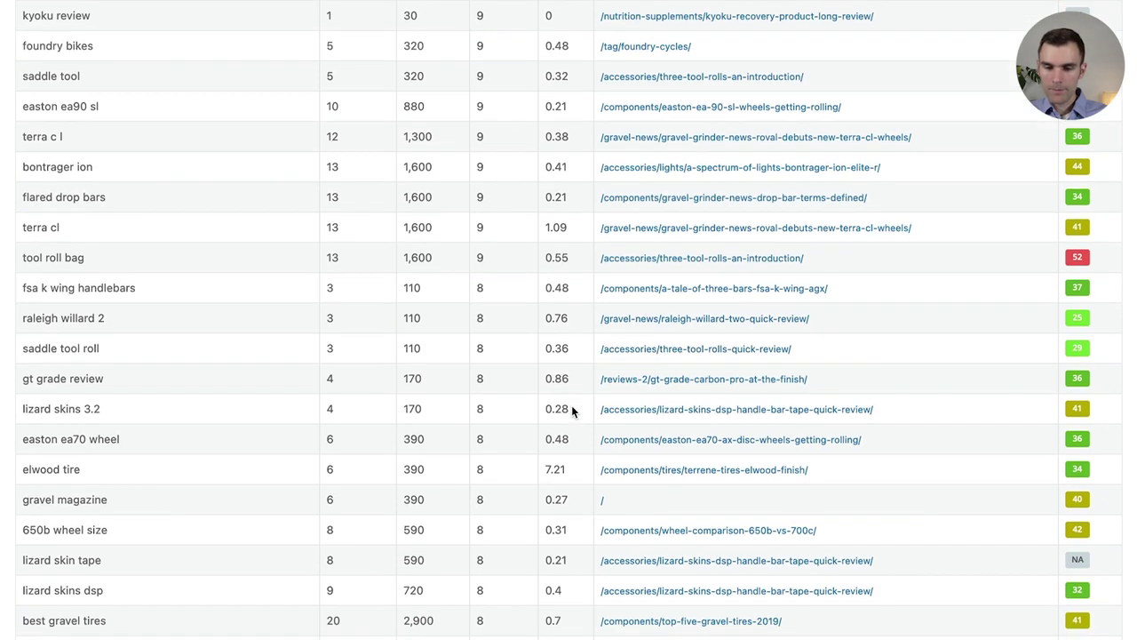
{"action": "scroll", "coordinate": [593, 382], "scroll_direction": "down", "scroll_amount": 4}
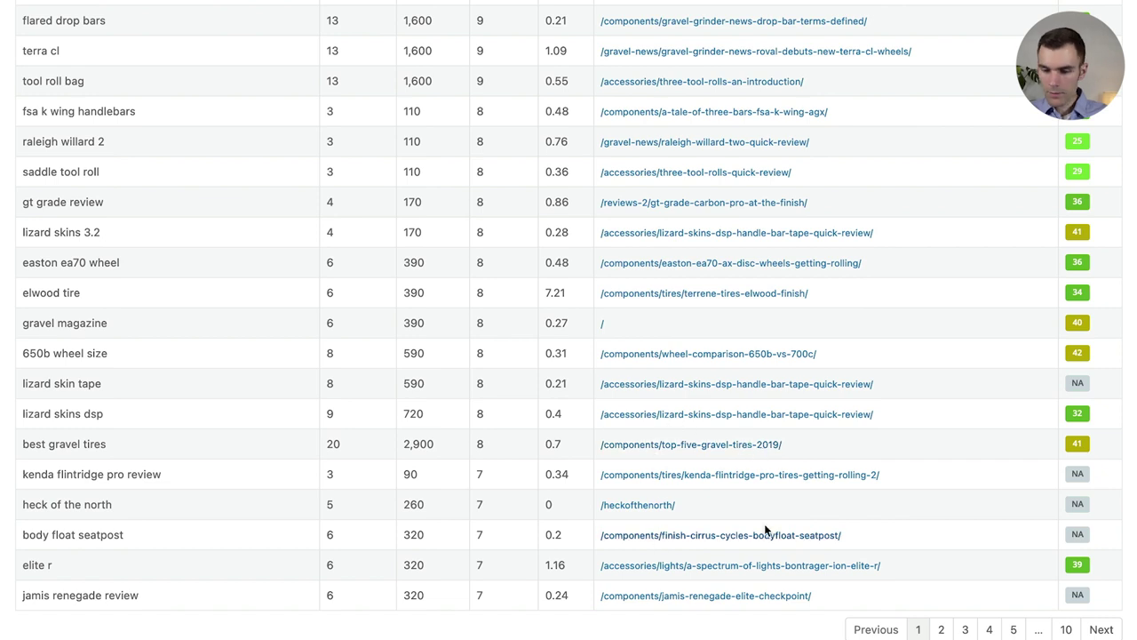
Open page 2 of the ridinggravel.com keyword results and examine its keywords' search volumes, positions and ranking URLs.
{"action": "left_click", "coordinate": [941, 629]}
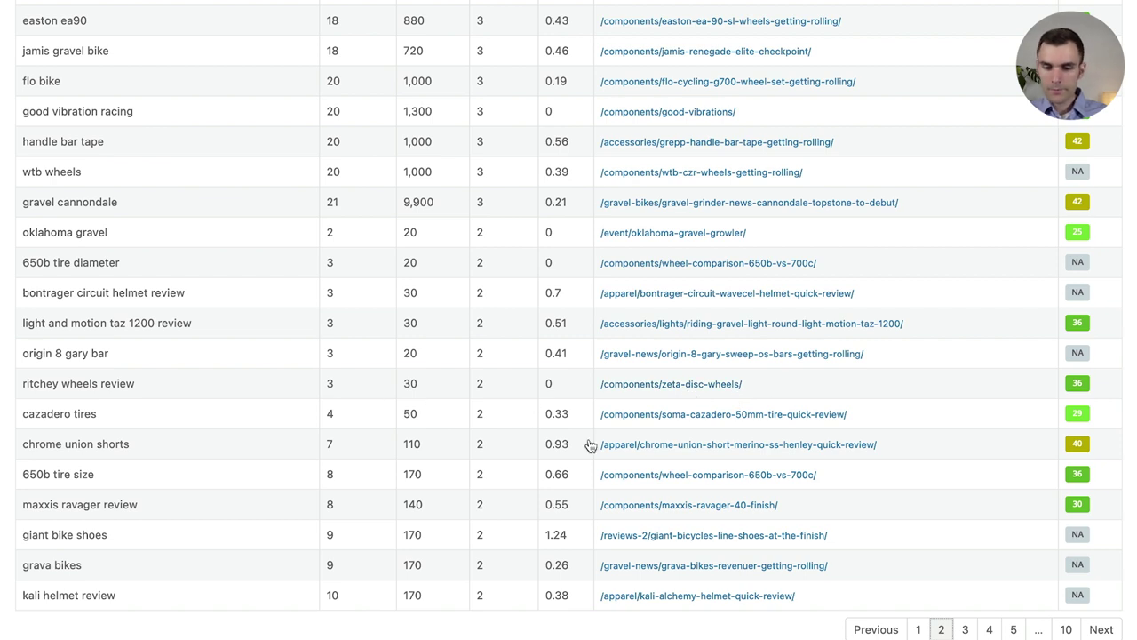
{"action": "scroll", "coordinate": [406, 184], "scroll_direction": "up", "scroll_amount": 2}
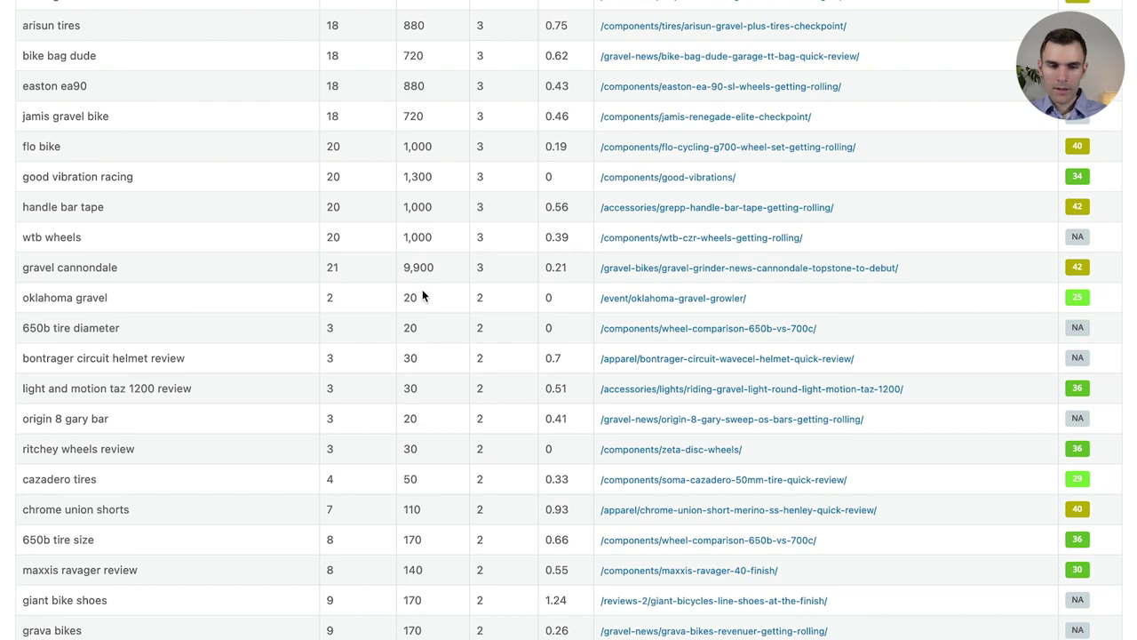
{"action": "scroll", "coordinate": [503, 273], "scroll_direction": "up", "scroll_amount": 5}
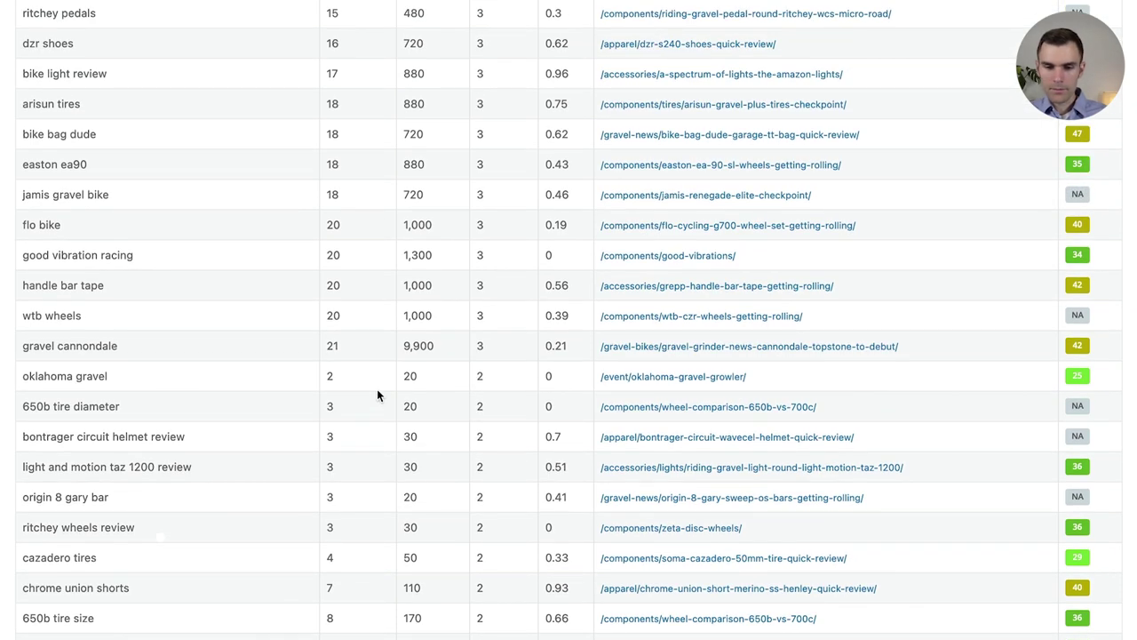
{"action": "scroll", "coordinate": [375, 445], "scroll_direction": "up", "scroll_amount": 20}
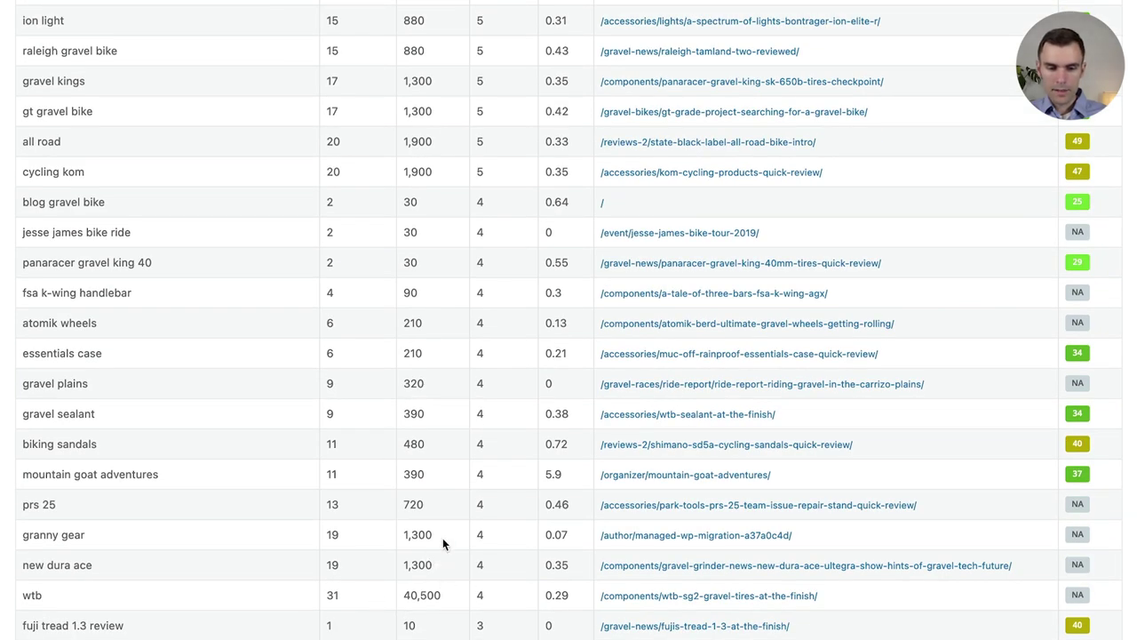
{"action": "scroll", "coordinate": [441, 477], "scroll_direction": "up", "scroll_amount": 6}
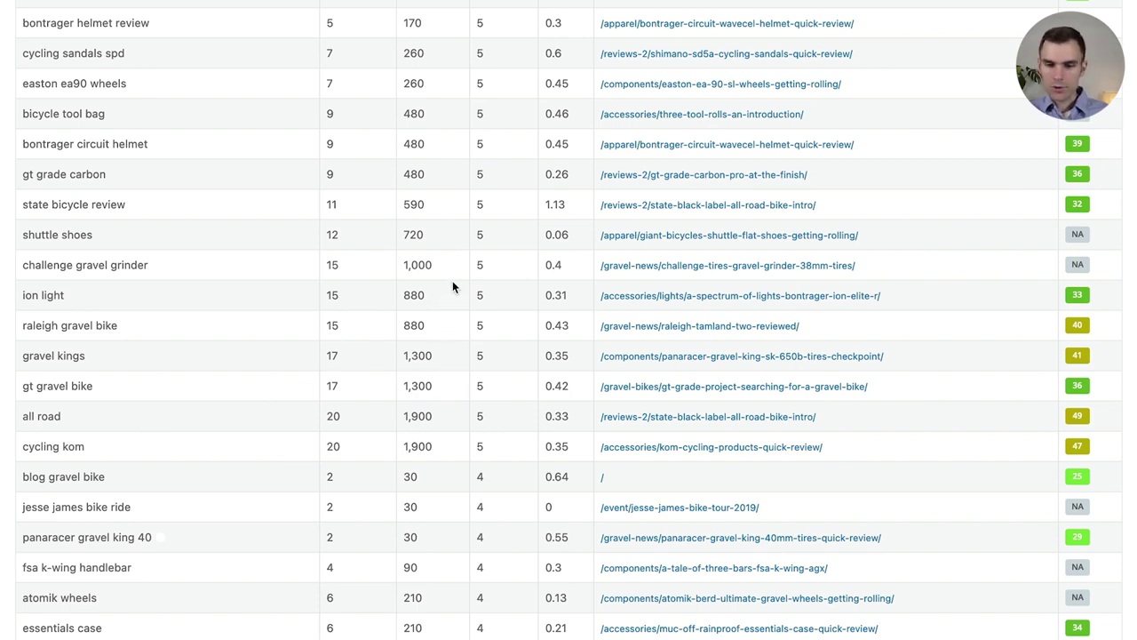
{"action": "scroll", "coordinate": [420, 348], "scroll_direction": "up", "scroll_amount": 8}
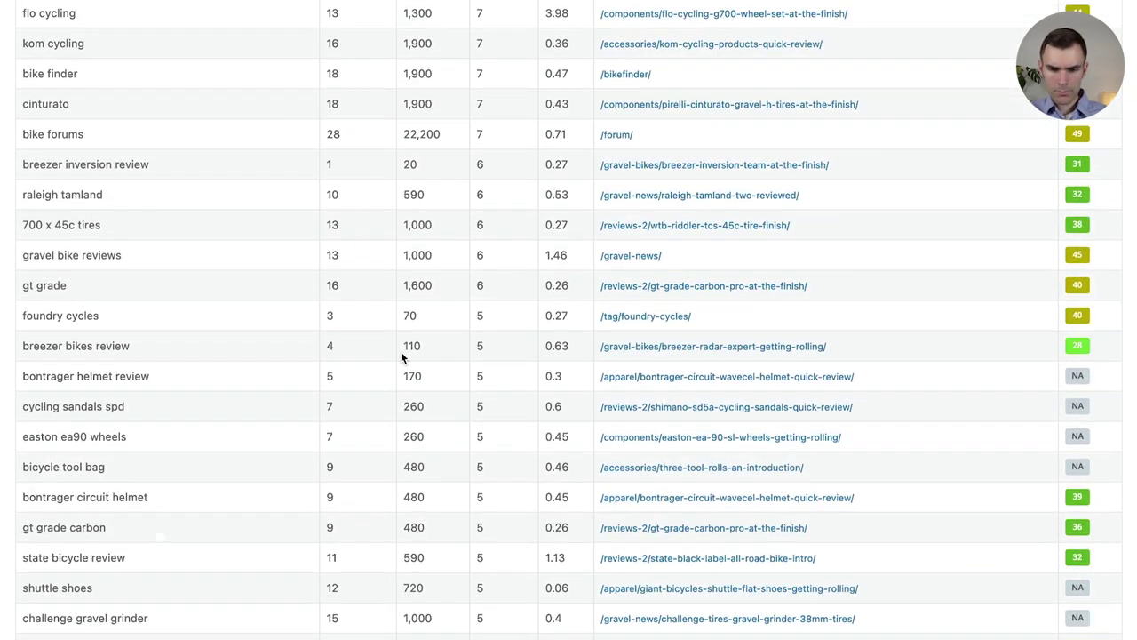
{"action": "double_click", "coordinate": [416, 285]}
{"action": "left_click", "coordinate": [428, 268]}
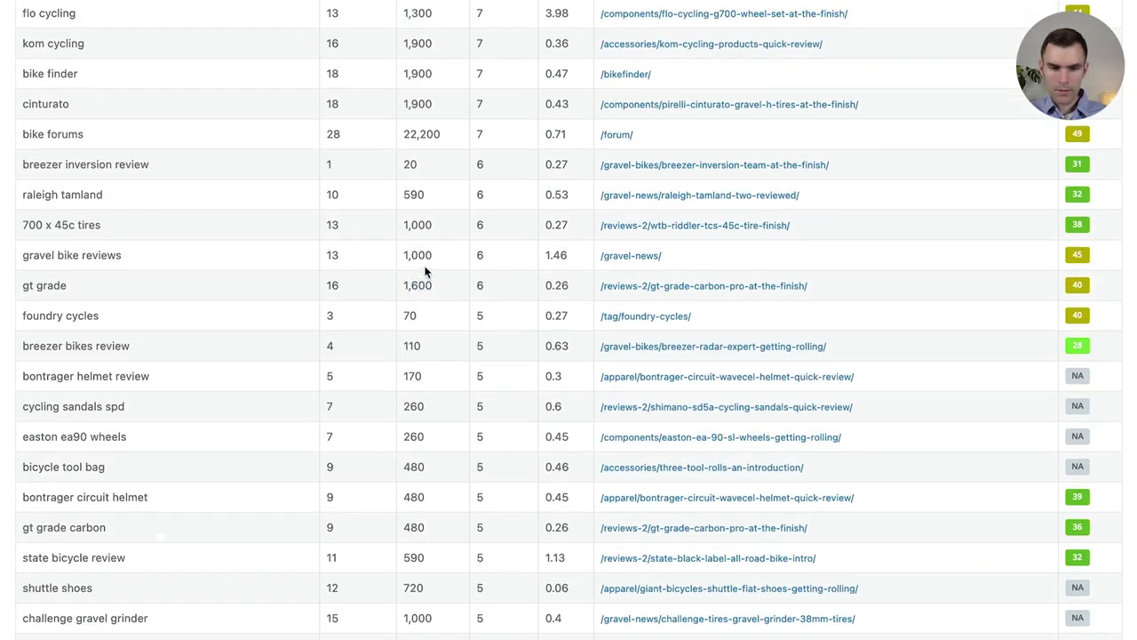
{"action": "double_click", "coordinate": [419, 257]}
{"action": "left_click", "coordinate": [457, 255]}
{"action": "scroll", "coordinate": [459, 256], "scroll_direction": "up", "scroll_amount": 3}
{"action": "scroll", "coordinate": [888, 236], "scroll_direction": "up", "scroll_amount": 8}
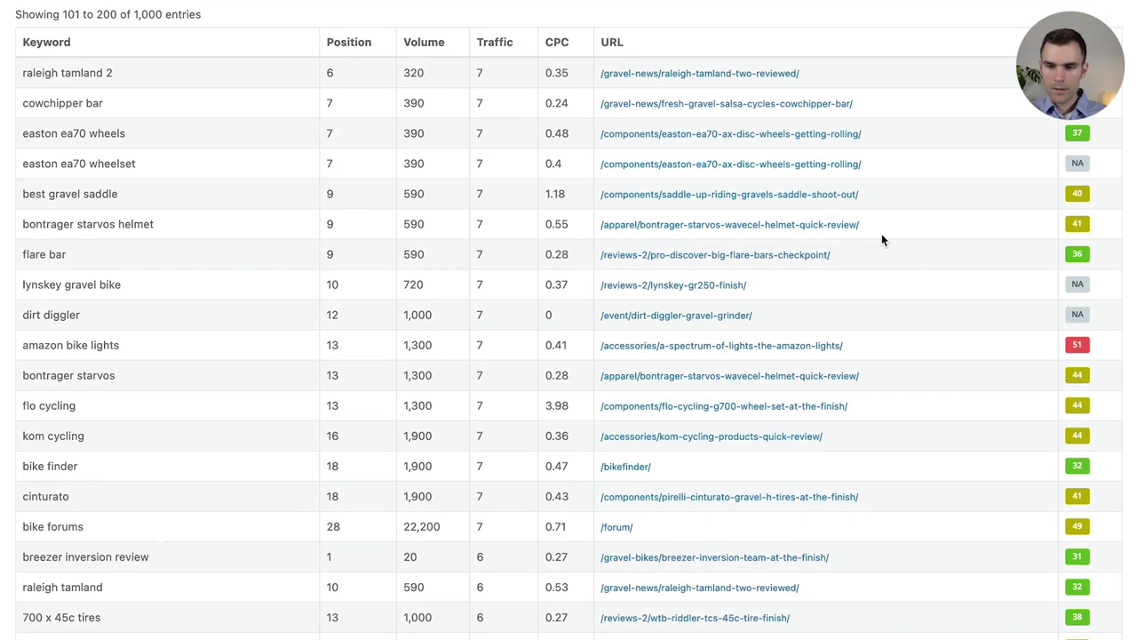
{"action": "scroll", "coordinate": [430, 213], "scroll_direction": "up", "scroll_amount": 1}
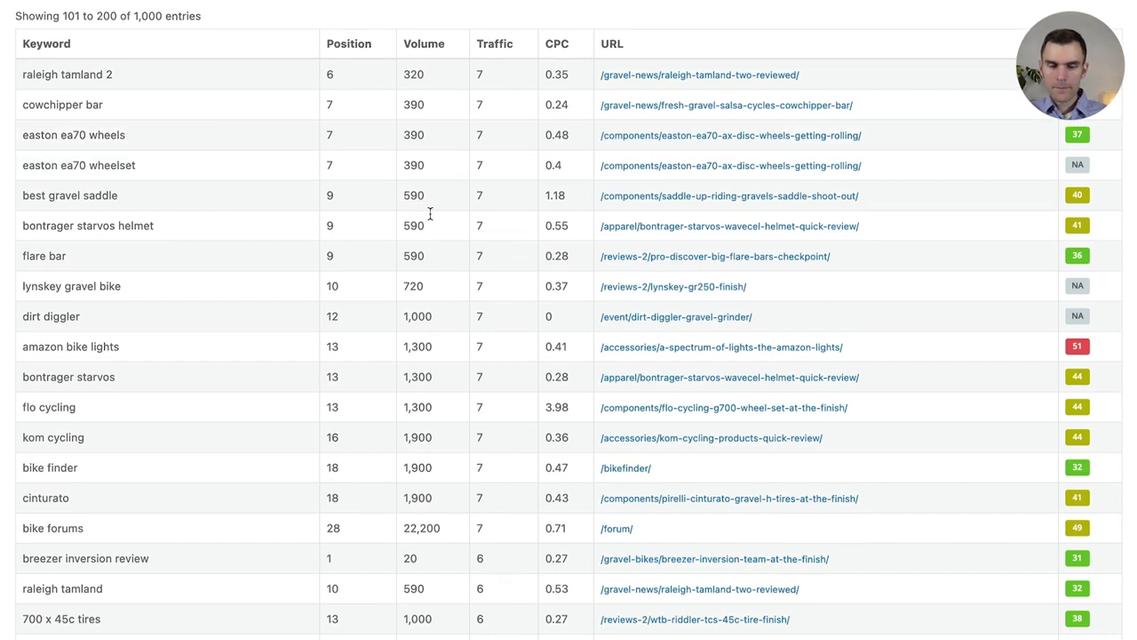
{"action": "scroll", "coordinate": [430, 213], "scroll_direction": "up", "scroll_amount": 2}
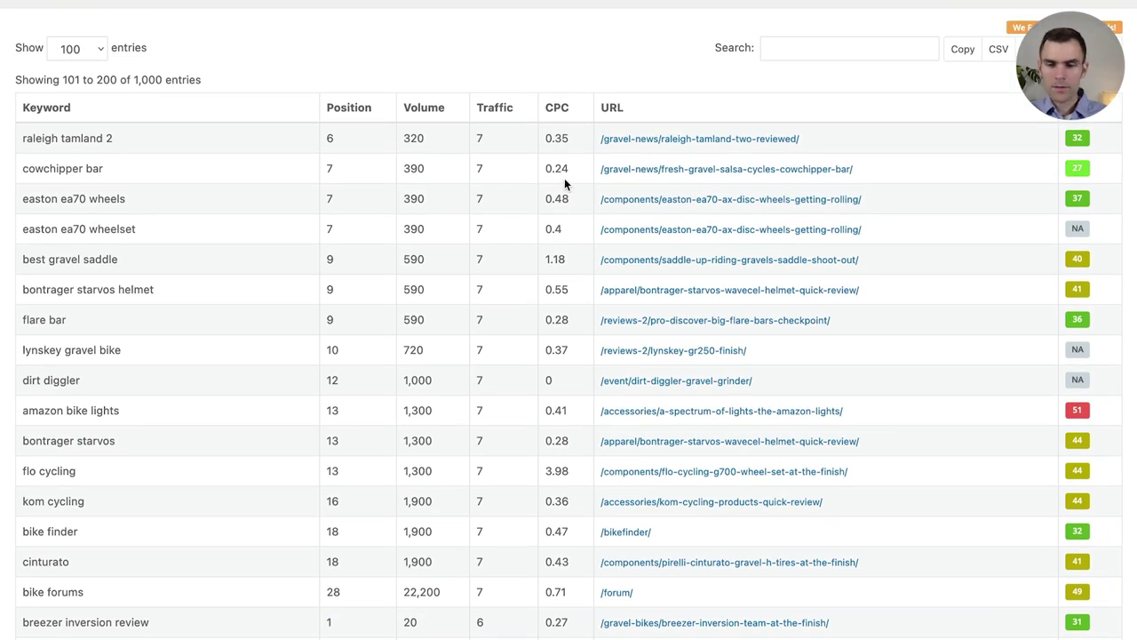
{"action": "scroll", "coordinate": [888, 120], "scroll_direction": "up", "scroll_amount": 3}
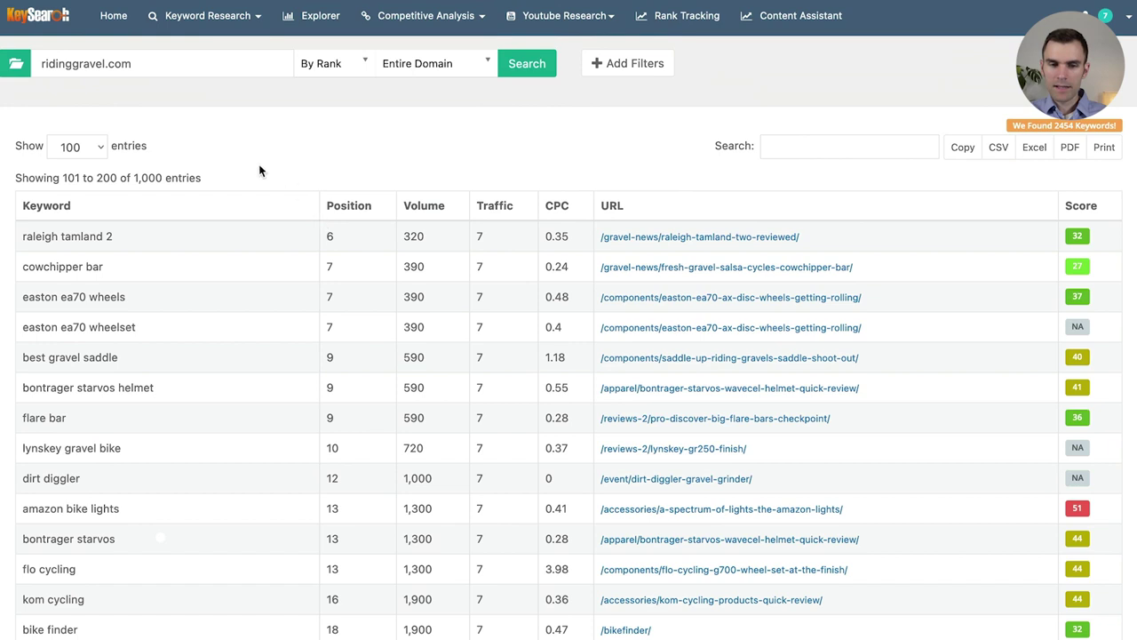
Switch to the open Gravel Cyclist website and copy its web address.
{"action": "key", "text": "alt+Tab"}
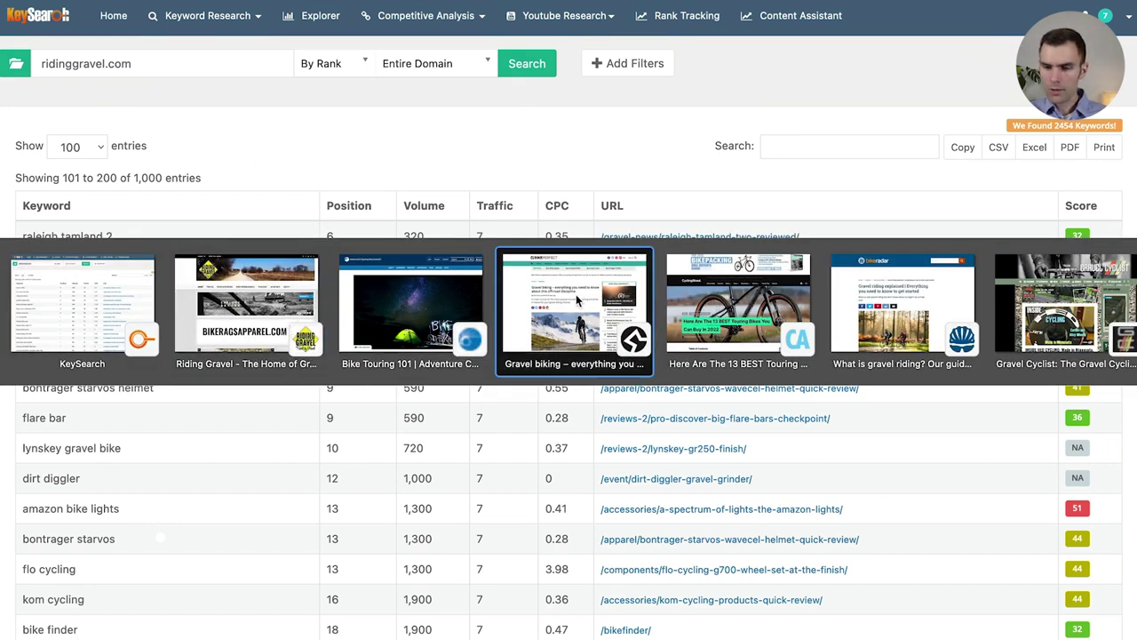
{"action": "left_click", "coordinate": [1106, 351]}
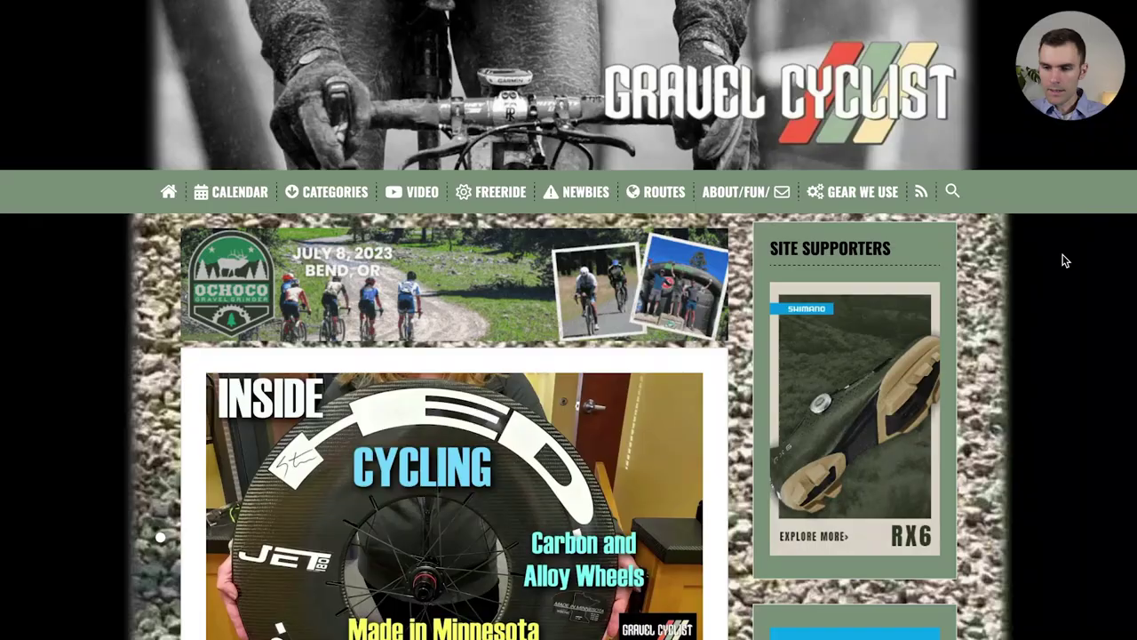
{"action": "key", "text": "super+l"}
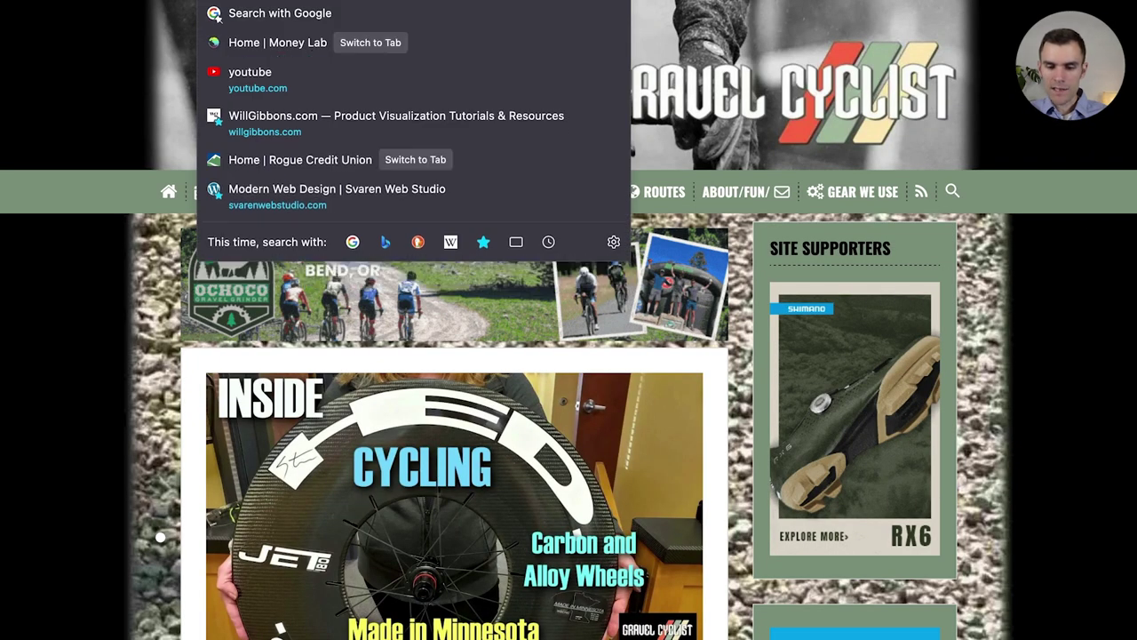
Switch back to KeySearch and search the entire domain gravelcyclist.com for its ranking keywords, sorted by rank.
{"action": "key", "text": "ctrl+Tab"}
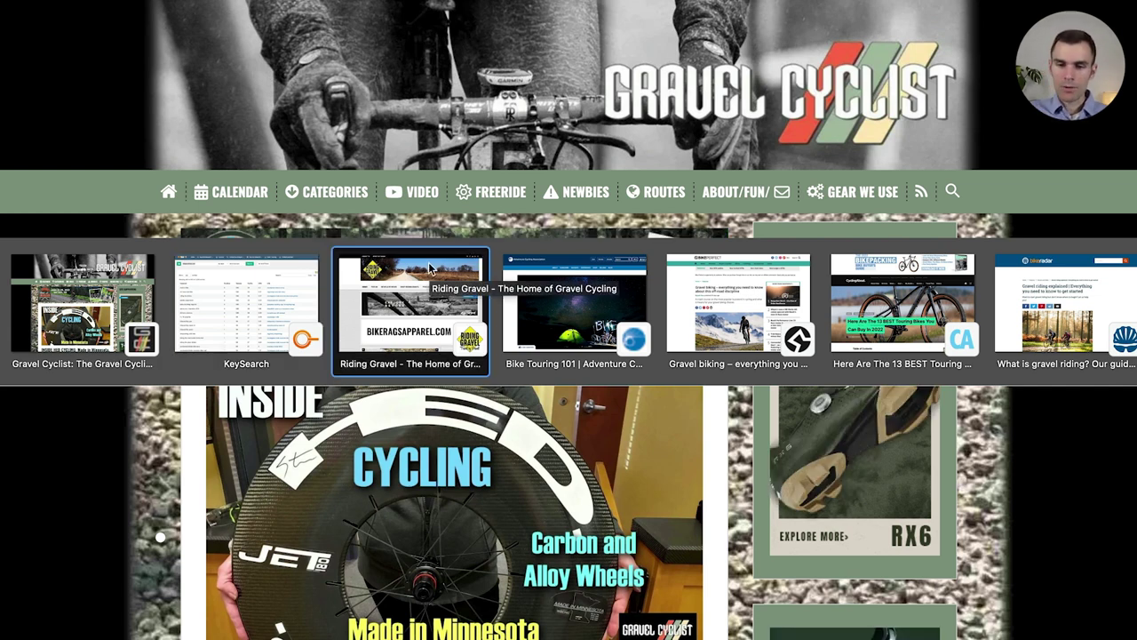
{"action": "left_click", "coordinate": [284, 336]}
{"action": "triple_click", "coordinate": [167, 74]}
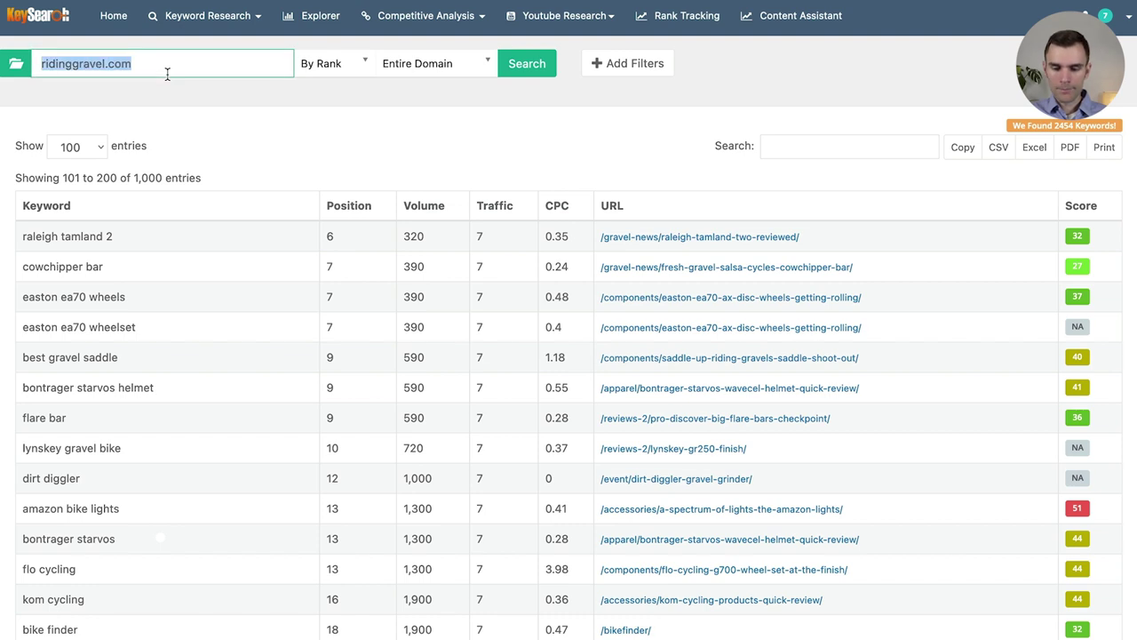
{"action": "type", "text": "https://www.gravelcyclist.com/"}
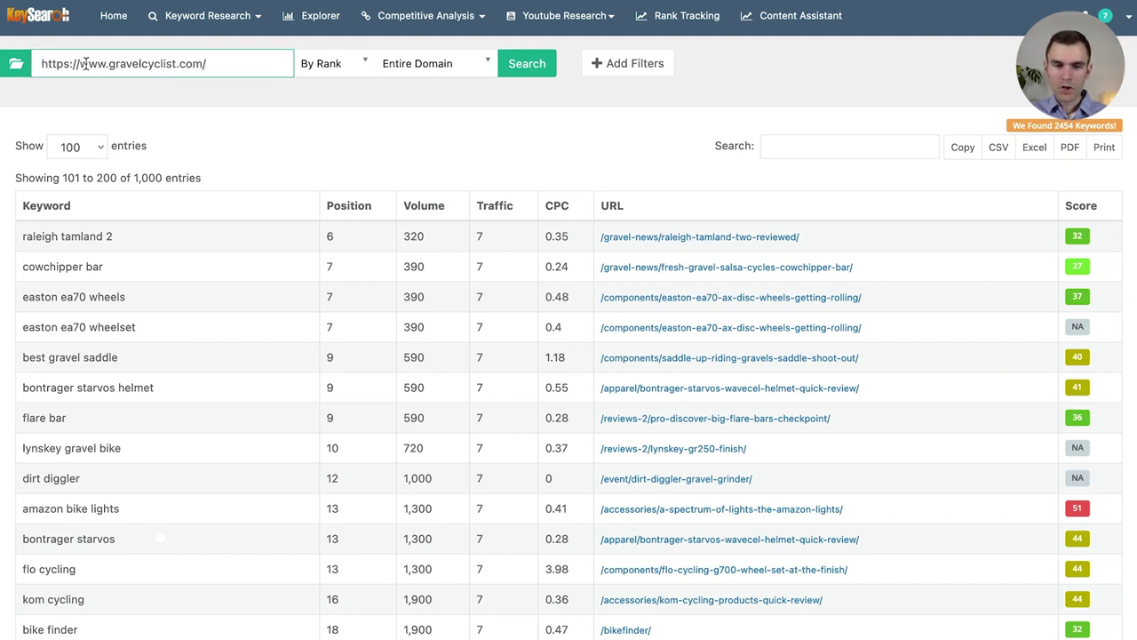
{"action": "left_click_drag", "start_coordinate": [110, 63], "coordinate": [29, 69]}
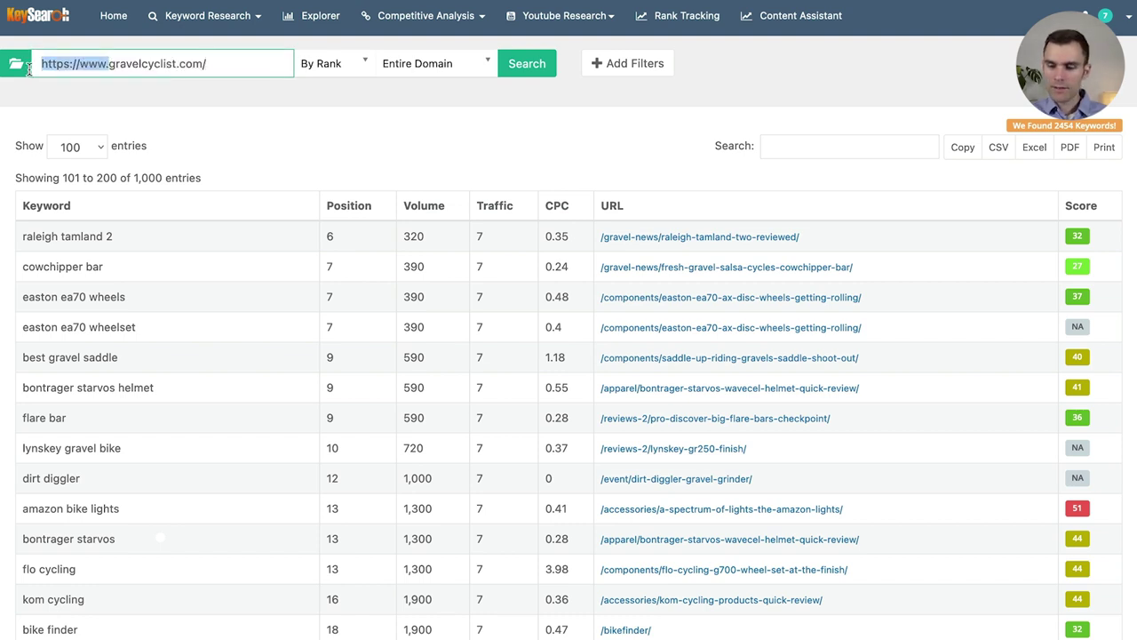
{"action": "key", "text": "BackSpace"}
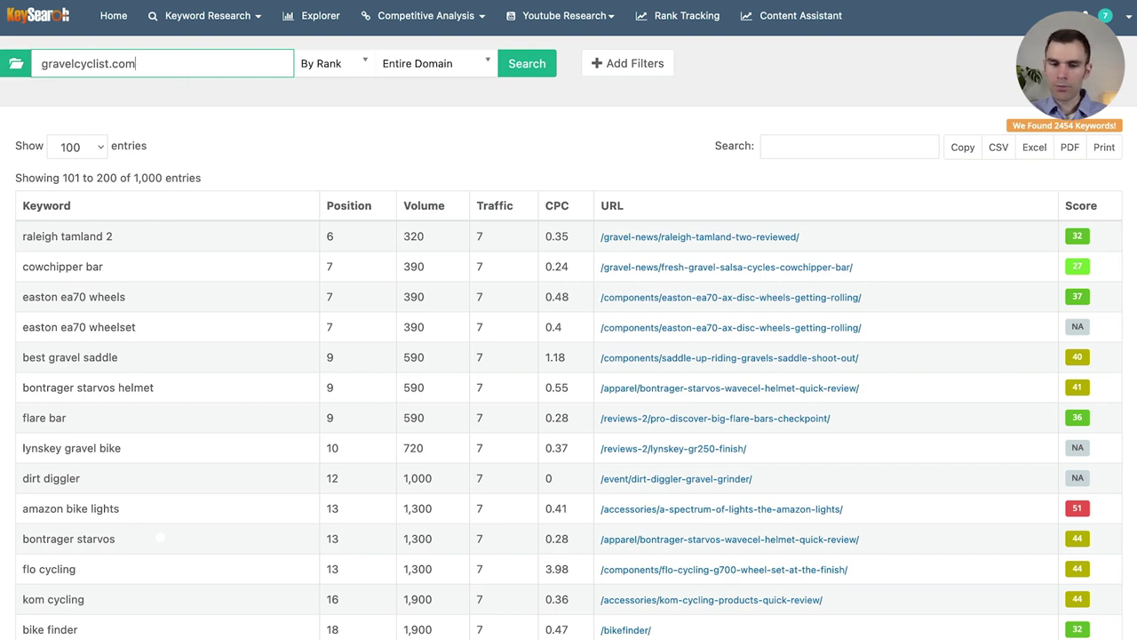
{"action": "left_click", "coordinate": [529, 68]}
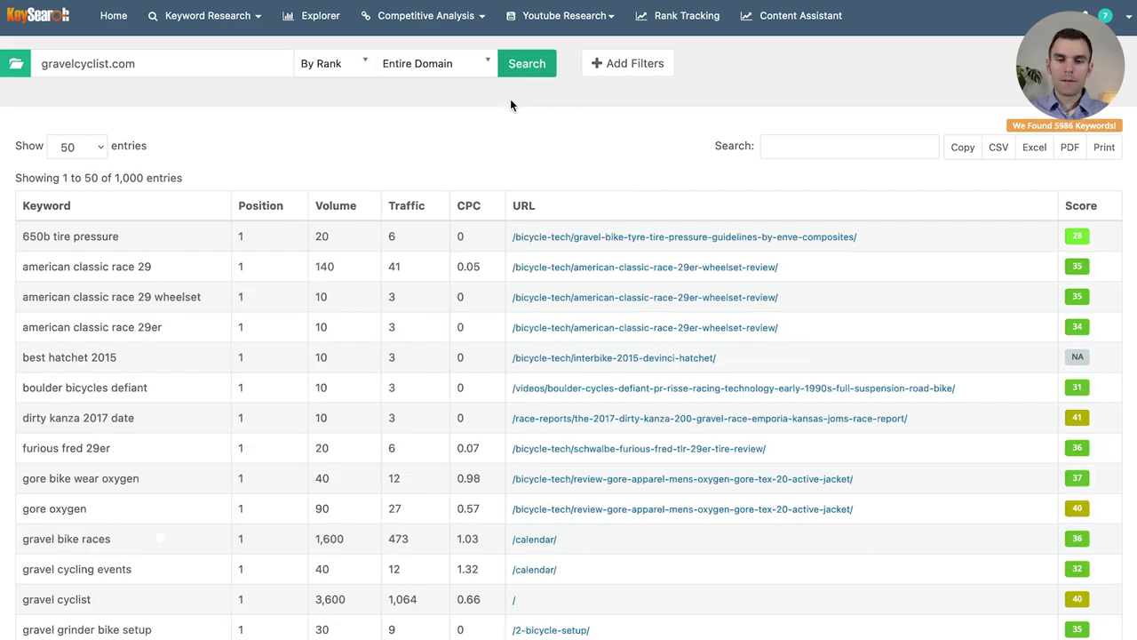
Switch to the Riding Gravel website and examine its homepage, including the latest news, reviews and forum topics.
{"action": "key", "text": "alt+Tab"}
{"action": "key", "text": "alt+Tab"}
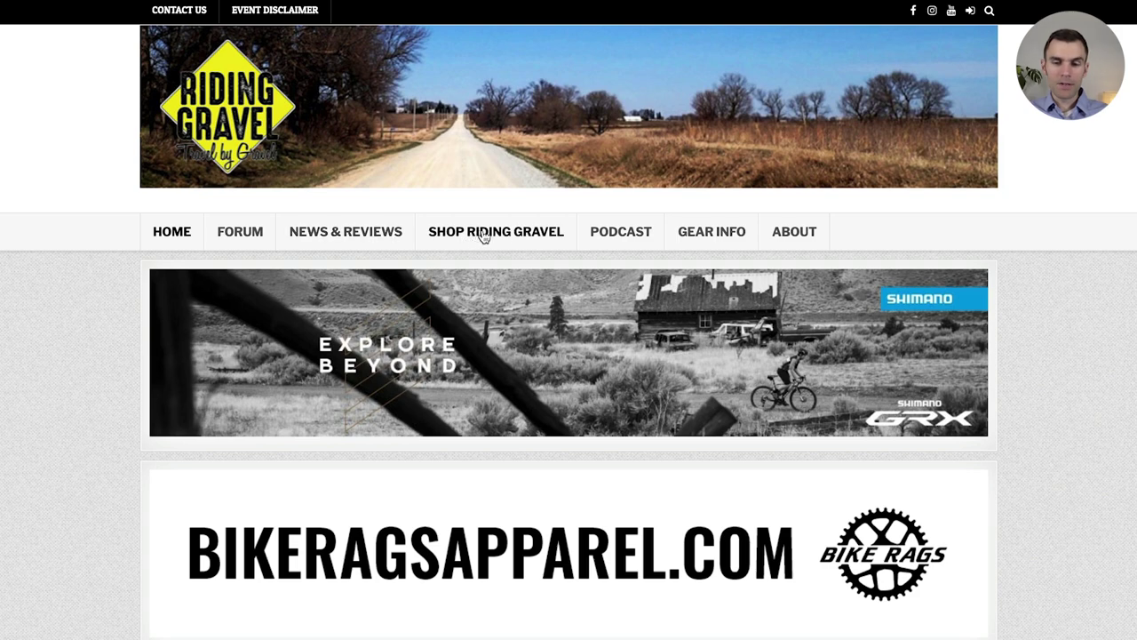
{"action": "scroll", "coordinate": [480, 238], "scroll_direction": "down", "scroll_amount": 4}
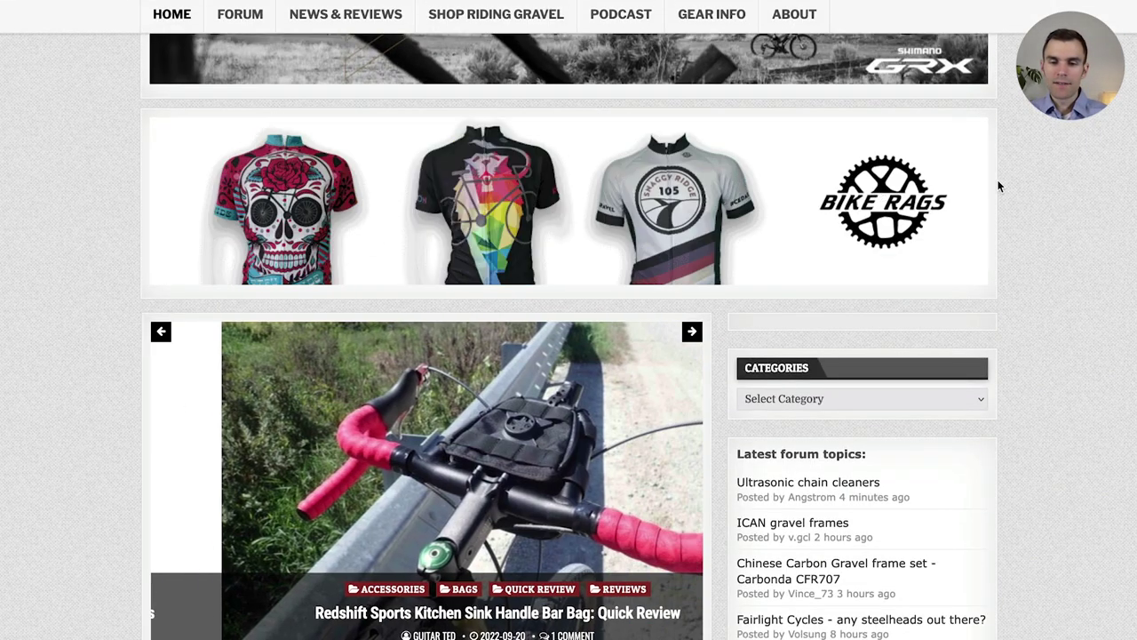
{"action": "scroll", "coordinate": [308, 208], "scroll_direction": "down", "scroll_amount": 6}
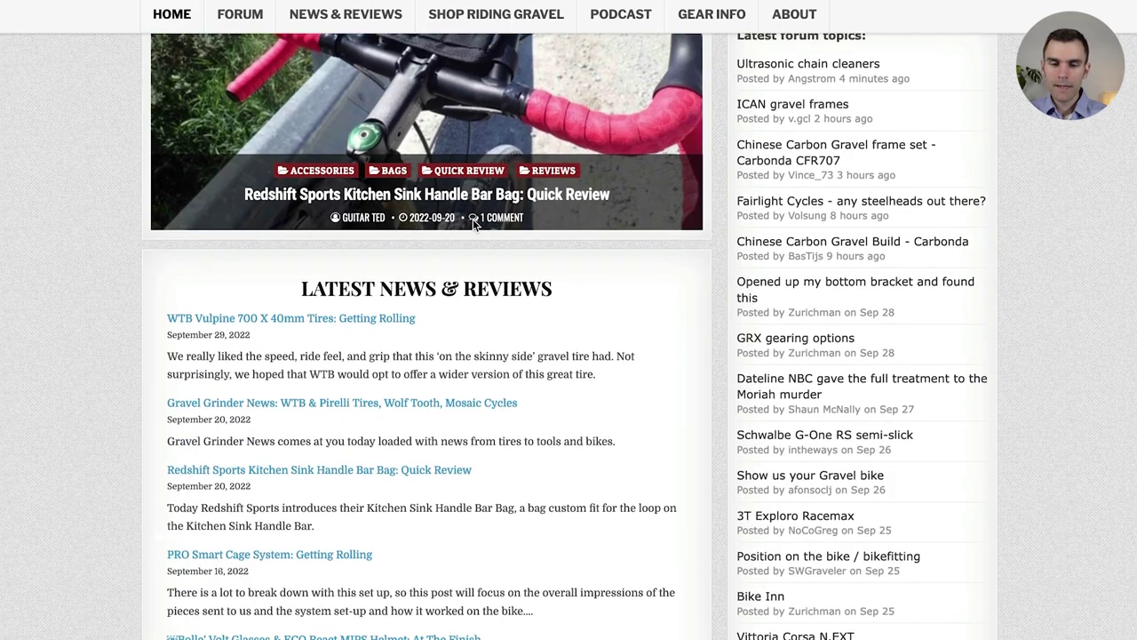
{"action": "scroll", "coordinate": [526, 217], "scroll_direction": "down", "scroll_amount": 3}
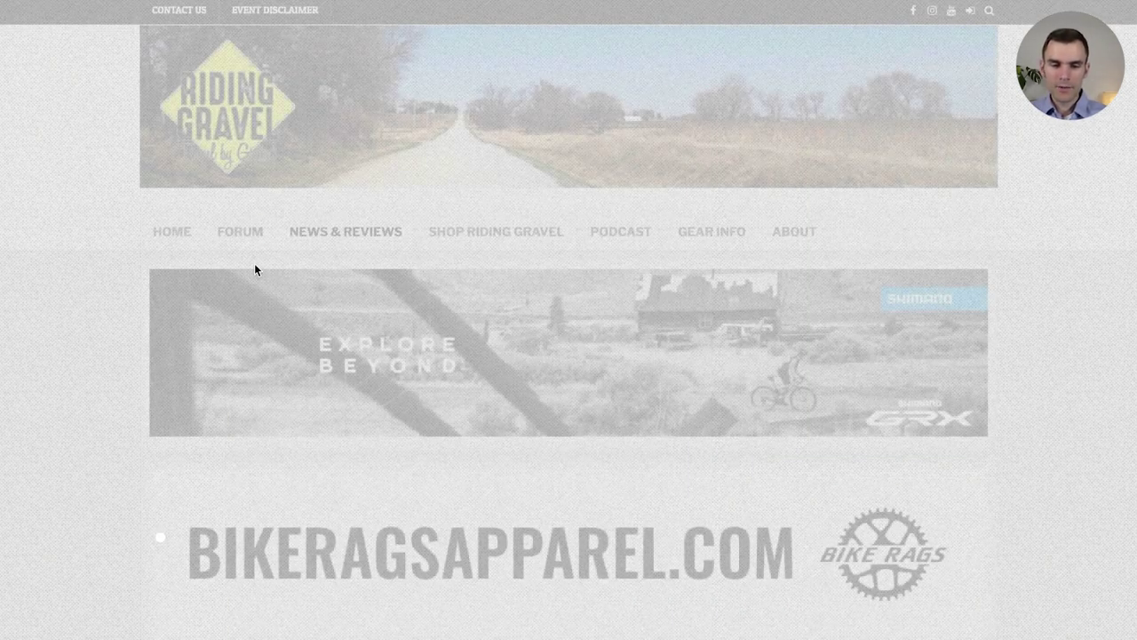
Browse the news and reviews listing, open the WTB Vulpine 700 X 40mm Tires: Getting Rolling article and read through the review.
{"action": "scroll", "coordinate": [279, 320], "scroll_direction": "down", "scroll_amount": 9}
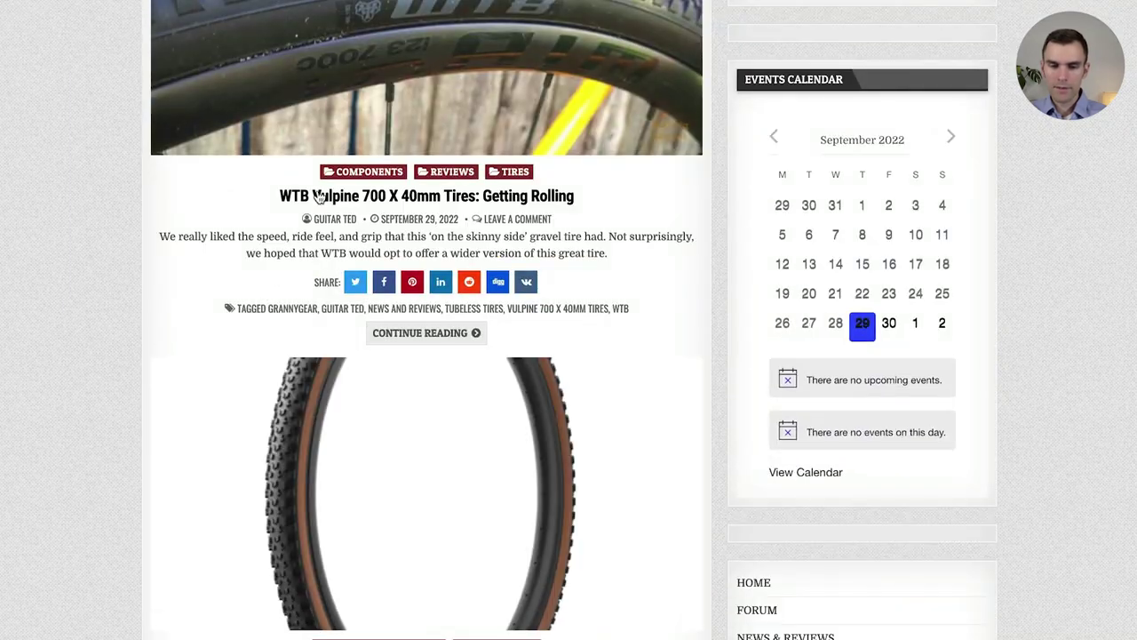
{"action": "scroll", "coordinate": [164, 246], "scroll_direction": "down", "scroll_amount": 1}
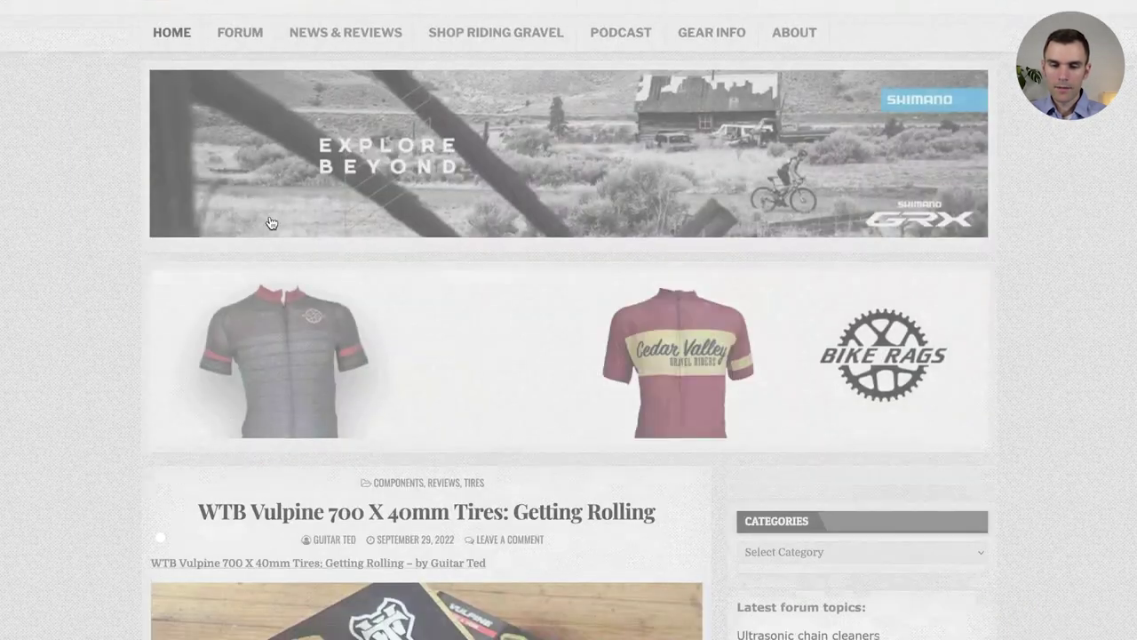
{"action": "scroll", "coordinate": [320, 240], "scroll_direction": "down", "scroll_amount": 4}
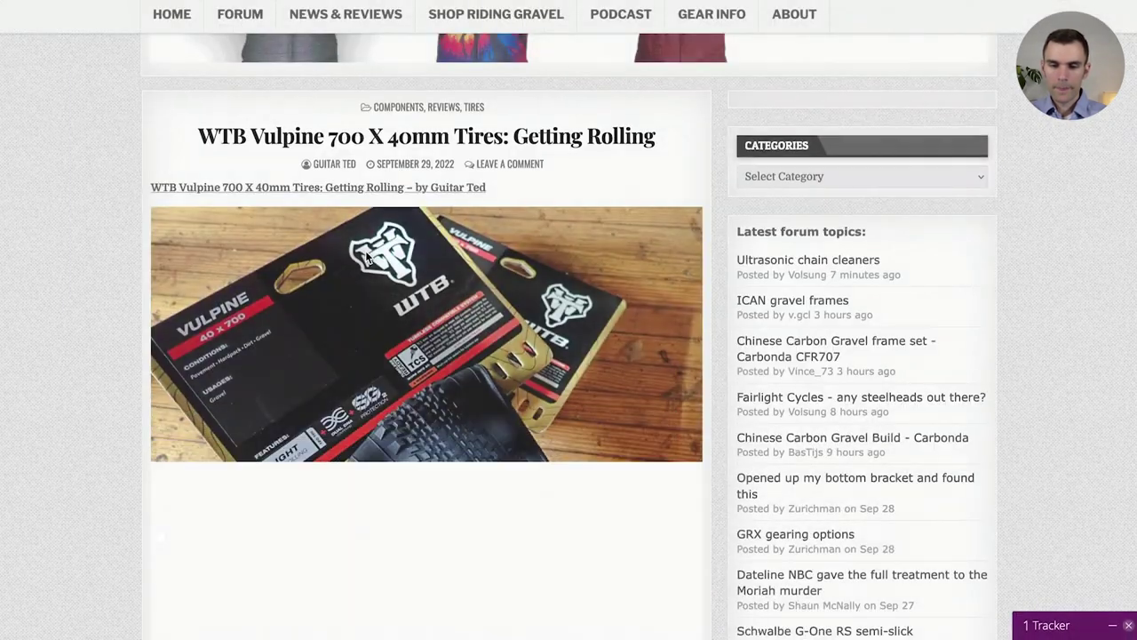
{"action": "scroll", "coordinate": [355, 266], "scroll_direction": "down", "scroll_amount": 12}
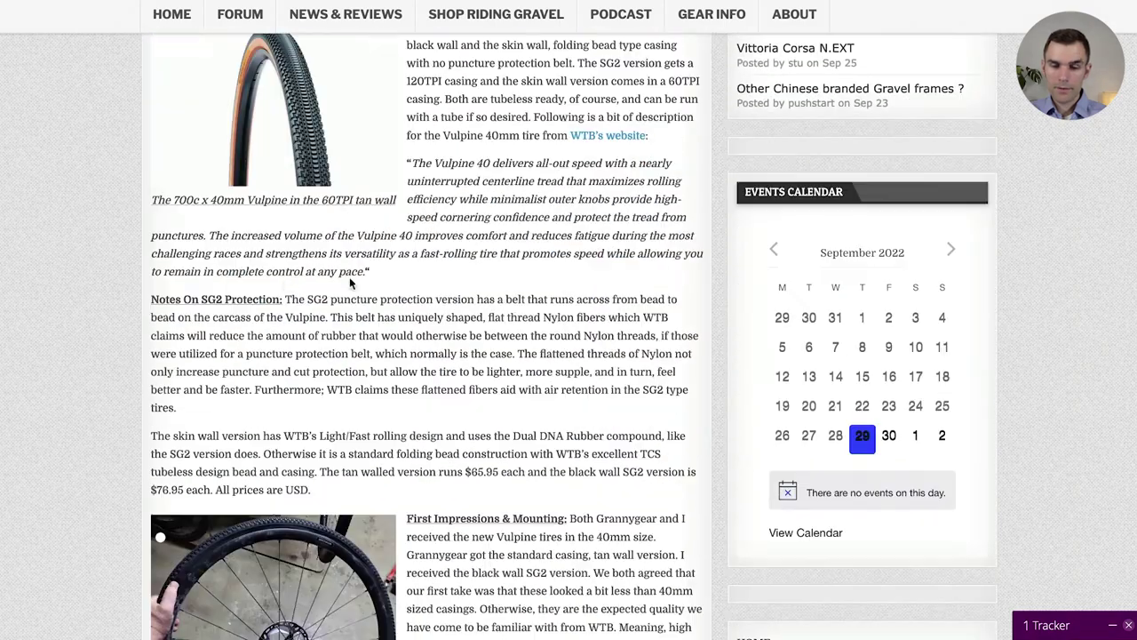
{"action": "scroll", "coordinate": [349, 278], "scroll_direction": "down", "scroll_amount": 15}
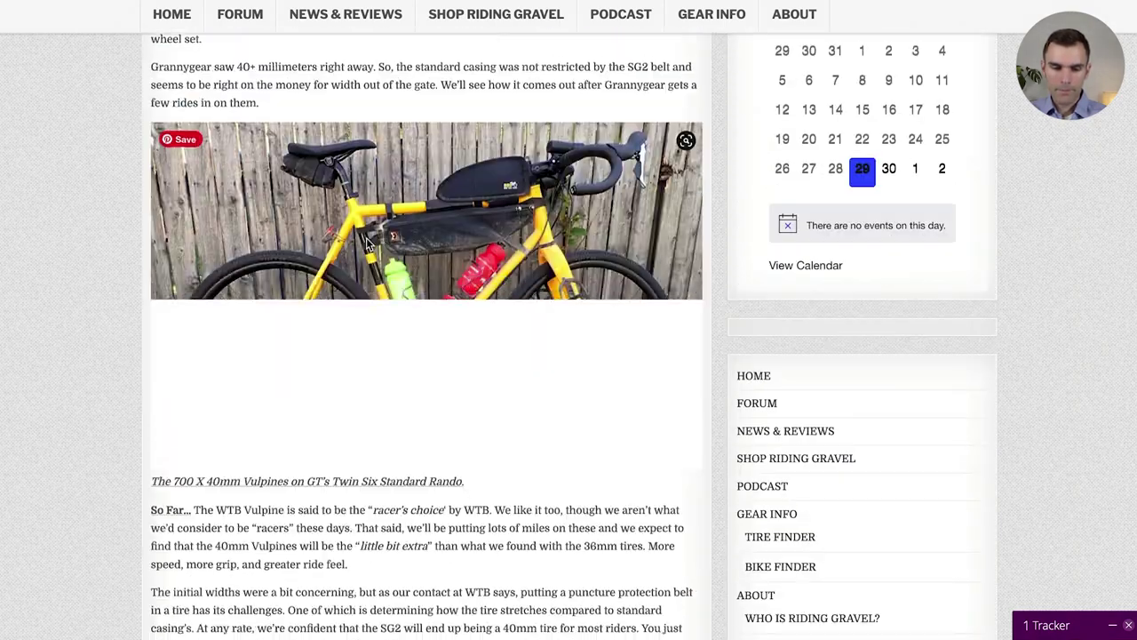
{"action": "scroll", "coordinate": [316, 483], "scroll_direction": "down", "scroll_amount": 2}
{"action": "scroll", "coordinate": [316, 483], "scroll_direction": "down", "scroll_amount": 3}
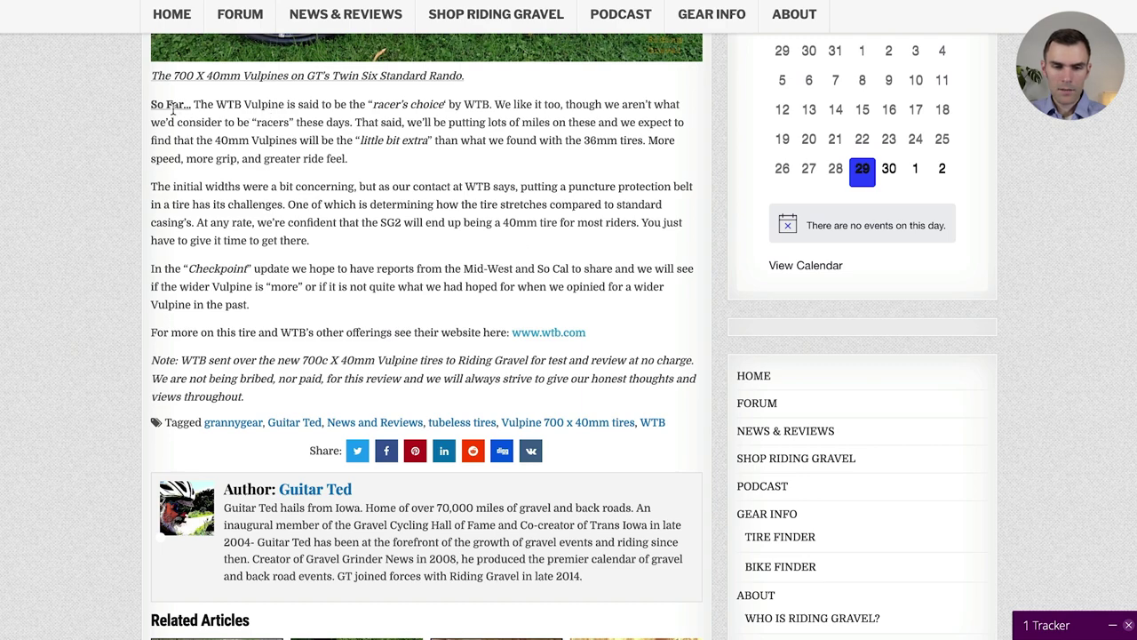
Examine the related articles, banner ads, recent comments and category options below the tire review.
{"action": "scroll", "coordinate": [543, 339], "scroll_direction": "down", "scroll_amount": 5}
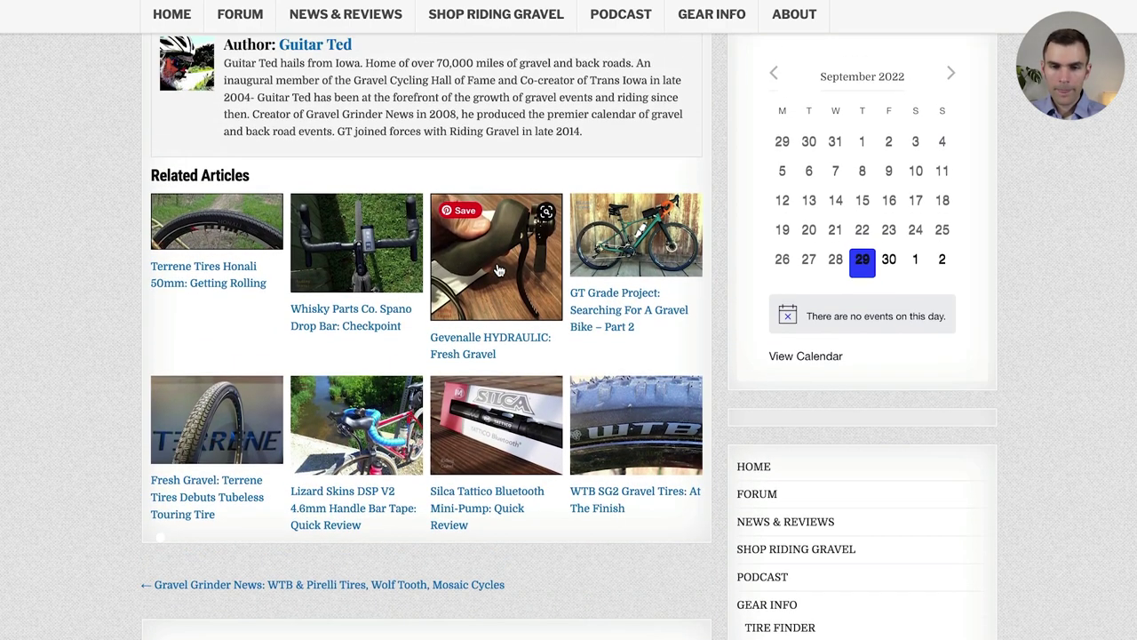
{"action": "scroll", "coordinate": [499, 267], "scroll_direction": "down", "scroll_amount": 6}
{"action": "scroll", "coordinate": [500, 260], "scroll_direction": "down", "scroll_amount": 4}
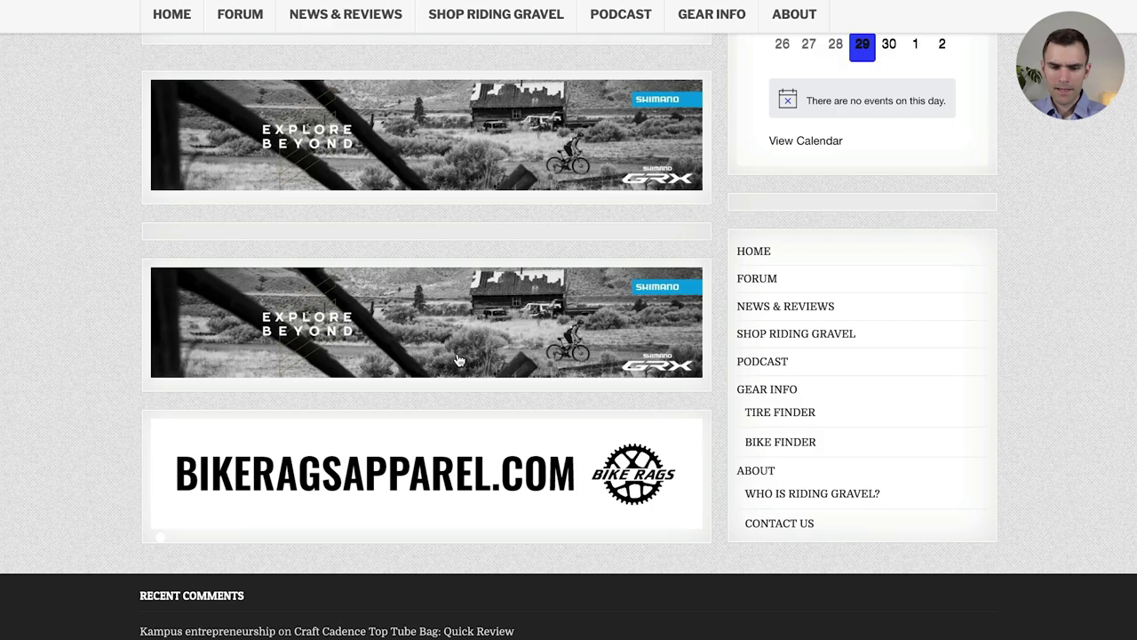
{"action": "scroll", "coordinate": [566, 416], "scroll_direction": "down", "scroll_amount": 3}
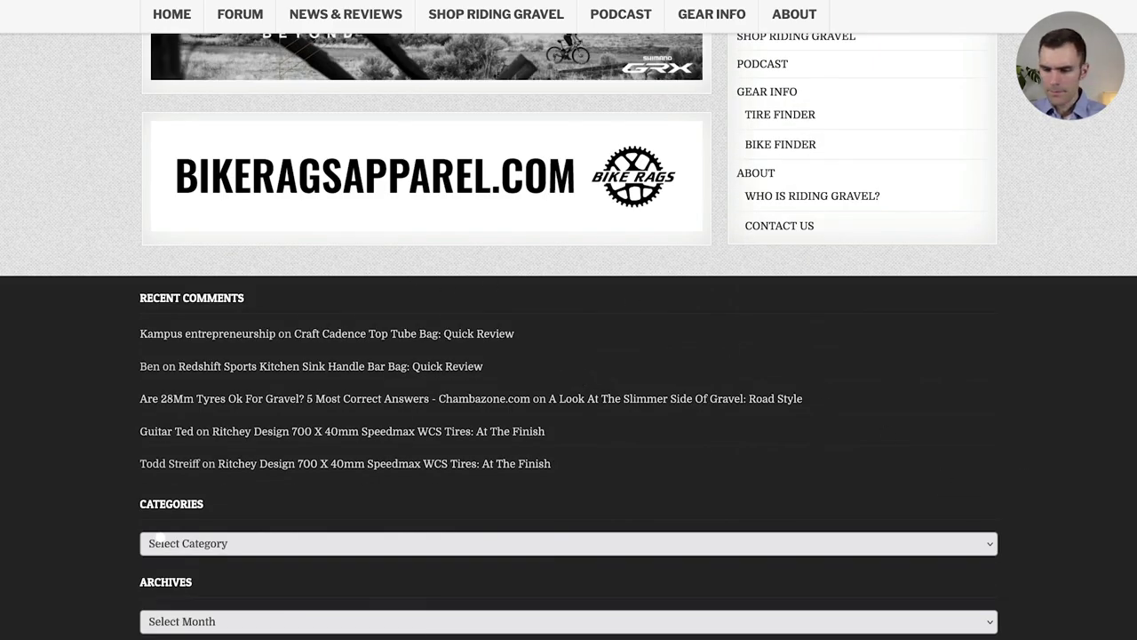
{"action": "scroll", "coordinate": [160, 539], "scroll_direction": "up", "scroll_amount": 15}
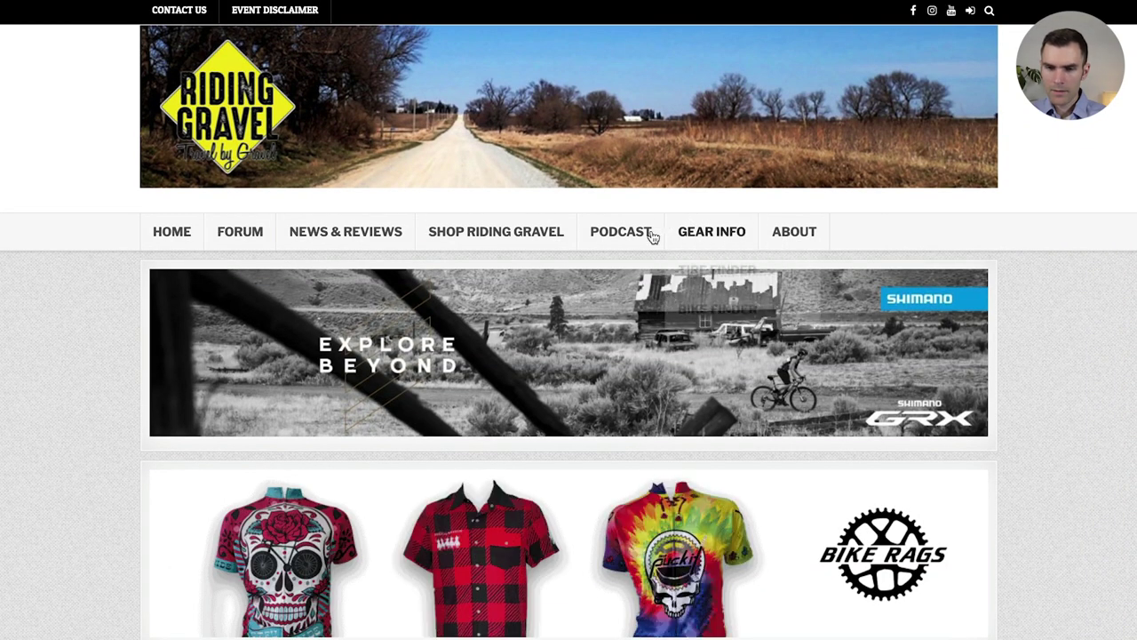
Open the Riding Gravel shop and examine the merchandise it sells.
{"action": "left_click", "coordinate": [473, 241]}
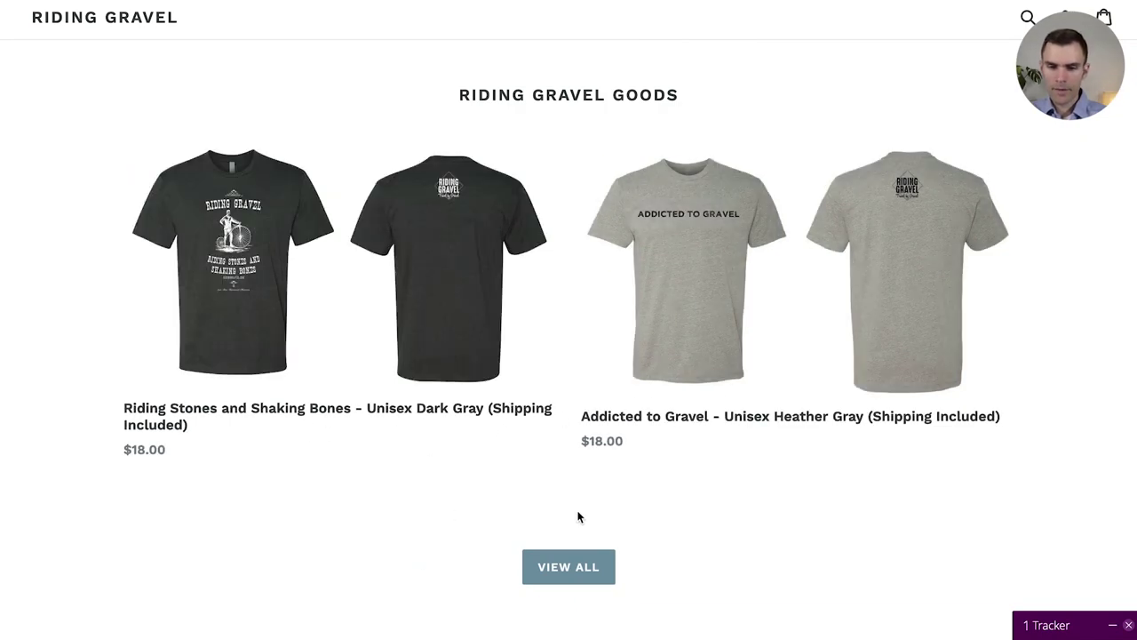
{"action": "scroll", "coordinate": [513, 431], "scroll_direction": "down", "scroll_amount": 1}
{"action": "scroll", "coordinate": [452, 405], "scroll_direction": "up", "scroll_amount": 1}
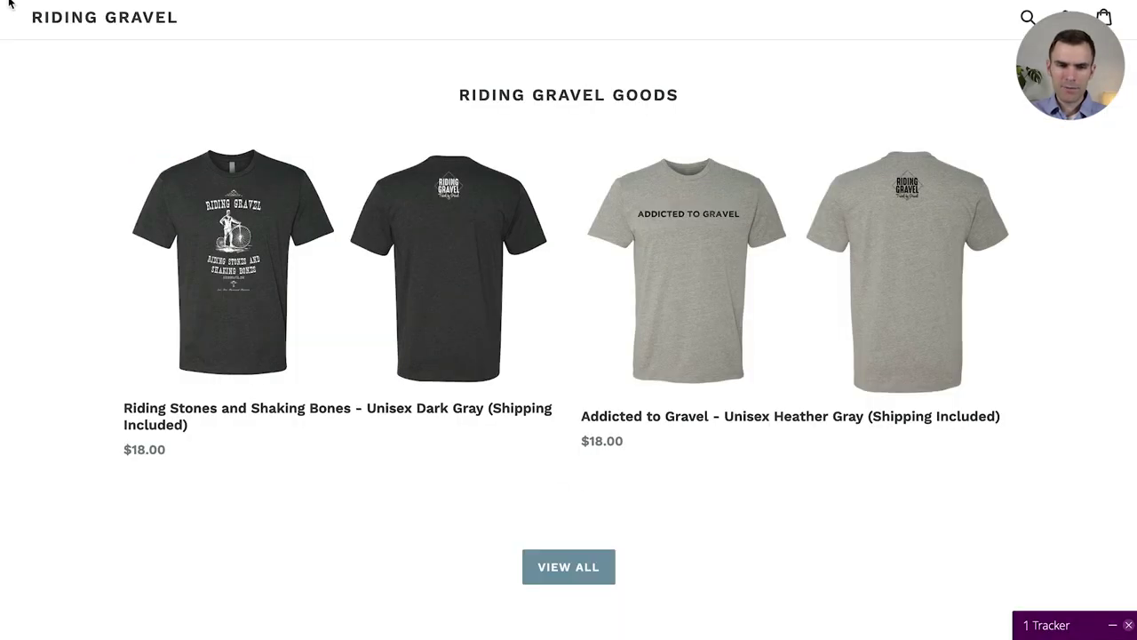
{"action": "scroll", "coordinate": [556, 469], "scroll_direction": "down", "scroll_amount": 2}
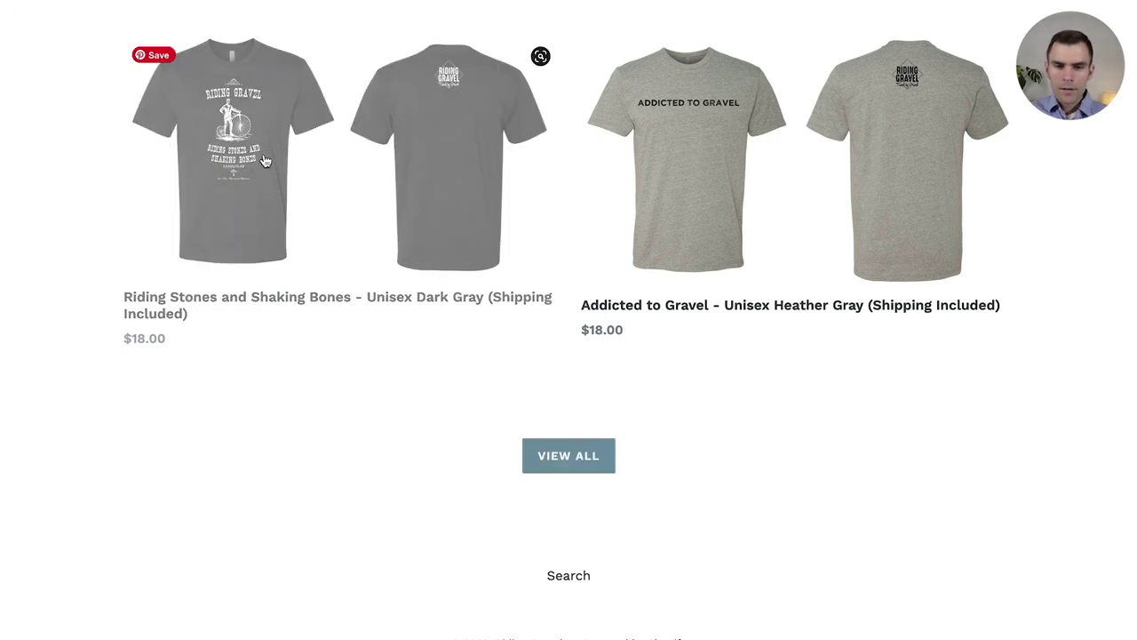
Return from the shop to the Riding Gravel site and read its Event Disclaimer page.
{"action": "left_click", "coordinate": [43, 9]}
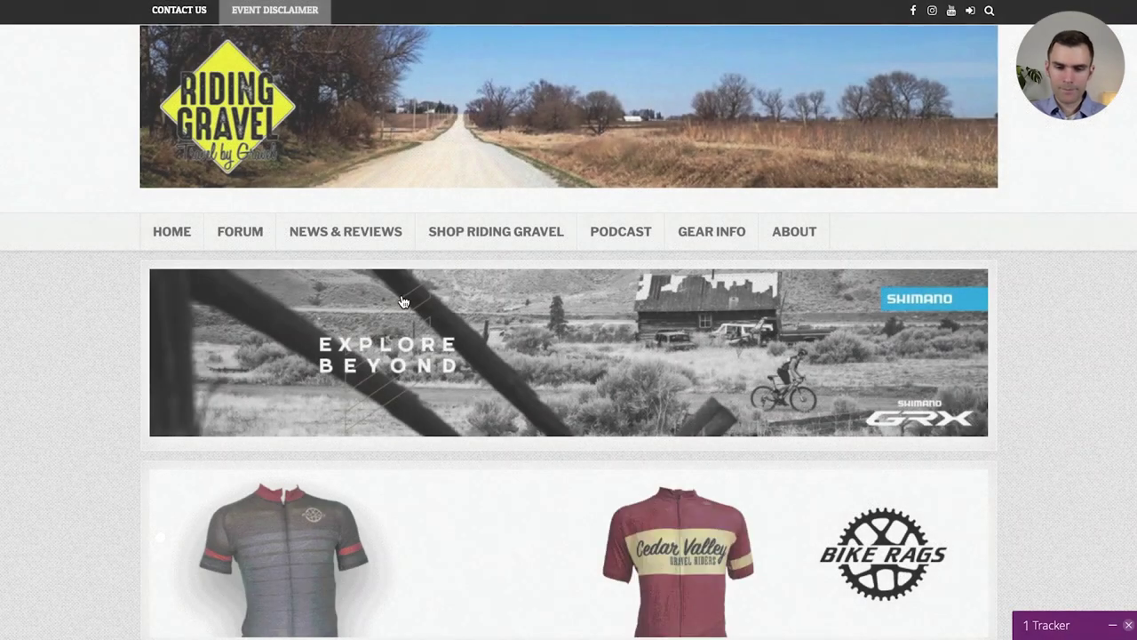
{"action": "scroll", "coordinate": [218, 281], "scroll_direction": "down", "scroll_amount": 7}
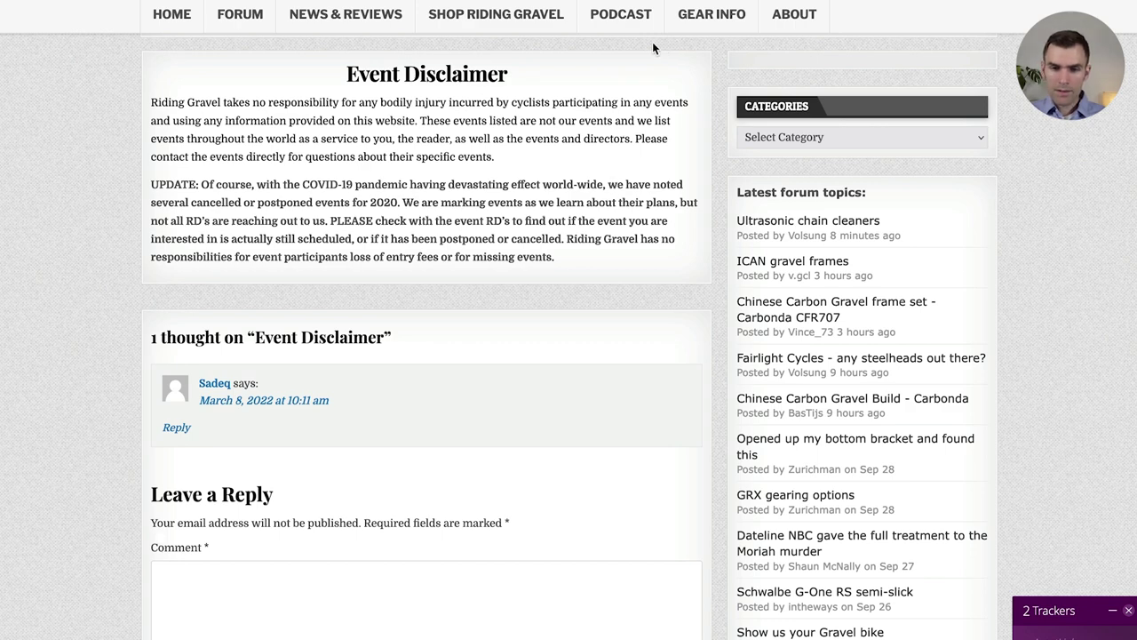
{"action": "mouse_move", "coordinate": [809, 15]}
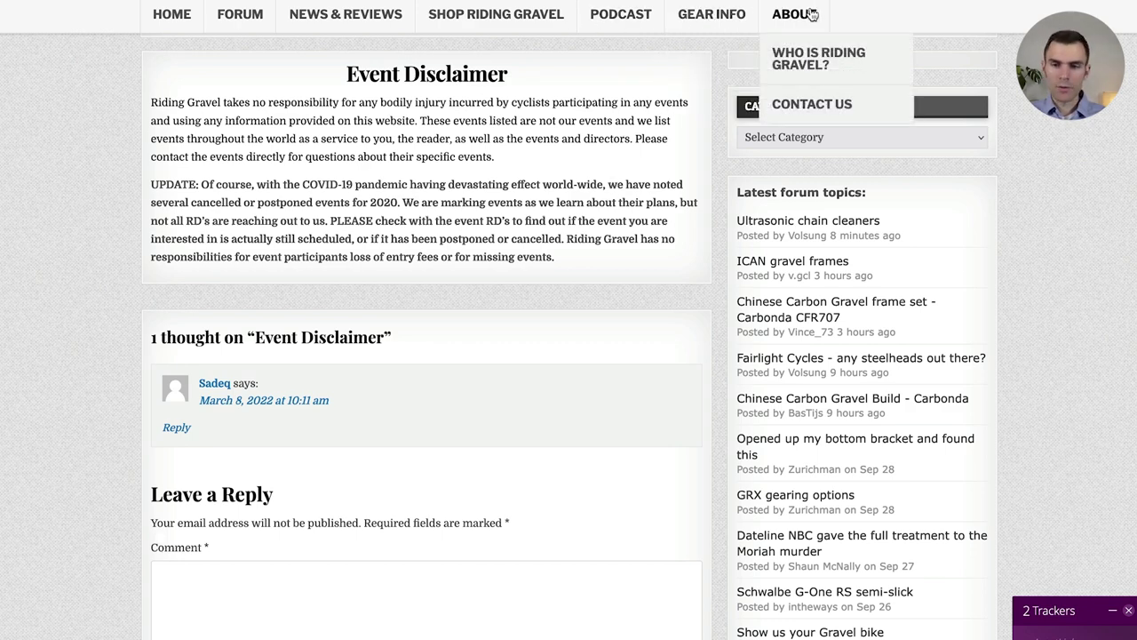
{"action": "scroll", "coordinate": [584, 190], "scroll_direction": "up", "scroll_amount": 10}
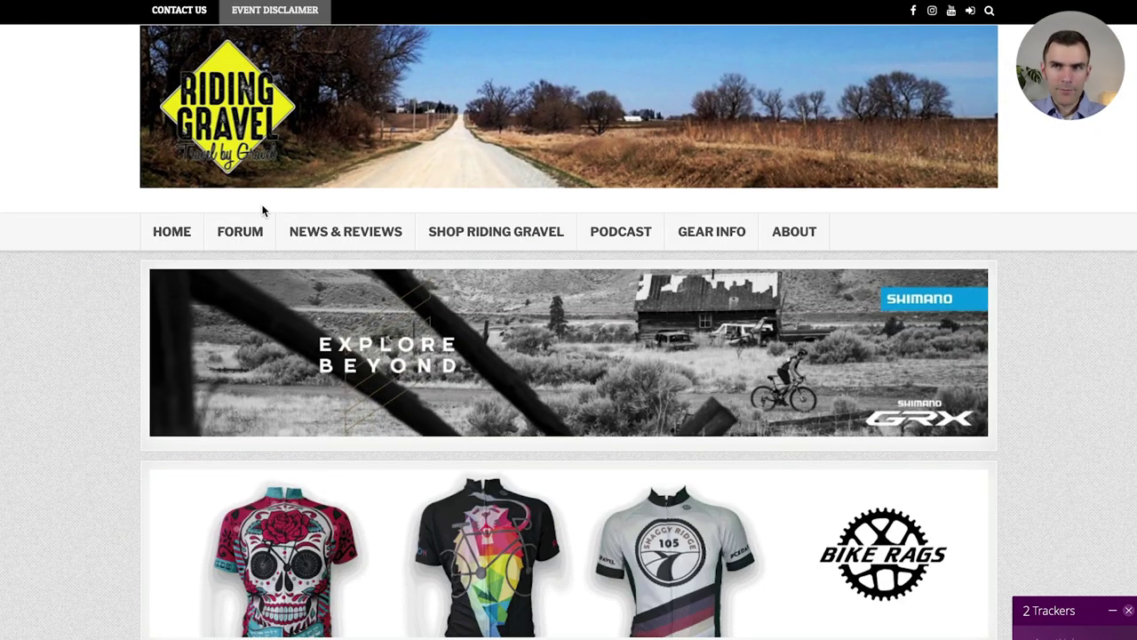
Open the Riding Gravel homepage and examine its featured posts, latest news and reviews, and podcast section.
{"action": "left_click", "coordinate": [301, 187]}
{"action": "scroll", "coordinate": [134, 209], "scroll_direction": "down", "scroll_amount": 5}
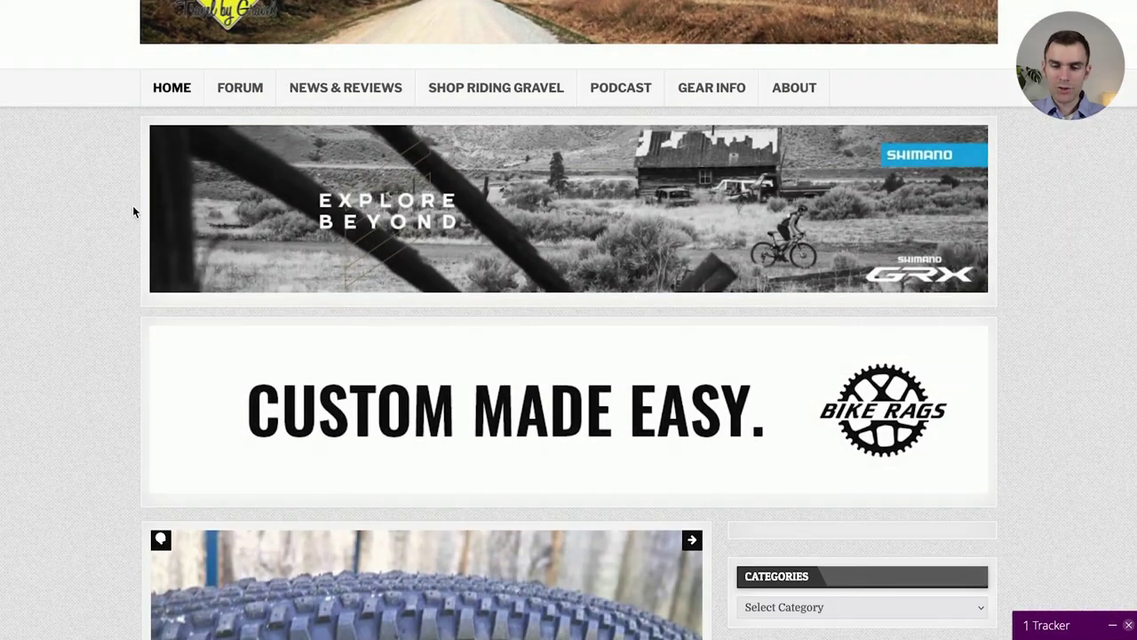
{"action": "scroll", "coordinate": [668, 338], "scroll_direction": "down", "scroll_amount": 5}
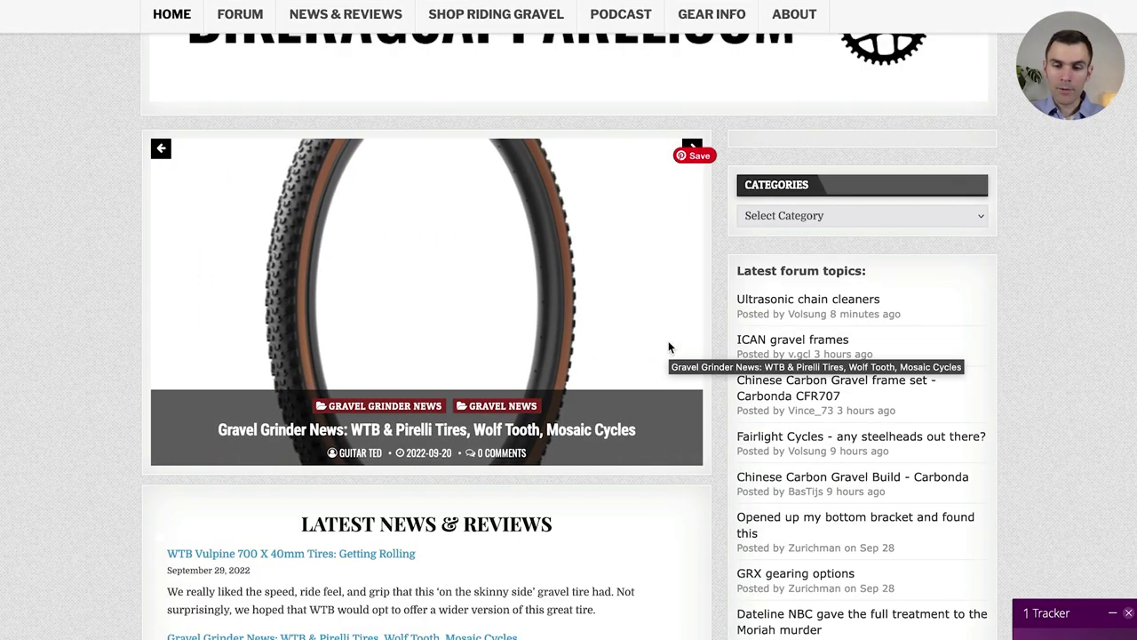
{"action": "scroll", "coordinate": [367, 413], "scroll_direction": "down", "scroll_amount": 3}
{"action": "scroll", "coordinate": [152, 419], "scroll_direction": "down", "scroll_amount": 10}
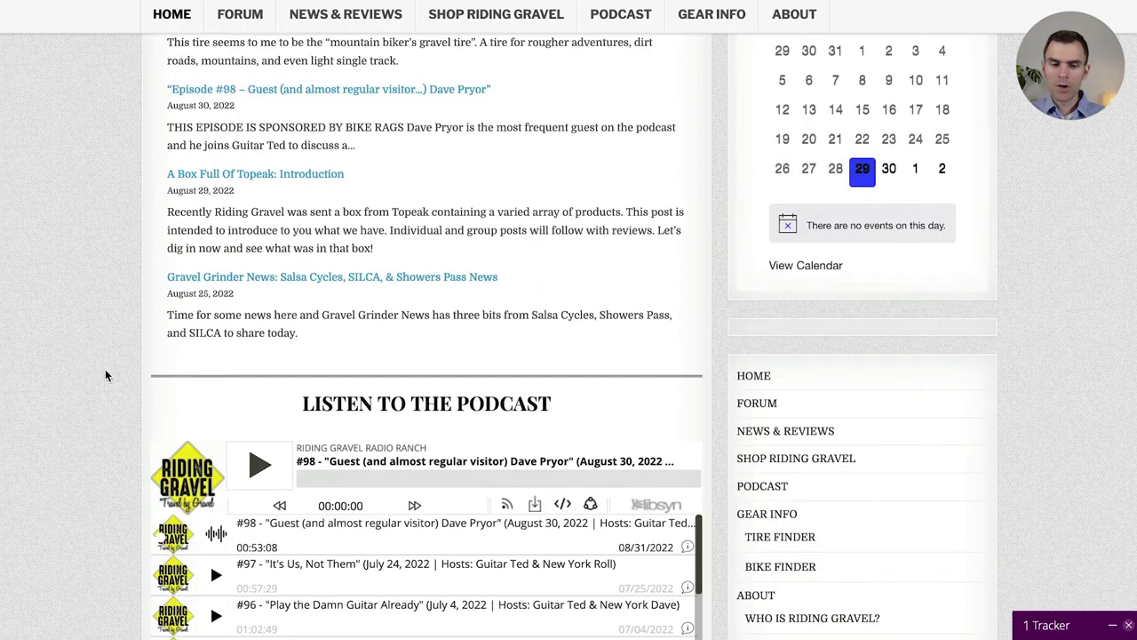
{"action": "scroll", "coordinate": [106, 376], "scroll_direction": "down", "scroll_amount": 3}
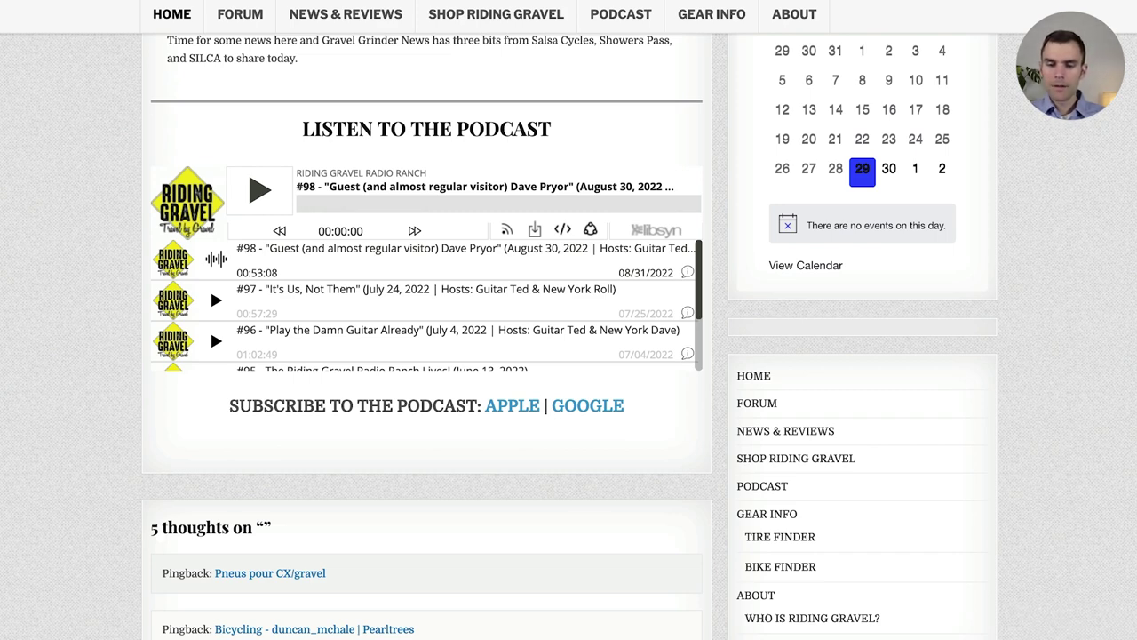
Switch to the gravelcyclist.com keyword results in KeySearch, and from there to the open Gravel Cyclist website.
{"action": "key", "text": "alt+Tab"}
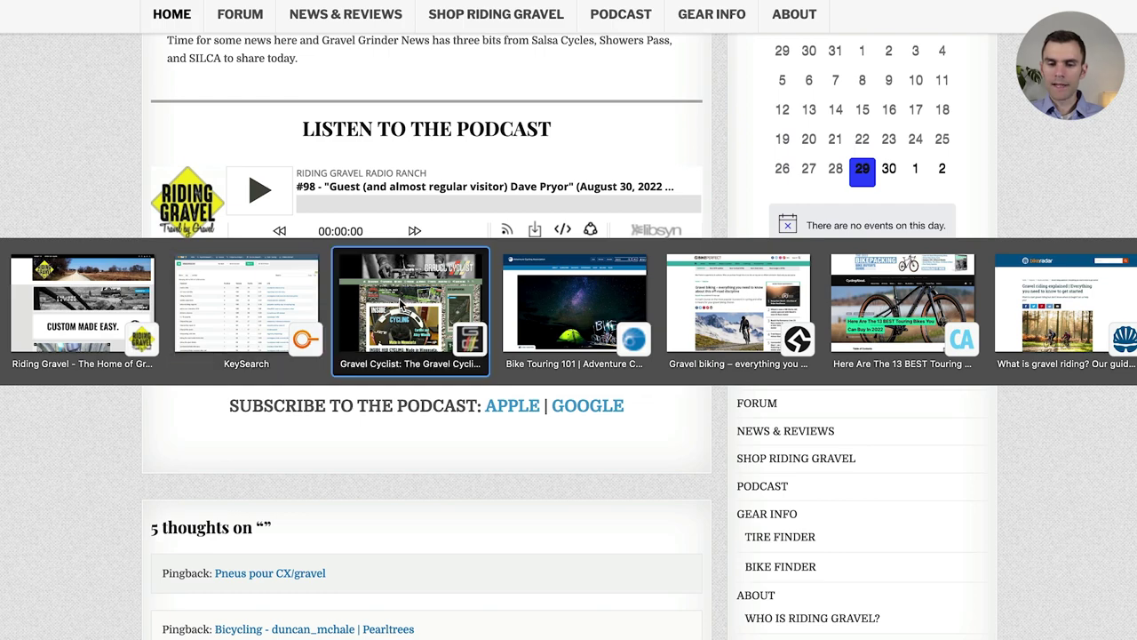
{"action": "left_click", "coordinate": [239, 304]}
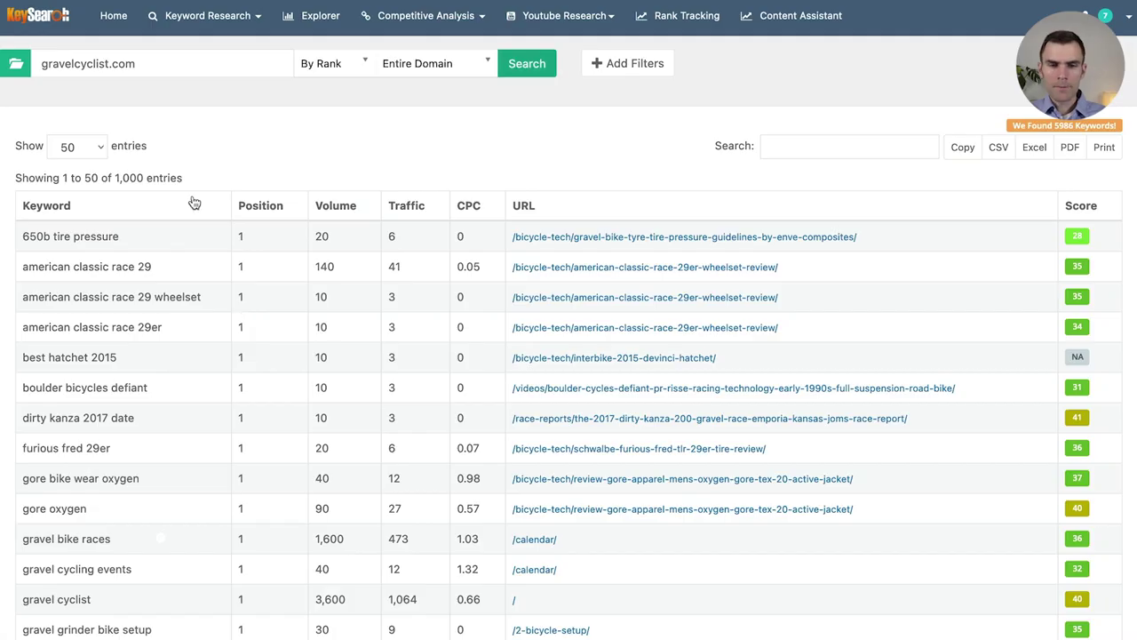
{"action": "key", "text": "alt+Tab"}
{"action": "key", "text": "alt+Tab"}
{"action": "key", "text": "alt+Tab"}
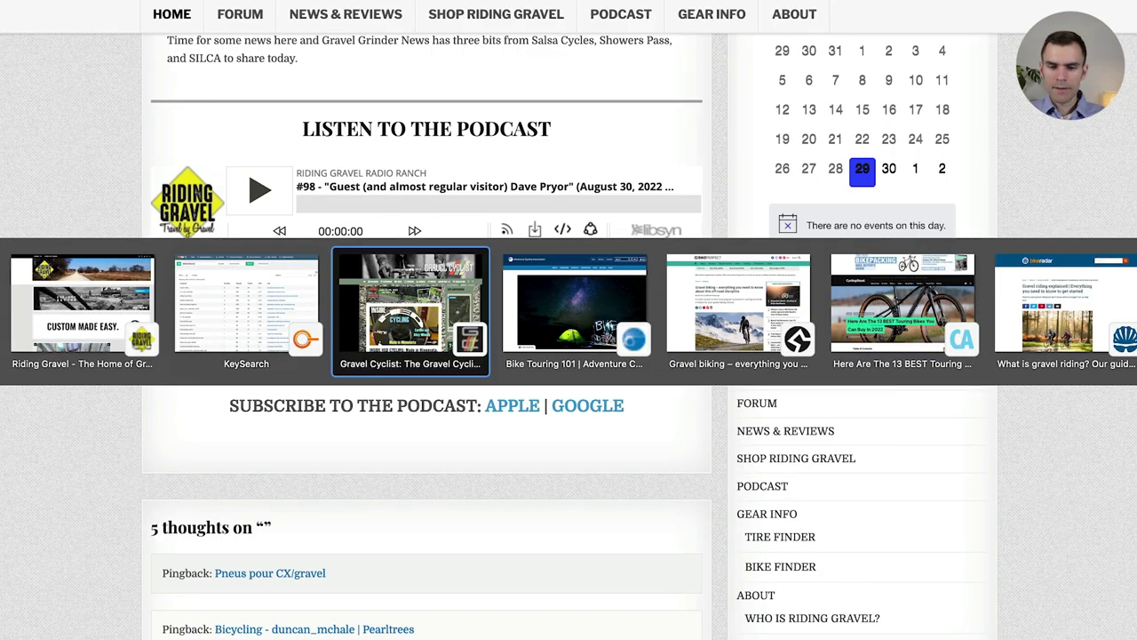
{"action": "left_click", "coordinate": [368, 291]}
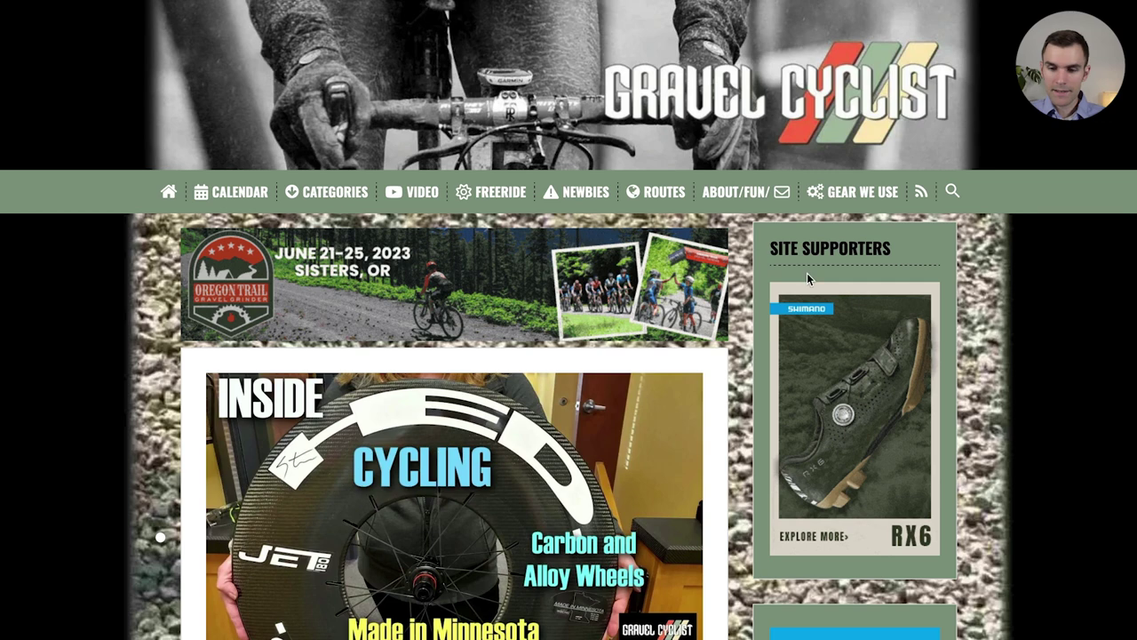
Examine the Gravel Cyclist homepage's sidebar for site supporters, donation and Amazon links, and article alert signup.
{"action": "scroll", "coordinate": [874, 238], "scroll_direction": "down", "scroll_amount": 2}
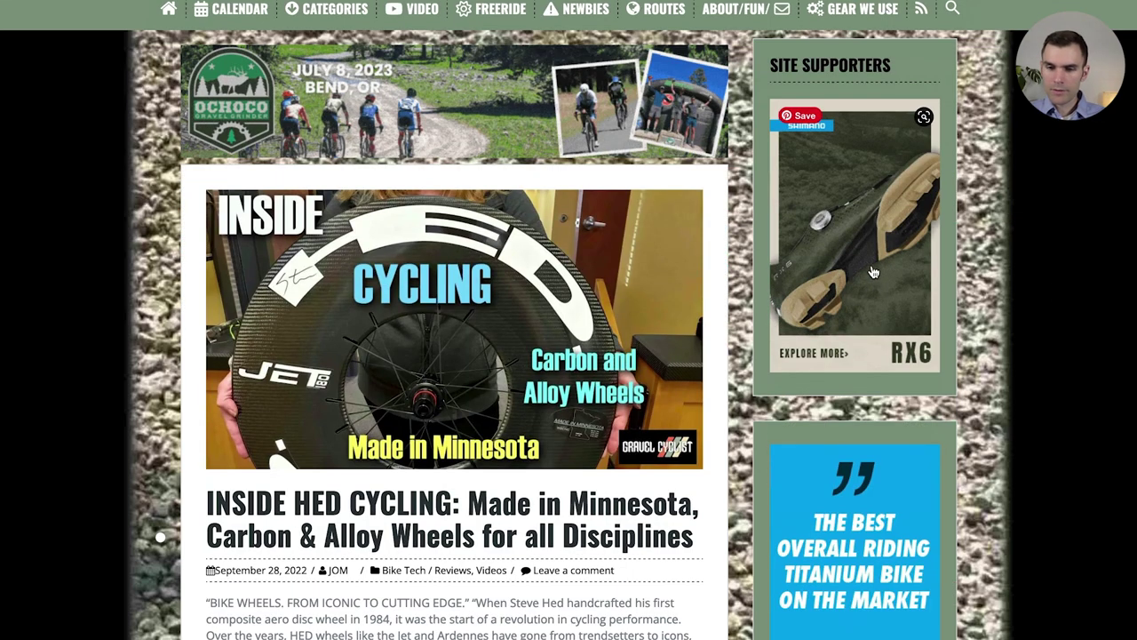
{"action": "scroll", "coordinate": [888, 331], "scroll_direction": "down", "scroll_amount": 1}
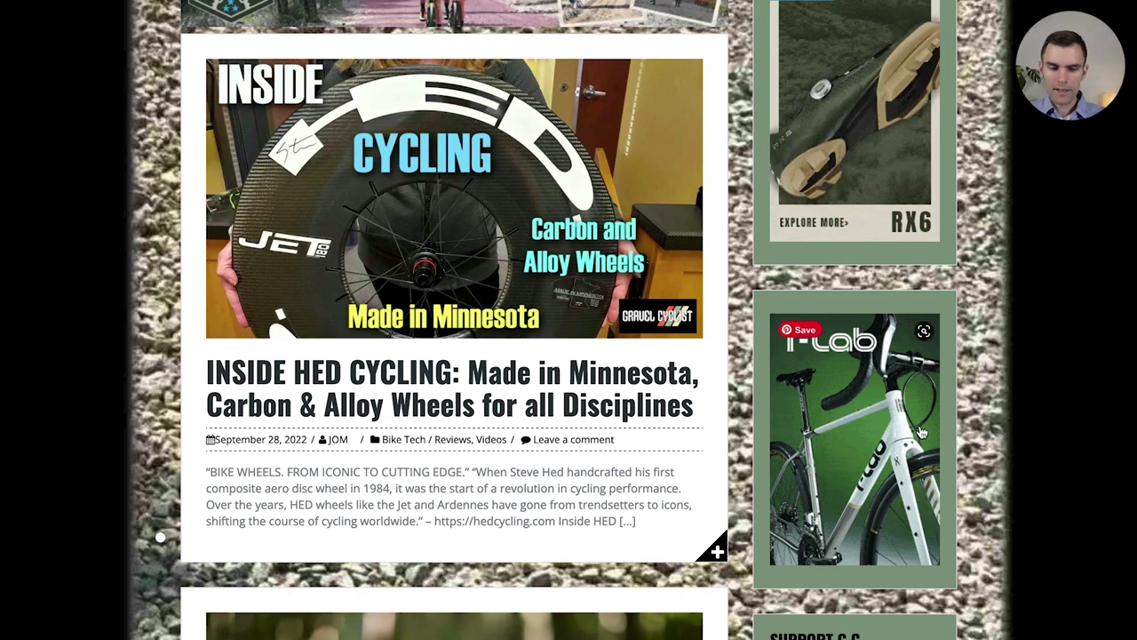
{"action": "scroll", "coordinate": [771, 424], "scroll_direction": "down", "scroll_amount": 3}
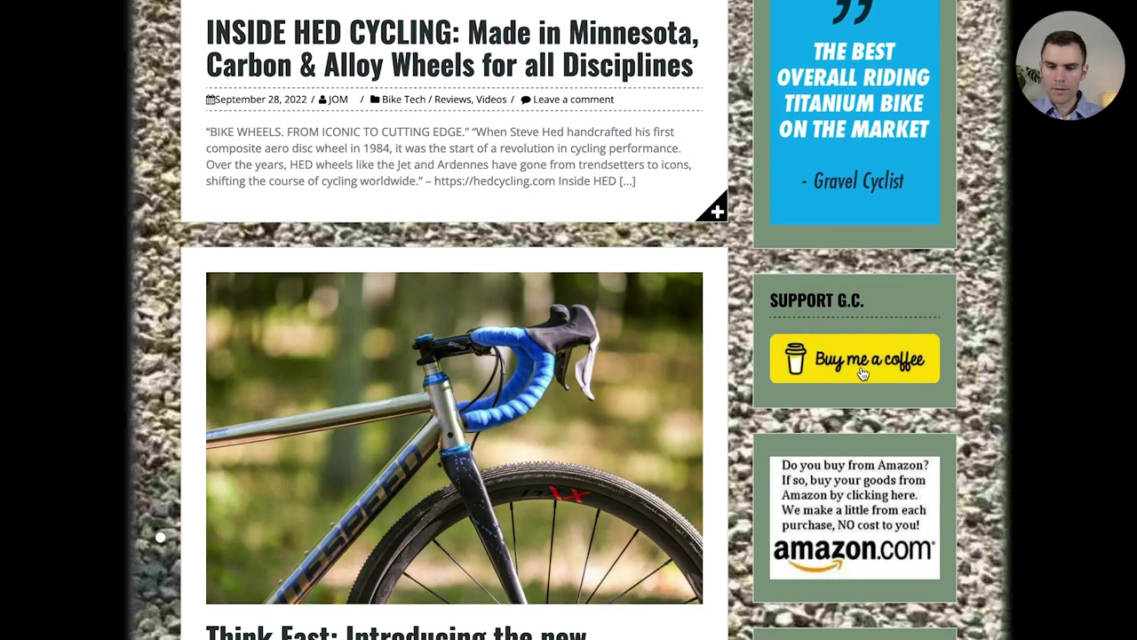
{"action": "scroll", "coordinate": [868, 369], "scroll_direction": "down", "scroll_amount": 2}
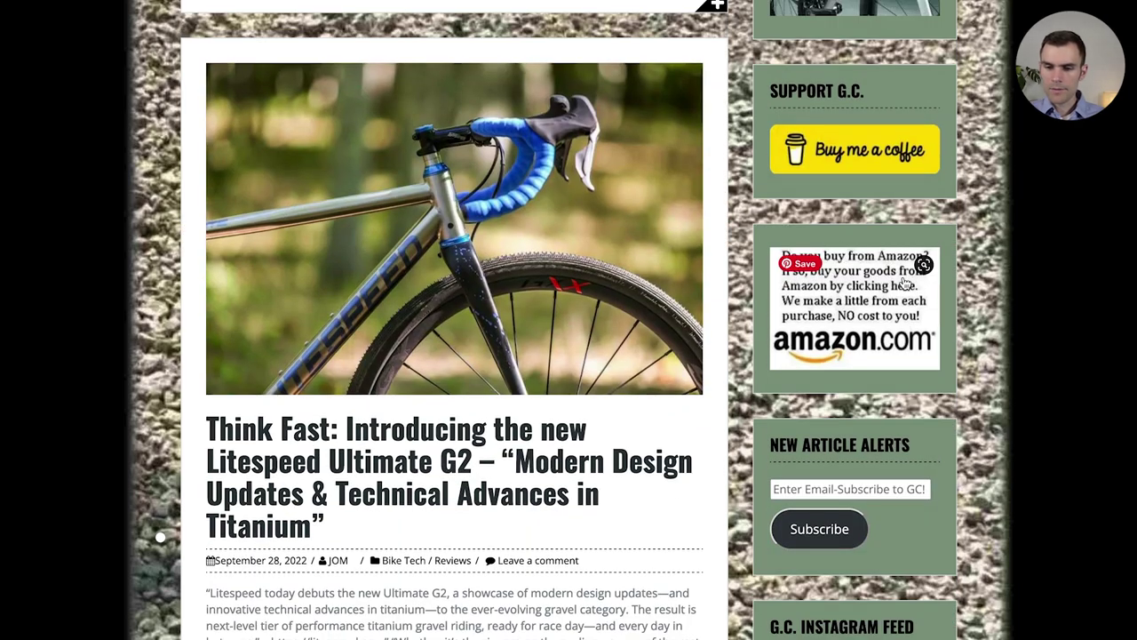
{"action": "scroll", "coordinate": [747, 407], "scroll_direction": "down", "scroll_amount": 4}
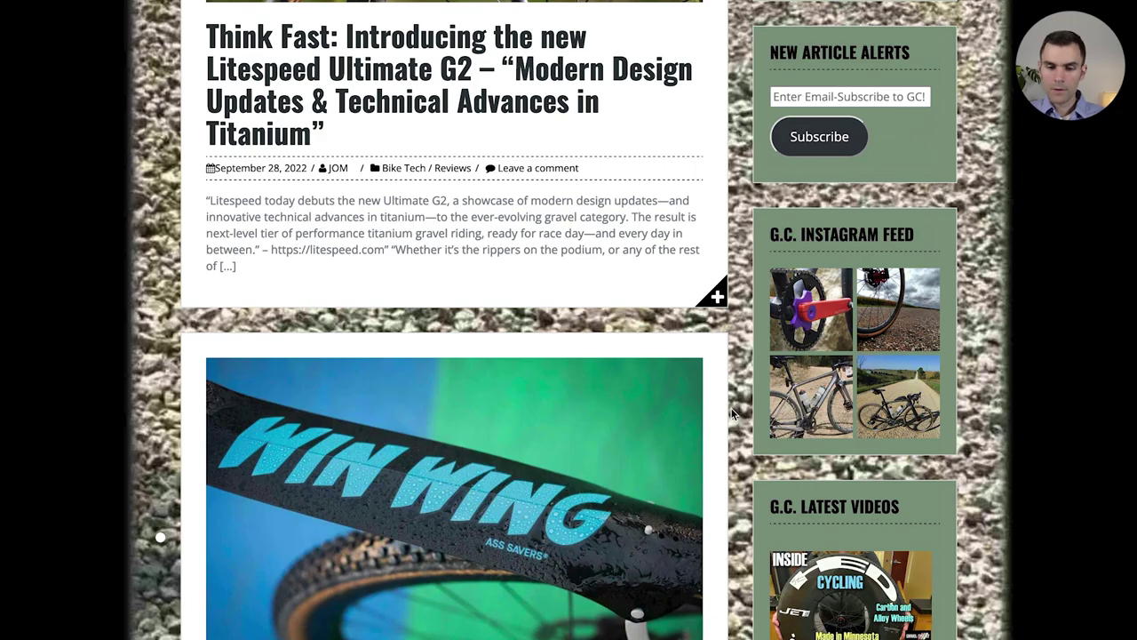
Look through the Gravel Cyclist homepage's recent posts and open the Appleman Cycles 2XR Crankset article.
{"action": "scroll", "coordinate": [731, 408], "scroll_direction": "down", "scroll_amount": 2}
{"action": "scroll", "coordinate": [531, 252], "scroll_direction": "down", "scroll_amount": 5}
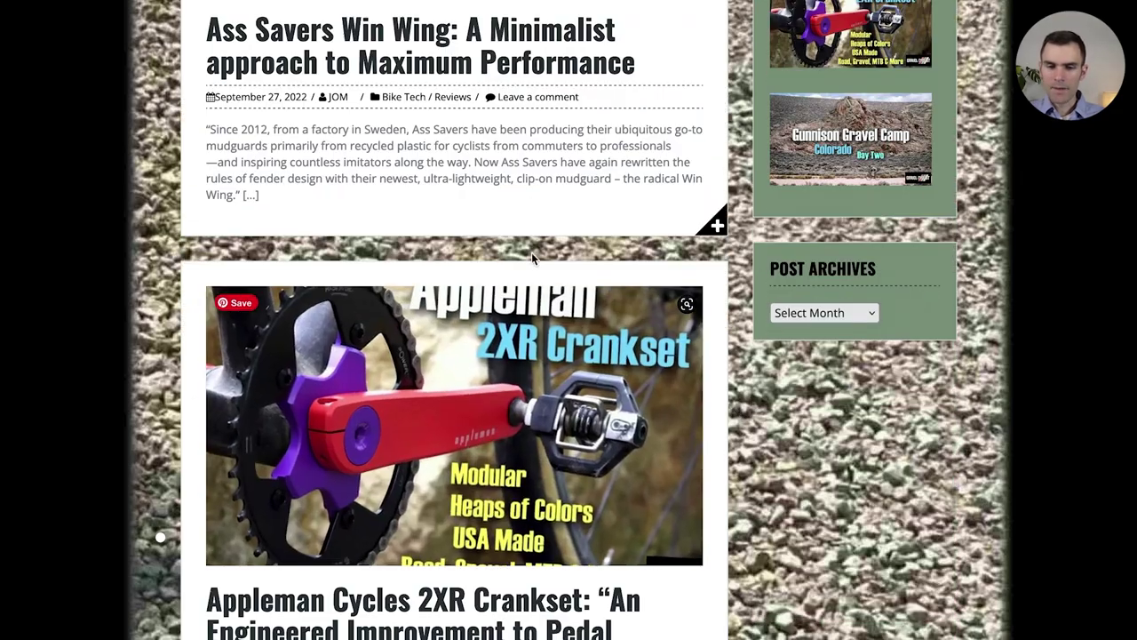
{"action": "scroll", "coordinate": [704, 412], "scroll_direction": "down", "scroll_amount": 10}
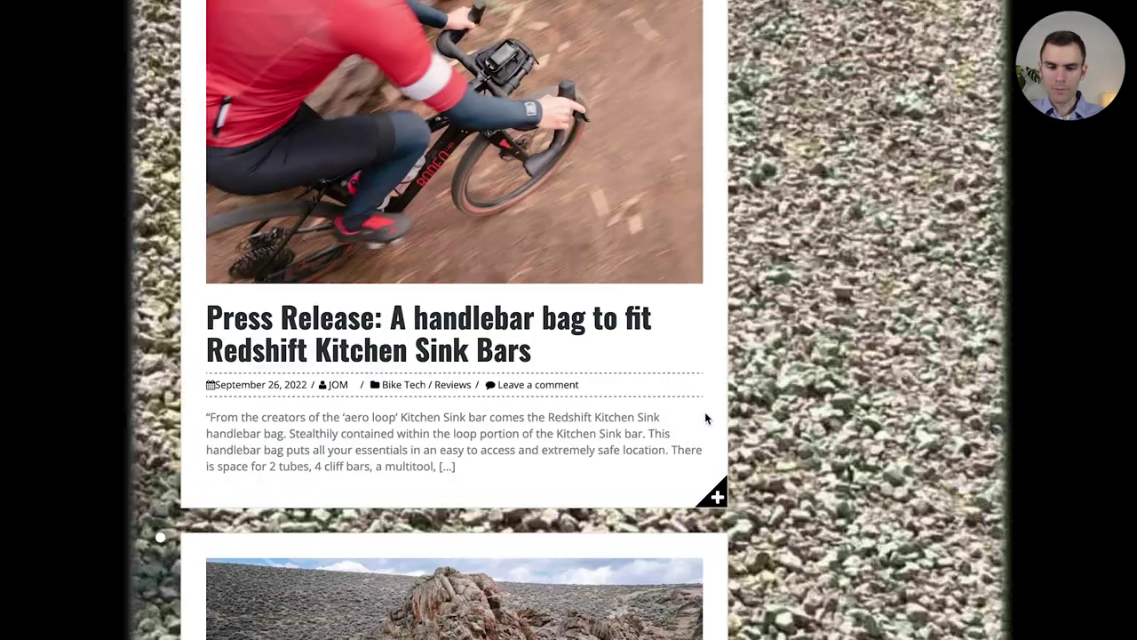
{"action": "scroll", "coordinate": [704, 413], "scroll_direction": "down", "scroll_amount": 15}
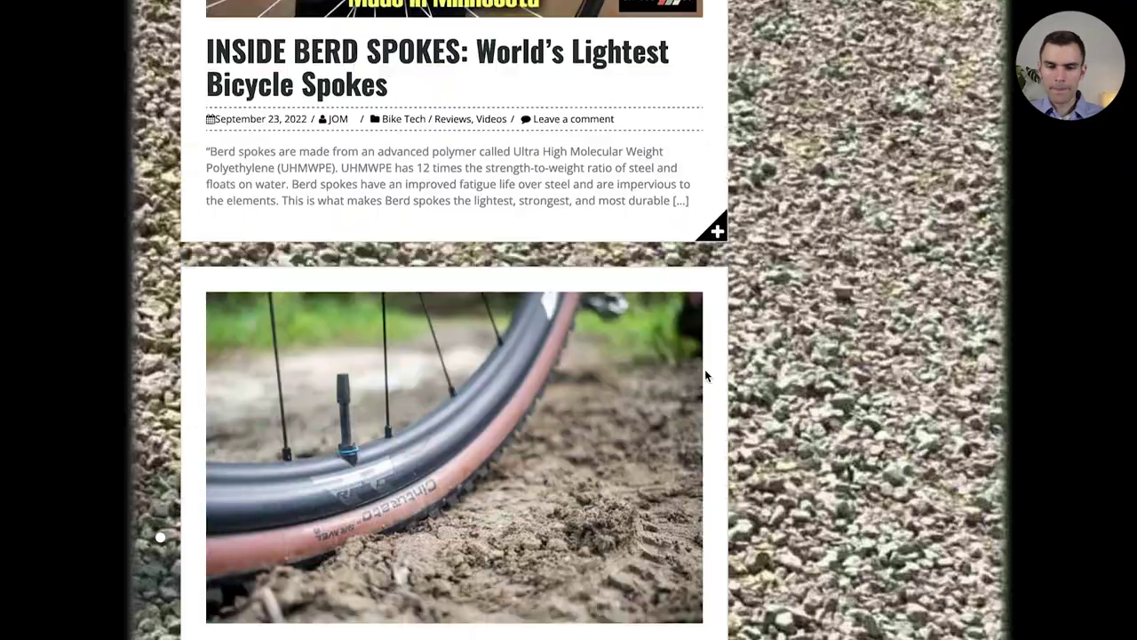
{"action": "scroll", "coordinate": [706, 375], "scroll_direction": "down", "scroll_amount": 5}
{"action": "scroll", "coordinate": [642, 348], "scroll_direction": "up", "scroll_amount": 20}
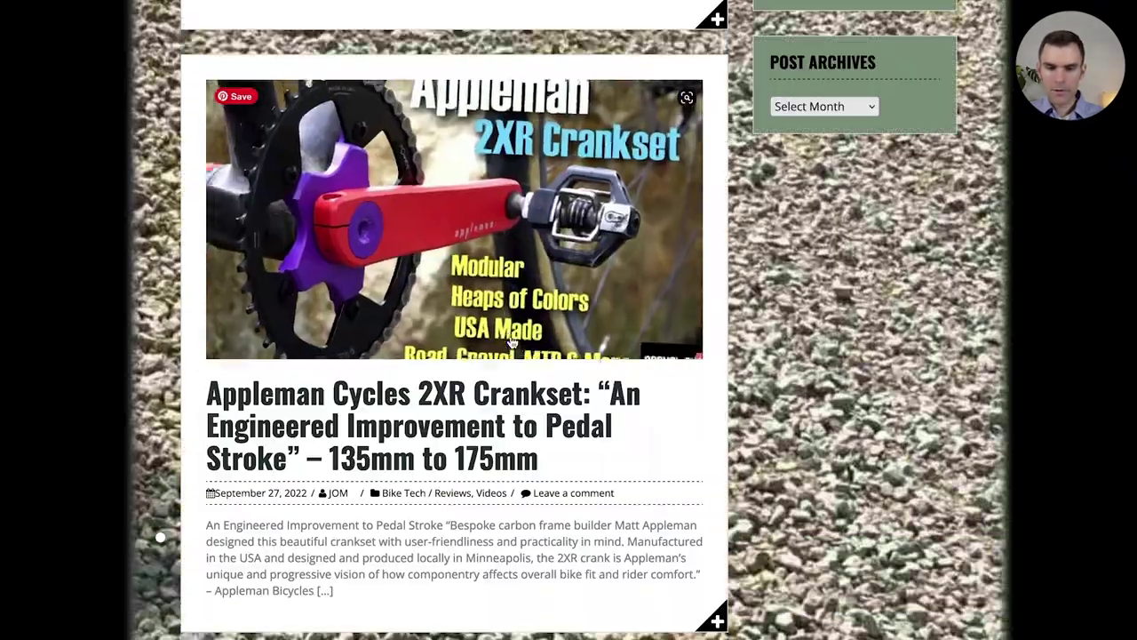
{"action": "left_click", "coordinate": [454, 382]}
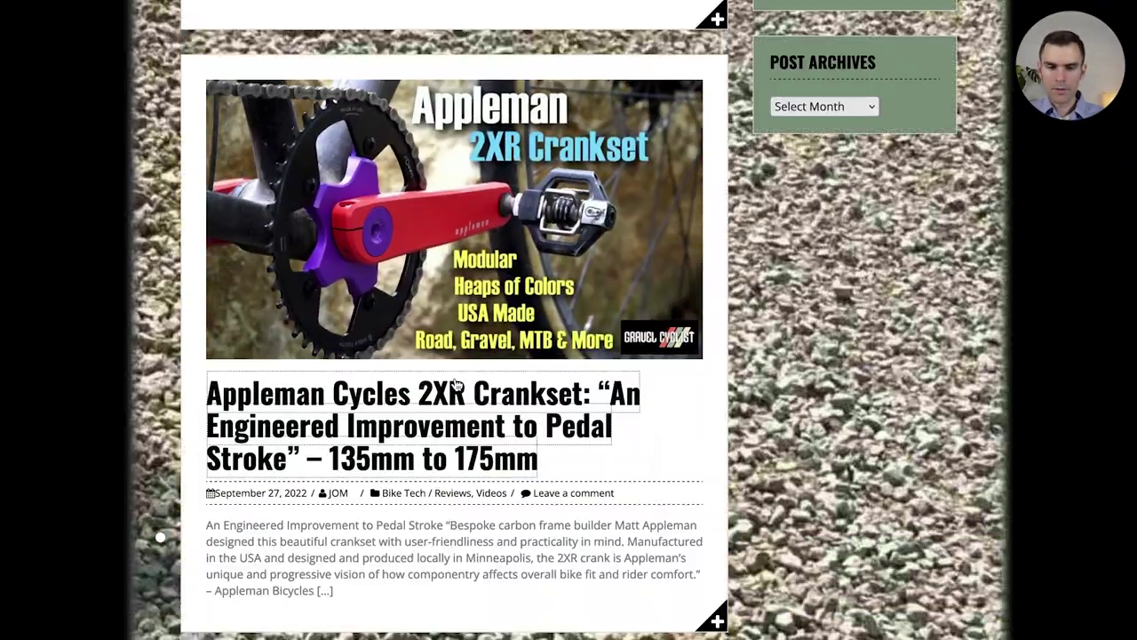
Look through the Appleman 2XR Crankset article's text, photos and related posts down to the comment section.
{"action": "scroll", "coordinate": [568, 247], "scroll_direction": "down", "scroll_amount": 8}
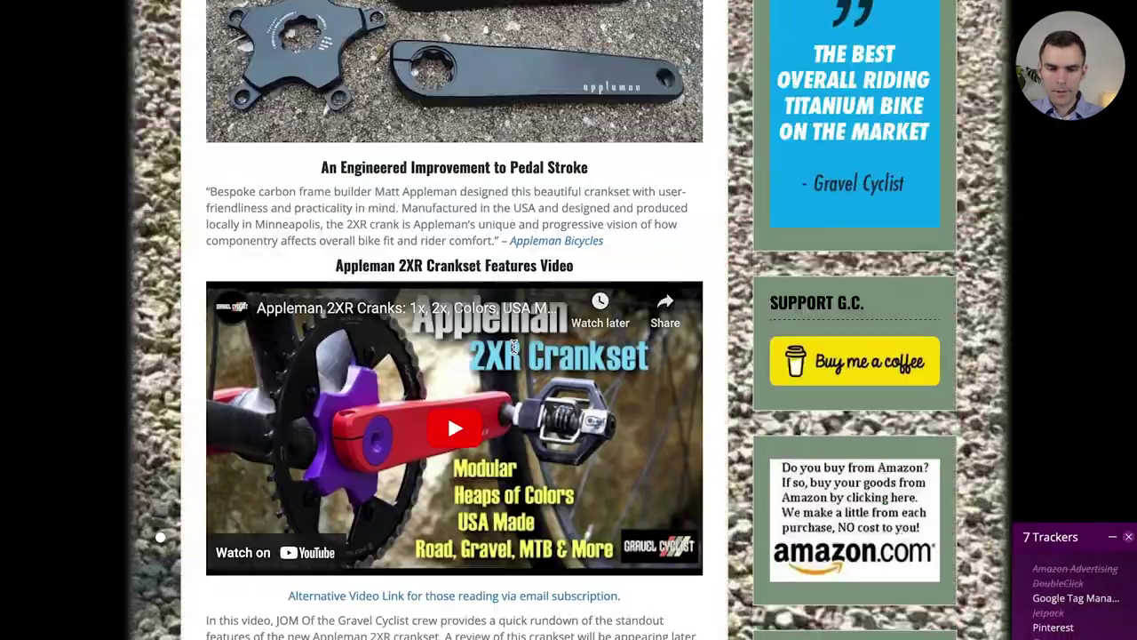
{"action": "scroll", "coordinate": [569, 247], "scroll_direction": "down", "scroll_amount": 8}
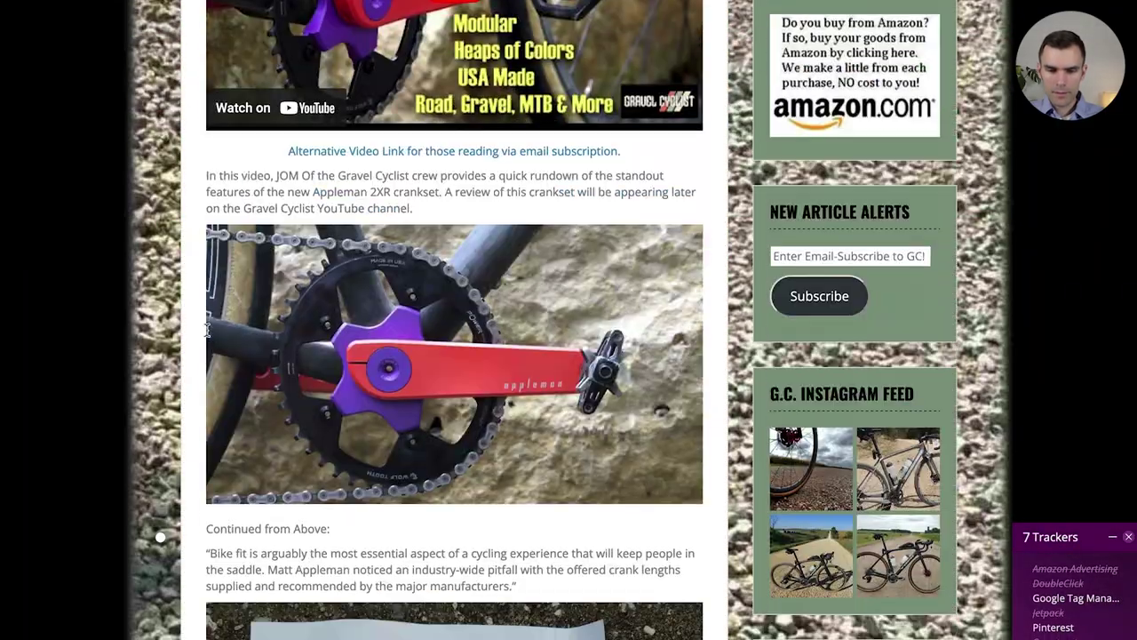
{"action": "scroll", "coordinate": [208, 329], "scroll_direction": "down", "scroll_amount": 12}
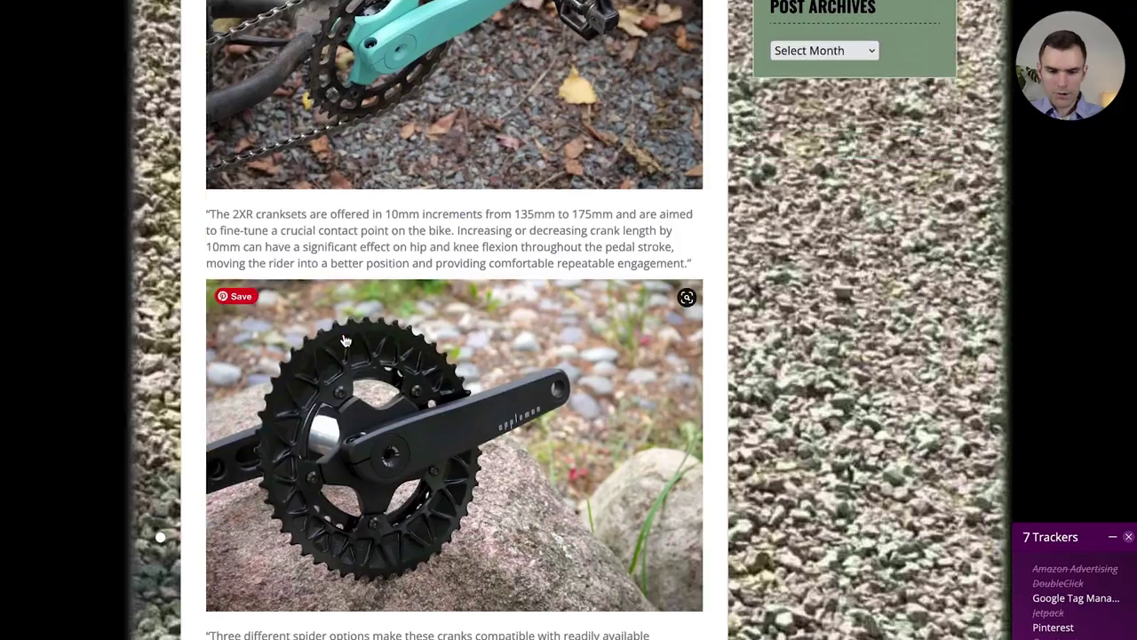
{"action": "scroll", "coordinate": [356, 333], "scroll_direction": "down", "scroll_amount": 12}
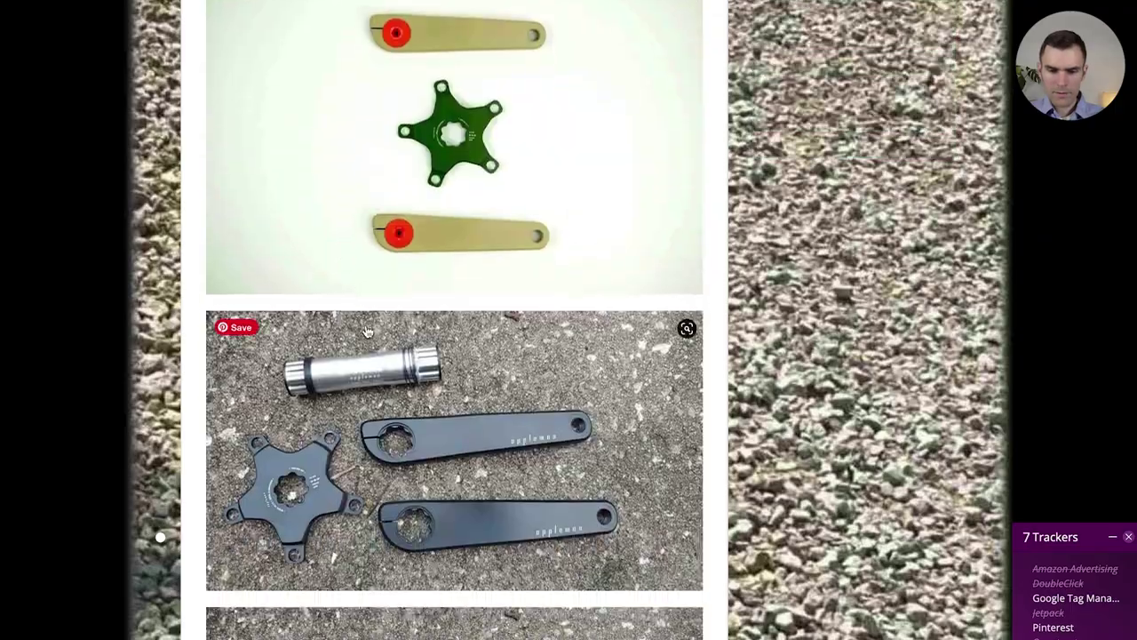
{"action": "scroll", "coordinate": [367, 331], "scroll_direction": "down", "scroll_amount": 15}
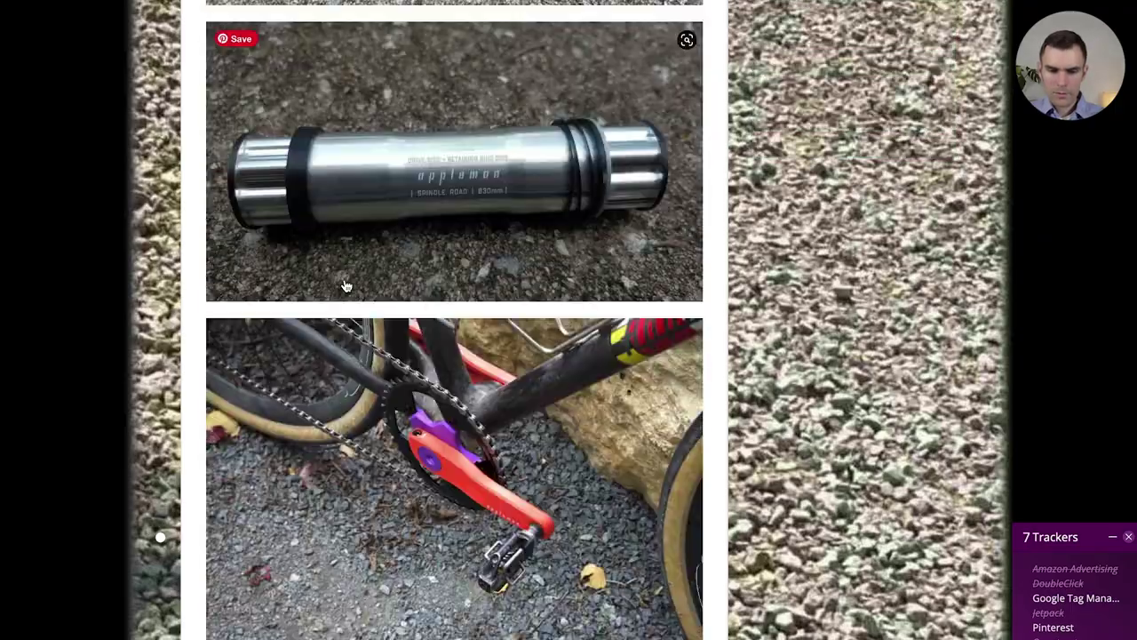
{"action": "scroll", "coordinate": [347, 286], "scroll_direction": "down", "scroll_amount": 4}
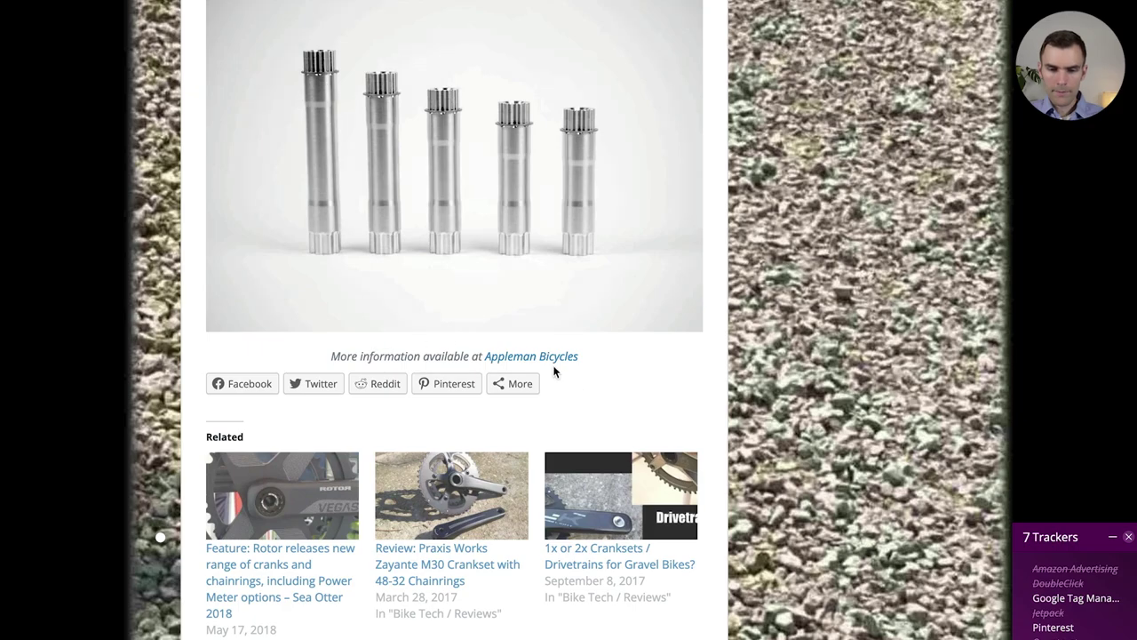
{"action": "scroll", "coordinate": [147, 352], "scroll_direction": "down", "scroll_amount": 4}
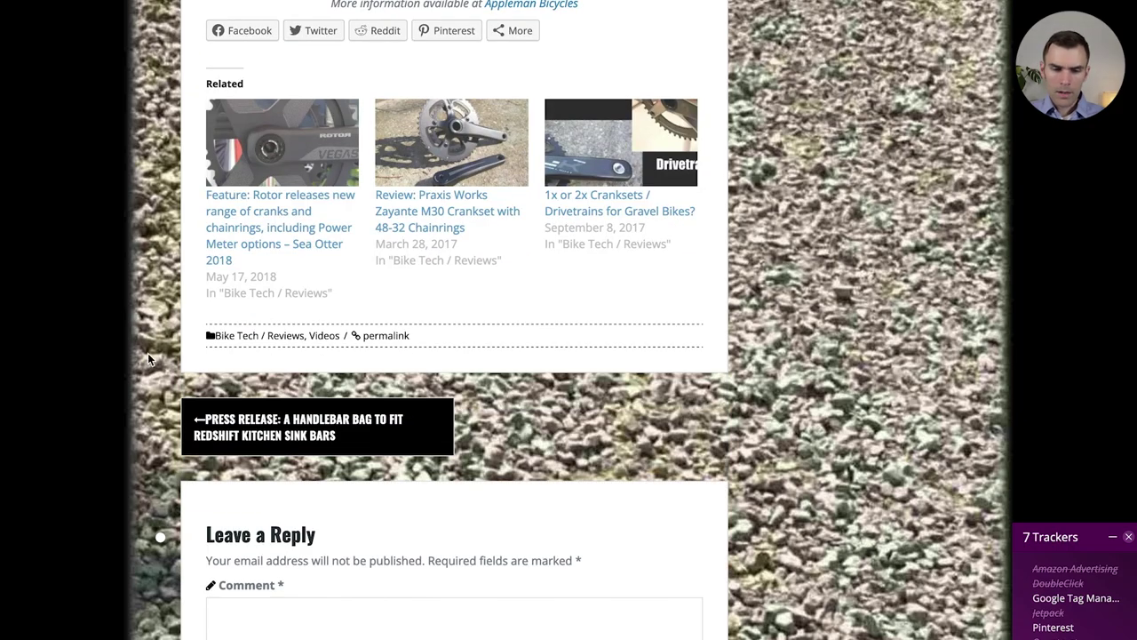
Return to the article's embedded 2XR Crankset features video and check the subscriber count of its YouTube channel.
{"action": "scroll", "coordinate": [142, 353], "scroll_direction": "up", "scroll_amount": 5}
{"action": "scroll", "coordinate": [151, 365], "scroll_direction": "up", "scroll_amount": 20}
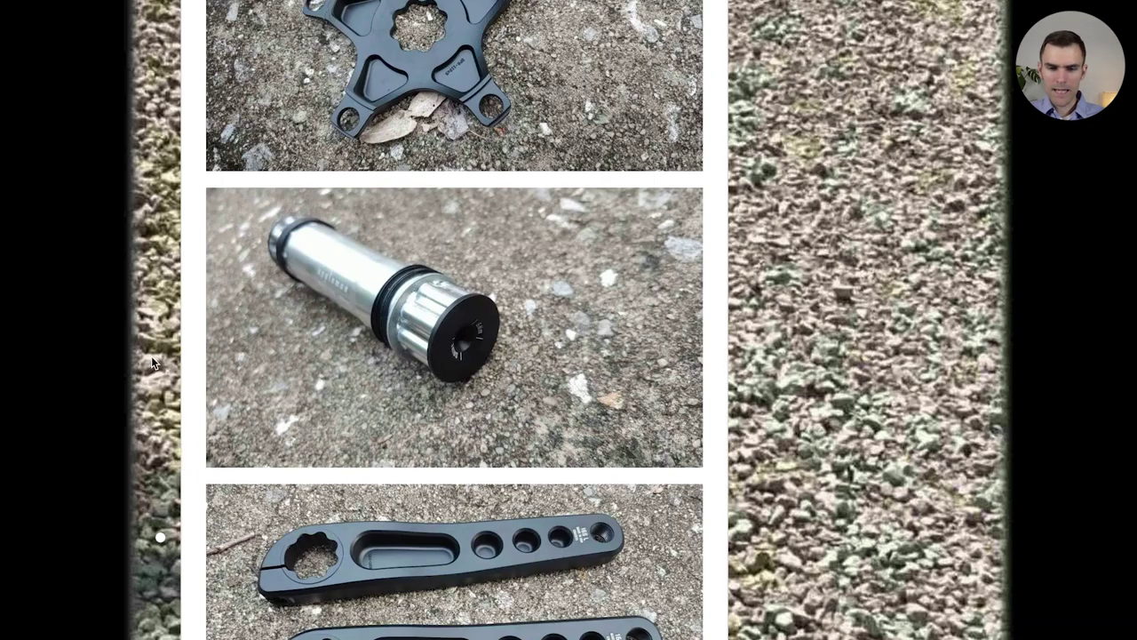
{"action": "scroll", "coordinate": [191, 356], "scroll_direction": "up", "scroll_amount": 20}
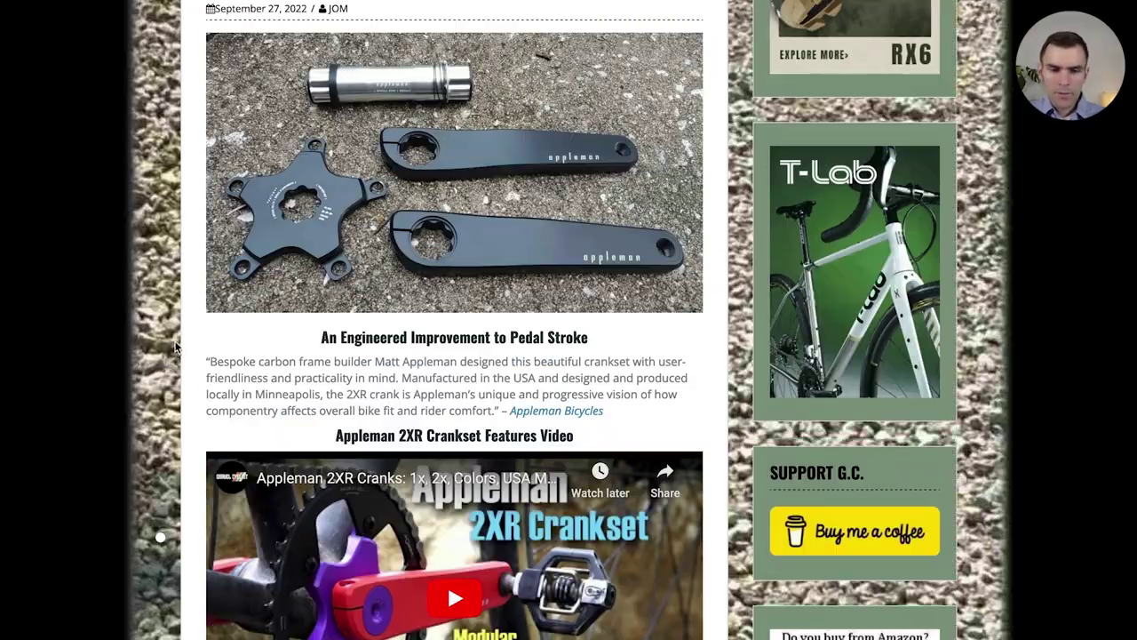
{"action": "scroll", "coordinate": [177, 346], "scroll_direction": "down", "scroll_amount": 6}
{"action": "scroll", "coordinate": [180, 344], "scroll_direction": "up", "scroll_amount": 3}
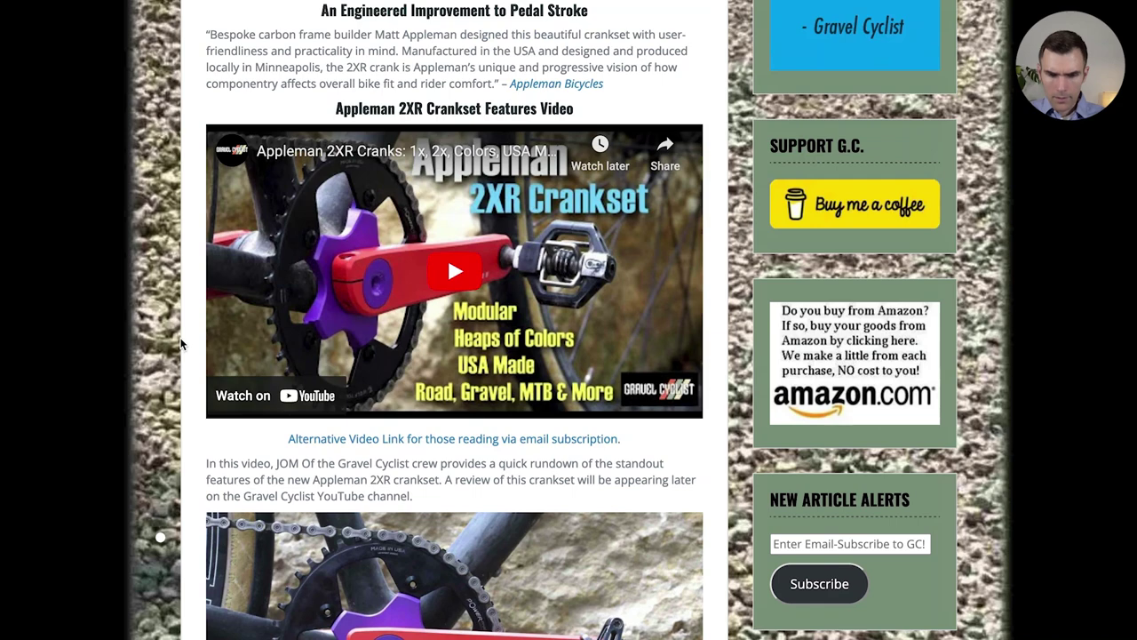
{"action": "scroll", "coordinate": [180, 344], "scroll_direction": "up", "scroll_amount": 2}
{"action": "mouse_move", "coordinate": [233, 302]}
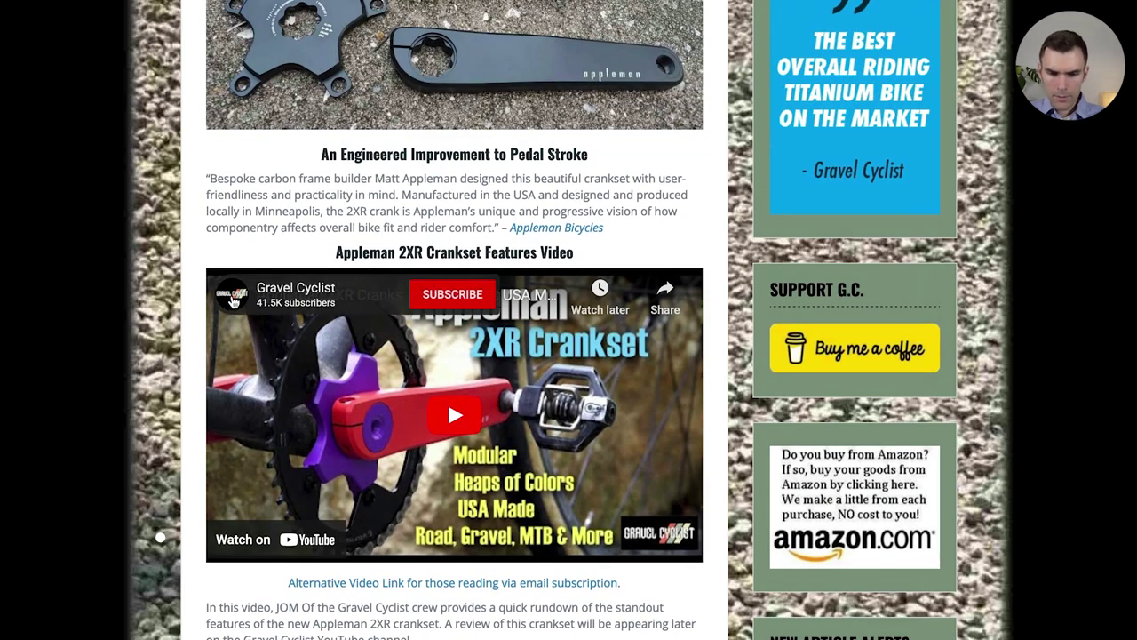
{"action": "scroll", "coordinate": [197, 335], "scroll_direction": "up", "scroll_amount": 3}
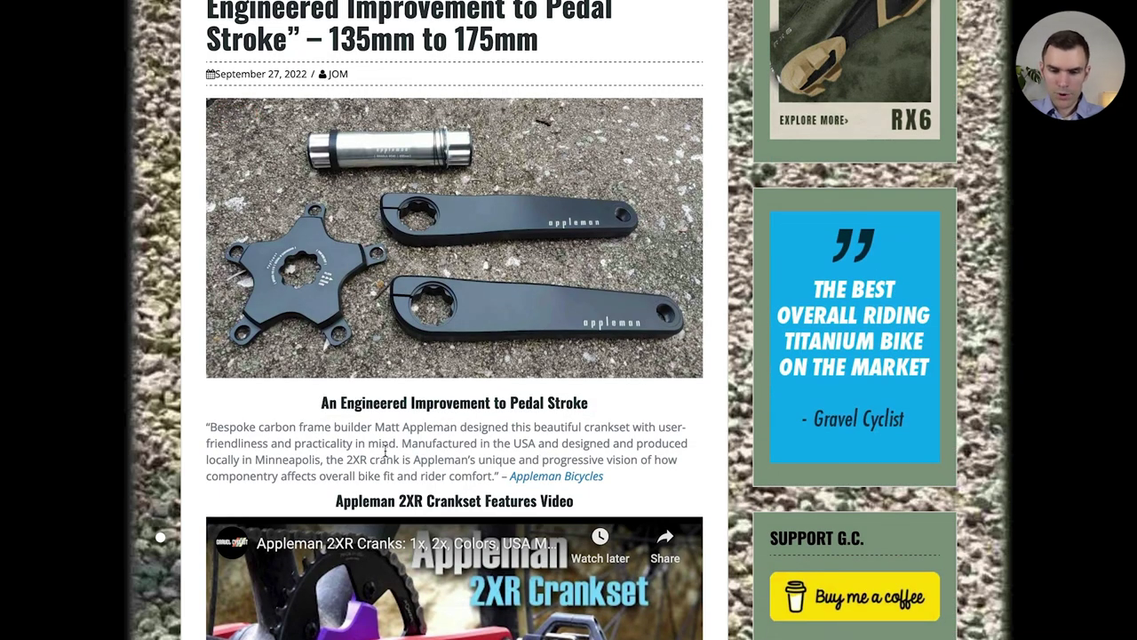
Look over the site's About/Fun pages, including the F-U-N STUFF entries, and open the About GravelCyclist.com page.
{"action": "scroll", "coordinate": [202, 480], "scroll_direction": "up", "scroll_amount": 4}
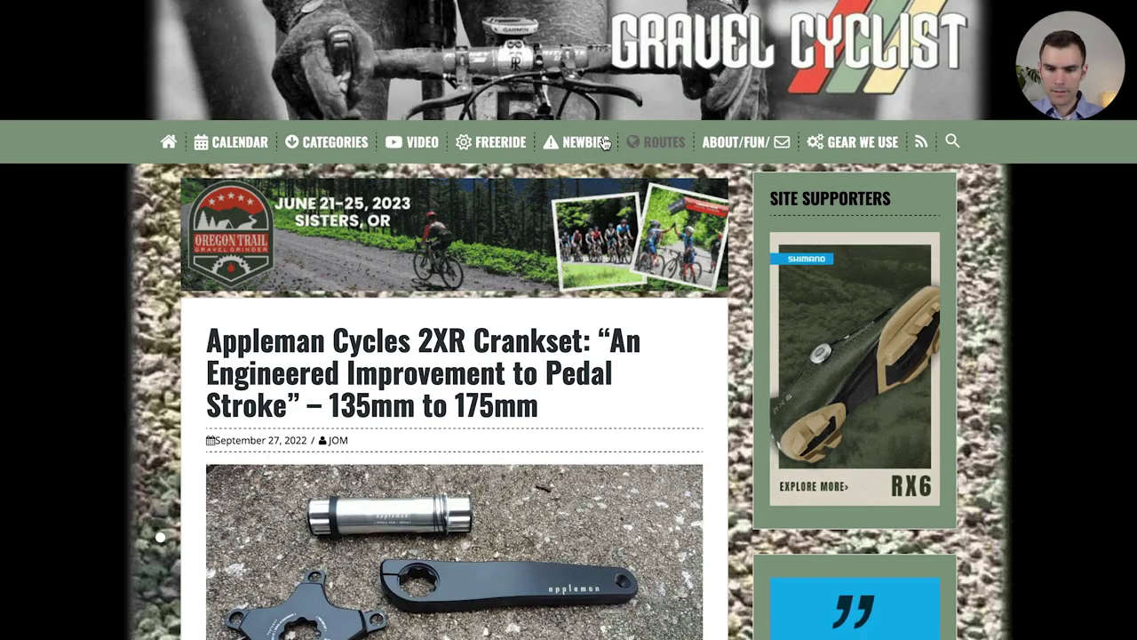
{"action": "mouse_move", "coordinate": [736, 144]}
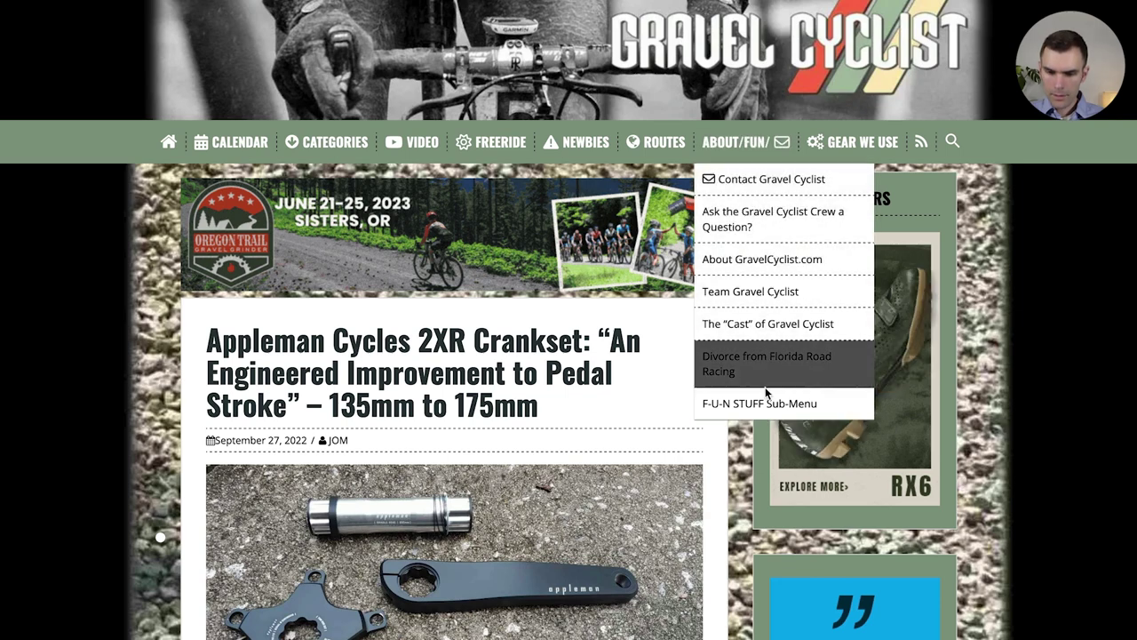
{"action": "mouse_move", "coordinate": [753, 416]}
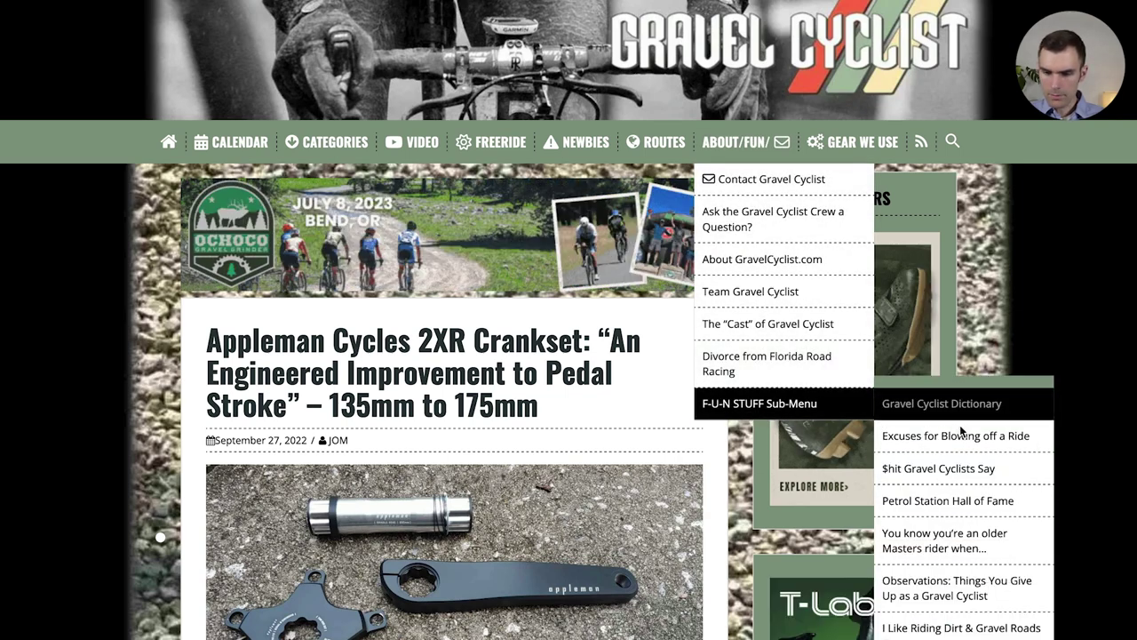
{"action": "scroll", "coordinate": [968, 426], "scroll_direction": "down", "scroll_amount": 1}
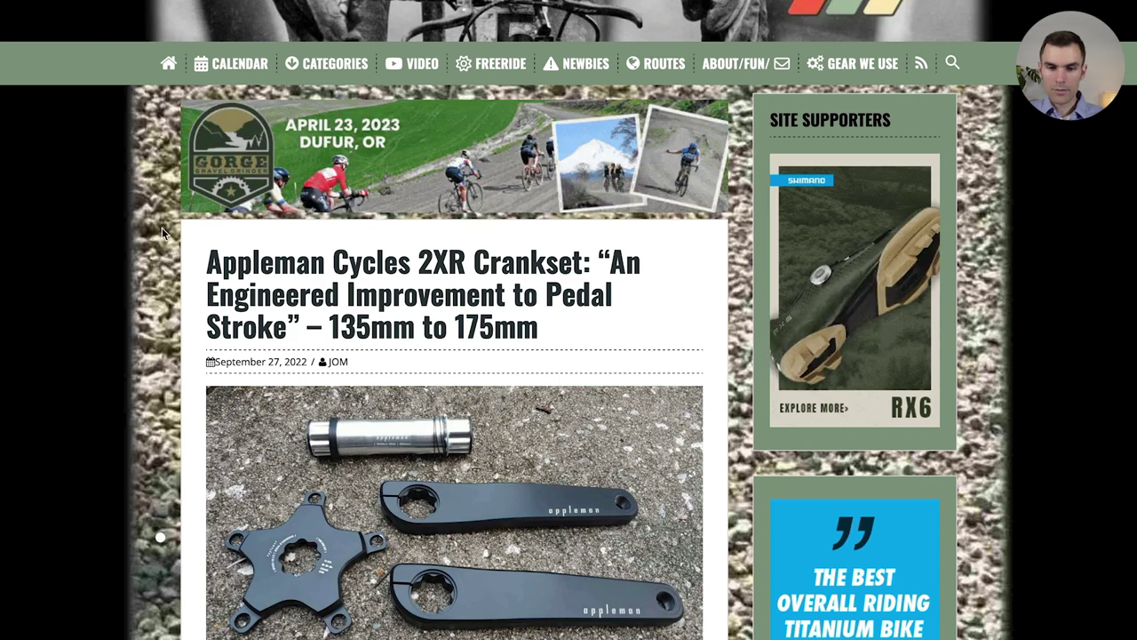
{"action": "scroll", "coordinate": [498, 293], "scroll_direction": "up", "scroll_amount": 2}
{"action": "mouse_move", "coordinate": [742, 197]}
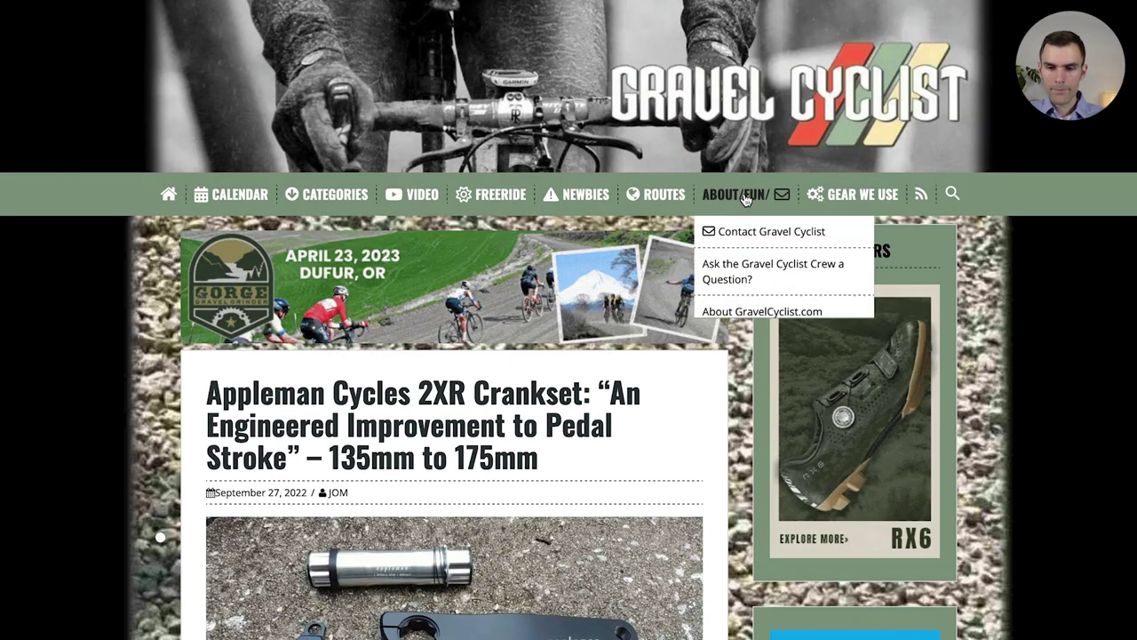
{"action": "left_click", "coordinate": [754, 318]}
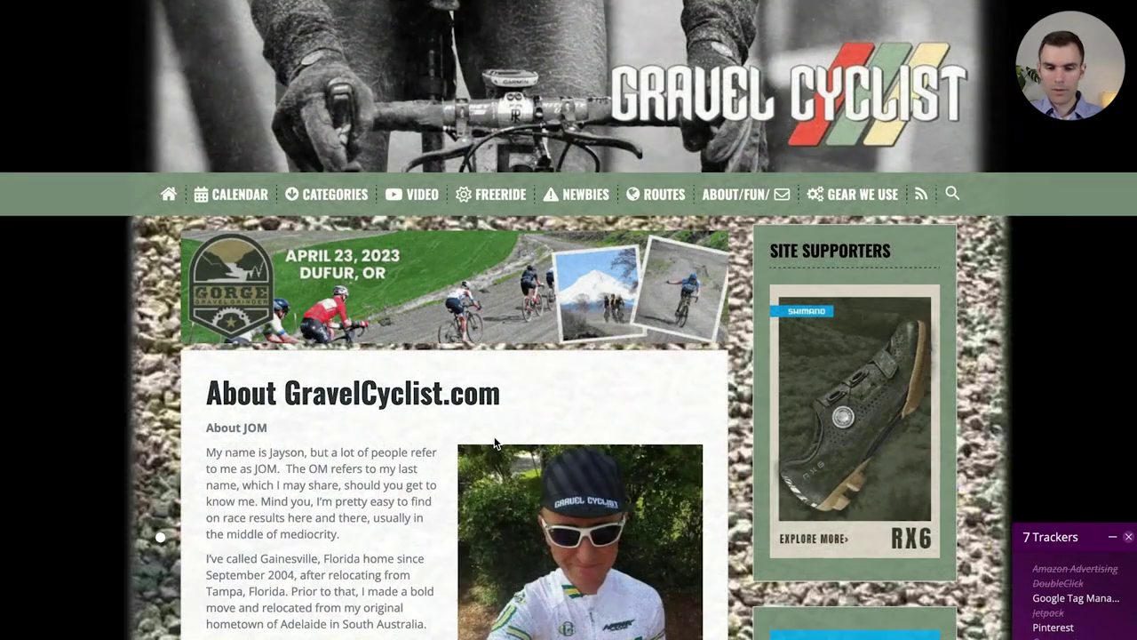
Read through the About GravelCyclist.com page for the owner's background and the site's history.
{"action": "scroll", "coordinate": [187, 395], "scroll_direction": "down", "scroll_amount": 4}
{"action": "scroll", "coordinate": [187, 391], "scroll_direction": "down", "scroll_amount": 3}
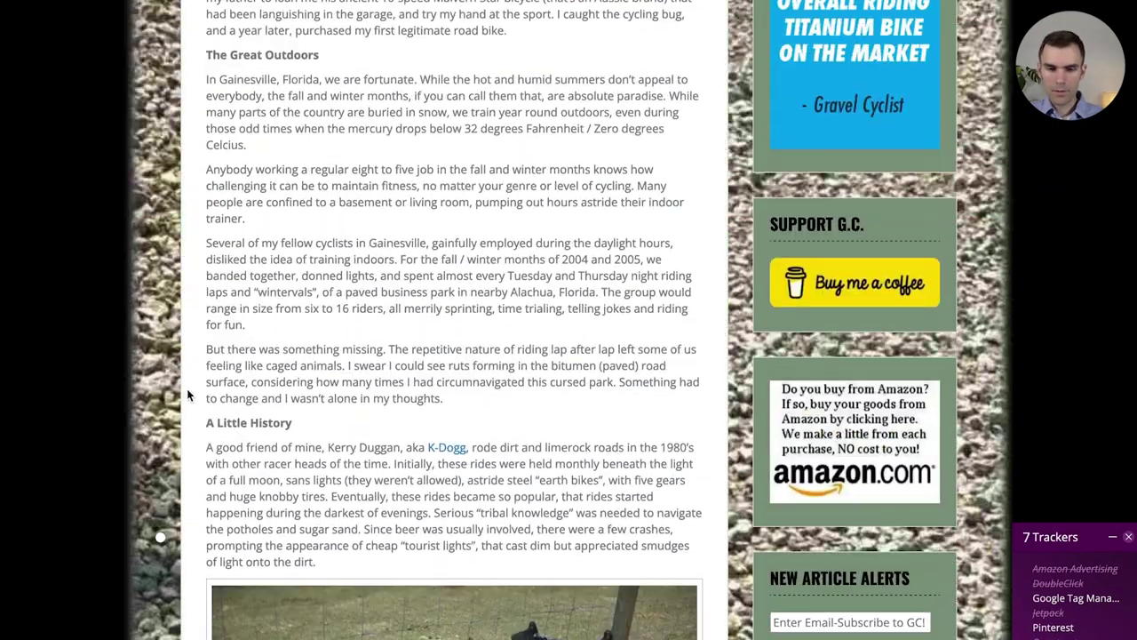
{"action": "scroll", "coordinate": [191, 379], "scroll_direction": "up", "scroll_amount": 2}
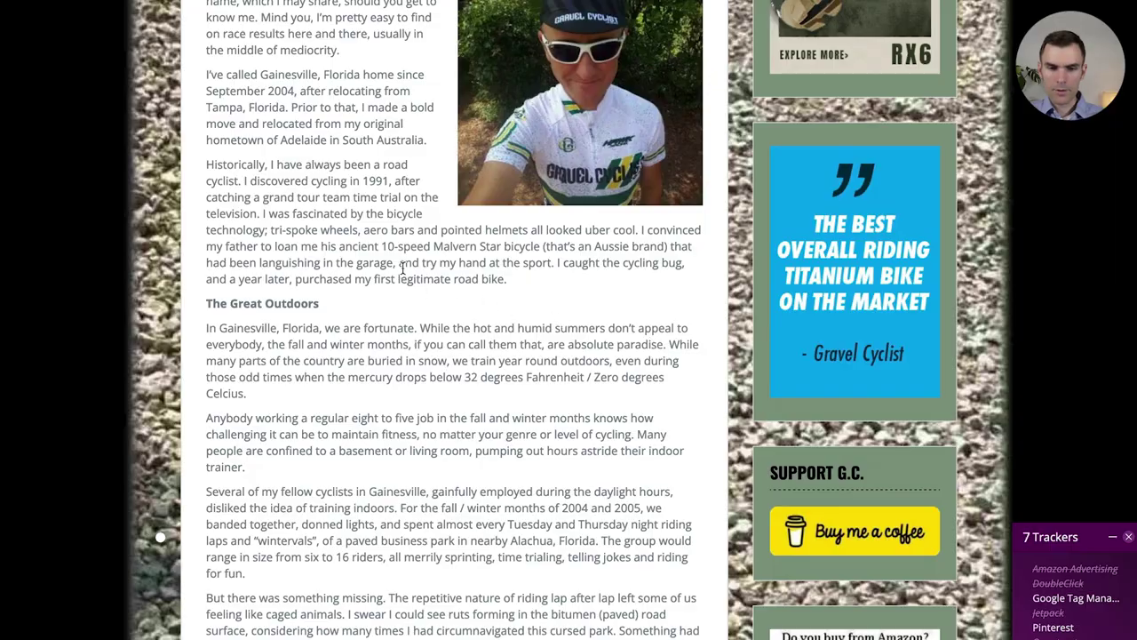
{"action": "scroll", "coordinate": [403, 268], "scroll_direction": "down", "scroll_amount": 6}
{"action": "scroll", "coordinate": [135, 298], "scroll_direction": "down", "scroll_amount": 20}
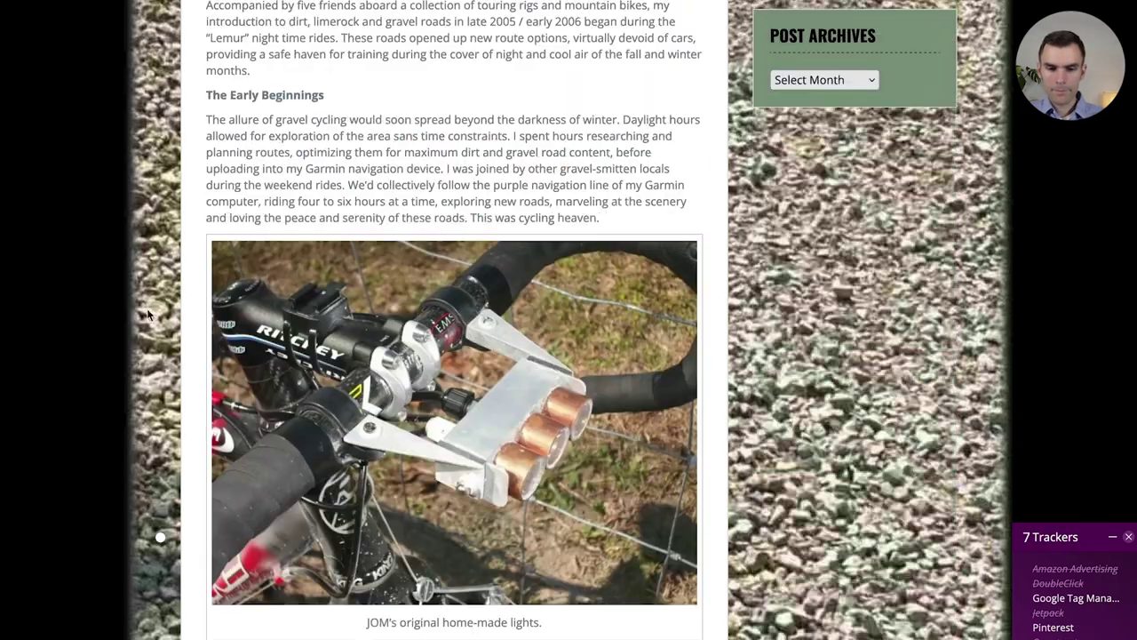
{"action": "scroll", "coordinate": [144, 316], "scroll_direction": "up", "scroll_amount": 8}
{"action": "scroll", "coordinate": [133, 336], "scroll_direction": "up", "scroll_amount": 15}
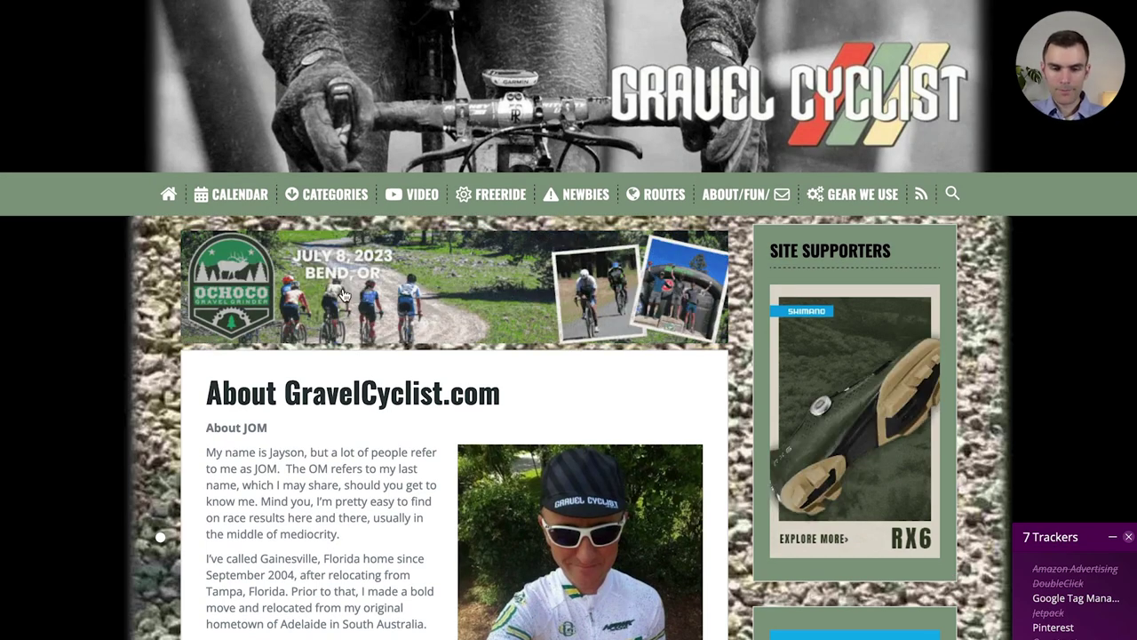
Return to the Gravel Cyclist homepage, glance at its newest posts, and switch to the gravelcyclist.com keyword results in KeySearch.
{"action": "left_click", "coordinate": [166, 195]}
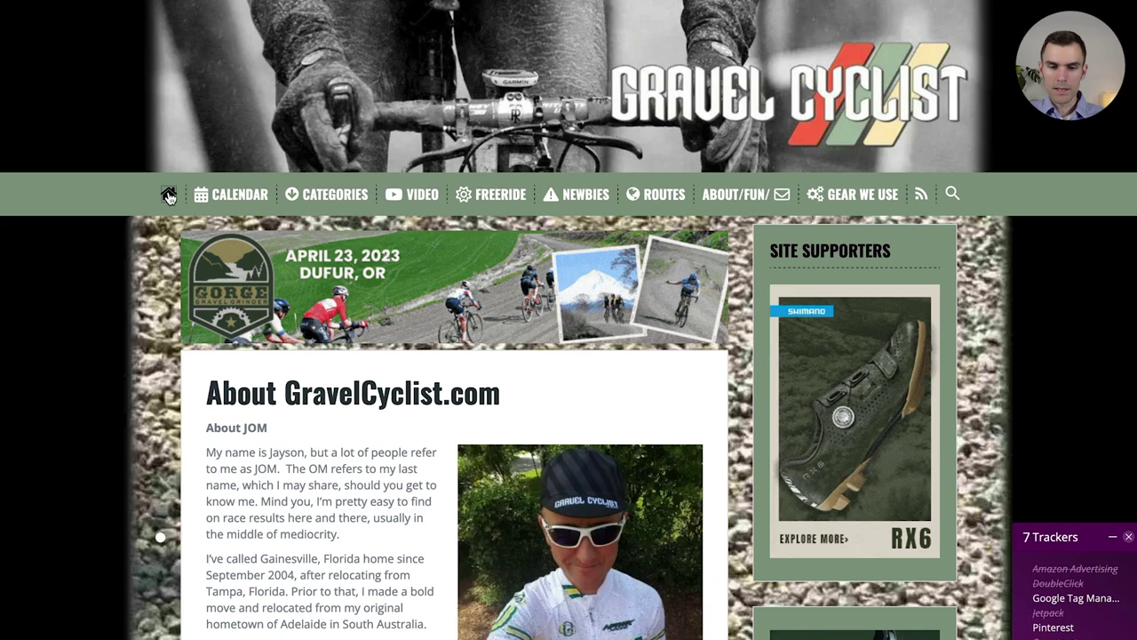
{"action": "scroll", "coordinate": [189, 365], "scroll_direction": "down", "scroll_amount": 5}
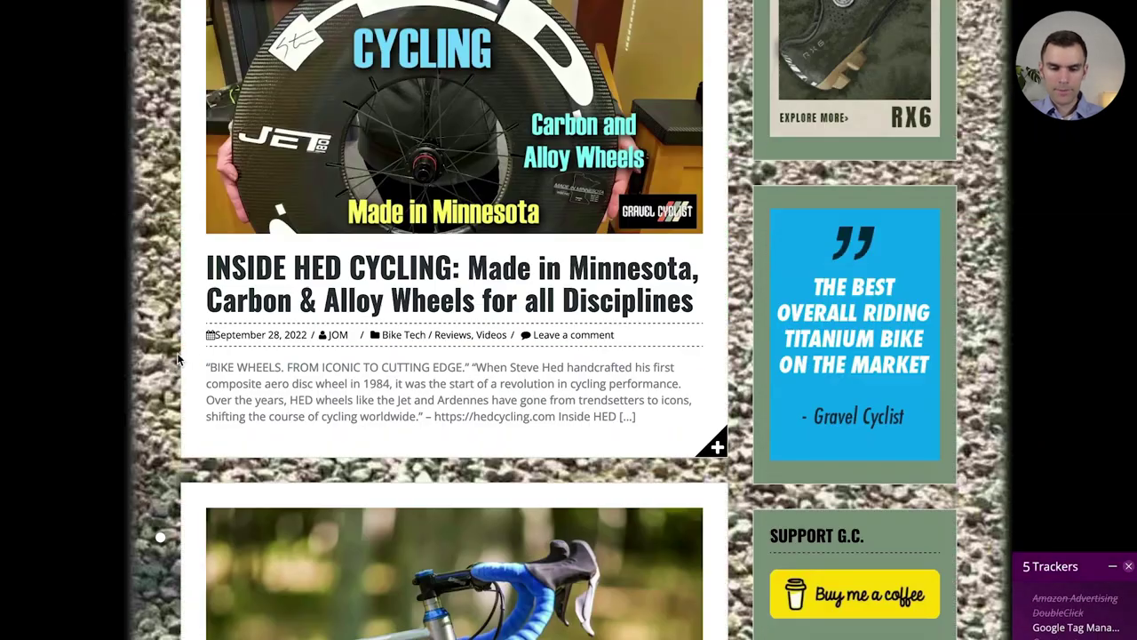
{"action": "key", "text": "ctrl+Tab"}
{"action": "key", "text": "ctrl+Tab"}
{"action": "key", "text": "ctrl+Tab"}
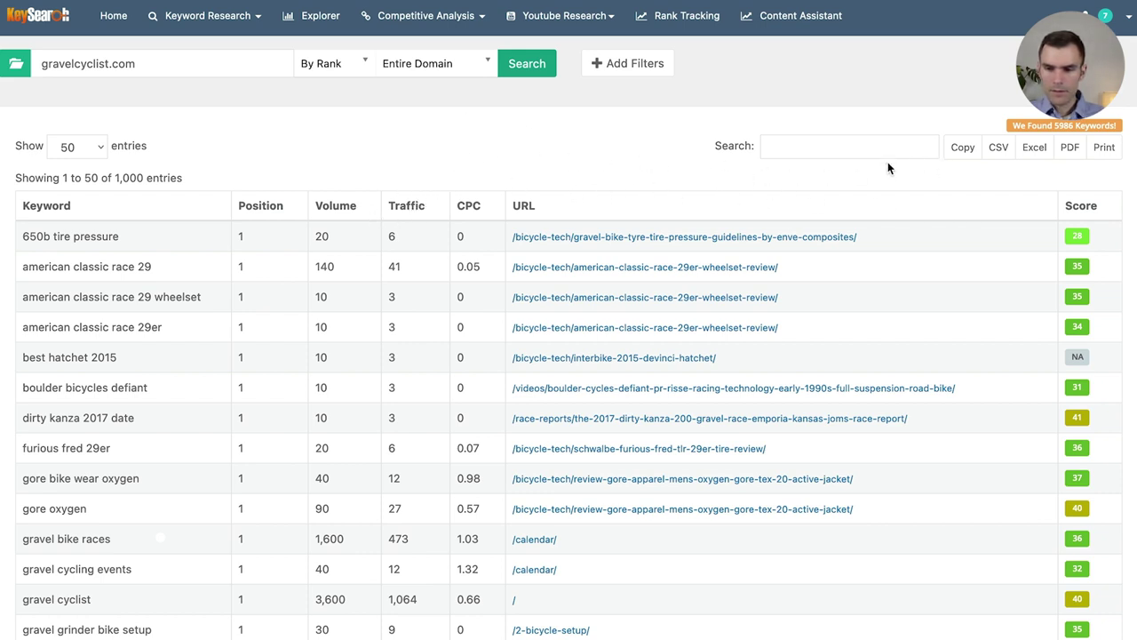
Sort the gravelcyclist.com keywords by traffic, highest first, and examine the listed keywords with their positions, volumes and URLs.
{"action": "left_click", "coordinate": [374, 207]}
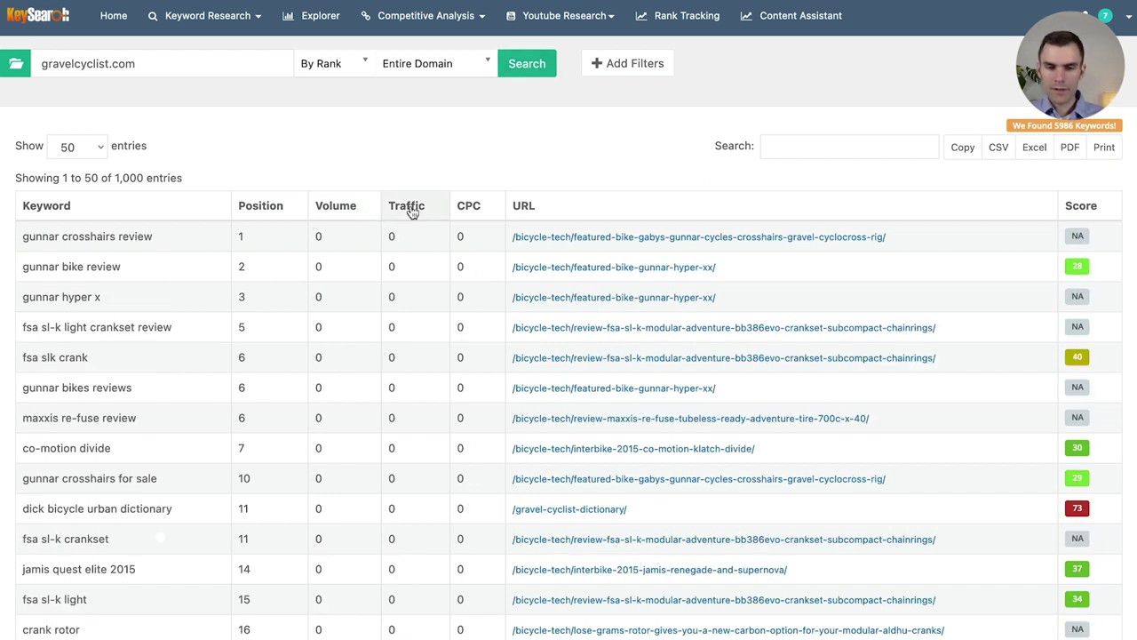
{"action": "left_click", "coordinate": [411, 210]}
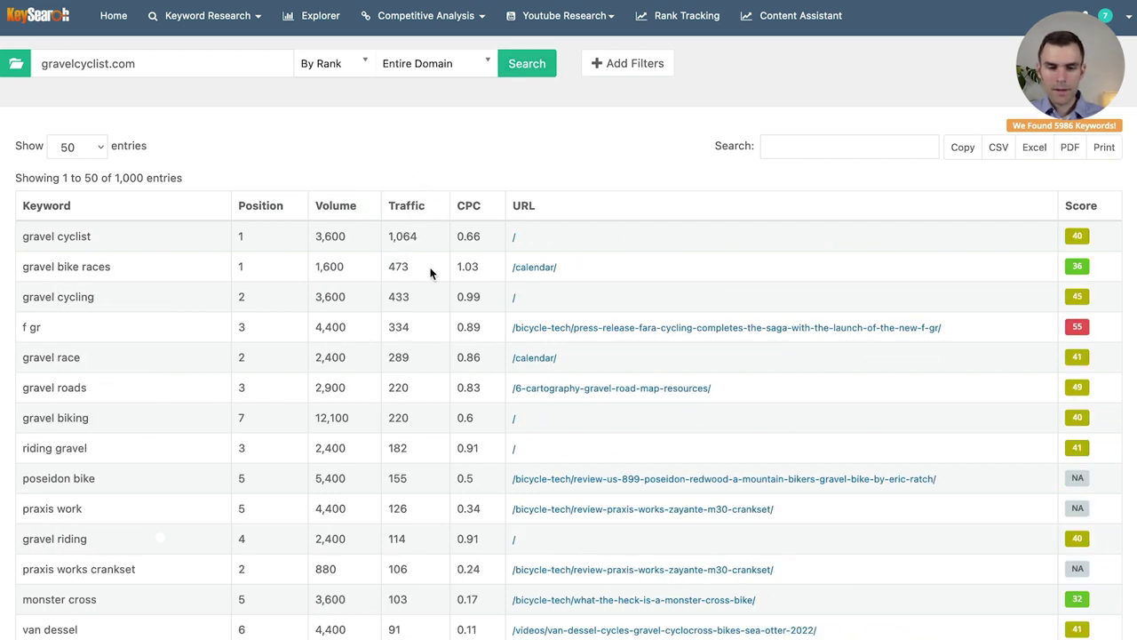
{"action": "scroll", "coordinate": [422, 265], "scroll_direction": "down", "scroll_amount": 1}
{"action": "scroll", "coordinate": [359, 248], "scroll_direction": "up", "scroll_amount": 1}
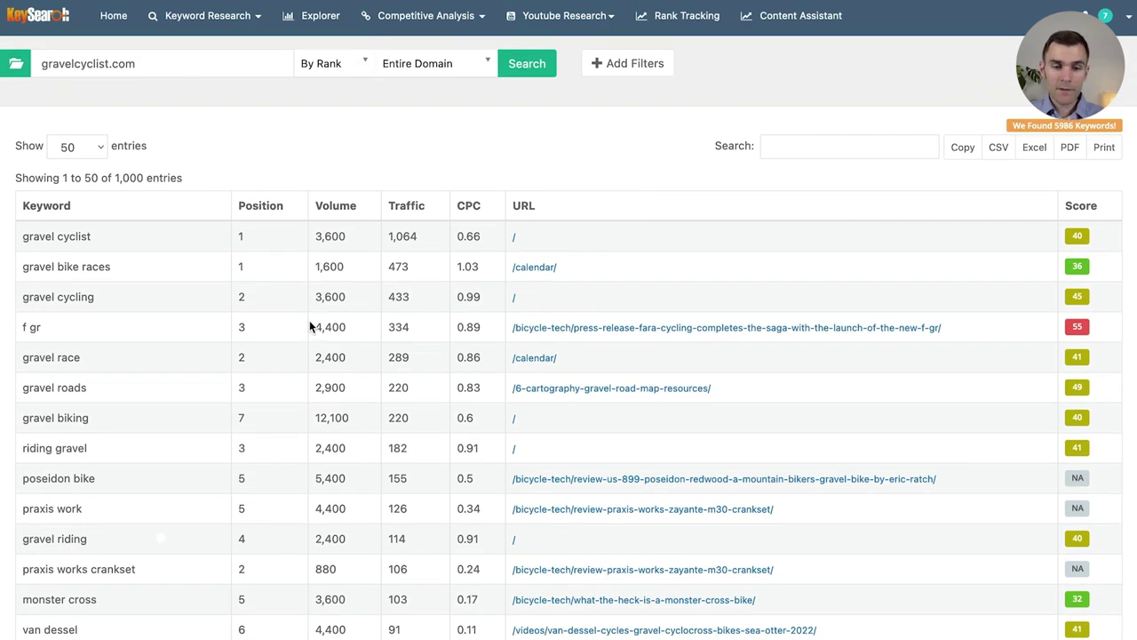
{"action": "scroll", "coordinate": [311, 325], "scroll_direction": "down", "scroll_amount": 2}
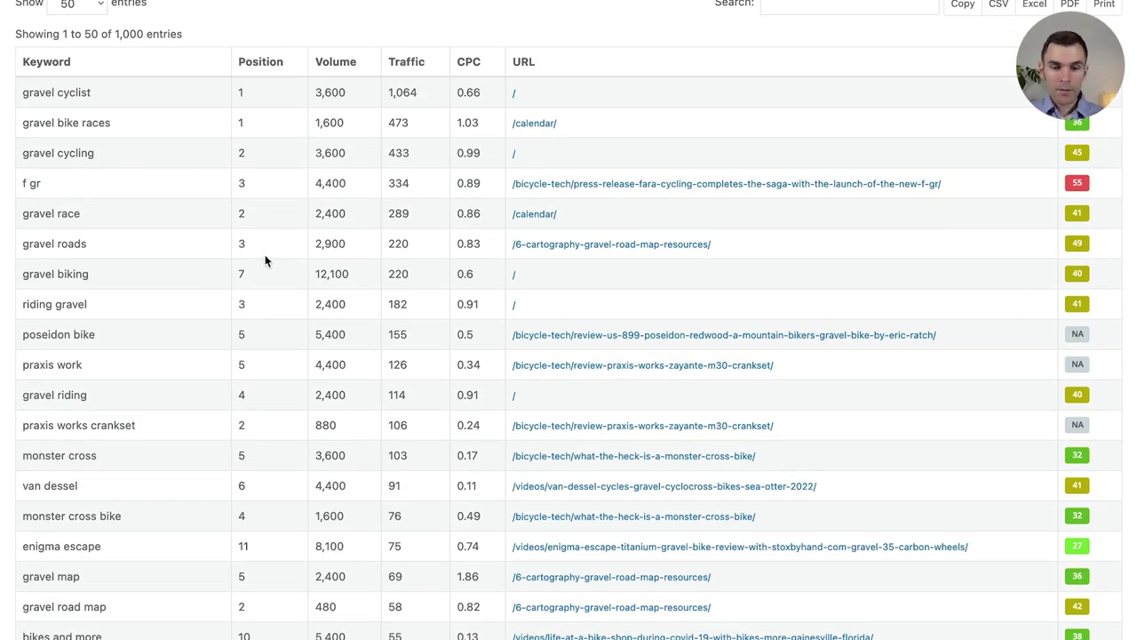
{"action": "scroll", "coordinate": [265, 261], "scroll_direction": "down", "scroll_amount": 2}
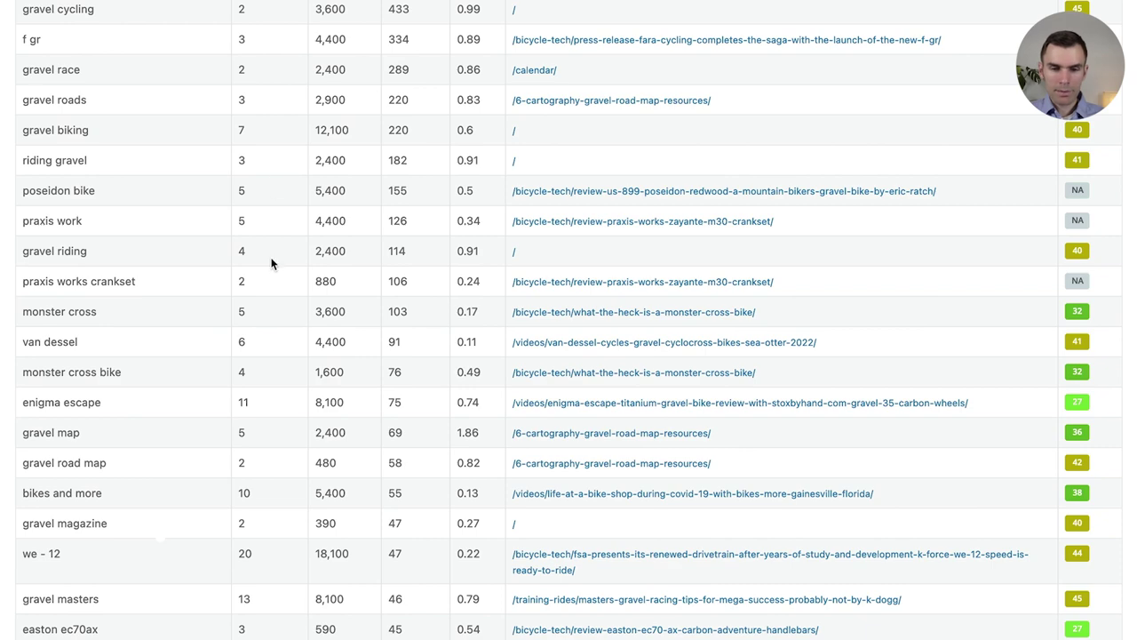
{"action": "scroll", "coordinate": [271, 263], "scroll_direction": "down", "scroll_amount": 1}
{"action": "scroll", "coordinate": [373, 276], "scroll_direction": "down", "scroll_amount": 3}
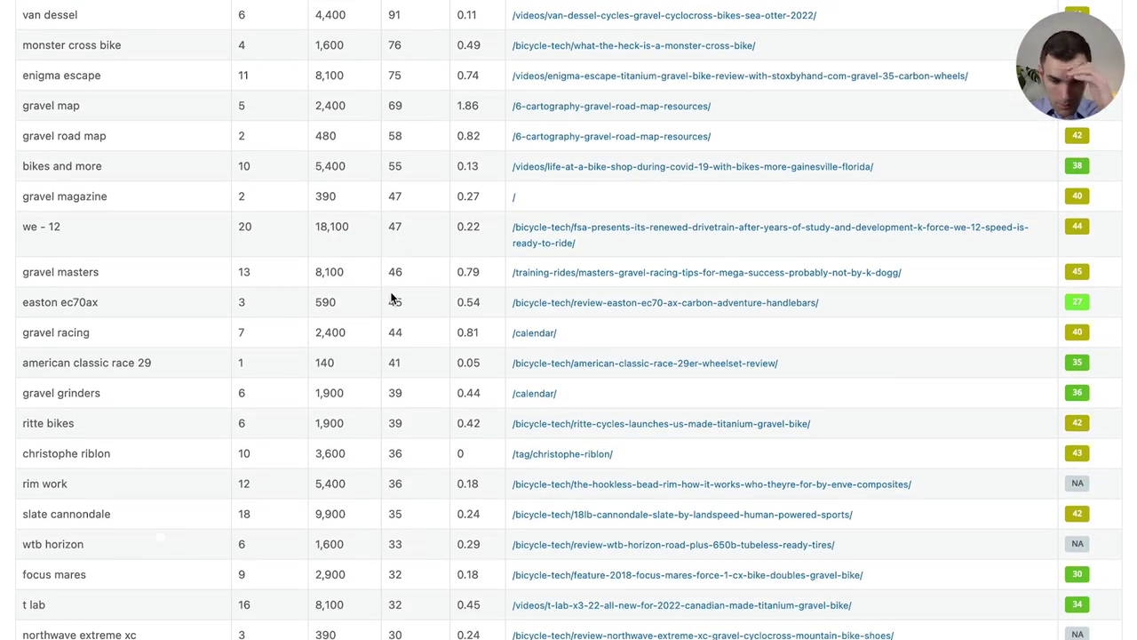
{"action": "scroll", "coordinate": [388, 290], "scroll_direction": "down", "scroll_amount": 12}
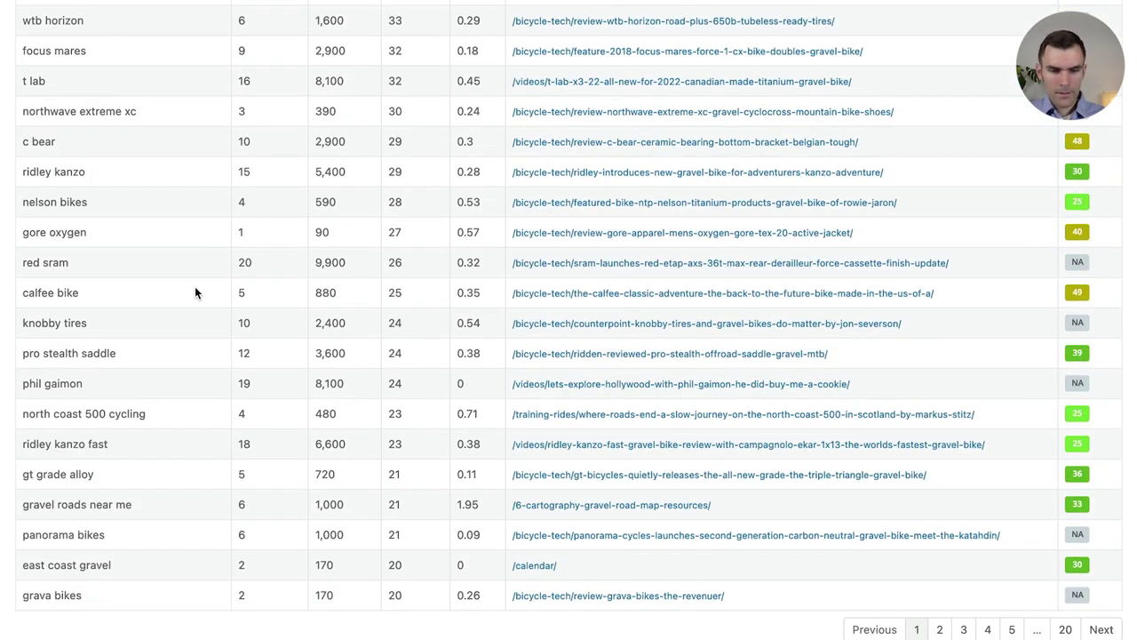
Set the keyword table to show 100 entries per page and examine the lower-traffic gravelcyclist.com keywords.
{"action": "scroll", "coordinate": [96, 271], "scroll_direction": "up", "scroll_amount": 20}
{"action": "left_click", "coordinate": [71, 145]}
{"action": "left_click", "coordinate": [79, 163]}
{"action": "scroll", "coordinate": [316, 256], "scroll_direction": "down", "scroll_amount": 20}
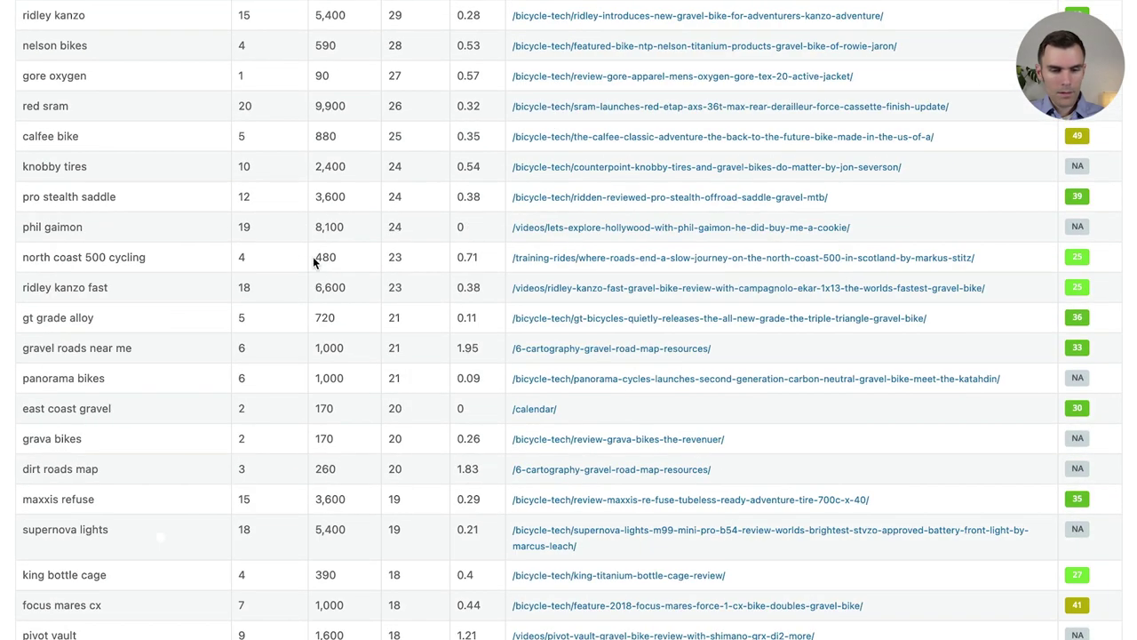
{"action": "scroll", "coordinate": [312, 256], "scroll_direction": "down", "scroll_amount": 10}
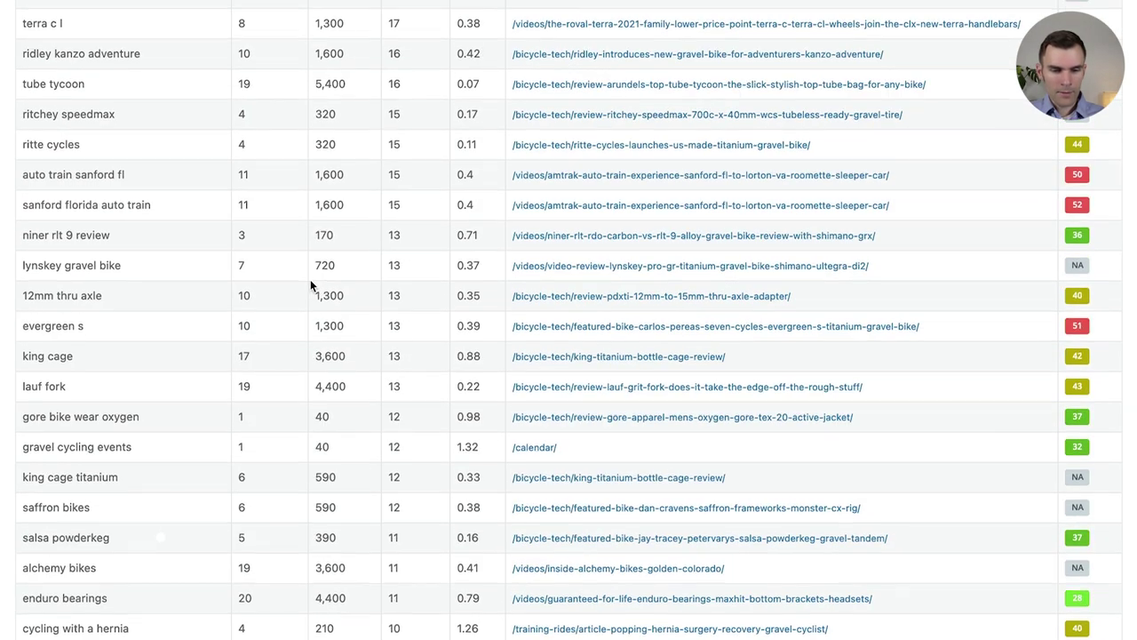
{"action": "scroll", "coordinate": [311, 284], "scroll_direction": "down", "scroll_amount": 9}
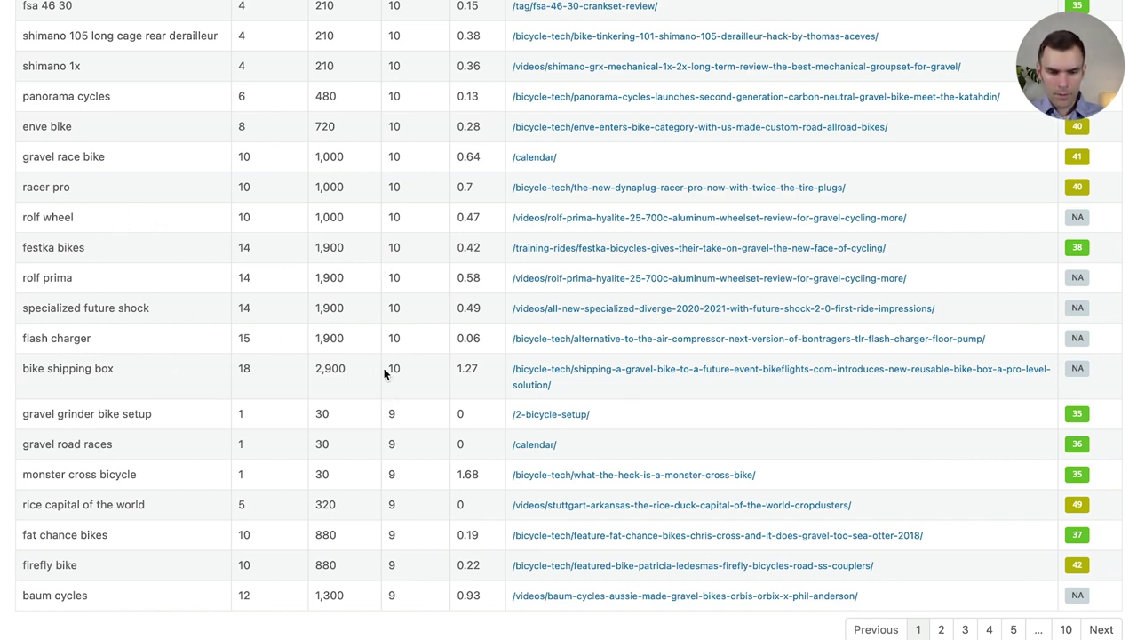
Open the second page of the gravelcyclist.com keyword table and examine its entries with their positions, volumes and URLs.
{"action": "left_click", "coordinate": [940, 630]}
{"action": "scroll", "coordinate": [205, 574], "scroll_direction": "up", "scroll_amount": 15}
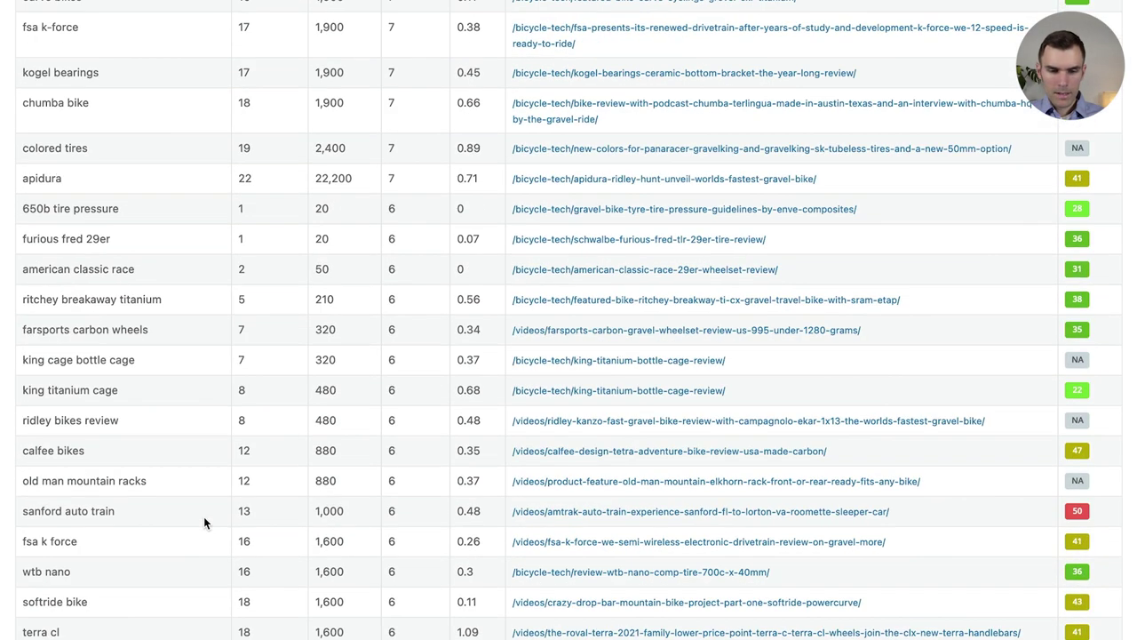
{"action": "scroll", "coordinate": [215, 506], "scroll_direction": "up", "scroll_amount": 5}
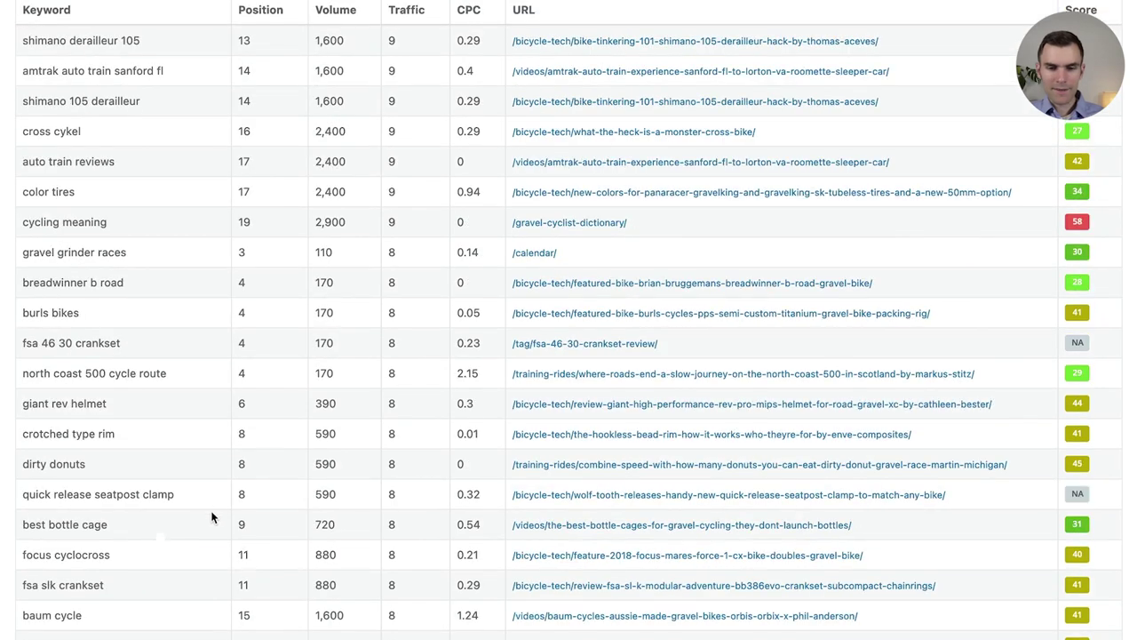
{"action": "scroll", "coordinate": [203, 524], "scroll_direction": "up", "scroll_amount": 3}
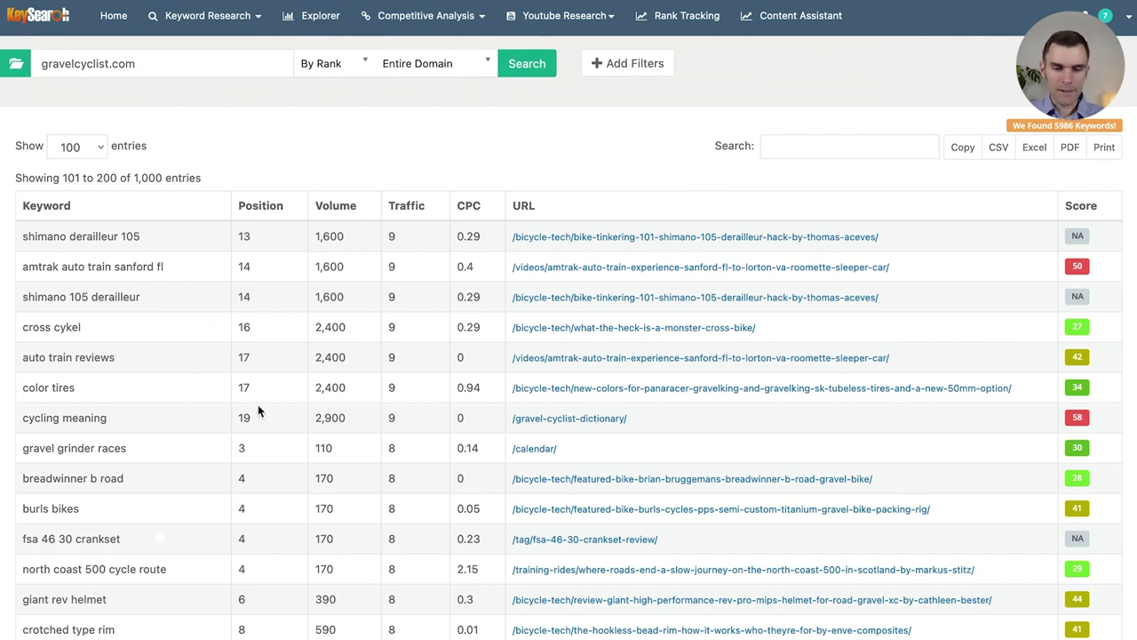
{"action": "scroll", "coordinate": [227, 416], "scroll_direction": "down", "scroll_amount": 1}
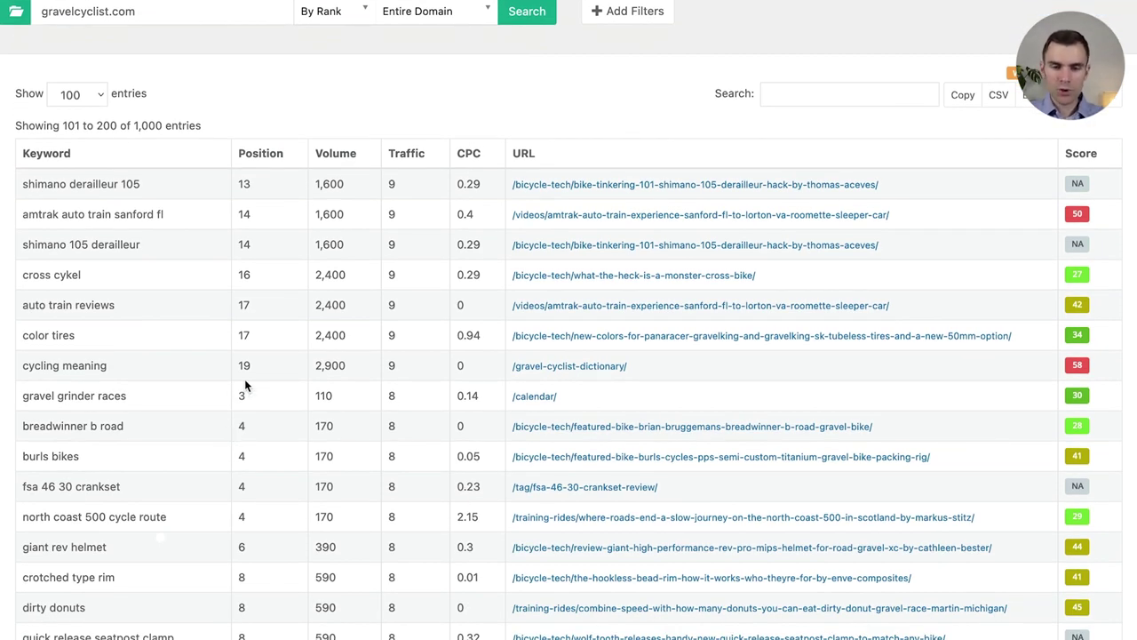
{"action": "scroll", "coordinate": [276, 213], "scroll_direction": "up", "scroll_amount": 1}
Switch to the Bike Perfect gravel biking article and go to the site's homepage.
{"action": "key", "text": "alt+Tab"}
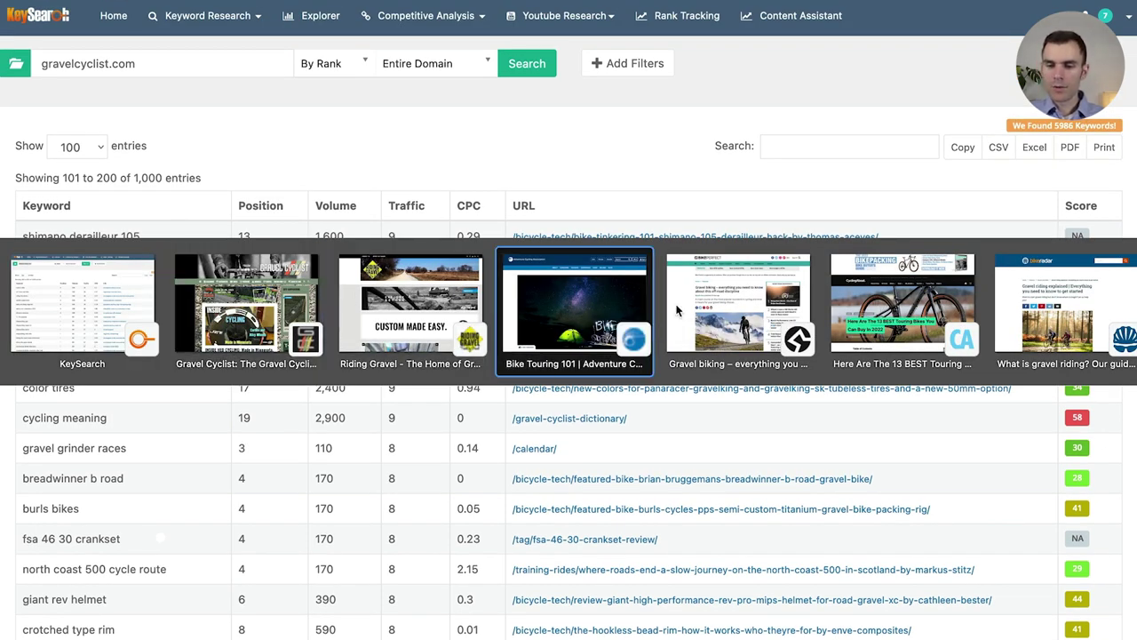
{"action": "left_click", "coordinate": [724, 315]}
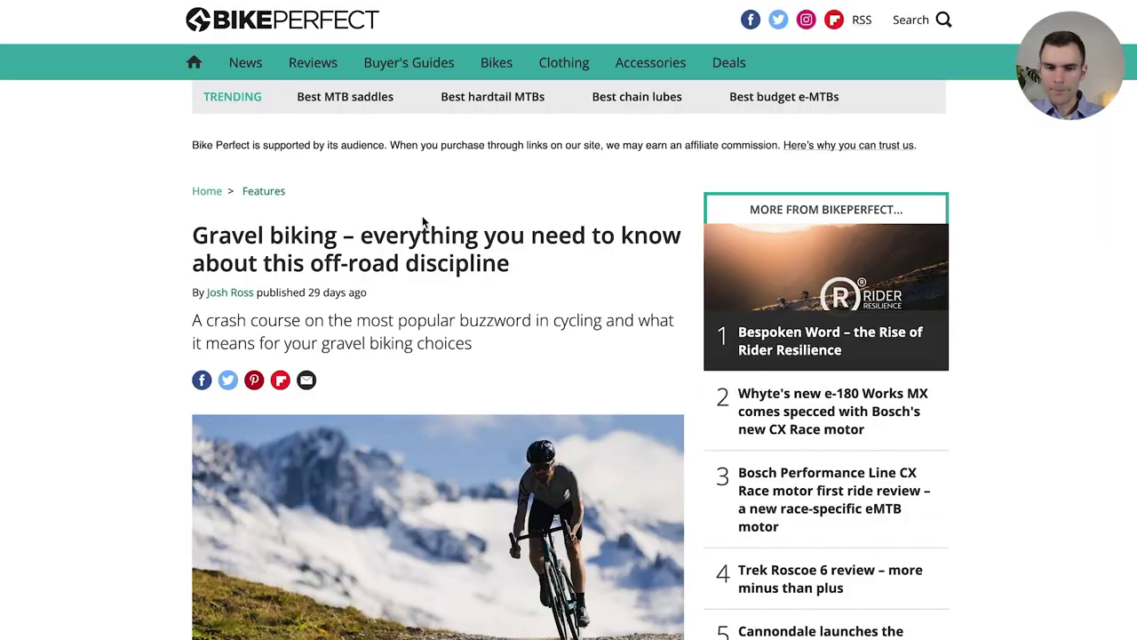
{"action": "key", "text": "super+l"}
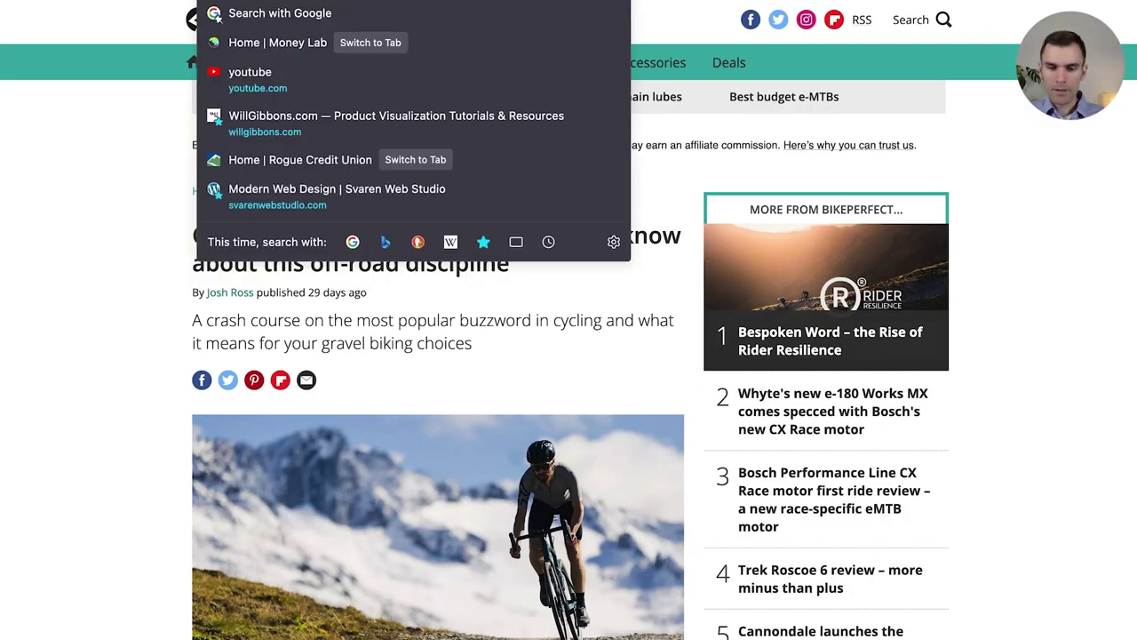
{"action": "key", "text": "Escape"}
{"action": "left_click", "coordinate": [277, 25]}
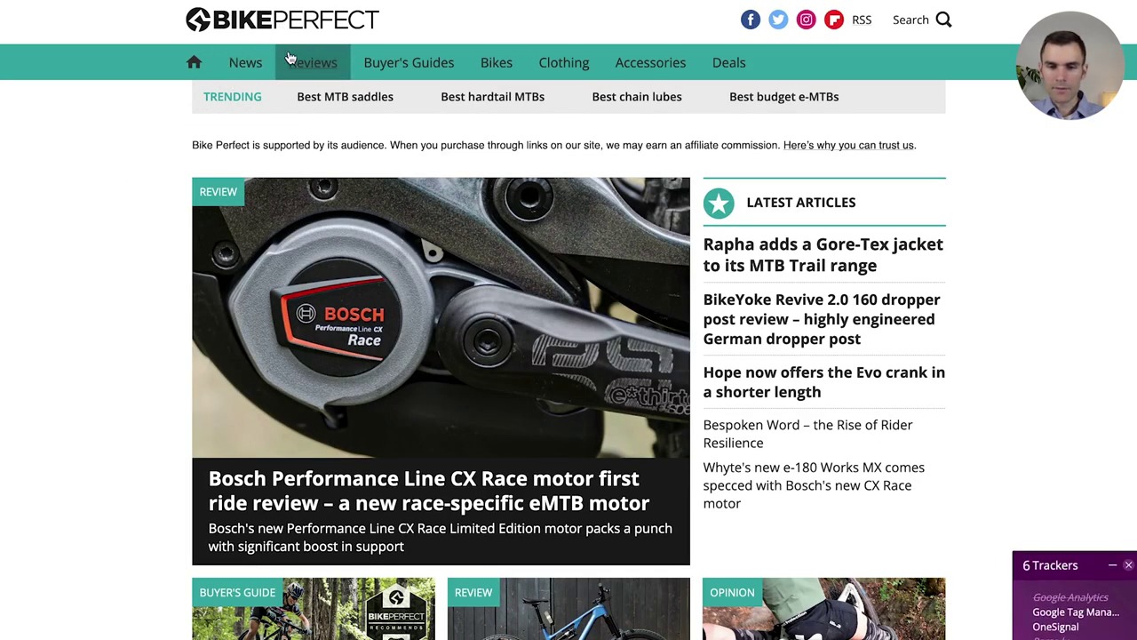
Return to KeySearch and run a keyword search for the entire domain bikeperfect.com, by rank.
{"action": "key", "text": "alt+Tab"}
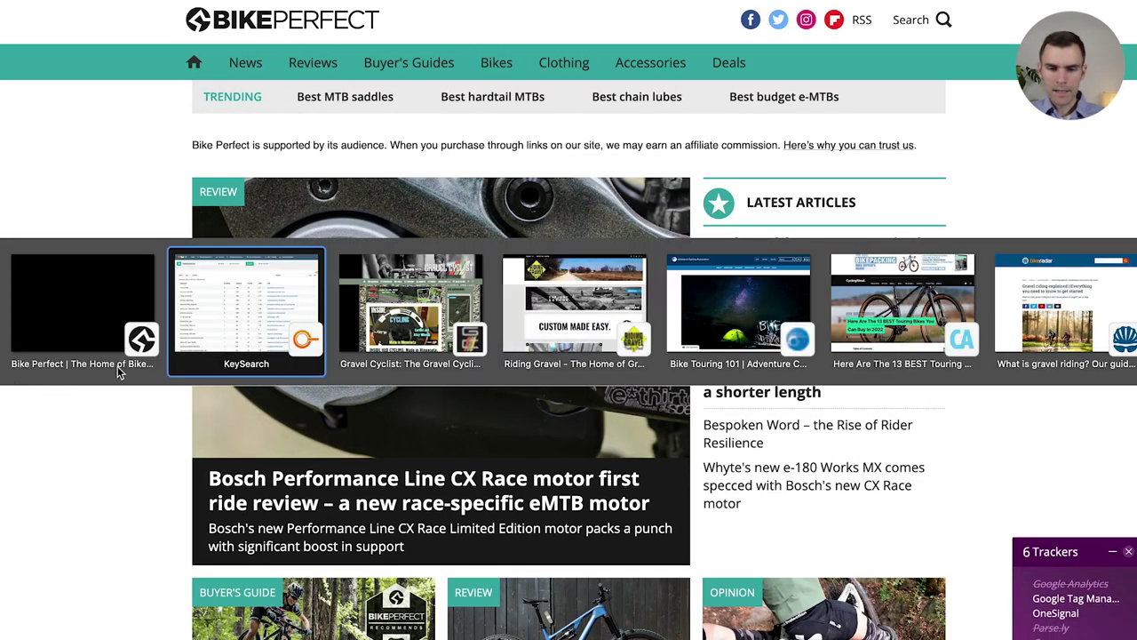
{"action": "triple_click", "coordinate": [99, 69]}
{"action": "type", "text": "bikeperfect.com"}
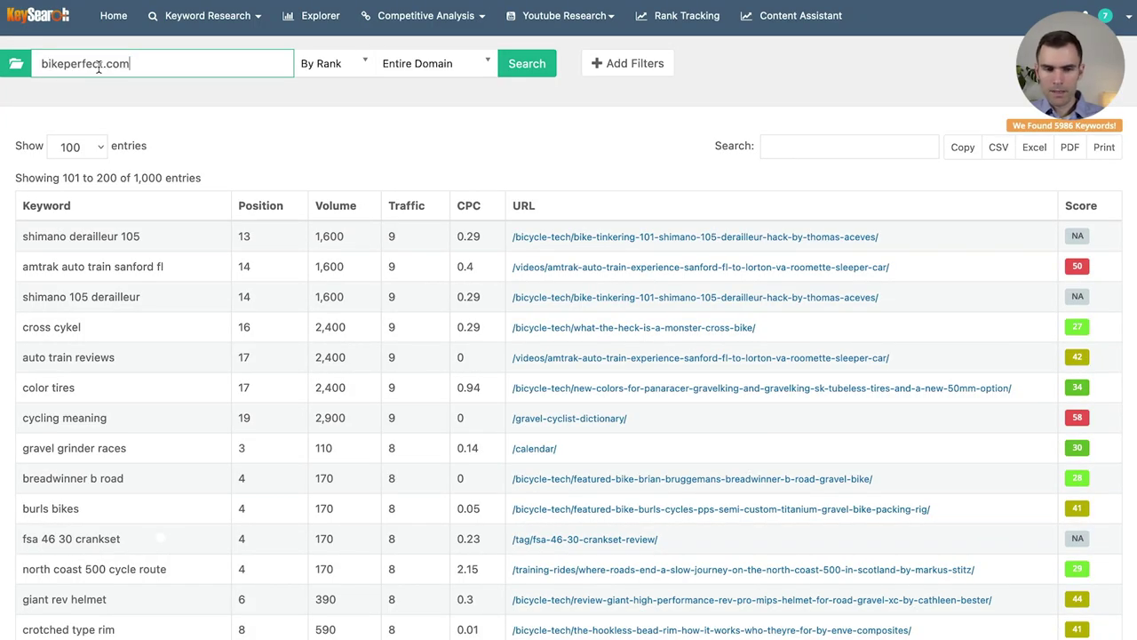
{"action": "left_click", "coordinate": [529, 66]}
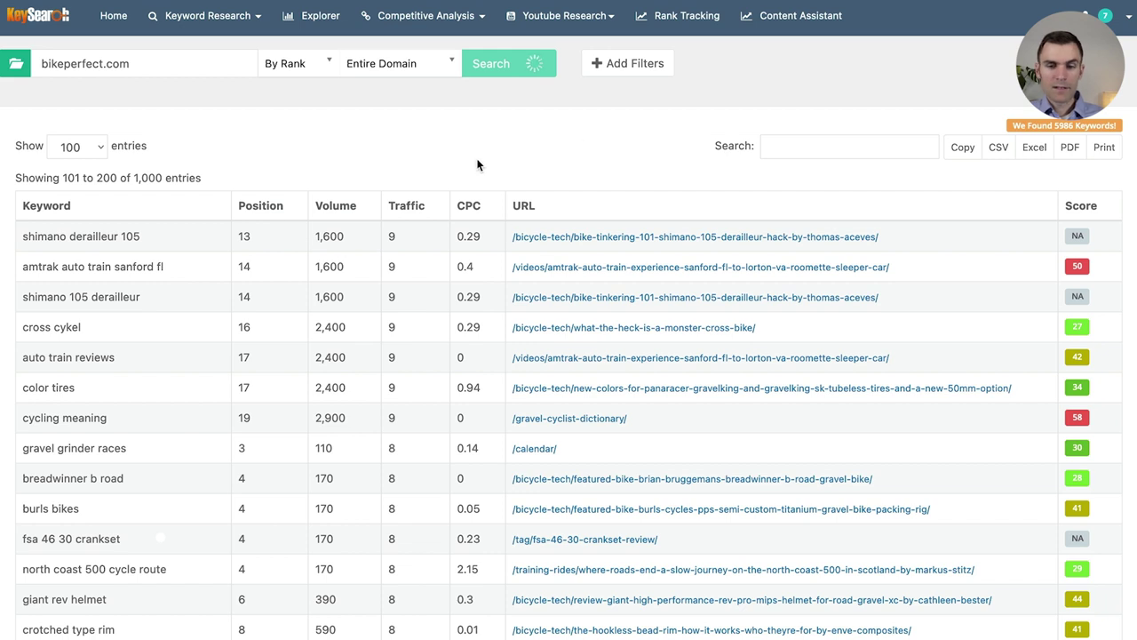
Switch to the CyclingAbout touring bikes article and go to the site's homepage.
{"action": "key", "text": "alt+Tab"}
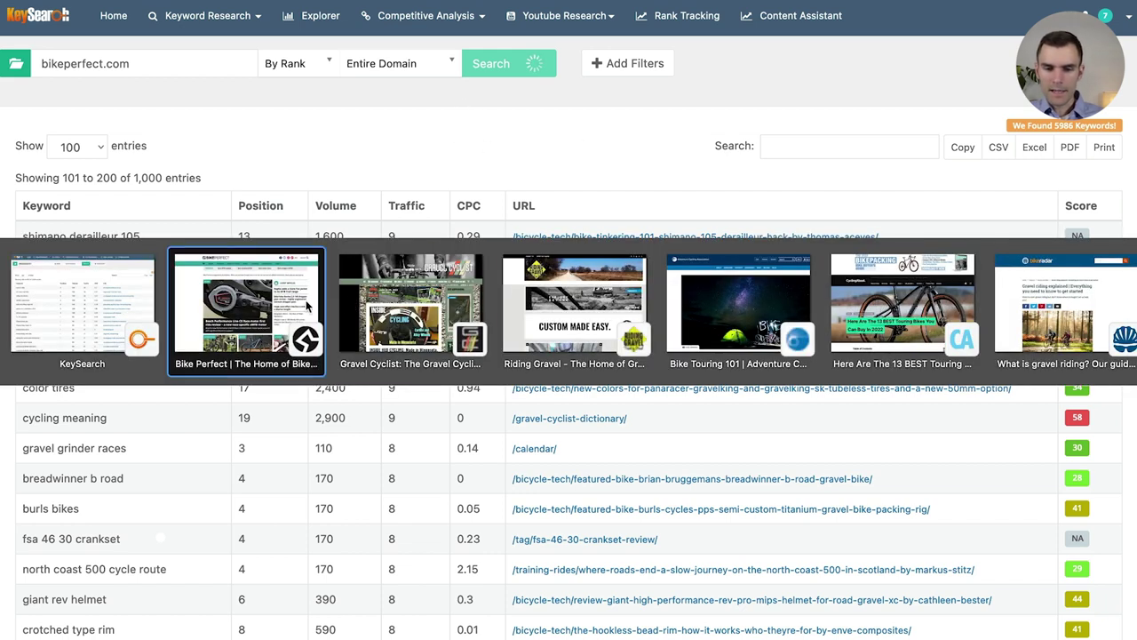
{"action": "key", "text": "Escape"}
{"action": "key", "text": "alt+Tab"}
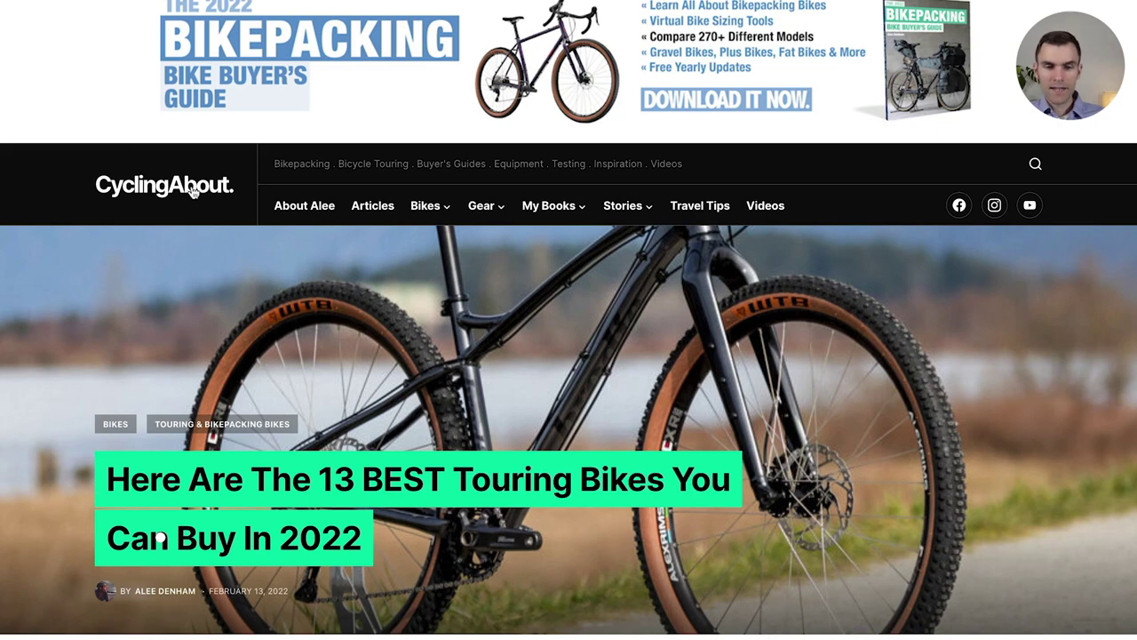
{"action": "key", "text": "alt+Left"}
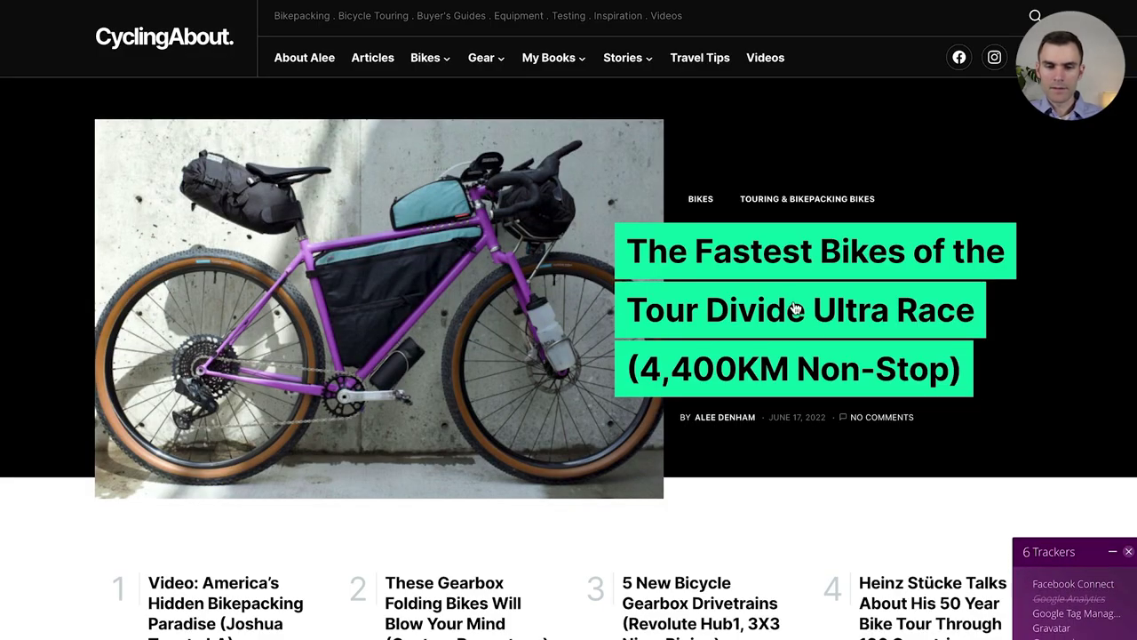
Look through the CyclingAbout homepage's articles, videos, gear posts and travel tips down to the footer.
{"action": "scroll", "coordinate": [646, 289], "scroll_direction": "down", "scroll_amount": 3}
{"action": "scroll", "coordinate": [645, 289], "scroll_direction": "down", "scroll_amount": 3}
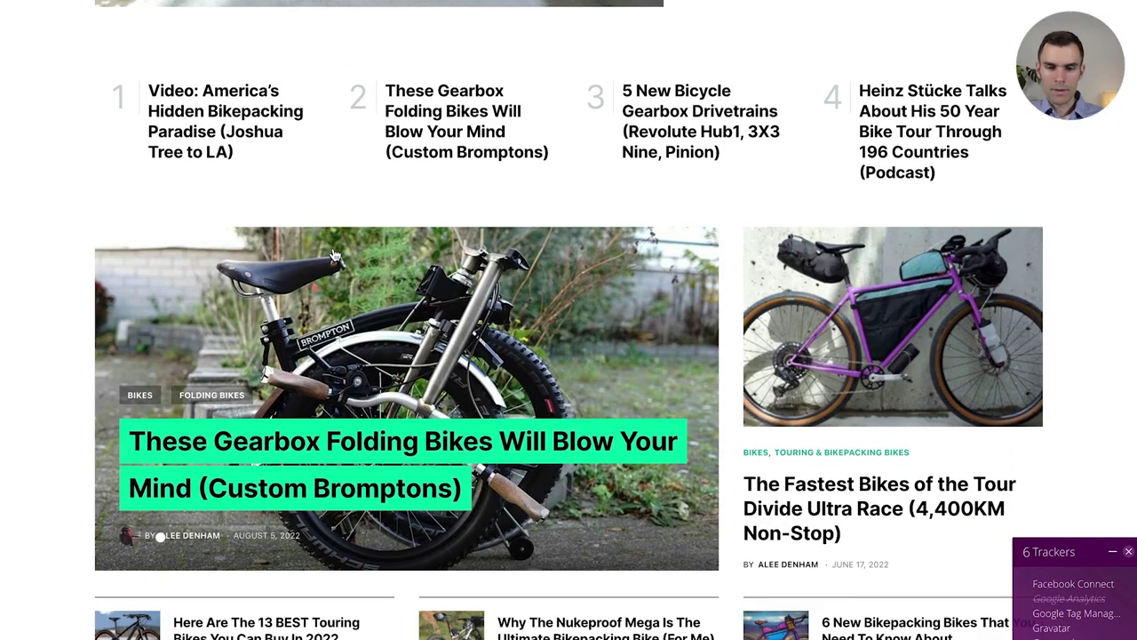
{"action": "scroll", "coordinate": [388, 222], "scroll_direction": "down", "scroll_amount": 3}
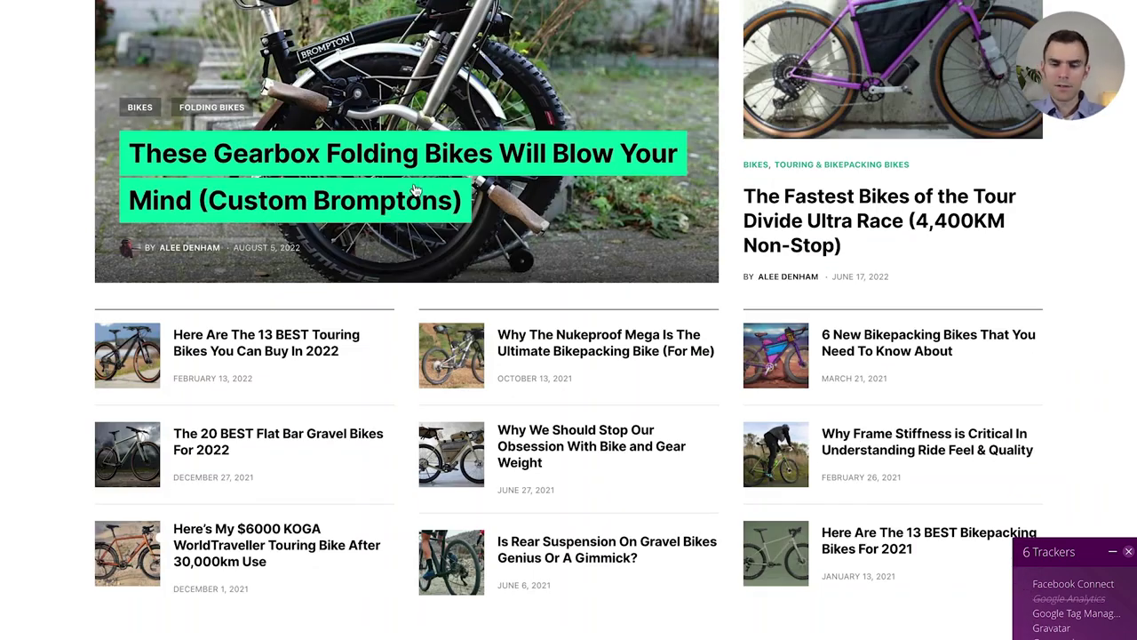
{"action": "scroll", "coordinate": [391, 209], "scroll_direction": "down", "scroll_amount": 4}
{"action": "scroll", "coordinate": [397, 195], "scroll_direction": "down", "scroll_amount": 7}
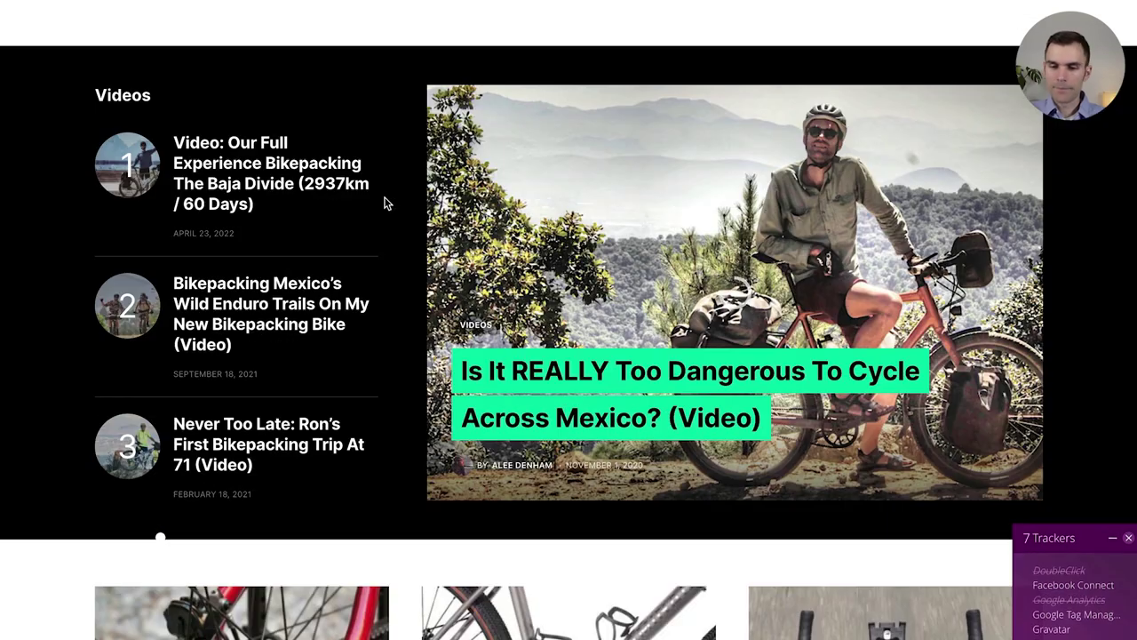
{"action": "scroll", "coordinate": [394, 203], "scroll_direction": "down", "scroll_amount": 2}
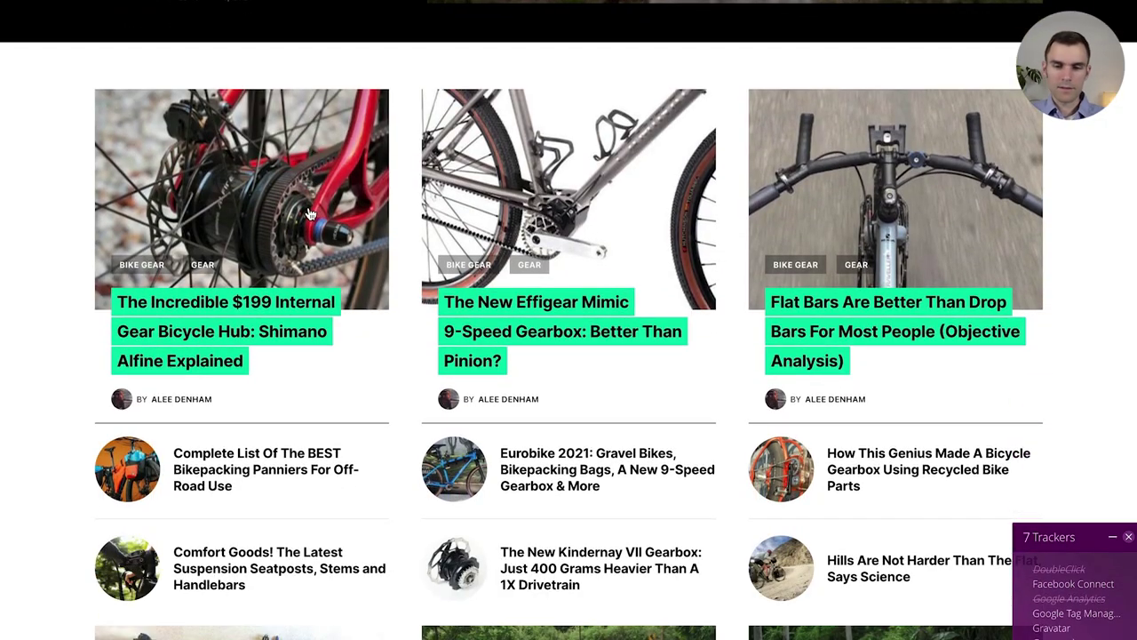
{"action": "scroll", "coordinate": [317, 218], "scroll_direction": "down", "scroll_amount": 6}
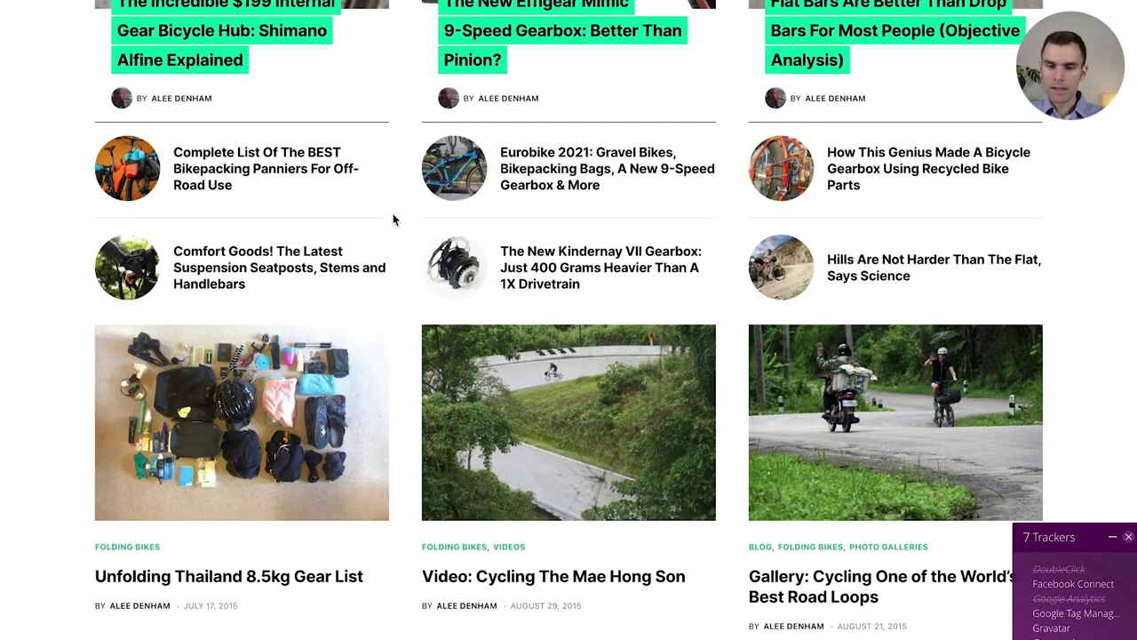
{"action": "scroll", "coordinate": [393, 213], "scroll_direction": "down", "scroll_amount": 5}
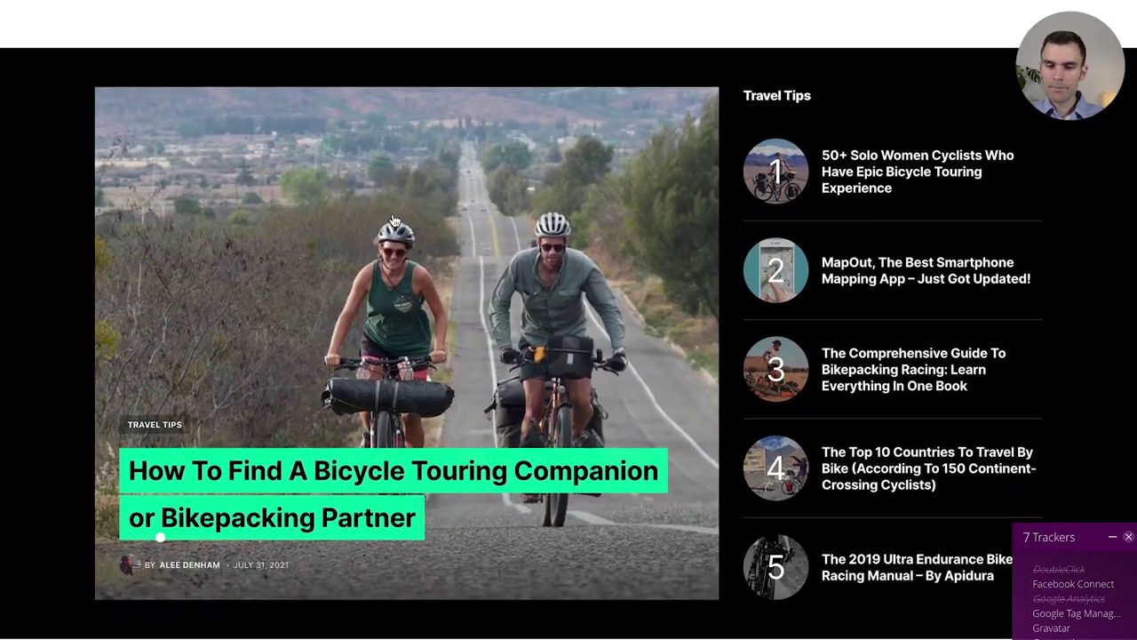
{"action": "scroll", "coordinate": [397, 210], "scroll_direction": "up", "scroll_amount": 1}
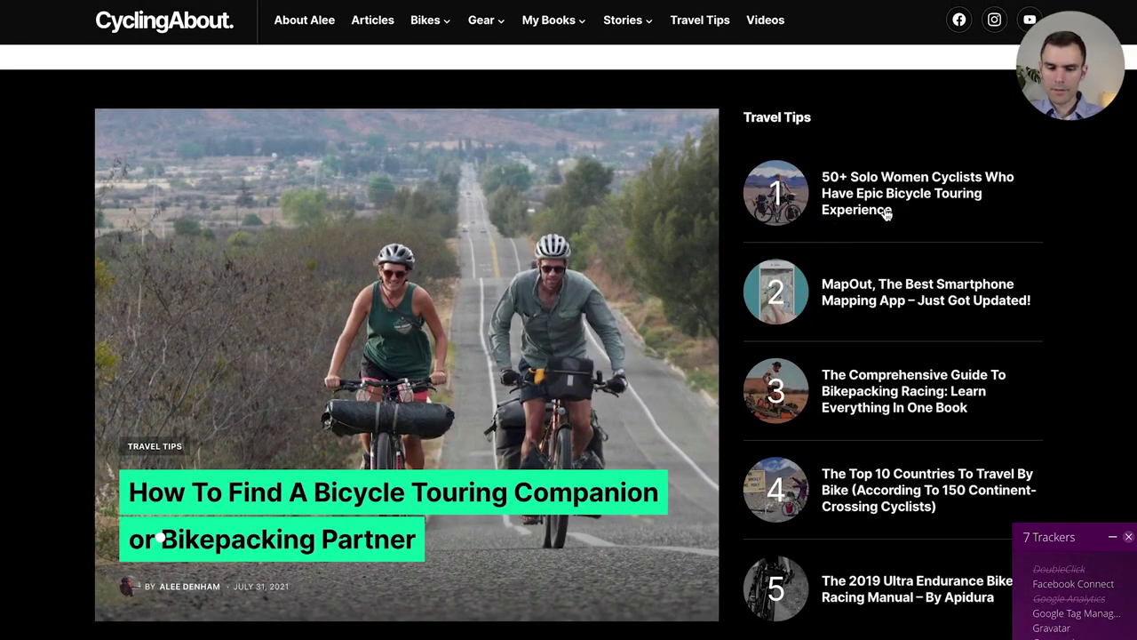
{"action": "scroll", "coordinate": [977, 257], "scroll_direction": "down", "scroll_amount": 3}
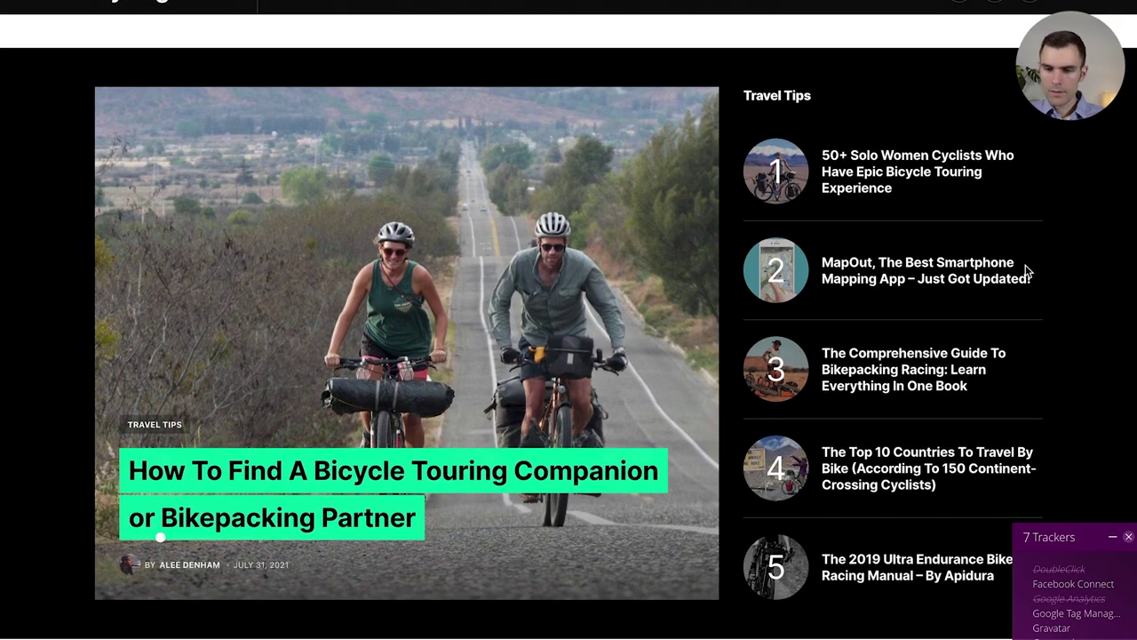
{"action": "scroll", "coordinate": [791, 279], "scroll_direction": "down", "scroll_amount": 4}
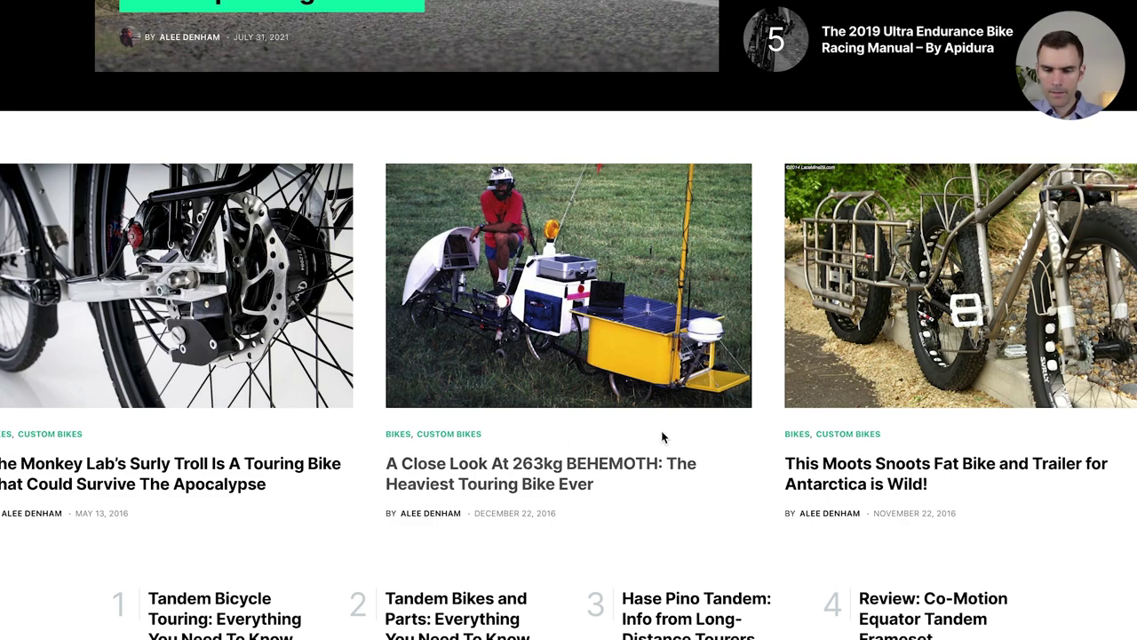
{"action": "scroll", "coordinate": [609, 394], "scroll_direction": "down", "scroll_amount": 2}
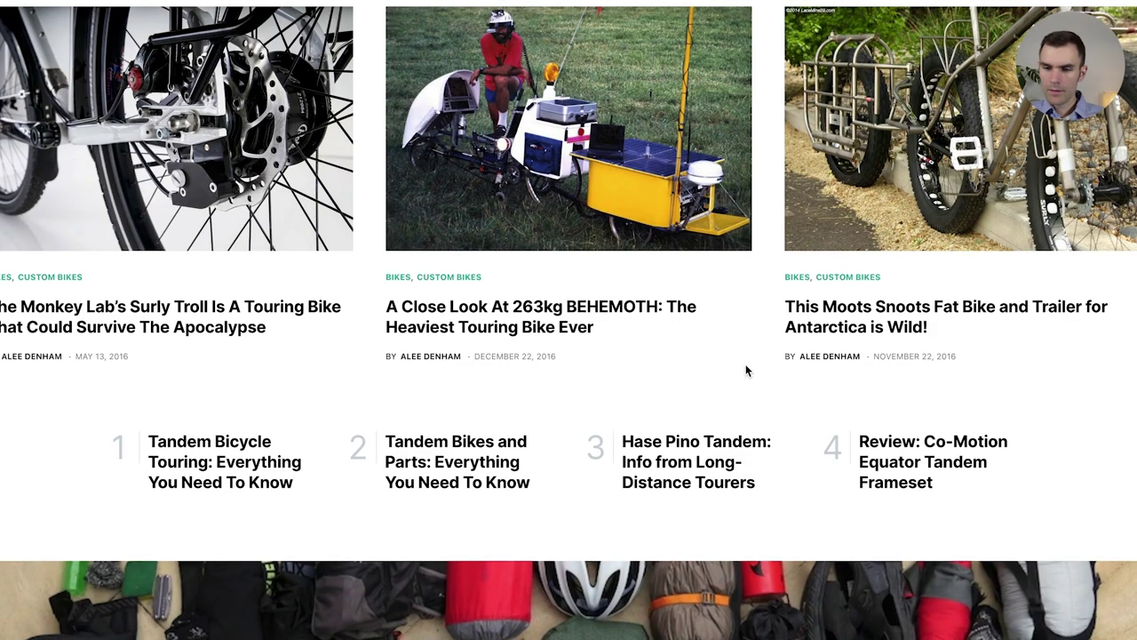
{"action": "scroll", "coordinate": [746, 373], "scroll_direction": "down", "scroll_amount": 6}
{"action": "scroll", "coordinate": [436, 311], "scroll_direction": "down", "scroll_amount": 12}
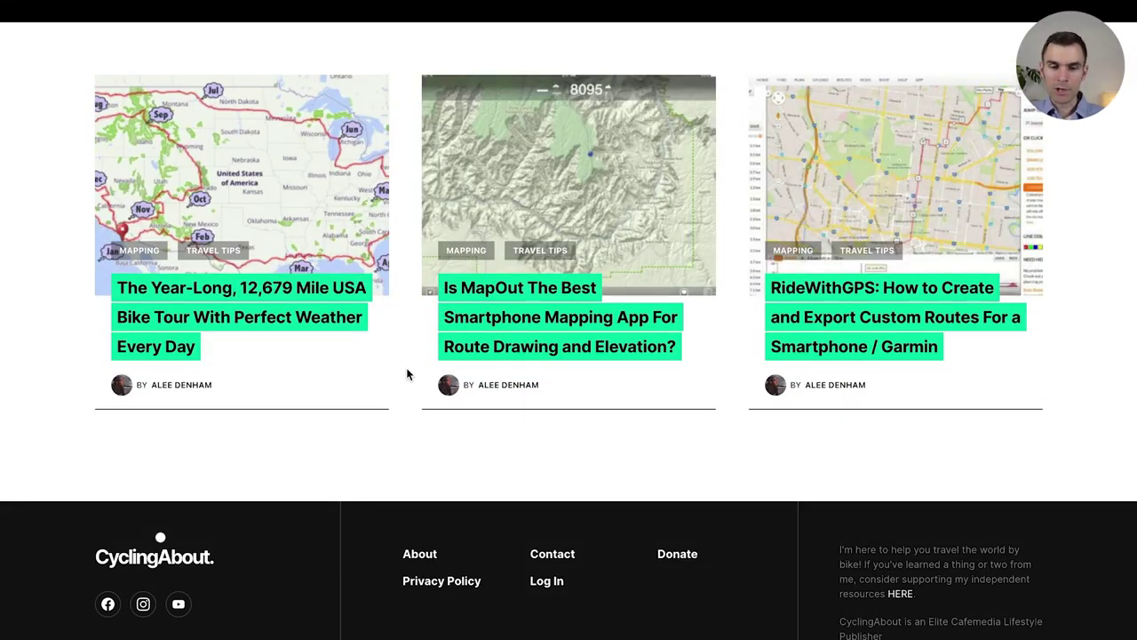
Review the CyclingAbout homepage from the footer back up past the Videos section, and return to the bikeperfect.com results in KeySearch.
{"action": "scroll", "coordinate": [800, 378], "scroll_direction": "up", "scroll_amount": 7}
{"action": "scroll", "coordinate": [622, 386], "scroll_direction": "up", "scroll_amount": 3}
{"action": "scroll", "coordinate": [457, 364], "scroll_direction": "up", "scroll_amount": 4}
{"action": "scroll", "coordinate": [458, 365], "scroll_direction": "up", "scroll_amount": 6}
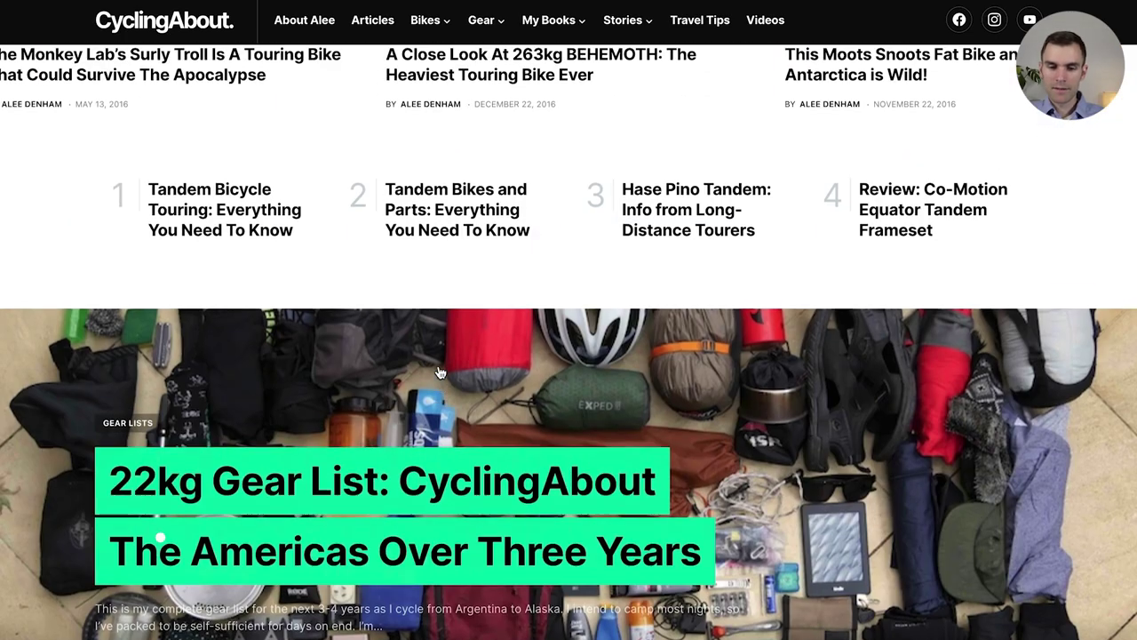
{"action": "scroll", "coordinate": [440, 371], "scroll_direction": "up", "scroll_amount": 12}
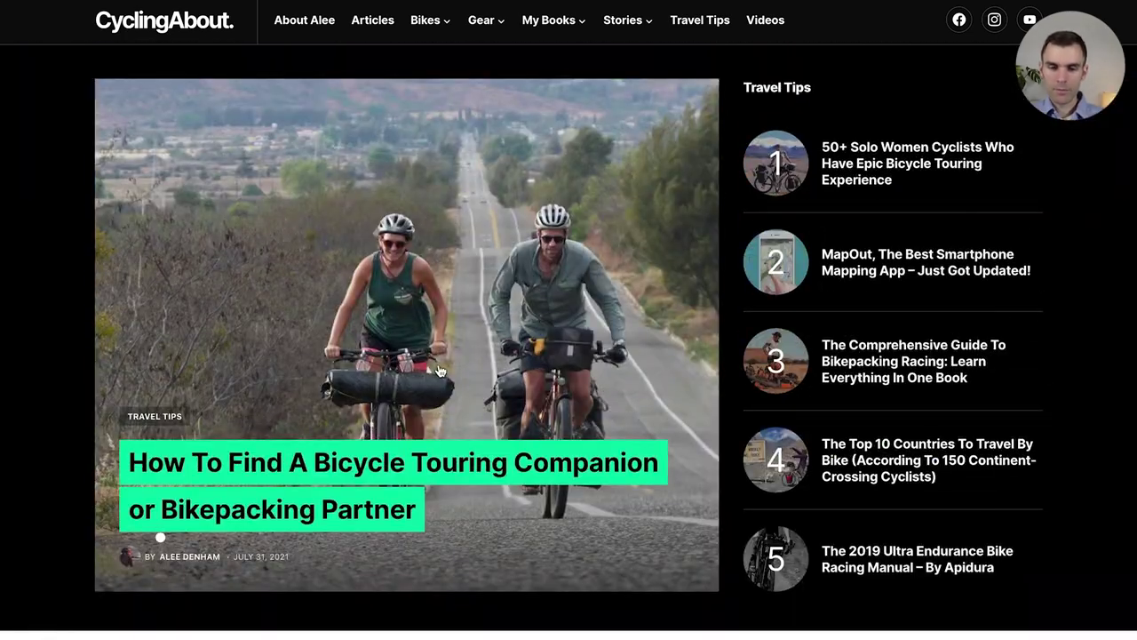
{"action": "scroll", "coordinate": [480, 356], "scroll_direction": "up", "scroll_amount": 15}
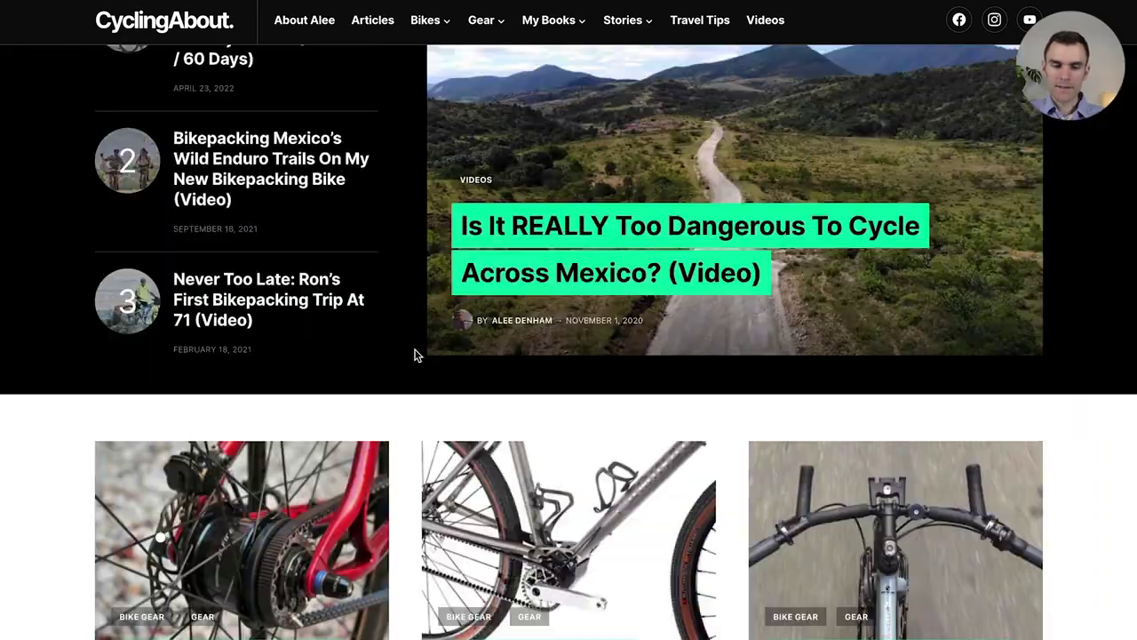
{"action": "scroll", "coordinate": [453, 342], "scroll_direction": "up", "scroll_amount": 5}
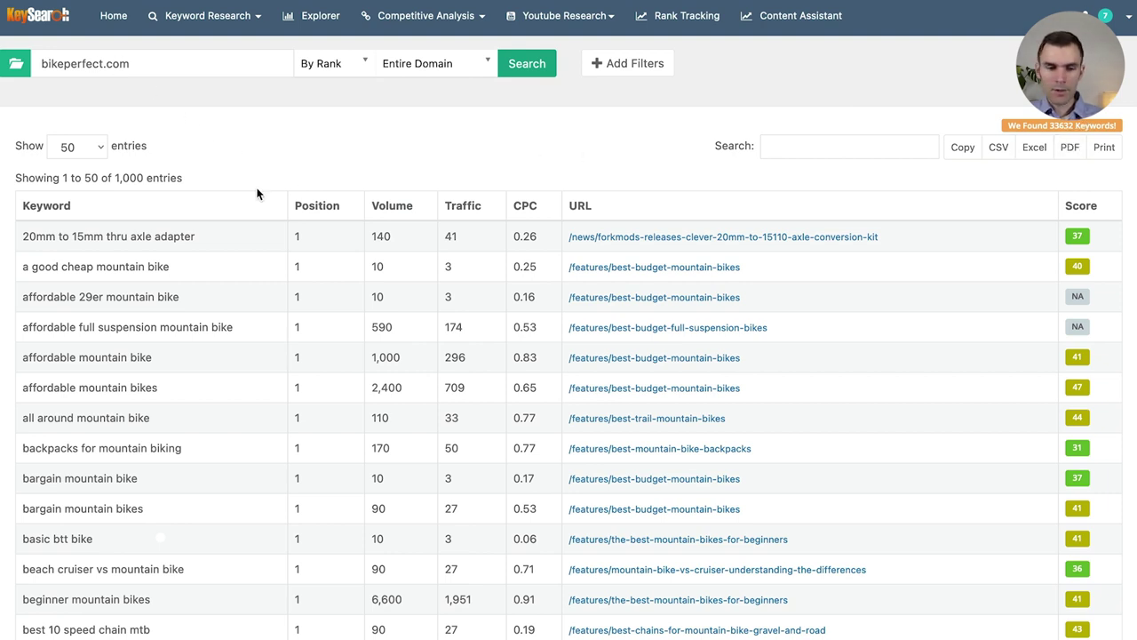
Sort the bikeperfect.com keywords by traffic, highest first, and examine the first page's keywords, URLs and difficulty scores.
{"action": "left_click", "coordinate": [400, 203]}
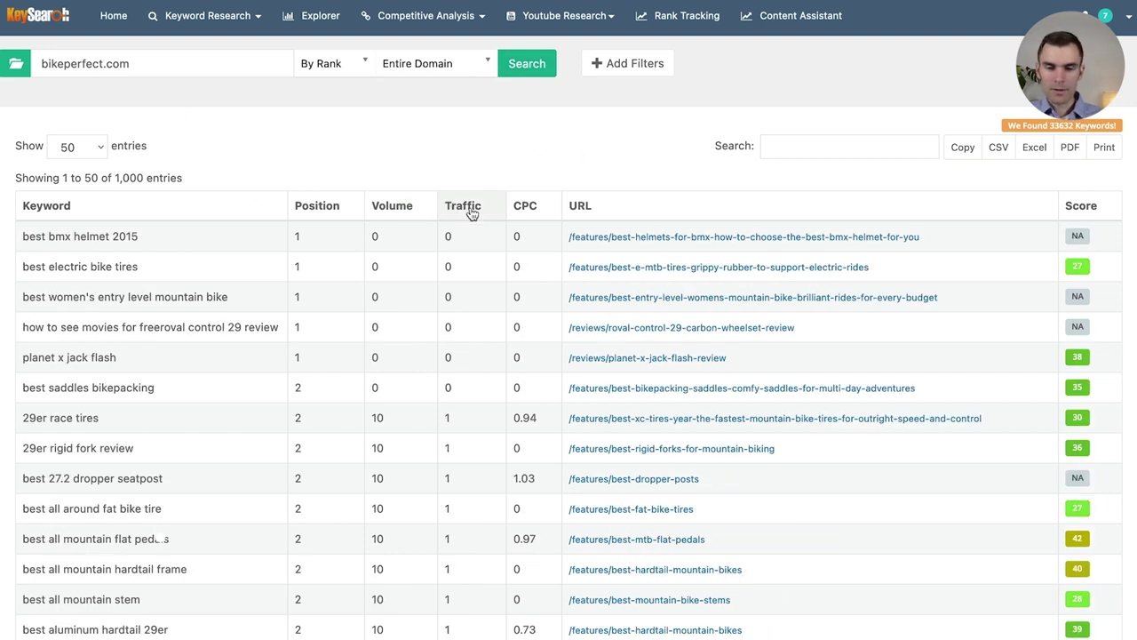
{"action": "left_click", "coordinate": [466, 207]}
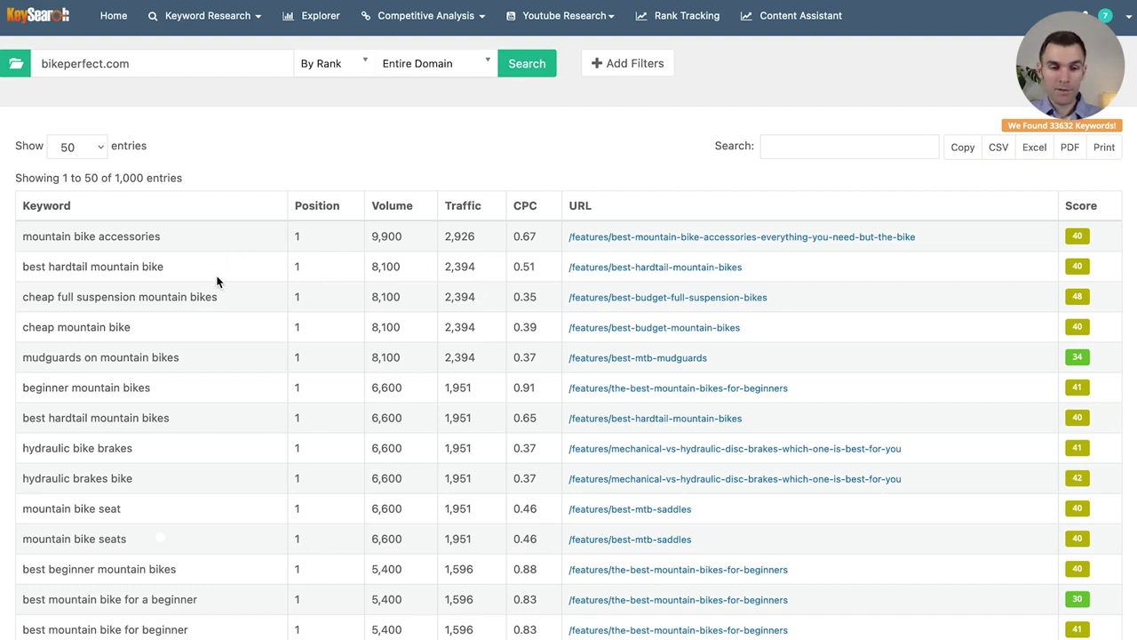
{"action": "scroll", "coordinate": [222, 311], "scroll_direction": "down", "scroll_amount": 5}
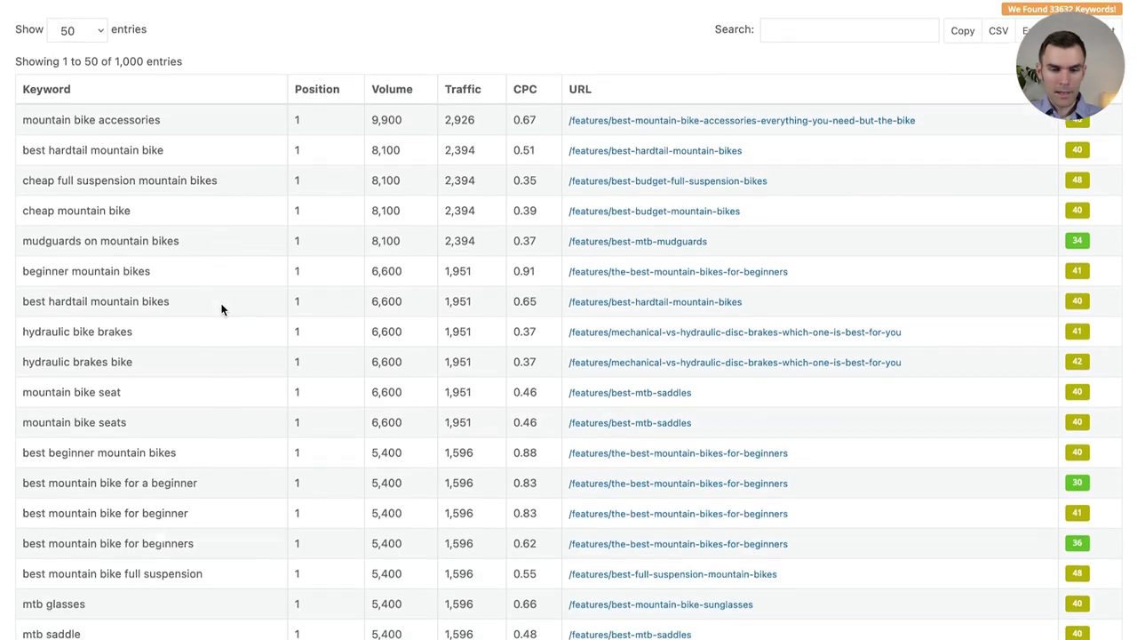
{"action": "scroll", "coordinate": [185, 261], "scroll_direction": "down", "scroll_amount": 8}
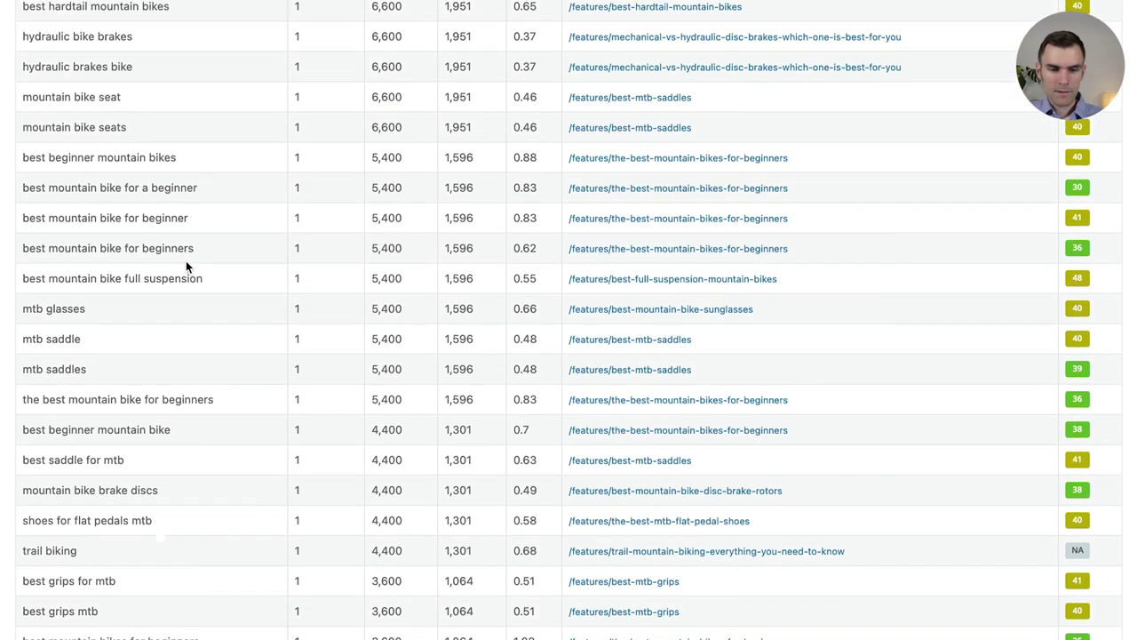
{"action": "scroll", "coordinate": [197, 283], "scroll_direction": "down", "scroll_amount": 8}
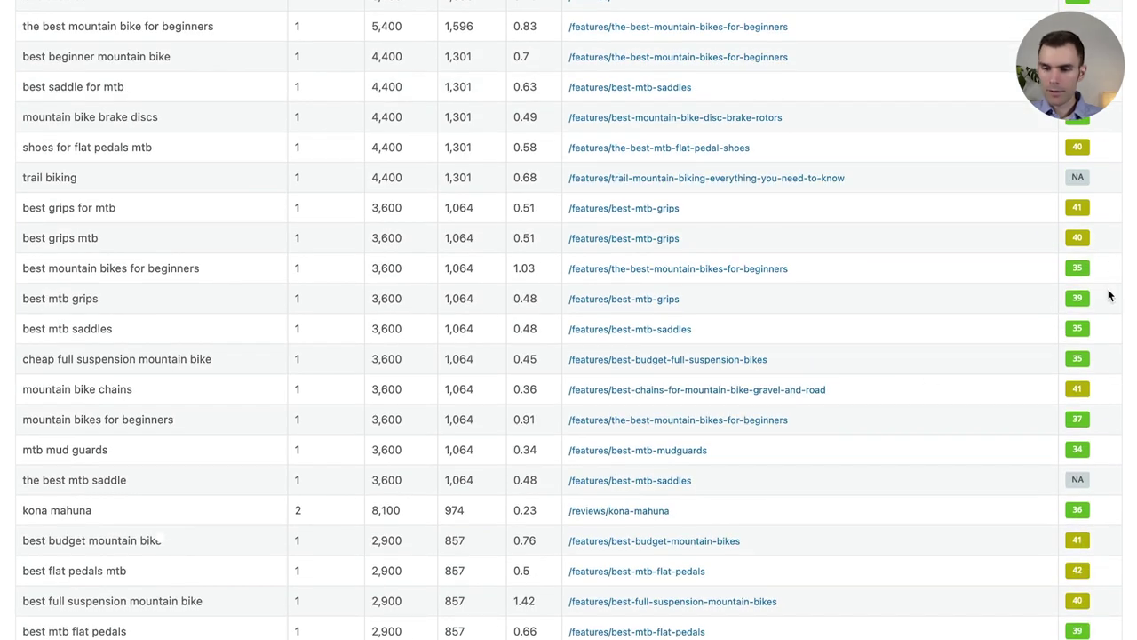
{"action": "scroll", "coordinate": [218, 374], "scroll_direction": "down", "scroll_amount": 7}
{"action": "scroll", "coordinate": [195, 346], "scroll_direction": "down", "scroll_amount": 2}
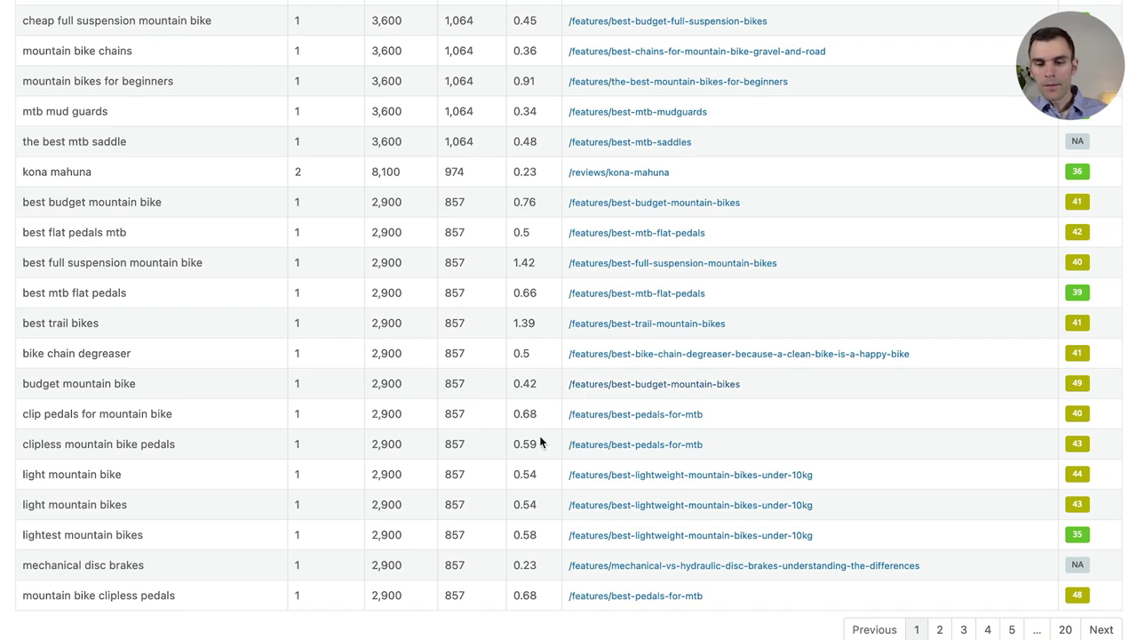
Open page 2 of the bikeperfect.com keyword results and examine its keywords, volumes, traffic and difficulty scores.
{"action": "left_click", "coordinate": [938, 630]}
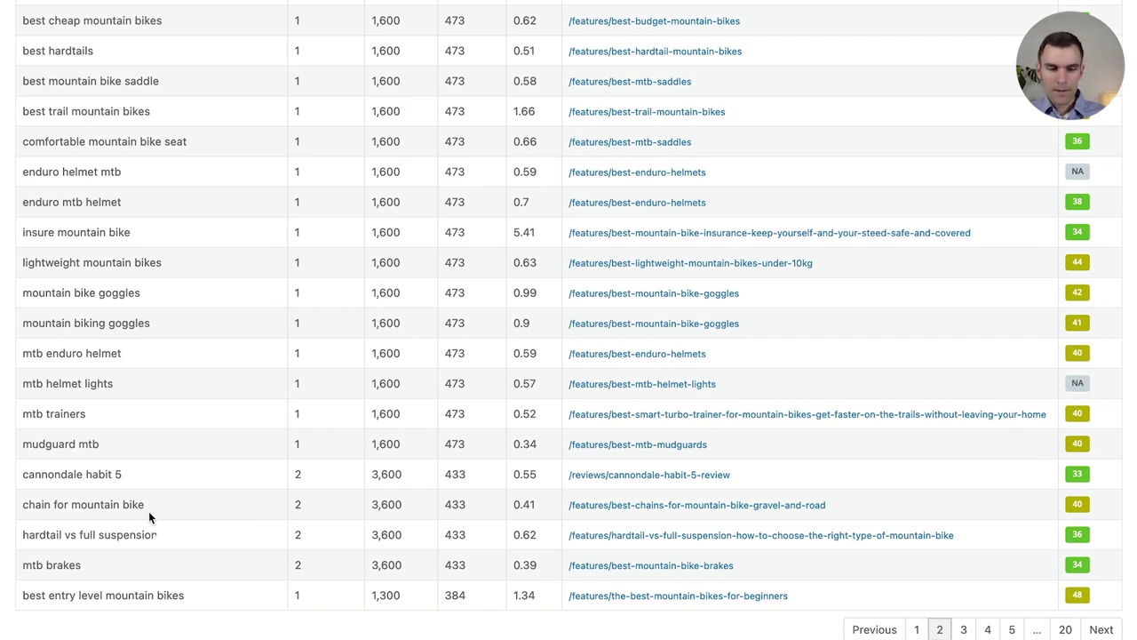
{"action": "scroll", "coordinate": [189, 456], "scroll_direction": "up", "scroll_amount": 5}
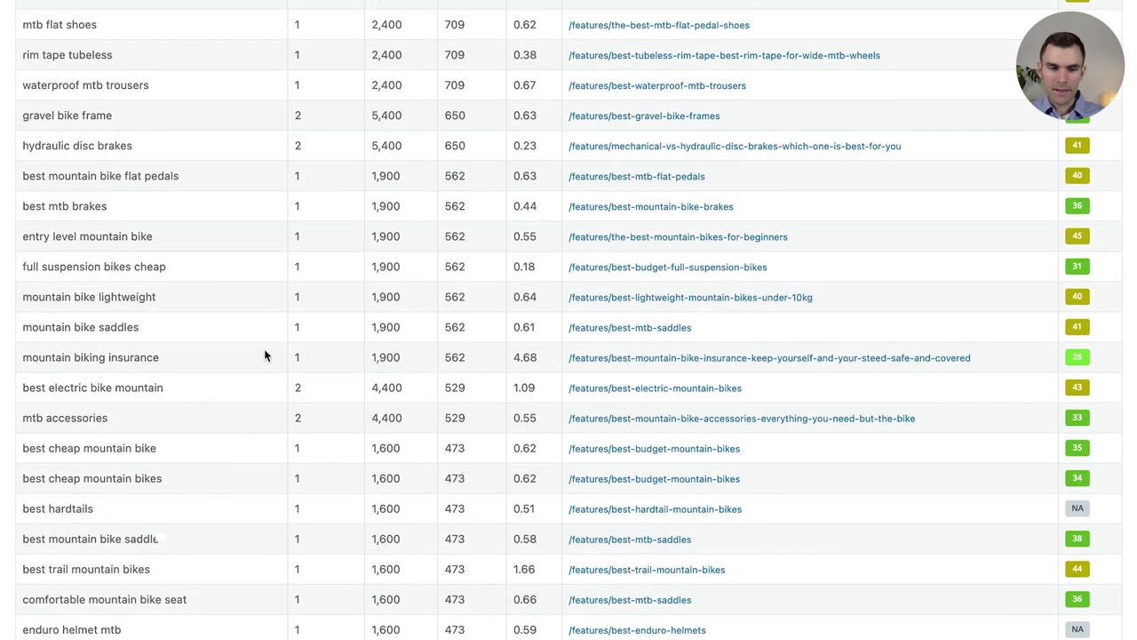
{"action": "scroll", "coordinate": [168, 249], "scroll_direction": "up", "scroll_amount": 1}
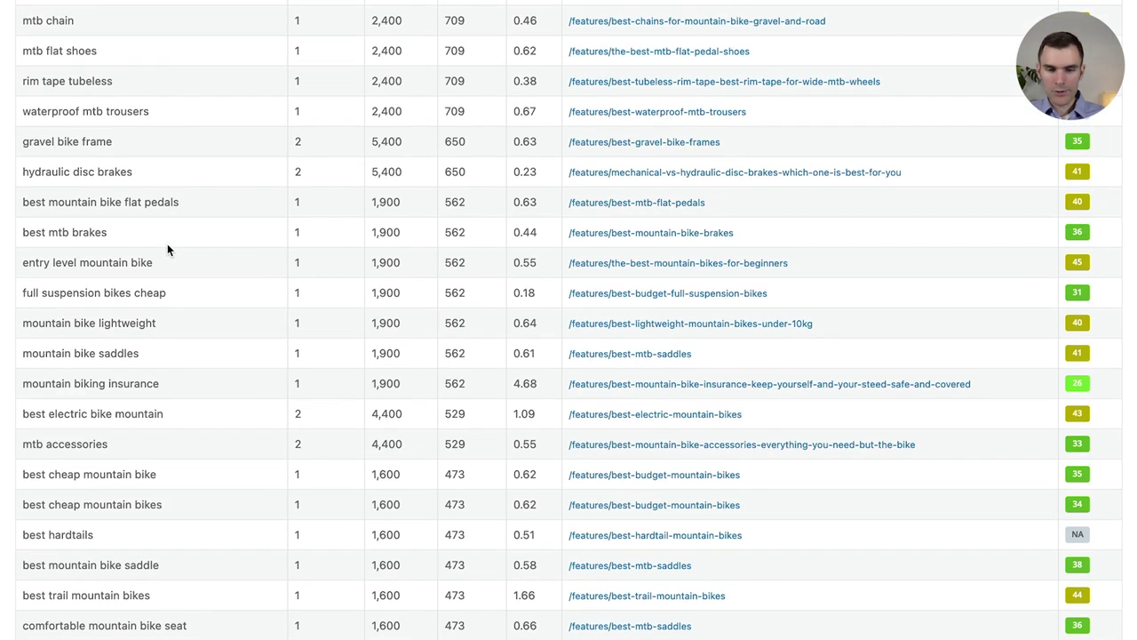
{"action": "scroll", "coordinate": [165, 265], "scroll_direction": "up", "scroll_amount": 6}
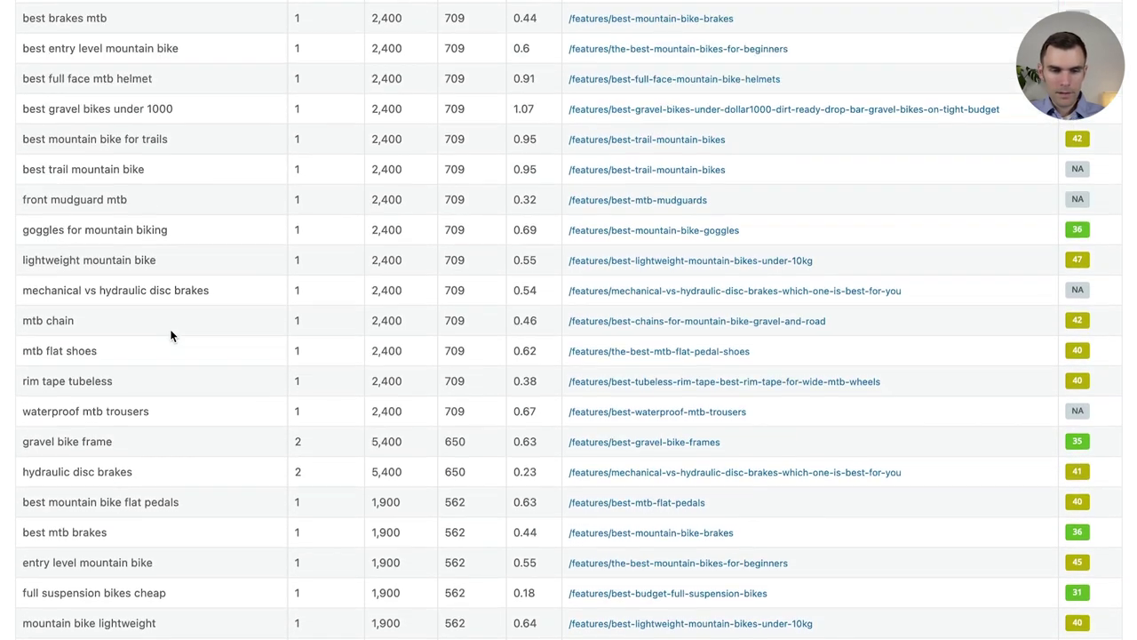
{"action": "scroll", "coordinate": [171, 333], "scroll_direction": "up", "scroll_amount": 1}
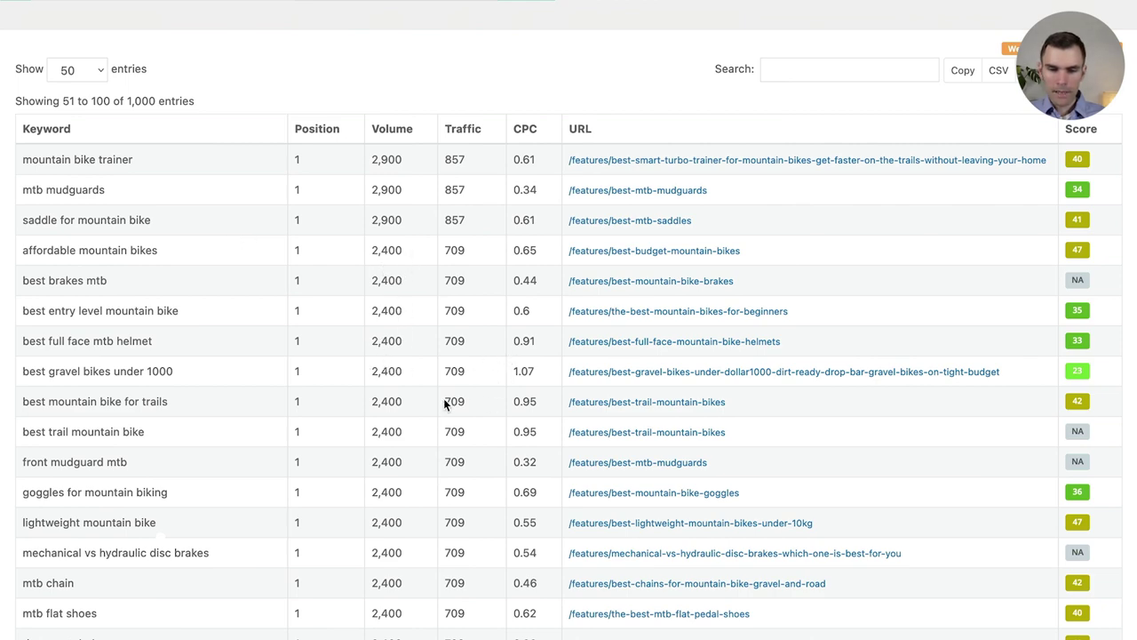
{"action": "scroll", "coordinate": [316, 490], "scroll_direction": "down", "scroll_amount": 11}
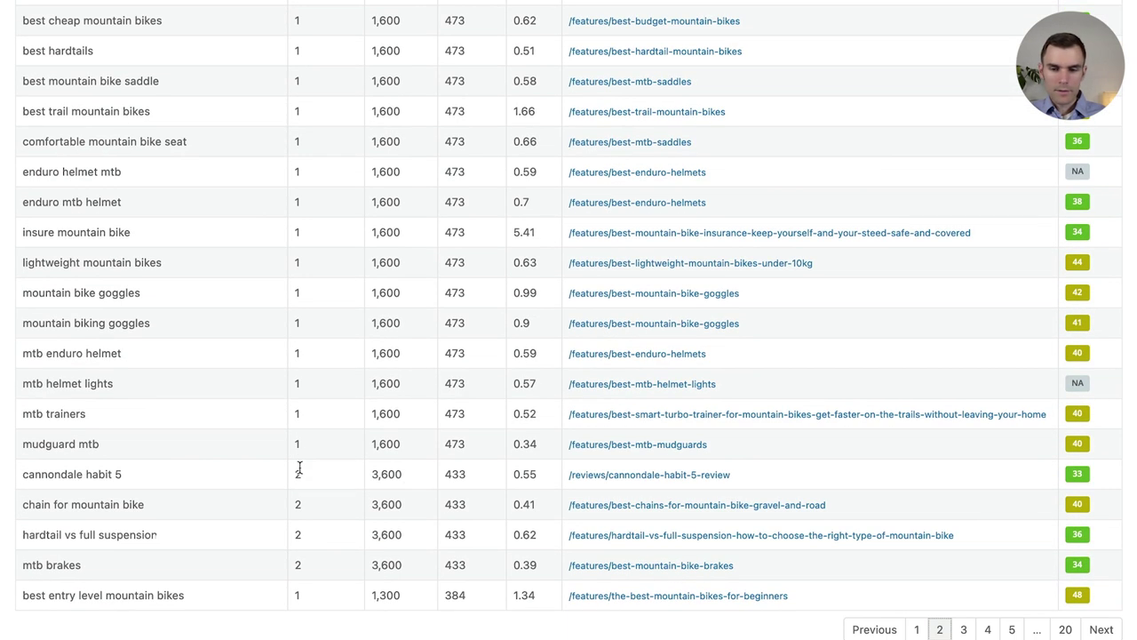
Open page 3 of the keyword results and highlight the "best gravel bike under 1000" keyword and its search volume.
{"action": "left_click", "coordinate": [964, 630]}
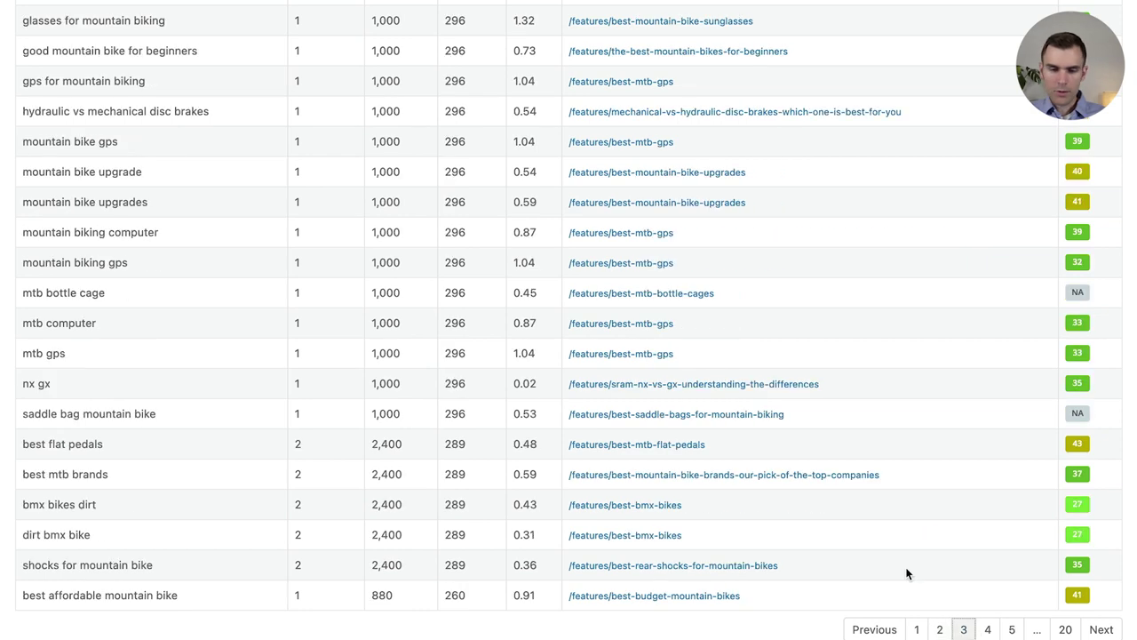
{"action": "scroll", "coordinate": [376, 518], "scroll_direction": "up", "scroll_amount": 6}
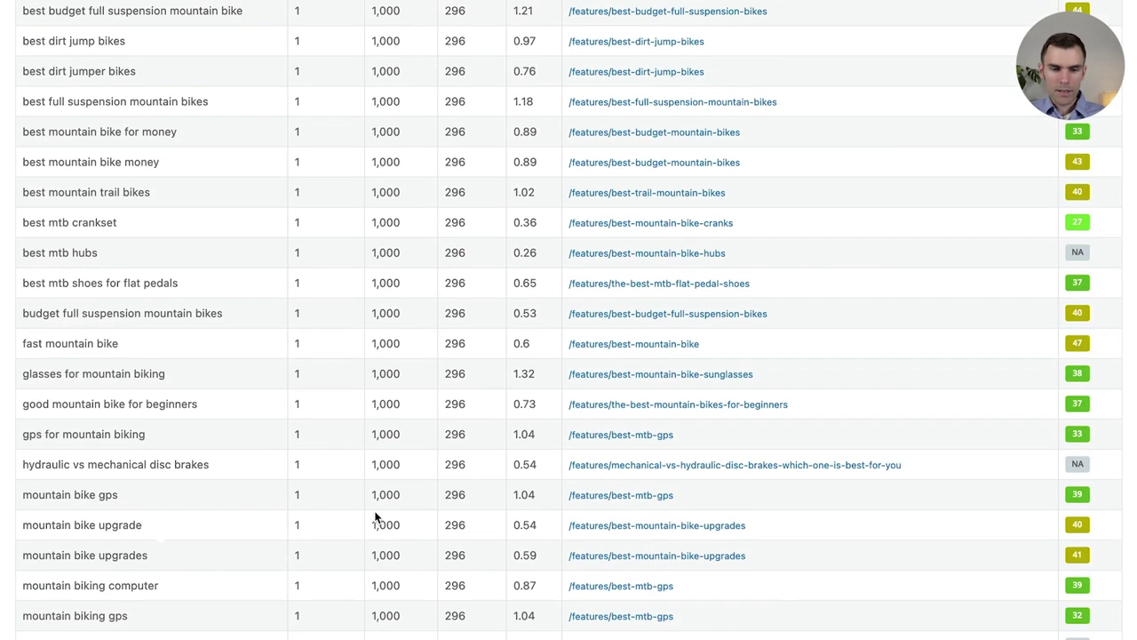
{"action": "scroll", "coordinate": [372, 508], "scroll_direction": "up", "scroll_amount": 3}
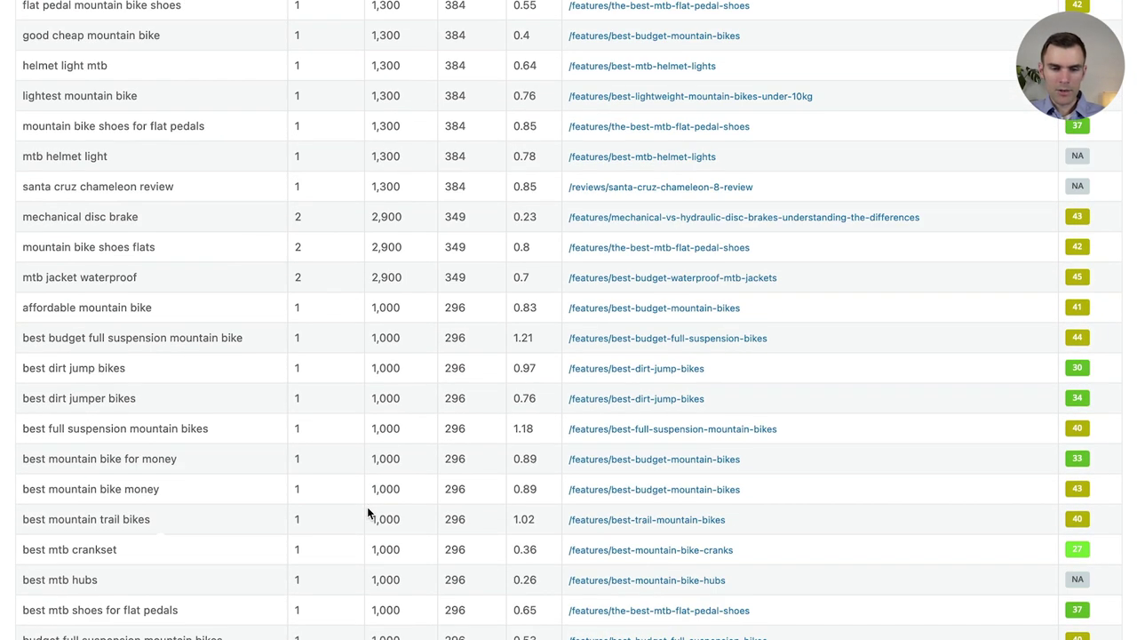
{"action": "scroll", "coordinate": [369, 510], "scroll_direction": "up", "scroll_amount": 2}
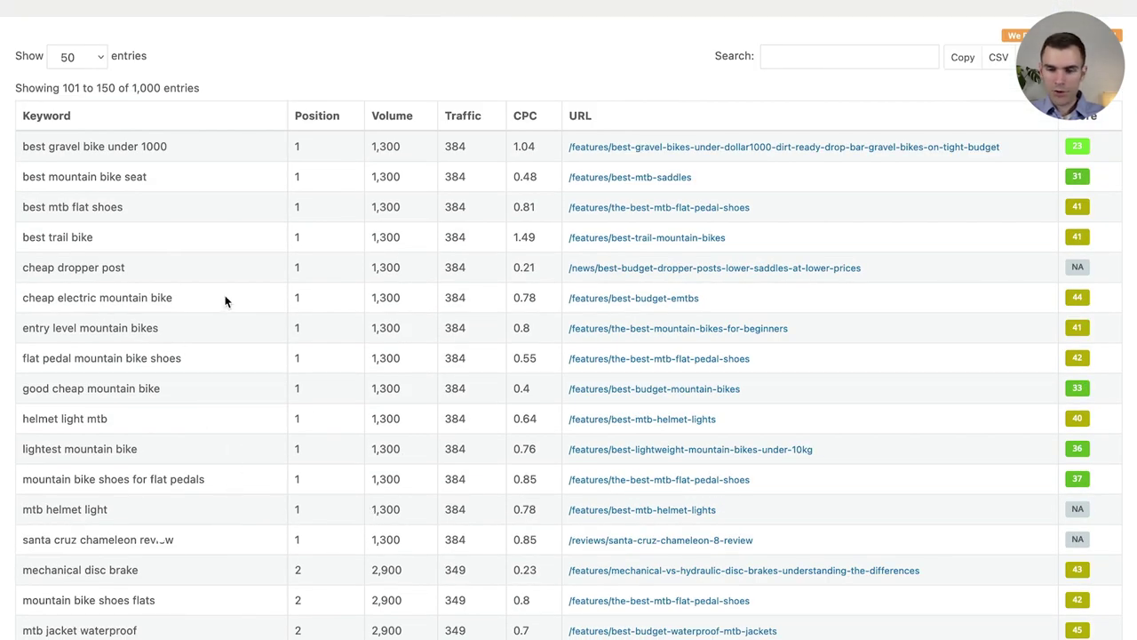
{"action": "left_click_drag", "start_coordinate": [48, 145], "coordinate": [211, 156]}
{"action": "triple_click", "coordinate": [211, 156]}
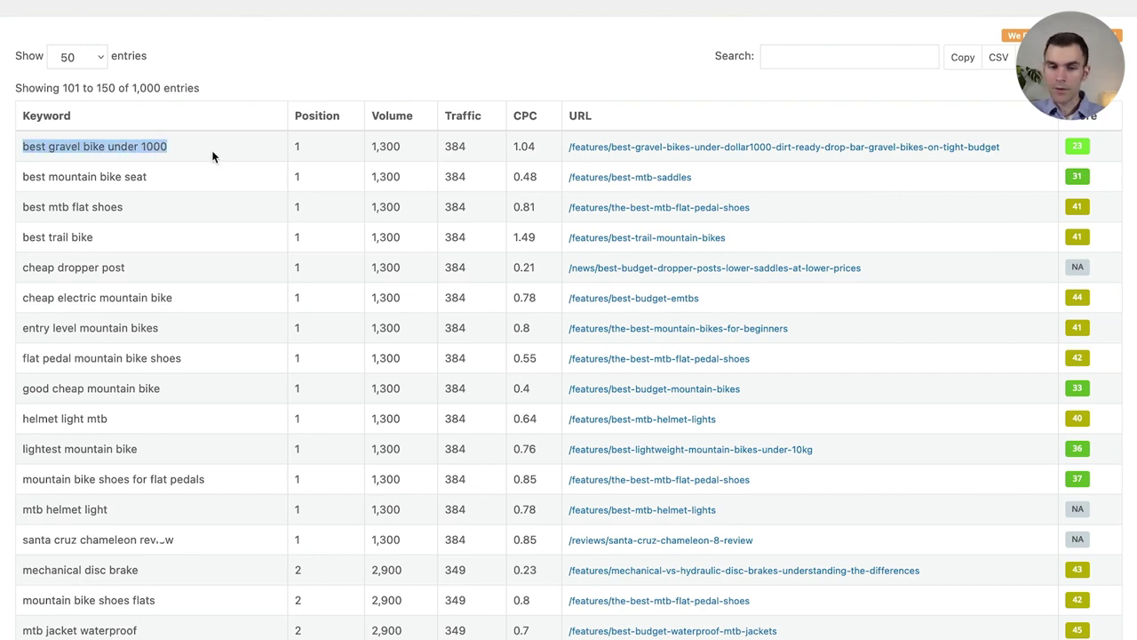
{"action": "left_click", "coordinate": [348, 156]}
{"action": "left_click_drag", "start_coordinate": [400, 147], "coordinate": [385, 147]}
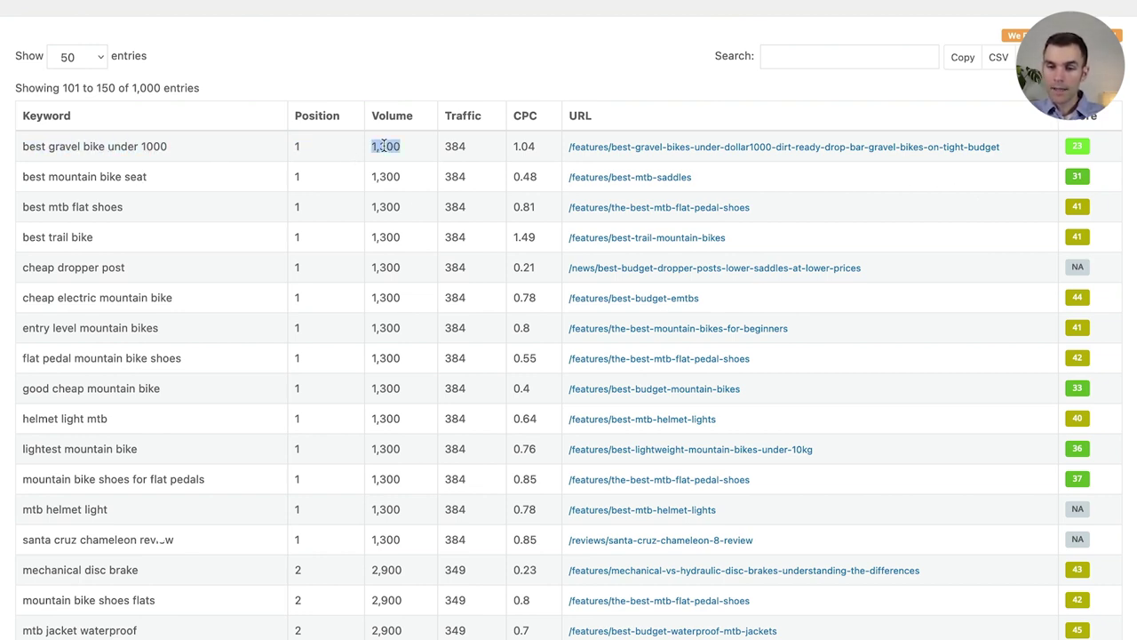
{"action": "left_click", "coordinate": [426, 213]}
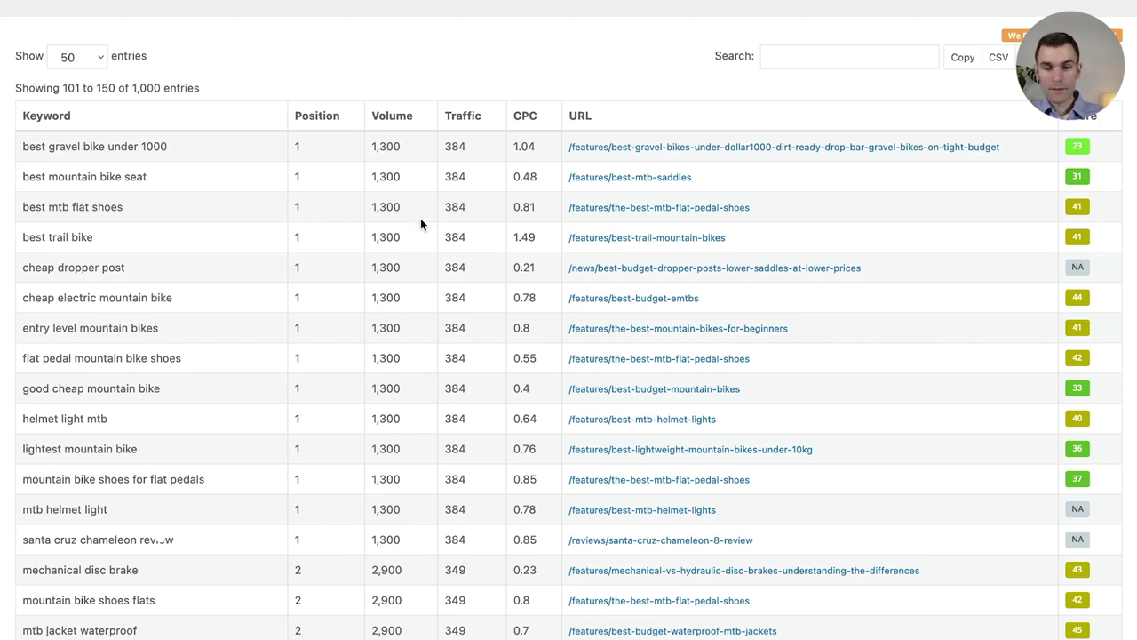
Examine the rest of the page 3 keywords through to the last row and return to the bikeperfect.com search field.
{"action": "scroll", "coordinate": [426, 240], "scroll_direction": "down", "scroll_amount": 5}
{"action": "scroll", "coordinate": [442, 276], "scroll_direction": "down", "scroll_amount": 3}
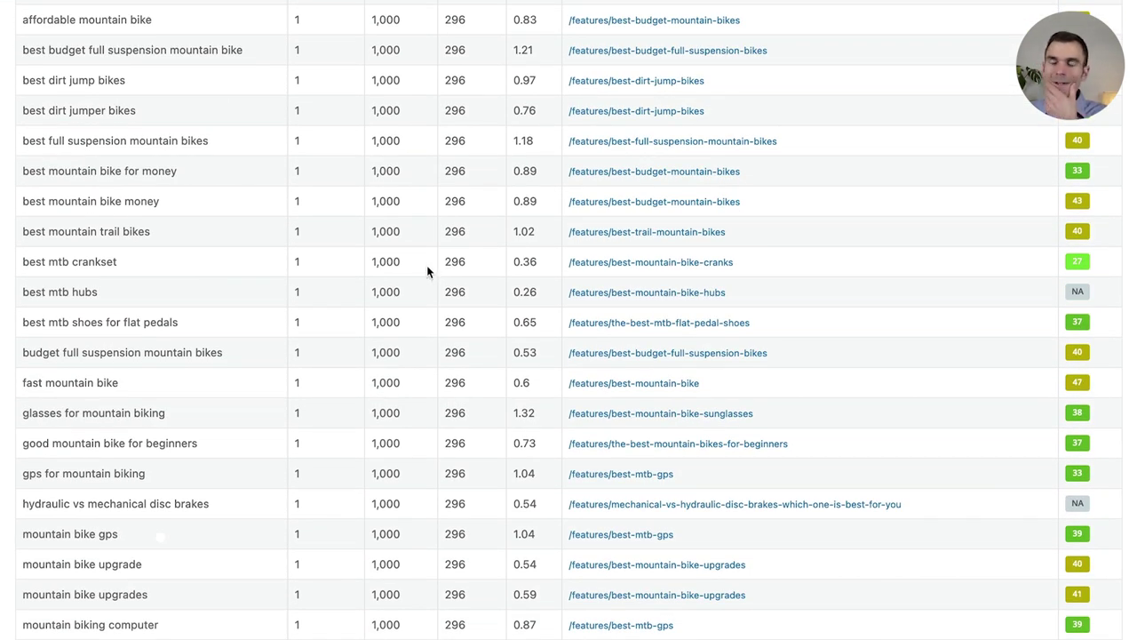
{"action": "scroll", "coordinate": [426, 264], "scroll_direction": "down", "scroll_amount": 2}
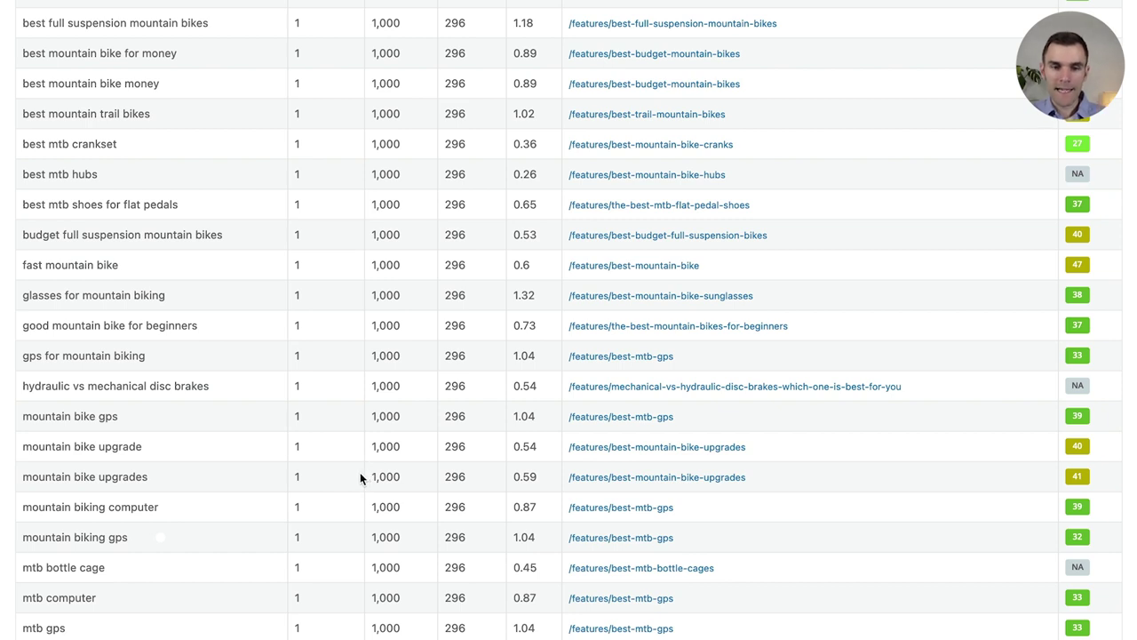
{"action": "scroll", "coordinate": [307, 473], "scroll_direction": "down", "scroll_amount": 3}
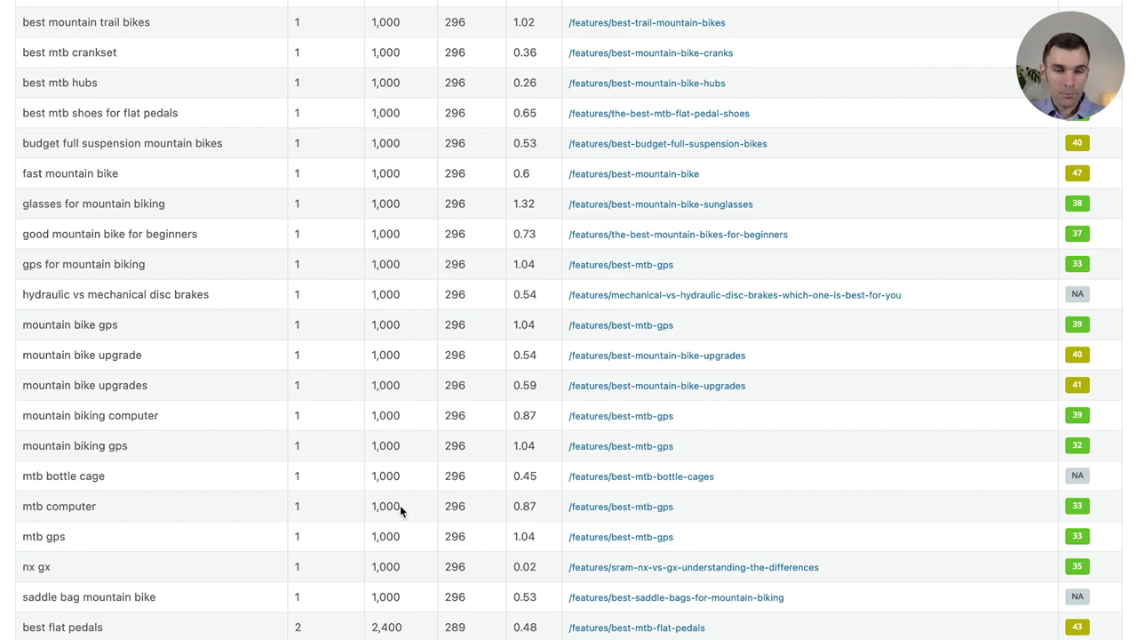
{"action": "scroll", "coordinate": [408, 513], "scroll_direction": "down", "scroll_amount": 6}
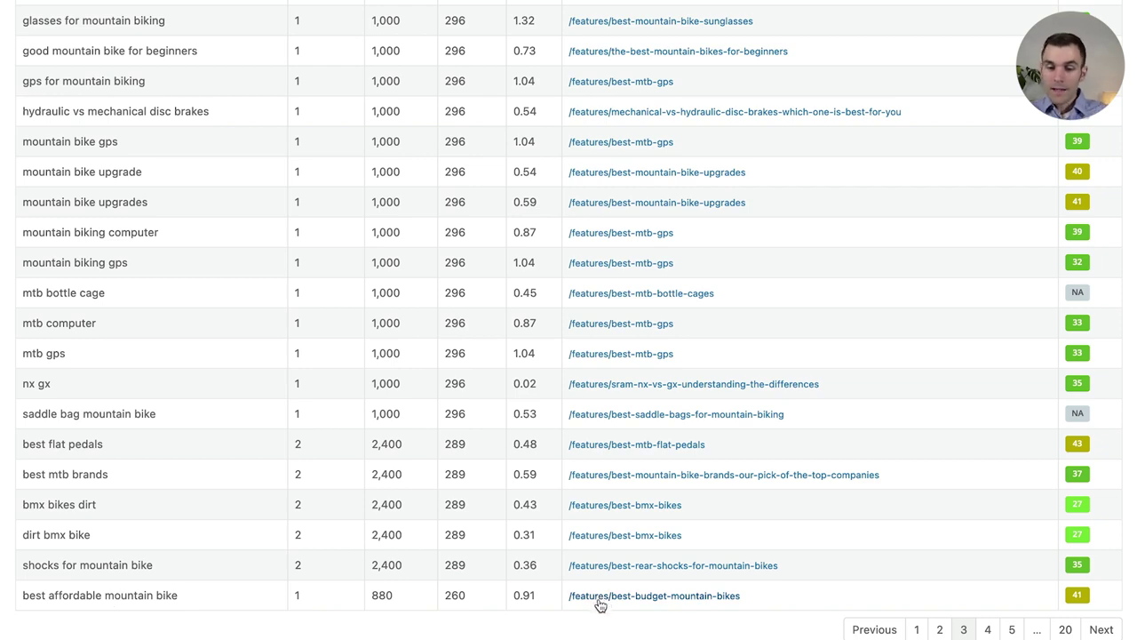
{"action": "scroll", "coordinate": [536, 535], "scroll_direction": "up", "scroll_amount": 8}
{"action": "scroll", "coordinate": [540, 433], "scroll_direction": "up", "scroll_amount": 5}
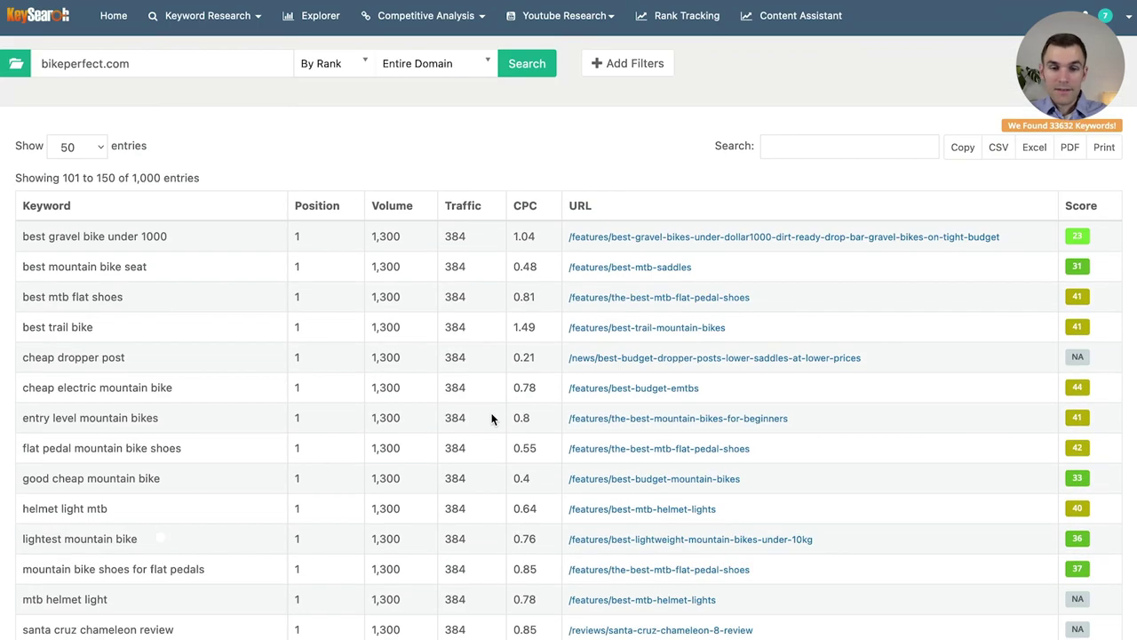
{"action": "triple_click", "coordinate": [182, 63]}
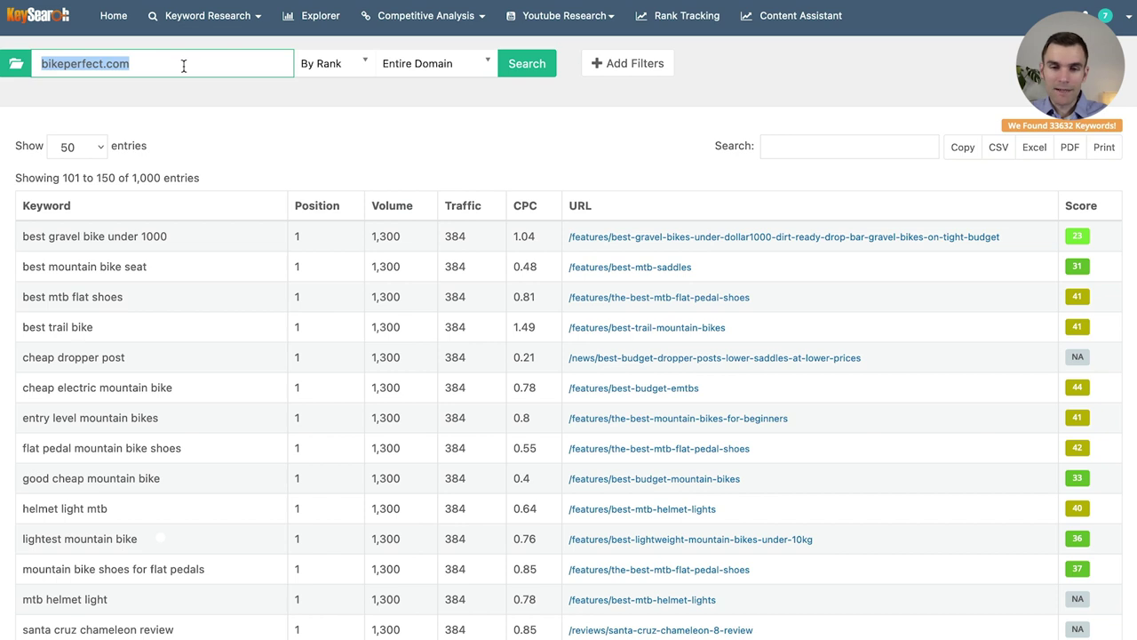
{"action": "left_click", "coordinate": [182, 63]}
{"action": "left_click", "coordinate": [435, 17]}
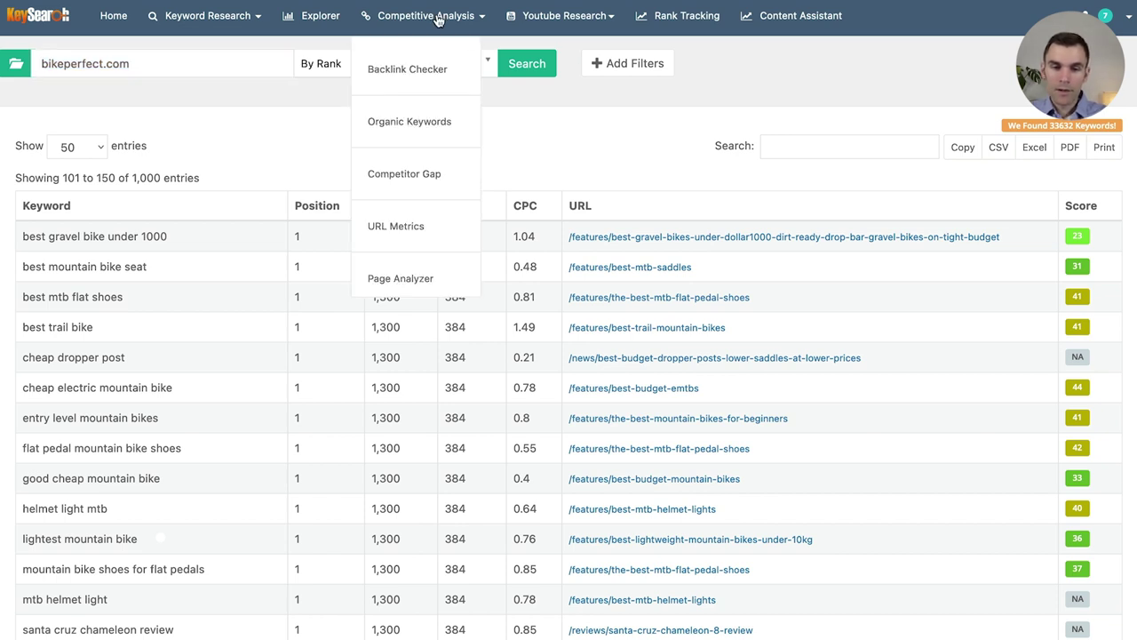
{"action": "left_click", "coordinate": [437, 18]}
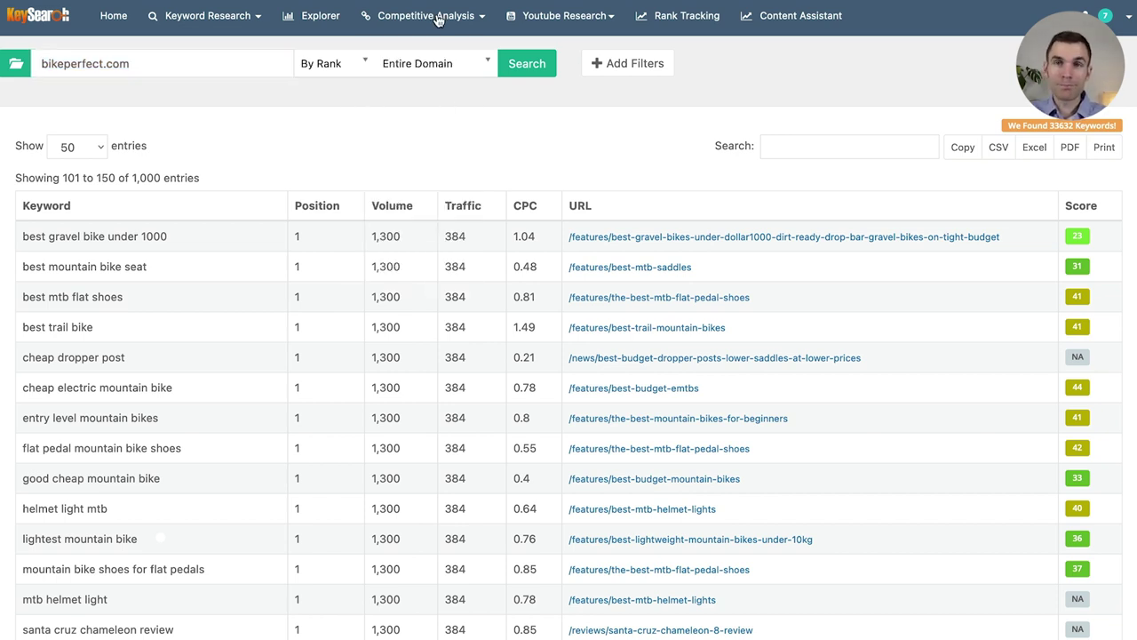
{"action": "left_click", "coordinate": [437, 17]}
{"action": "left_click", "coordinate": [437, 17]}
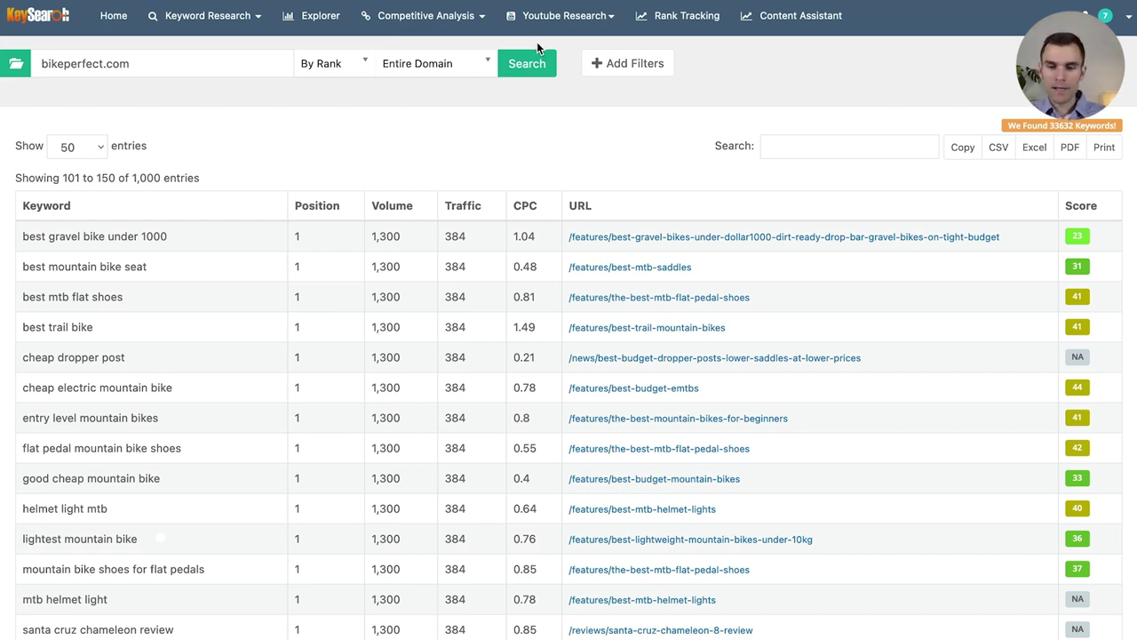
Switch to the CyclingAbout site and open the Bikepacking Buyer's Guide page from its books.
{"action": "key", "text": "alt+Tab"}
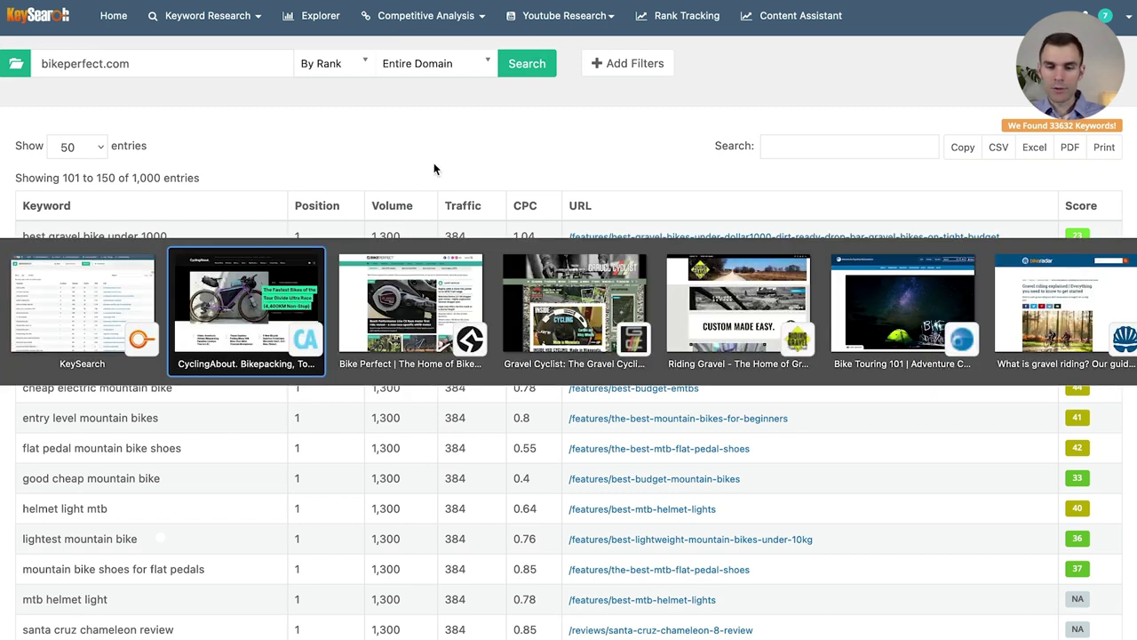
{"action": "left_click", "coordinate": [276, 303]}
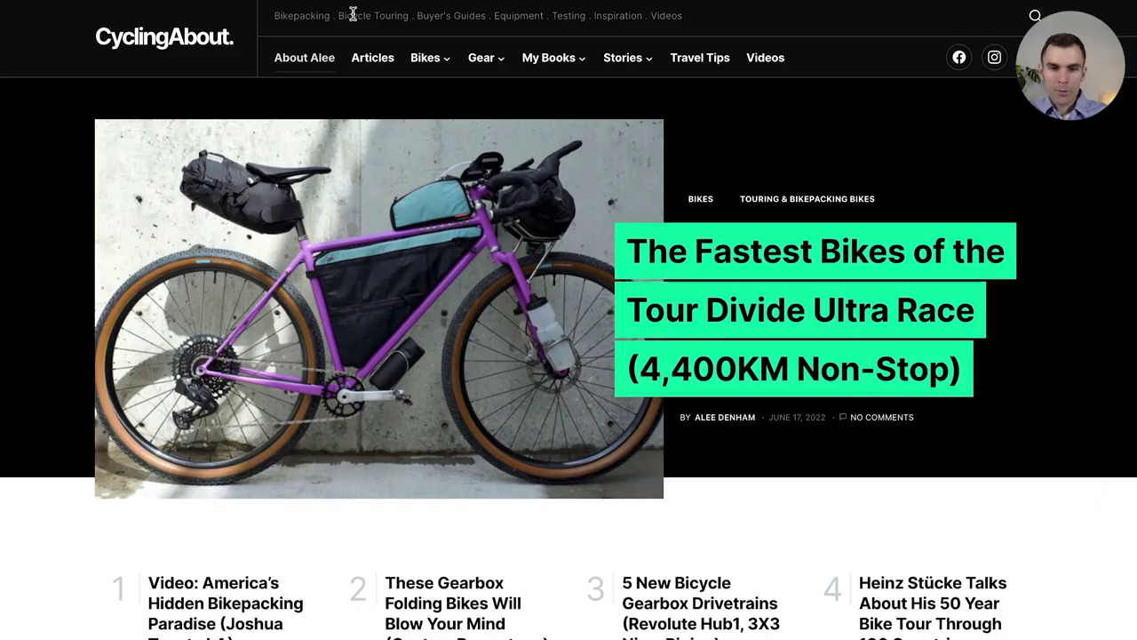
{"action": "key", "text": "ctrl+l"}
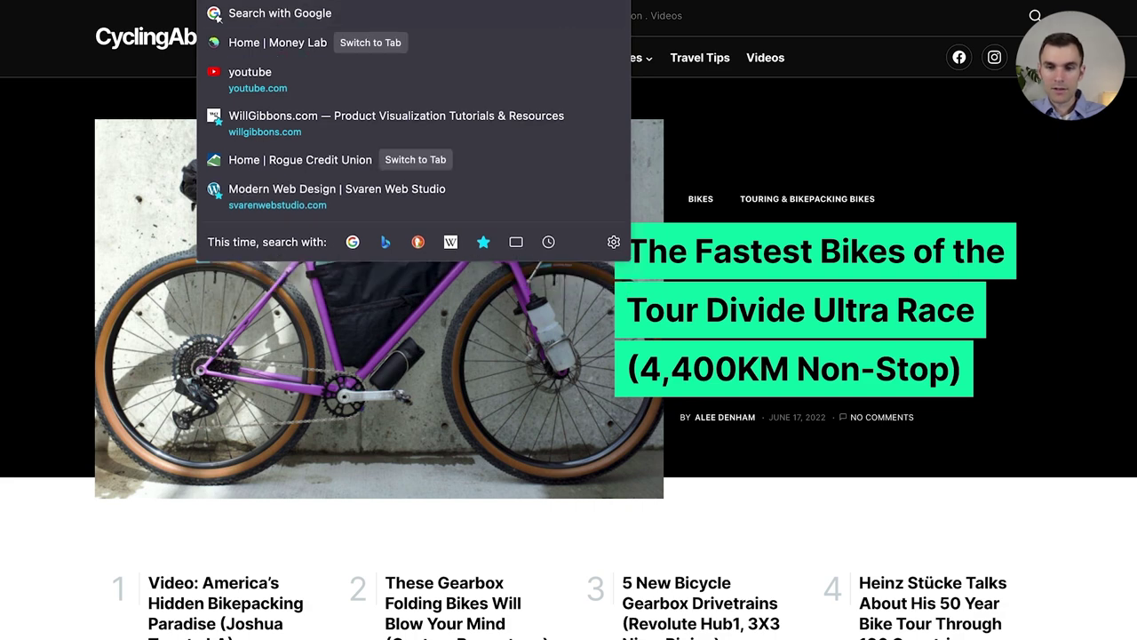
{"action": "left_click", "coordinate": [852, 109]}
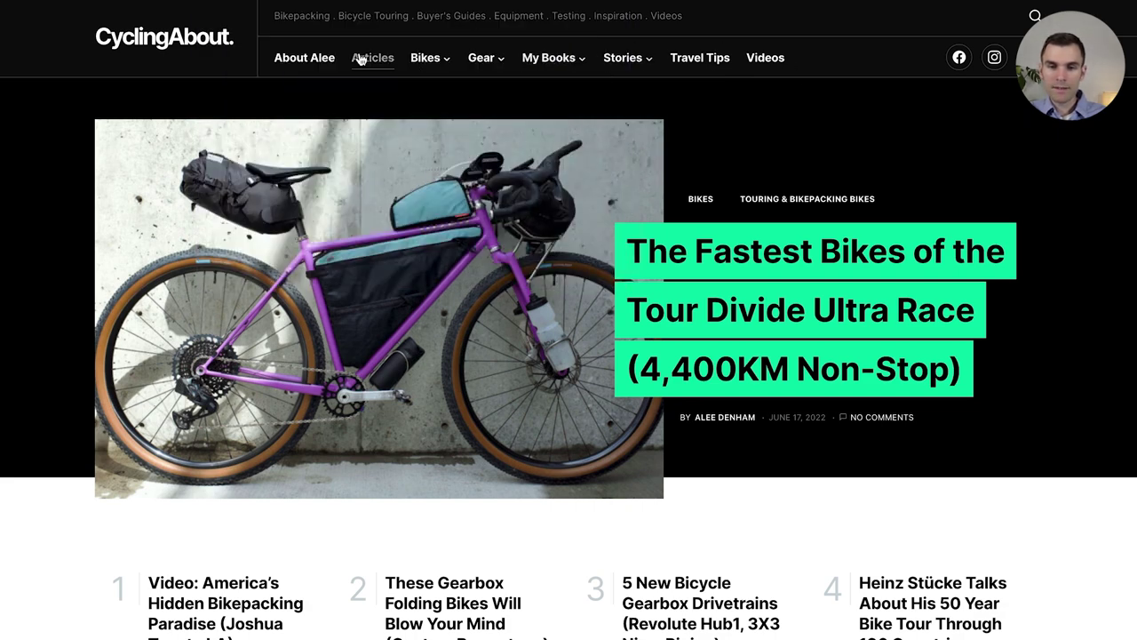
{"action": "mouse_move", "coordinate": [514, 59]}
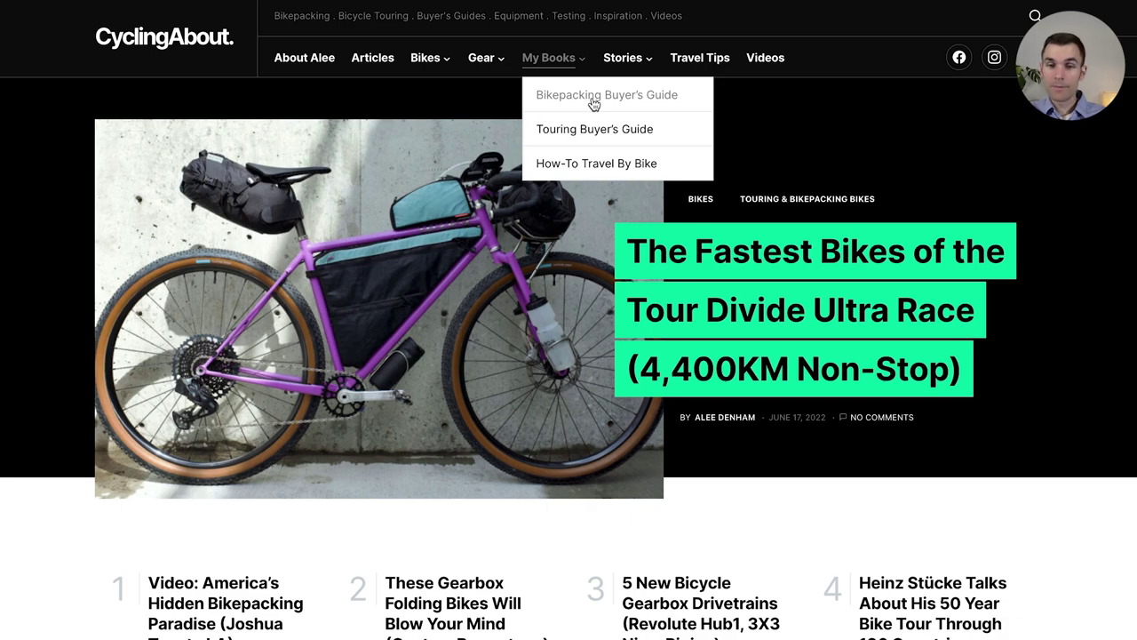
{"action": "left_click", "coordinate": [593, 104]}
Look through the Bikepacking Buyer's Guide sales page, covering its contents, bike listings, brands and format, down to the footer.
{"action": "scroll", "coordinate": [353, 264], "scroll_direction": "down", "scroll_amount": 6}
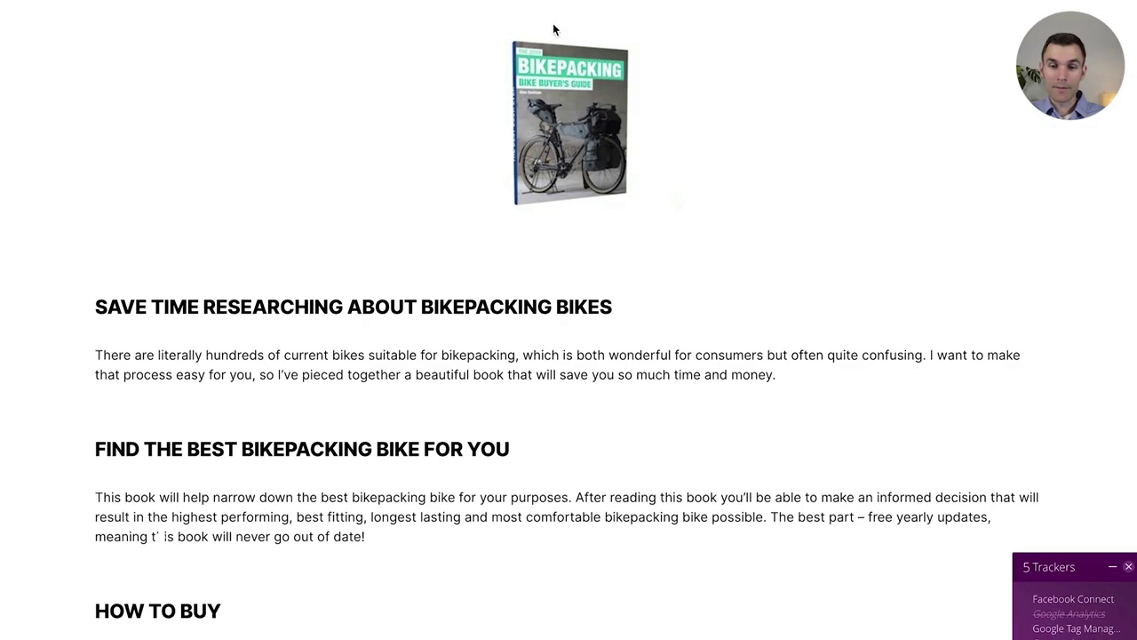
{"action": "scroll", "coordinate": [480, 155], "scroll_direction": "down", "scroll_amount": 20}
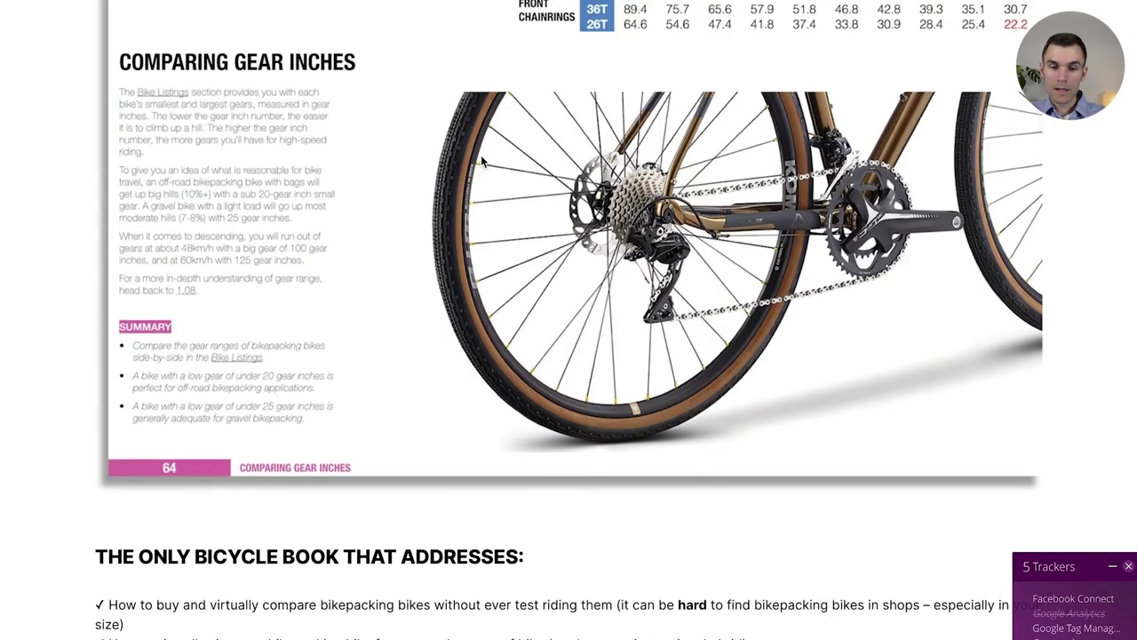
{"action": "scroll", "coordinate": [480, 162], "scroll_direction": "down", "scroll_amount": 10}
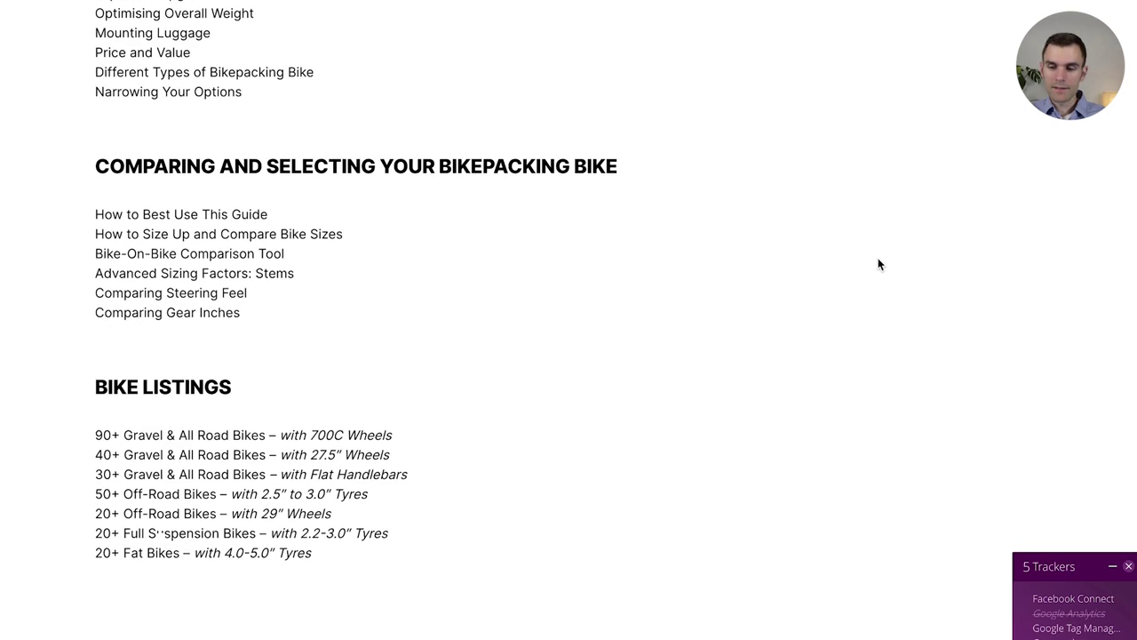
{"action": "scroll", "coordinate": [806, 292], "scroll_direction": "down", "scroll_amount": 15}
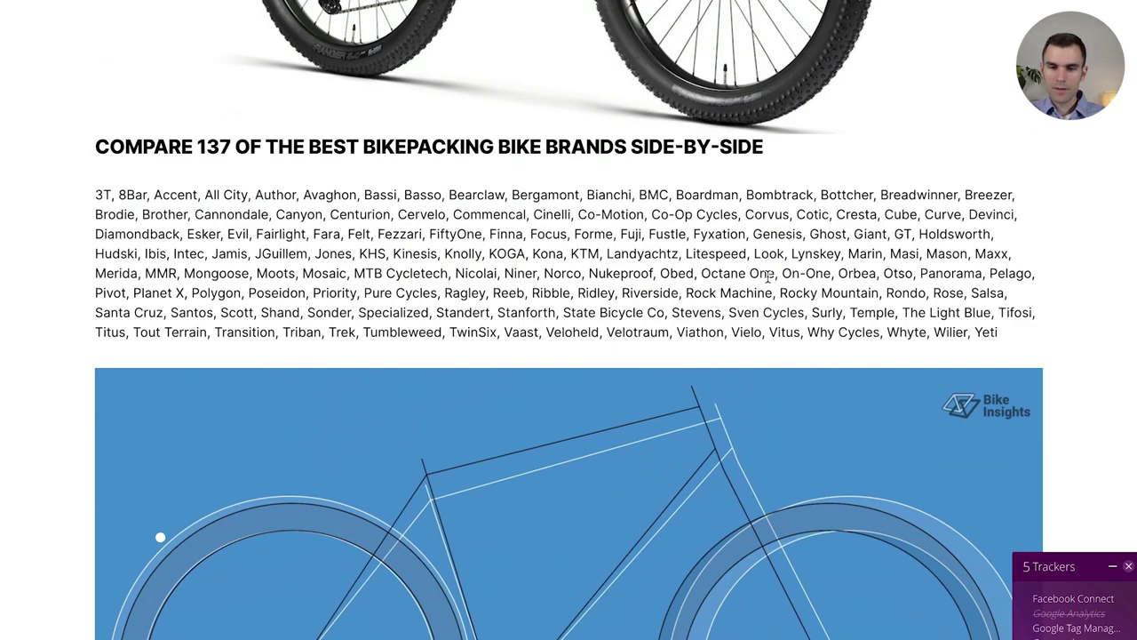
{"action": "scroll", "coordinate": [935, 325], "scroll_direction": "down", "scroll_amount": 6}
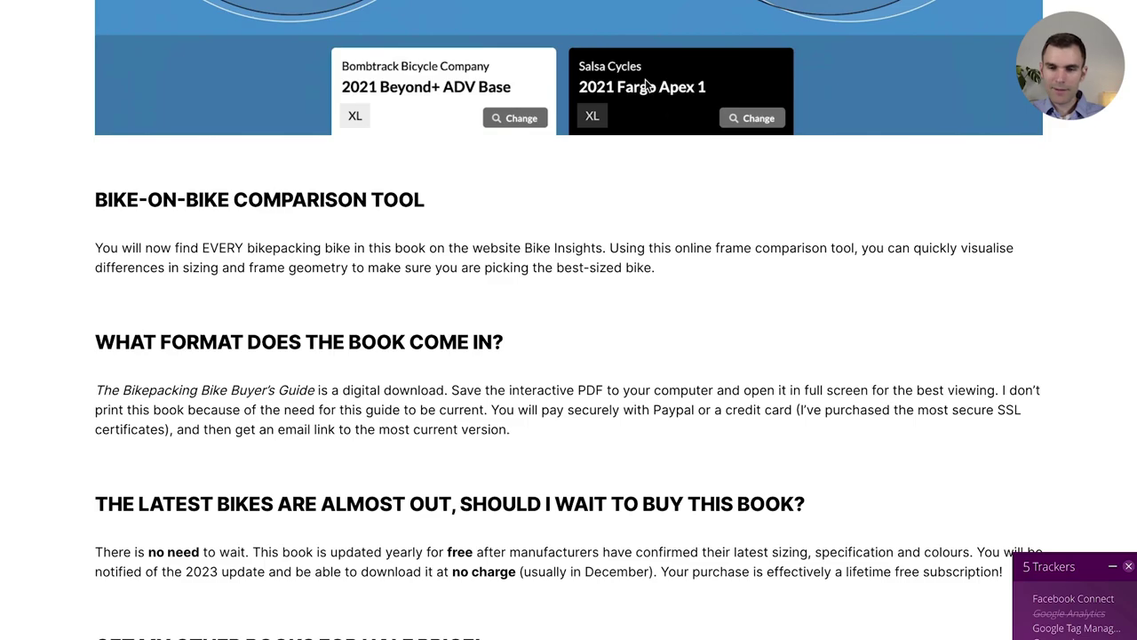
{"action": "scroll", "coordinate": [597, 248], "scroll_direction": "down", "scroll_amount": 8}
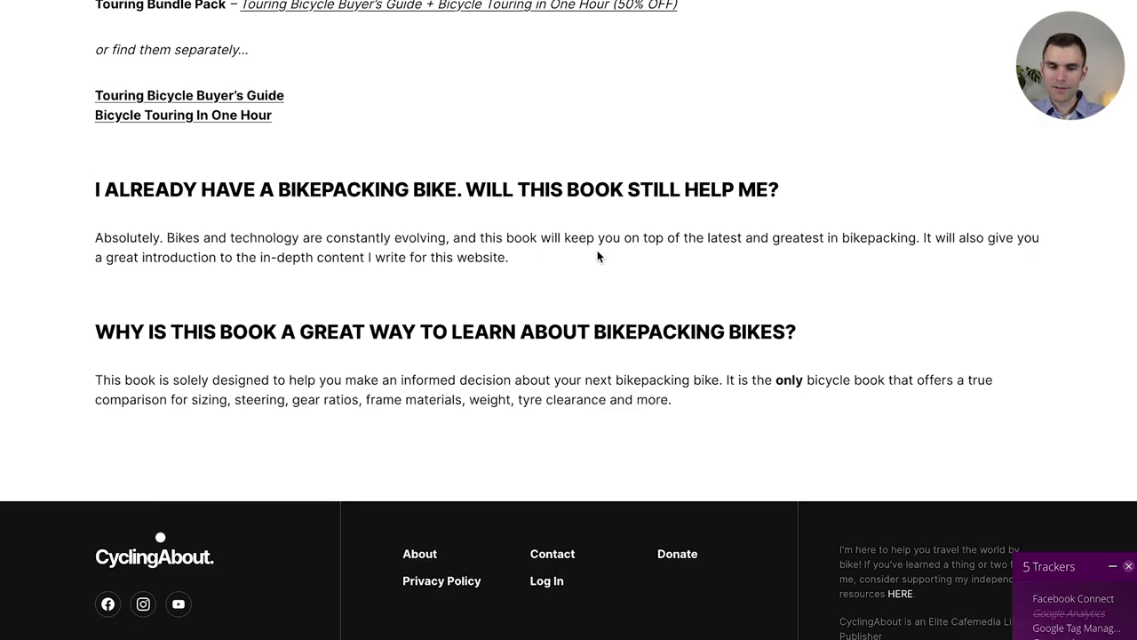
Review the half-price book bundle offers on the guide's page and return to the CyclingAbout homepage.
{"action": "scroll", "coordinate": [622, 256], "scroll_direction": "up", "scroll_amount": 4}
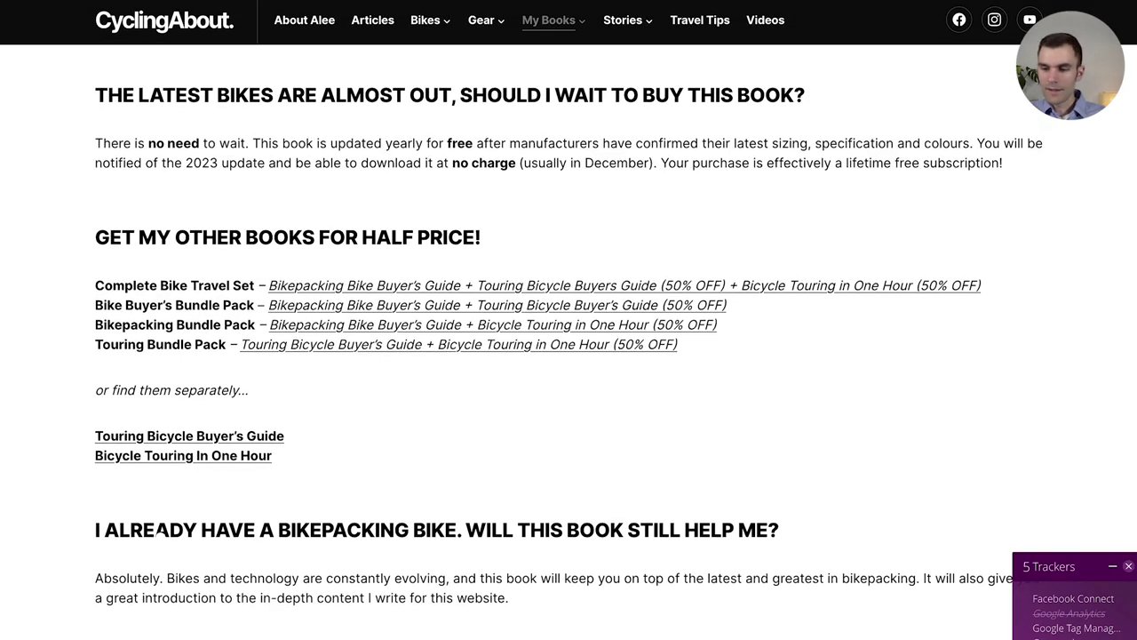
{"action": "scroll", "coordinate": [160, 530], "scroll_direction": "up", "scroll_amount": 15}
{"action": "left_click", "coordinate": [111, 33]}
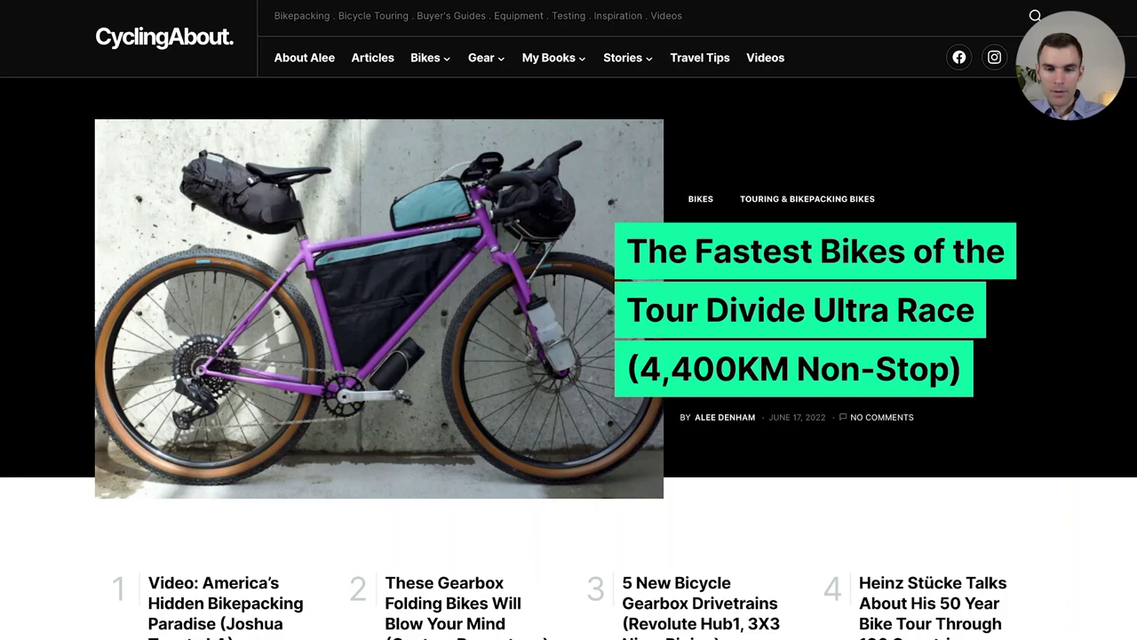
Open the CyclingAbout owner's about page and read through the biography and travel background.
{"action": "left_click", "coordinate": [330, 69]}
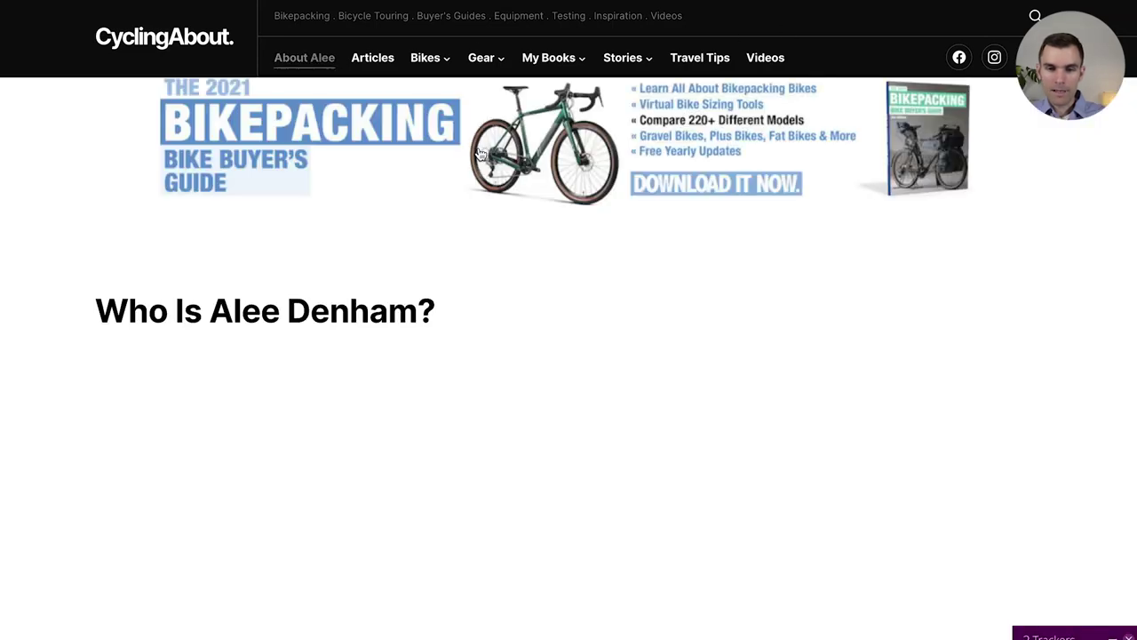
{"action": "scroll", "coordinate": [328, 248], "scroll_direction": "down", "scroll_amount": 3}
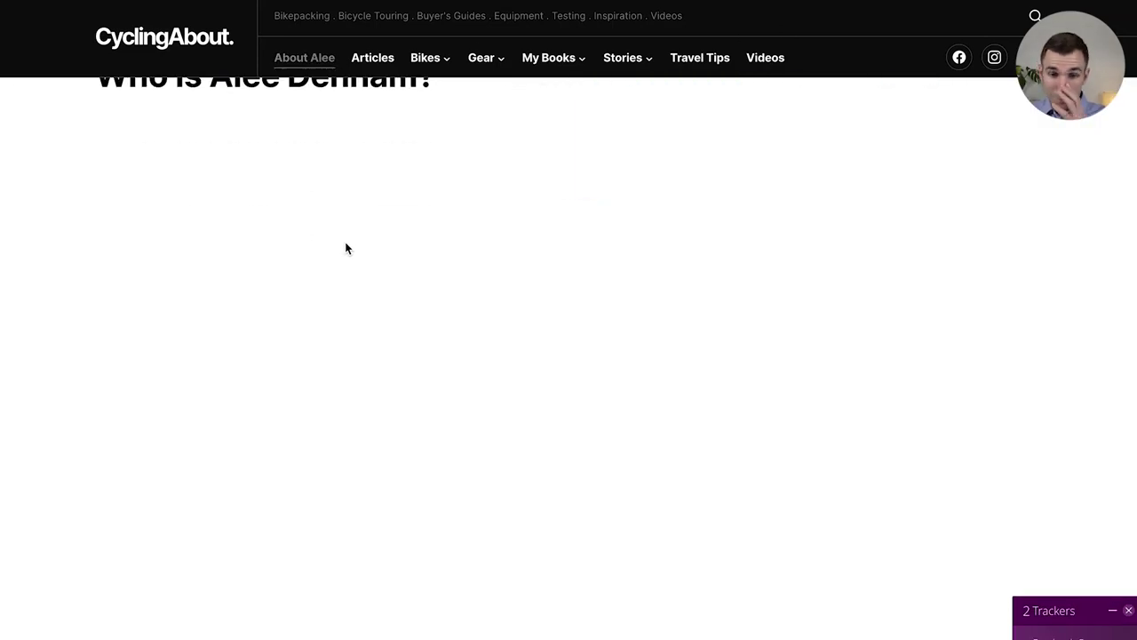
{"action": "scroll", "coordinate": [376, 236], "scroll_direction": "down", "scroll_amount": 4}
{"action": "scroll", "coordinate": [376, 238], "scroll_direction": "down", "scroll_amount": 1}
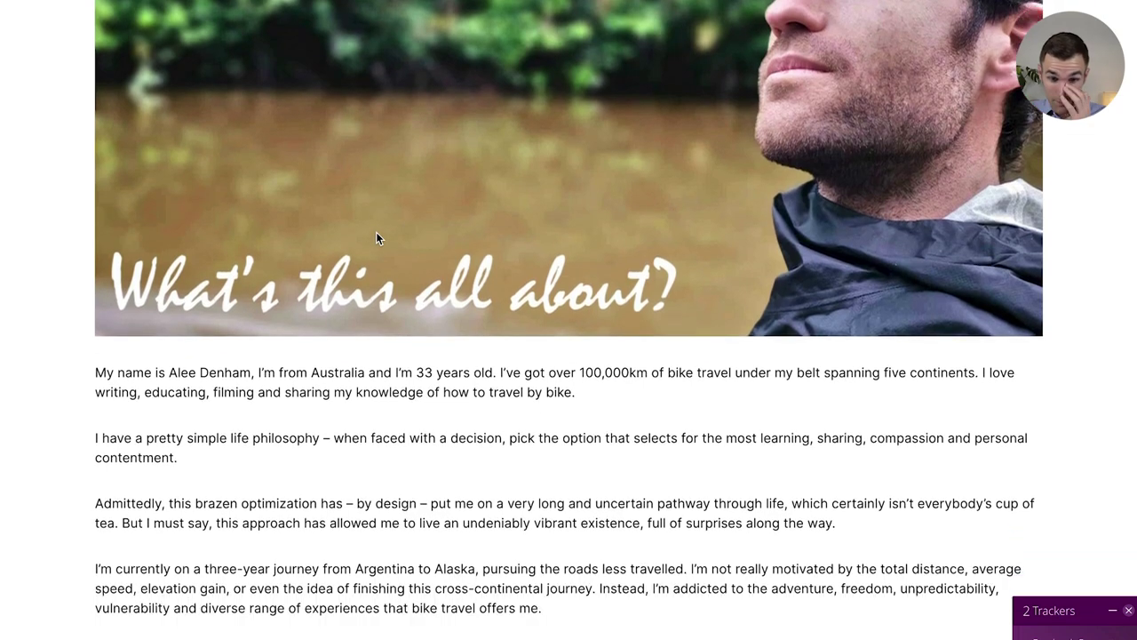
{"action": "scroll", "coordinate": [376, 232], "scroll_direction": "up", "scroll_amount": 6}
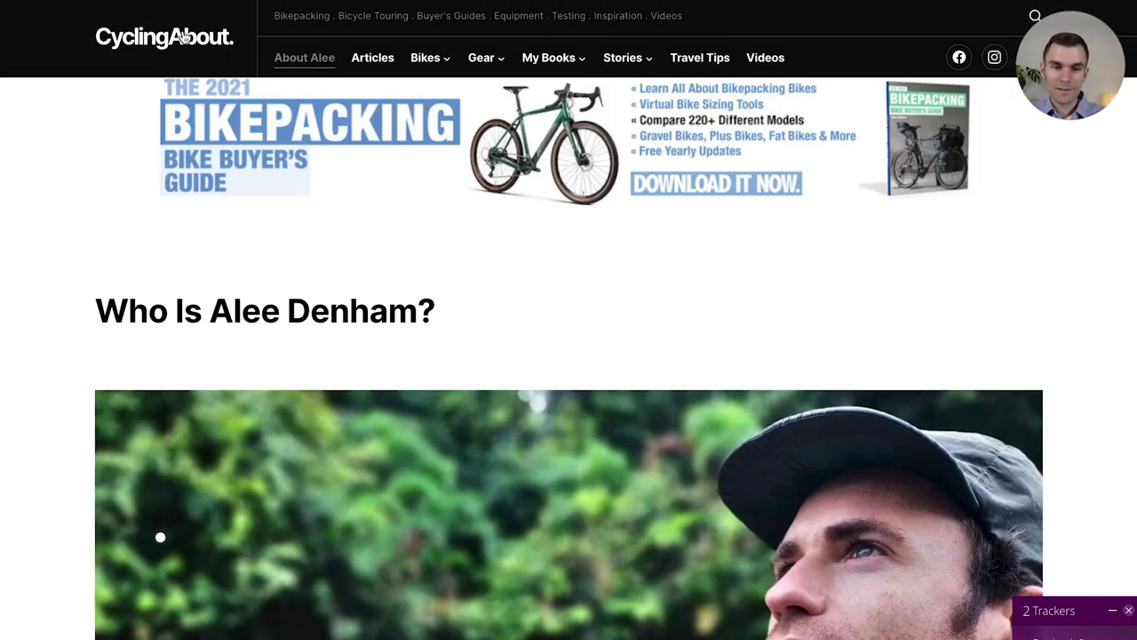
{"action": "scroll", "coordinate": [391, 222], "scroll_direction": "down", "scroll_amount": 10}
{"action": "scroll", "coordinate": [498, 284], "scroll_direction": "down", "scroll_amount": 12}
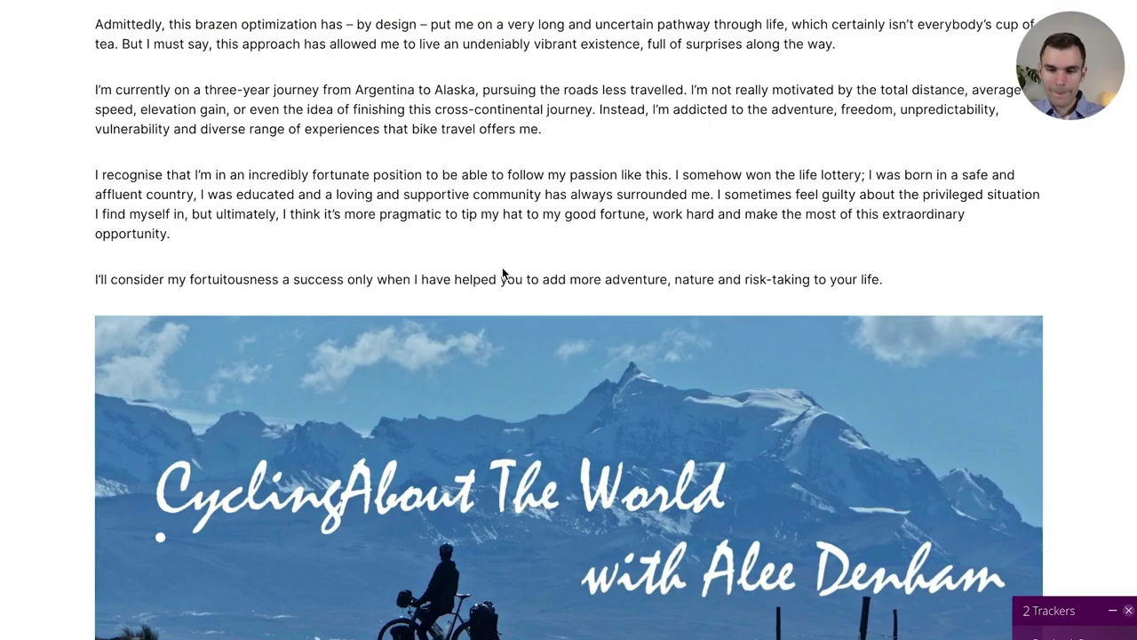
{"action": "scroll", "coordinate": [494, 258], "scroll_direction": "down", "scroll_amount": 8}
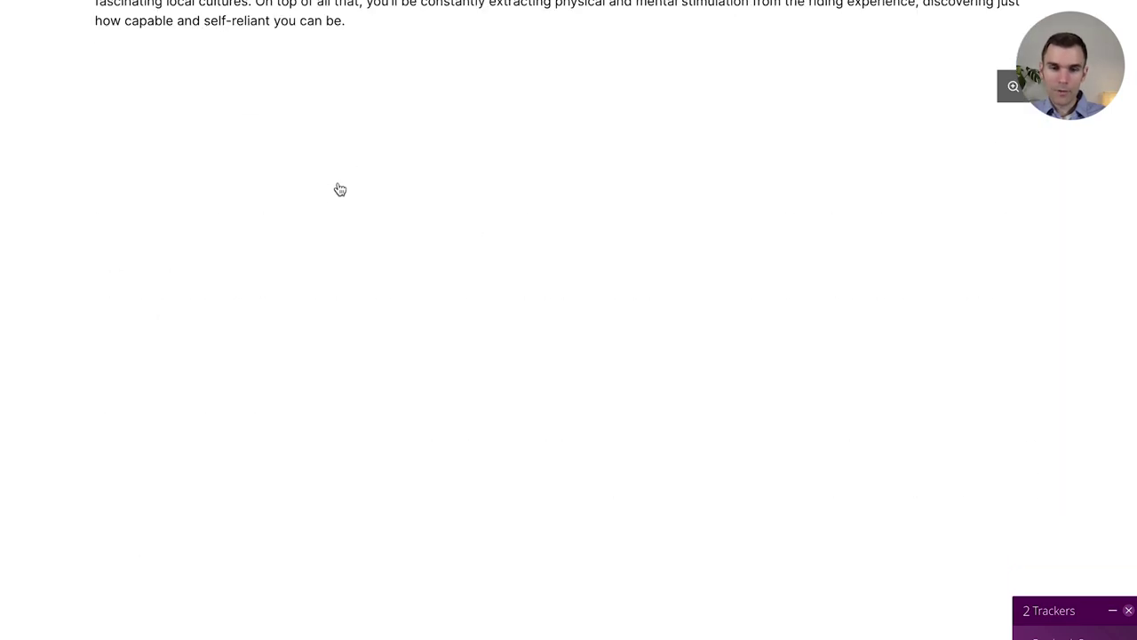
{"action": "scroll", "coordinate": [320, 196], "scroll_direction": "up", "scroll_amount": 20}
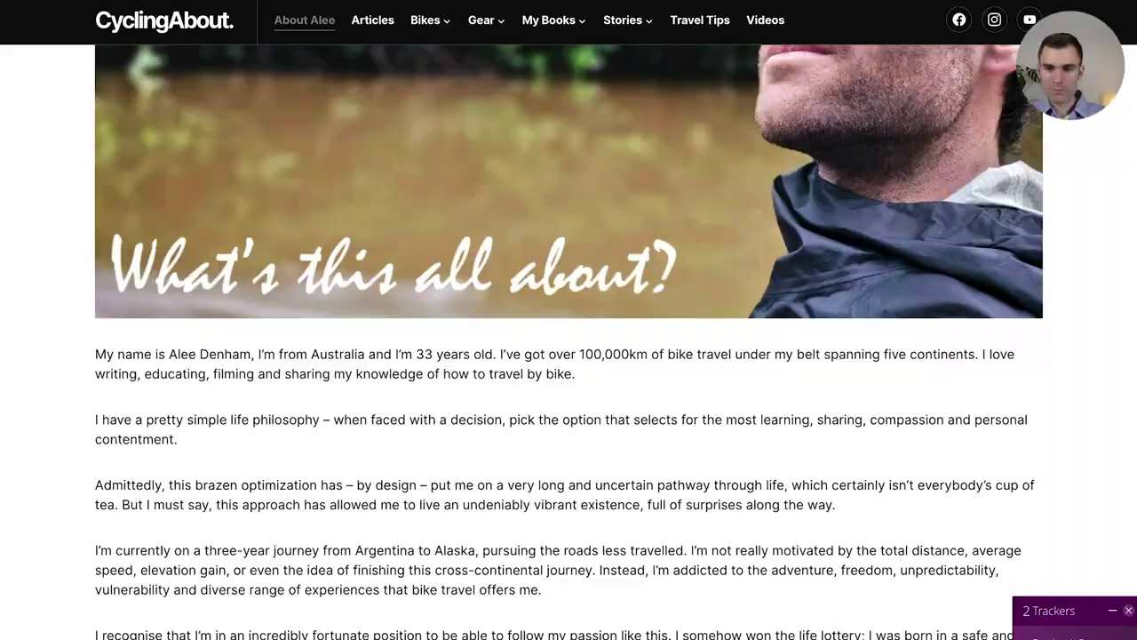
Switch to KeySearch and look up the ranking keywords for cyclingabout.com, by rank across the entire domain.
{"action": "key", "text": "ctrl+Tab"}
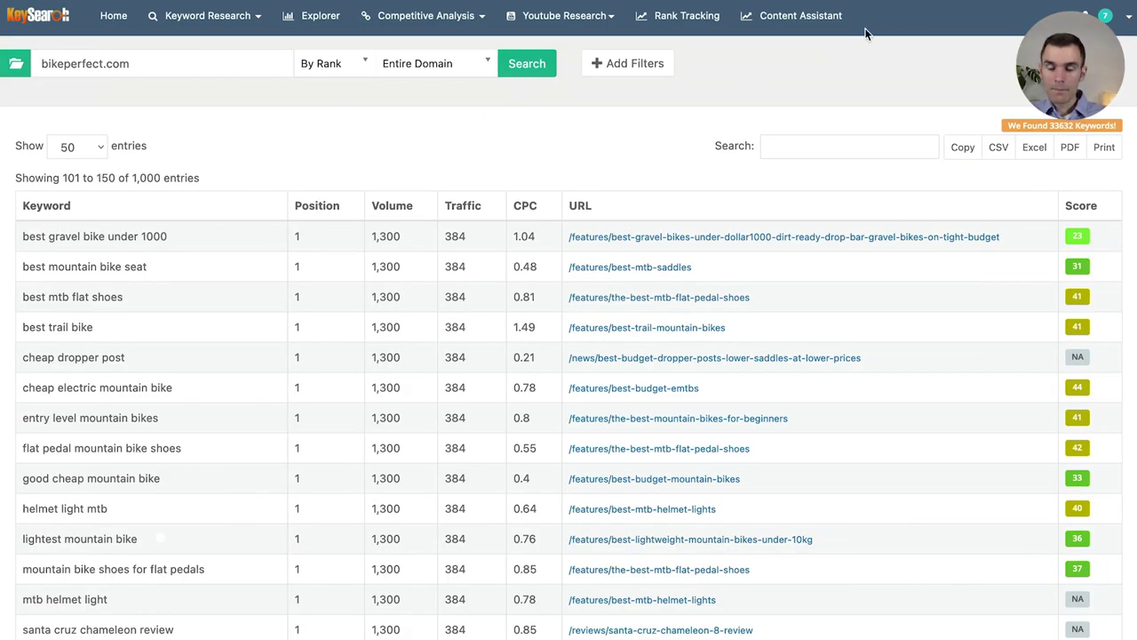
{"action": "mouse_move", "coordinate": [569, 2]}
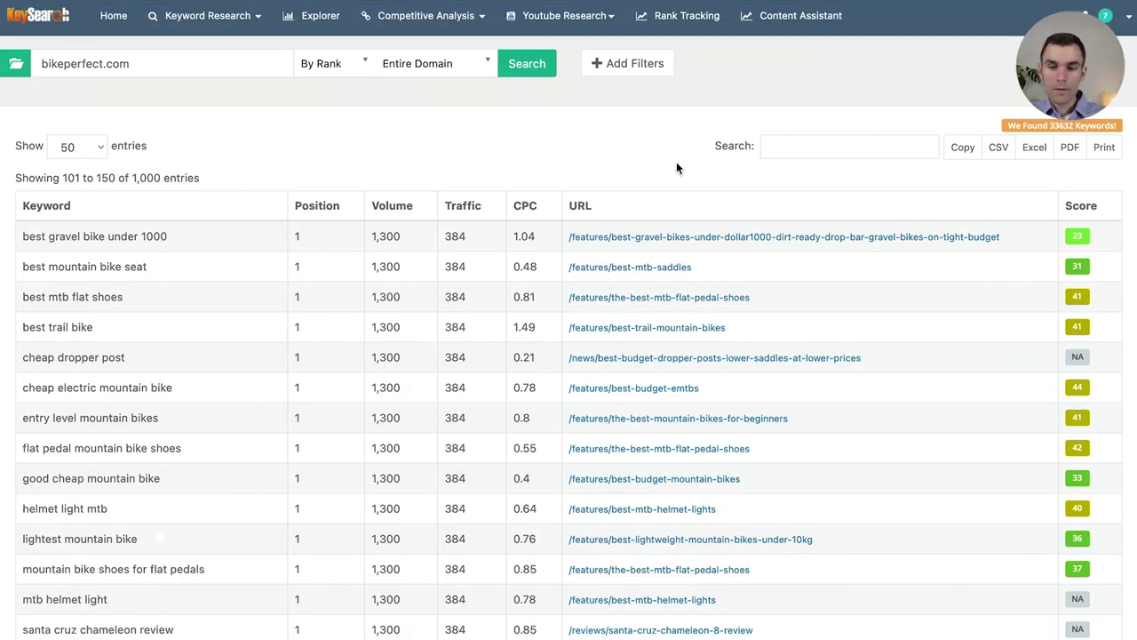
{"action": "triple_click", "coordinate": [168, 66]}
{"action": "type", "text": "cyclingabout.com"}
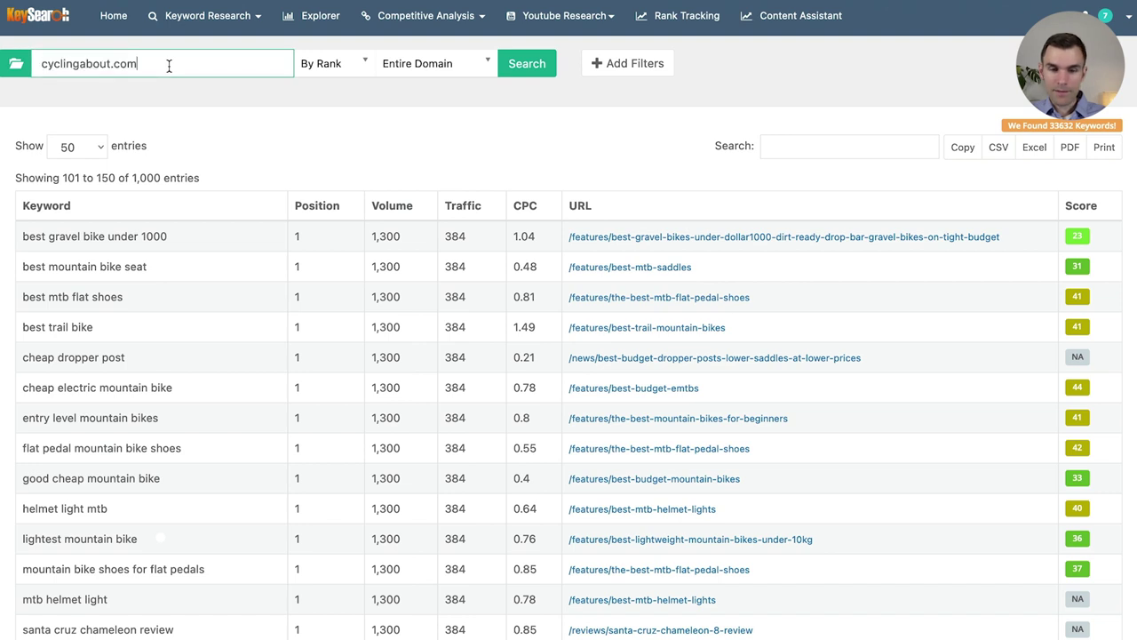
{"action": "left_click", "coordinate": [548, 71]}
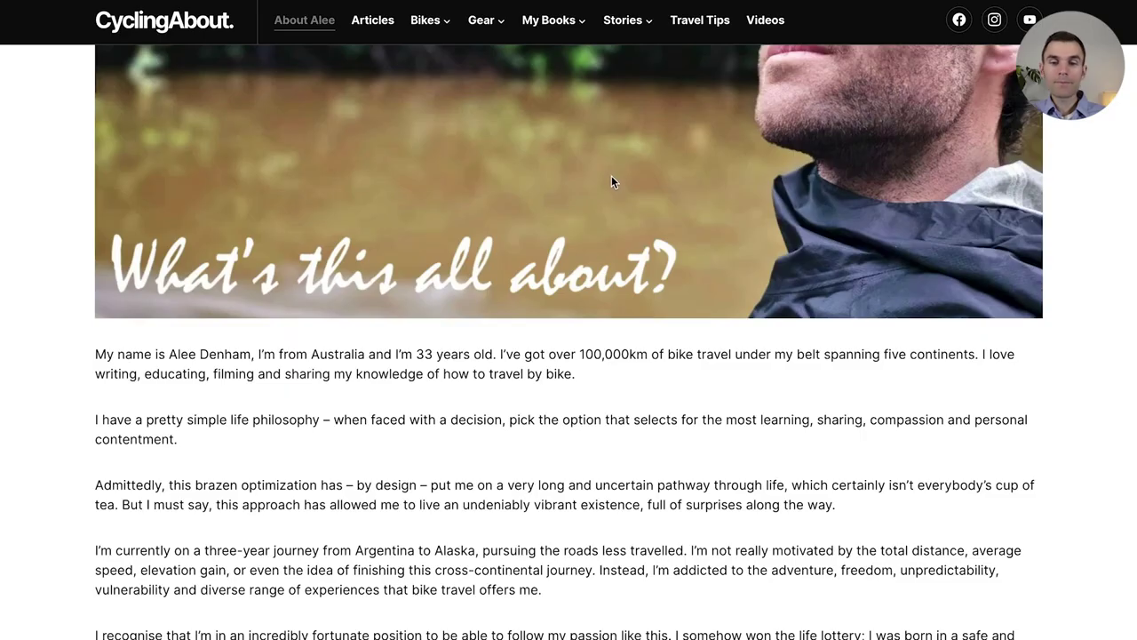
Return to the CyclingAbout homepage, browse its article listings and open the gearbox folding bikes article on custom Bromptons.
{"action": "mouse_move", "coordinate": [535, 16]}
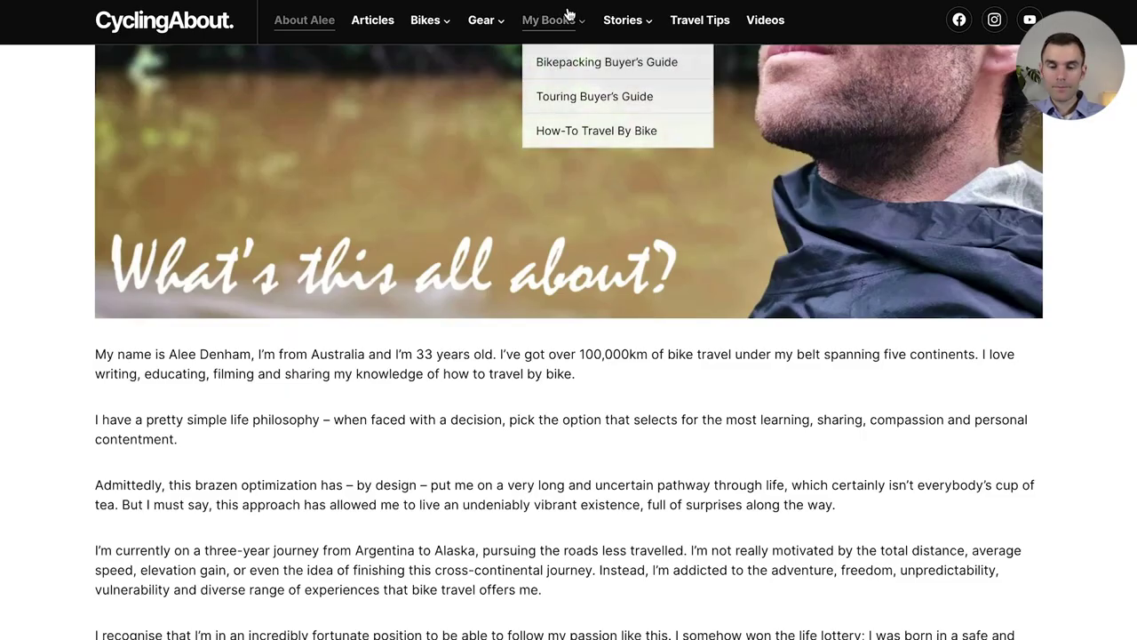
{"action": "left_click", "coordinate": [158, 32]}
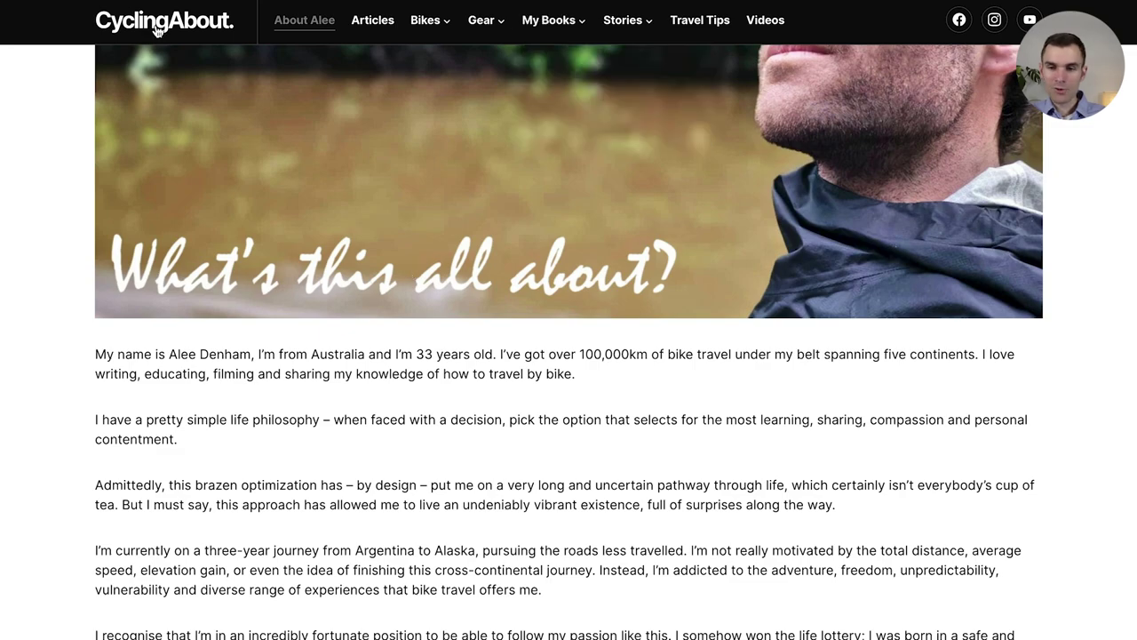
{"action": "scroll", "coordinate": [406, 337], "scroll_direction": "down", "scroll_amount": 4}
{"action": "scroll", "coordinate": [406, 337], "scroll_direction": "down", "scroll_amount": 7}
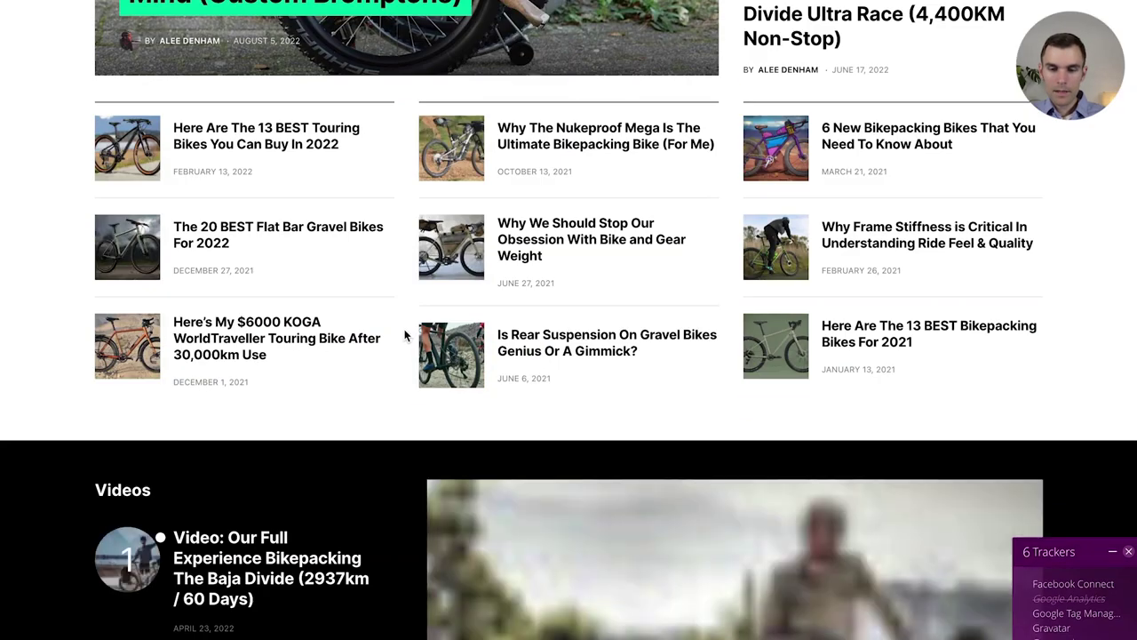
{"action": "scroll", "coordinate": [406, 336], "scroll_direction": "up", "scroll_amount": 5}
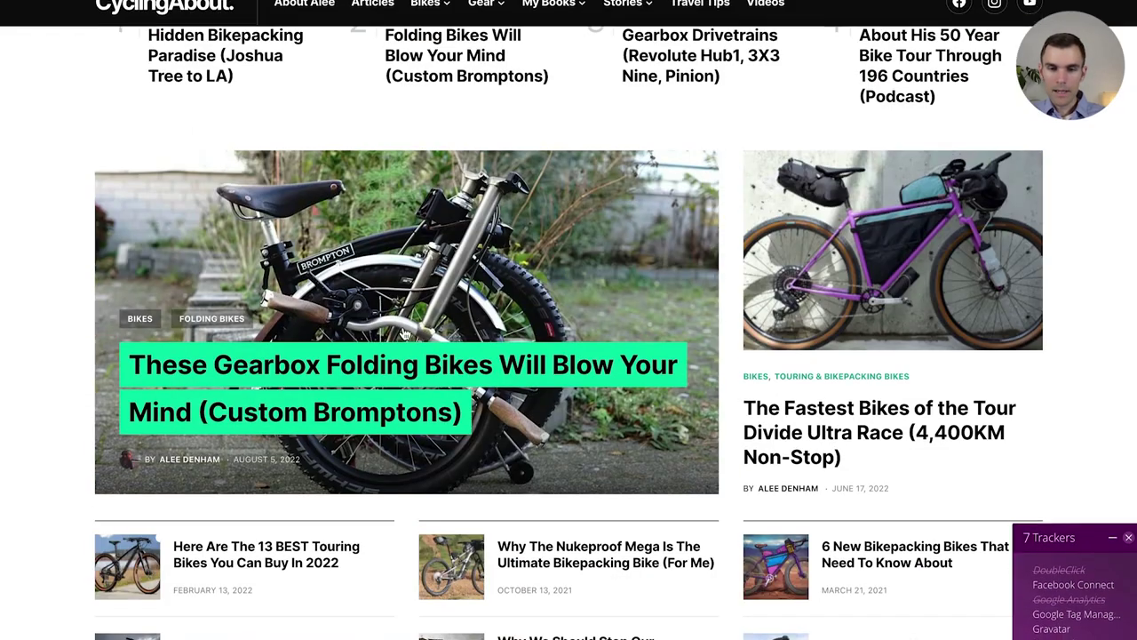
{"action": "left_click", "coordinate": [502, 269]}
Examine the article's opening, embedded video and side column for book promotions, the donation option and the ad-removal offer.
{"action": "scroll", "coordinate": [367, 304], "scroll_direction": "down", "scroll_amount": 5}
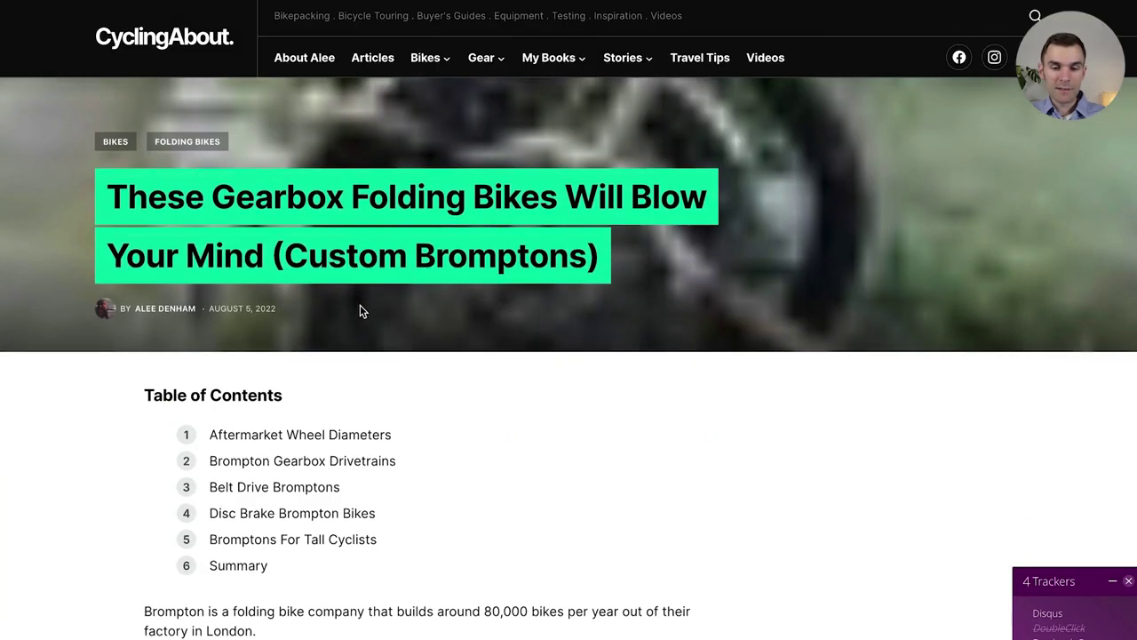
{"action": "scroll", "coordinate": [285, 238], "scroll_direction": "down", "scroll_amount": 3}
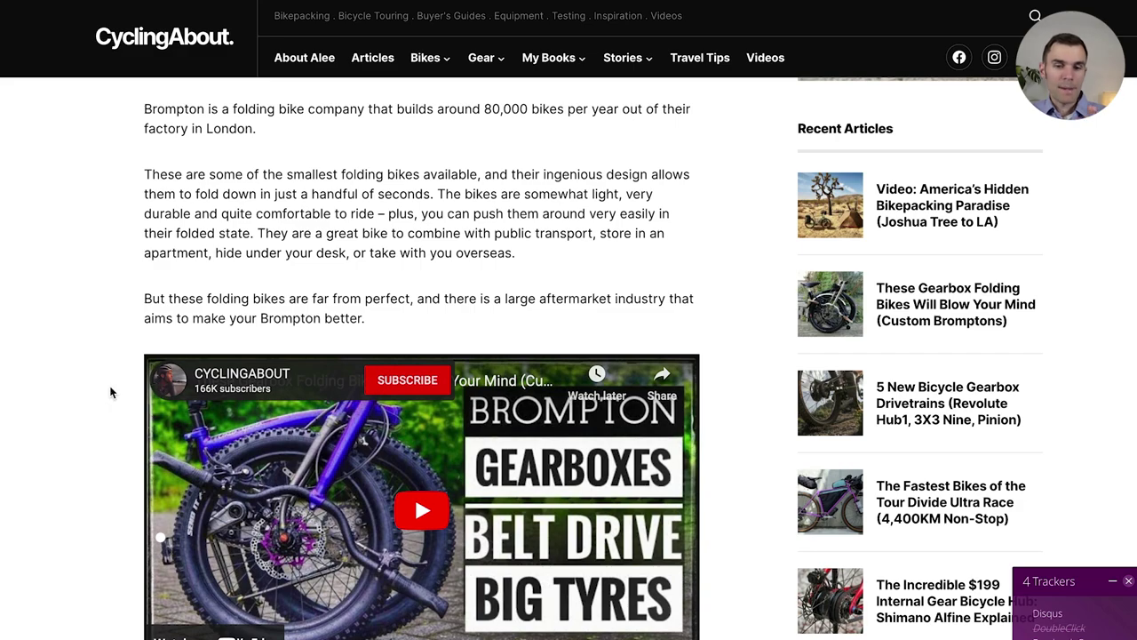
{"action": "scroll", "coordinate": [120, 389], "scroll_direction": "down", "scroll_amount": 5}
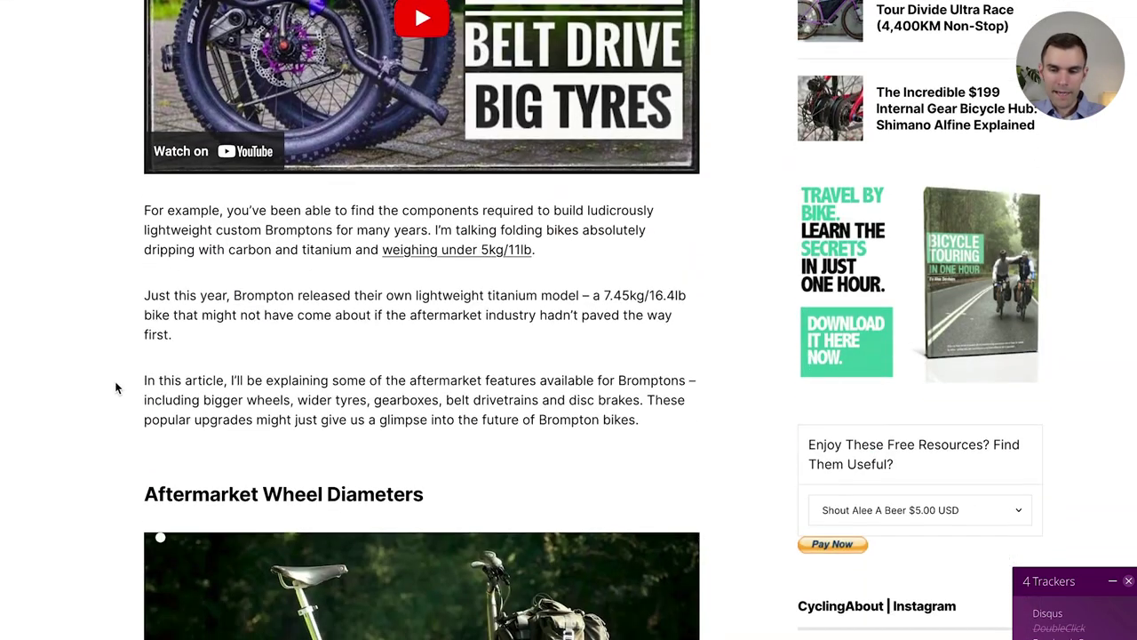
{"action": "scroll", "coordinate": [115, 388], "scroll_direction": "up", "scroll_amount": 6}
{"action": "scroll", "coordinate": [414, 202], "scroll_direction": "down", "scroll_amount": 4}
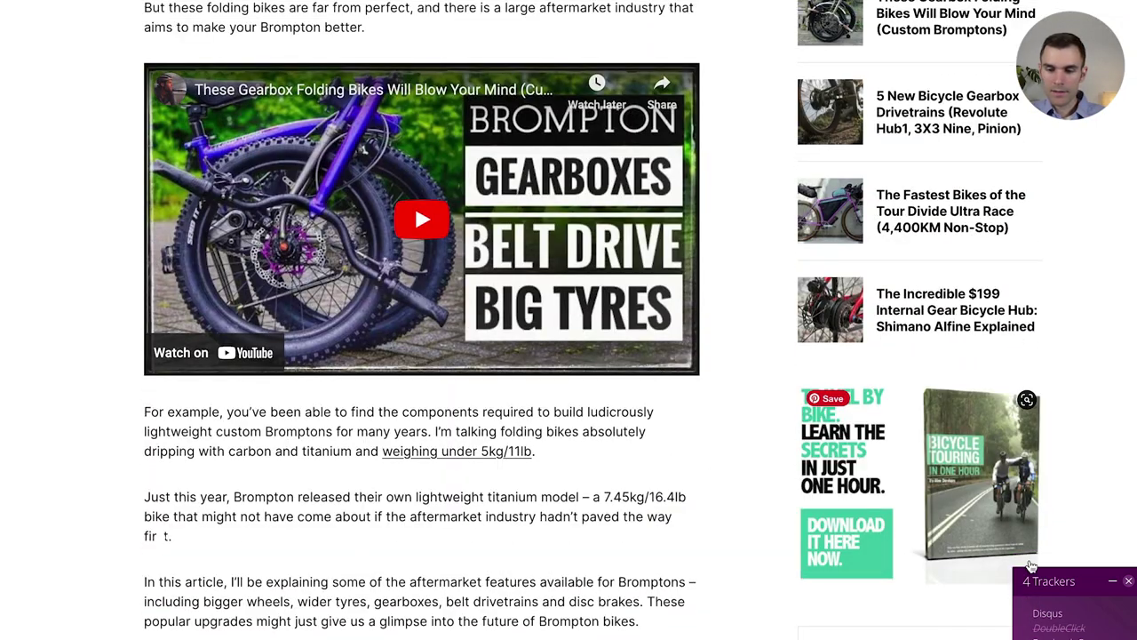
{"action": "scroll", "coordinate": [648, 424], "scroll_direction": "up", "scroll_amount": 10}
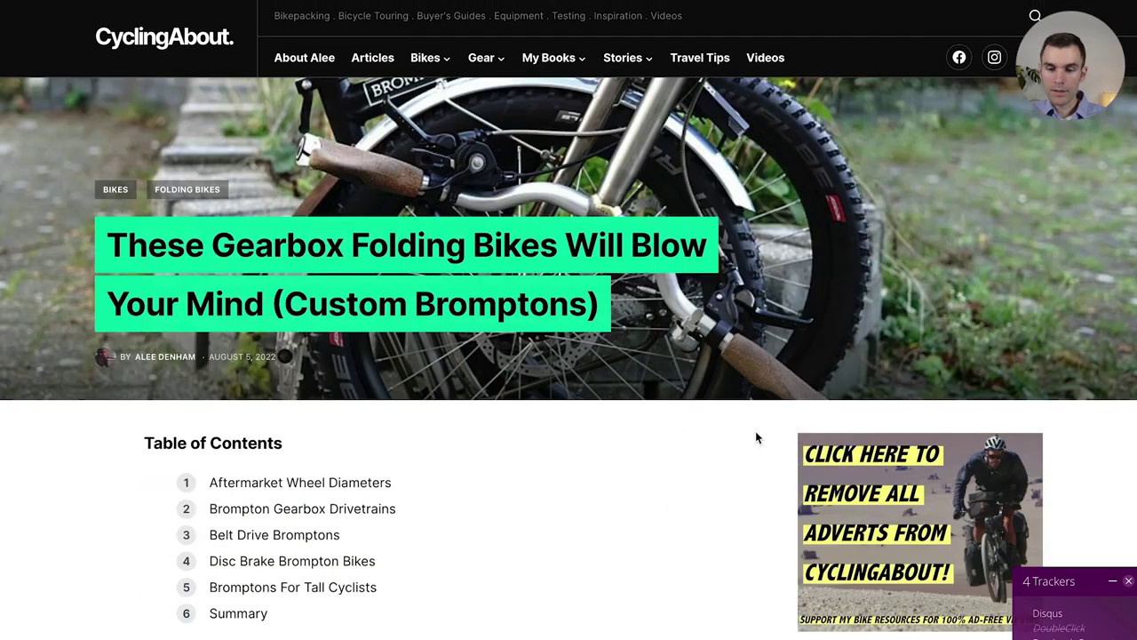
{"action": "scroll", "coordinate": [712, 456], "scroll_direction": "down", "scroll_amount": 2}
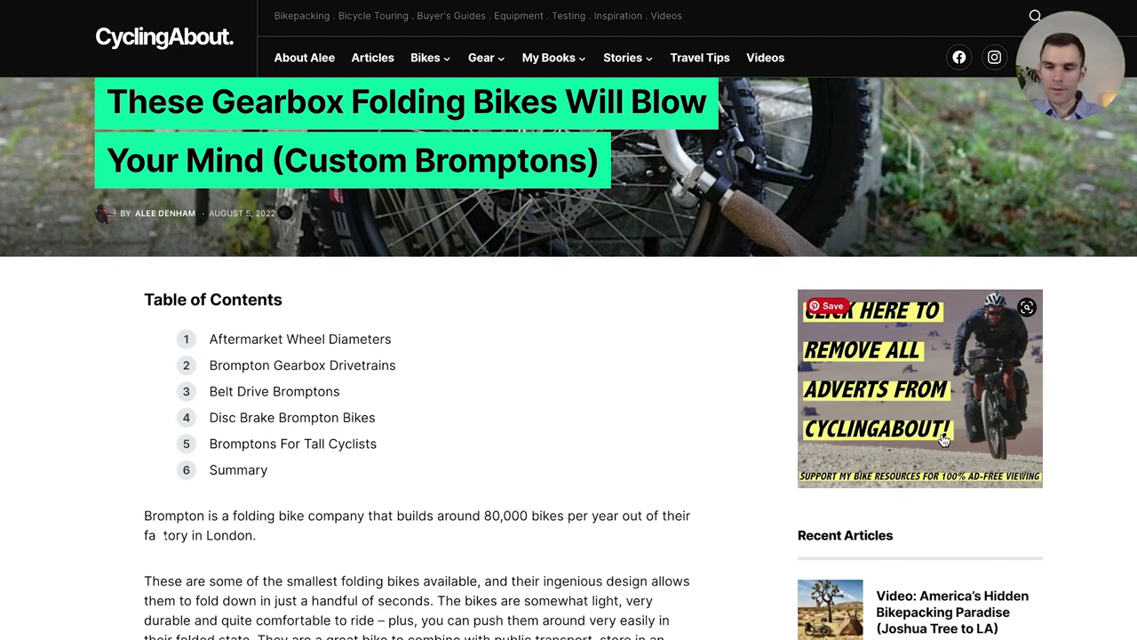
Skim the rest of the Brompton article through its summary, author box and reader comments.
{"action": "scroll", "coordinate": [657, 451], "scroll_direction": "down", "scroll_amount": 10}
{"action": "scroll", "coordinate": [643, 456], "scroll_direction": "down", "scroll_amount": 15}
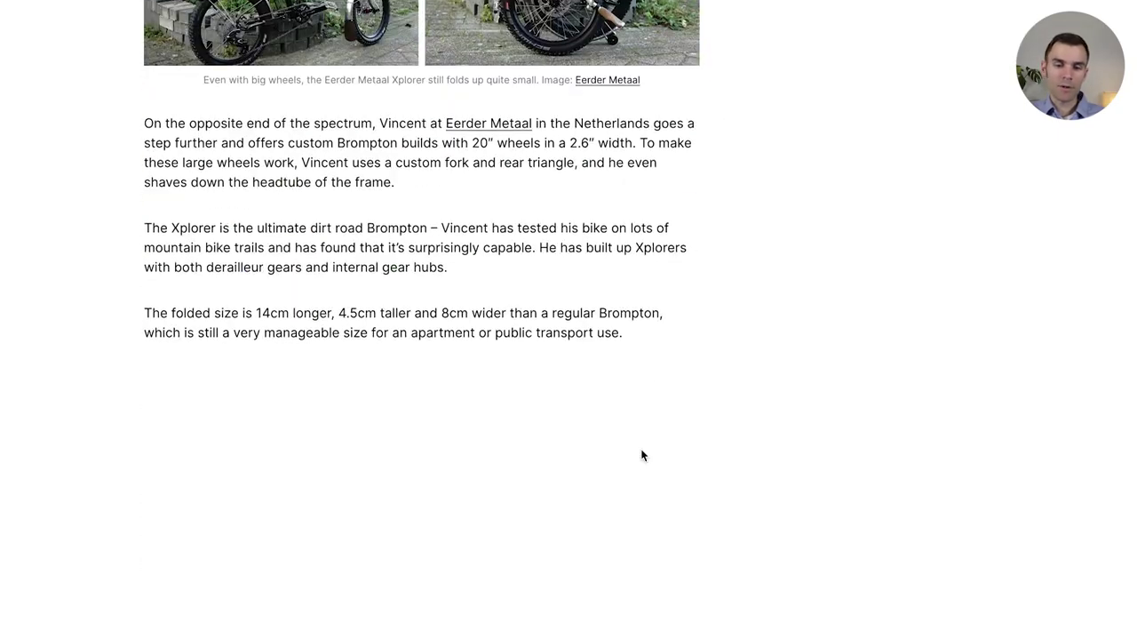
{"action": "scroll", "coordinate": [643, 455], "scroll_direction": "down", "scroll_amount": 15}
{"action": "scroll", "coordinate": [692, 465], "scroll_direction": "down", "scroll_amount": 15}
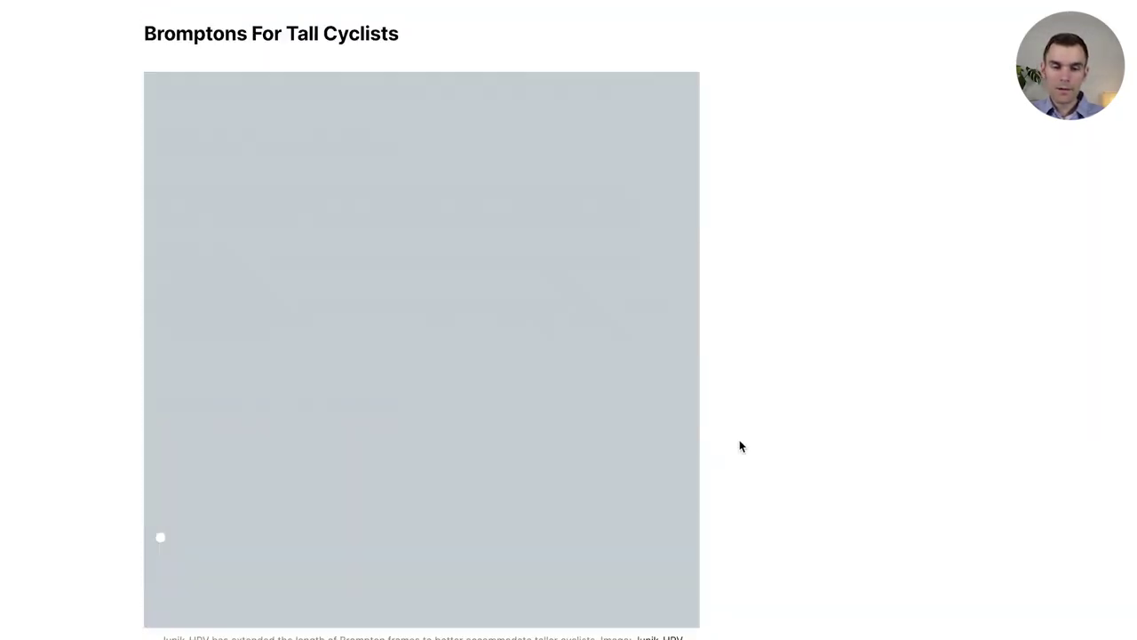
{"action": "scroll", "coordinate": [741, 444], "scroll_direction": "down", "scroll_amount": 10}
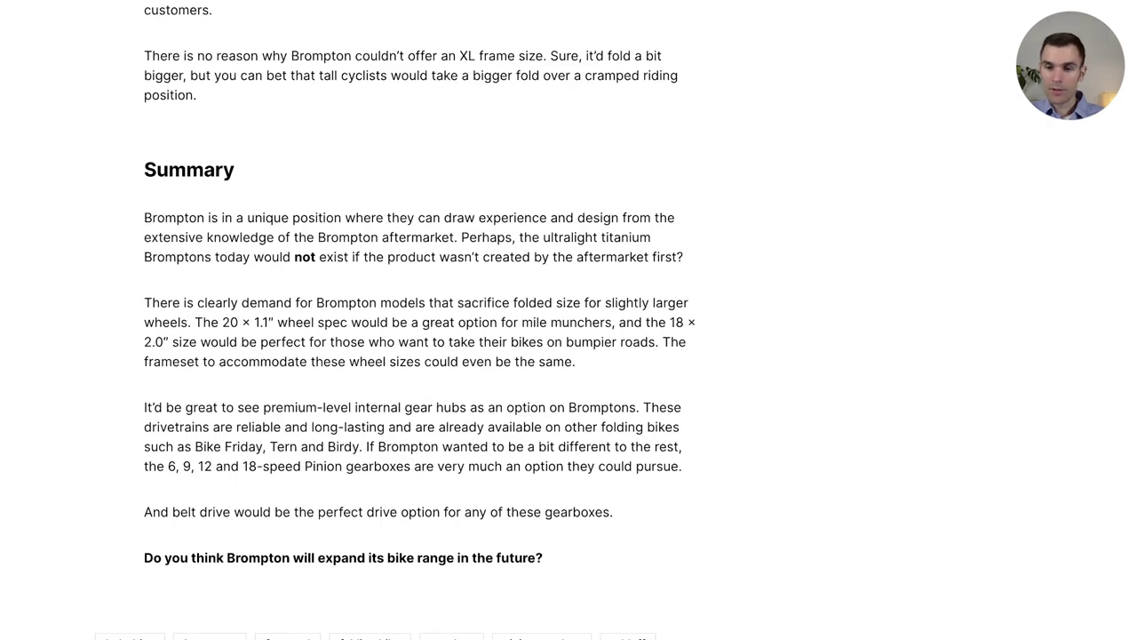
{"action": "scroll", "coordinate": [642, 91], "scroll_direction": "down", "scroll_amount": 10}
{"action": "scroll", "coordinate": [800, 382], "scroll_direction": "up", "scroll_amount": 1}
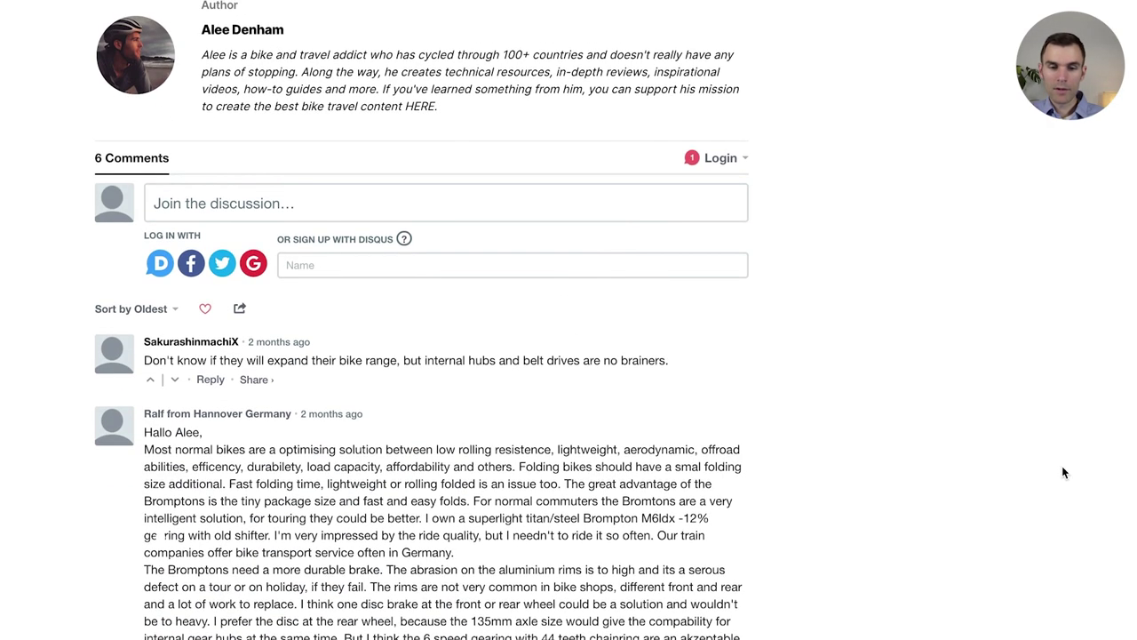
{"action": "scroll", "coordinate": [422, 355], "scroll_direction": "down", "scroll_amount": 3}
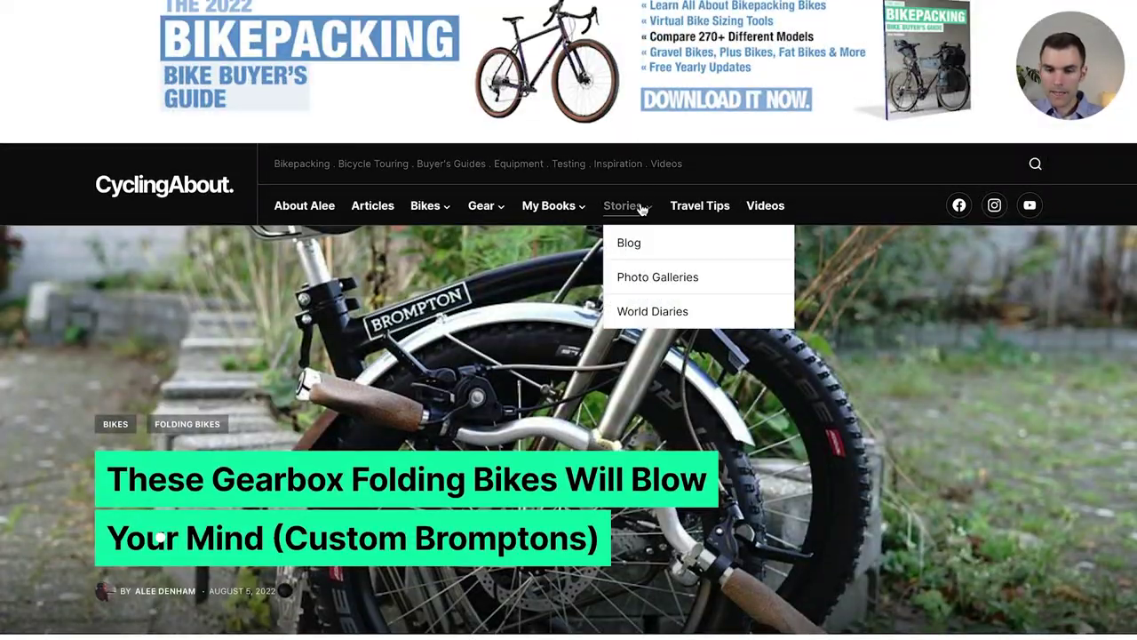
Open the How-To Travel By Bike page from the site's books.
{"action": "mouse_move", "coordinate": [554, 214]}
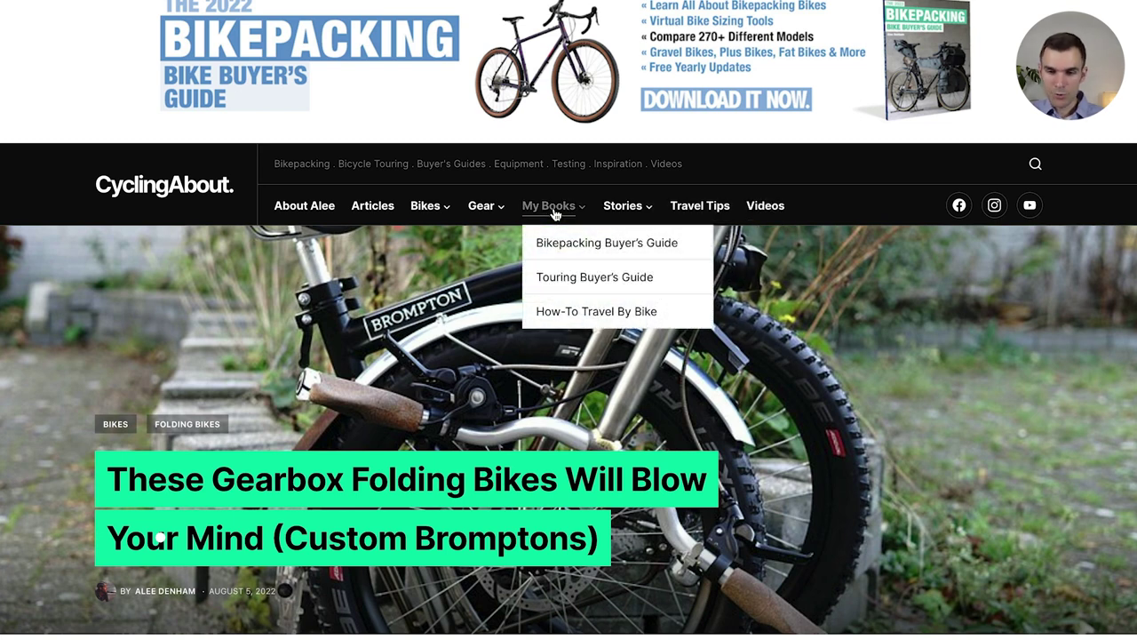
{"action": "mouse_move", "coordinate": [494, 212]}
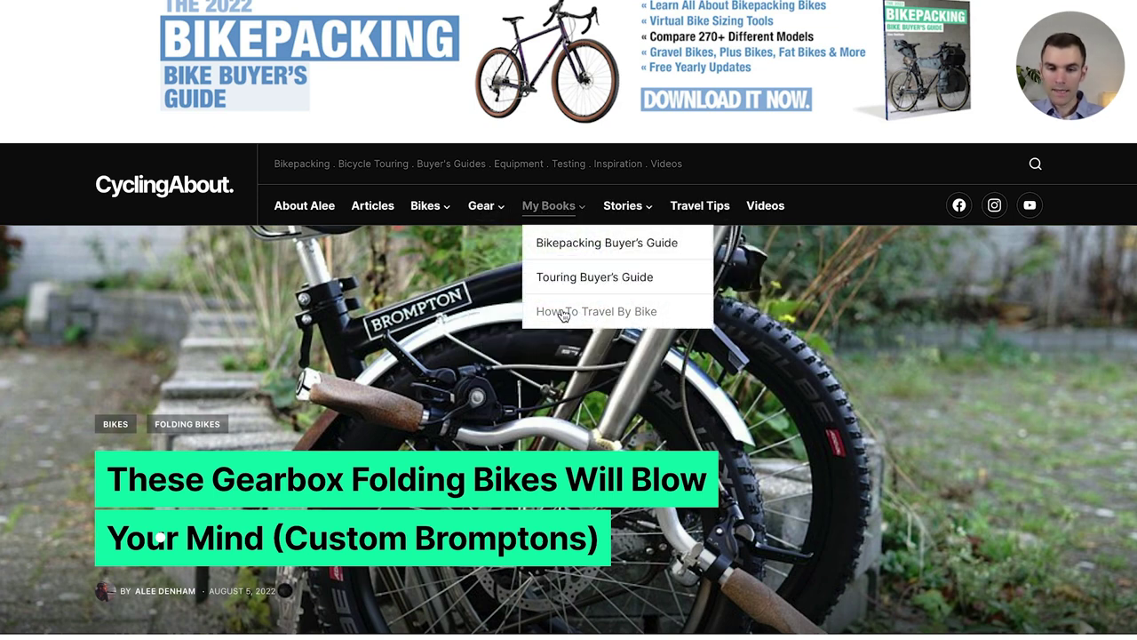
{"action": "left_click", "coordinate": [562, 309]}
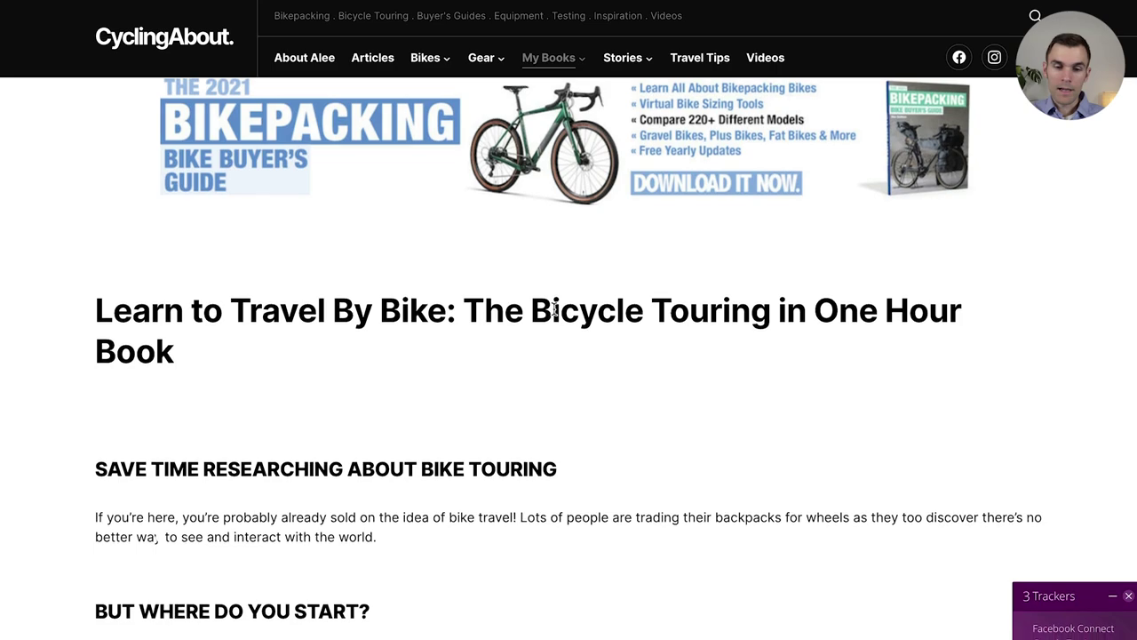
Look through the Bicycle Touring in One Hour sales page, covering its contents, formats and target readers, down to the footer.
{"action": "scroll", "coordinate": [554, 311], "scroll_direction": "down", "scroll_amount": 10}
{"action": "scroll", "coordinate": [553, 309], "scroll_direction": "down", "scroll_amount": 15}
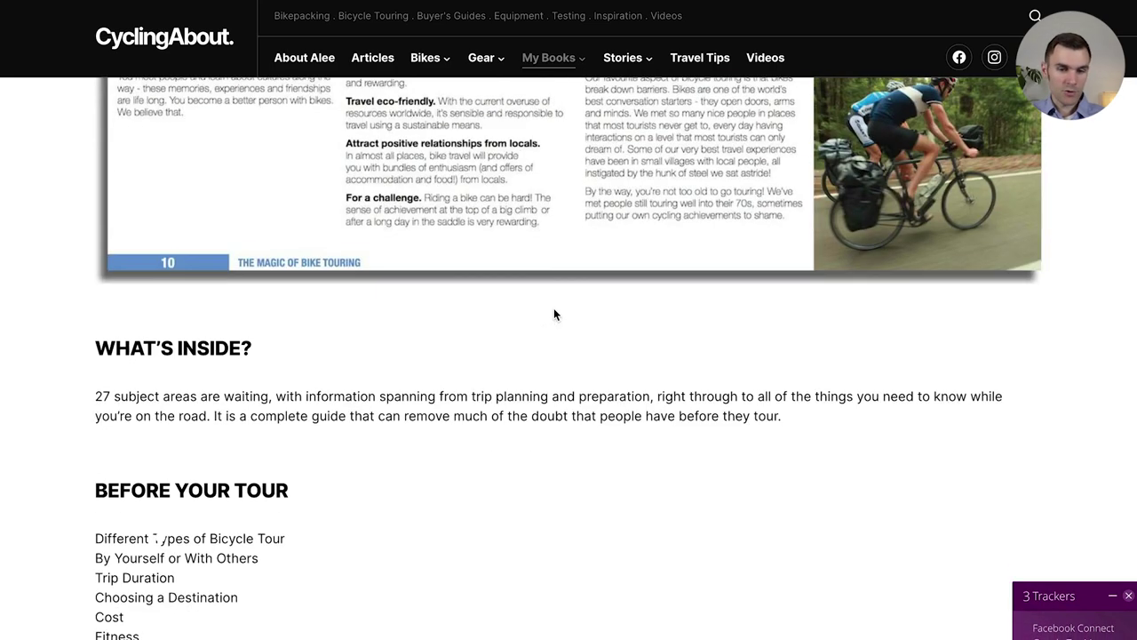
{"action": "scroll", "coordinate": [549, 315], "scroll_direction": "down", "scroll_amount": 1}
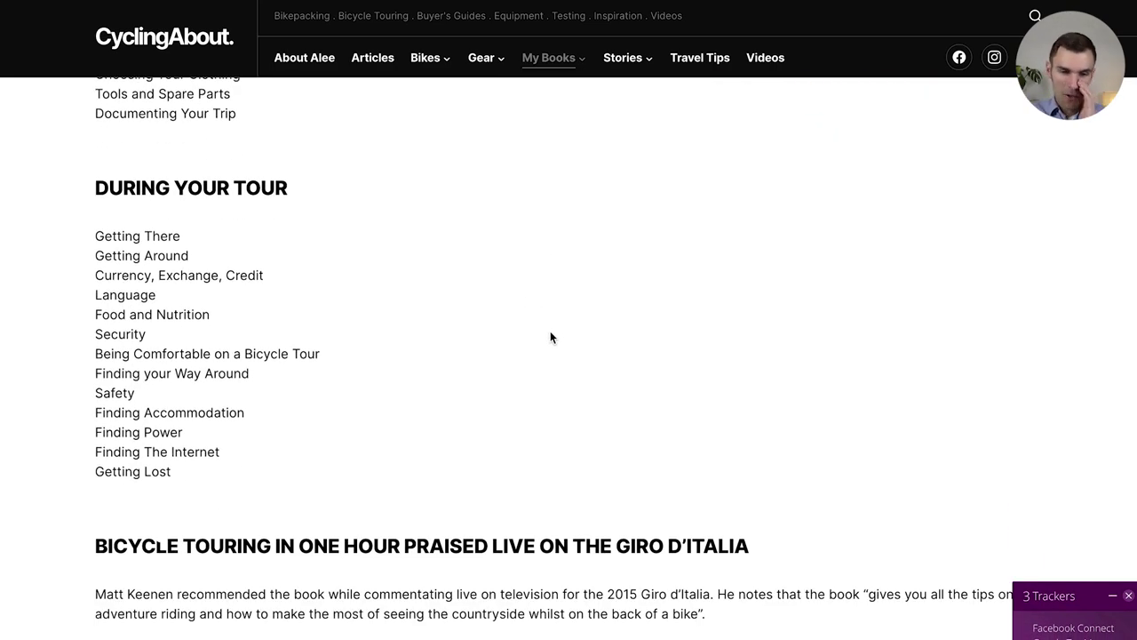
{"action": "scroll", "coordinate": [578, 349], "scroll_direction": "down", "scroll_amount": 15}
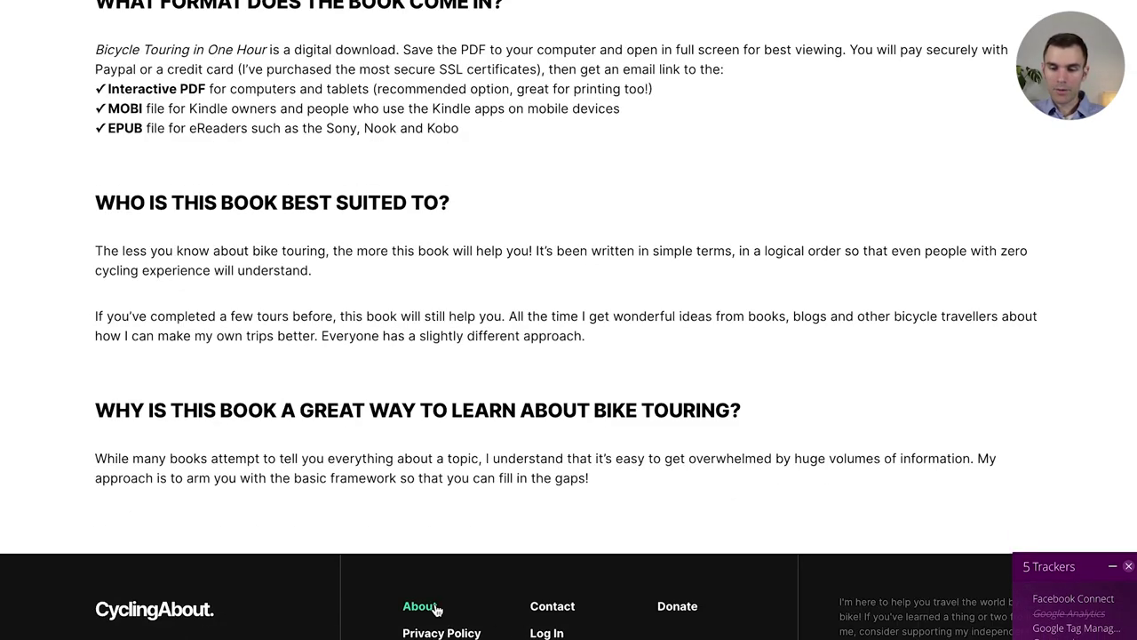
{"action": "left_click", "coordinate": [1129, 567]}
{"action": "scroll", "coordinate": [1008, 622], "scroll_direction": "down", "scroll_amount": 1}
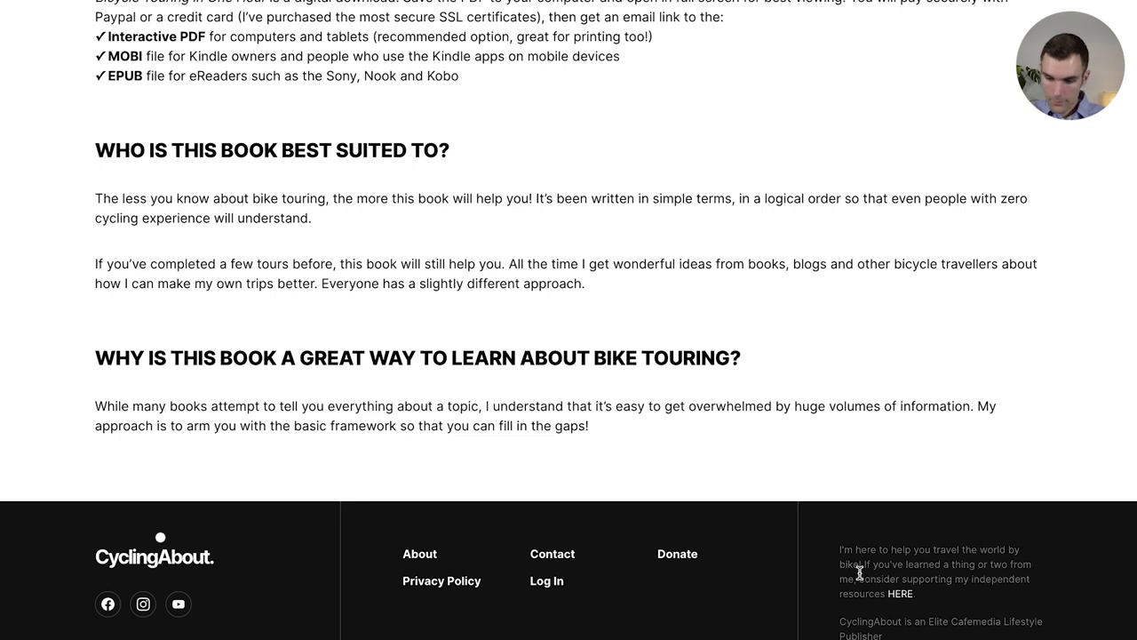
Open CyclingAbout's supporter page from the footer and review its introduction, the support levels from Bronze to Platinum, and their rewards.
{"action": "left_click", "coordinate": [901, 593]}
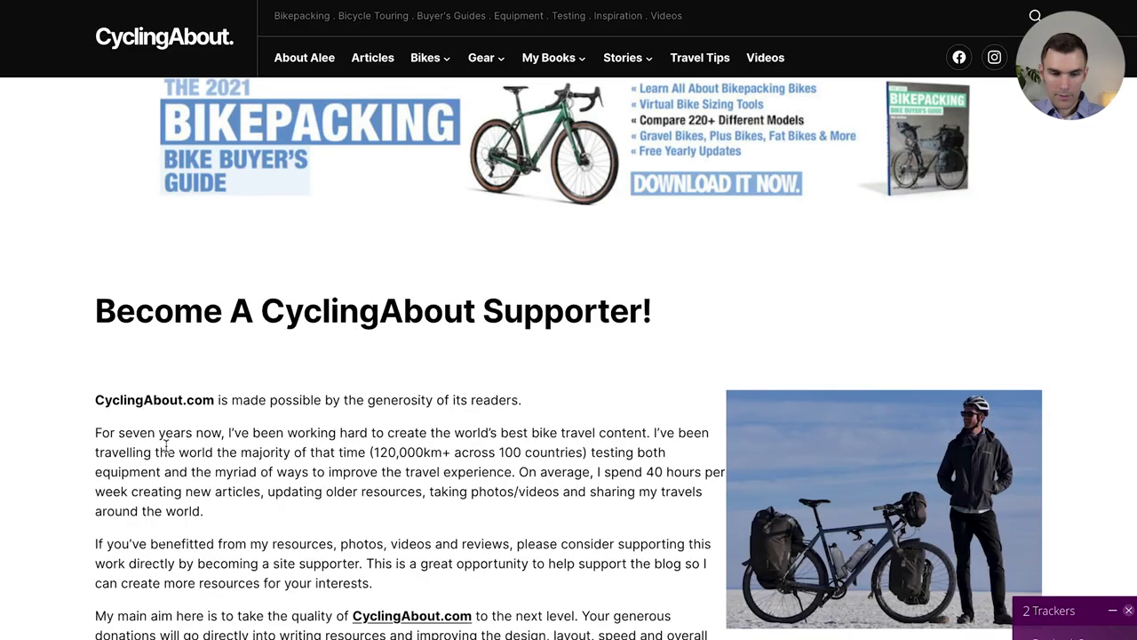
{"action": "scroll", "coordinate": [247, 423], "scroll_direction": "down", "scroll_amount": 3}
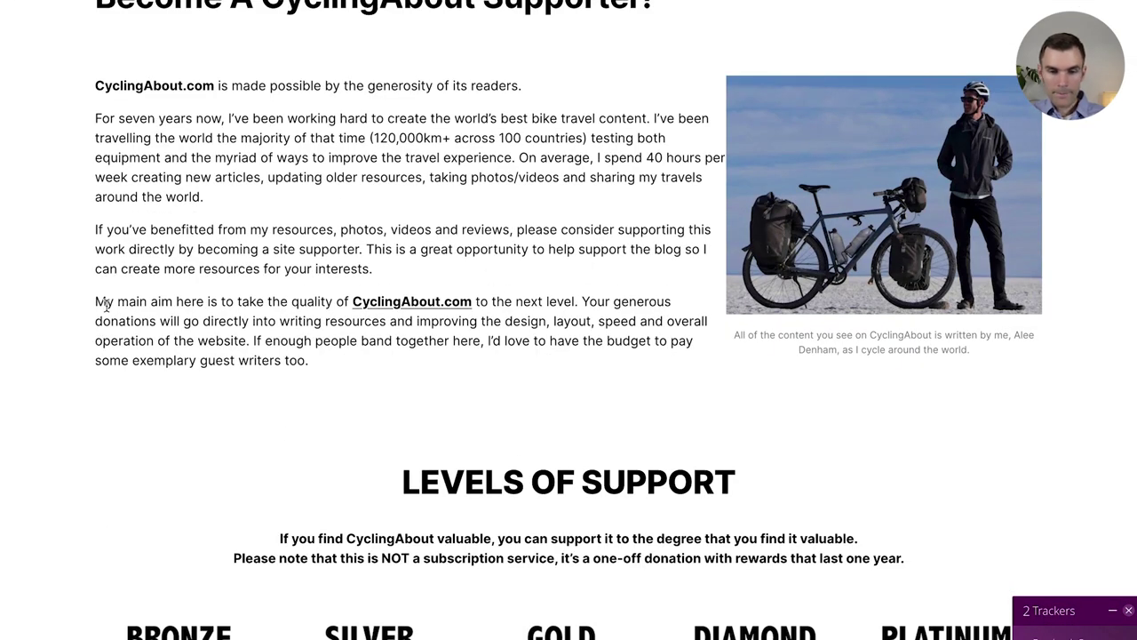
{"action": "scroll", "coordinate": [480, 328], "scroll_direction": "down", "scroll_amount": 3}
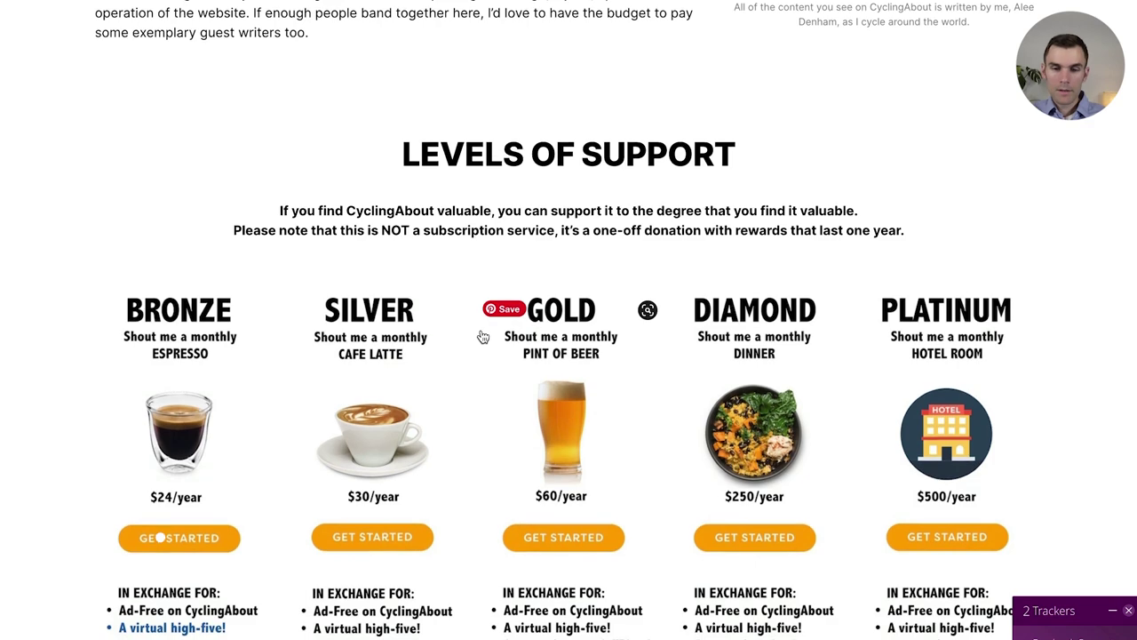
{"action": "scroll", "coordinate": [533, 347], "scroll_direction": "down", "scroll_amount": 2}
{"action": "scroll", "coordinate": [631, 294], "scroll_direction": "down", "scroll_amount": 1}
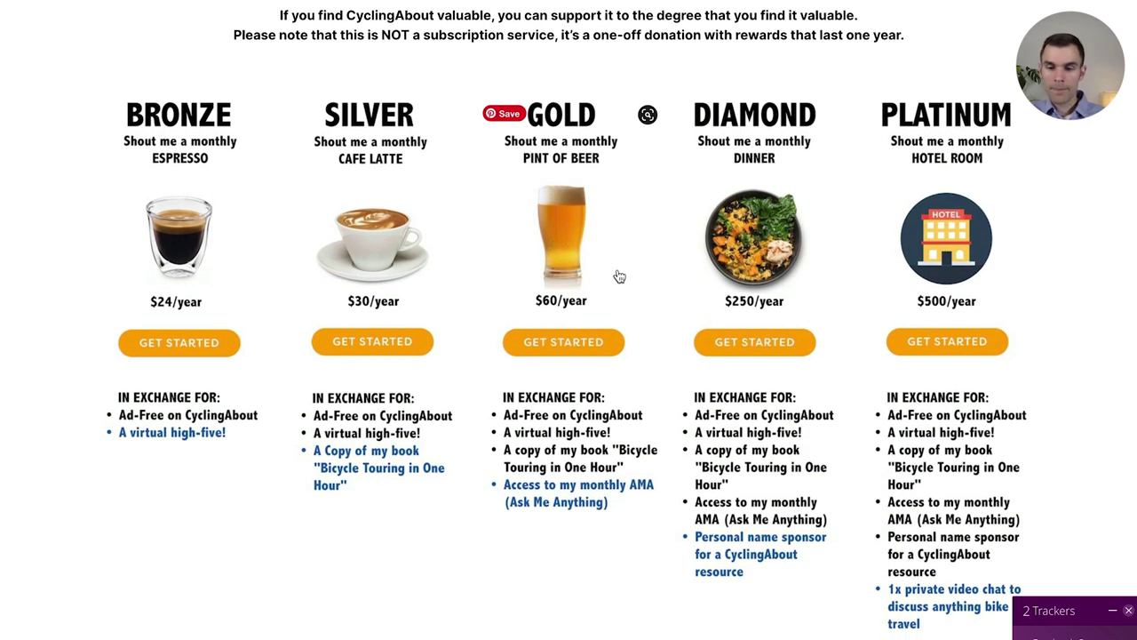
{"action": "scroll", "coordinate": [630, 223], "scroll_direction": "up", "scroll_amount": 2}
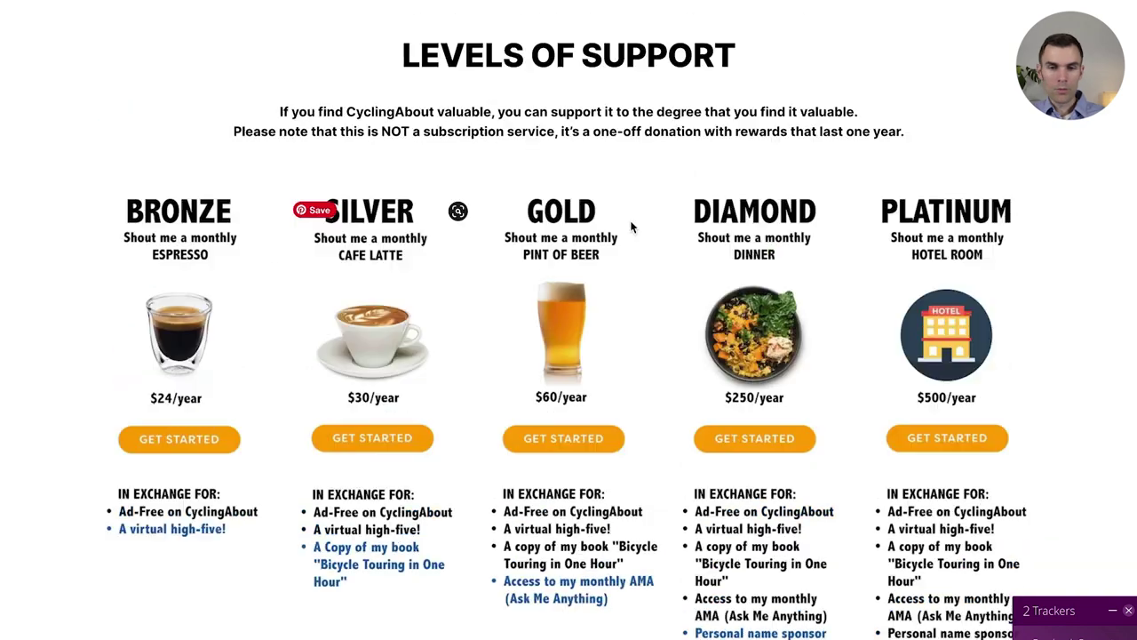
{"action": "scroll", "coordinate": [753, 244], "scroll_direction": "down", "scroll_amount": 10}
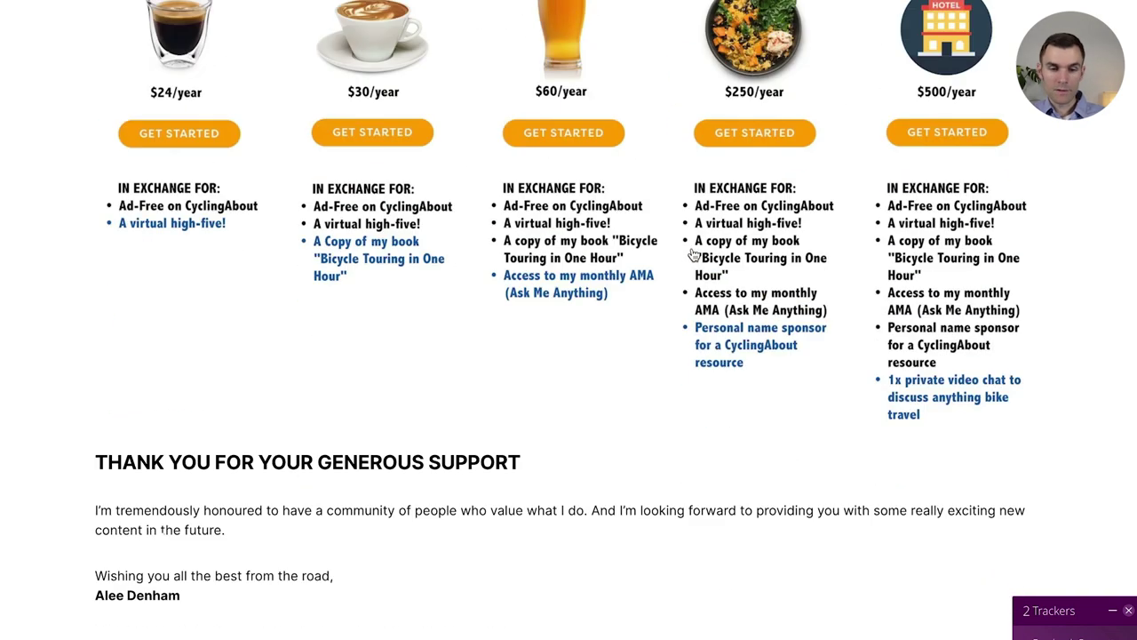
Read the supporter page's donation questions, including one-off donations, the advertising policy and article sponsorship, and revisit the introduction.
{"action": "scroll", "coordinate": [371, 241], "scroll_direction": "down", "scroll_amount": 3}
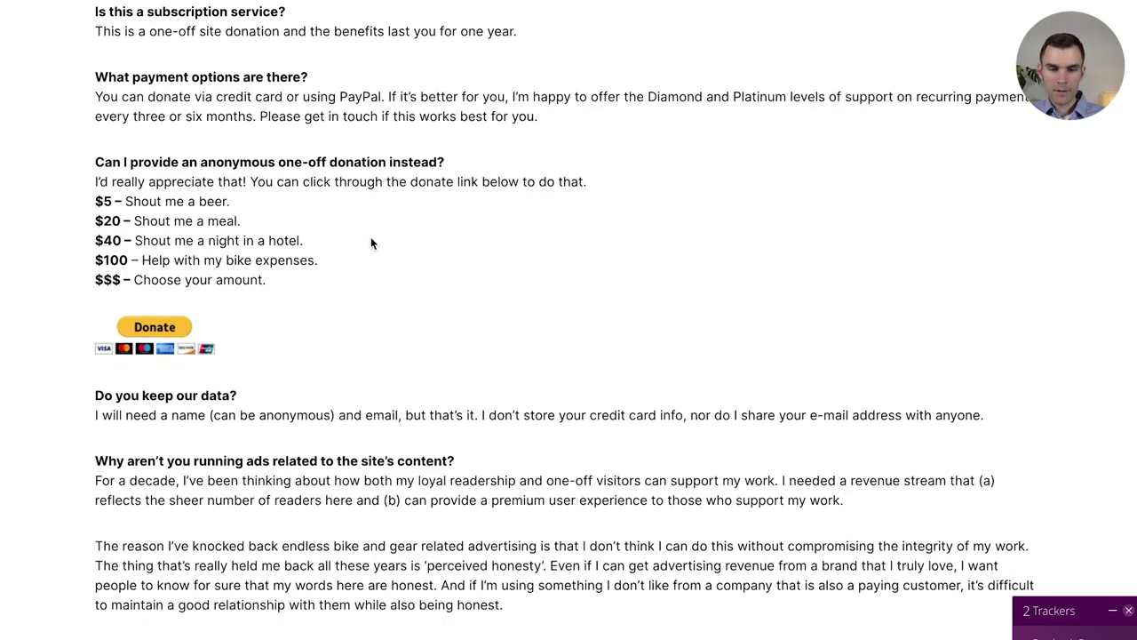
{"action": "scroll", "coordinate": [450, 241], "scroll_direction": "down", "scroll_amount": 2}
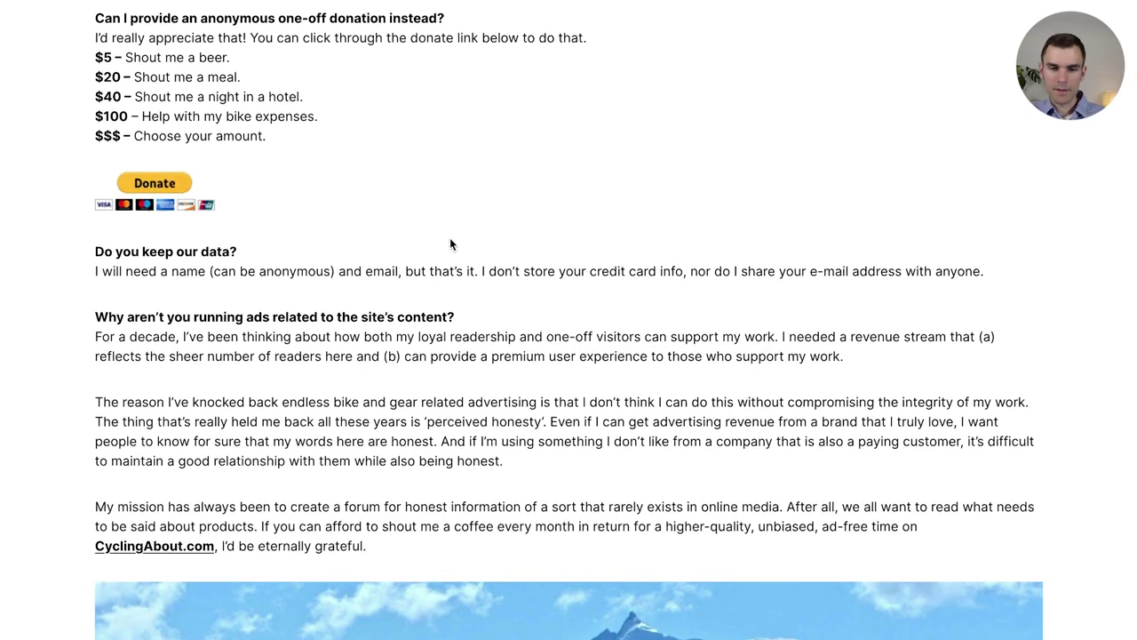
{"action": "scroll", "coordinate": [449, 240], "scroll_direction": "down", "scroll_amount": 9}
{"action": "scroll", "coordinate": [448, 238], "scroll_direction": "down", "scroll_amount": 7}
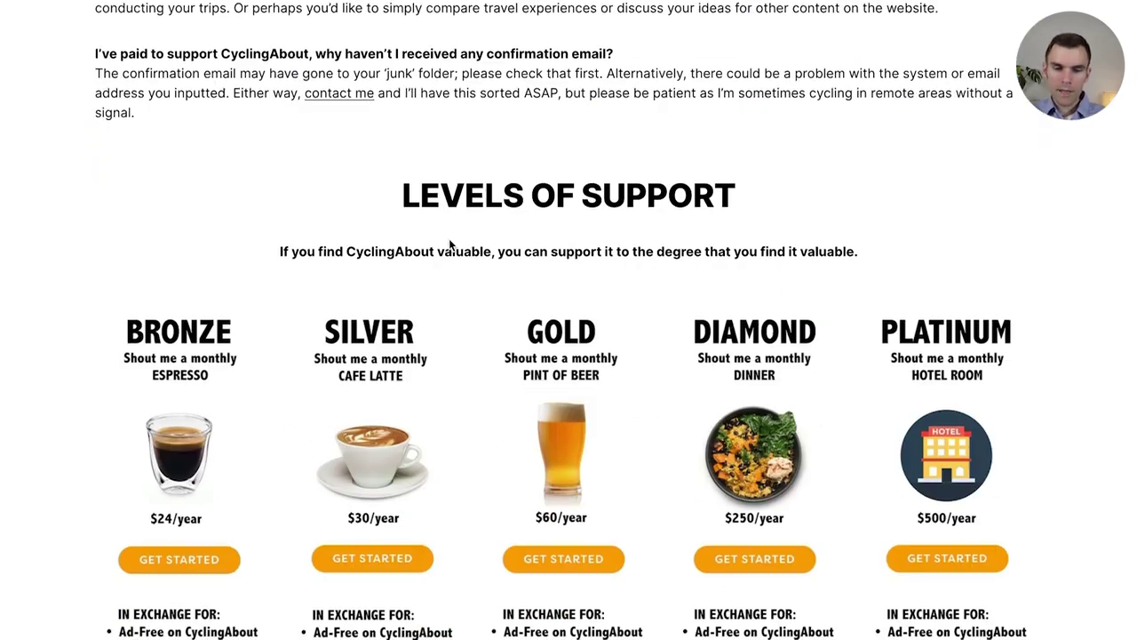
{"action": "scroll", "coordinate": [503, 291], "scroll_direction": "up", "scroll_amount": 4}
{"action": "scroll", "coordinate": [503, 291], "scroll_direction": "up", "scroll_amount": 20}
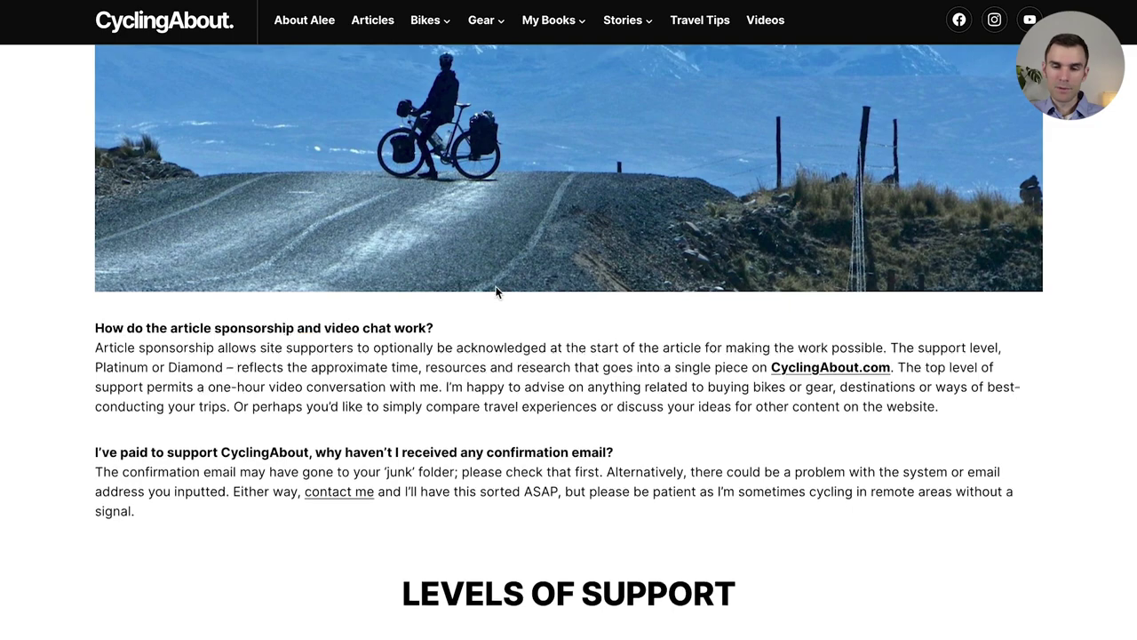
{"action": "scroll", "coordinate": [481, 299], "scroll_direction": "up", "scroll_amount": 3}
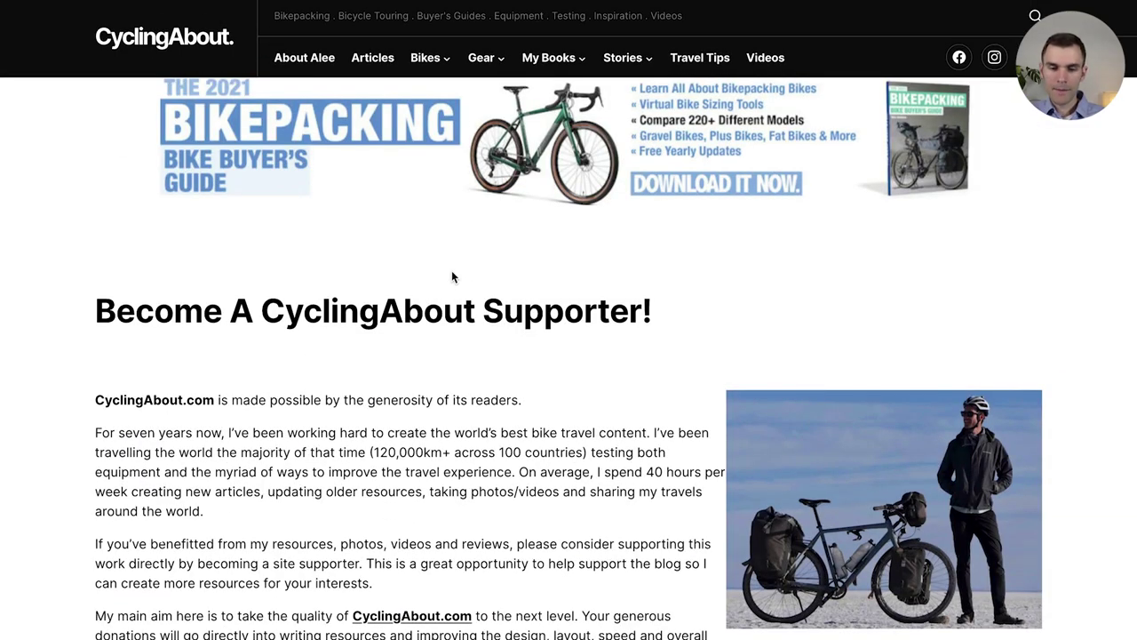
{"action": "scroll", "coordinate": [407, 267], "scroll_direction": "down", "scroll_amount": 2}
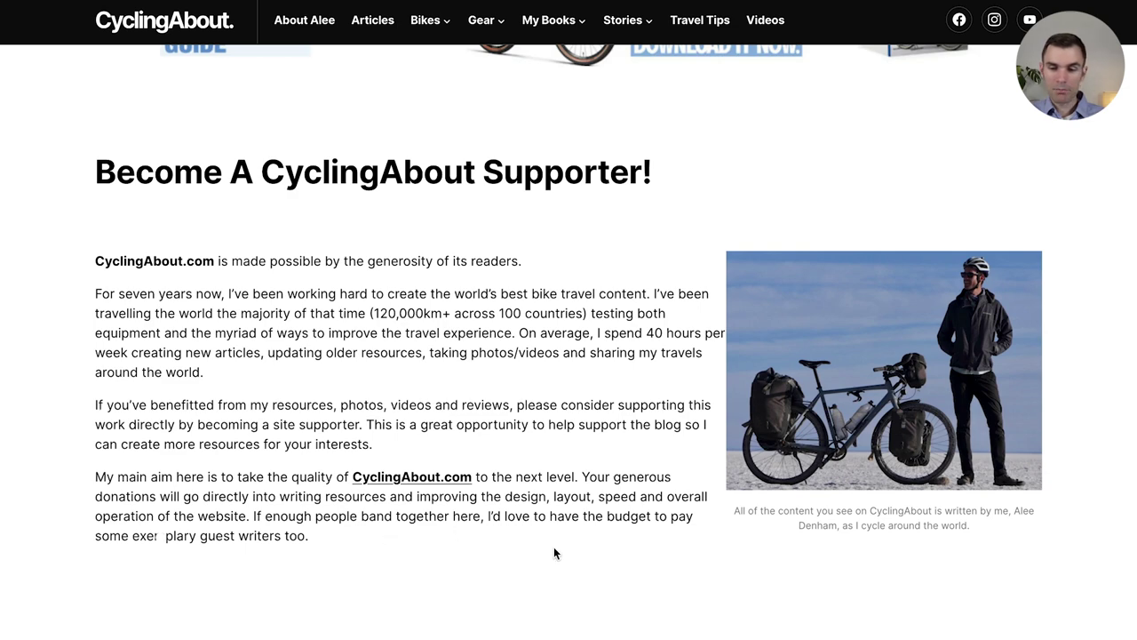
{"action": "scroll", "coordinate": [574, 480], "scroll_direction": "up", "scroll_amount": 2}
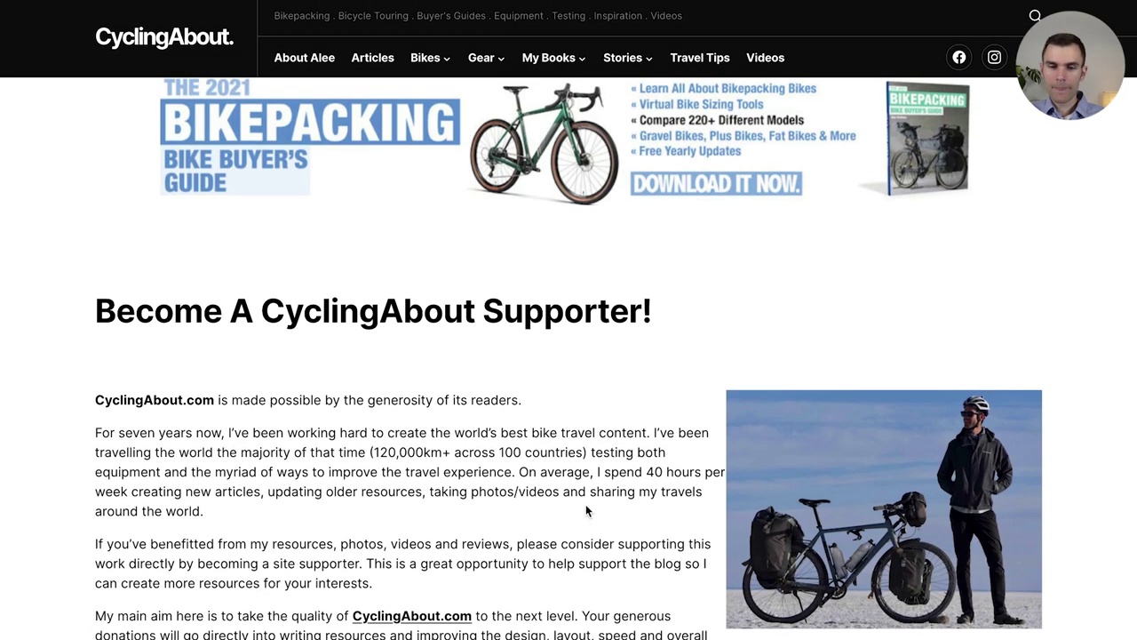
Switch to the KeySearch results for cyclingabout.com and sort the keywords by traffic, highest first.
{"action": "left_click", "coordinate": [209, 43]}
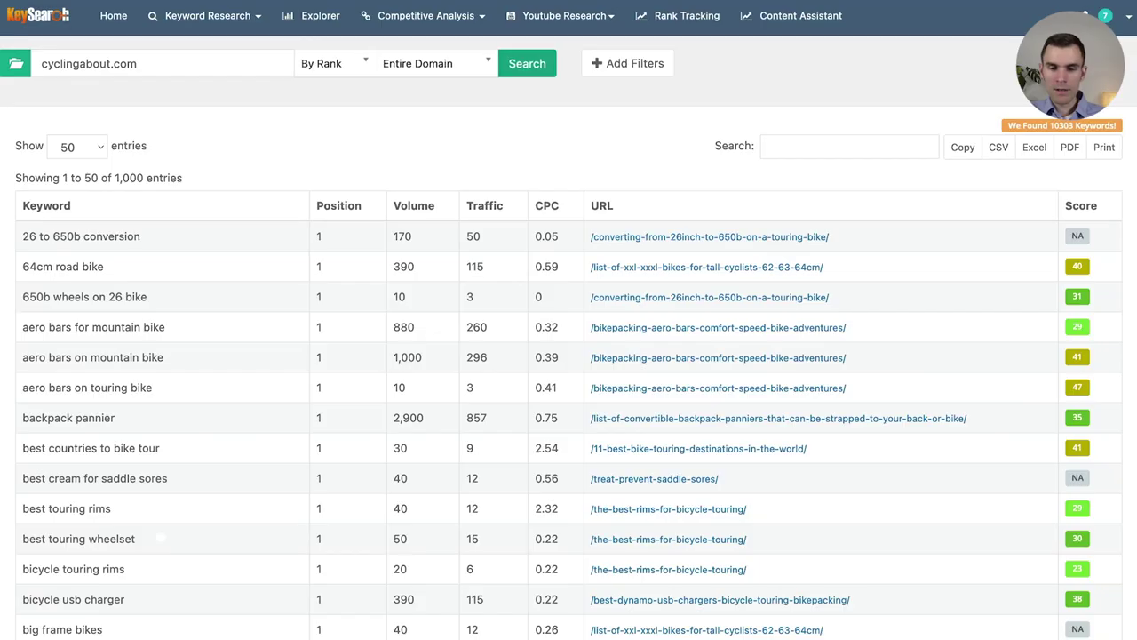
{"action": "left_click", "coordinate": [480, 208]}
{"action": "left_click", "coordinate": [478, 208]}
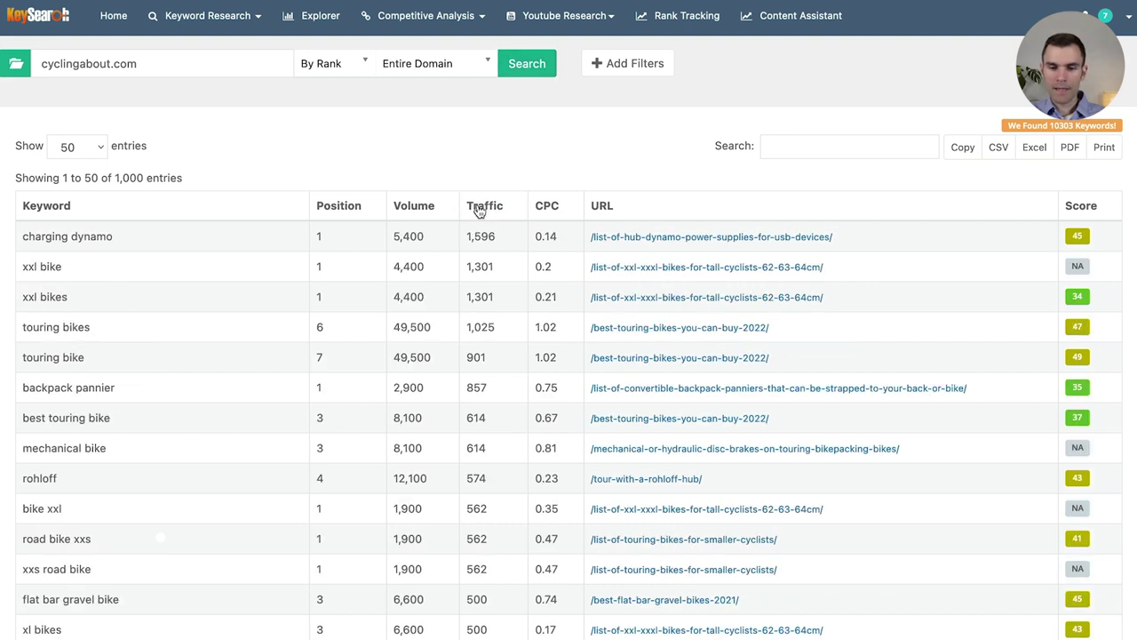
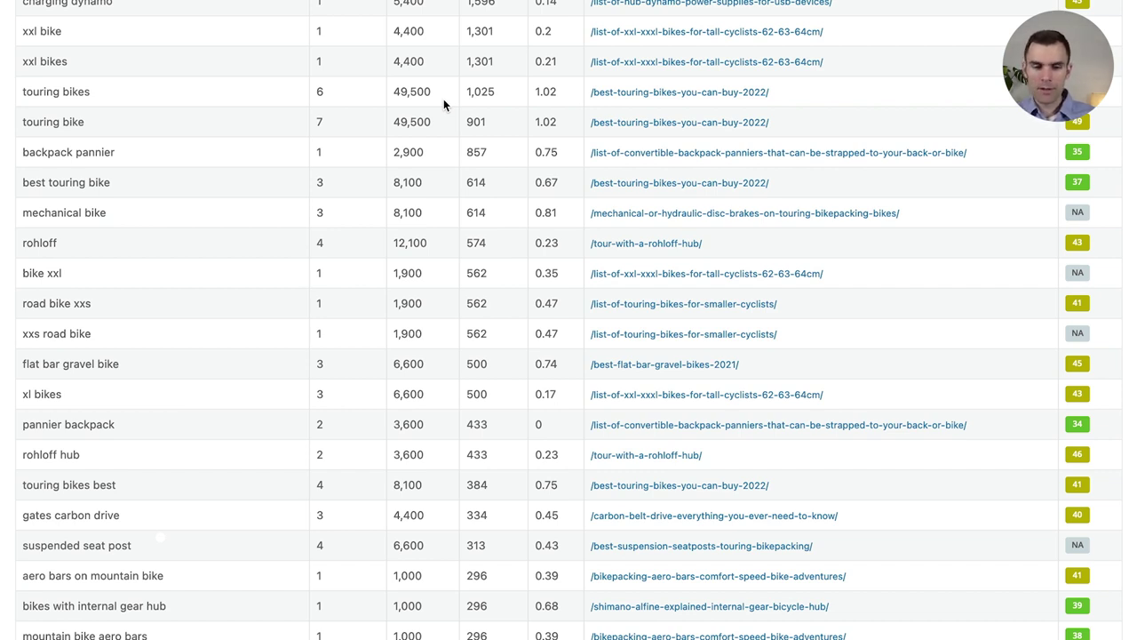
Examine the highest-traffic keywords for cyclingabout.com, comparing their positions, volumes, ranking pages and difficulty scores.
{"action": "scroll", "coordinate": [534, 367], "scroll_direction": "down", "scroll_amount": 1}
{"action": "scroll", "coordinate": [529, 368], "scroll_direction": "down", "scroll_amount": 5}
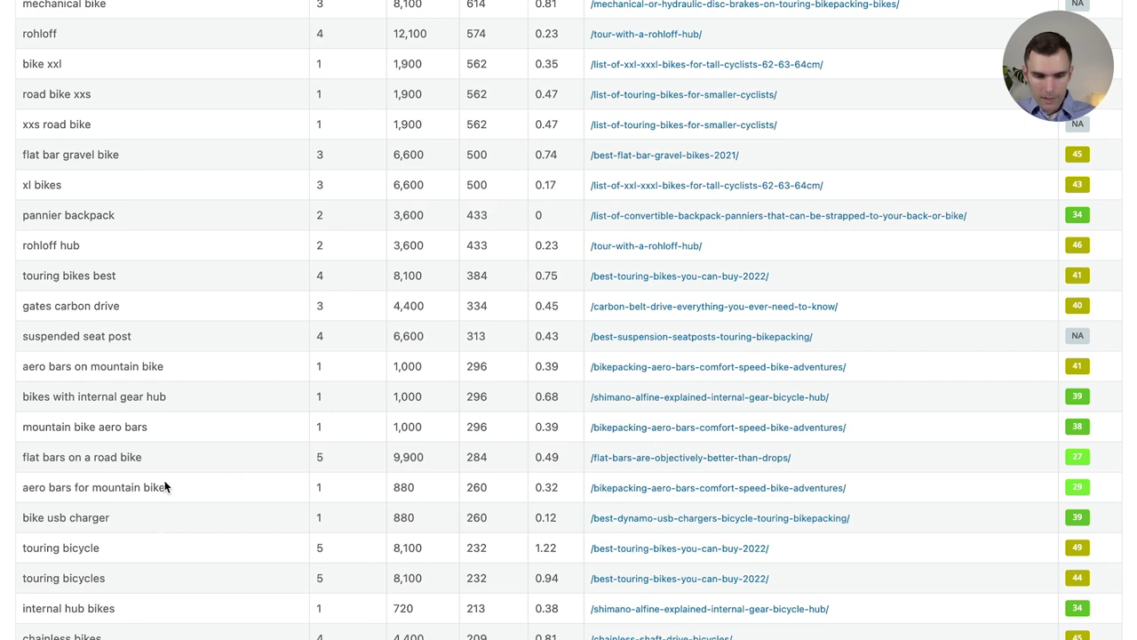
{"action": "scroll", "coordinate": [355, 467], "scroll_direction": "down", "scroll_amount": 4}
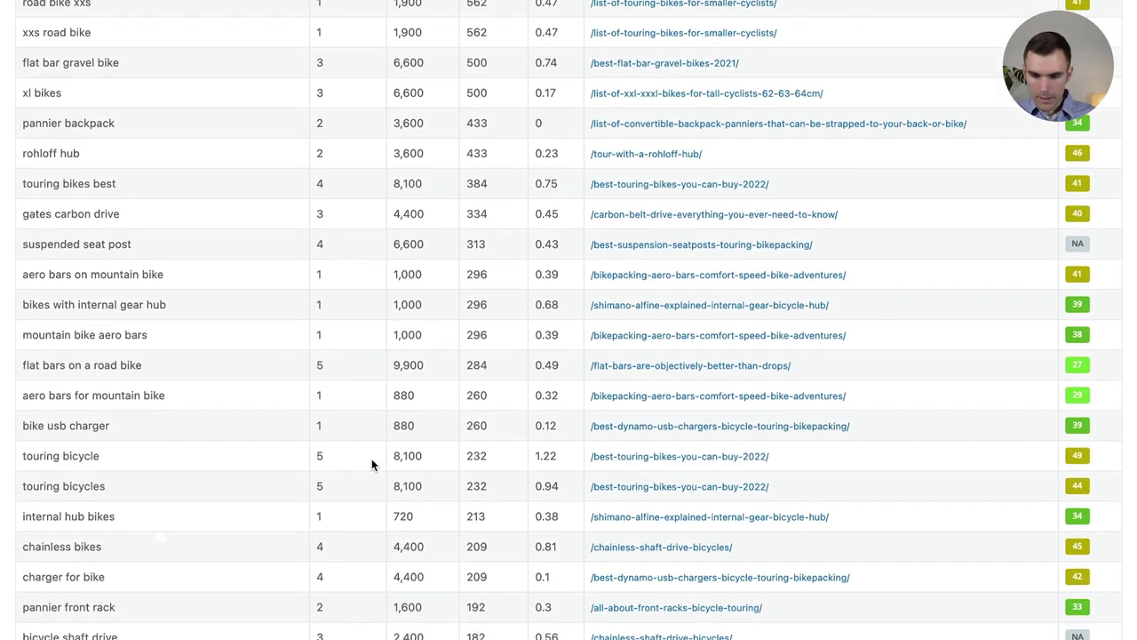
{"action": "scroll", "coordinate": [338, 435], "scroll_direction": "down", "scroll_amount": 3}
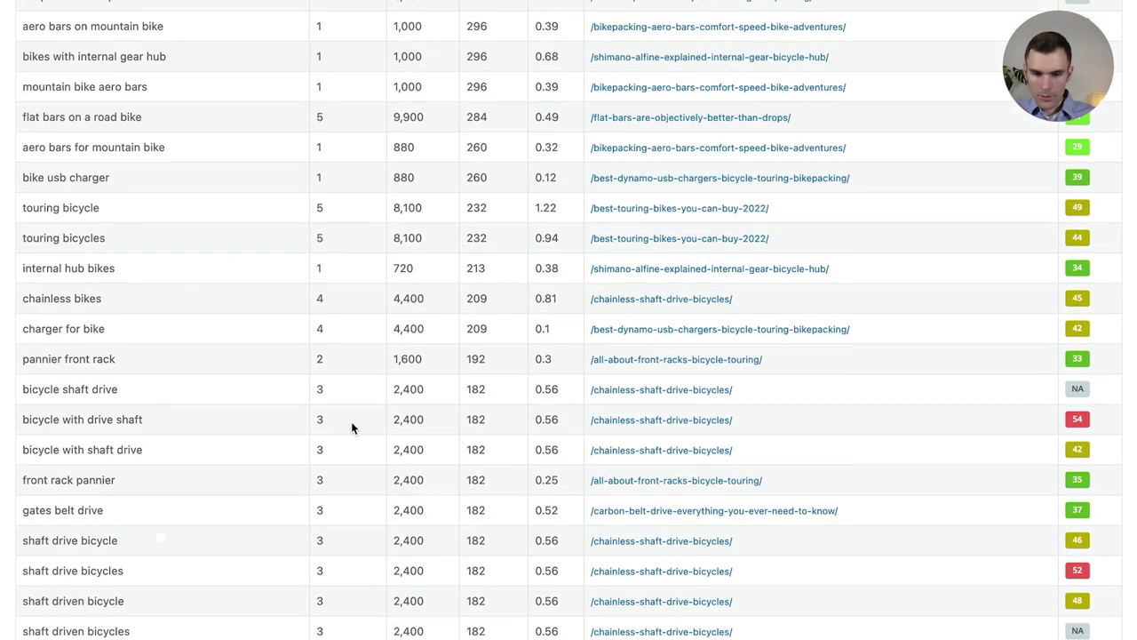
{"action": "scroll", "coordinate": [1050, 404], "scroll_direction": "down", "scroll_amount": 1}
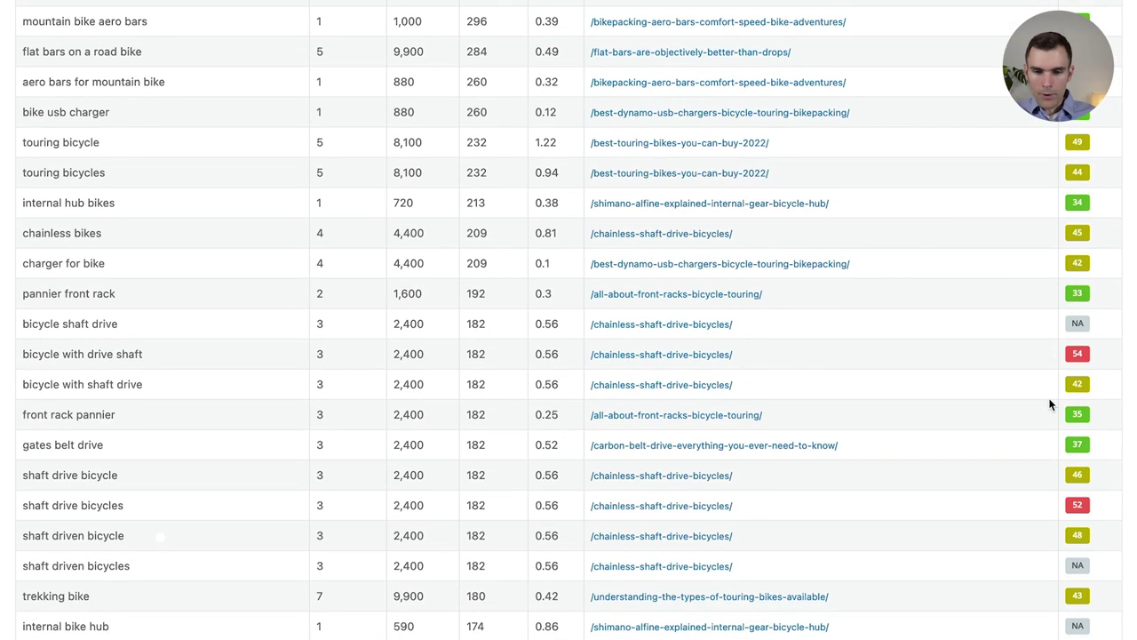
{"action": "scroll", "coordinate": [1070, 413], "scroll_direction": "down", "scroll_amount": 5}
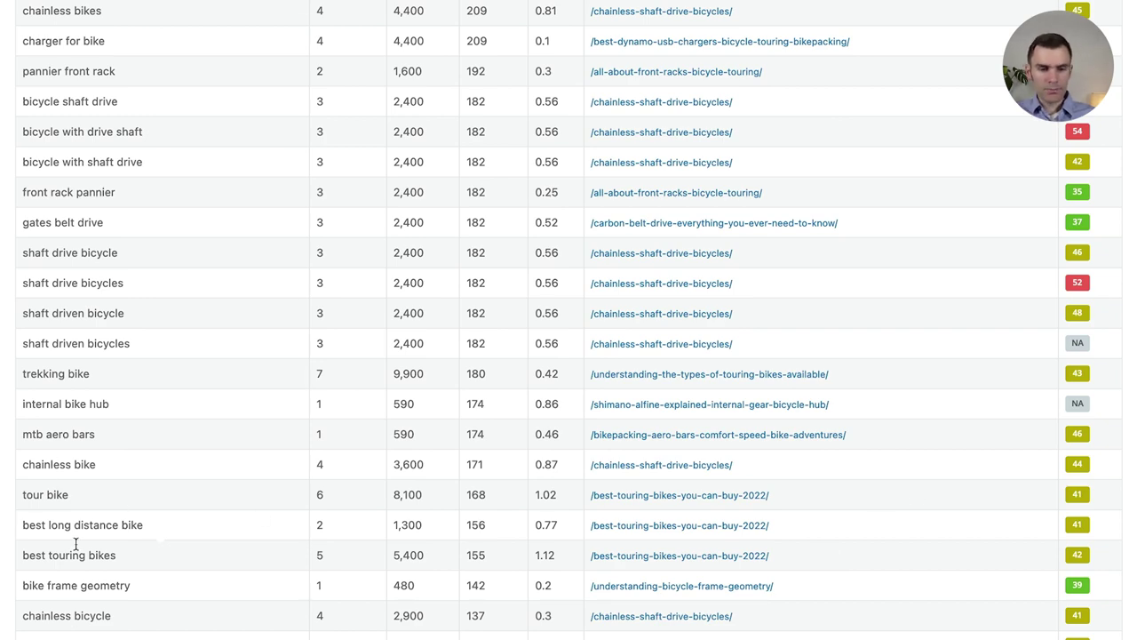
{"action": "scroll", "coordinate": [766, 632], "scroll_direction": "down", "scroll_amount": 1}
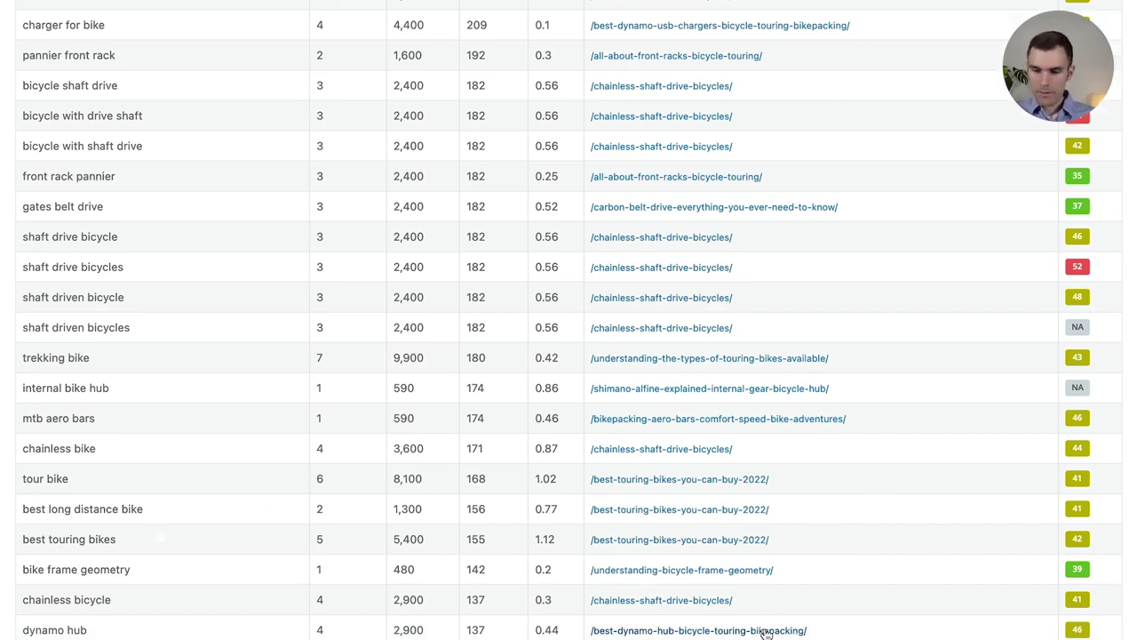
{"action": "scroll", "coordinate": [844, 629], "scroll_direction": "down", "scroll_amount": 2}
Show 100 keyword entries per page in the cyclingabout.com results.
{"action": "scroll", "coordinate": [214, 264], "scroll_direction": "up", "scroll_amount": 15}
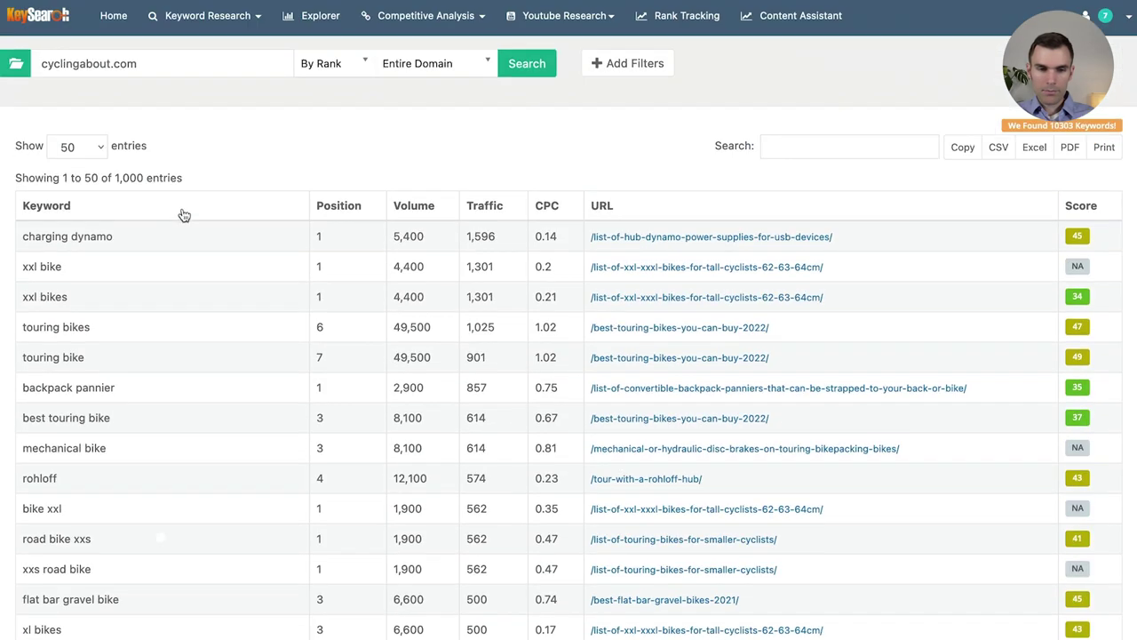
{"action": "left_click", "coordinate": [81, 144]}
{"action": "left_click", "coordinate": [85, 163]}
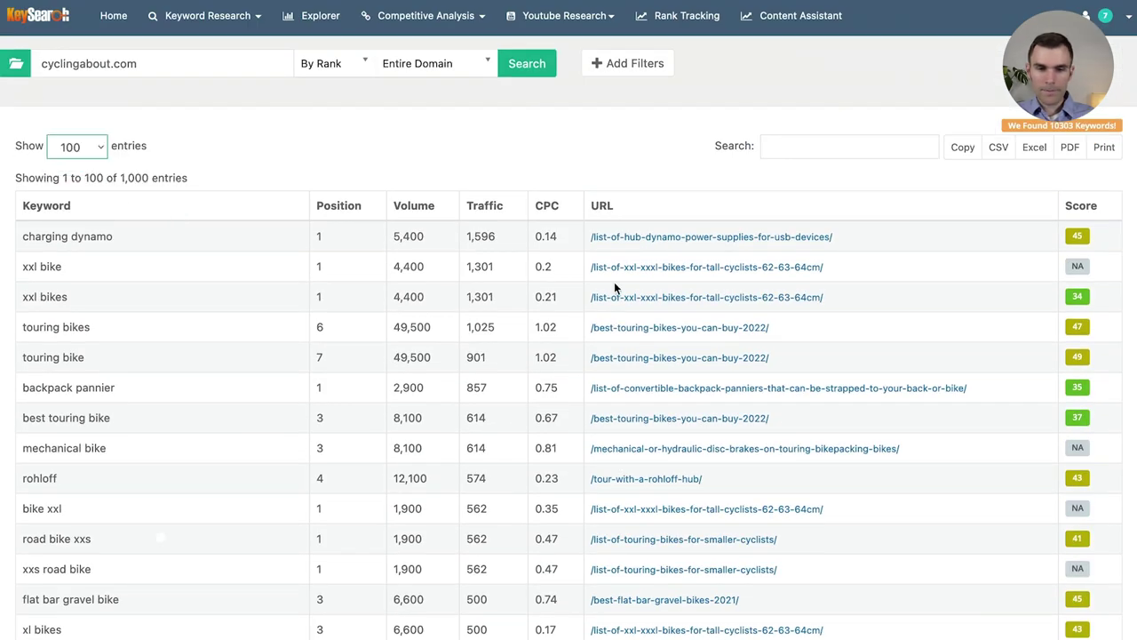
{"action": "left_click", "coordinate": [488, 169]}
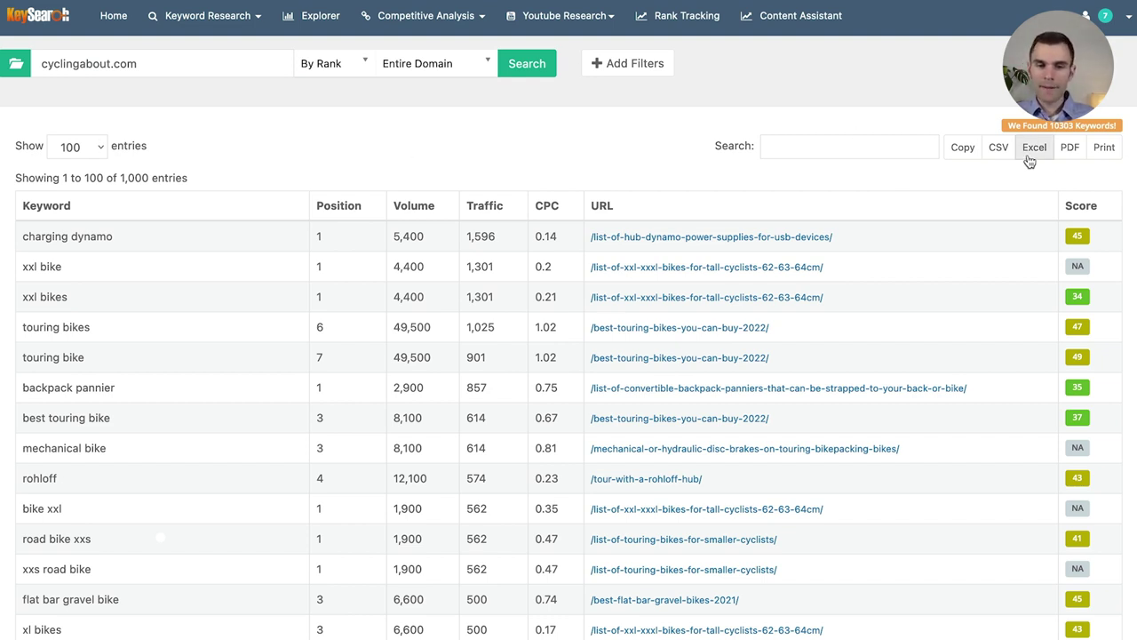
Look through the first 100 keywords down to the end of the list, checking brand and bike-model terms and their volumes.
{"action": "scroll", "coordinate": [320, 229], "scroll_direction": "down", "scroll_amount": 20}
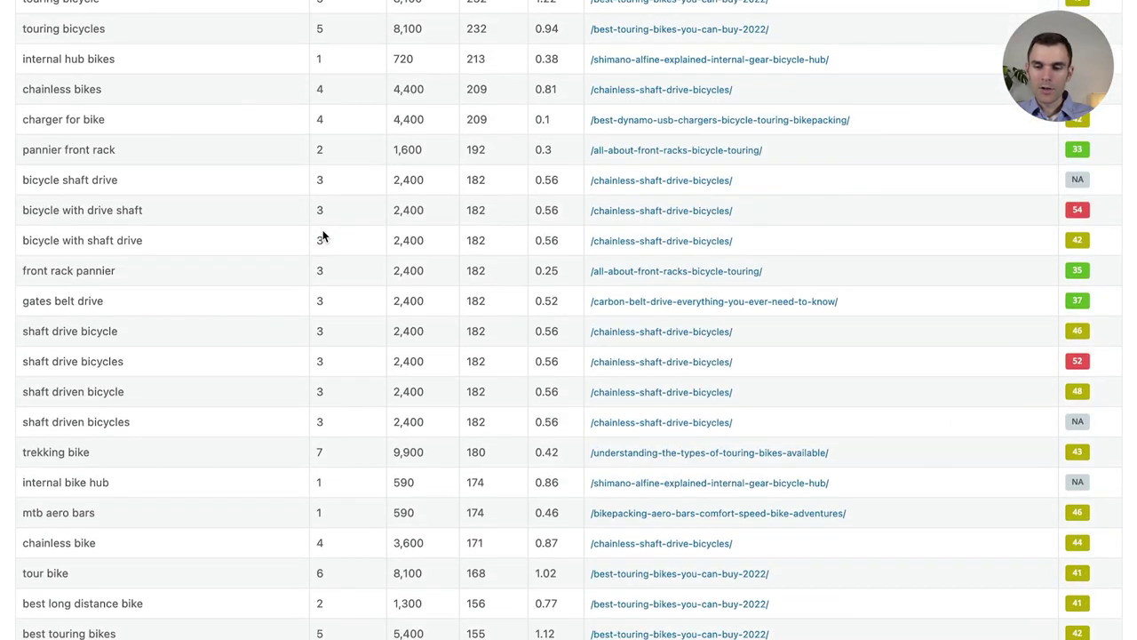
{"action": "scroll", "coordinate": [322, 229], "scroll_direction": "down", "scroll_amount": 10}
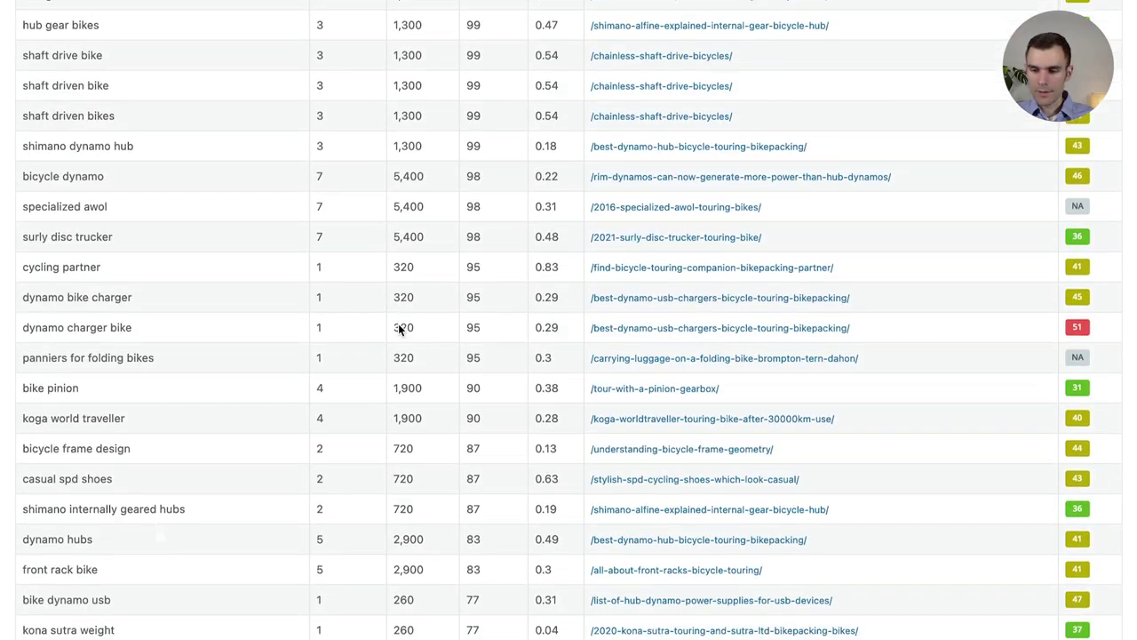
{"action": "left_click_drag", "start_coordinate": [144, 418], "coordinate": [16, 415]}
{"action": "left_click", "coordinate": [16, 415]}
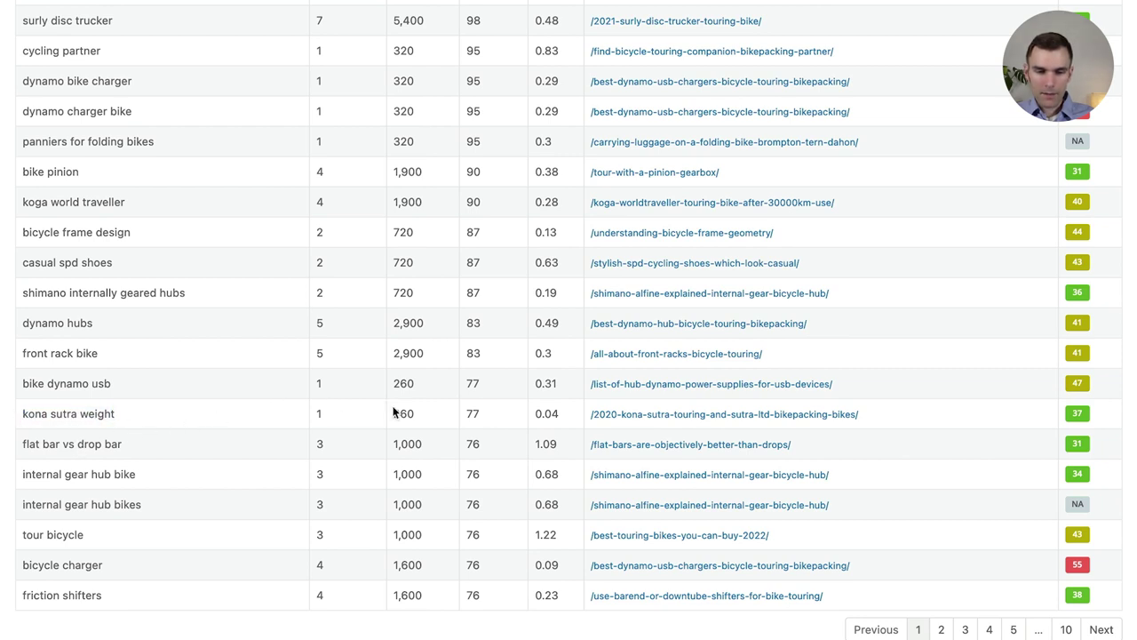
{"action": "left_click_drag", "start_coordinate": [398, 414], "coordinate": [436, 451]}
{"action": "left_click", "coordinate": [423, 429]}
{"action": "left_click", "coordinate": [437, 451]}
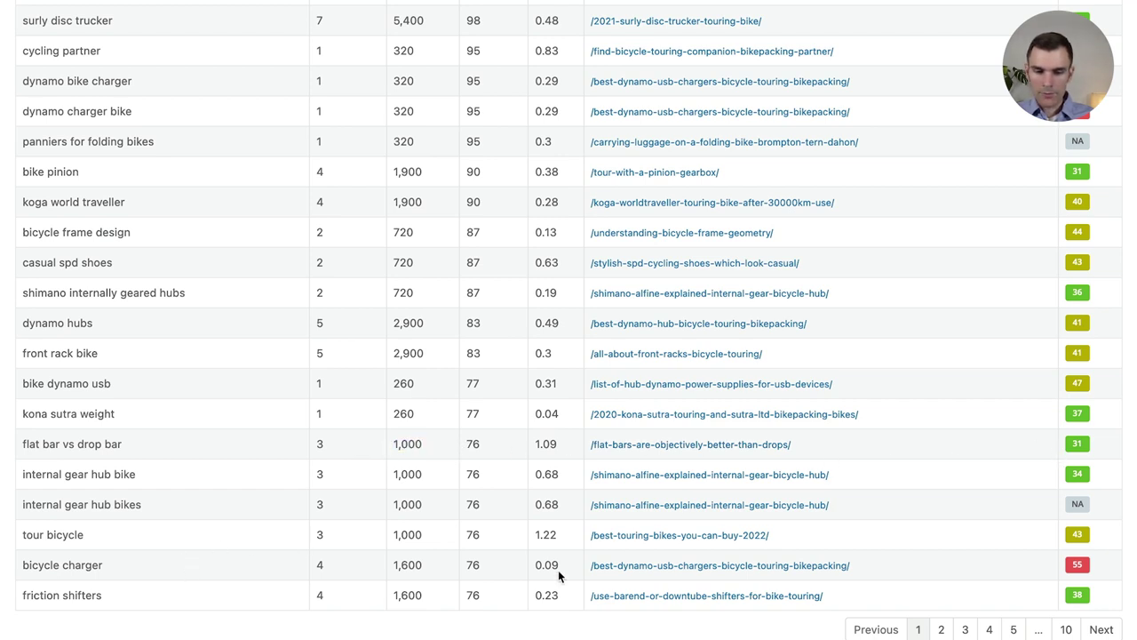
Open the second page of keyword results and examine its lower-traffic terms for volume, ranking page and difficulty score.
{"action": "left_click", "coordinate": [941, 629]}
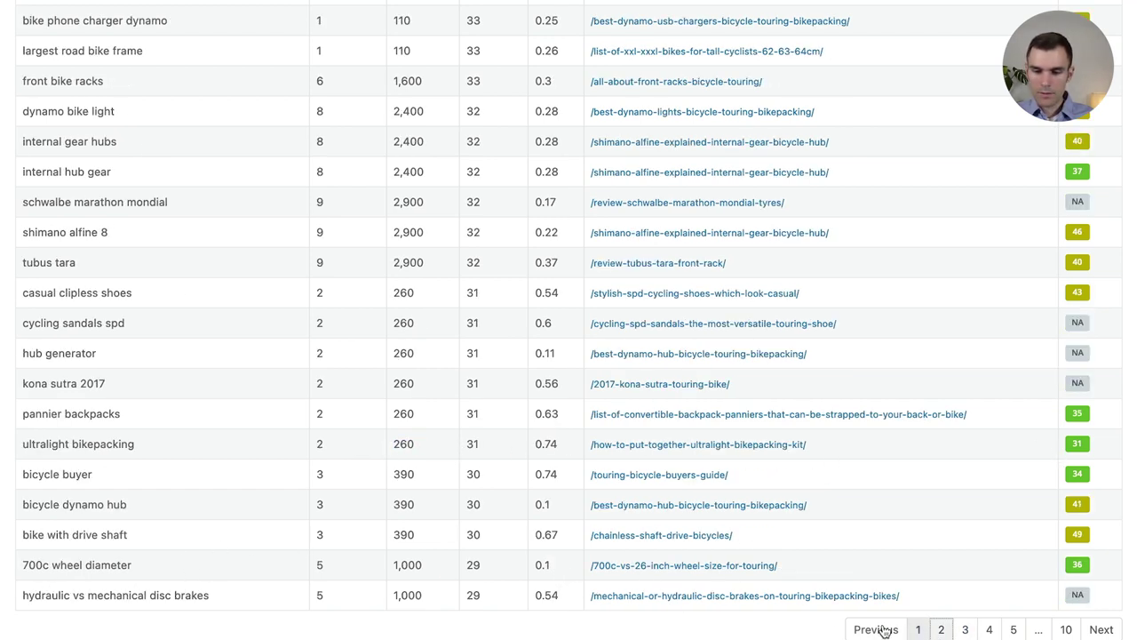
{"action": "scroll", "coordinate": [355, 384], "scroll_direction": "up", "scroll_amount": 15}
{"action": "scroll", "coordinate": [419, 374], "scroll_direction": "down", "scroll_amount": 9}
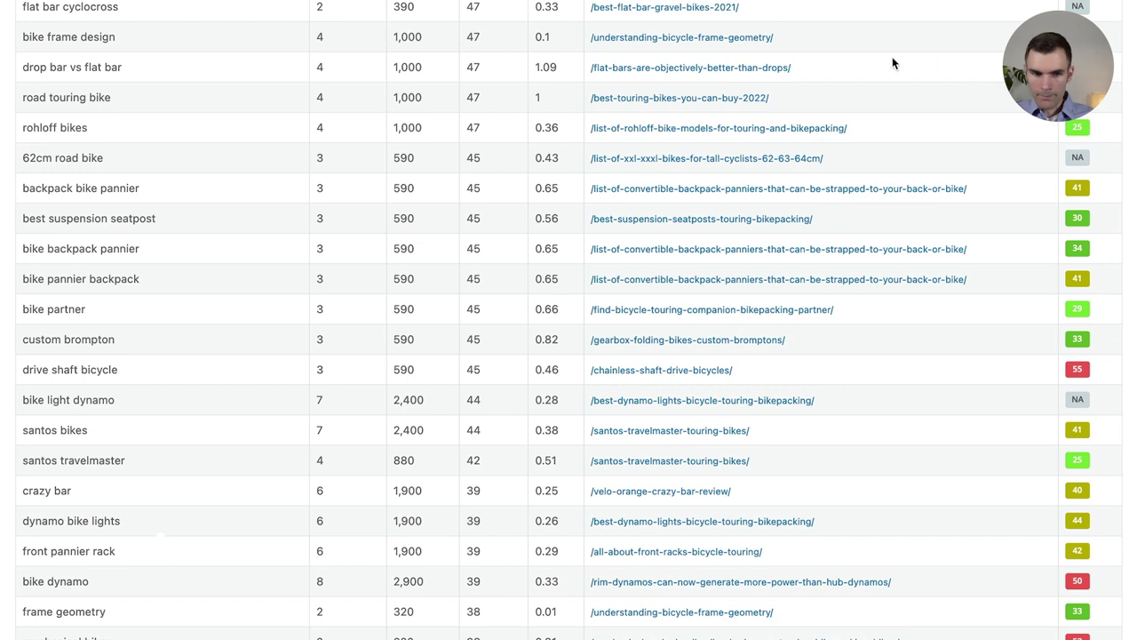
{"action": "scroll", "coordinate": [954, 534], "scroll_direction": "down", "scroll_amount": 1}
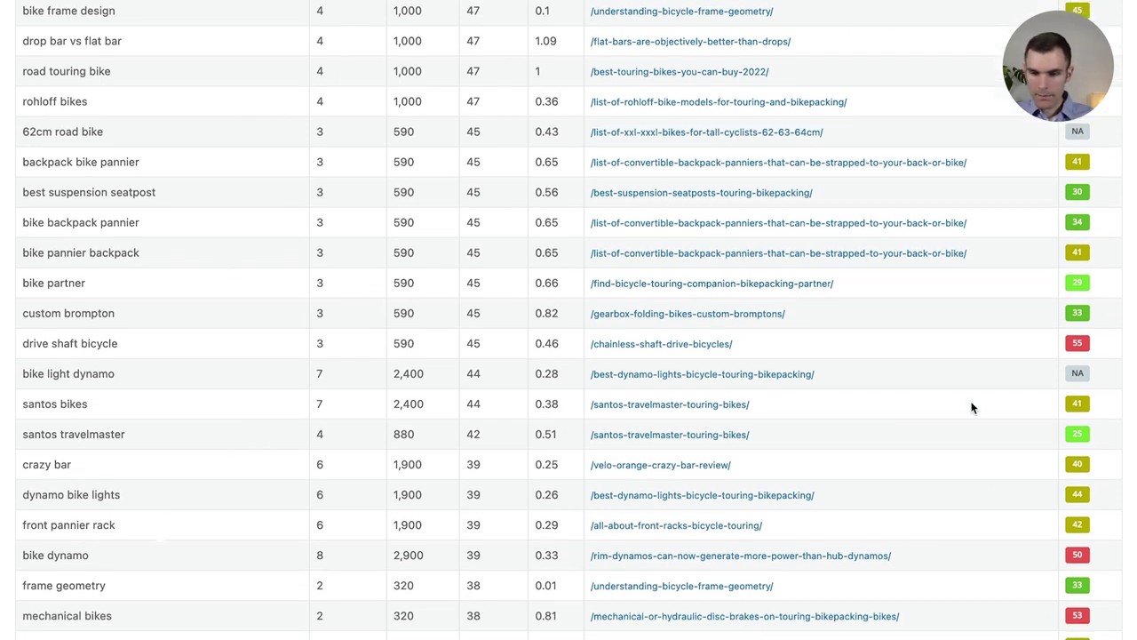
{"action": "scroll", "coordinate": [1038, 408], "scroll_direction": "down", "scroll_amount": 5}
{"action": "scroll", "coordinate": [1040, 533], "scroll_direction": "down", "scroll_amount": 2}
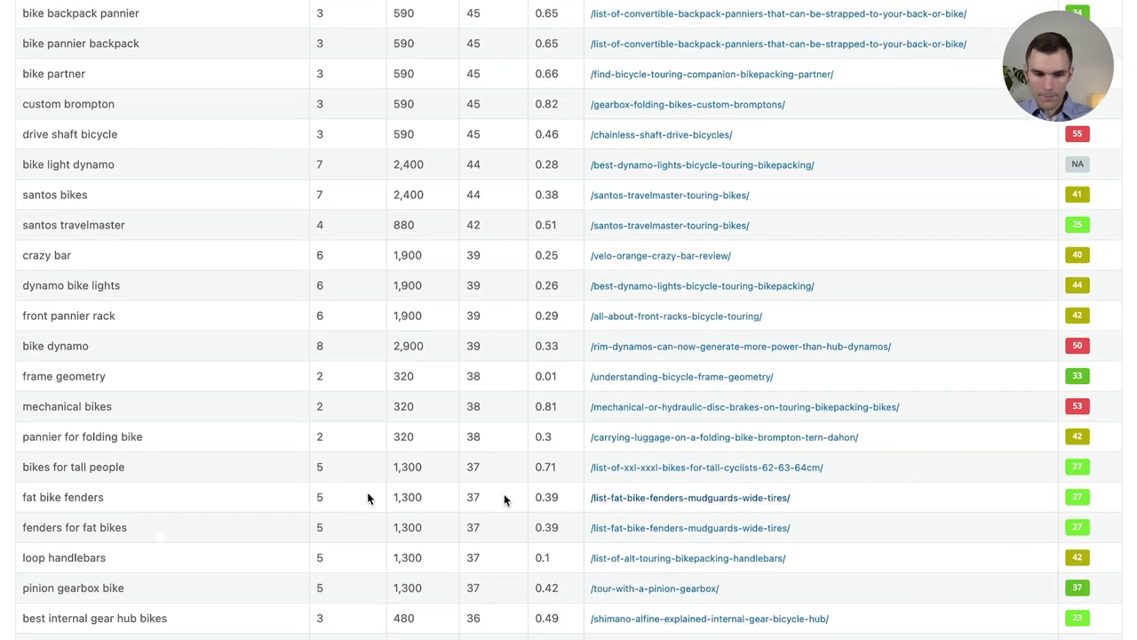
{"action": "scroll", "coordinate": [76, 518], "scroll_direction": "down", "scroll_amount": 3}
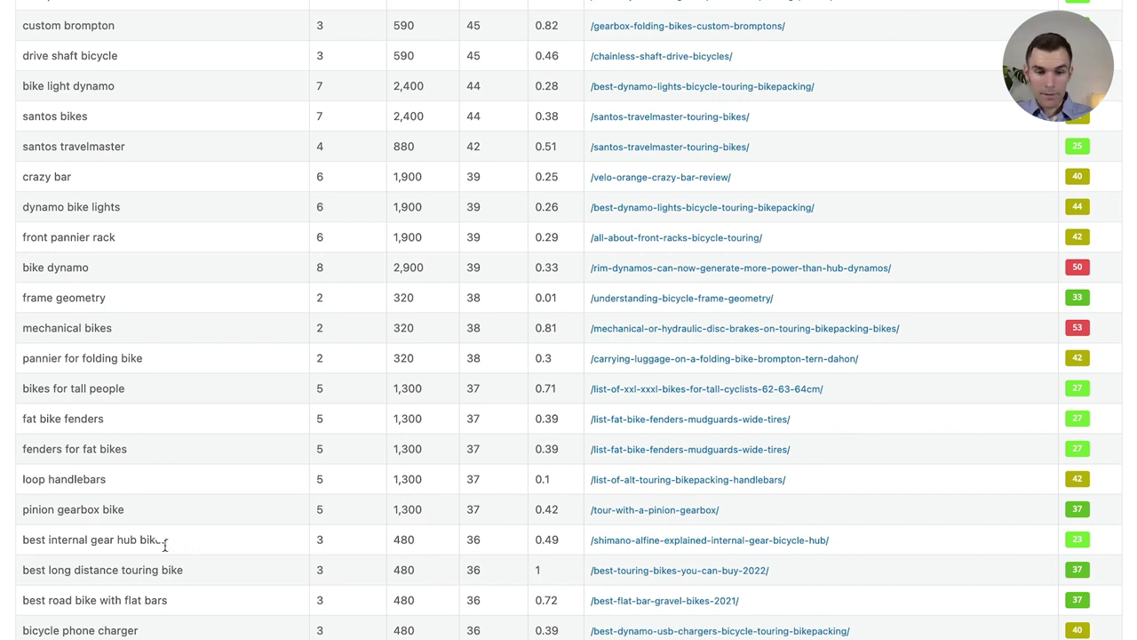
{"action": "left_click_drag", "start_coordinate": [403, 447], "coordinate": [413, 402]}
{"action": "left_click", "coordinate": [414, 398]}
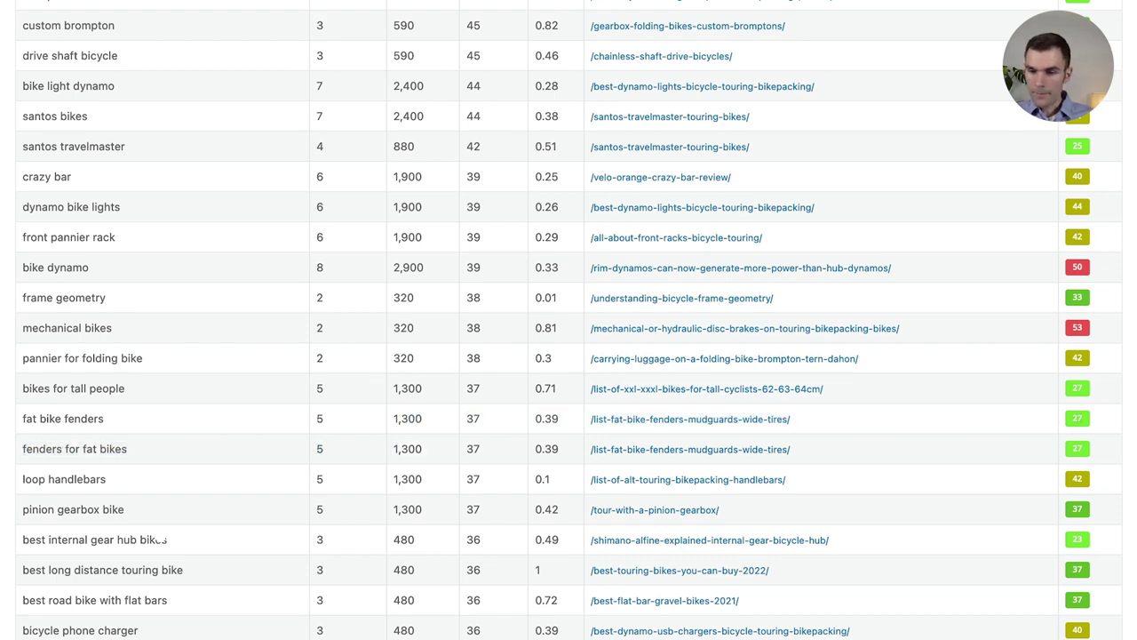
Read the remaining keywords on the second results page and open the third page at its first entries.
{"action": "scroll", "coordinate": [1084, 391], "scroll_direction": "down", "scroll_amount": 6}
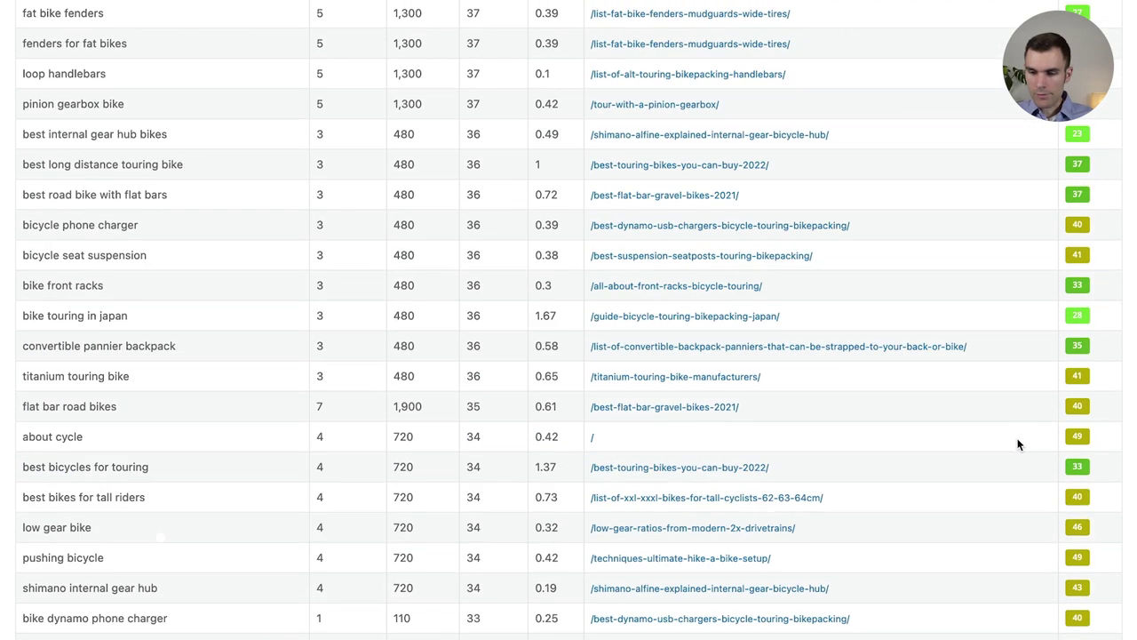
{"action": "scroll", "coordinate": [1048, 337], "scroll_direction": "down", "scroll_amount": 5}
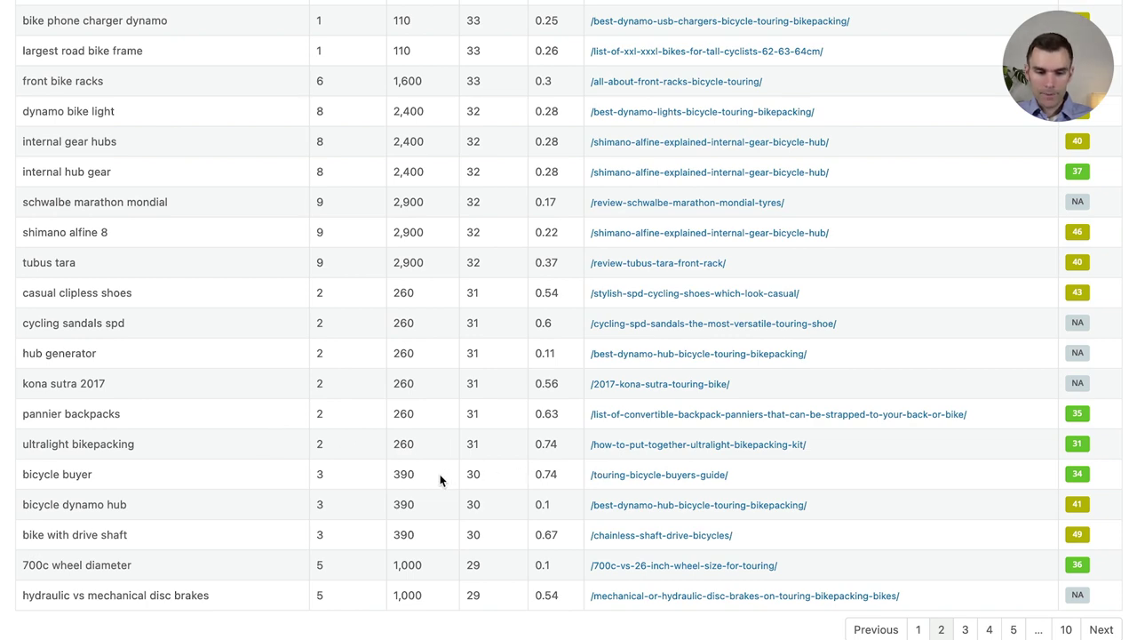
{"action": "left_click", "coordinate": [966, 629]}
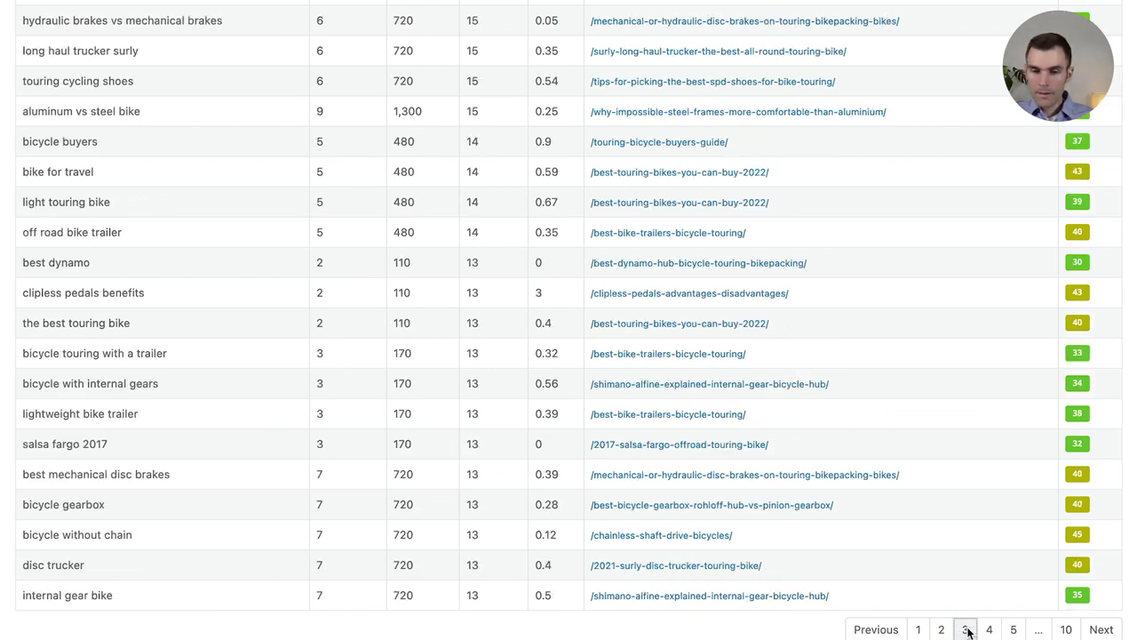
{"action": "scroll", "coordinate": [489, 525], "scroll_direction": "up", "scroll_amount": 10}
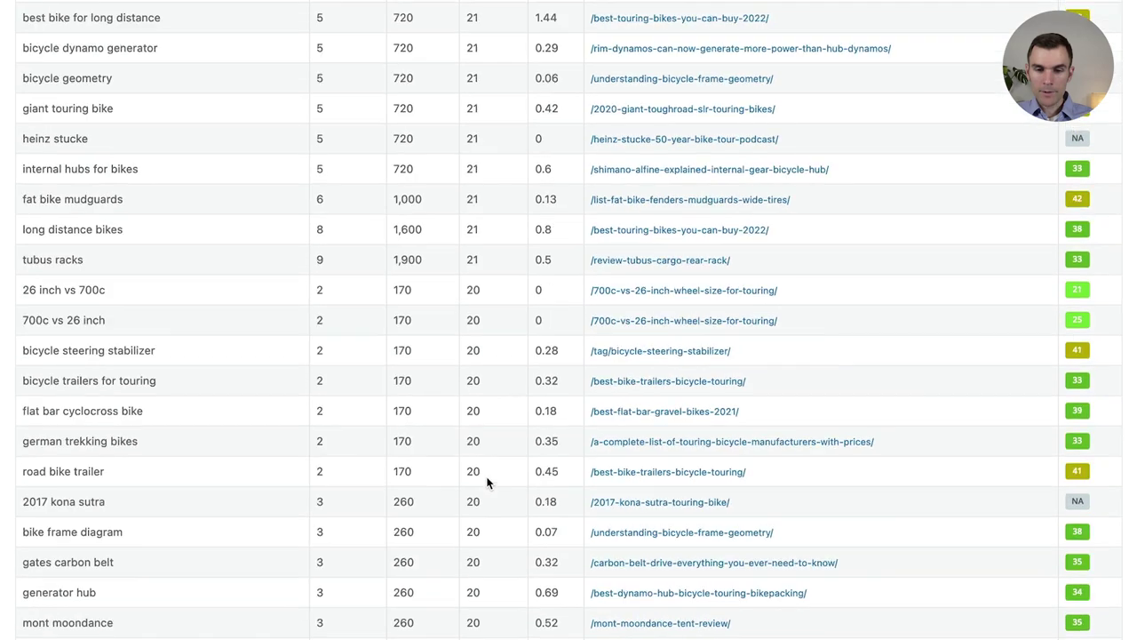
{"action": "scroll", "coordinate": [487, 481], "scroll_direction": "up", "scroll_amount": 10}
{"action": "scroll", "coordinate": [506, 455], "scroll_direction": "up", "scroll_amount": 5}
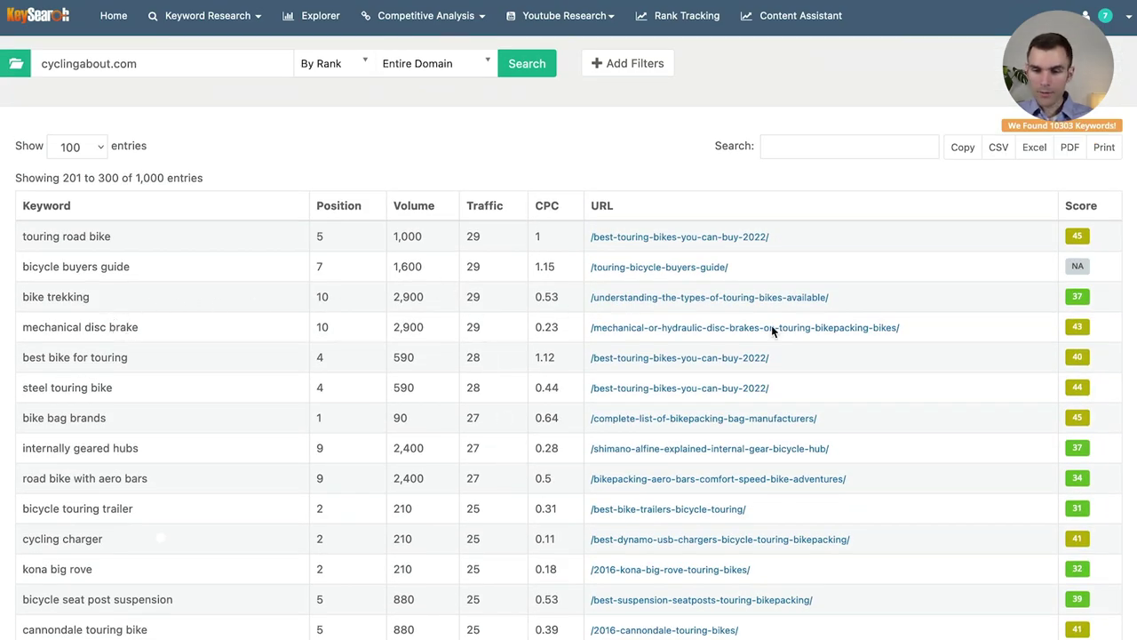
Examine the third page of cyclingabout.com keywords, comparing positions, volumes, ranking pages and difficulty scores down to its last entries.
{"action": "scroll", "coordinate": [1080, 333], "scroll_direction": "down", "scroll_amount": 5}
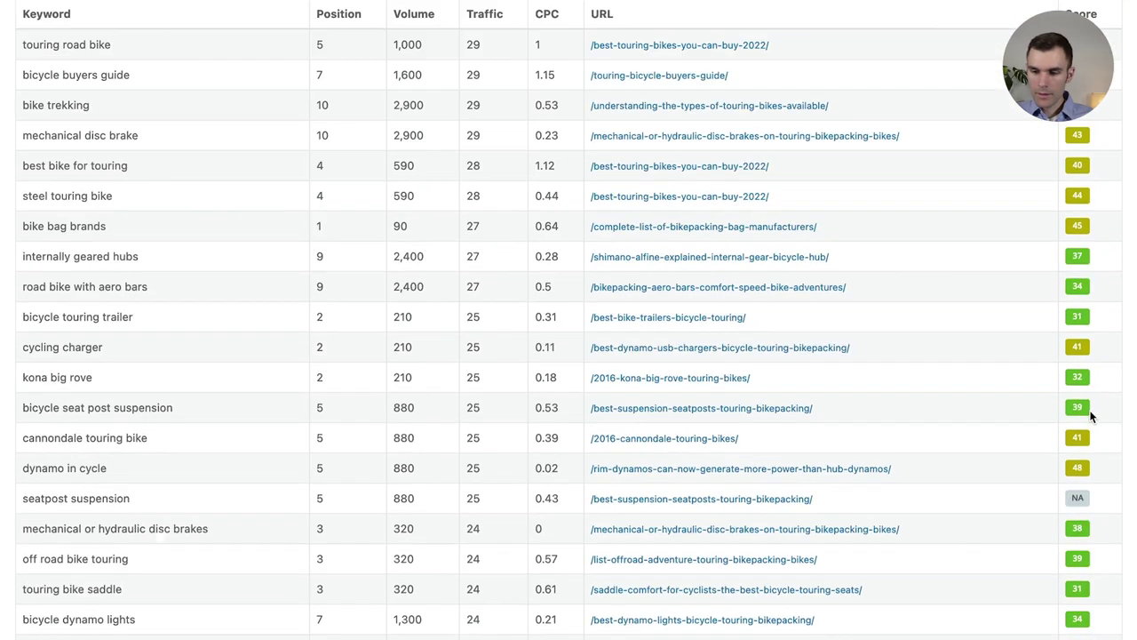
{"action": "scroll", "coordinate": [1071, 451], "scroll_direction": "down", "scroll_amount": 3}
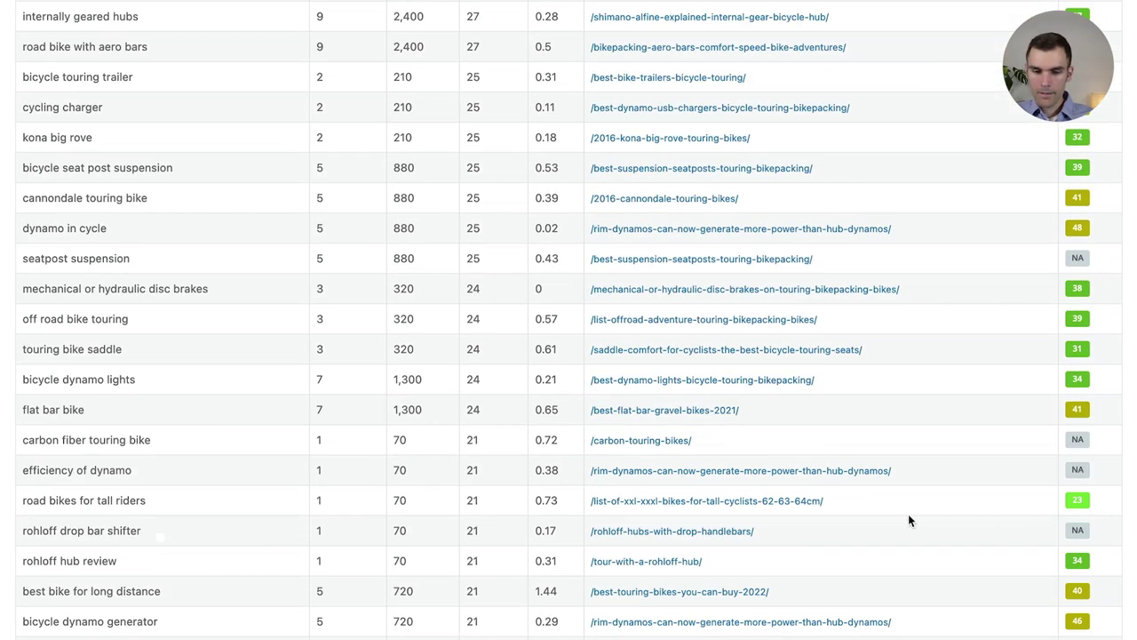
{"action": "scroll", "coordinate": [900, 473], "scroll_direction": "down", "scroll_amount": 5}
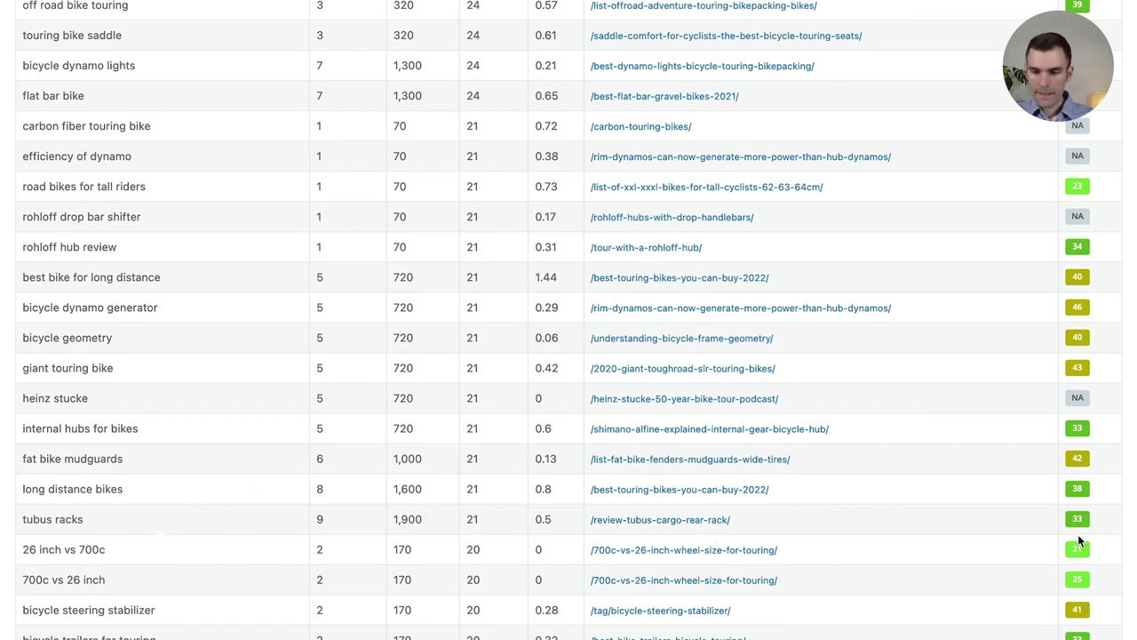
{"action": "scroll", "coordinate": [390, 493], "scroll_direction": "down", "scroll_amount": 10}
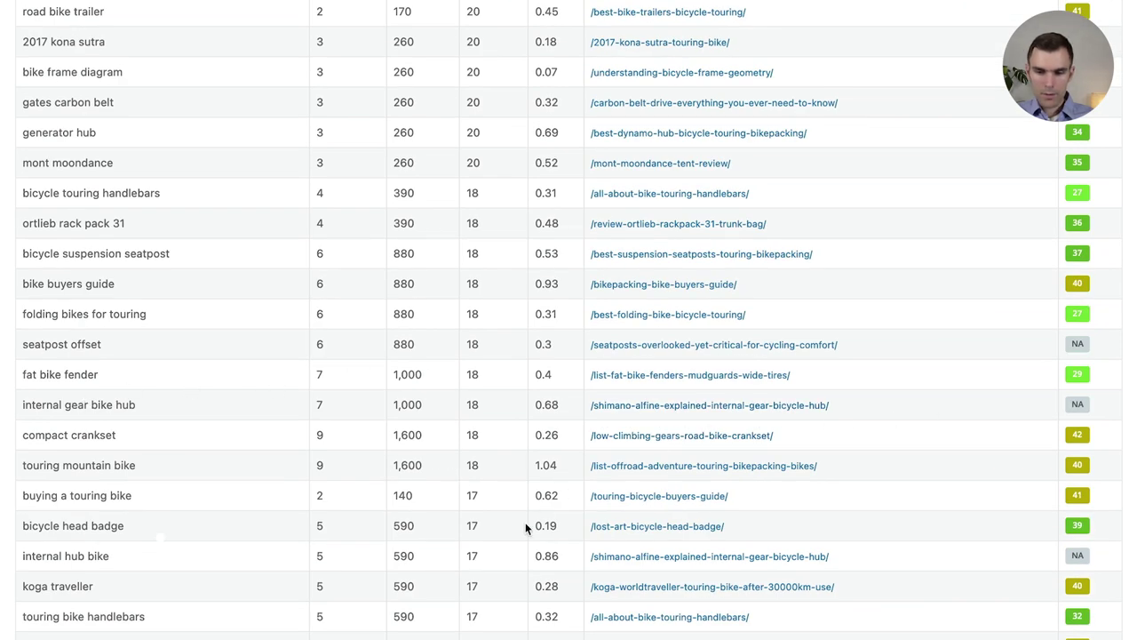
{"action": "scroll", "coordinate": [527, 527], "scroll_direction": "down", "scroll_amount": 4}
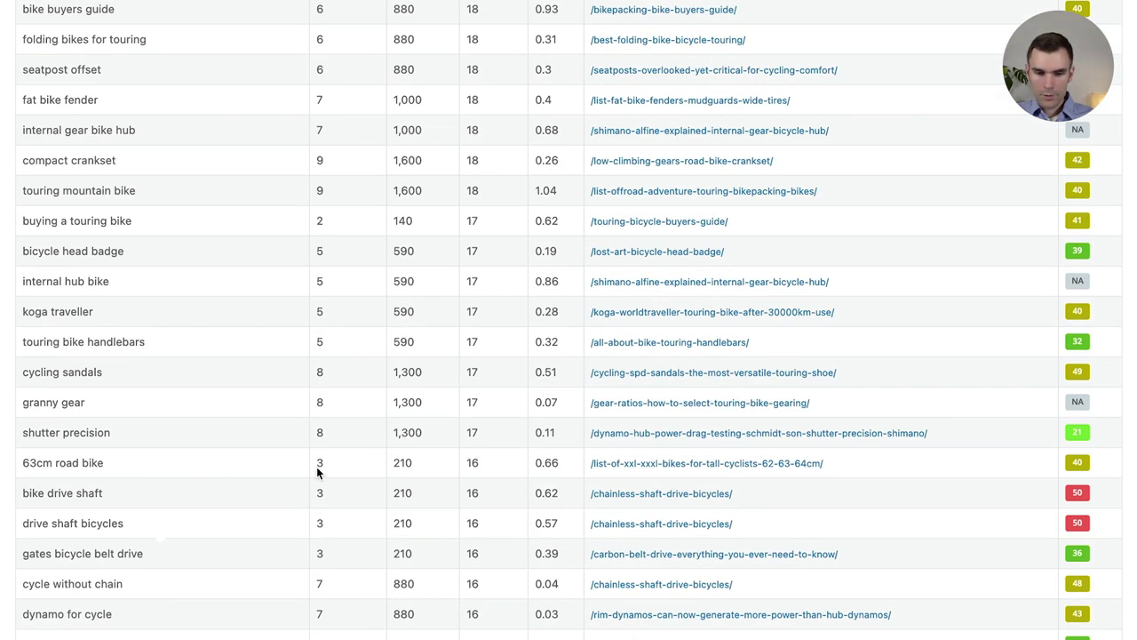
{"action": "scroll", "coordinate": [525, 468], "scroll_direction": "down", "scroll_amount": 7}
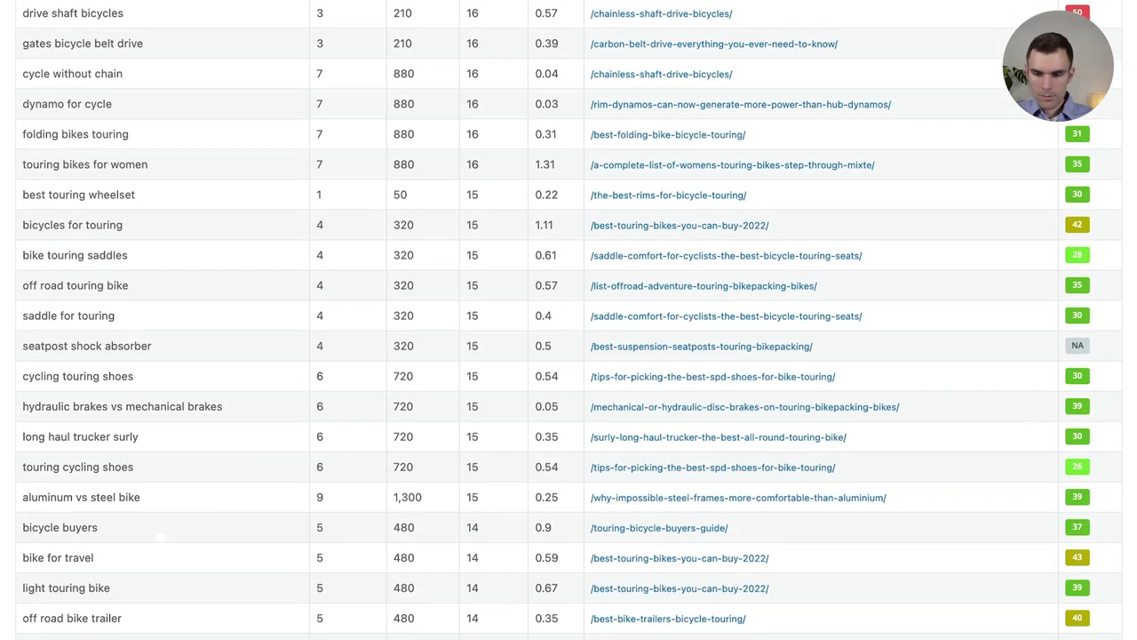
{"action": "scroll", "coordinate": [457, 448], "scroll_direction": "down", "scroll_amount": 2}
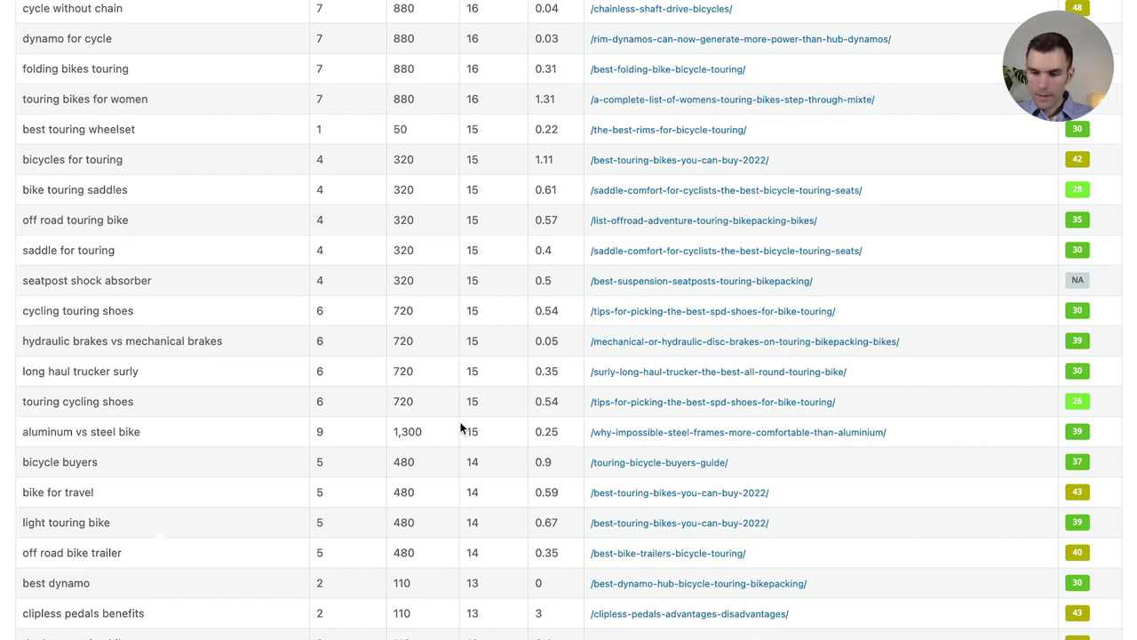
{"action": "scroll", "coordinate": [454, 453], "scroll_direction": "down", "scroll_amount": 4}
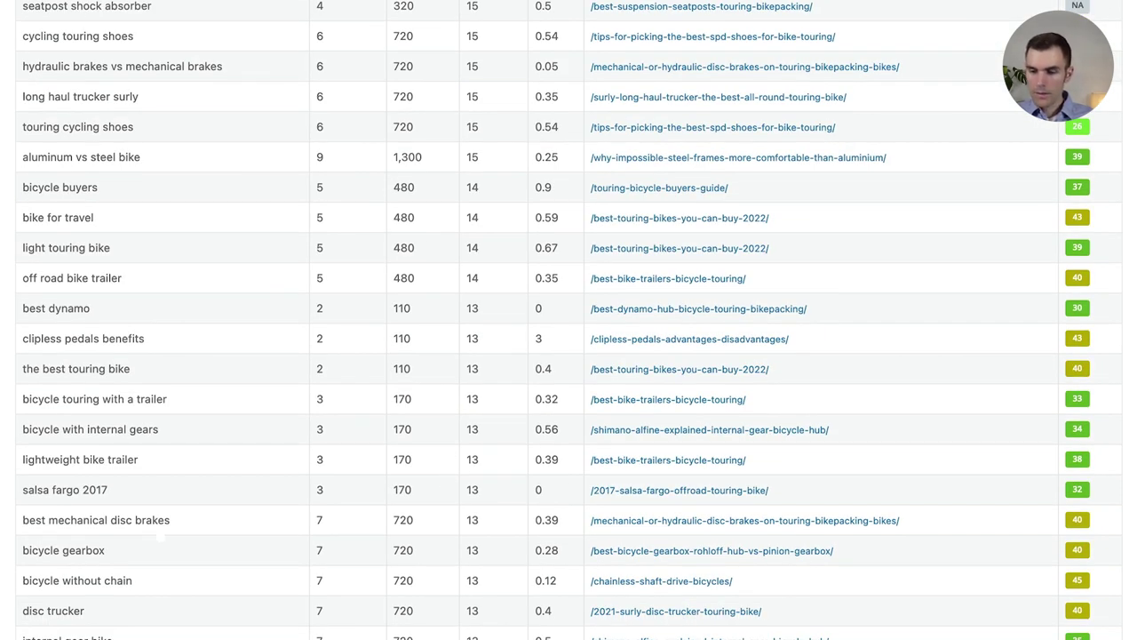
Open the fourth page of keyword results and skim its terms for volume, ranking page and difficulty score.
{"action": "scroll", "coordinate": [569, 355], "scroll_direction": "down", "scroll_amount": 10}
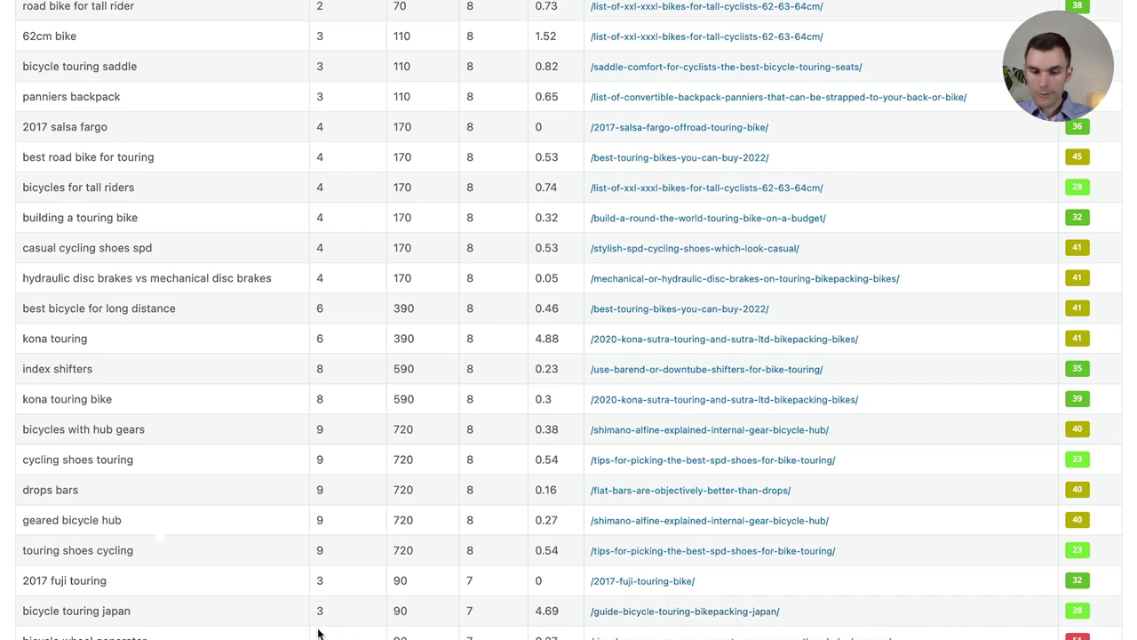
{"action": "scroll", "coordinate": [418, 533], "scroll_direction": "up", "scroll_amount": 3}
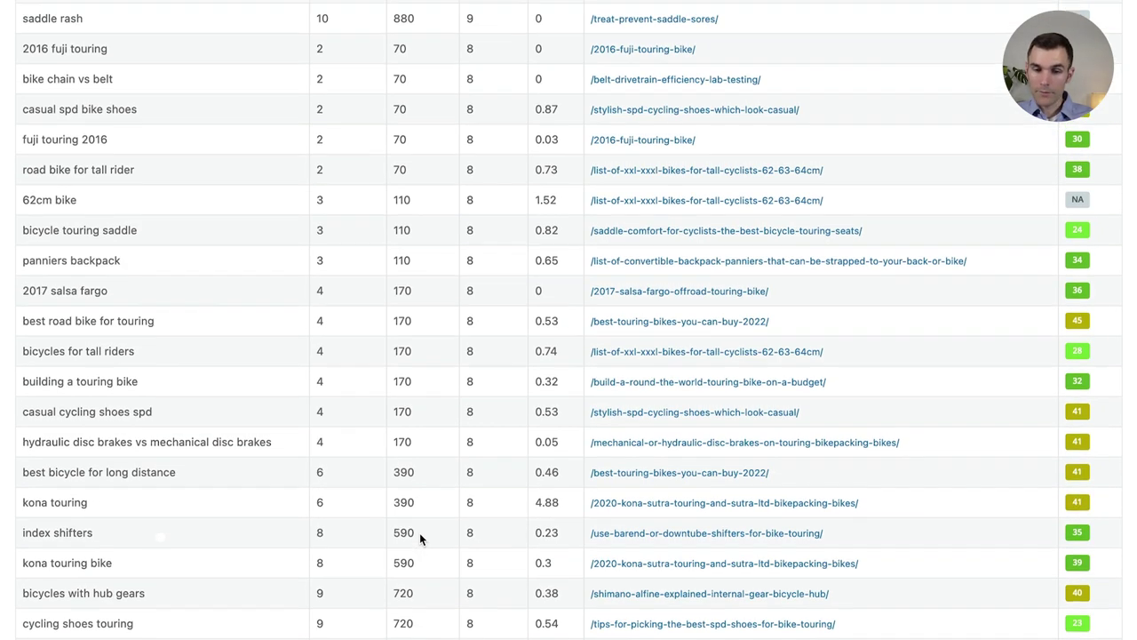
{"action": "scroll", "coordinate": [419, 533], "scroll_direction": "up", "scroll_amount": 10}
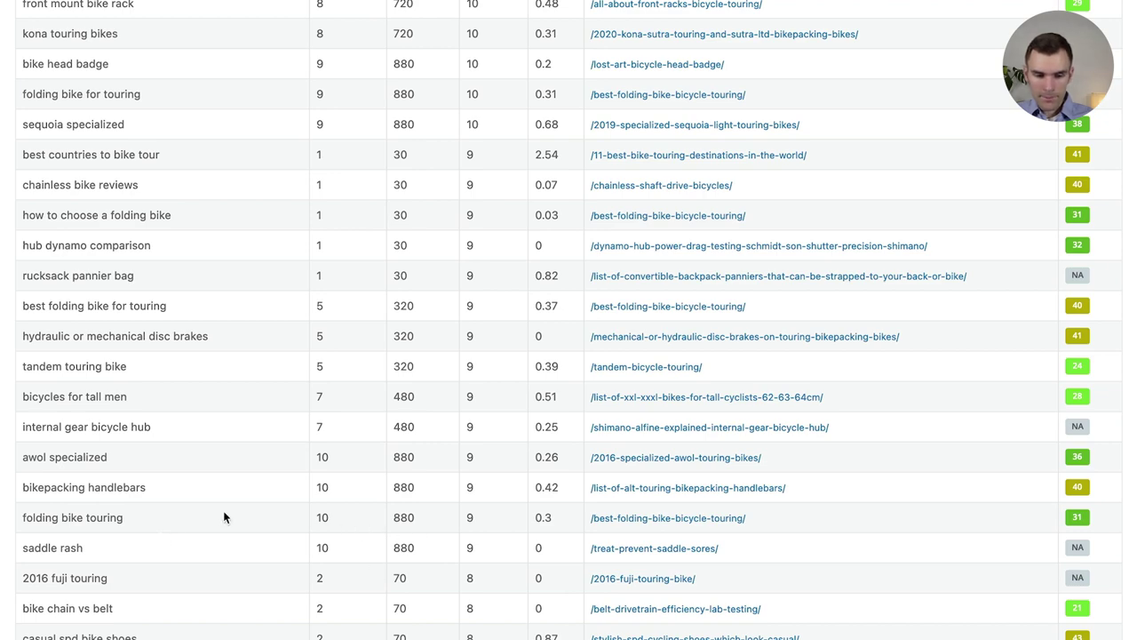
{"action": "scroll", "coordinate": [386, 576], "scroll_direction": "up", "scroll_amount": 20}
{"action": "scroll", "coordinate": [412, 527], "scroll_direction": "up", "scroll_amount": 1}
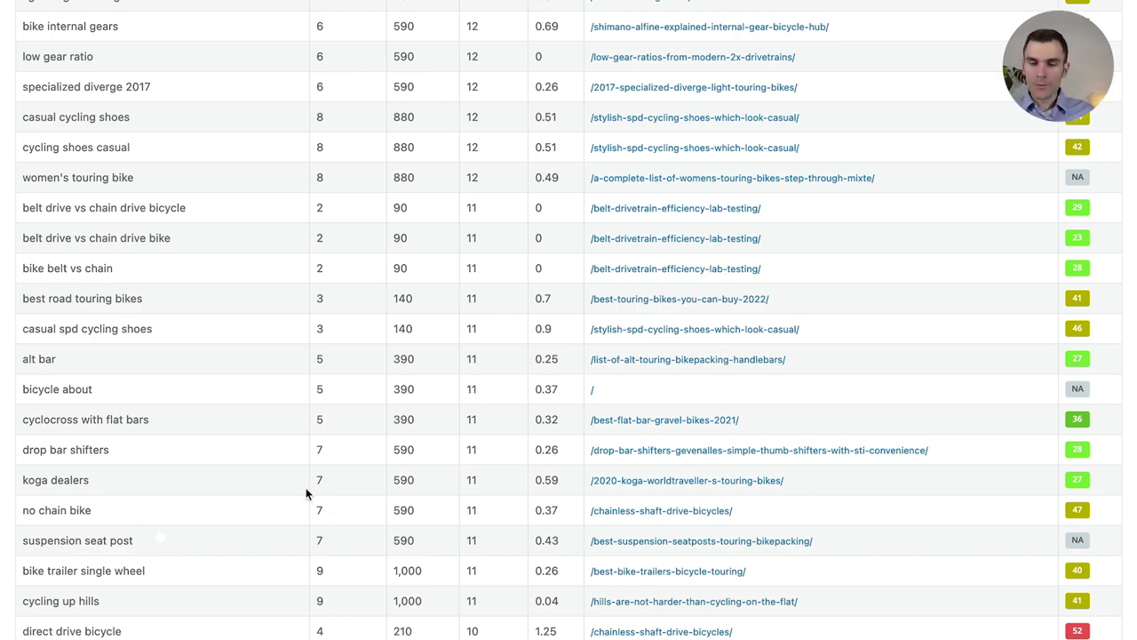
Check the list of steps in the "How to choose a blogging topic" note and return to the first entries of the fourth keyword page.
{"action": "key", "text": "super+Tab"}
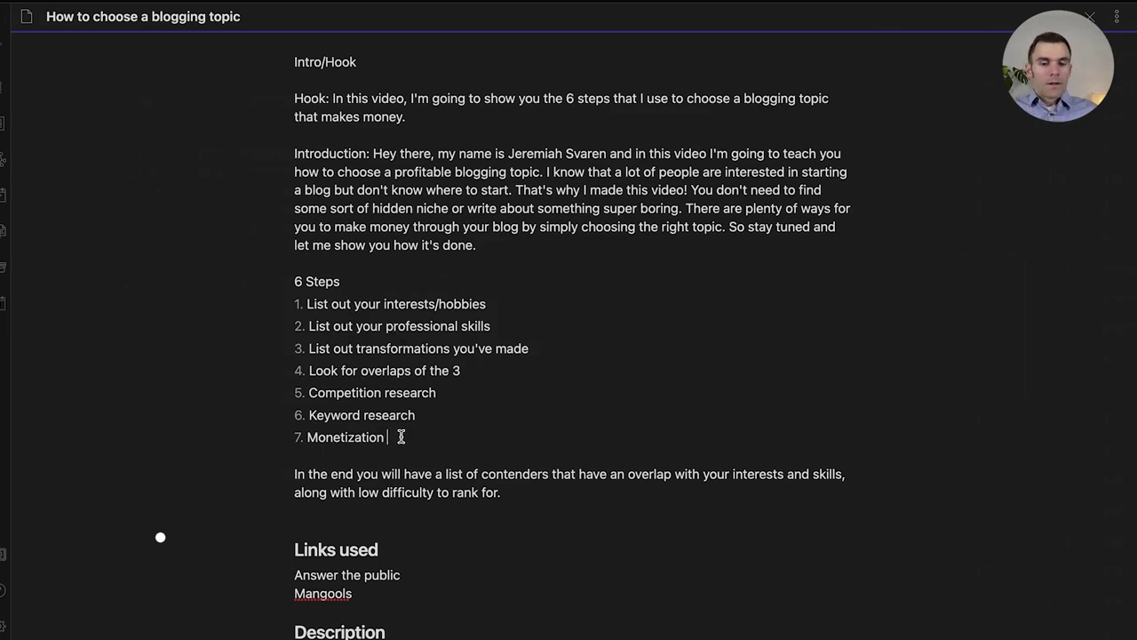
{"action": "key", "text": "super+Tab"}
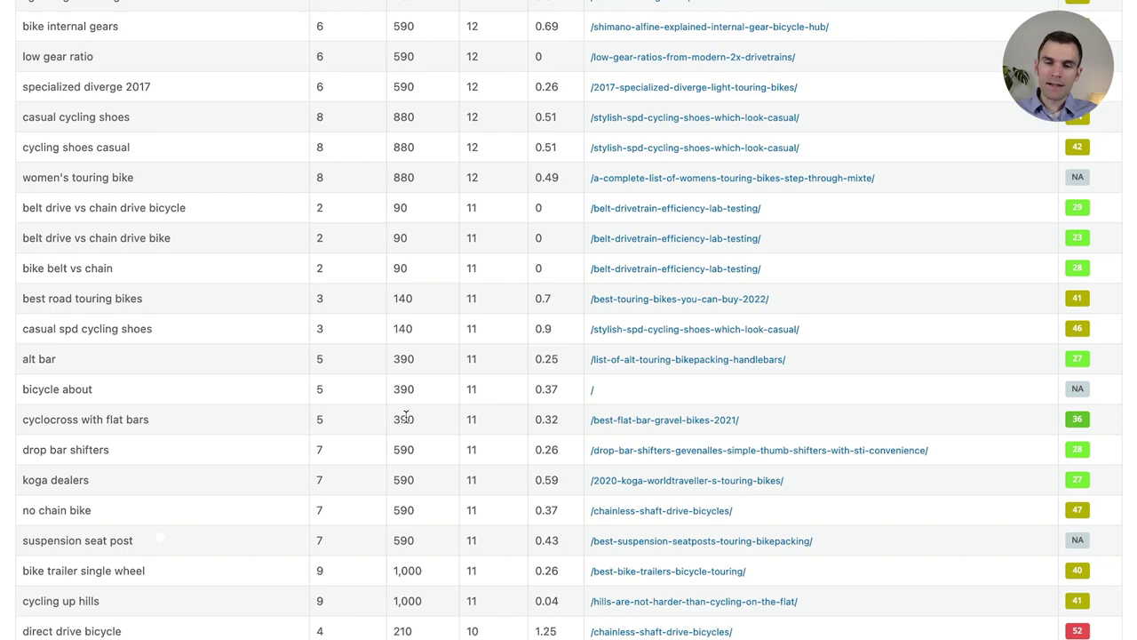
{"action": "scroll", "coordinate": [406, 417], "scroll_direction": "up", "scroll_amount": 10}
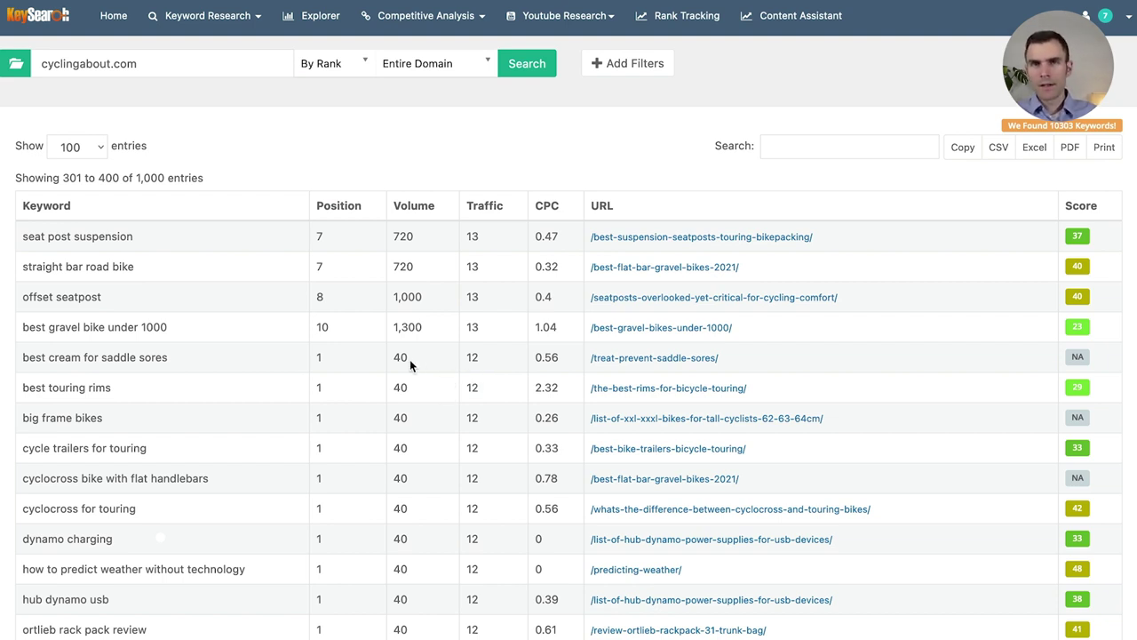
{"action": "right_click", "coordinate": [381, 349]}
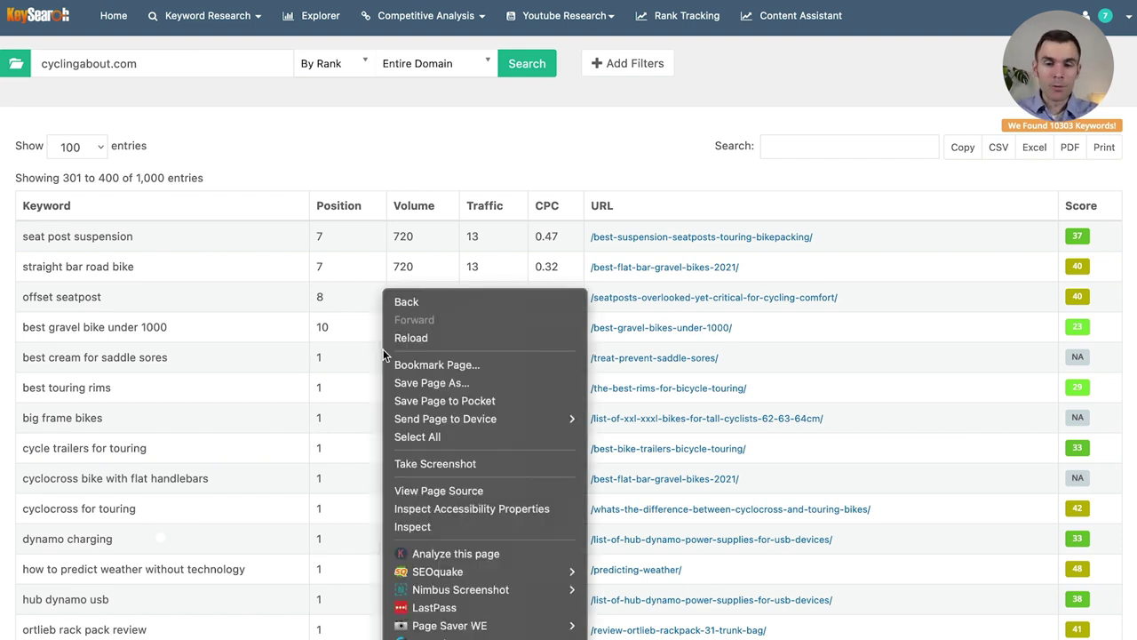
{"action": "left_click", "coordinate": [396, 180]}
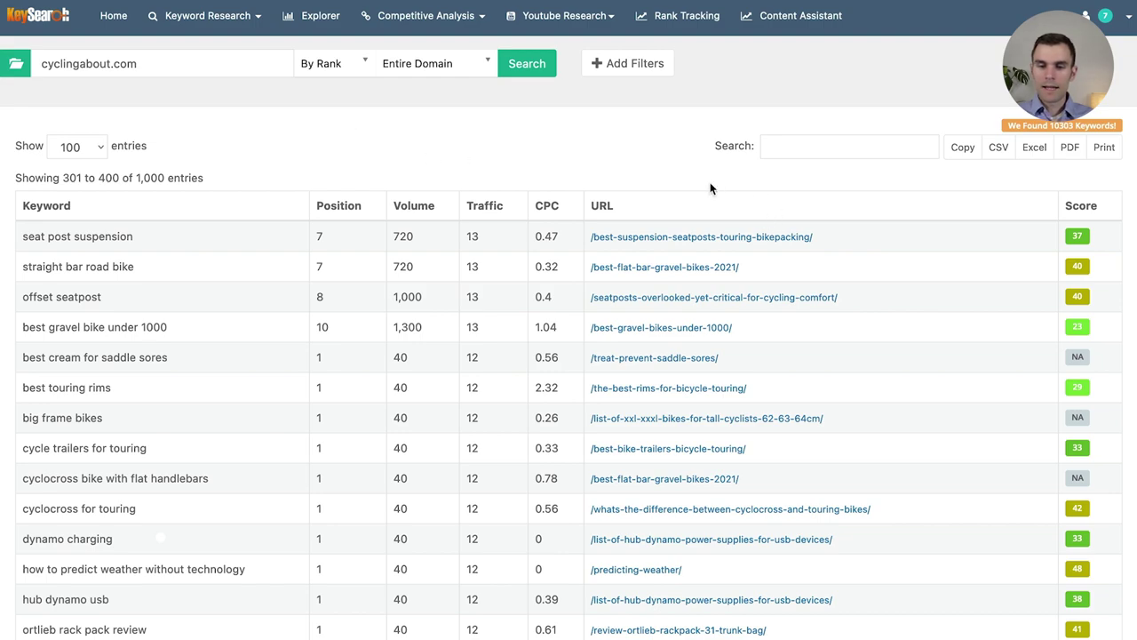
Open the fifth page of keyword results and skim its low-traffic terms, their ranking pages and difficulty scores.
{"action": "scroll", "coordinate": [705, 204], "scroll_direction": "down", "scroll_amount": 20}
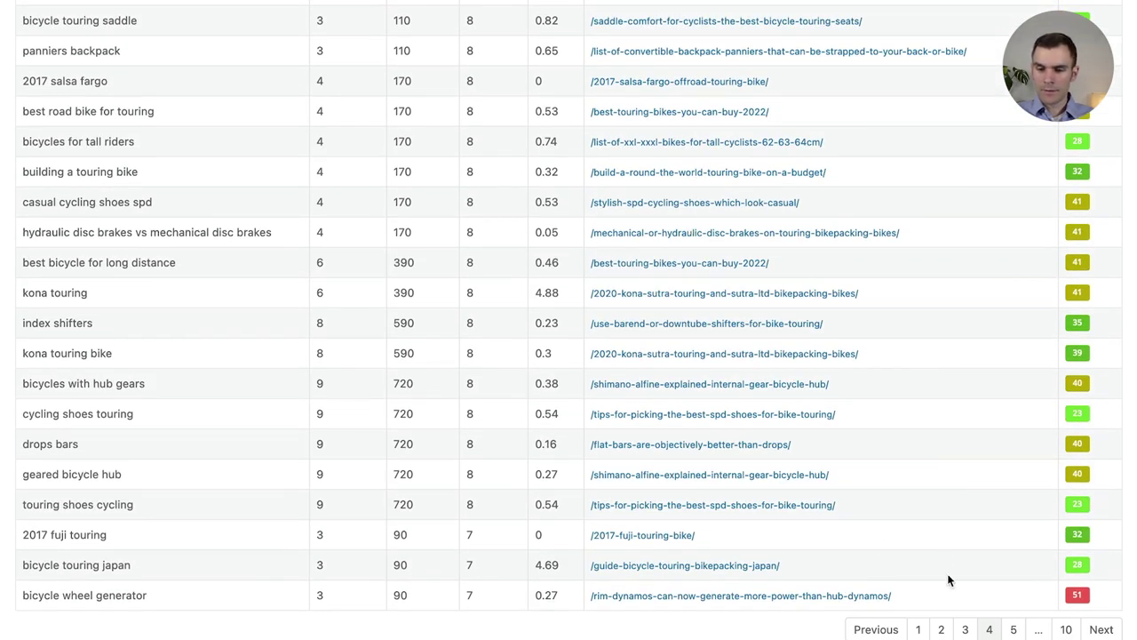
{"action": "left_click", "coordinate": [1013, 629]}
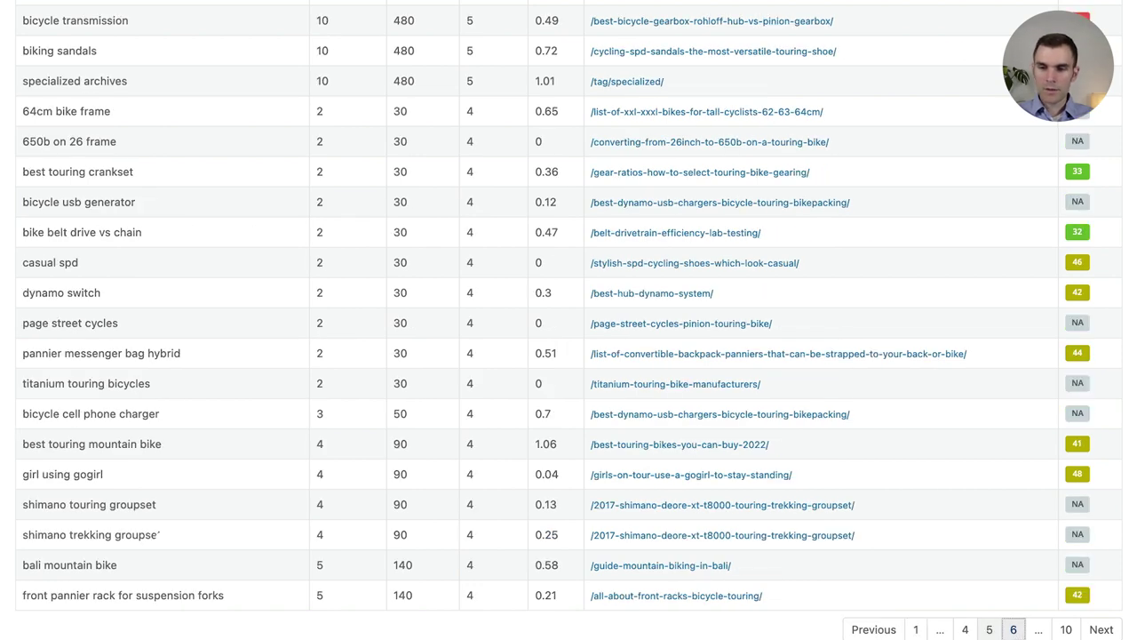
{"action": "scroll", "coordinate": [922, 542], "scroll_direction": "up", "scroll_amount": 9}
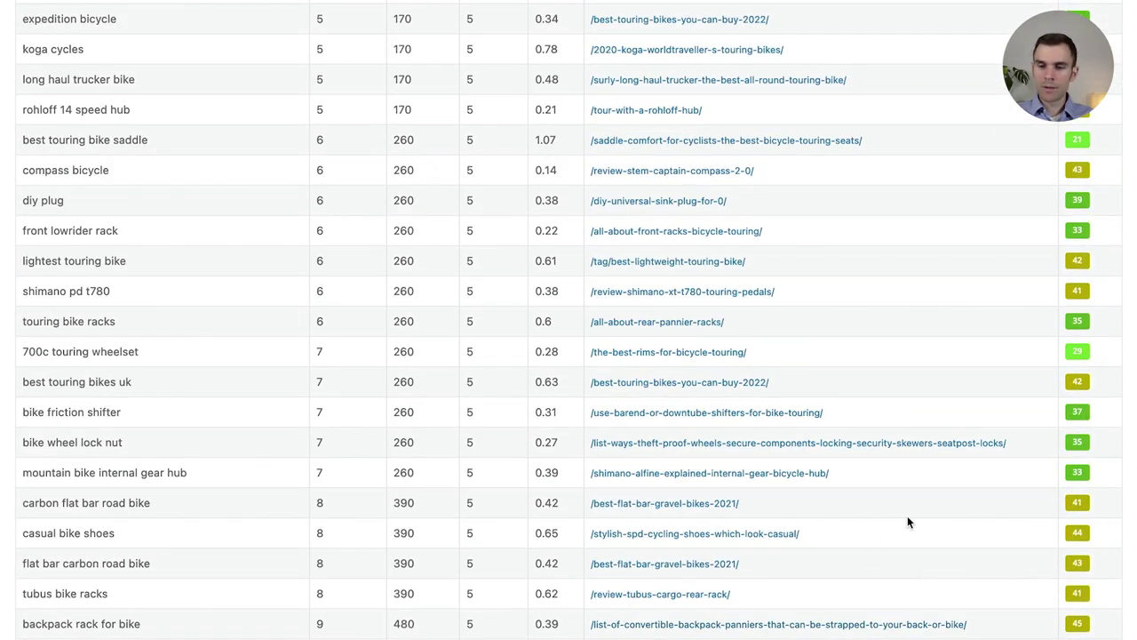
{"action": "scroll", "coordinate": [846, 351], "scroll_direction": "up", "scroll_amount": 5}
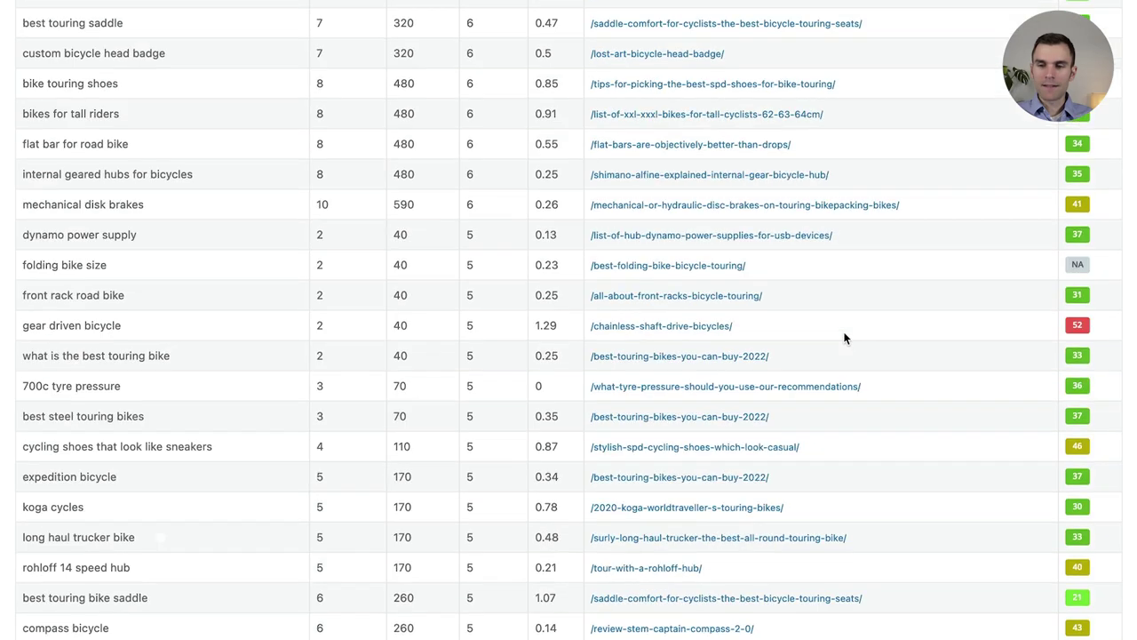
{"action": "scroll", "coordinate": [842, 333], "scroll_direction": "up", "scroll_amount": 5}
{"action": "scroll", "coordinate": [837, 320], "scroll_direction": "up", "scroll_amount": 5}
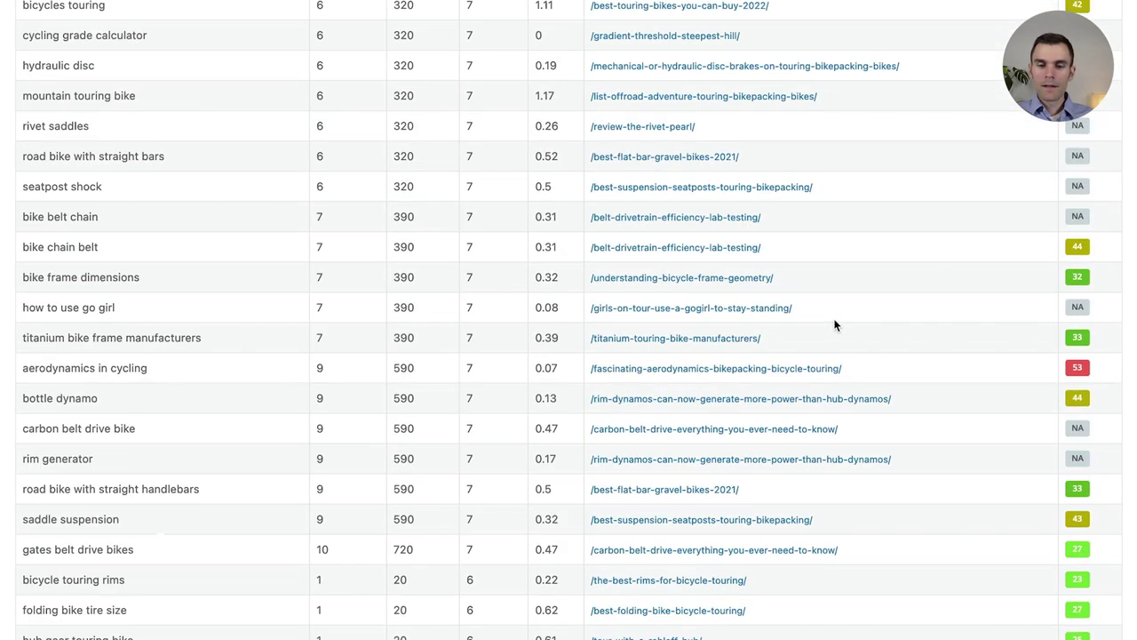
{"action": "scroll", "coordinate": [827, 324], "scroll_direction": "up", "scroll_amount": 5}
{"action": "scroll", "coordinate": [818, 342], "scroll_direction": "down", "scroll_amount": 20}
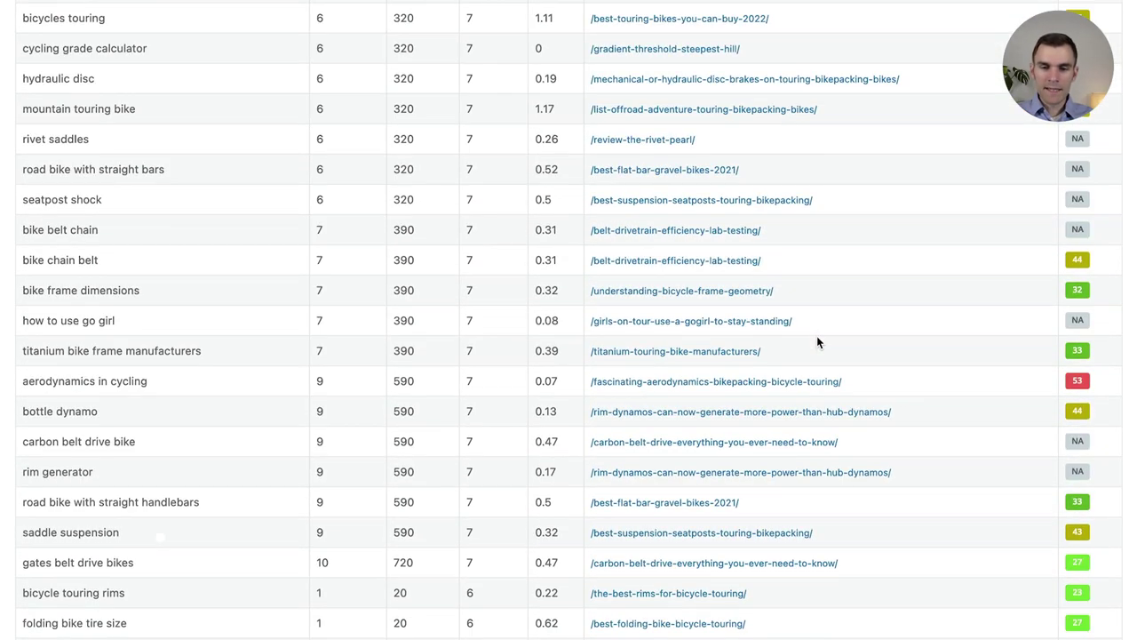
{"action": "scroll", "coordinate": [848, 400], "scroll_direction": "down", "scroll_amount": 5}
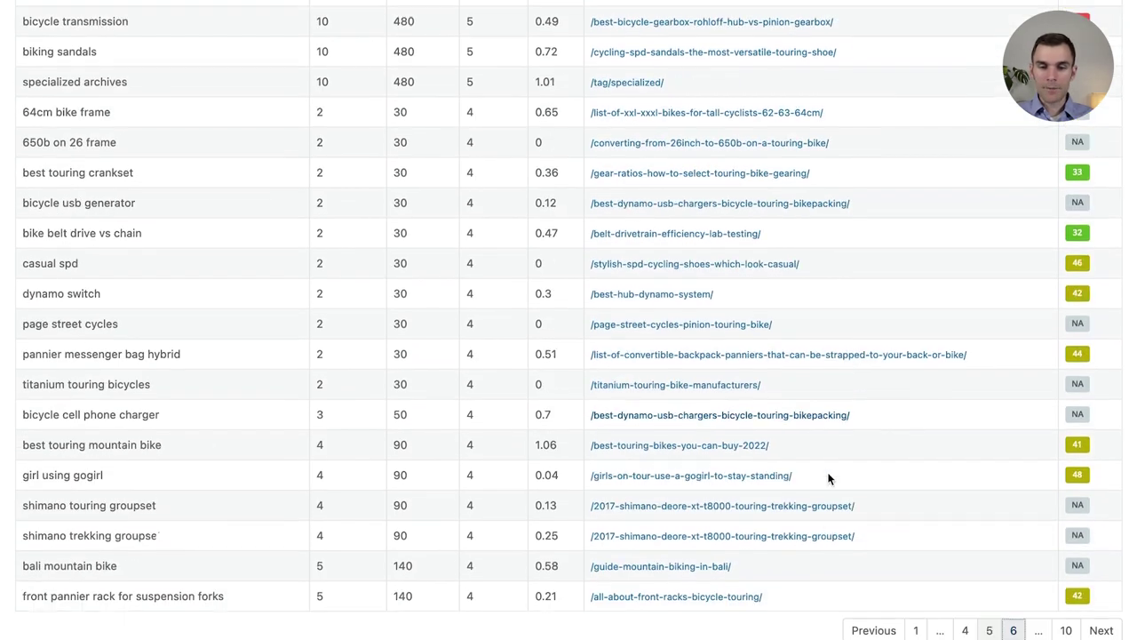
Open the sixth page of keyword results and skim its terms back to the first entries.
{"action": "left_click", "coordinate": [1093, 630]}
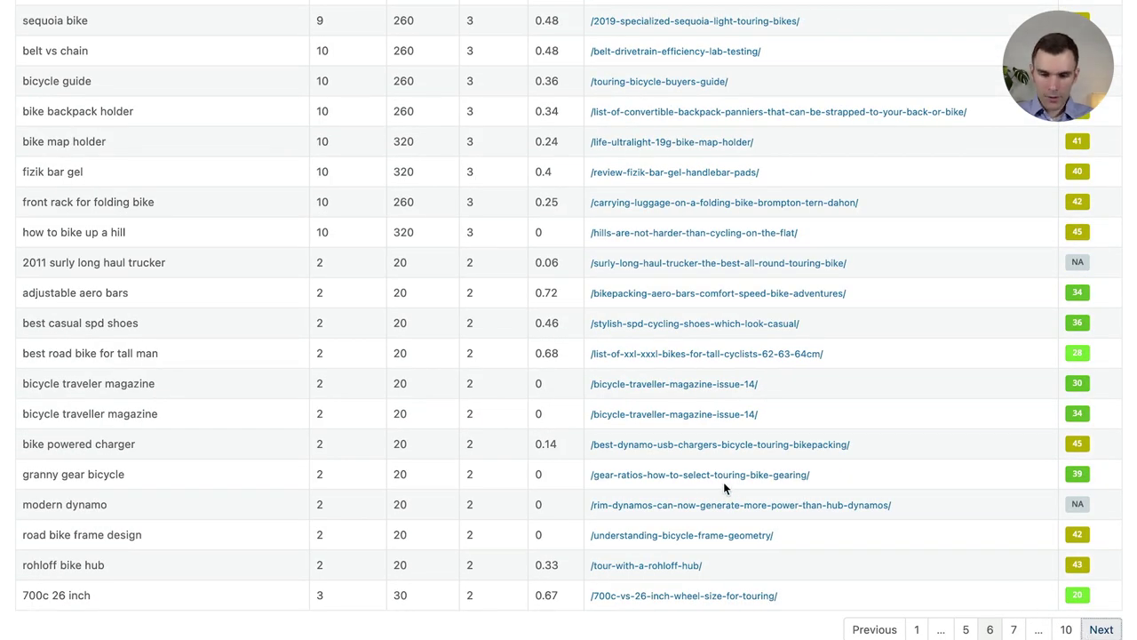
{"action": "scroll", "coordinate": [511, 420], "scroll_direction": "up", "scroll_amount": 15}
{"action": "scroll", "coordinate": [563, 380], "scroll_direction": "up", "scroll_amount": 20}
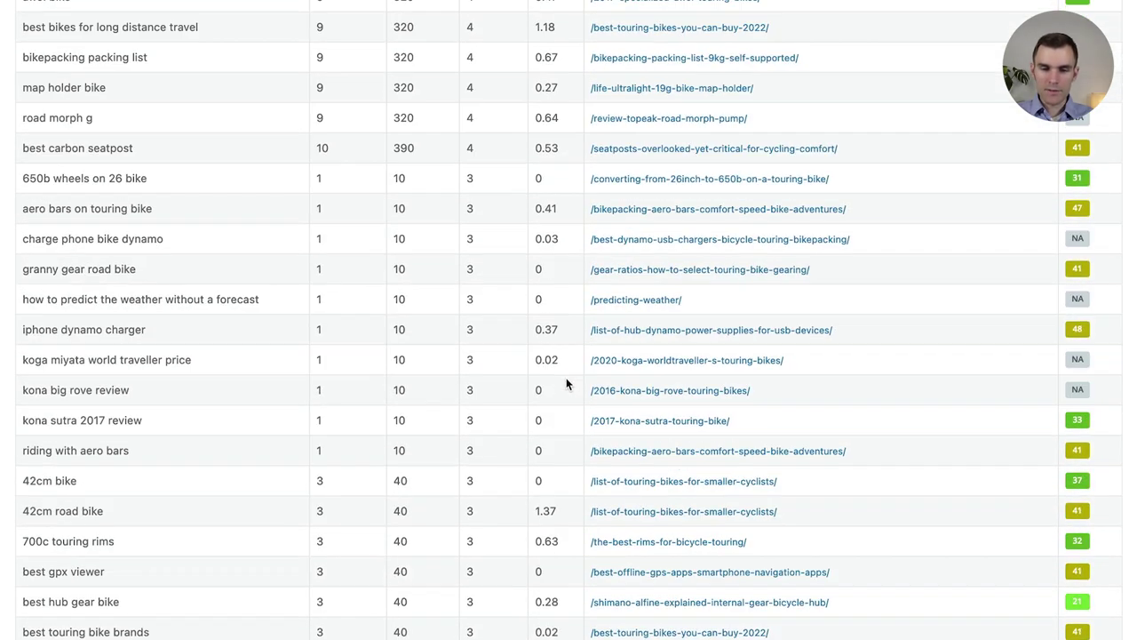
Sort the cyclingabout.com keywords by volume from highest to lowest and examine the top terms' positions, ranking pages and difficulty scores.
{"action": "left_click", "coordinate": [402, 219]}
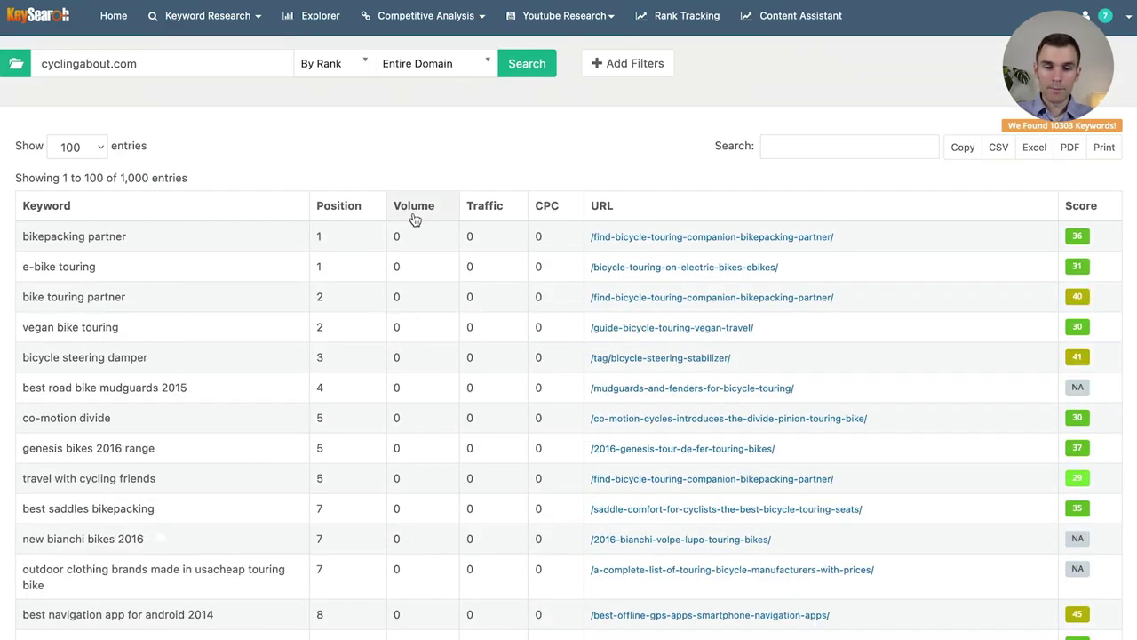
{"action": "left_click", "coordinate": [421, 213]}
{"action": "scroll", "coordinate": [442, 258], "scroll_direction": "down", "scroll_amount": 1}
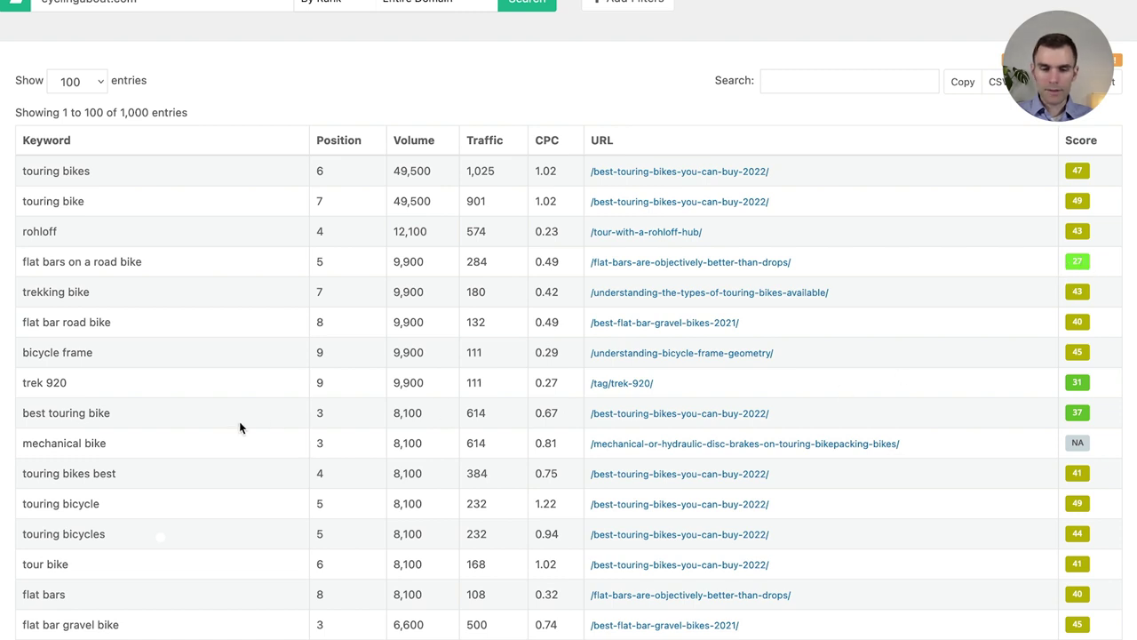
{"action": "scroll", "coordinate": [247, 424], "scroll_direction": "down", "scroll_amount": 5}
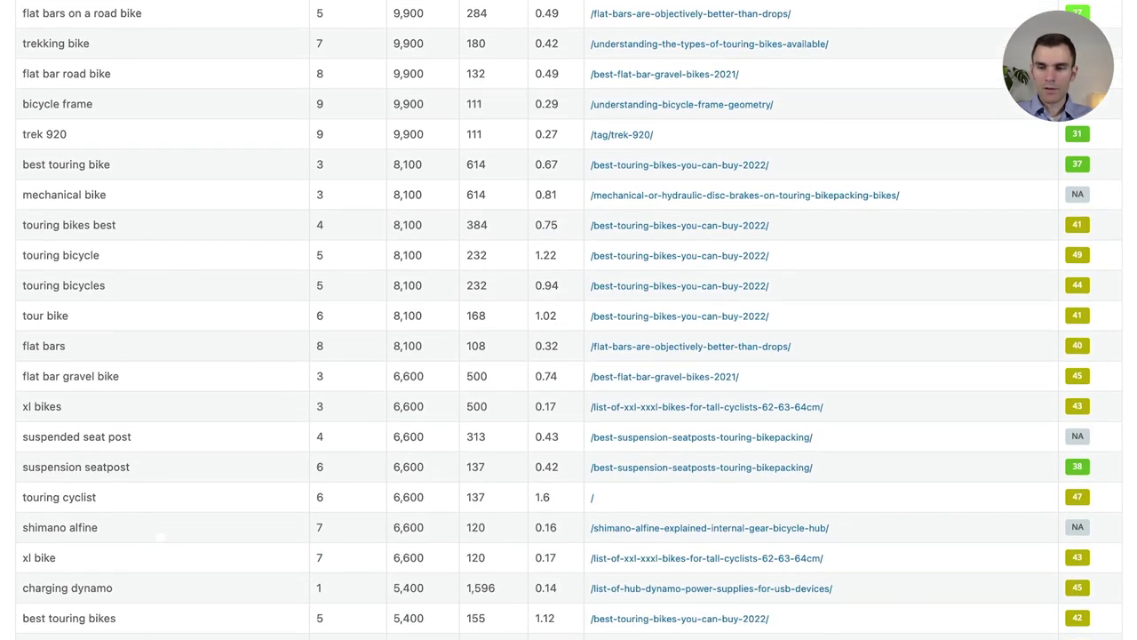
{"action": "scroll", "coordinate": [894, 276], "scroll_direction": "down", "scroll_amount": 6}
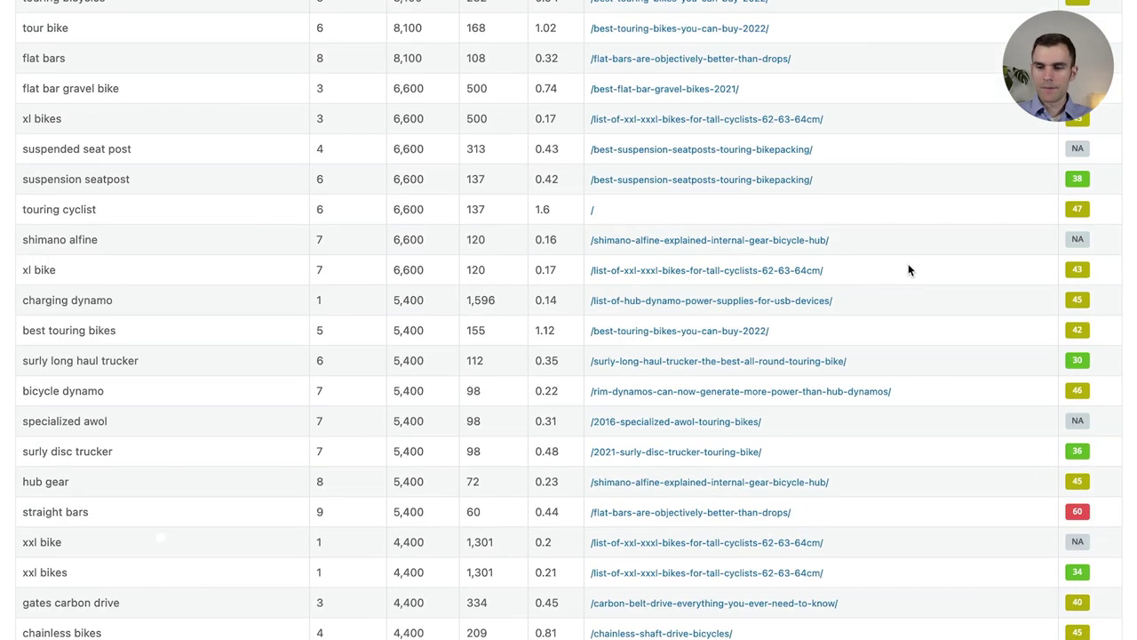
Examine the rest of the first page of volume-sorted keywords, including the bicycle front rack terms, checking their volumes, ranking pages and difficulty scores.
{"action": "scroll", "coordinate": [913, 267], "scroll_direction": "down", "scroll_amount": 4}
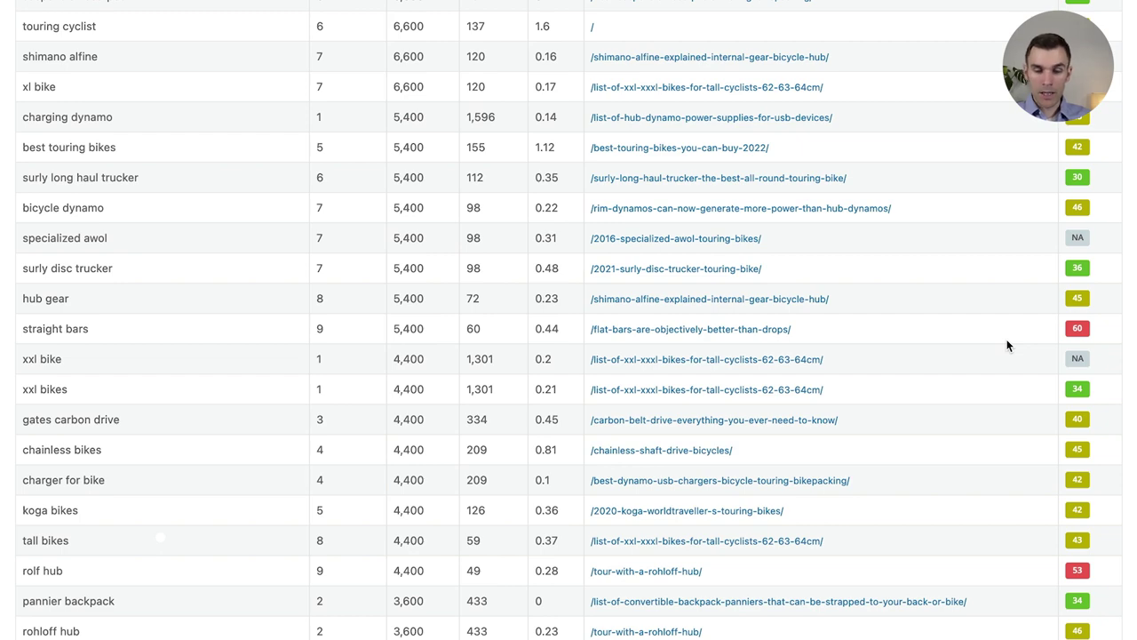
{"action": "scroll", "coordinate": [1008, 345], "scroll_direction": "down", "scroll_amount": 4}
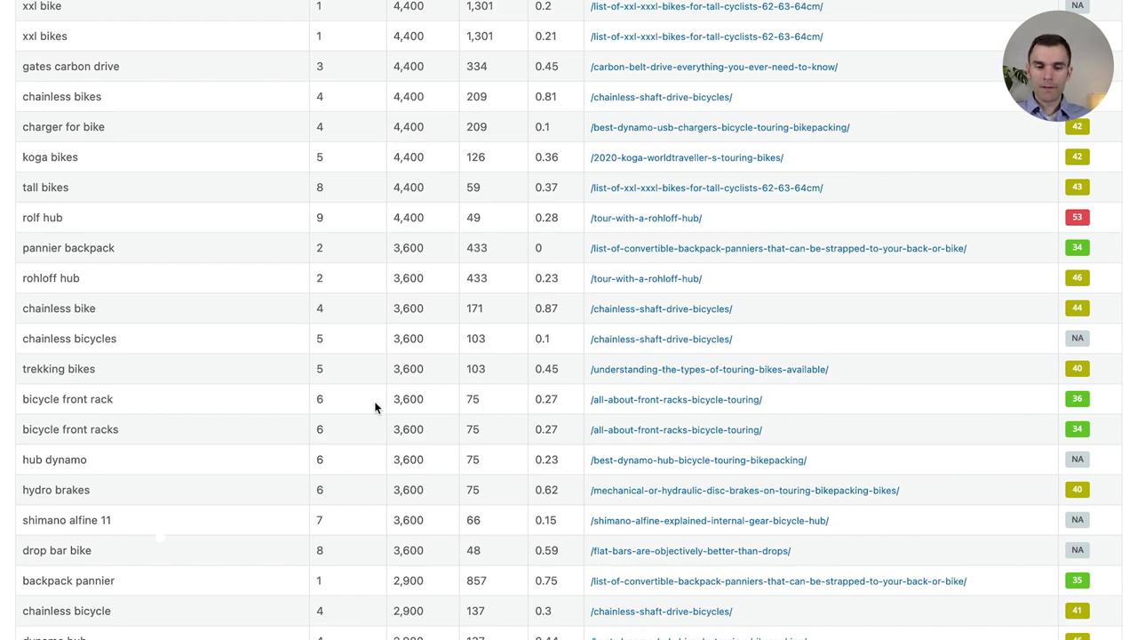
{"action": "left_click_drag", "start_coordinate": [183, 410], "coordinate": [22, 399]}
{"action": "left_click", "coordinate": [205, 394]}
{"action": "scroll", "coordinate": [206, 391], "scroll_direction": "down", "scroll_amount": 5}
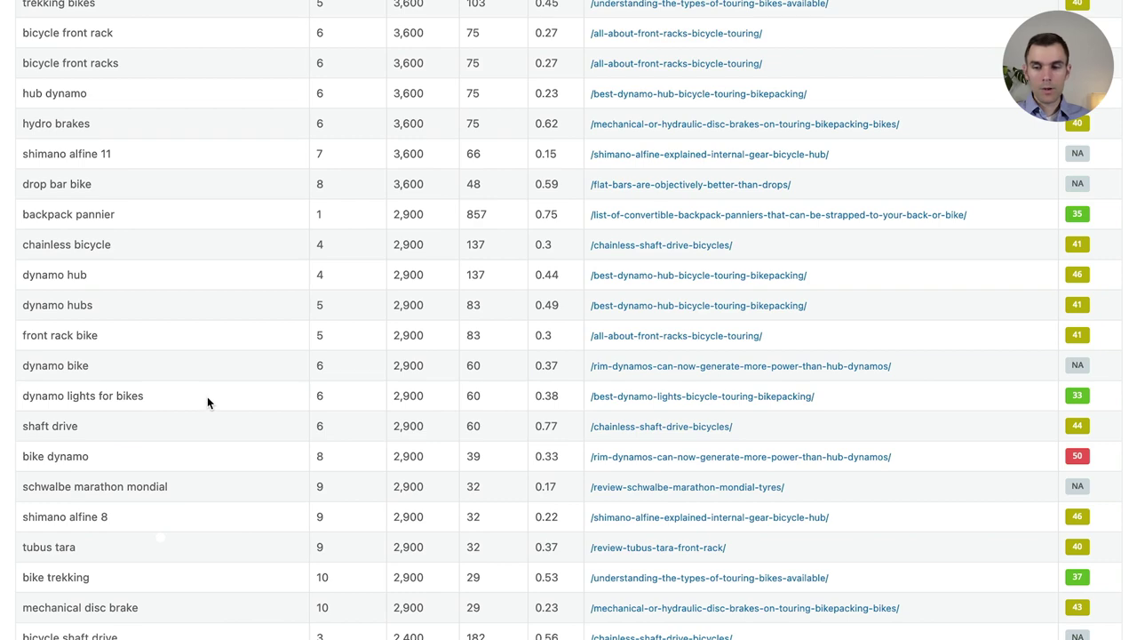
{"action": "scroll", "coordinate": [207, 396], "scroll_direction": "down", "scroll_amount": 8}
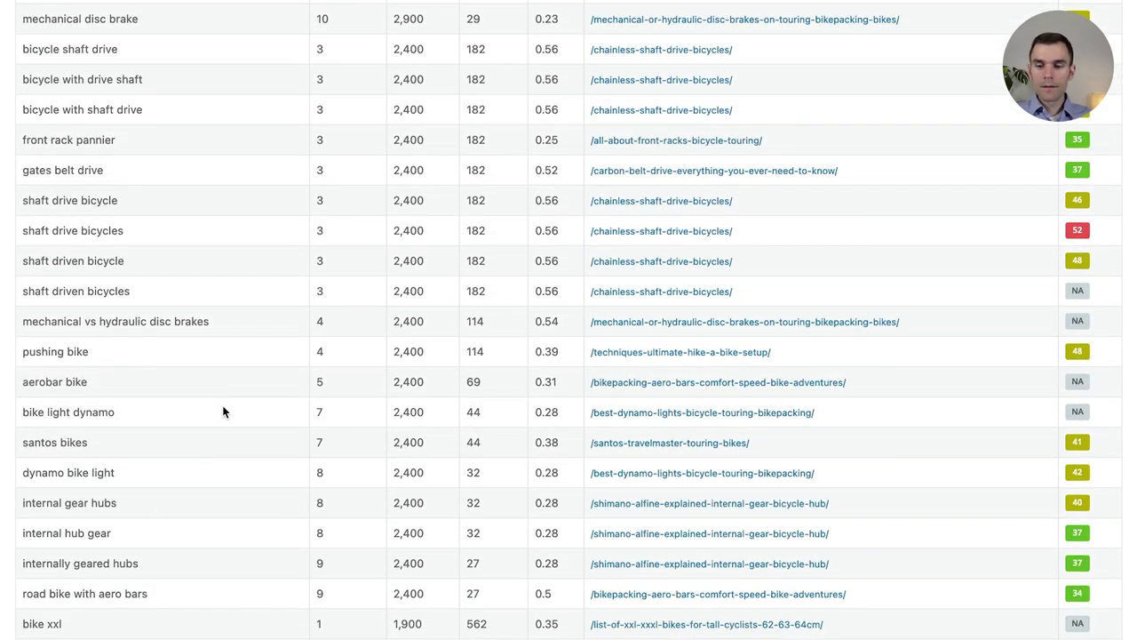
{"action": "scroll", "coordinate": [223, 409], "scroll_direction": "down", "scroll_amount": 4}
{"action": "scroll", "coordinate": [759, 401], "scroll_direction": "down", "scroll_amount": 2}
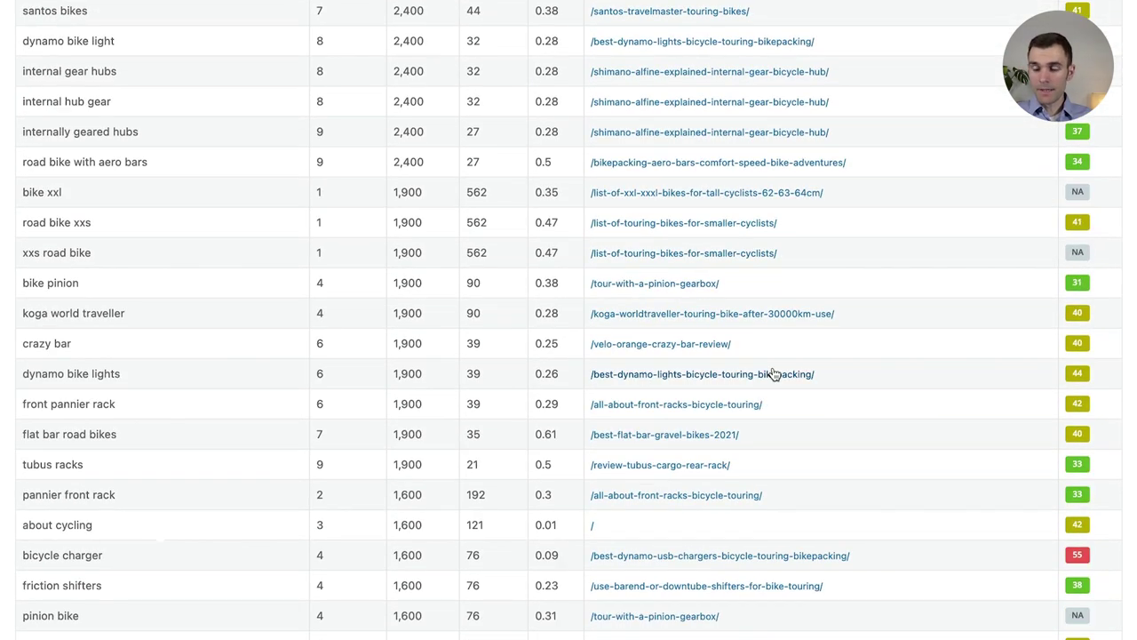
{"action": "scroll", "coordinate": [771, 374], "scroll_direction": "down", "scroll_amount": 2}
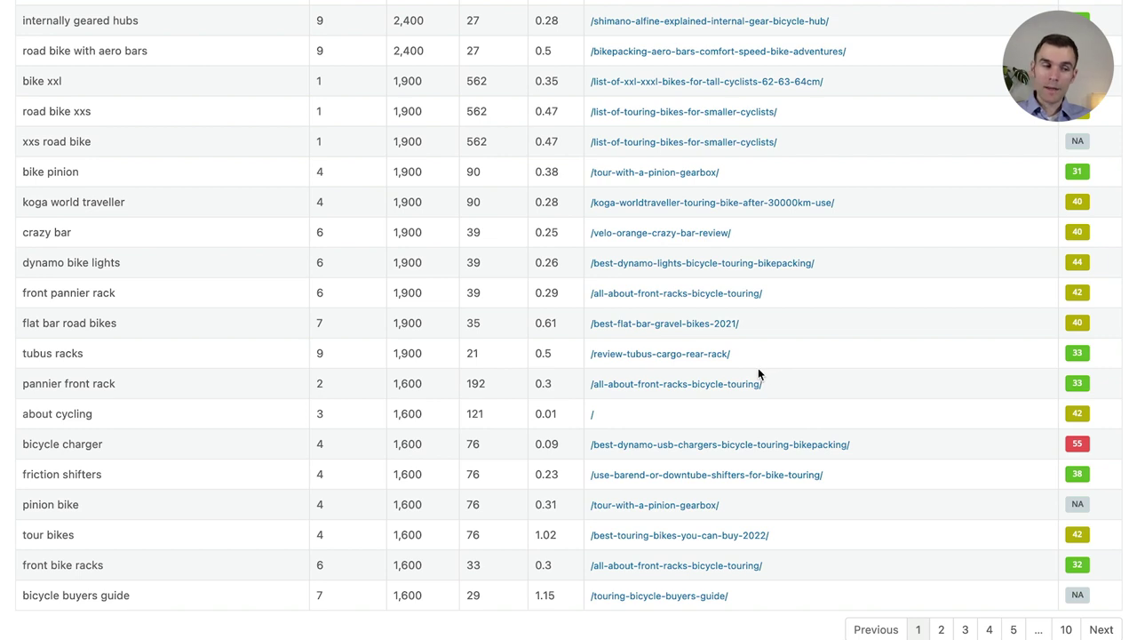